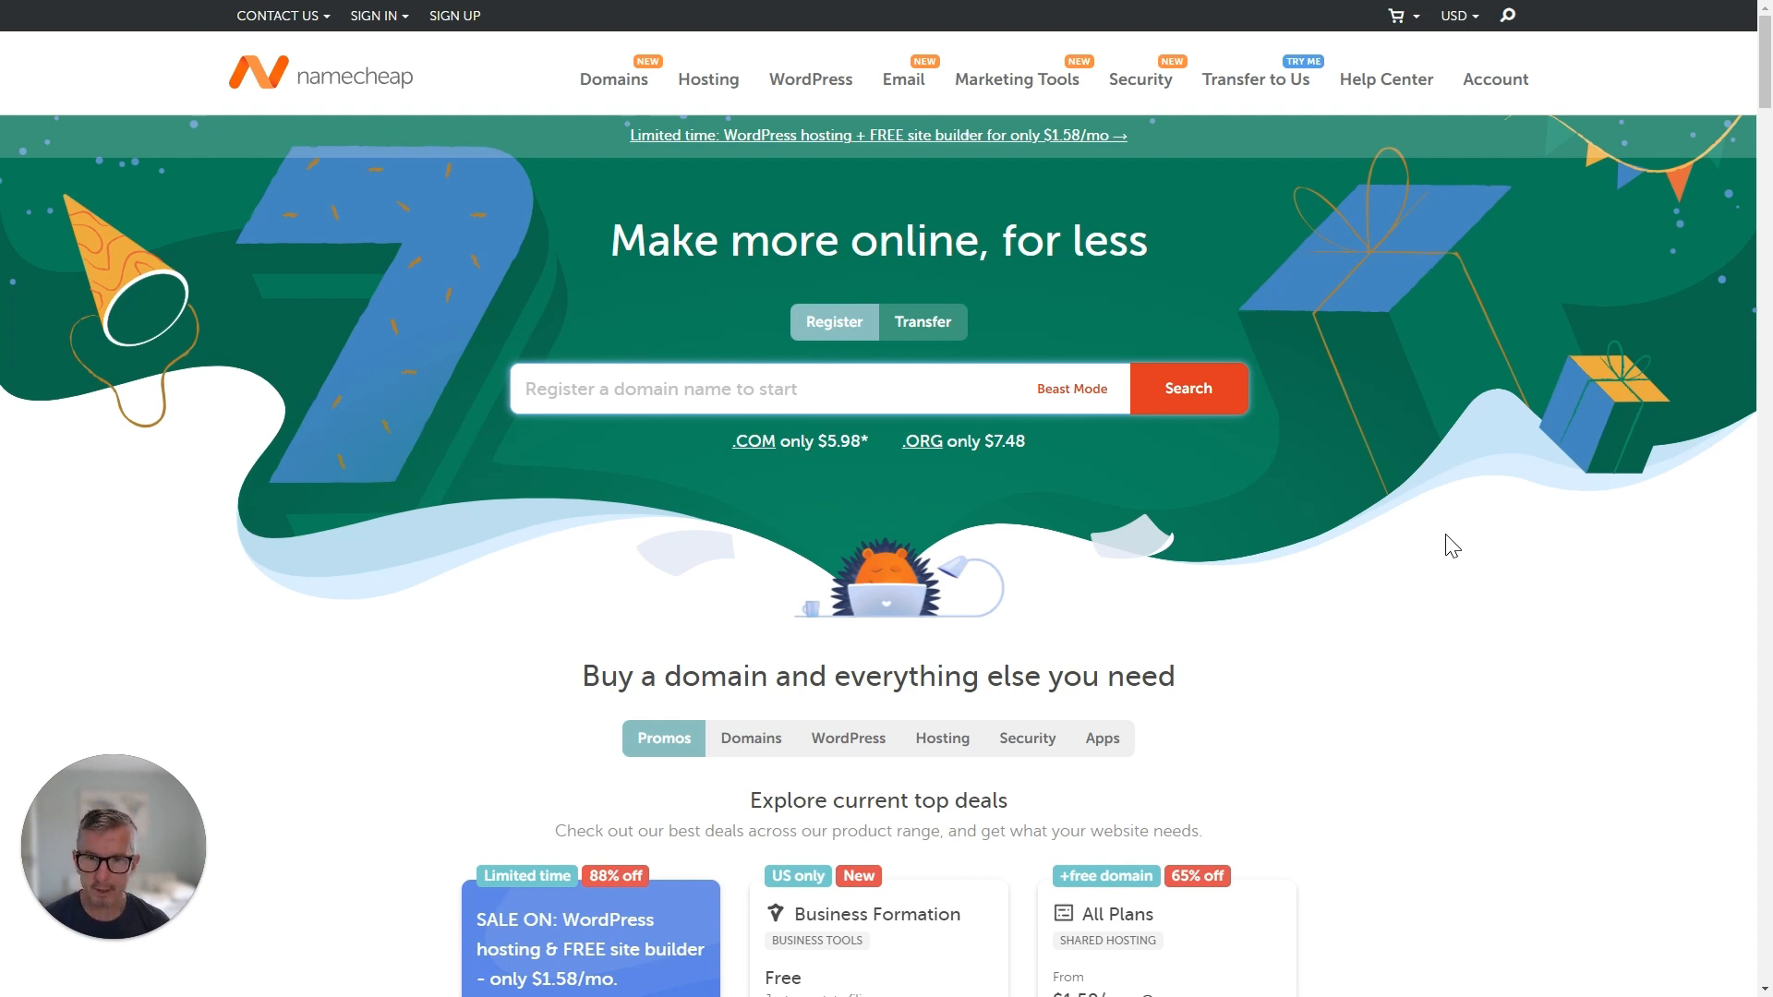
Search for akitacsm.com on Namecheap and confirm a one-year order for it.
text(akita)
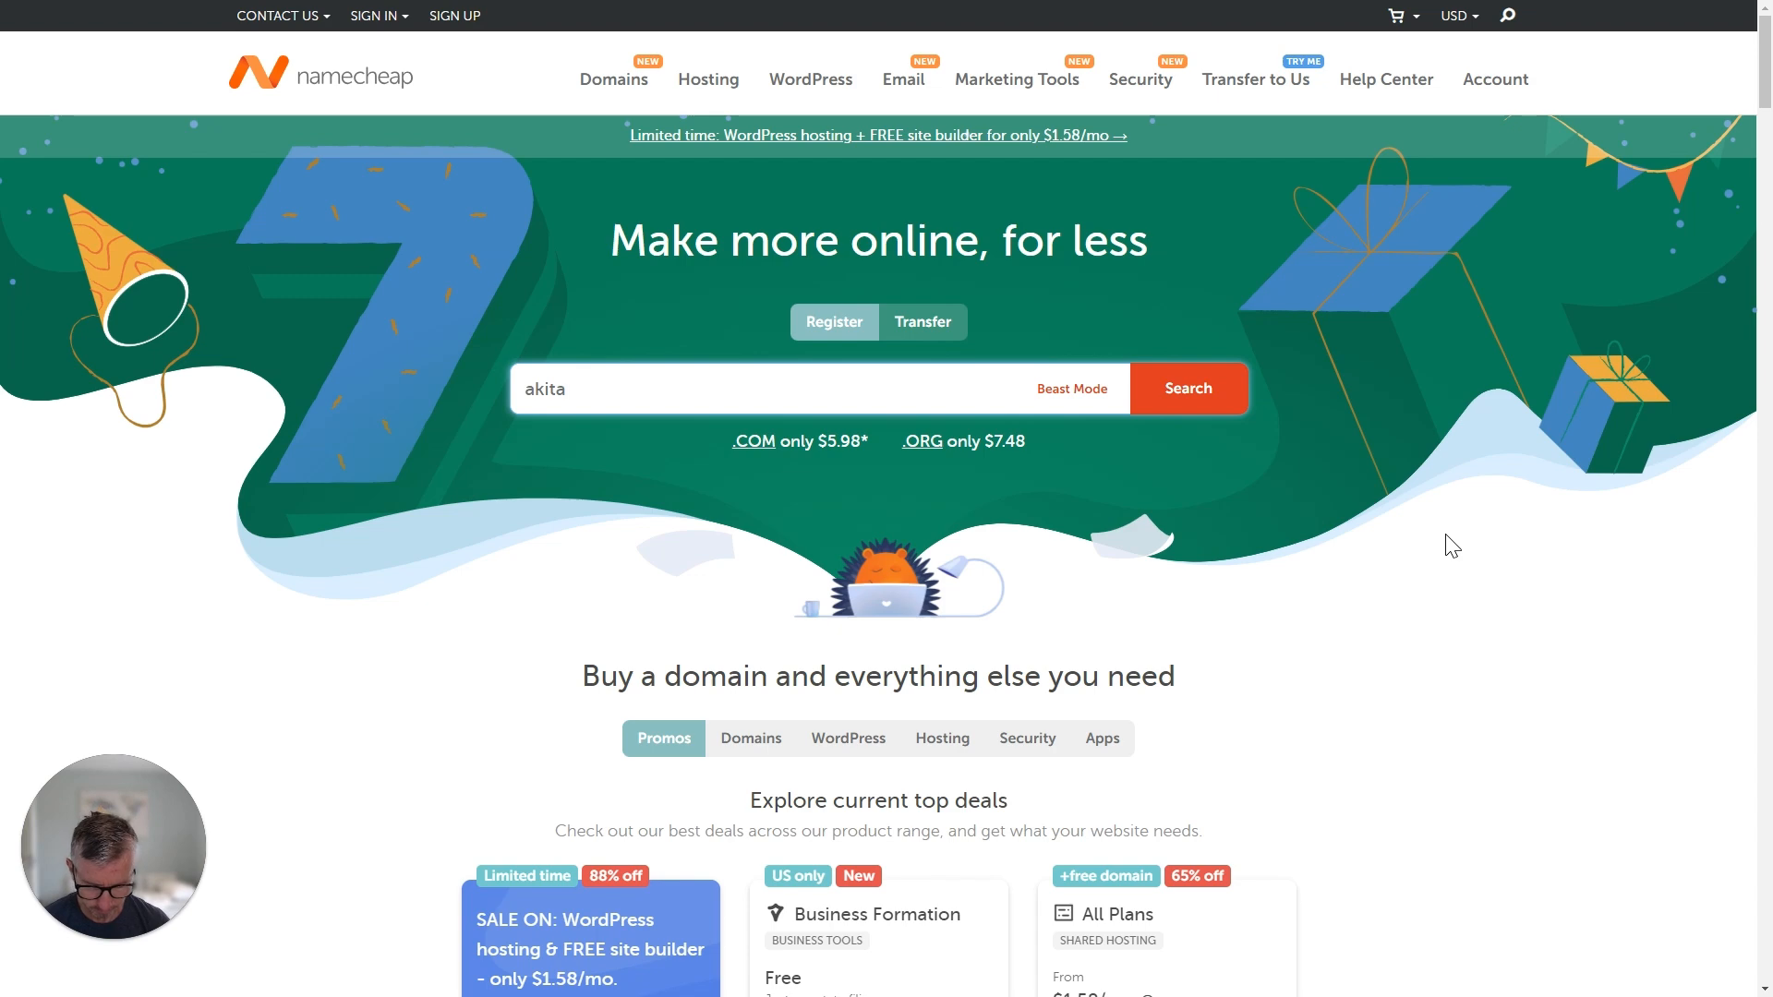
text(csm.com)
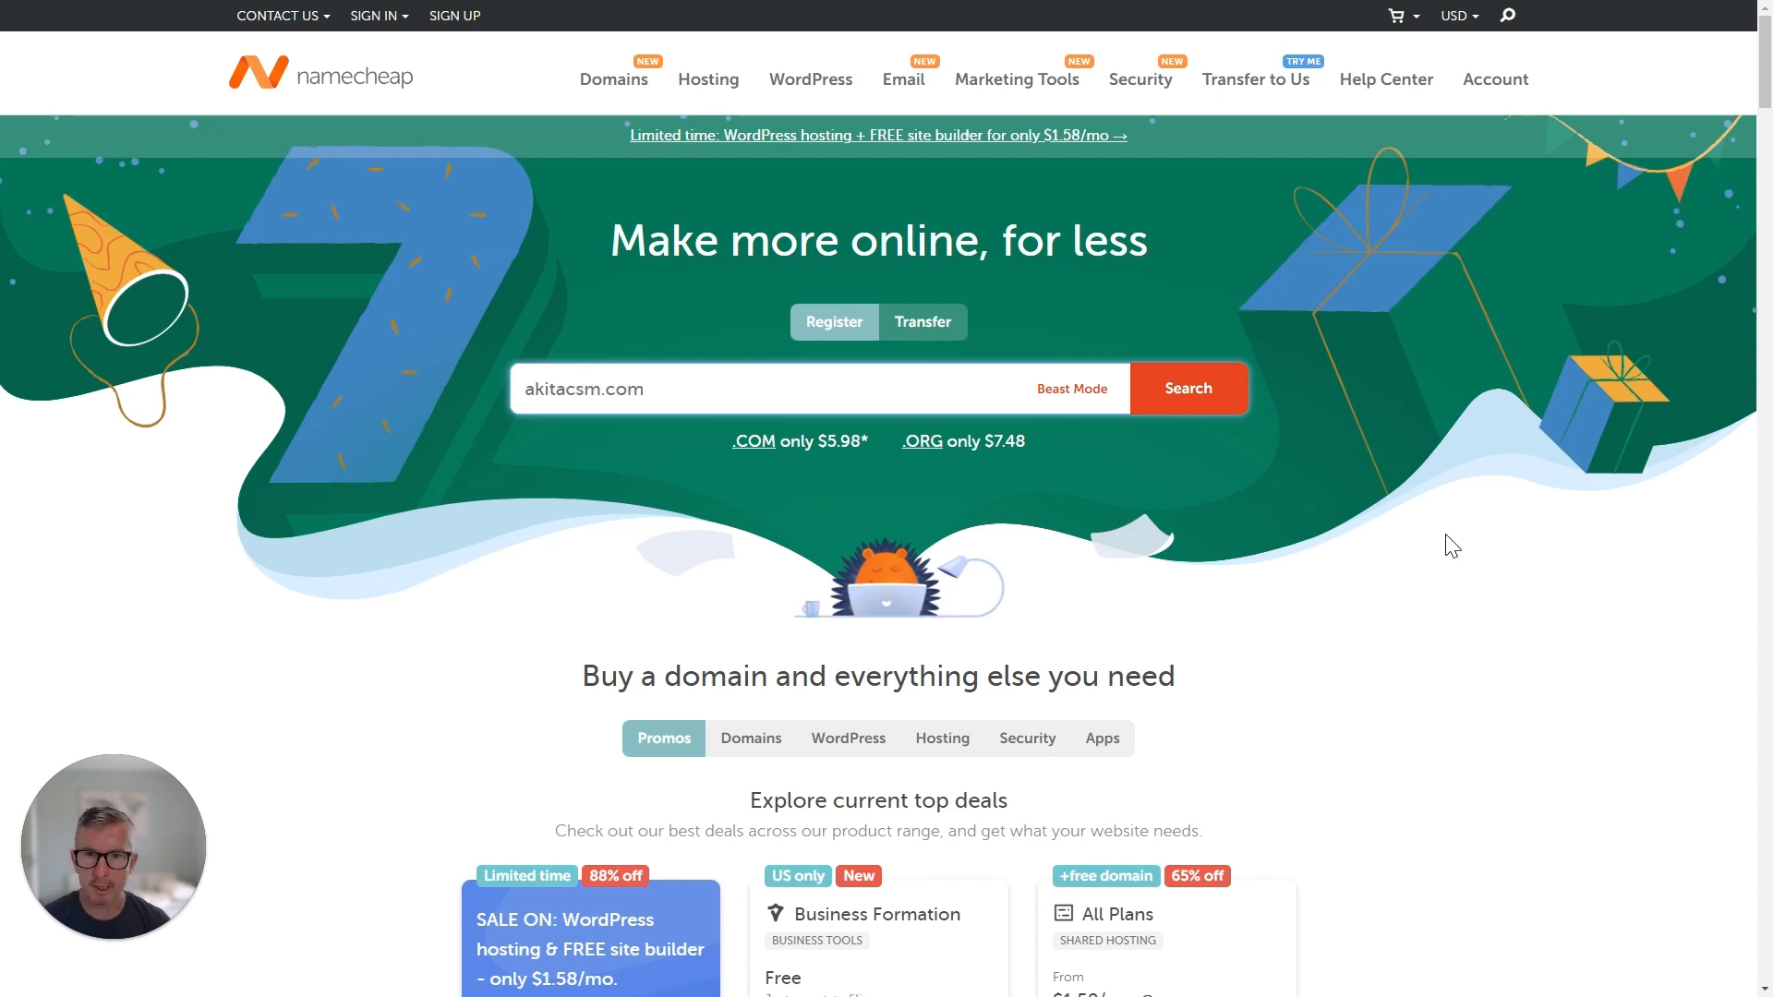
key(Return)
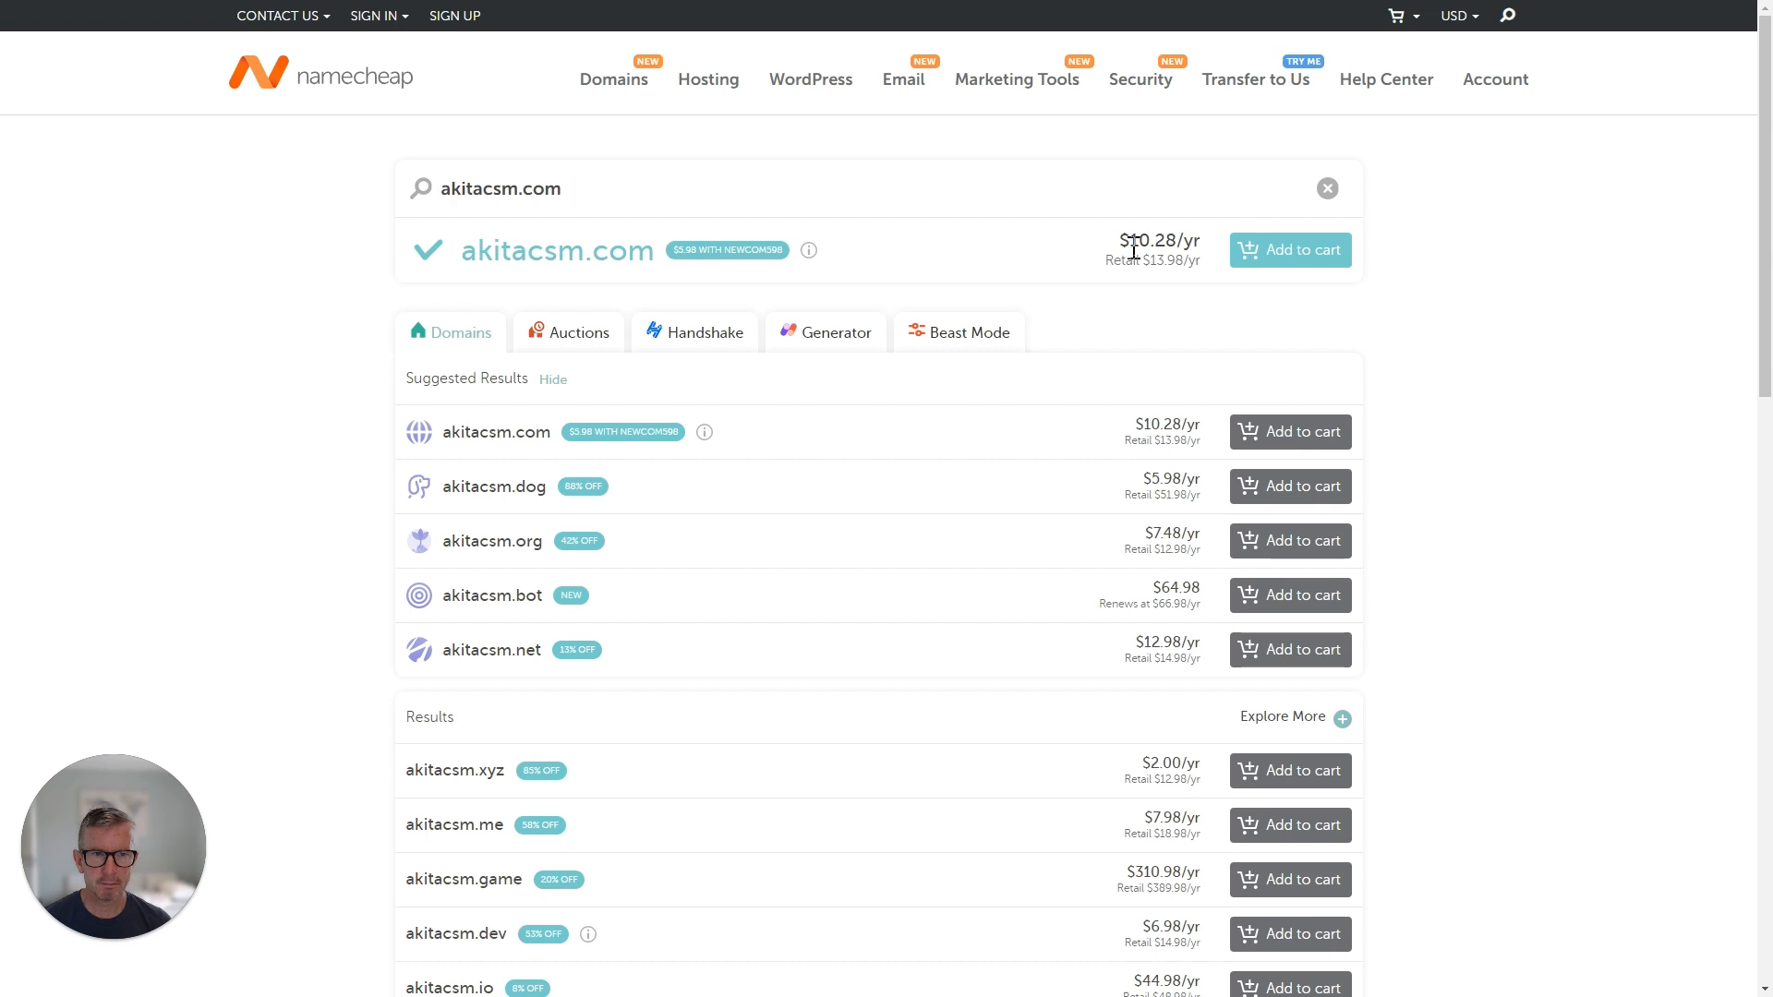
click(1258, 274)
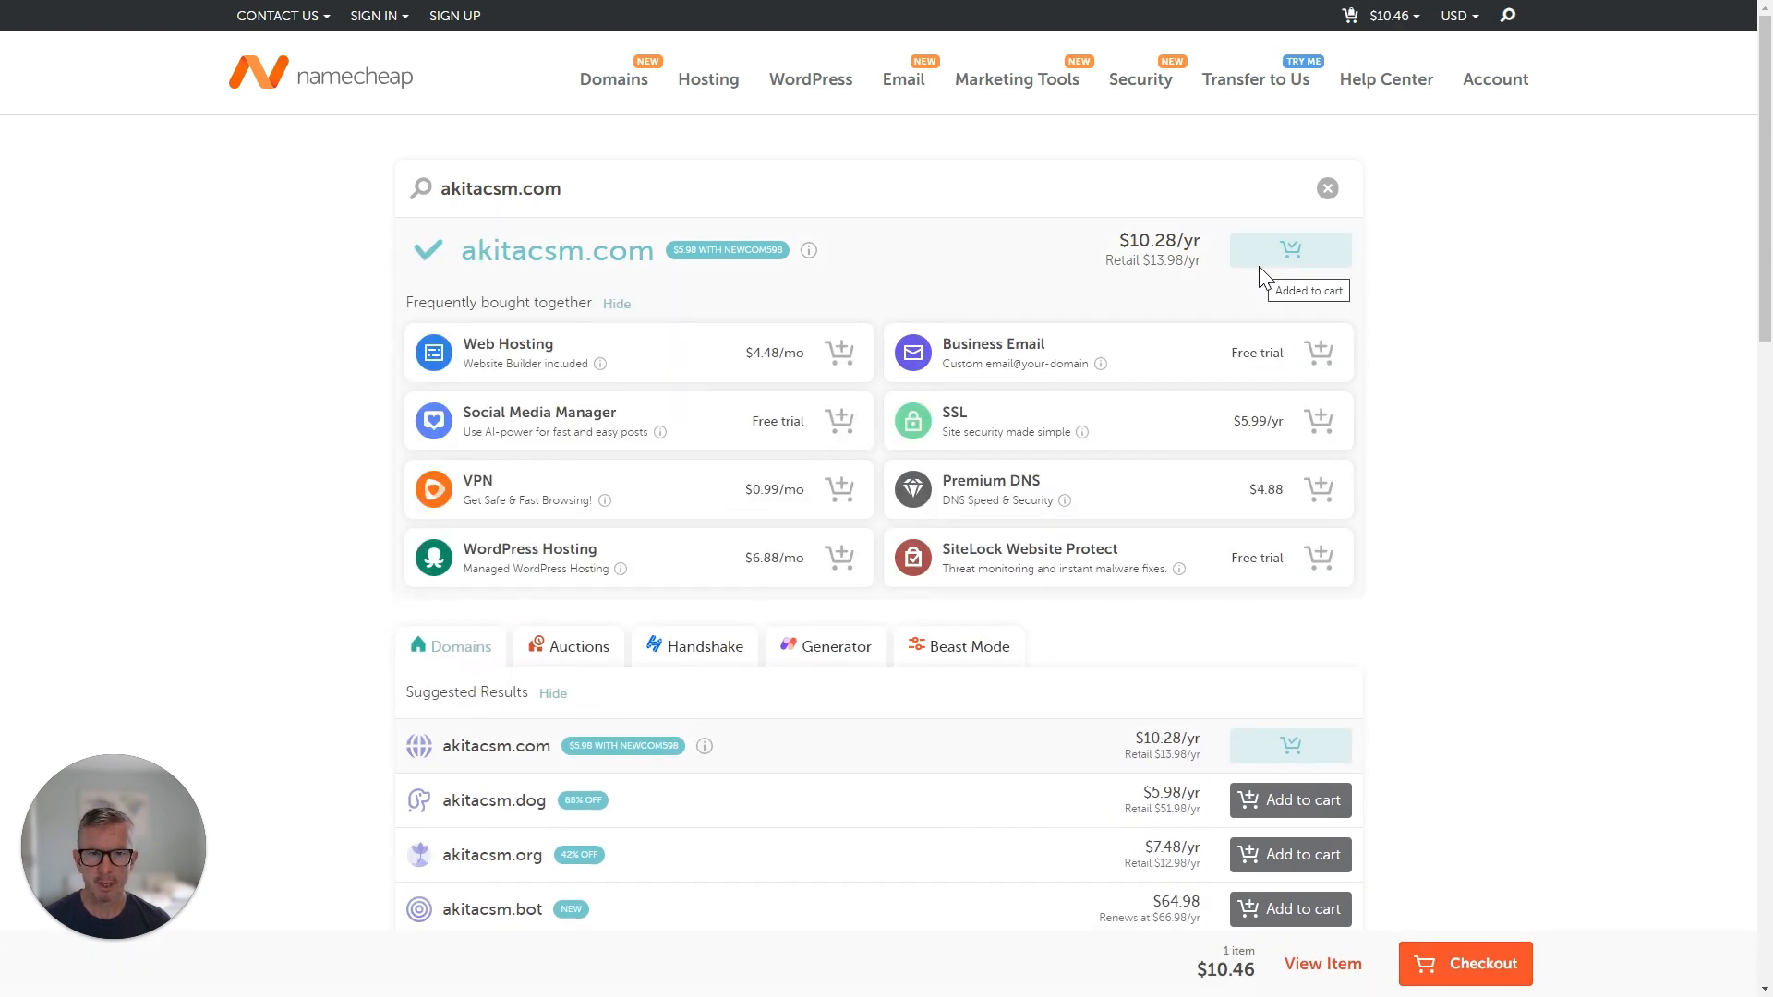
click(1457, 966)
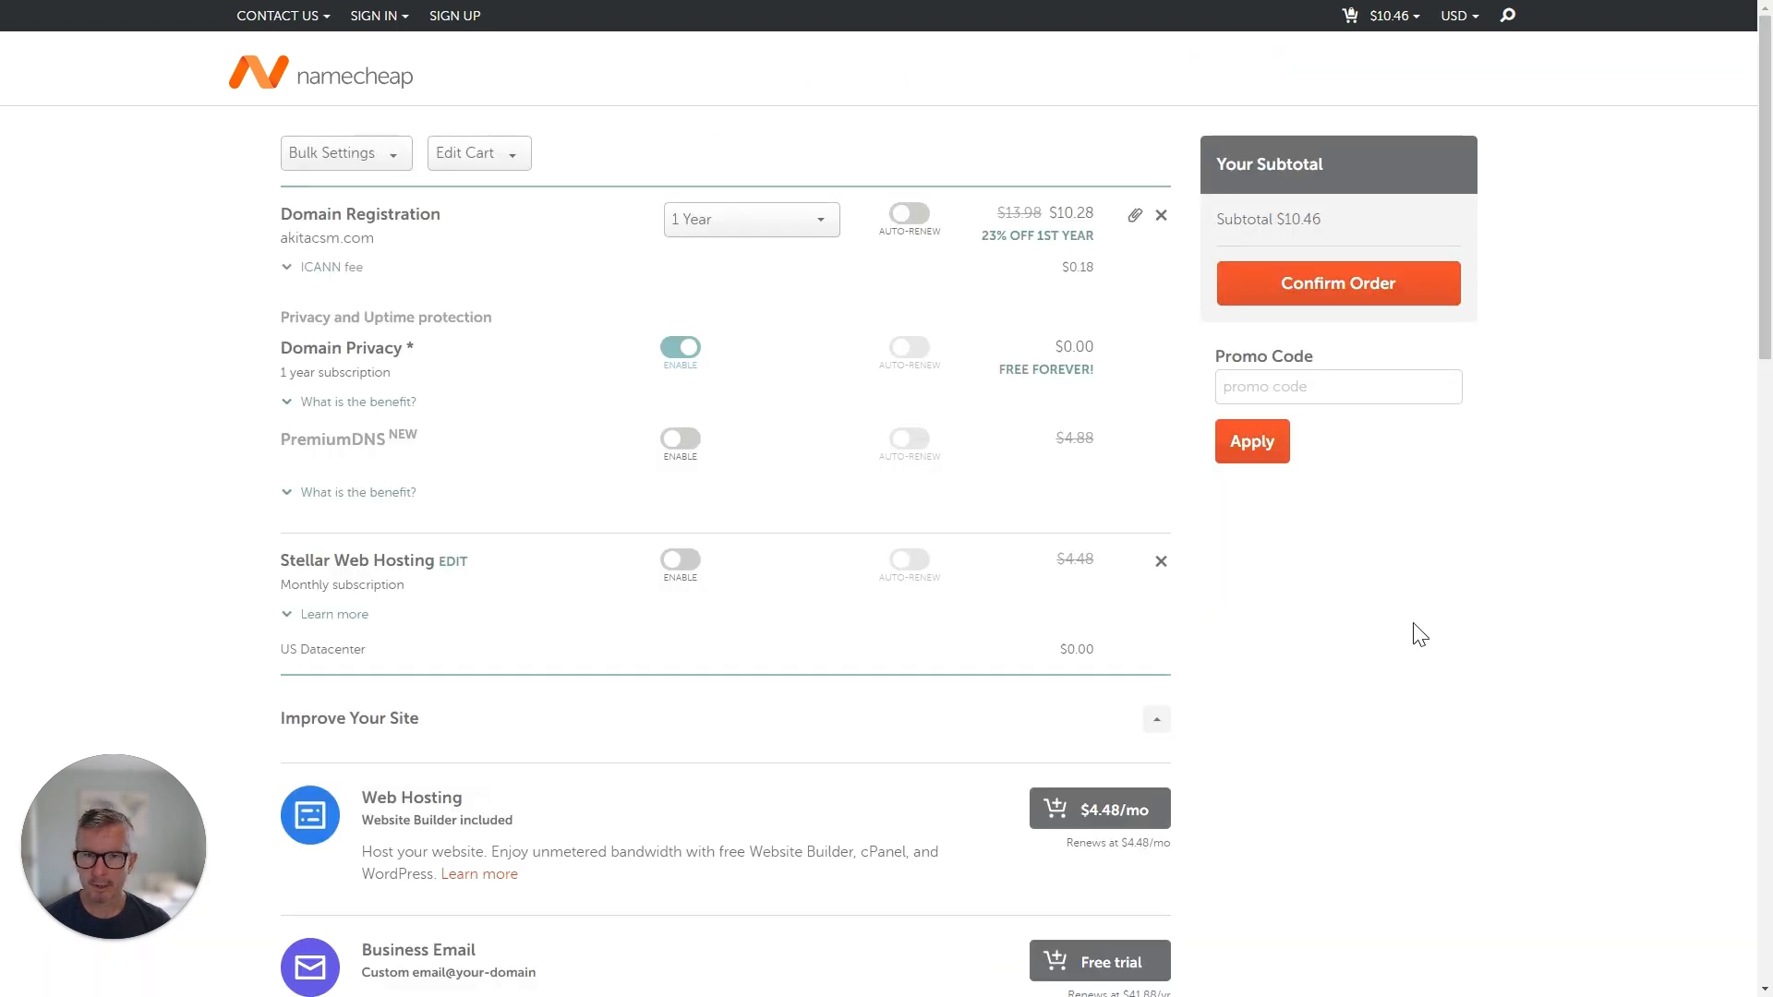
click(1349, 305)
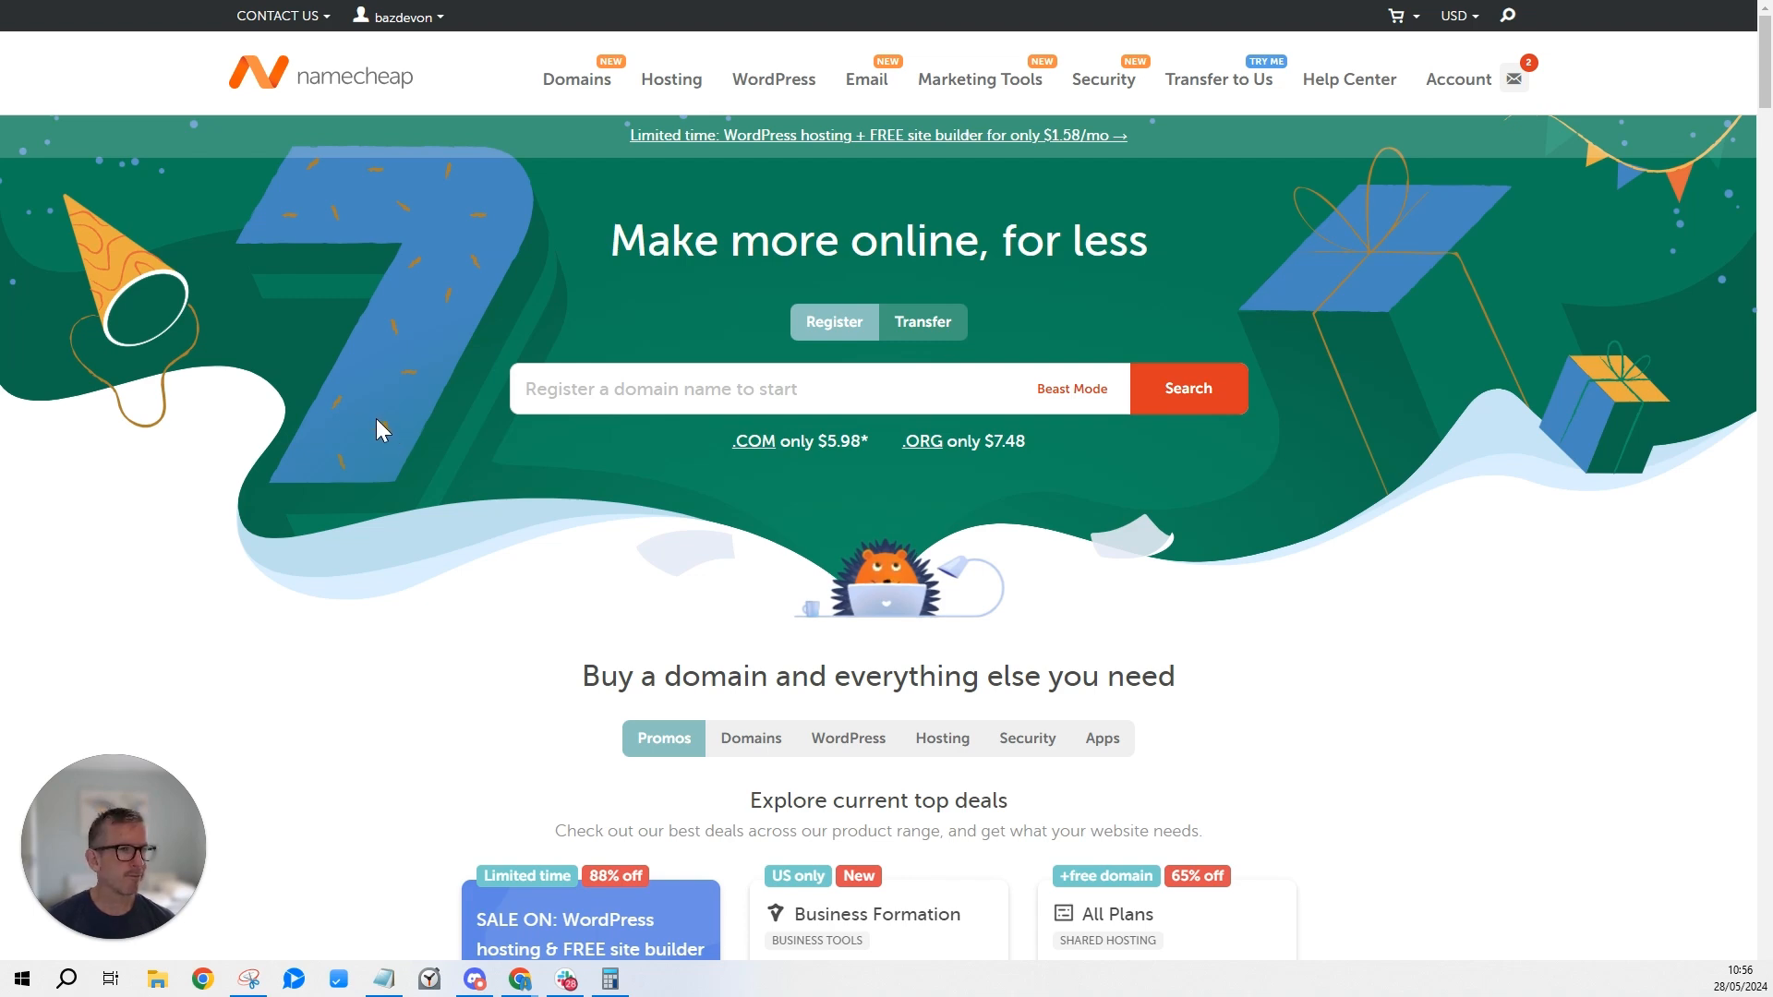
Open the Namecheap dashboard's Domain List and check that akitacsm.com is listed.
mouse_move(1469, 87)
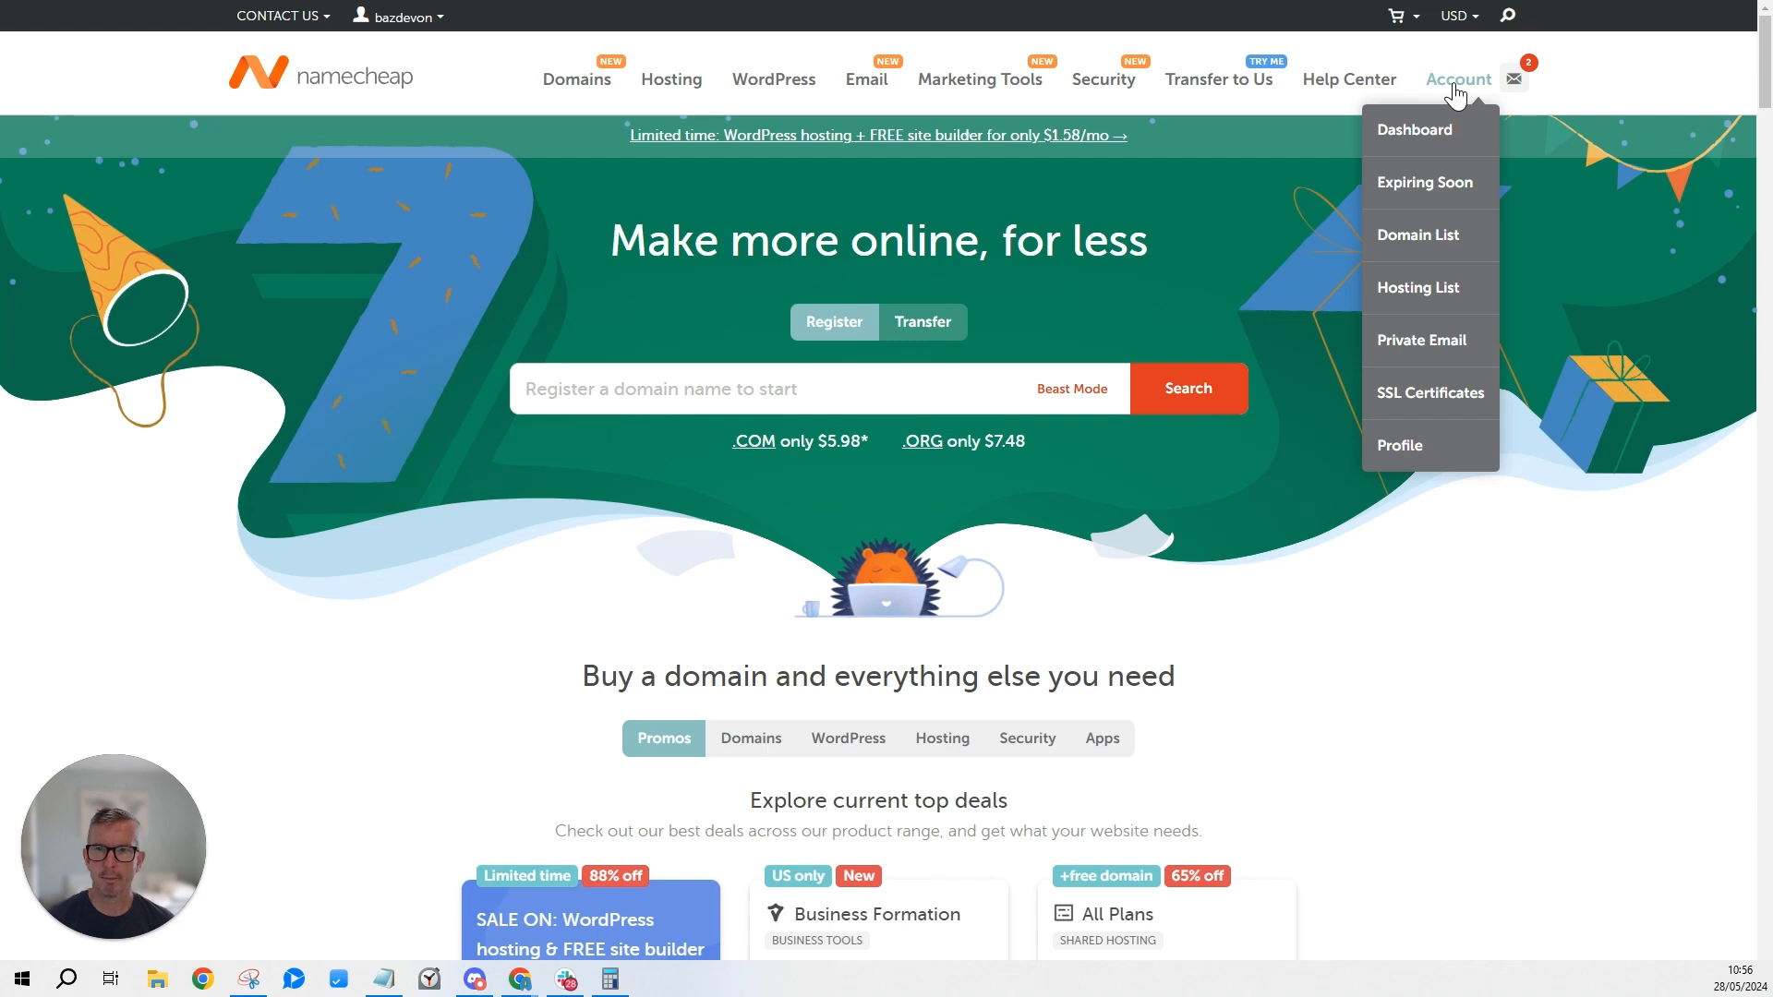
click(1437, 126)
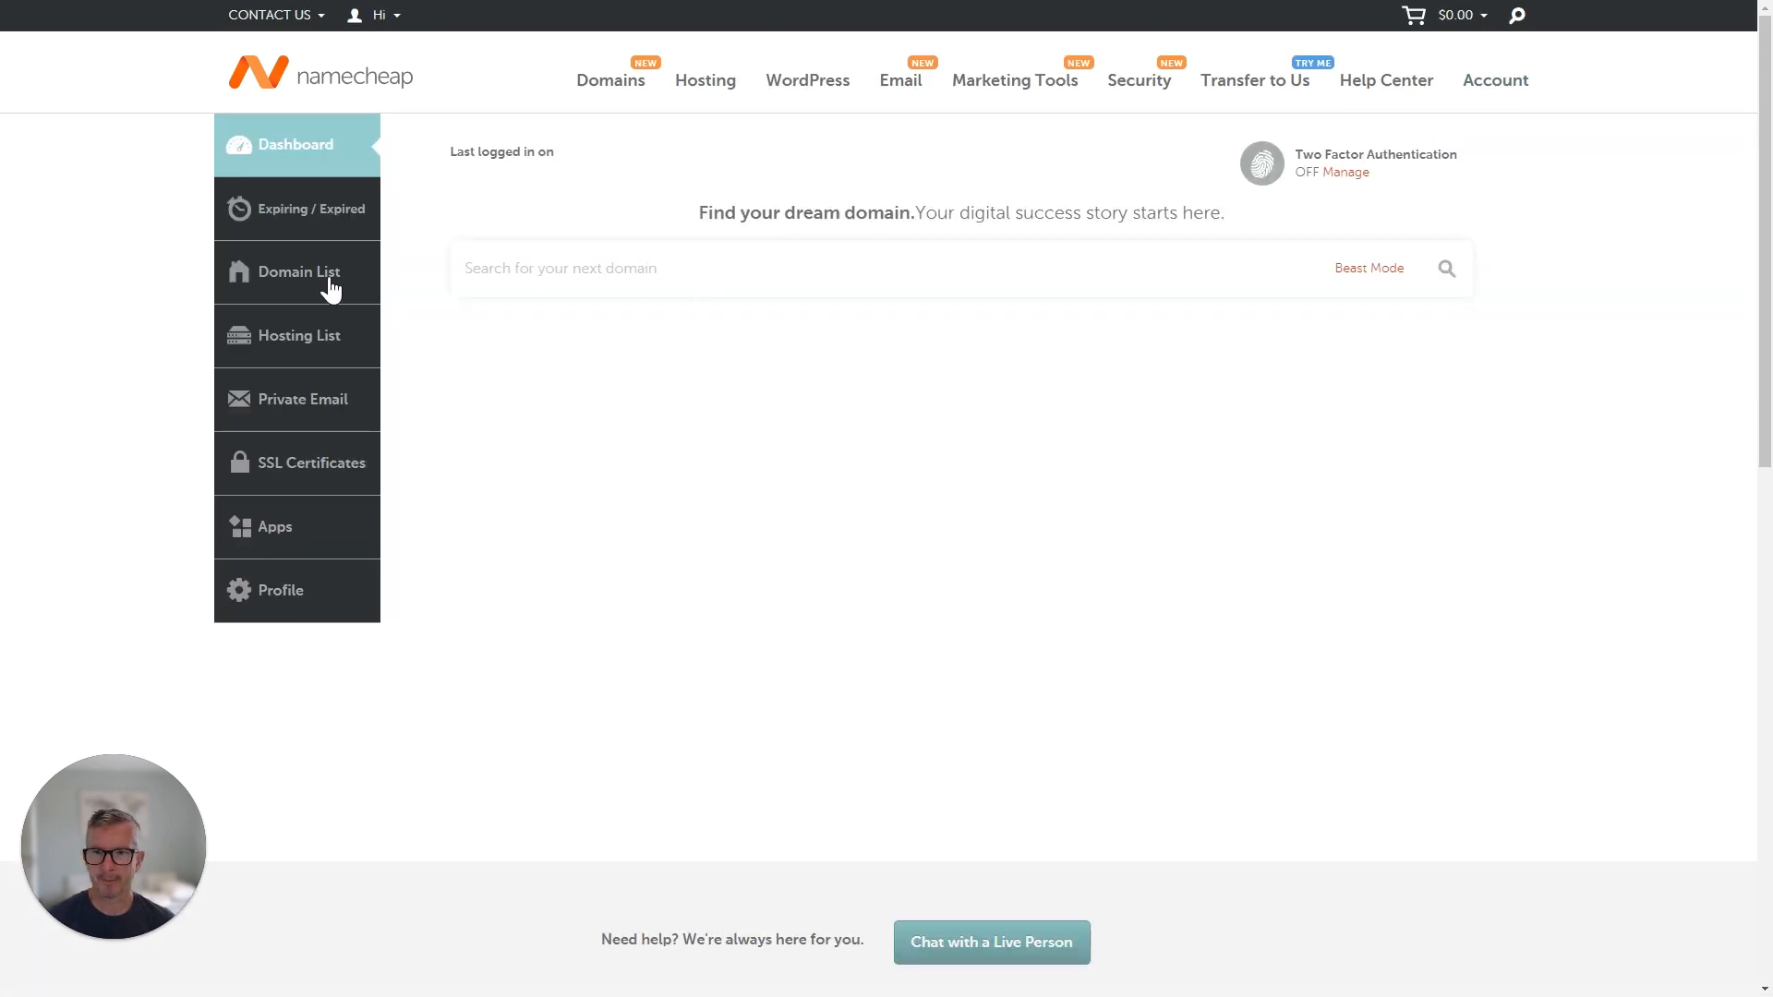
click(301, 277)
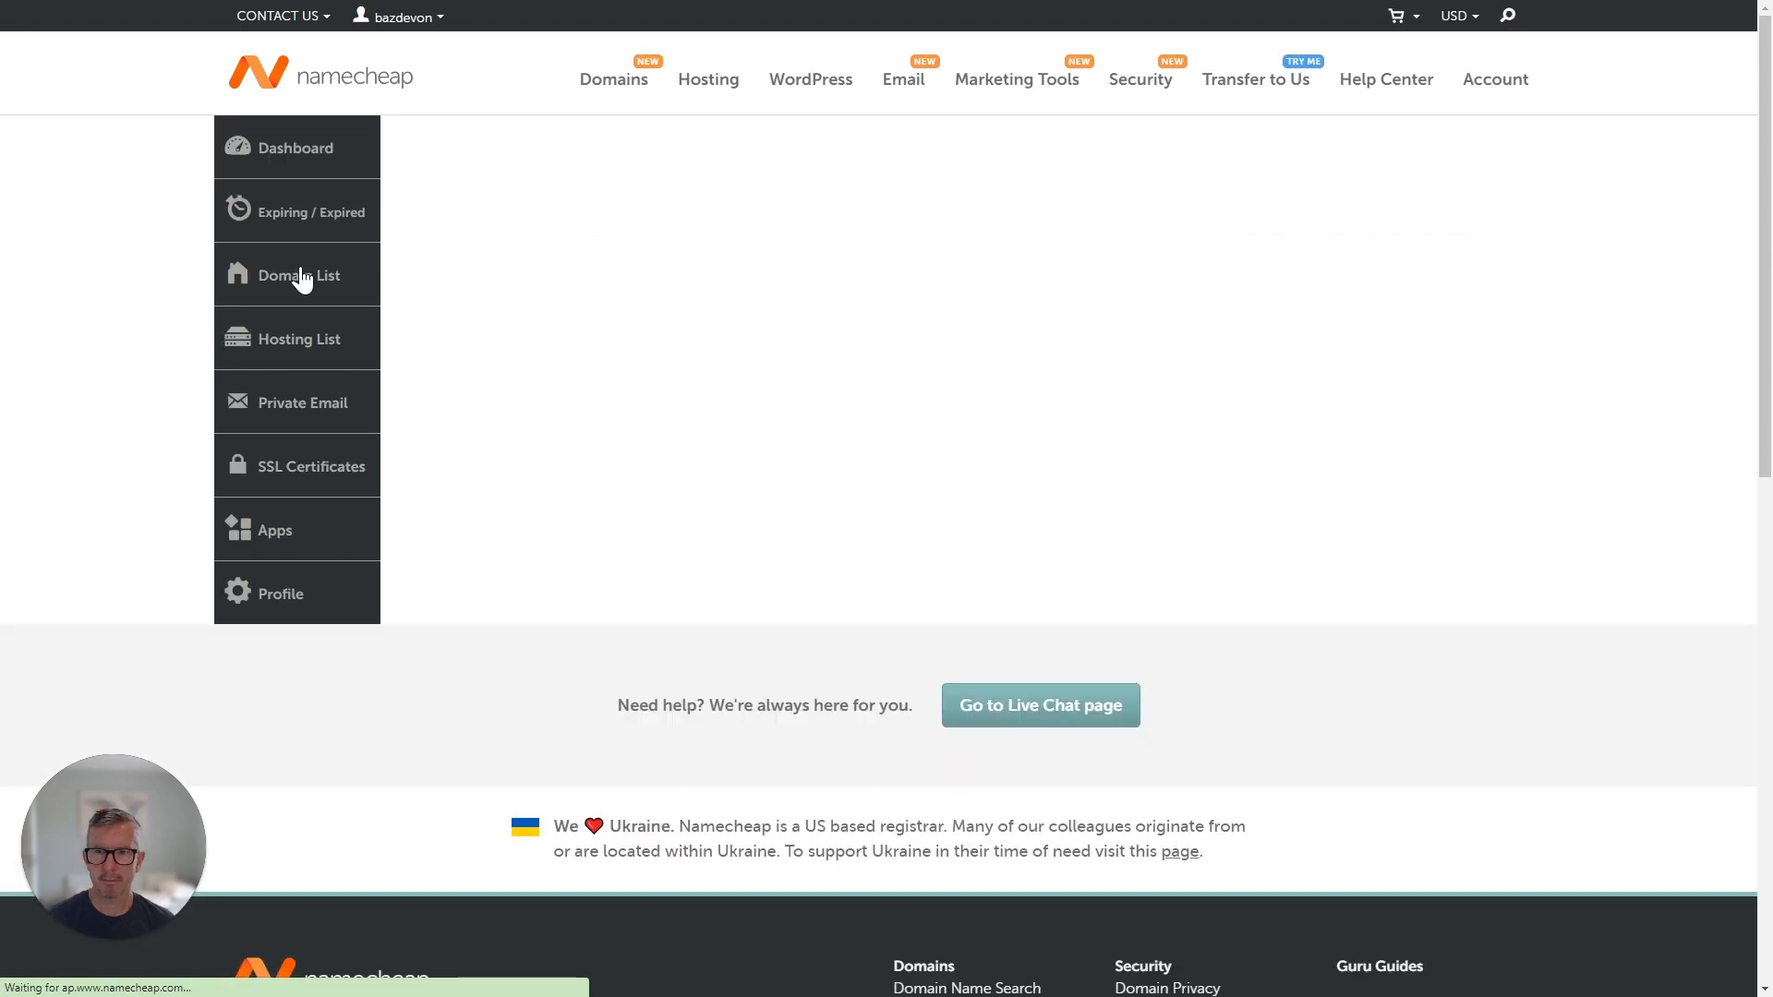
scroll(600, 423, down, 5)
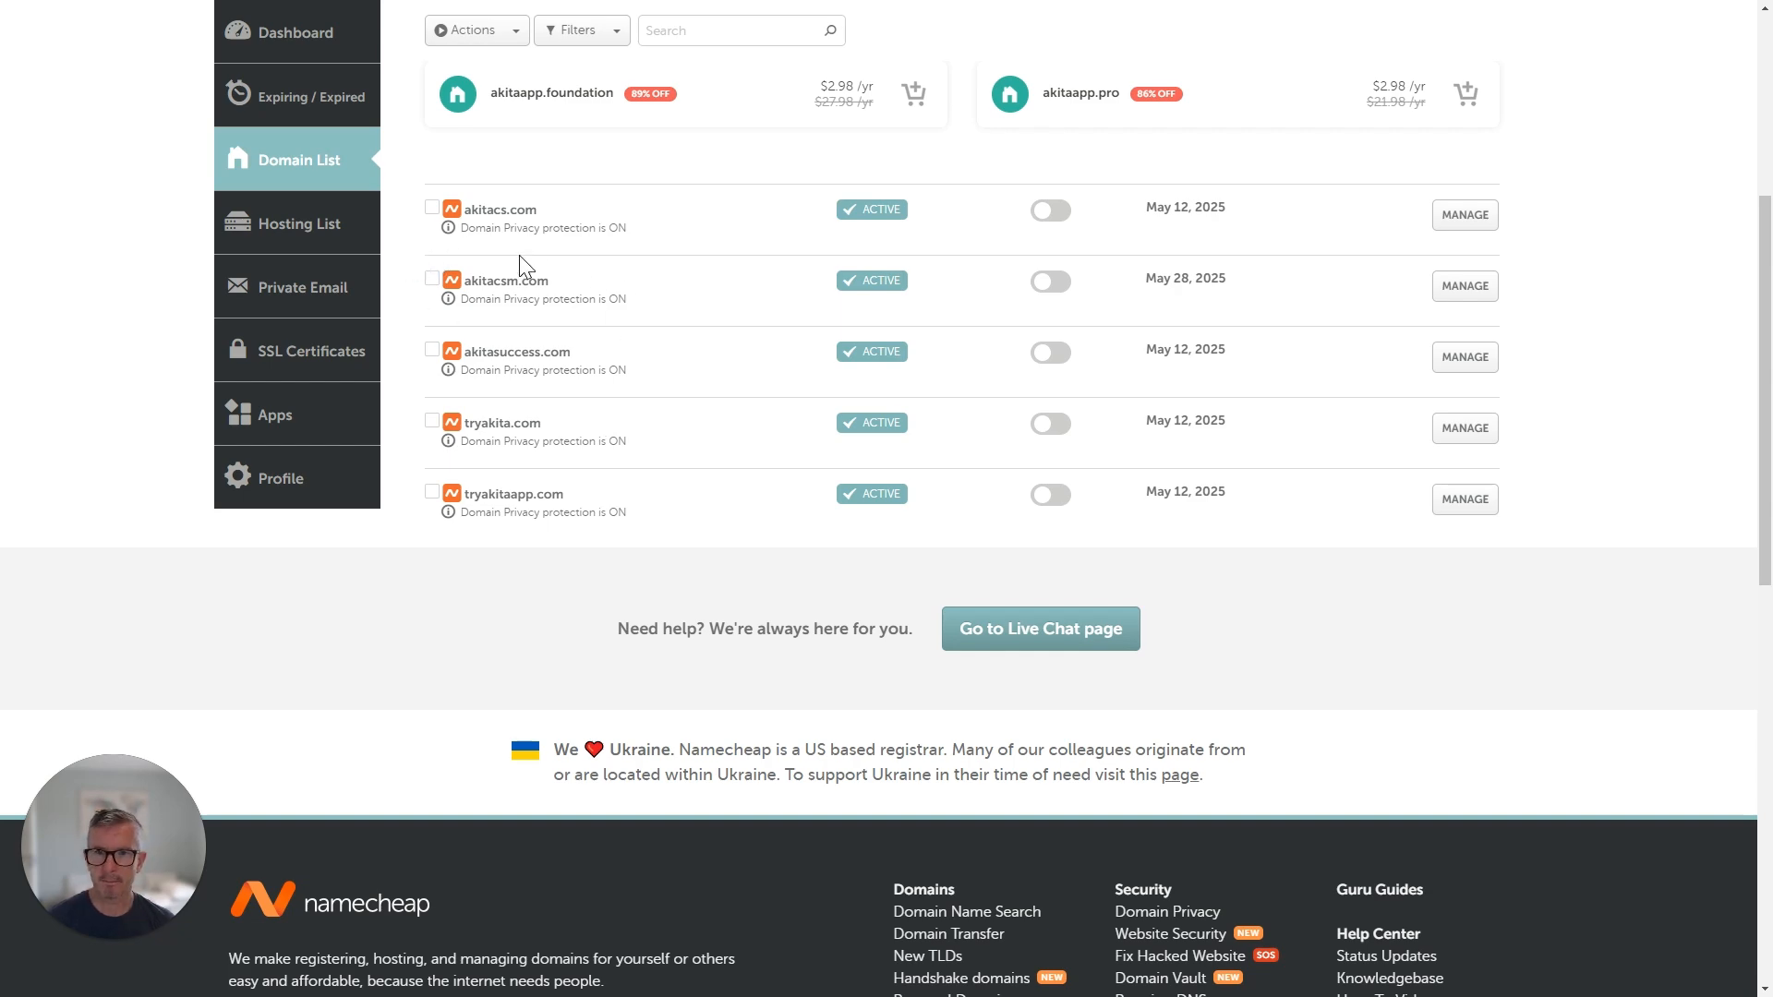
scroll(564, 333, up, 1)
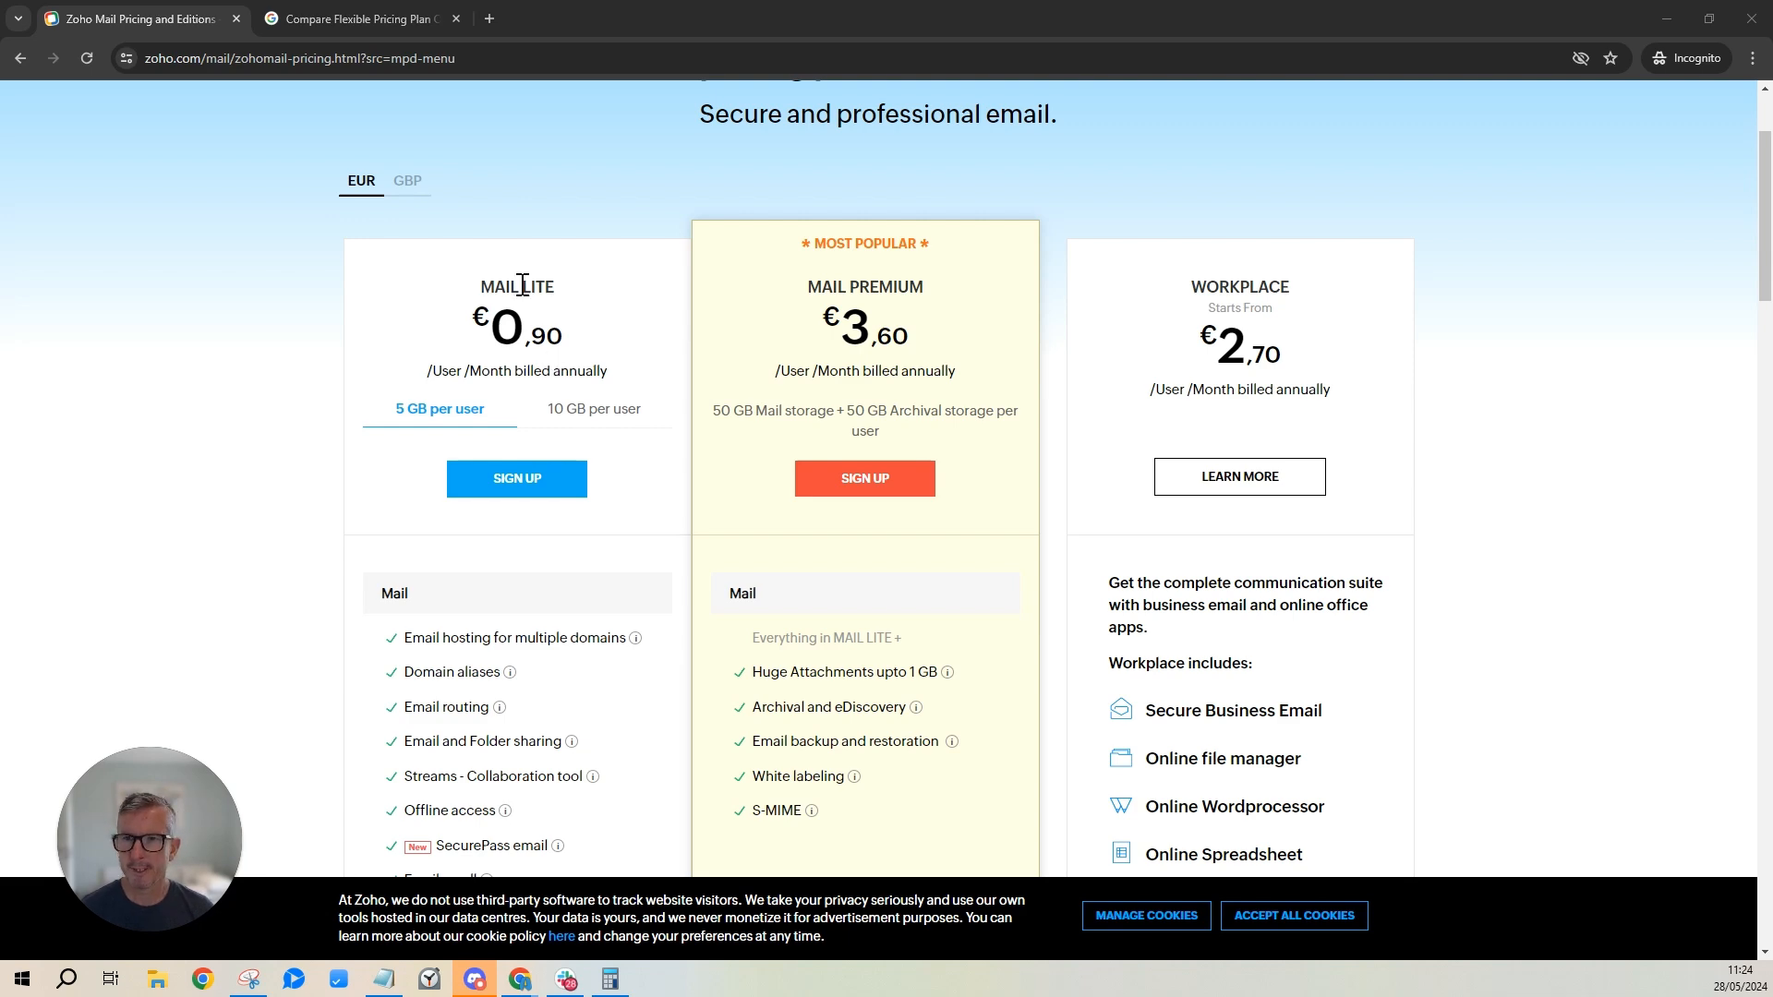
click(387, 24)
scroll(515, 543, down, 1)
scroll(514, 543, up, 1)
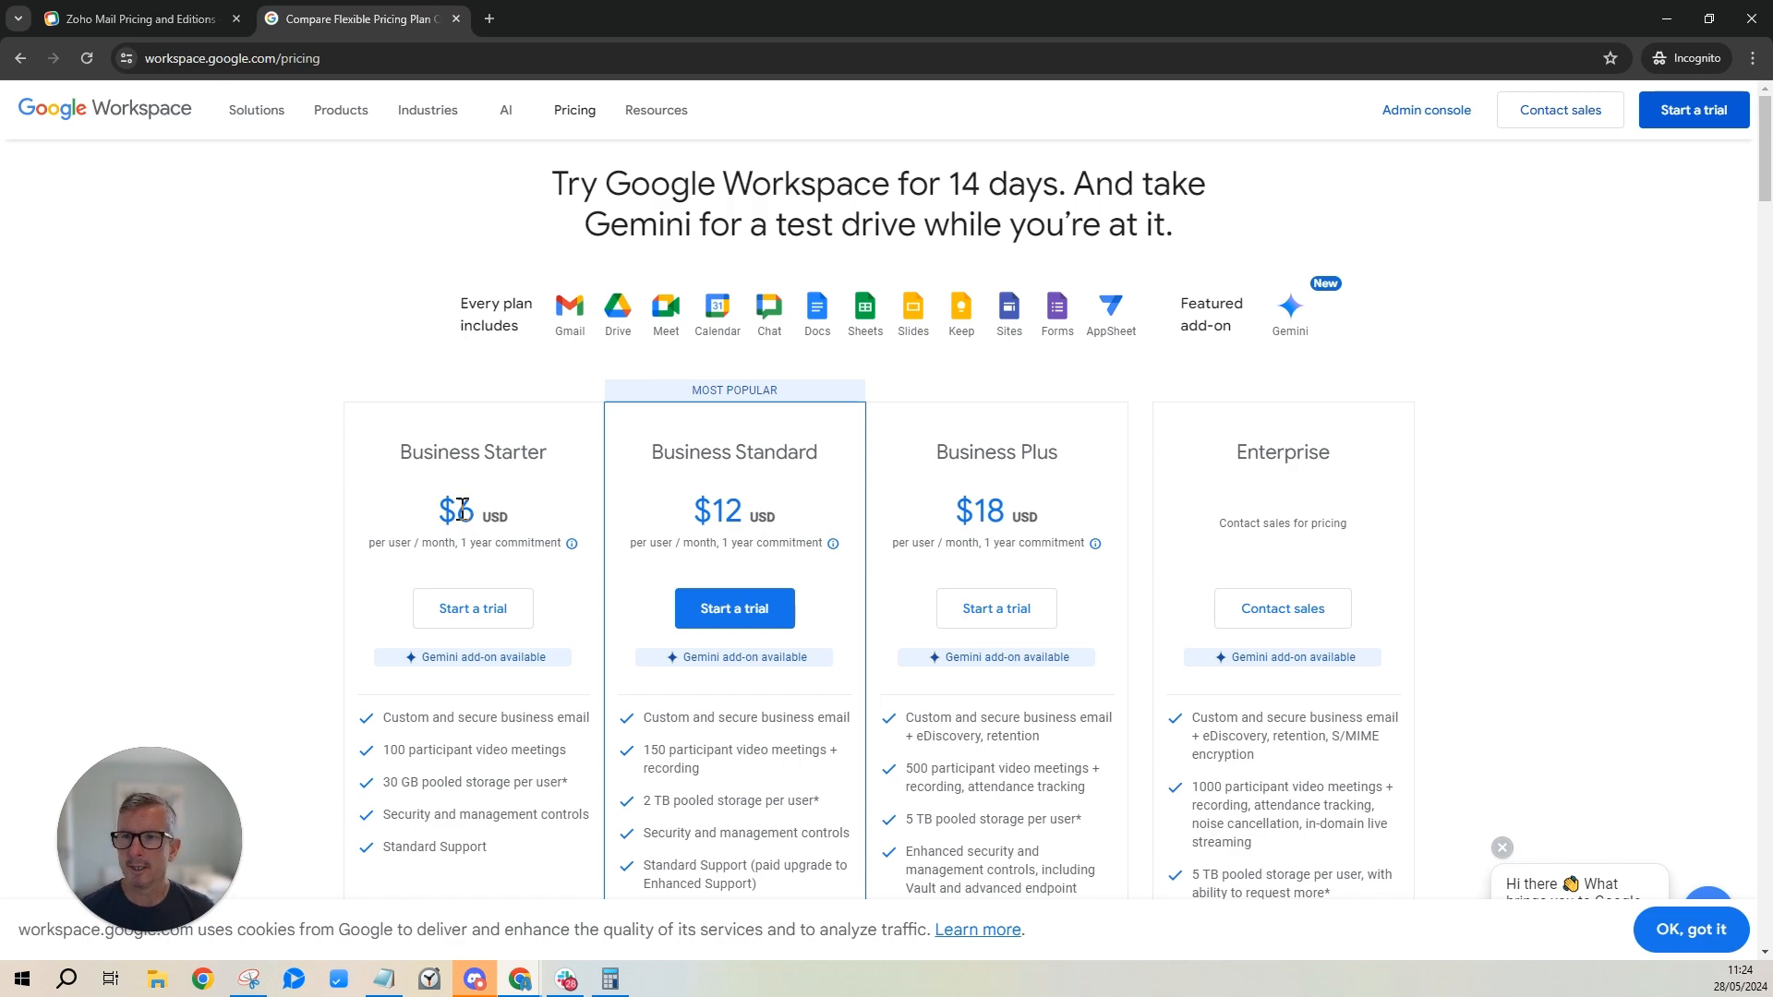
click(181, 17)
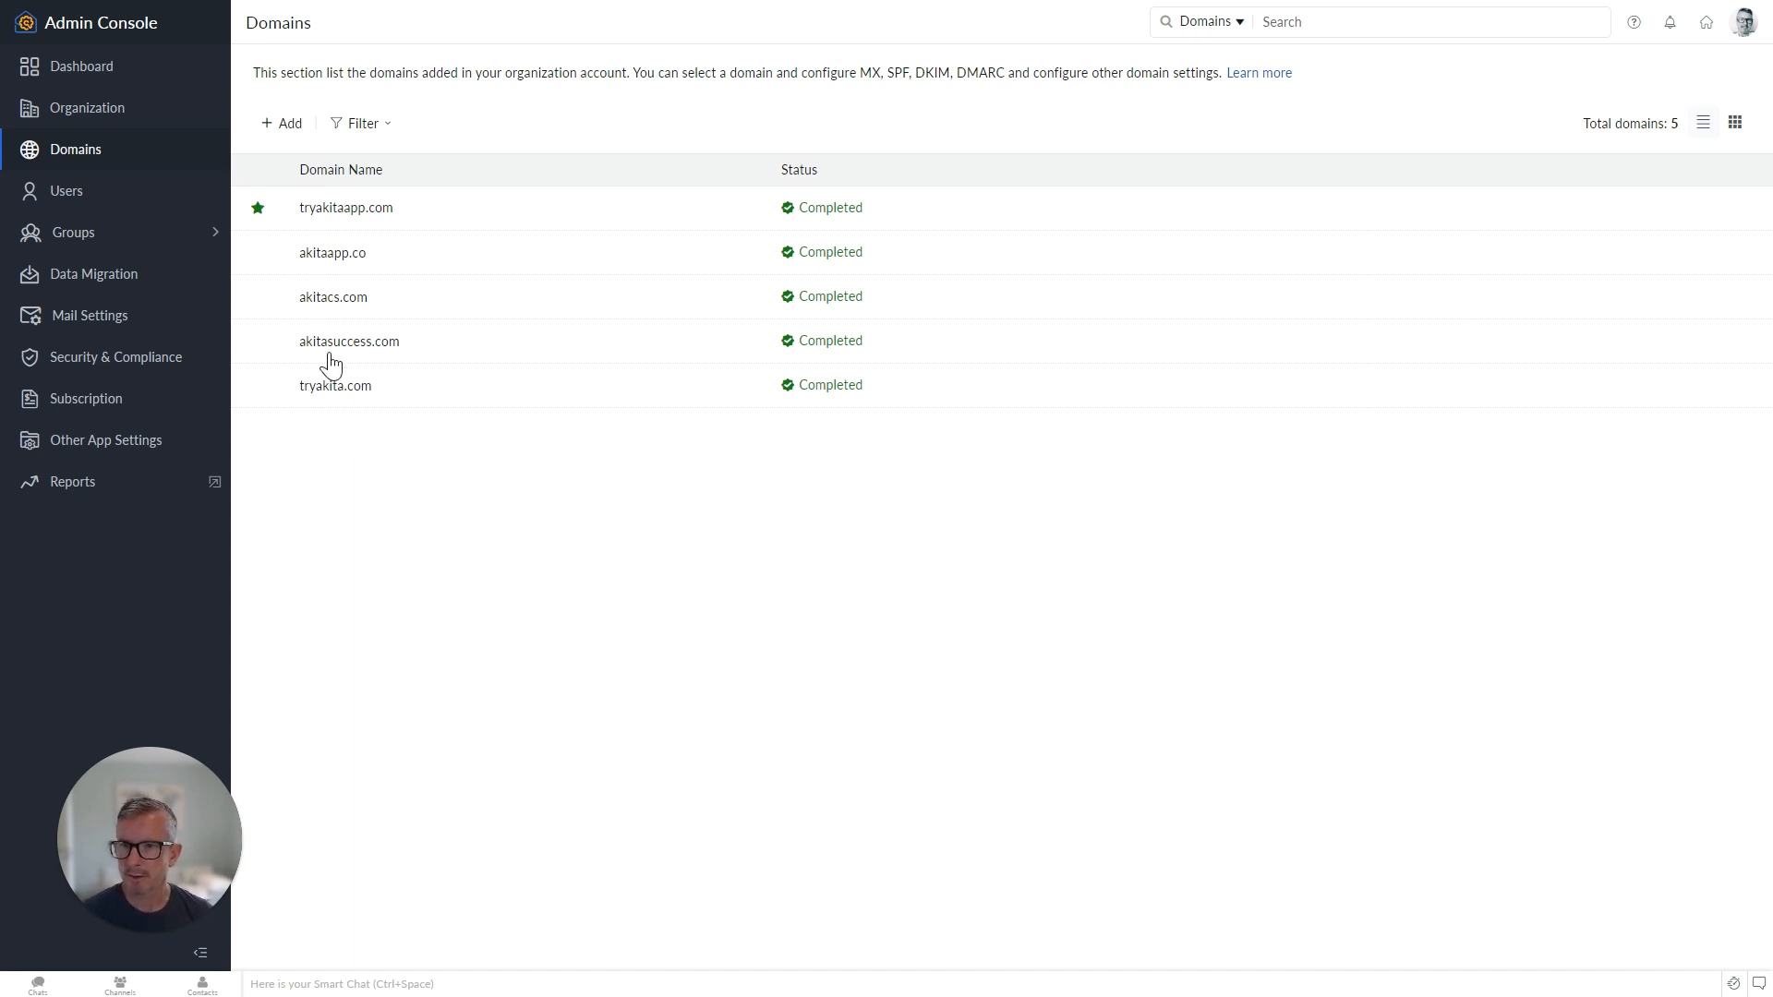
Add akitacsm.com as a new domain in Zoho Mail's Domains section.
click(289, 125)
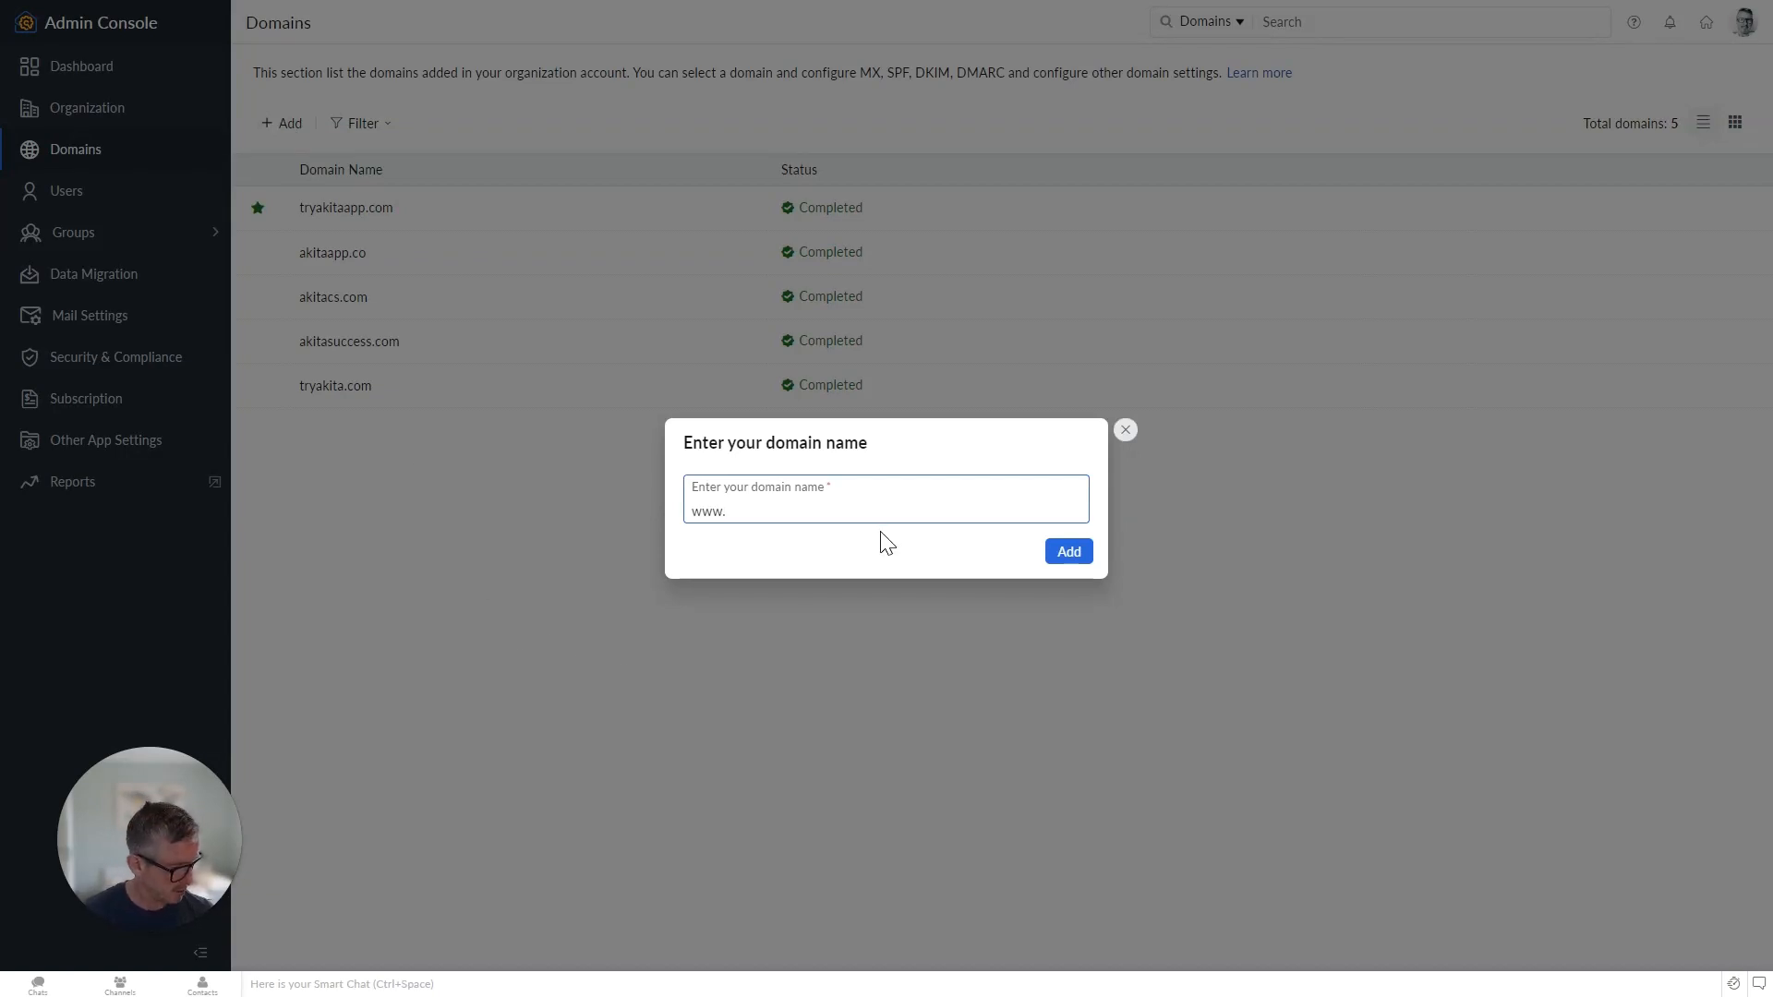
text(aki)
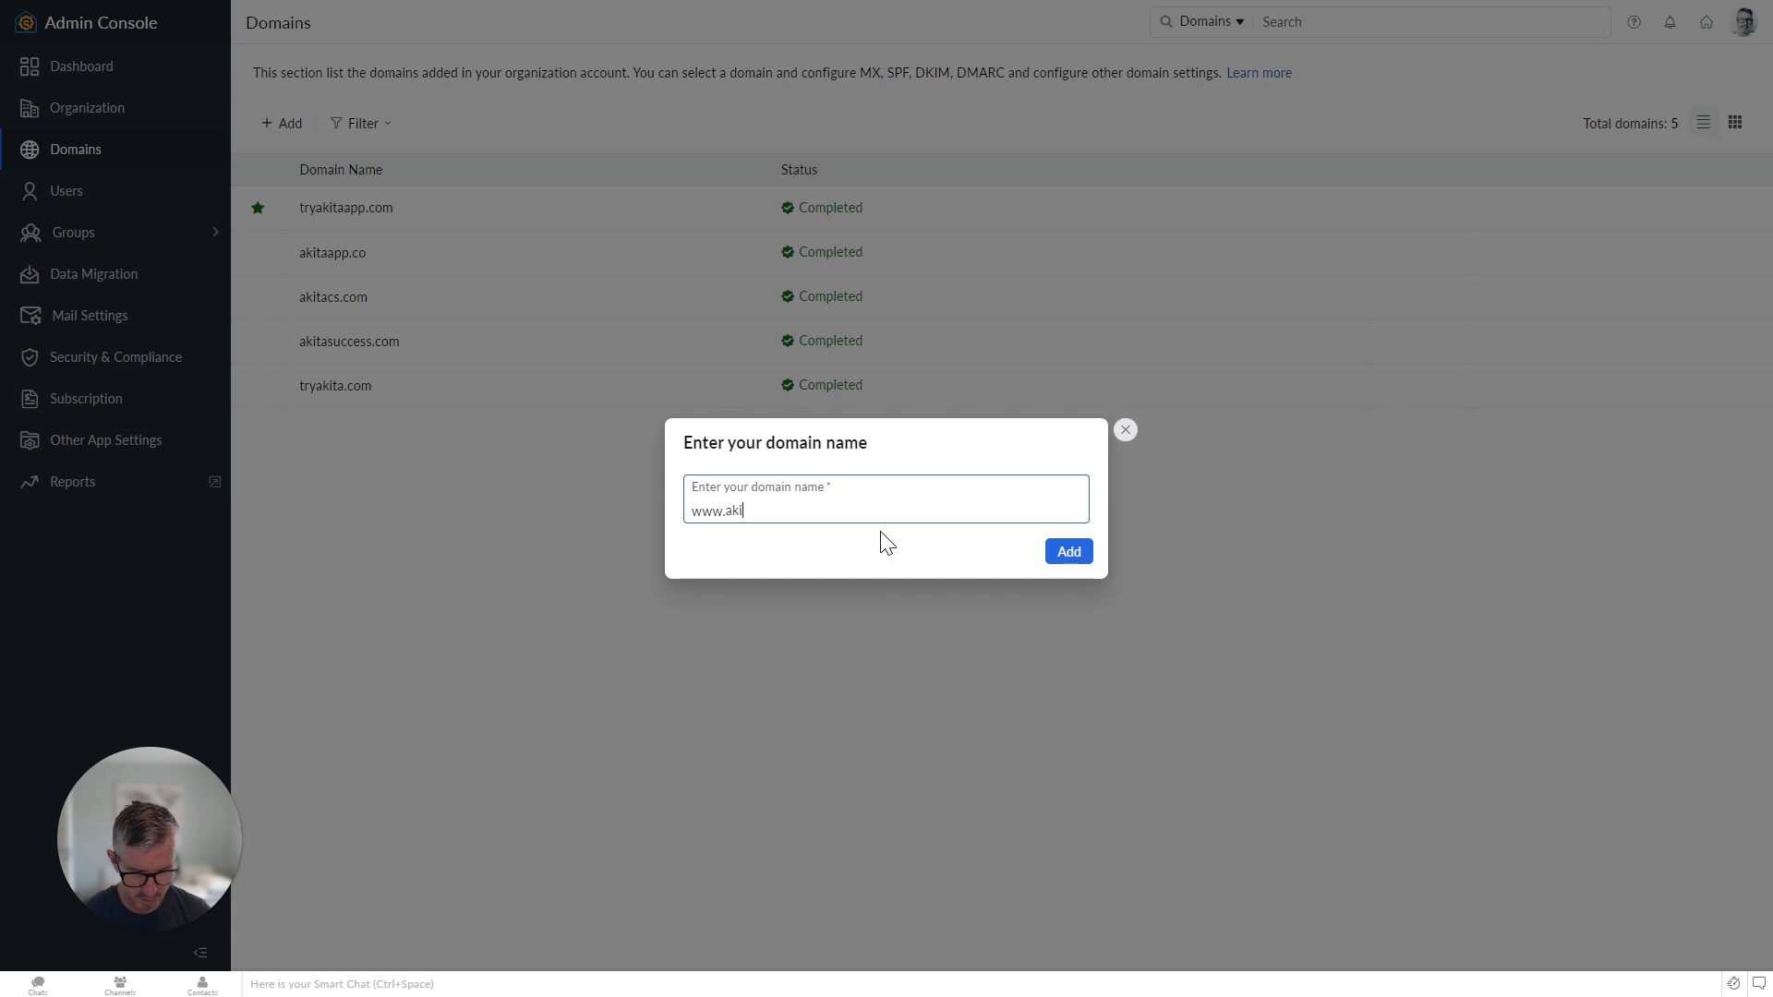
text(tacsm)
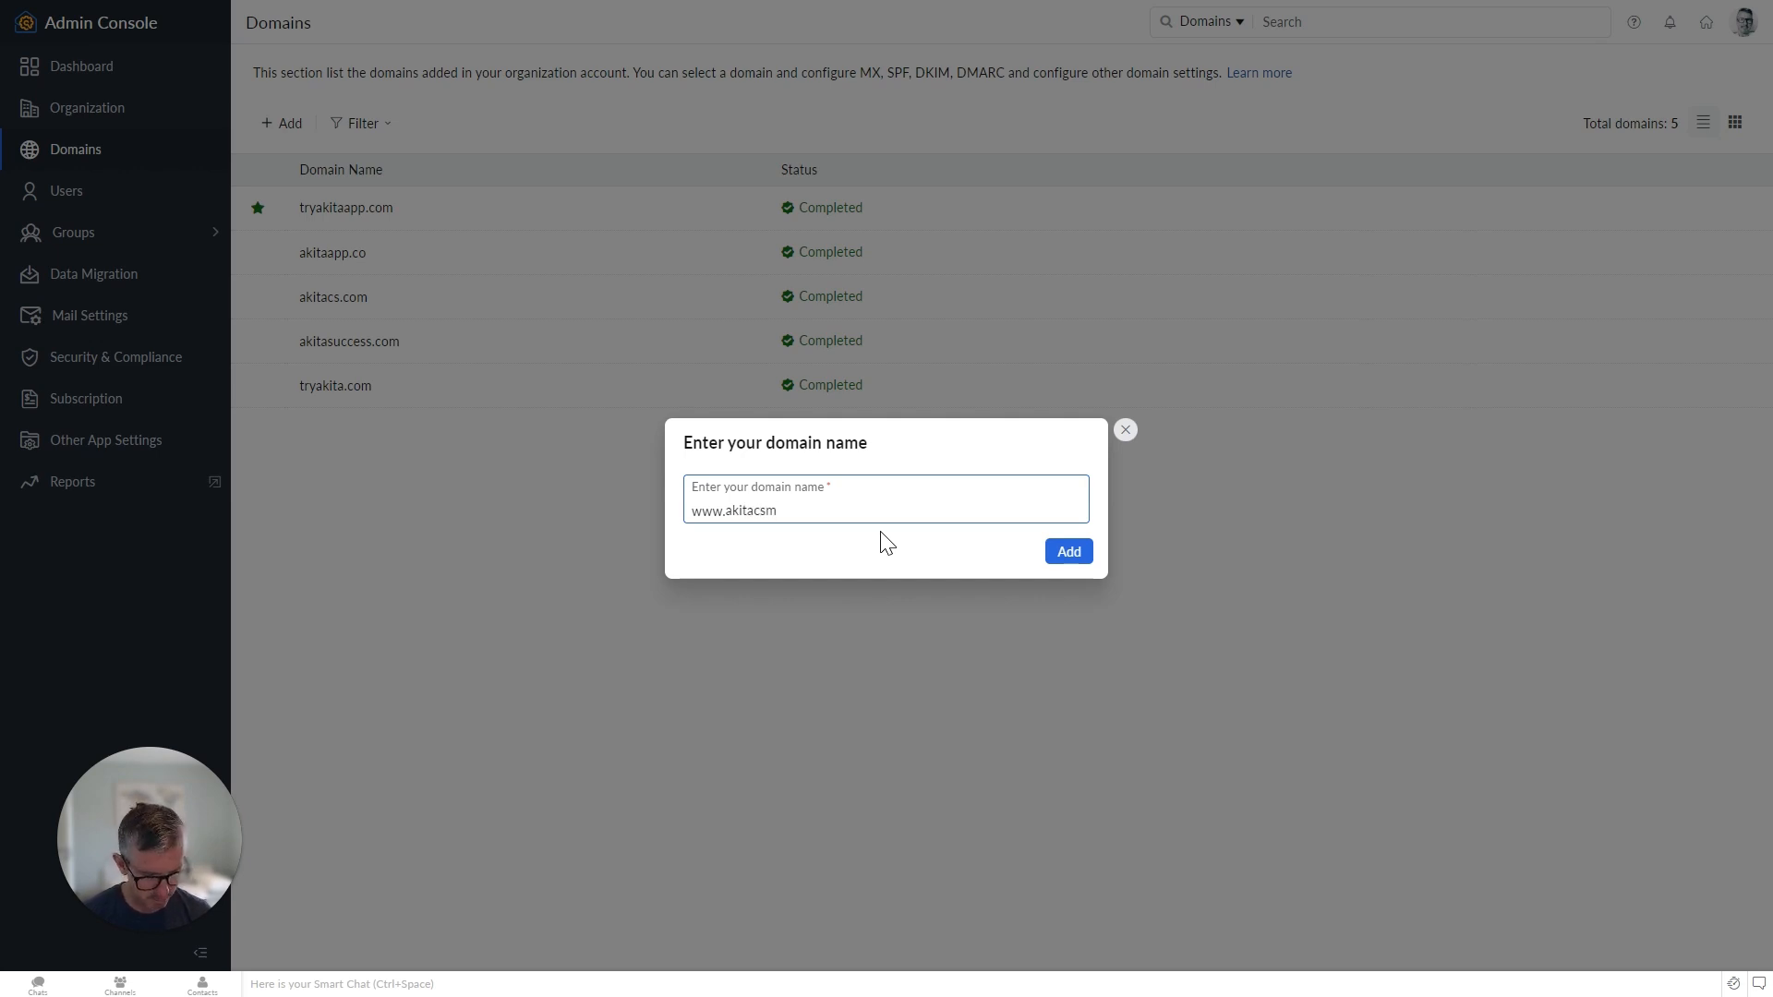
text(.com)
click(1069, 552)
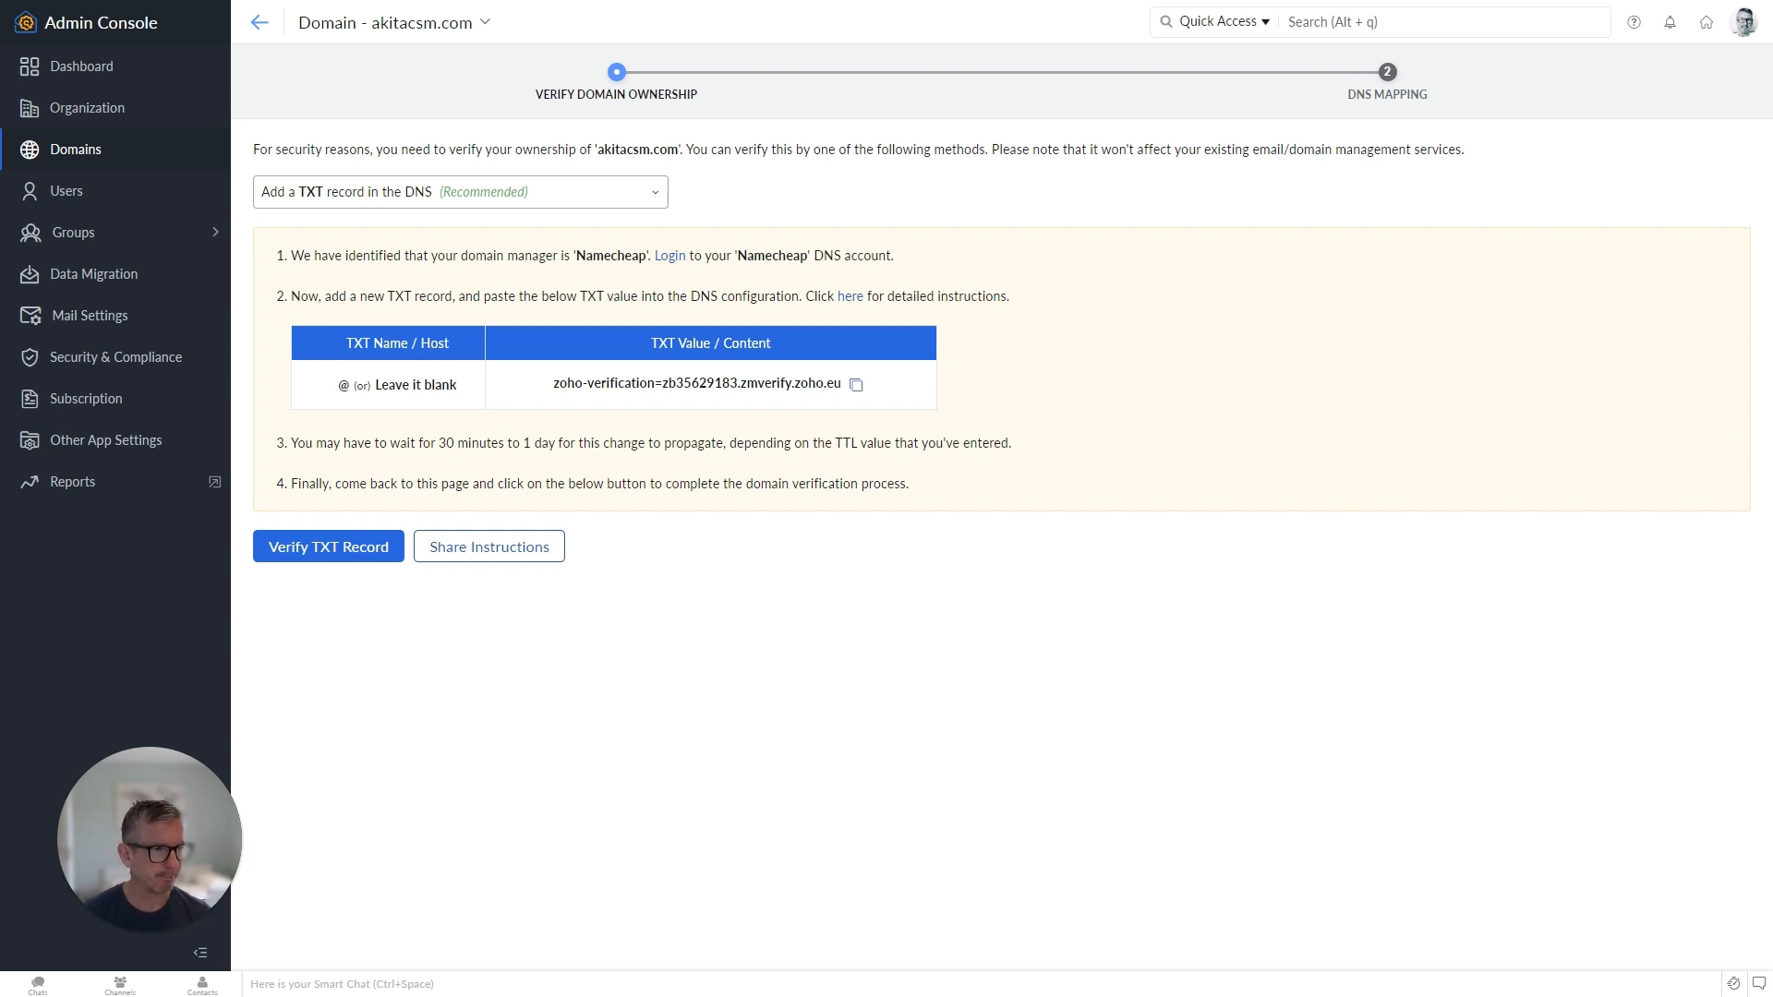
Exit full screen and open the verification instructions' Namecheap Login link in a new tab.
key(F11)
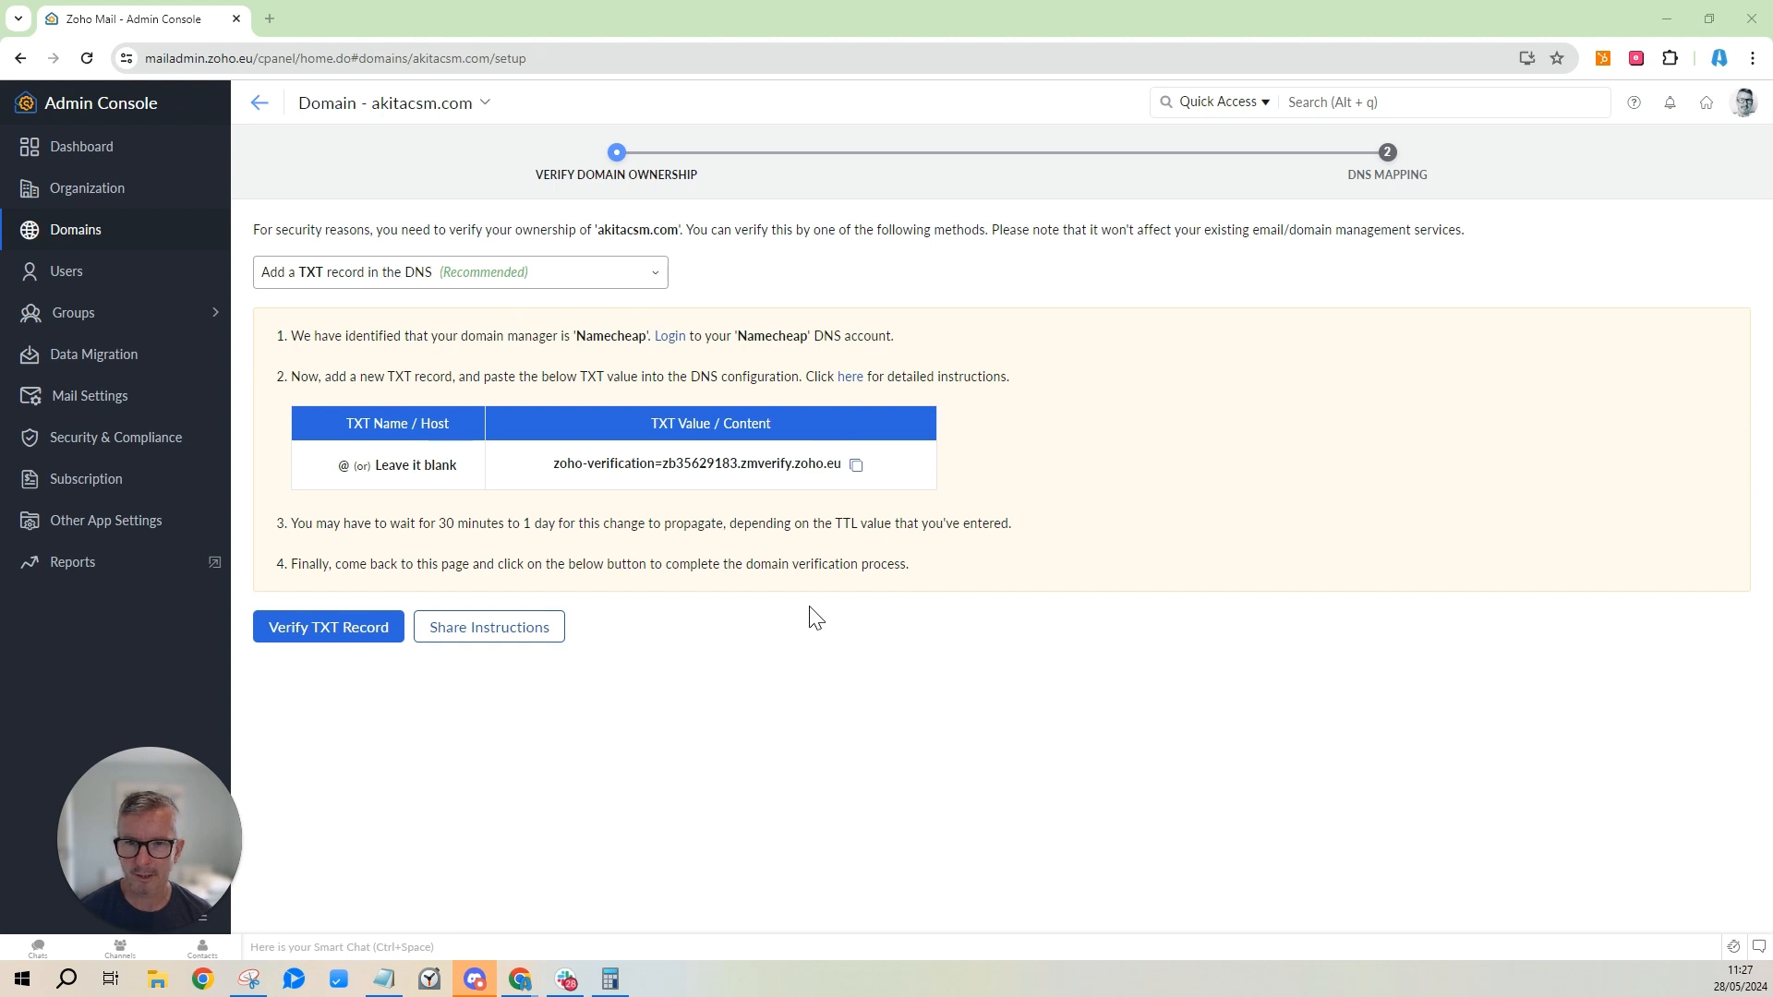
click(675, 338)
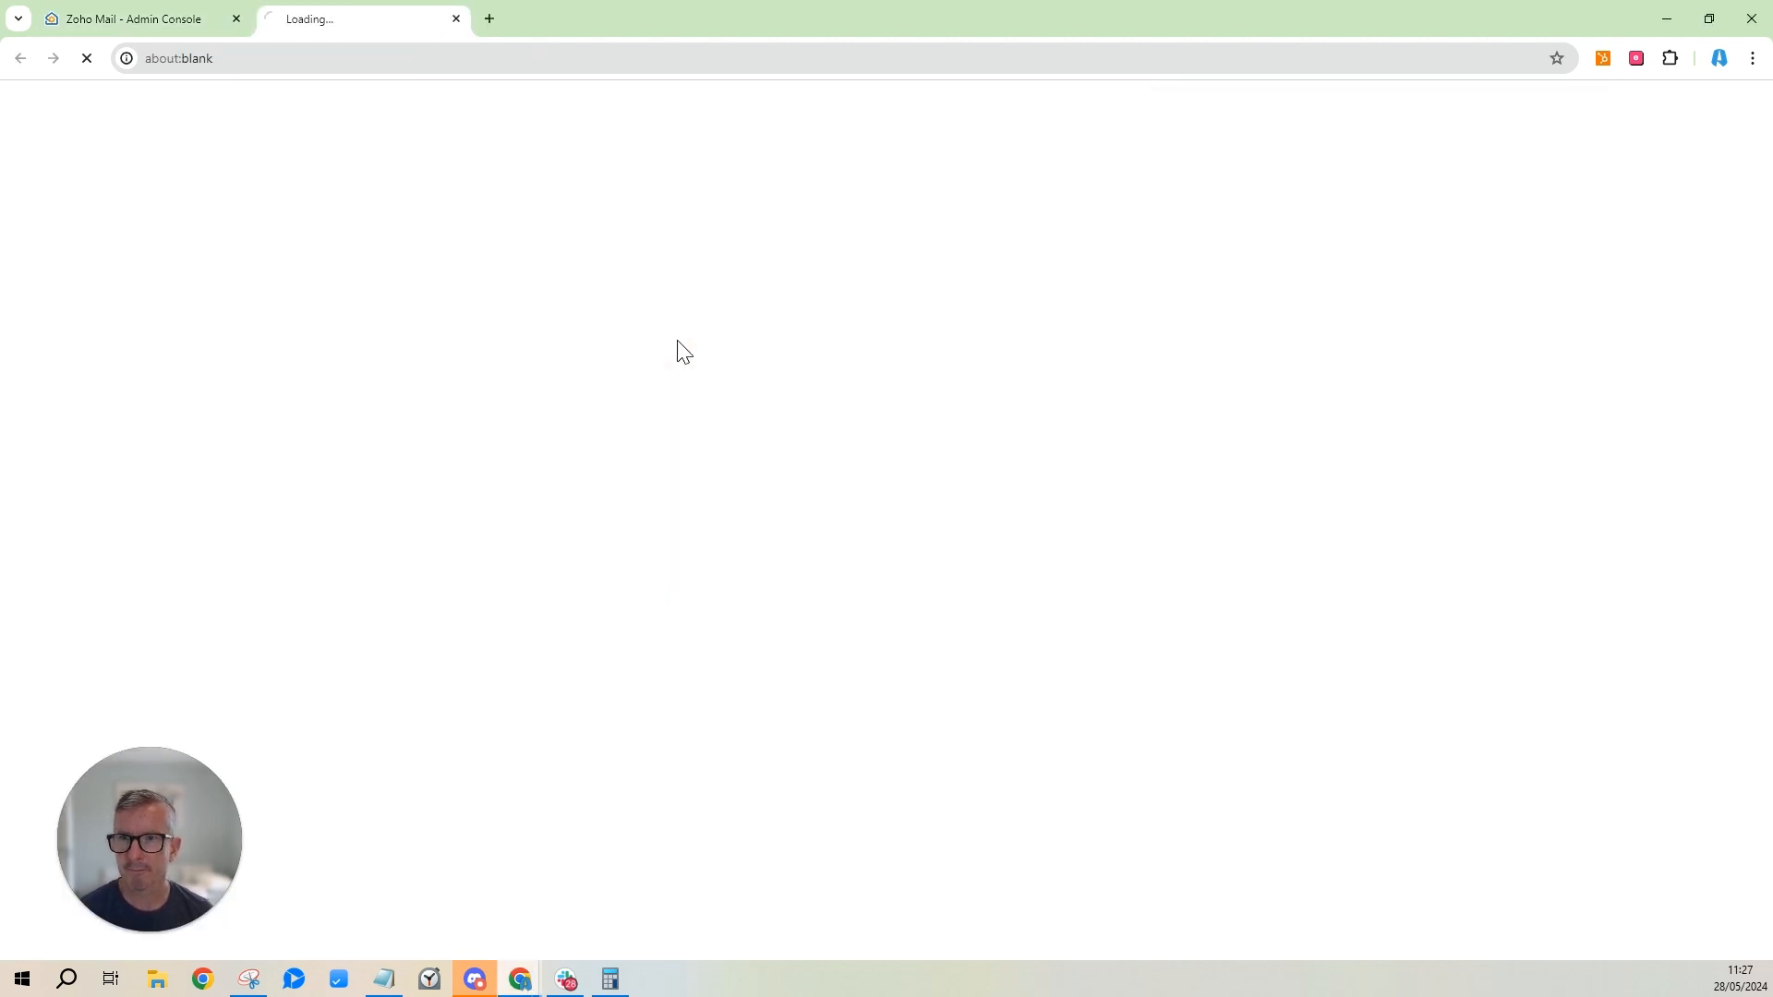
From the Namecheap dashboard's Recently Active list, open the management page for akitacsm.com.
mouse_move(1515, 161)
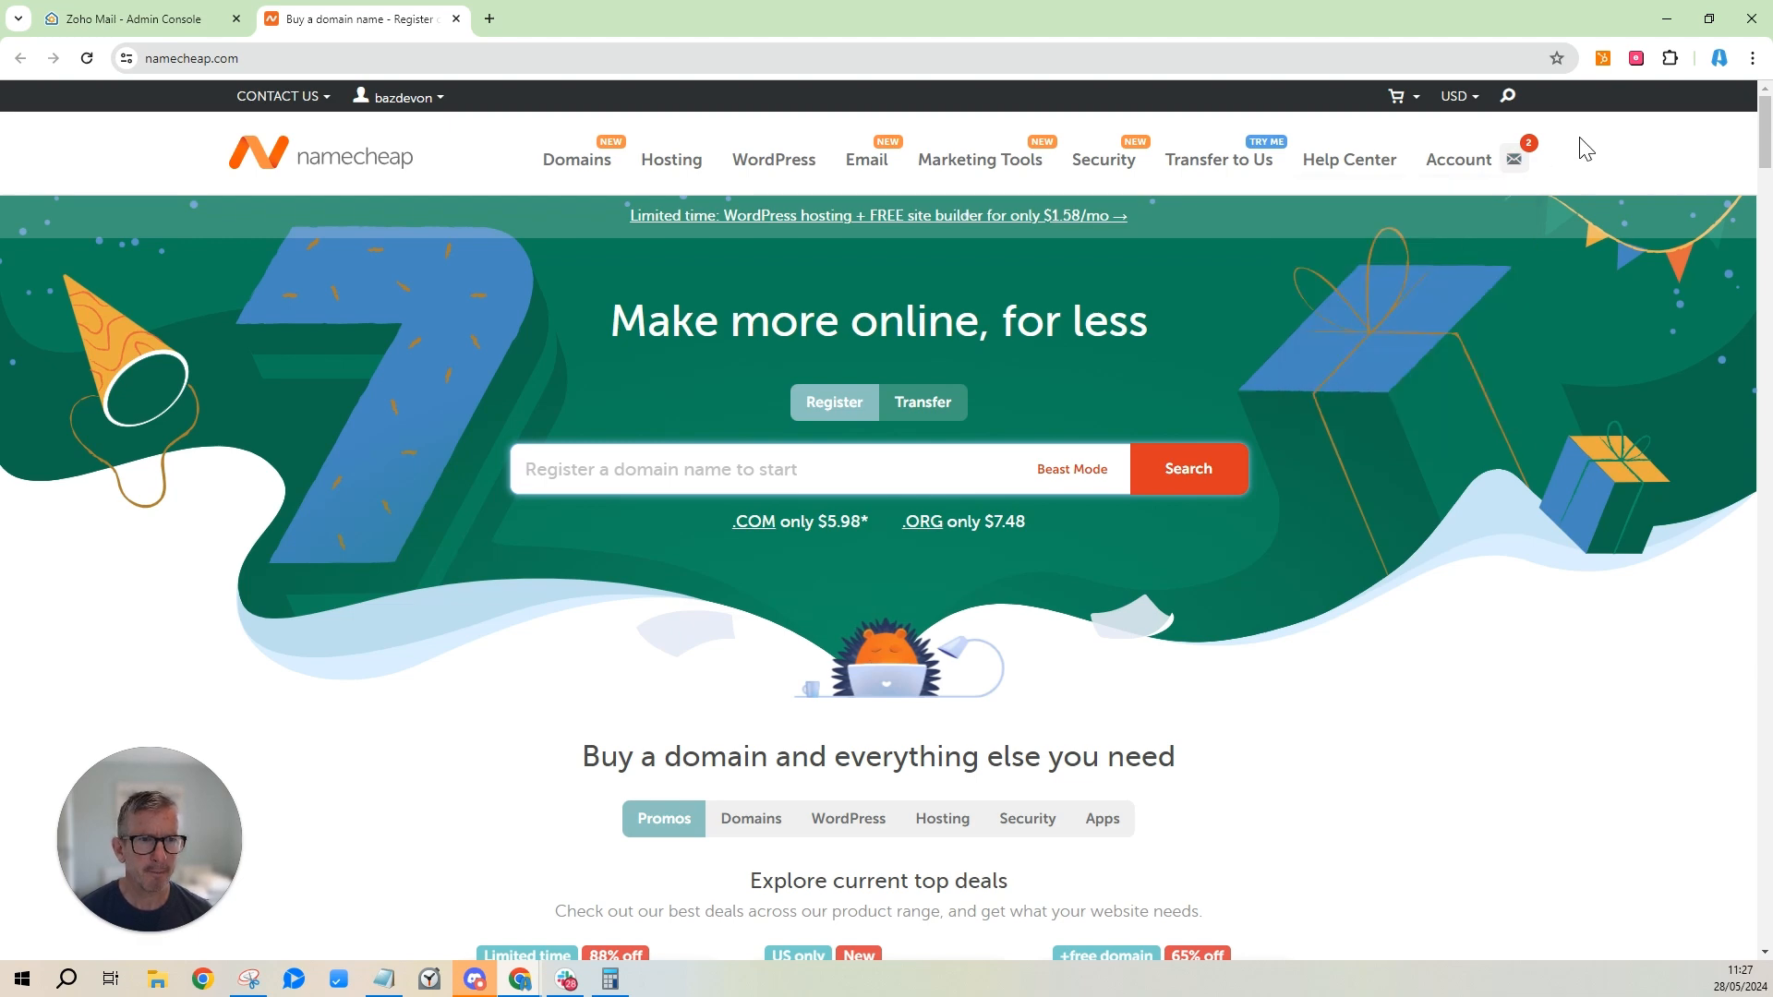
mouse_move(1459, 159)
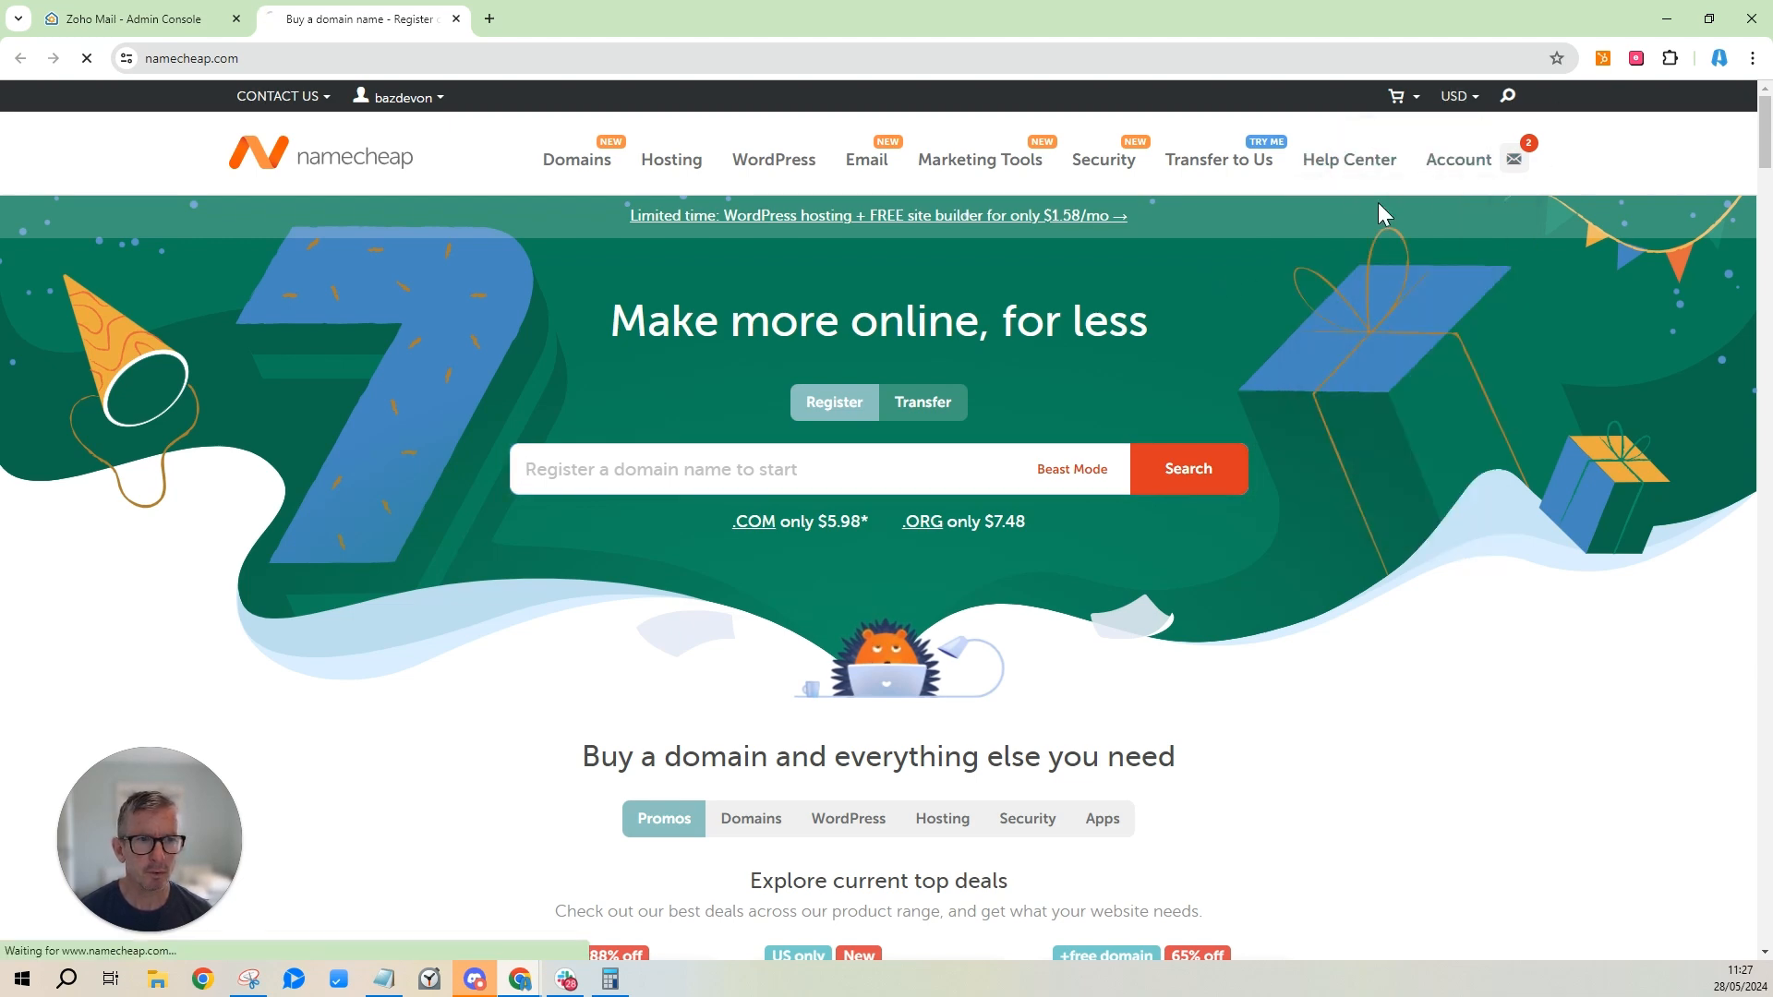
click(1413, 210)
scroll(822, 524, down, 6)
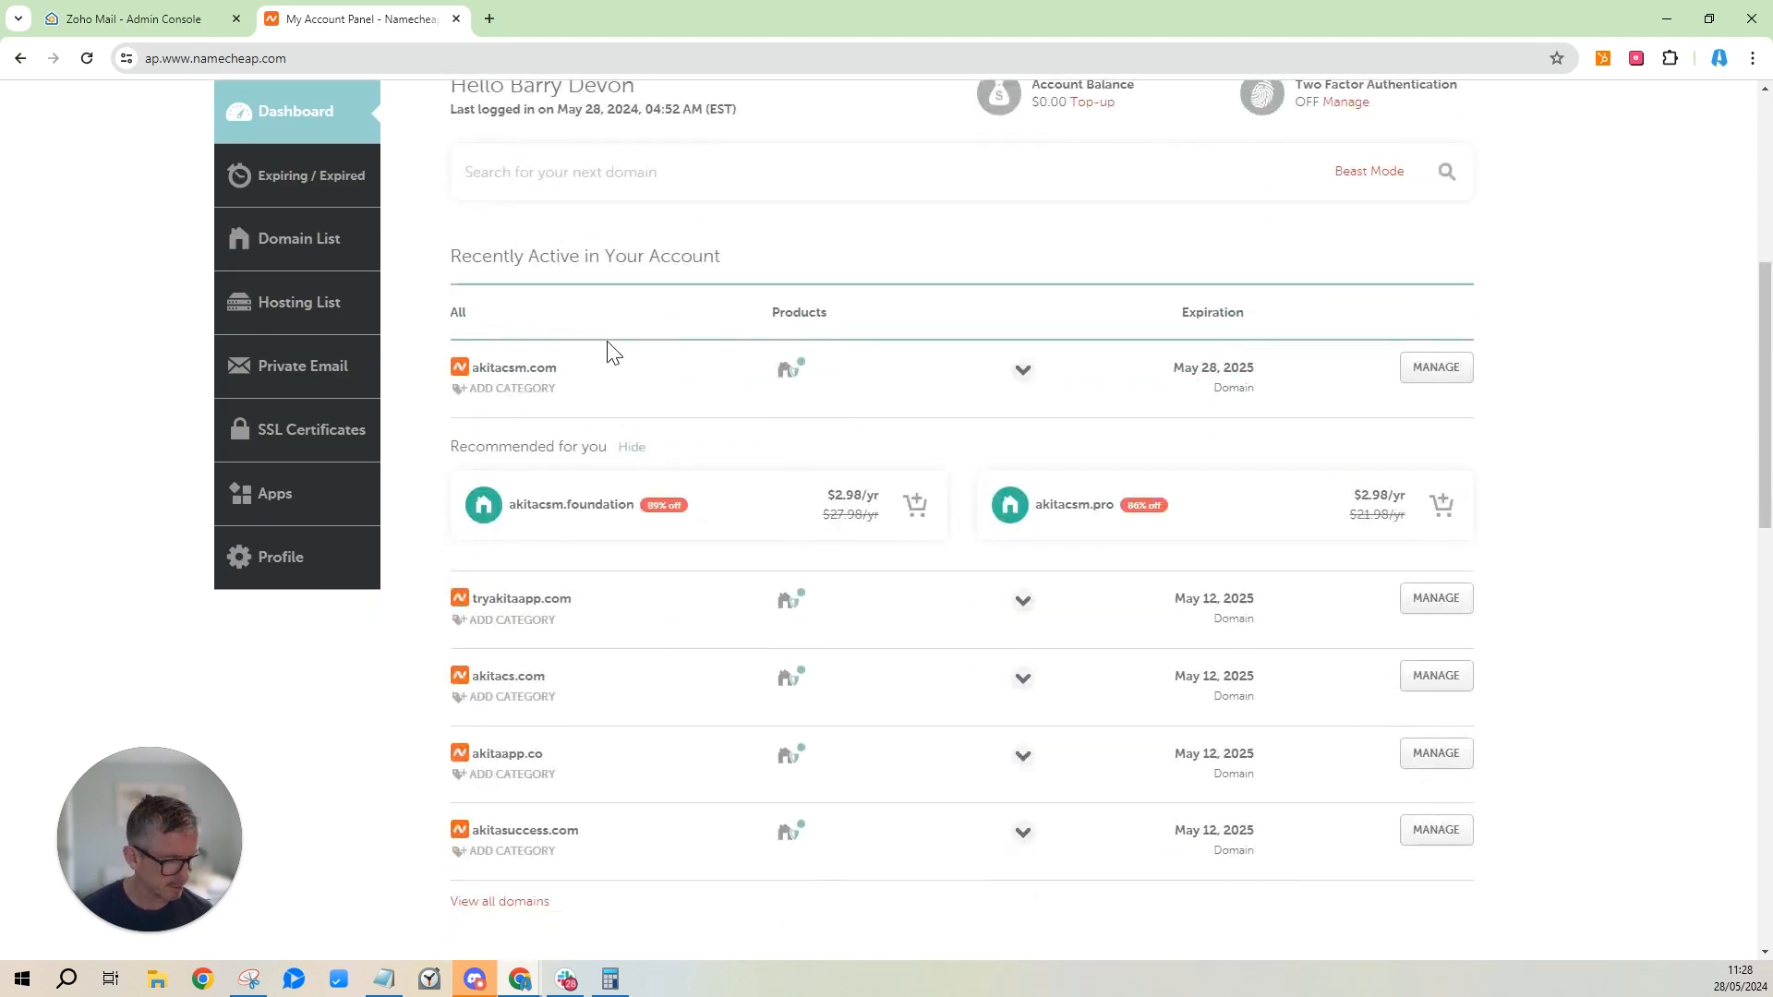
click(1436, 368)
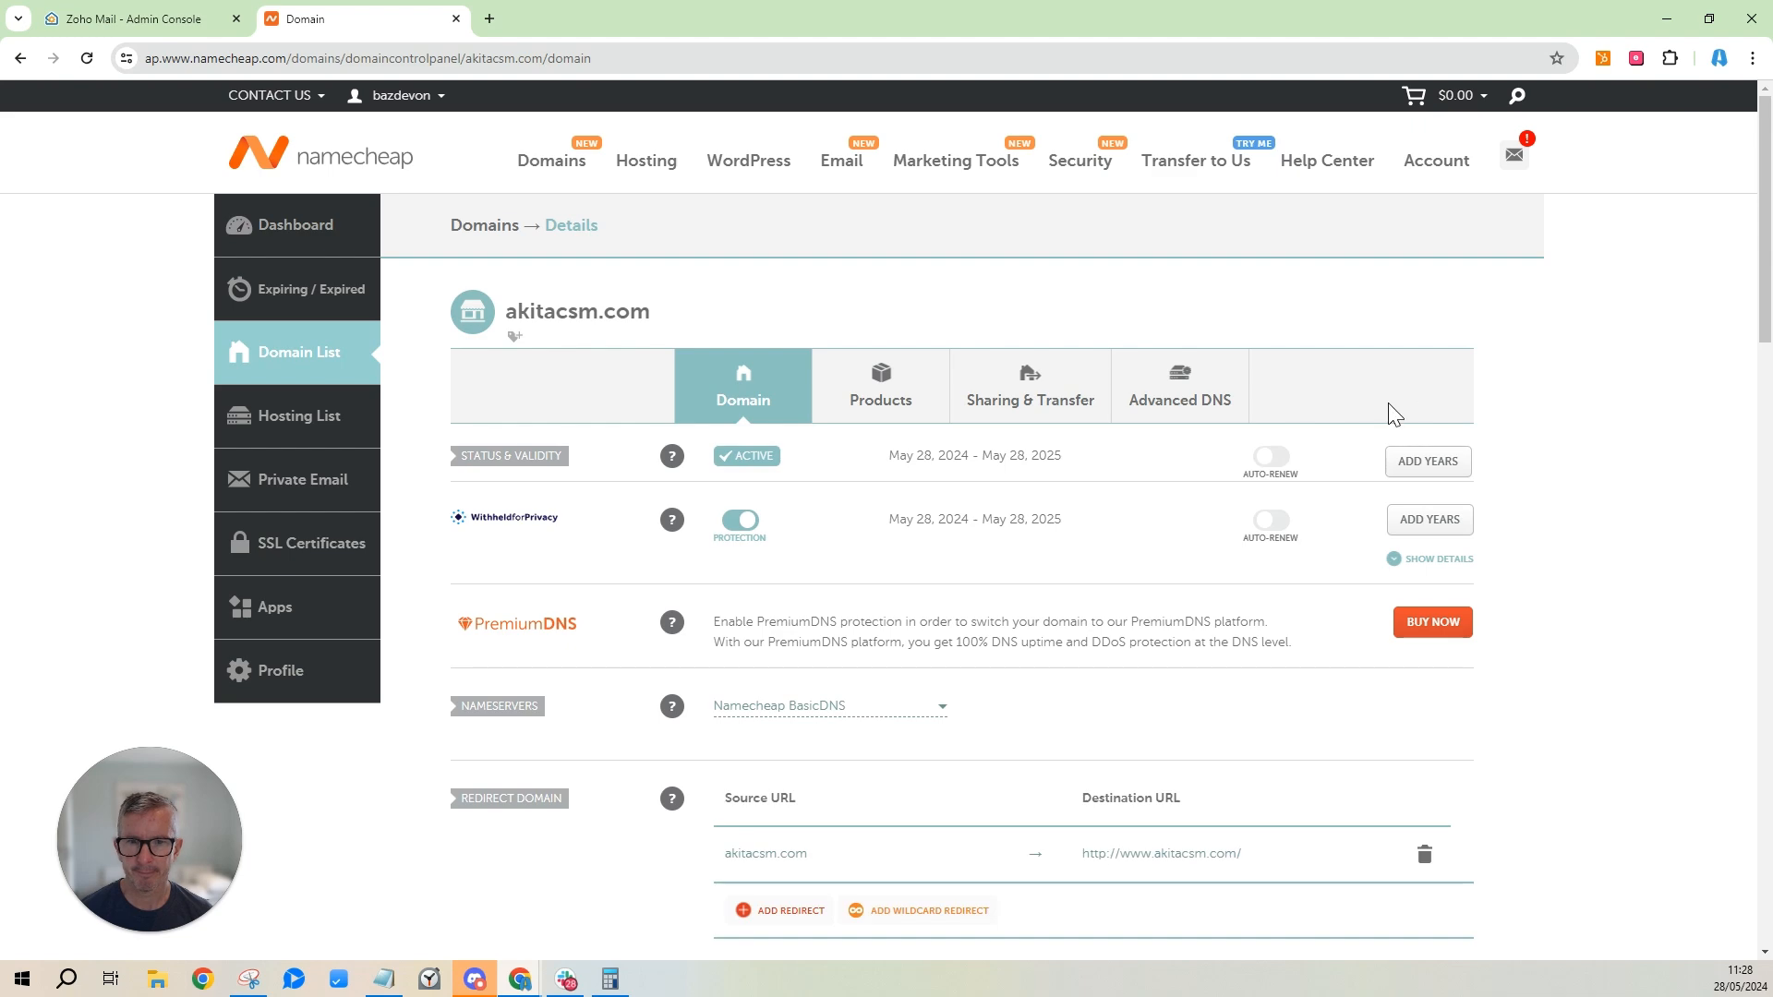
scroll(1275, 546, down, 4)
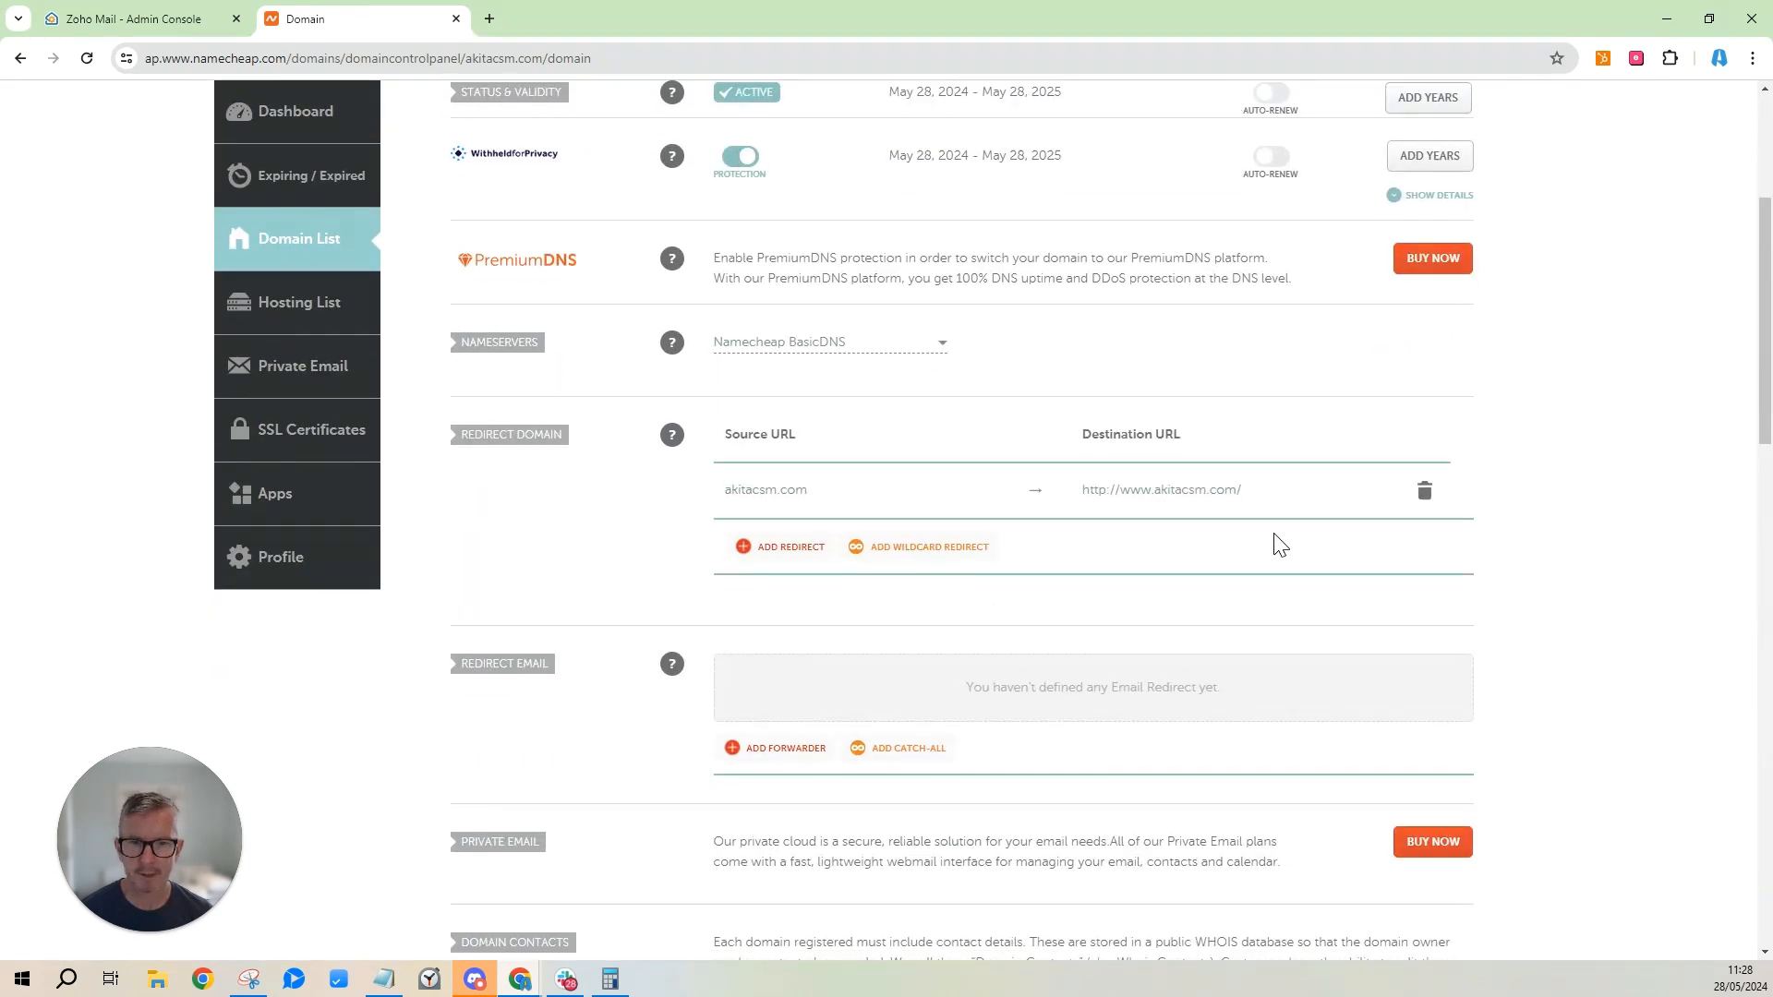
scroll(1280, 545, up, 4)
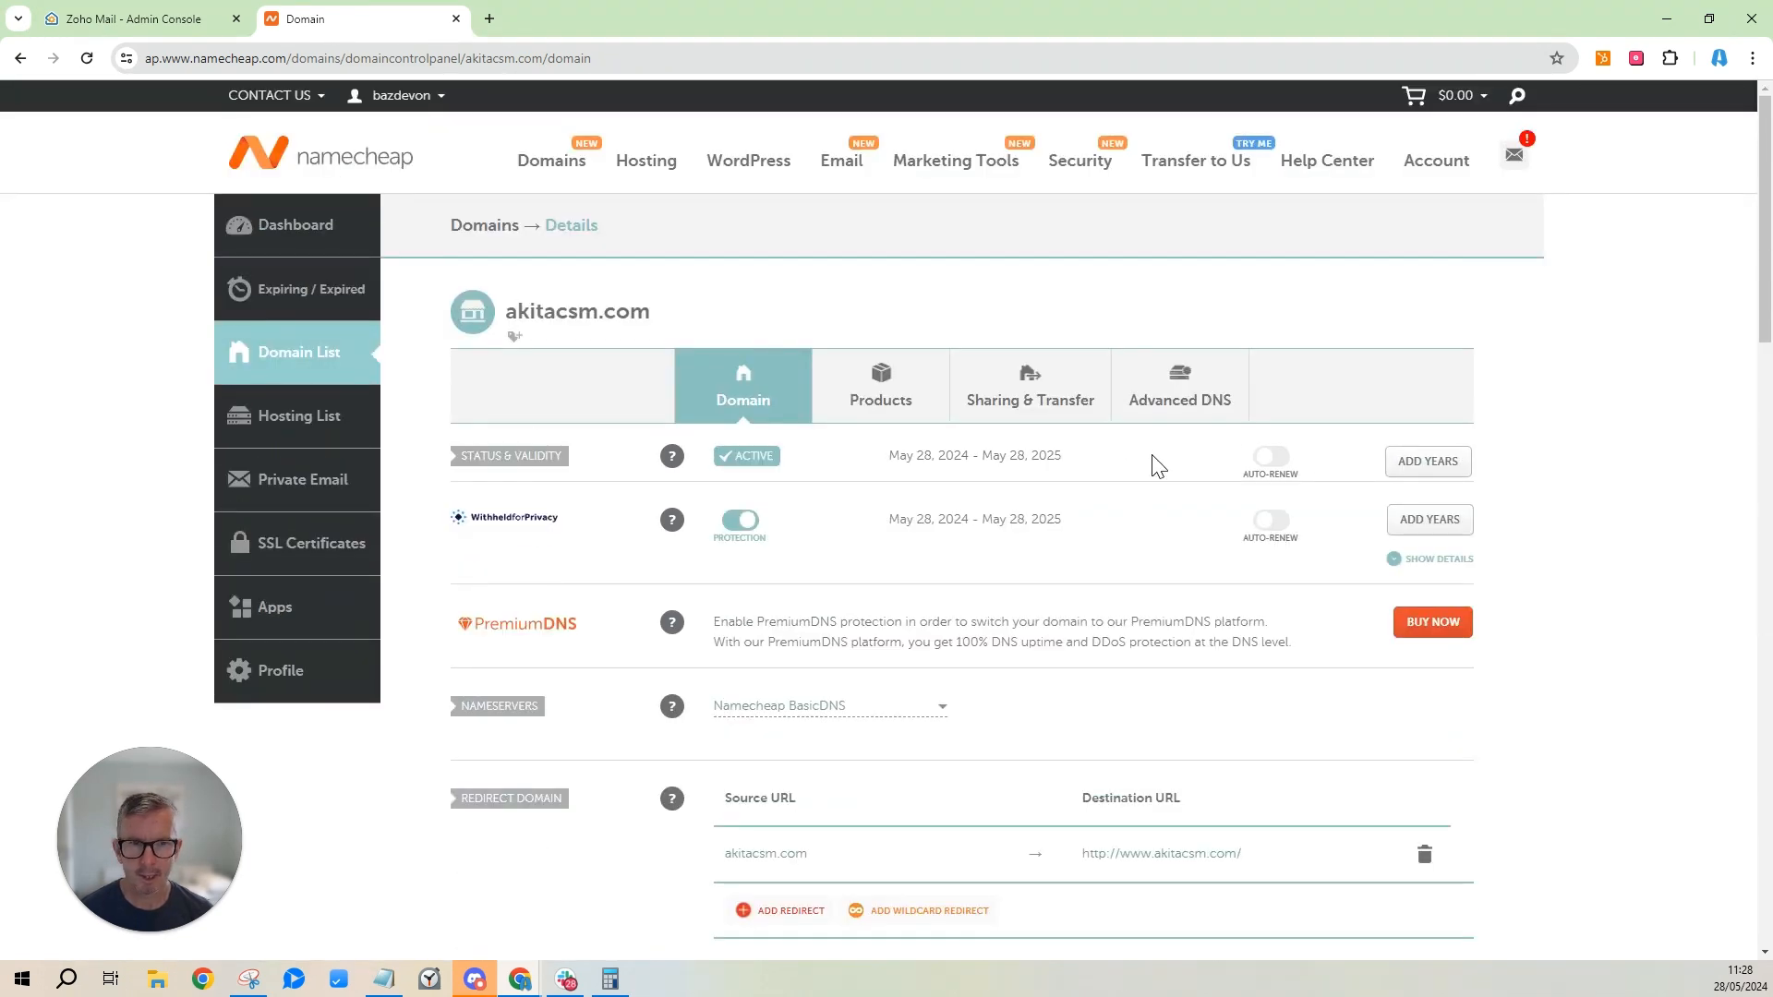
In Advanced DNS, add a new TXT record row with host @.
click(1188, 397)
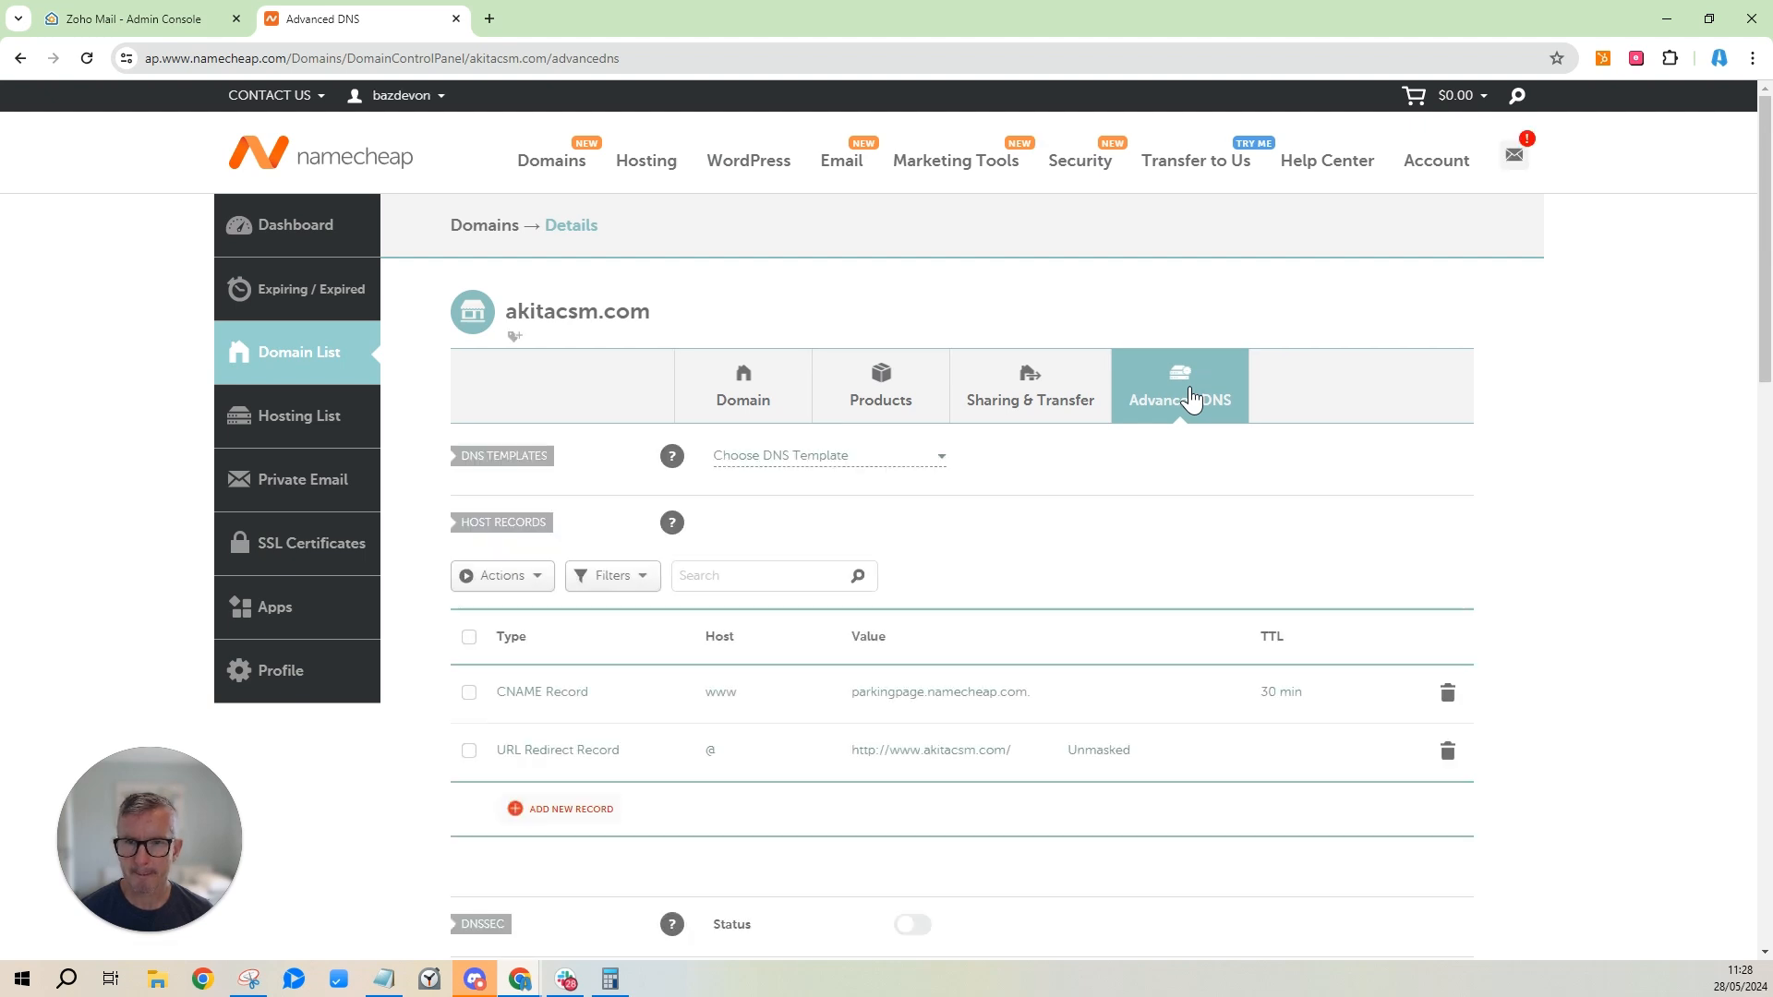
scroll(1138, 480, down, 4)
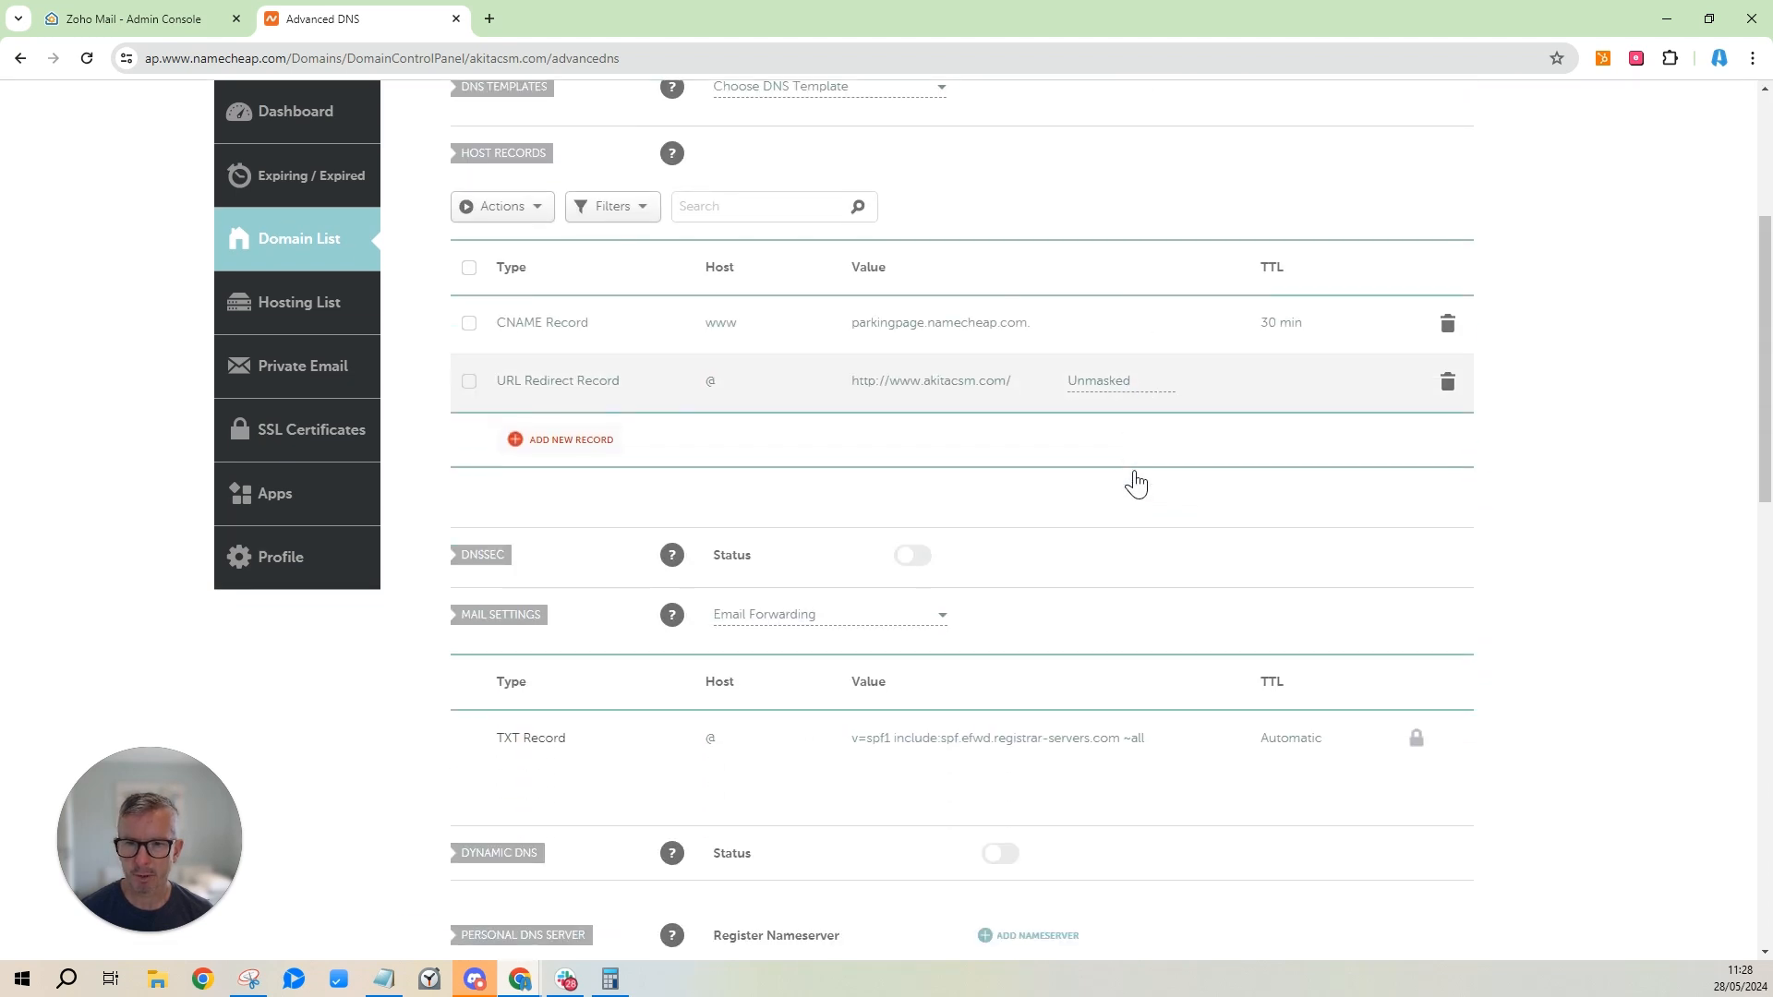
scroll(1138, 480, up, 1)
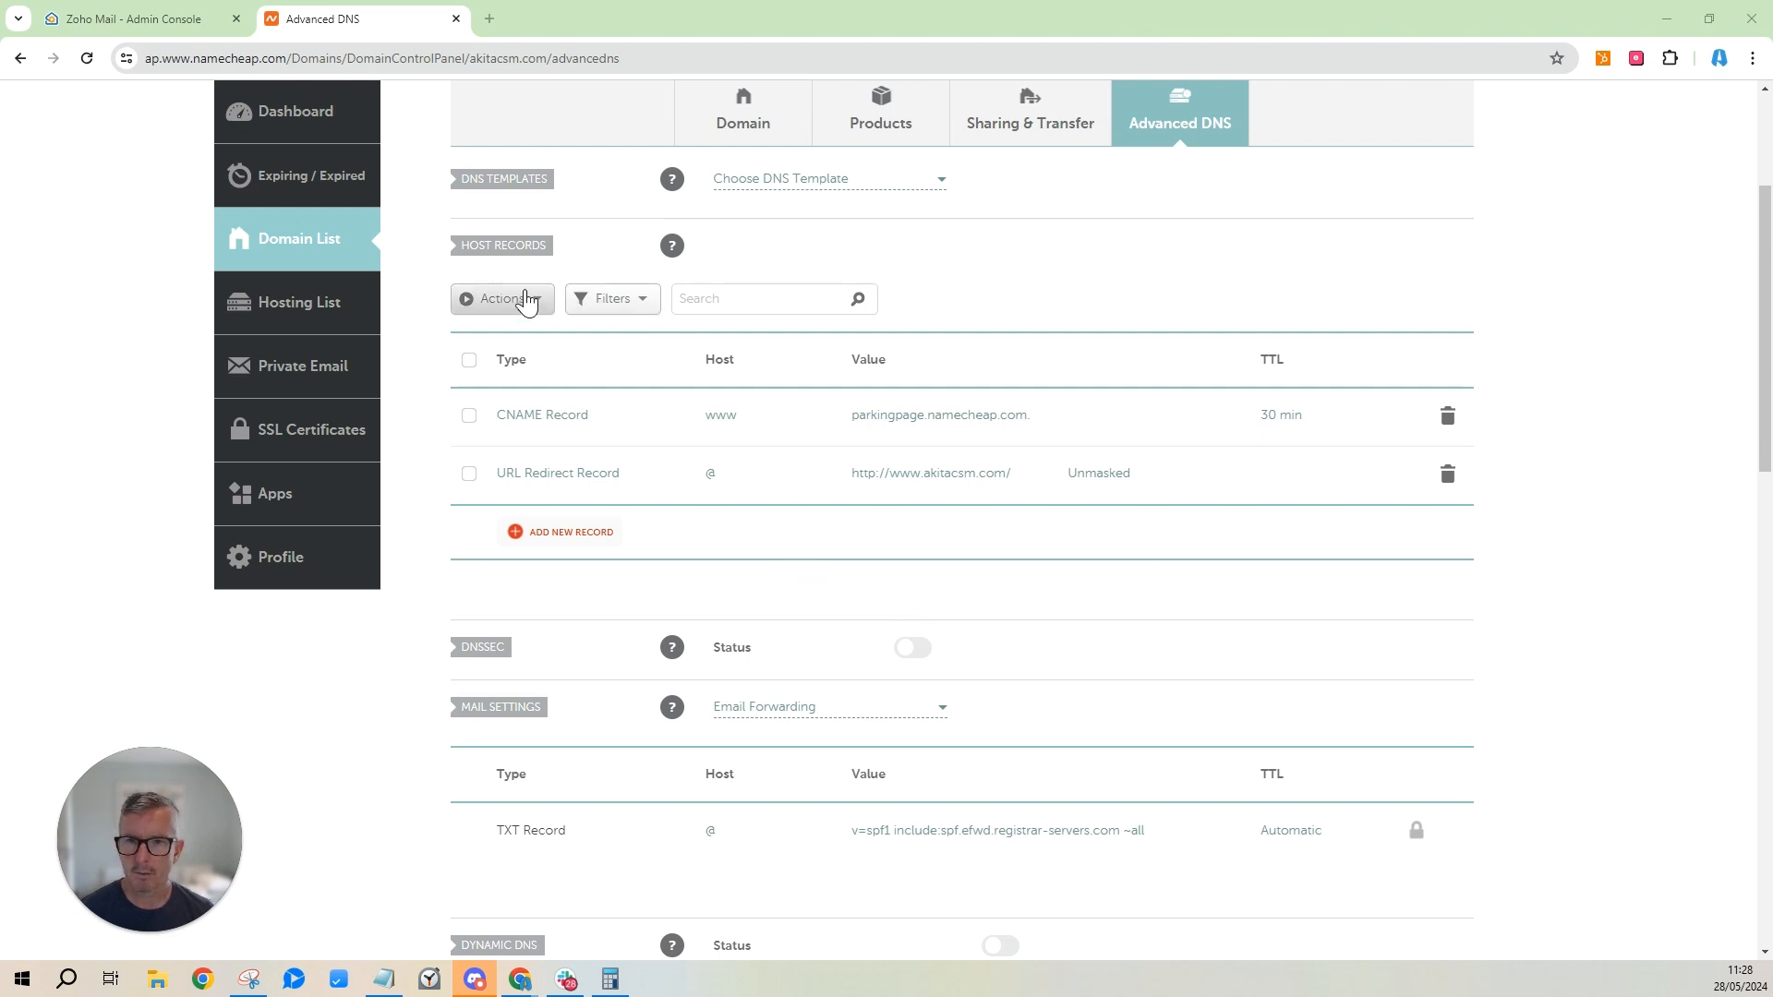
click(564, 533)
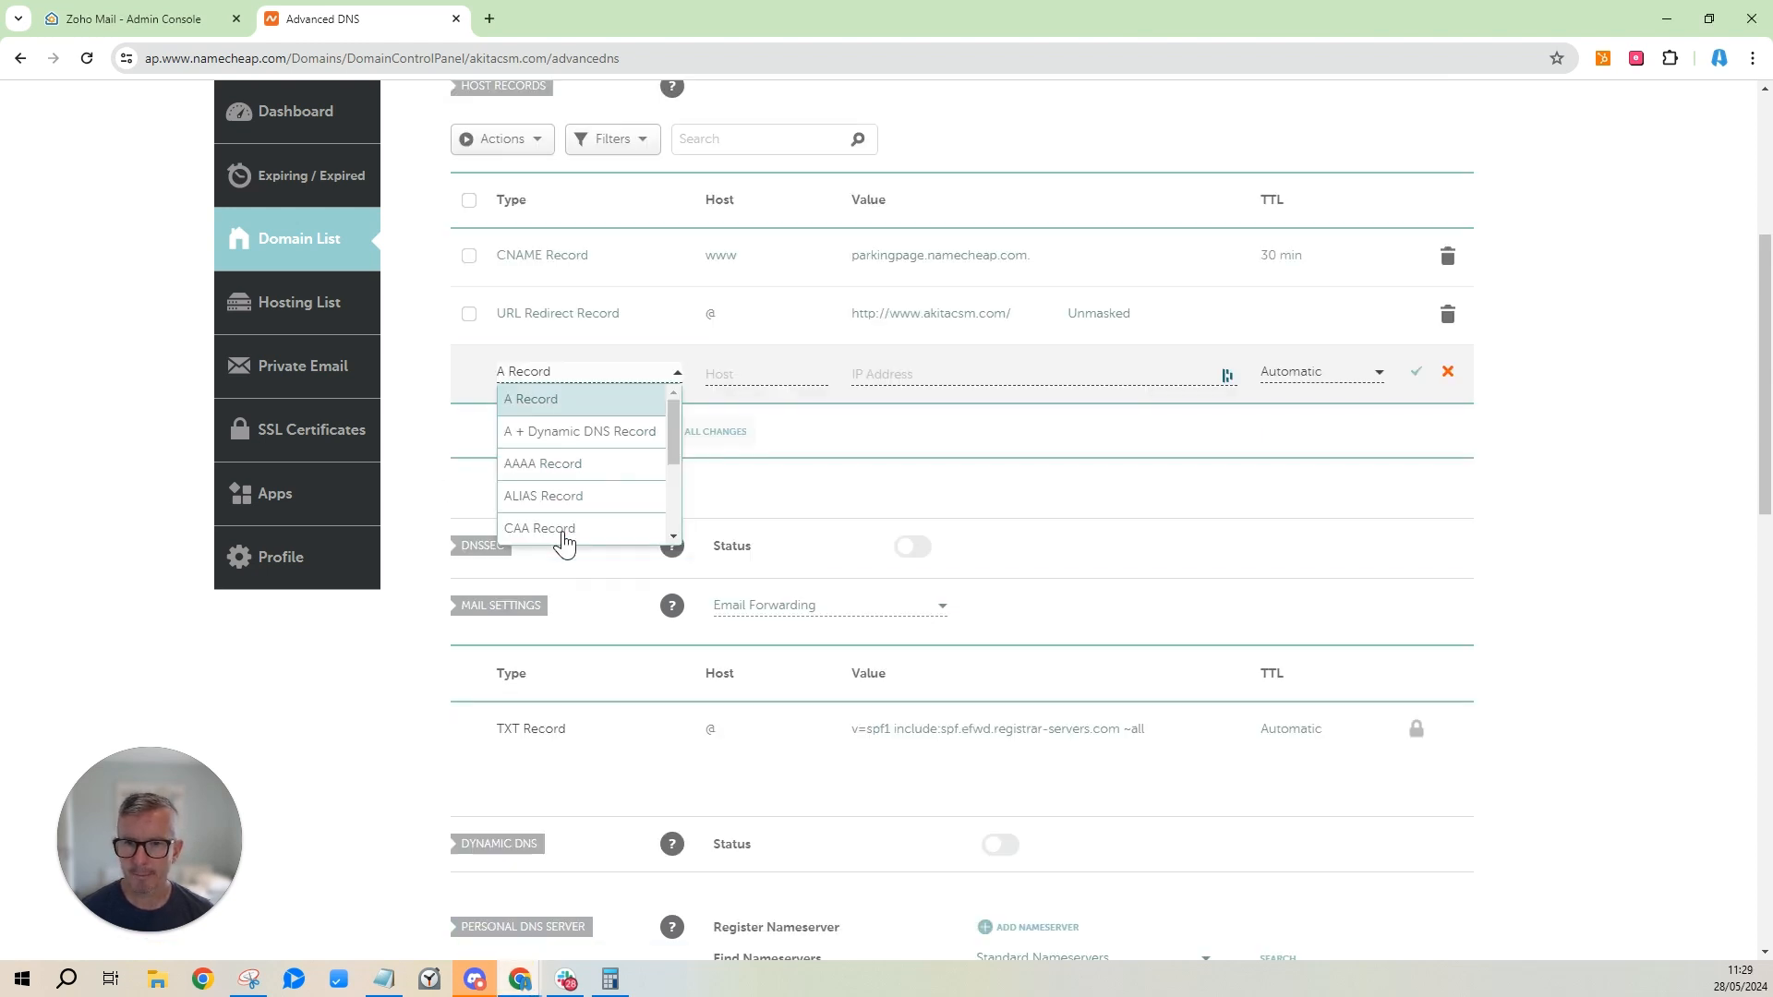
drag(671, 436, 685, 554)
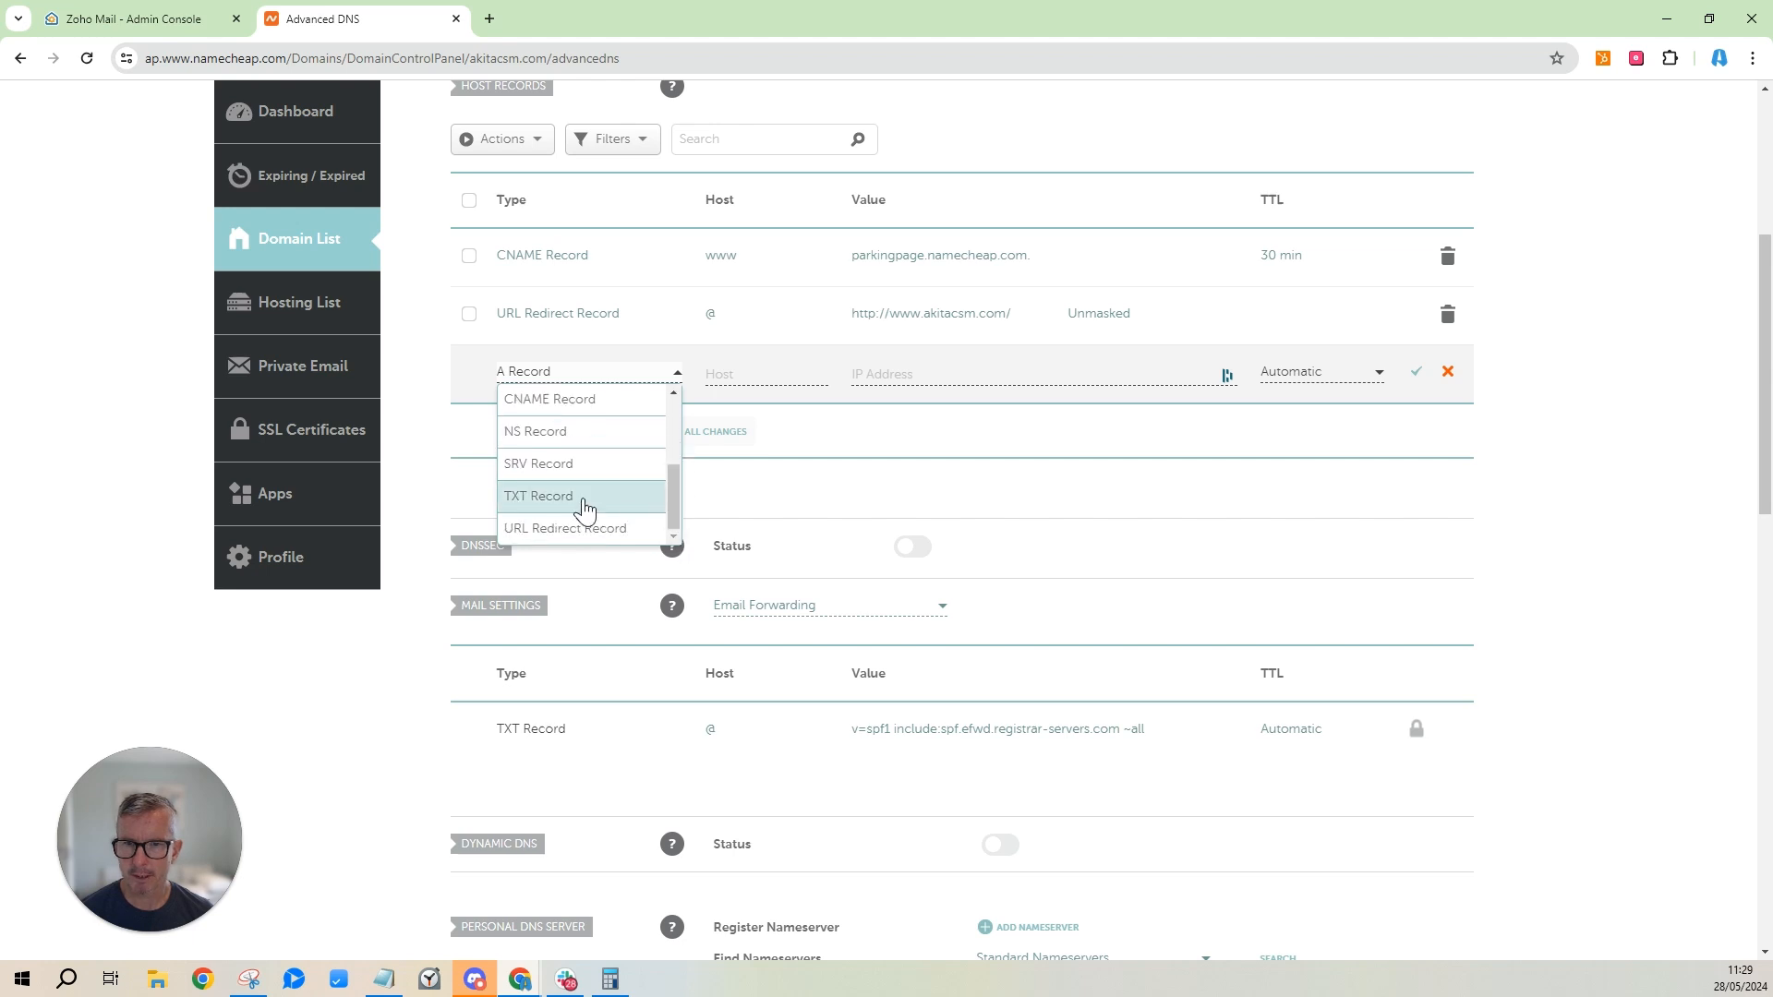
click(554, 499)
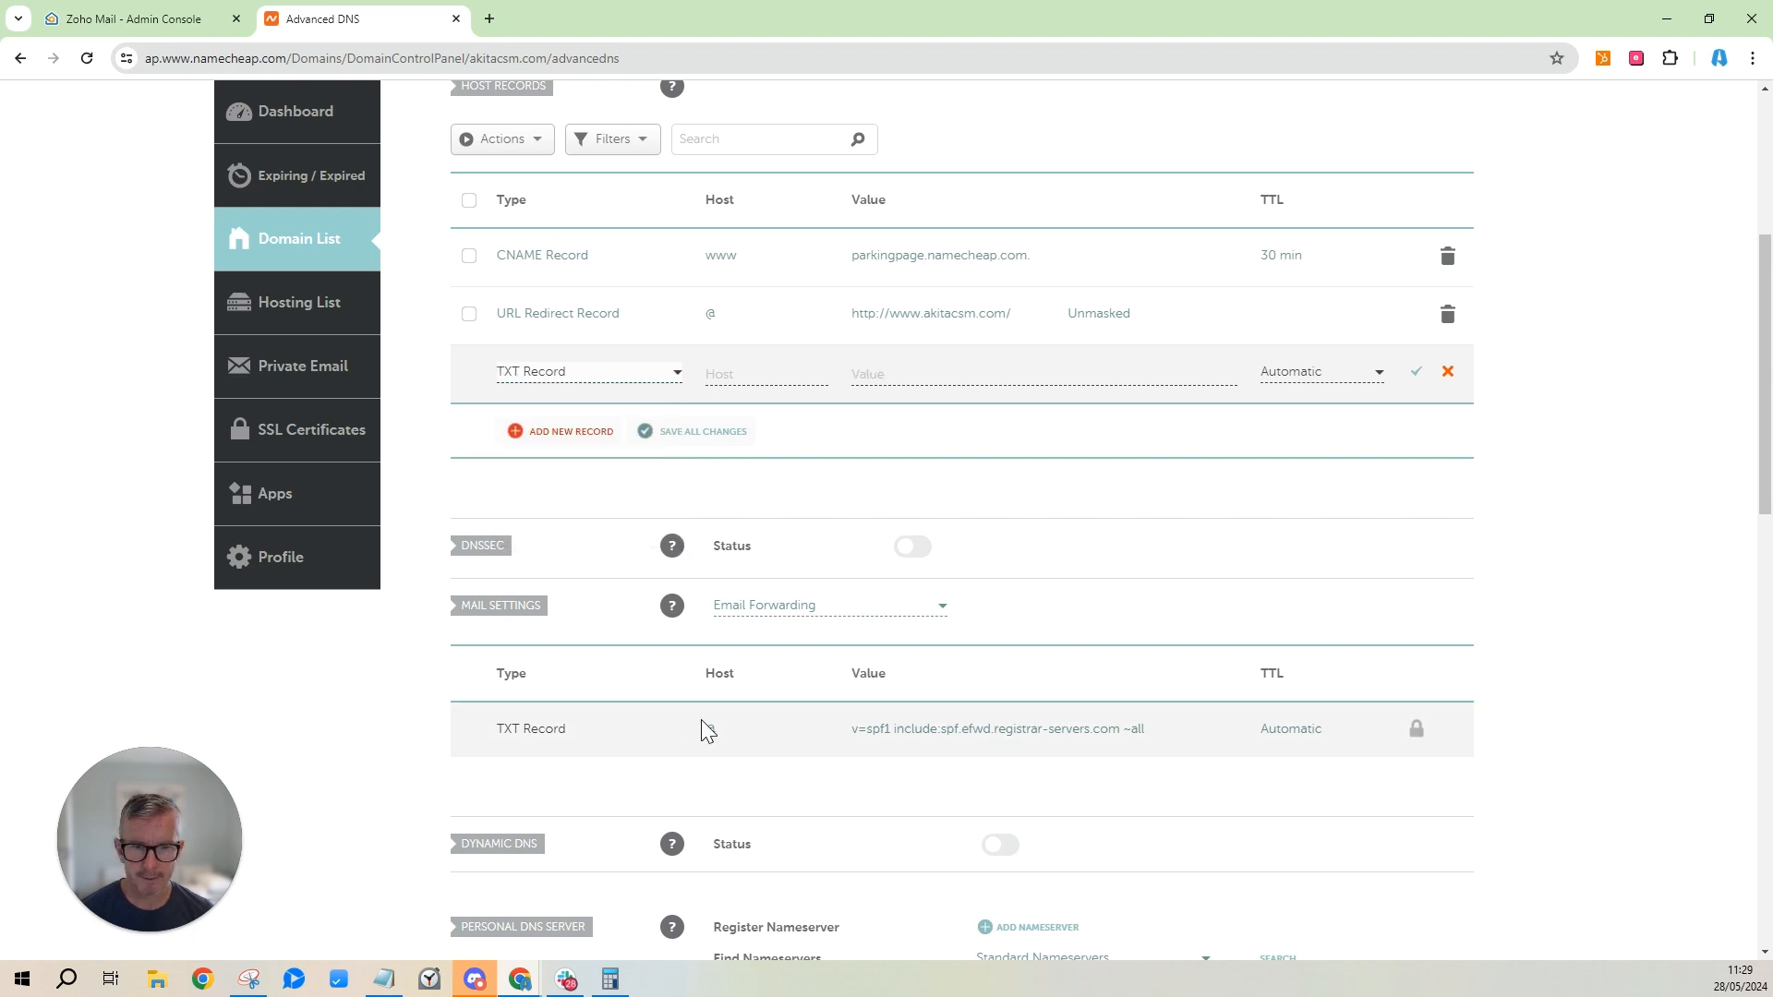
click(767, 377)
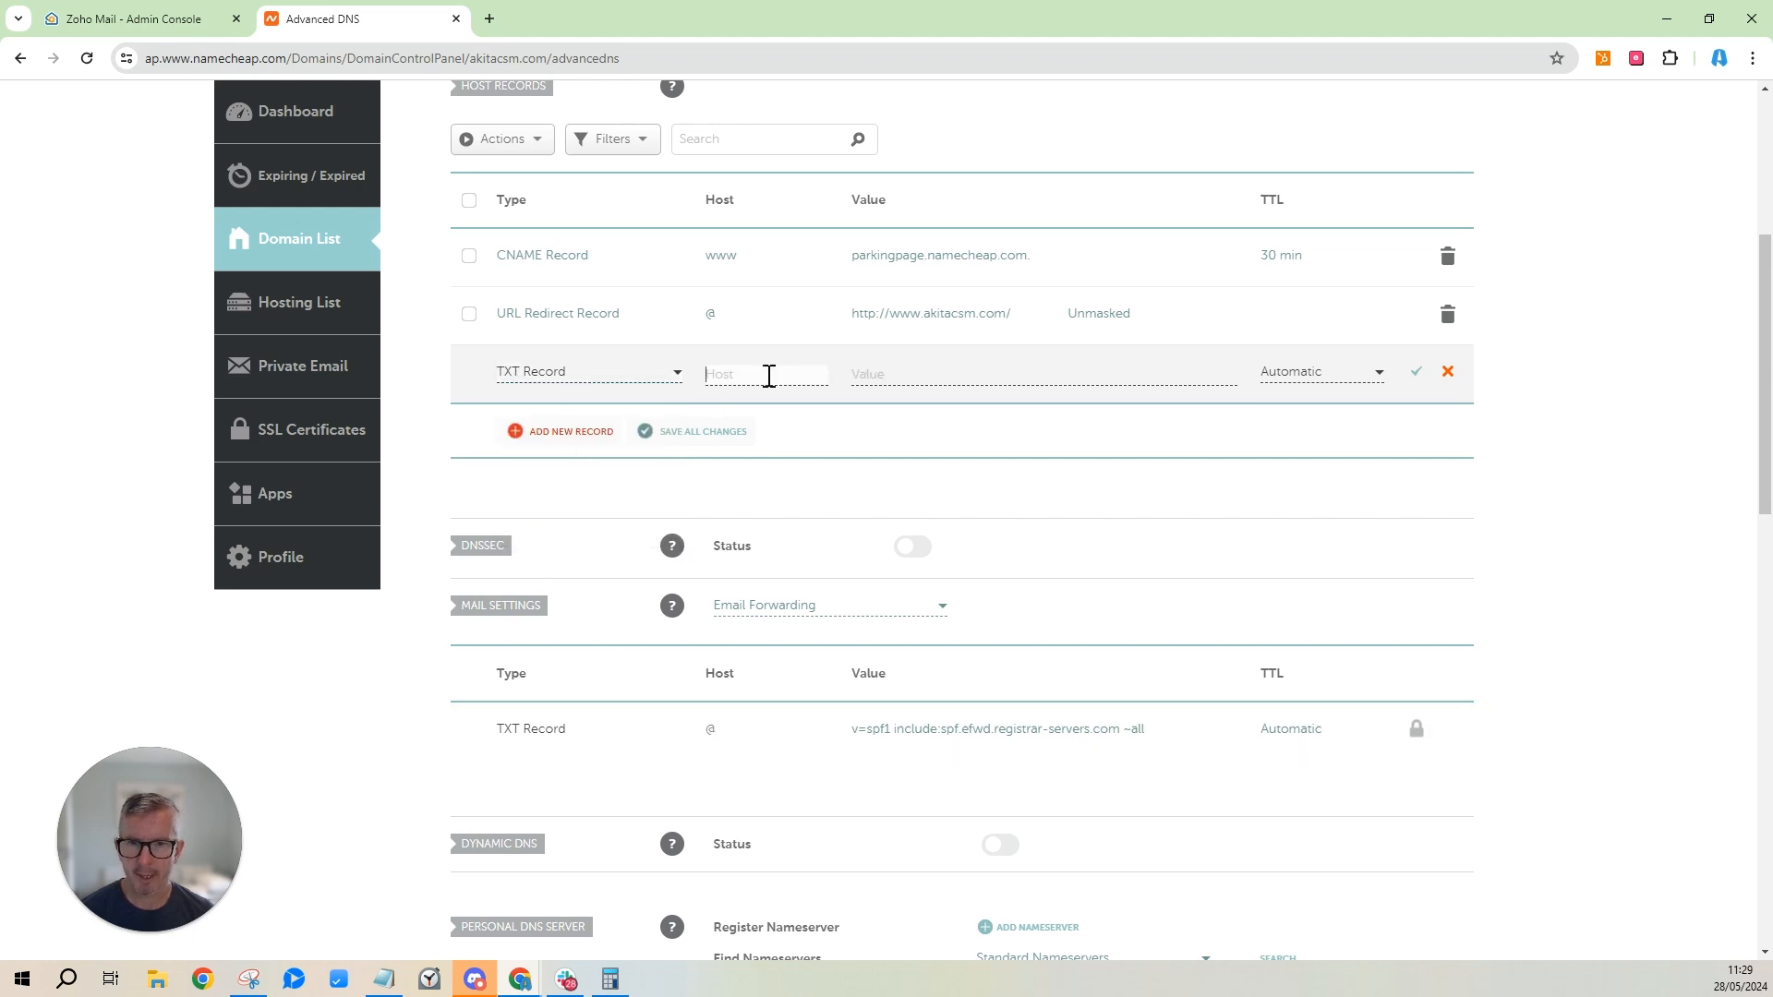
text(@)
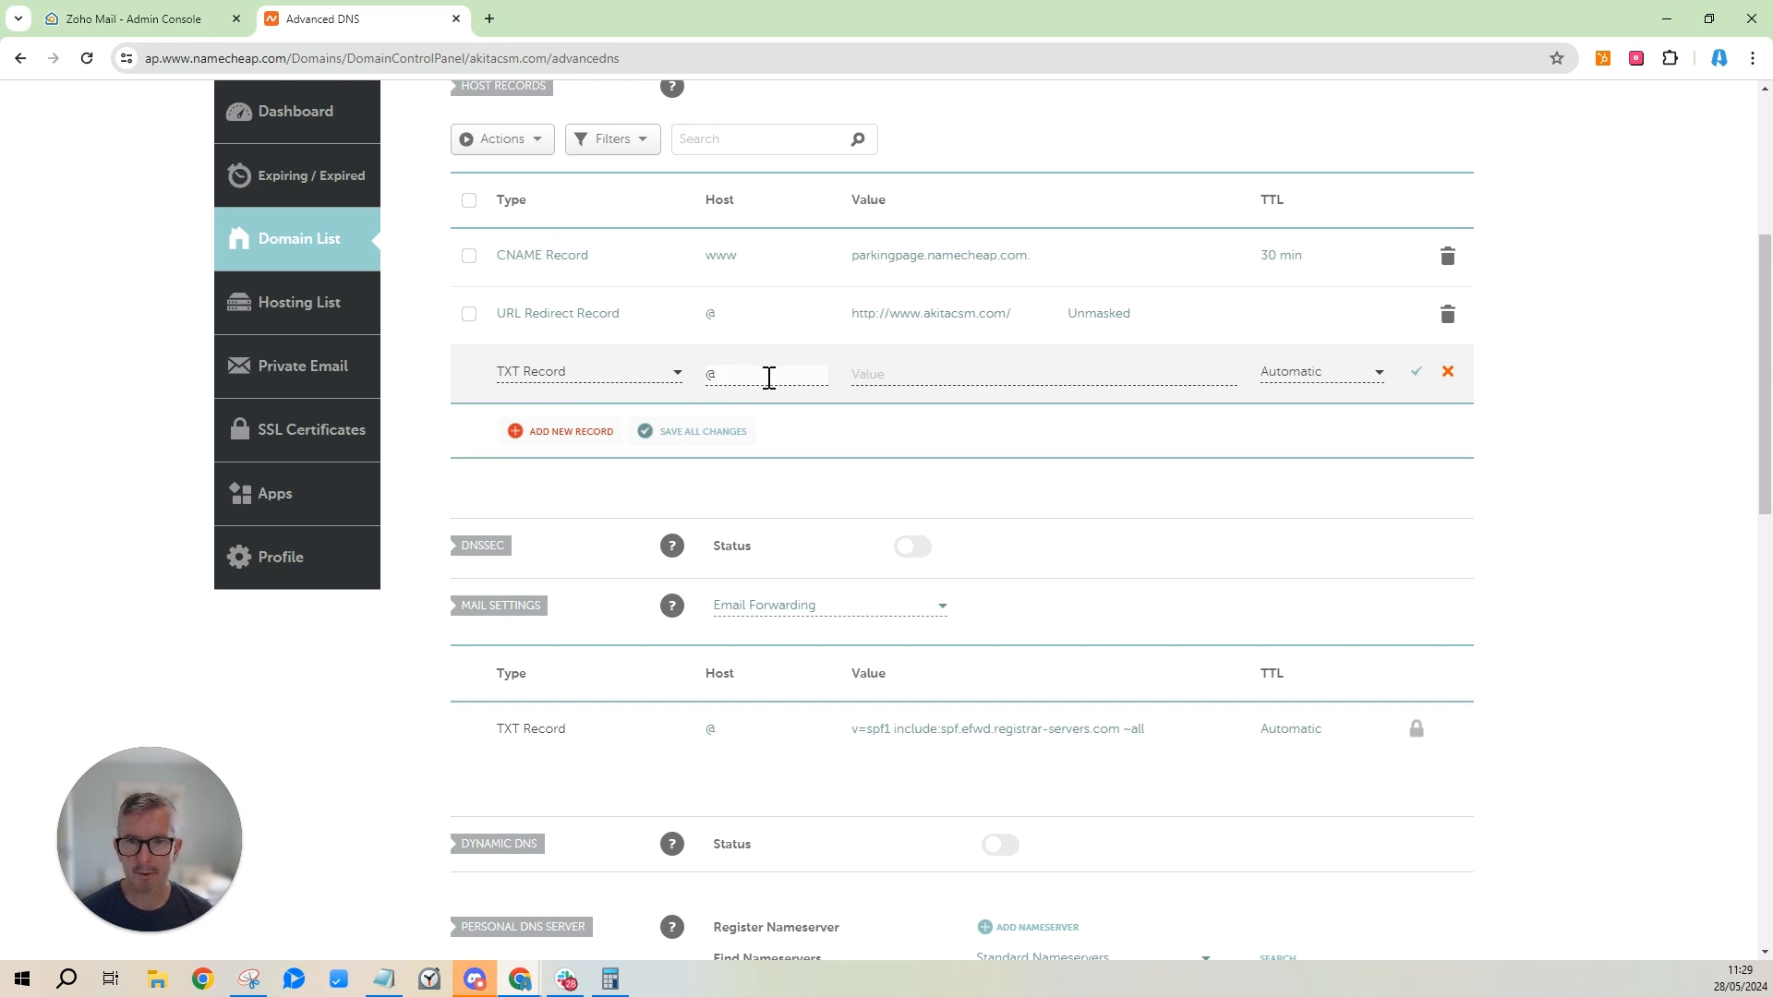
Paste Zoho's zoho-verification=zb35629183.zmverify.zoho.eu value into the TXT record and save it.
click(192, 22)
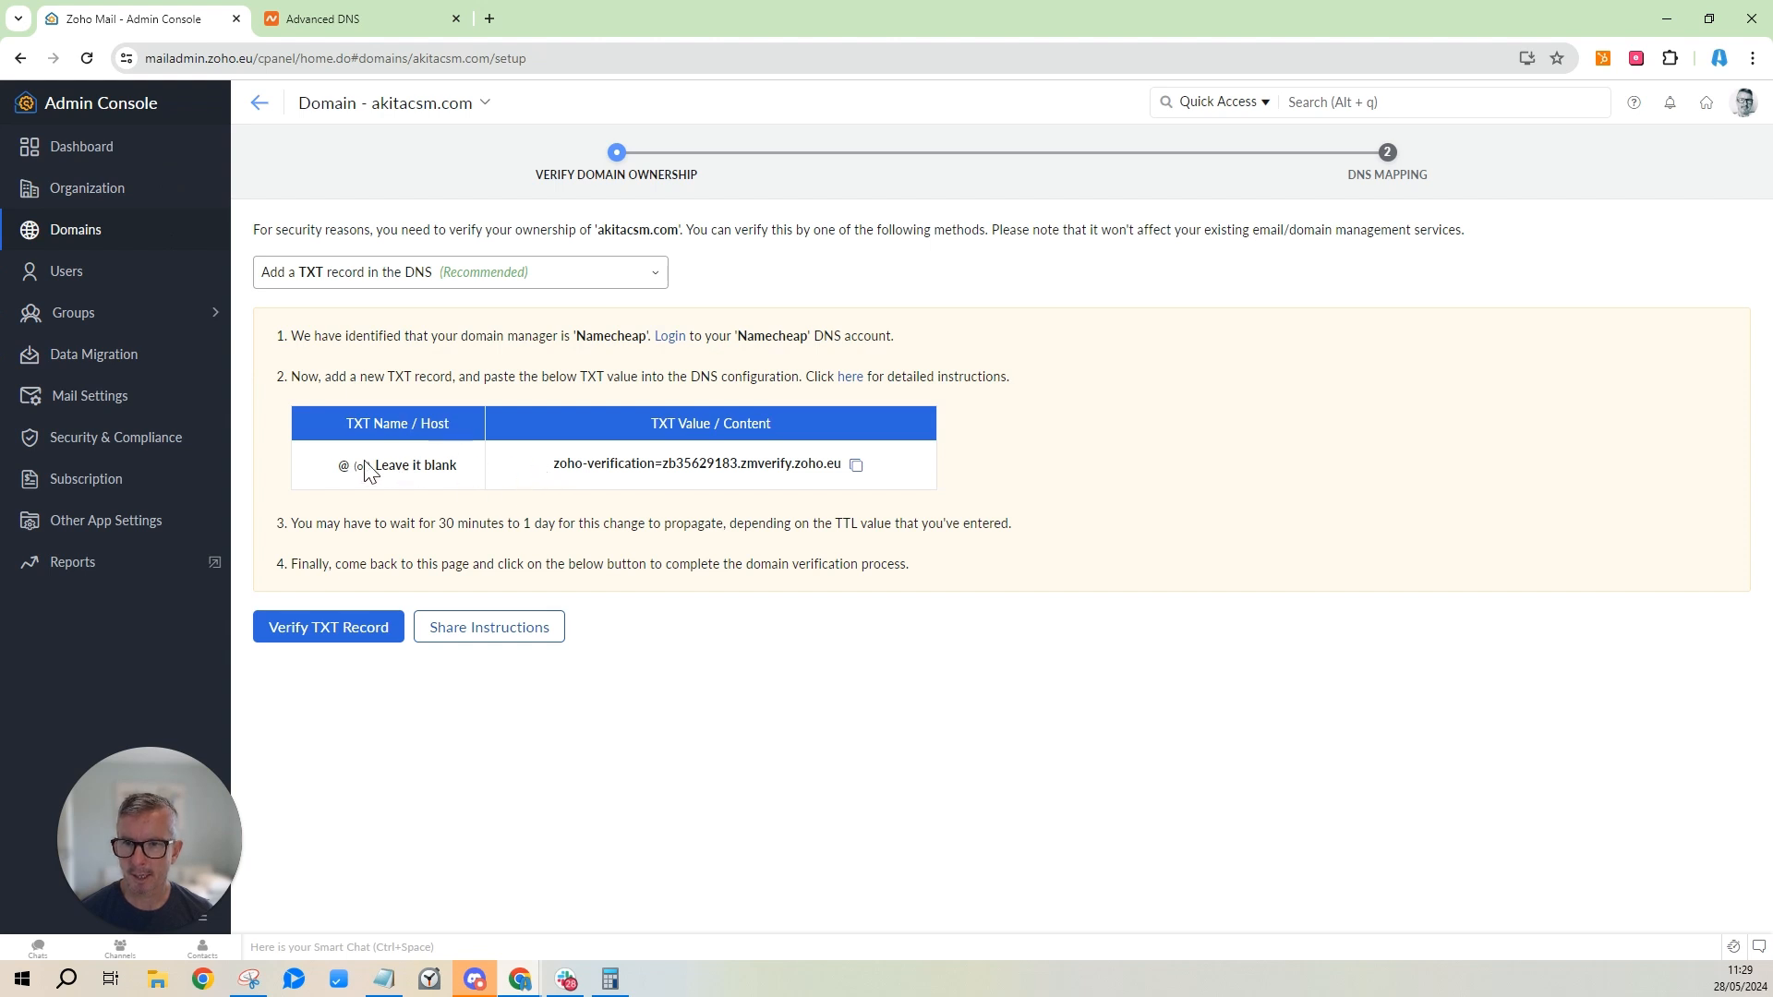
click(857, 467)
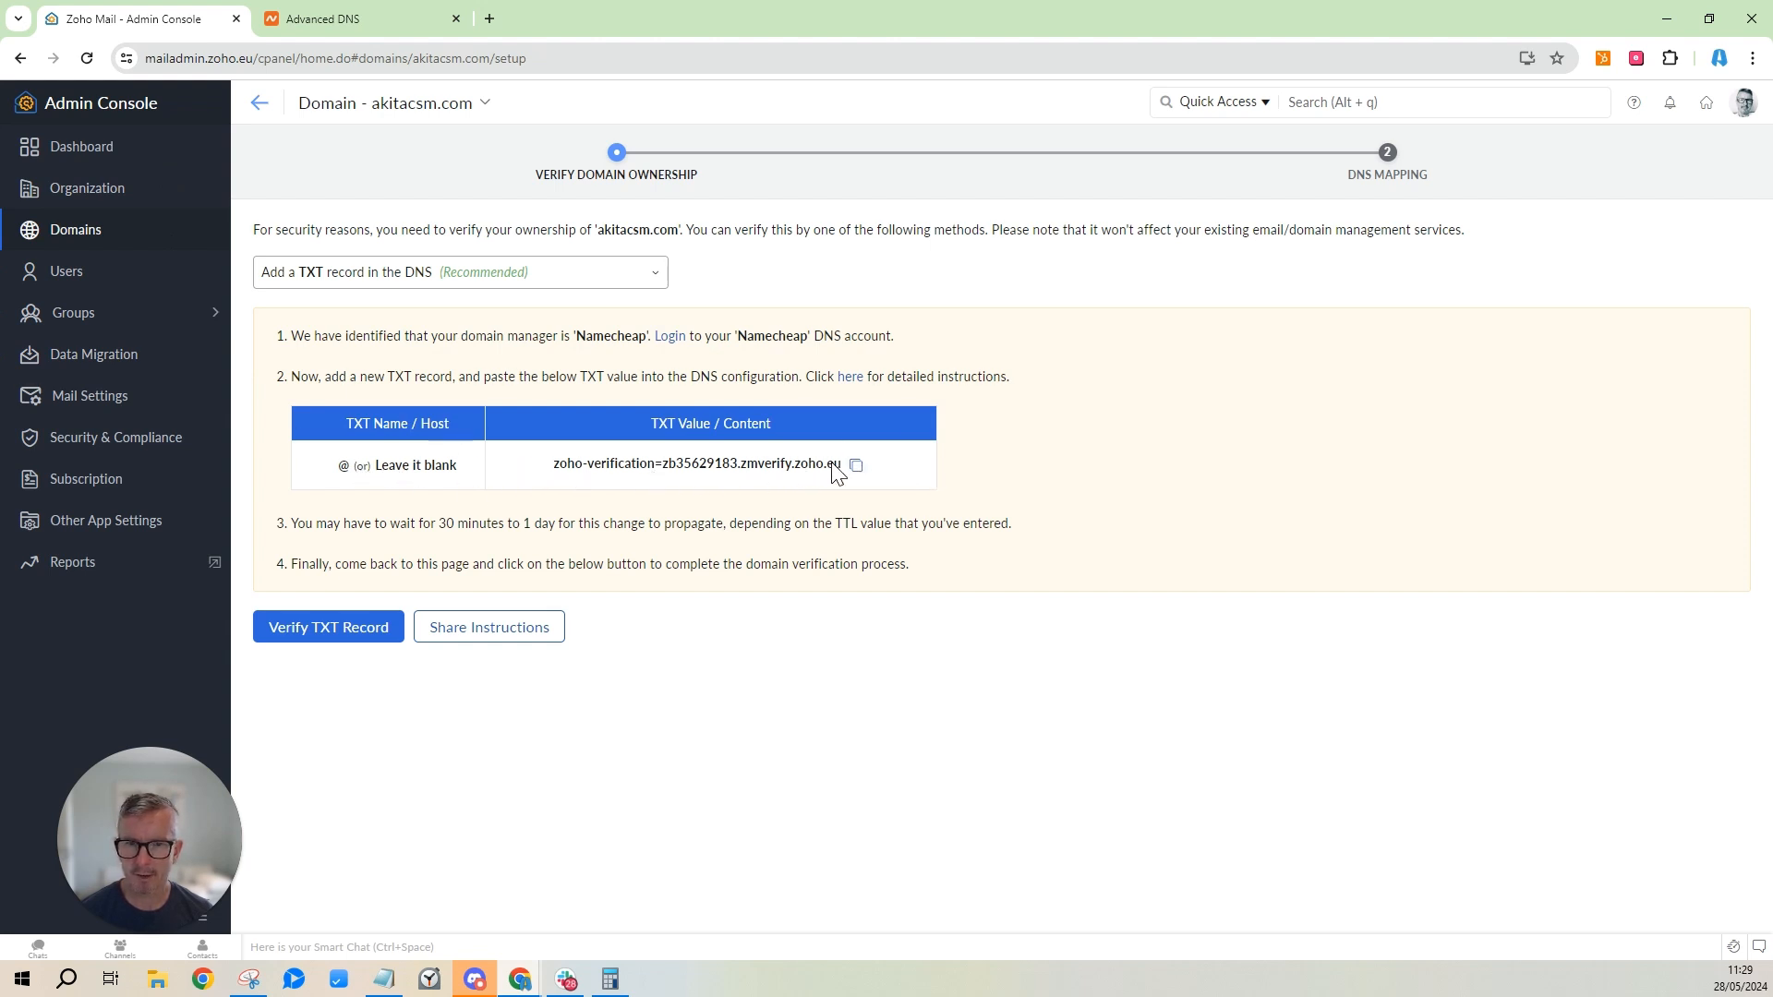
click(856, 466)
click(373, 25)
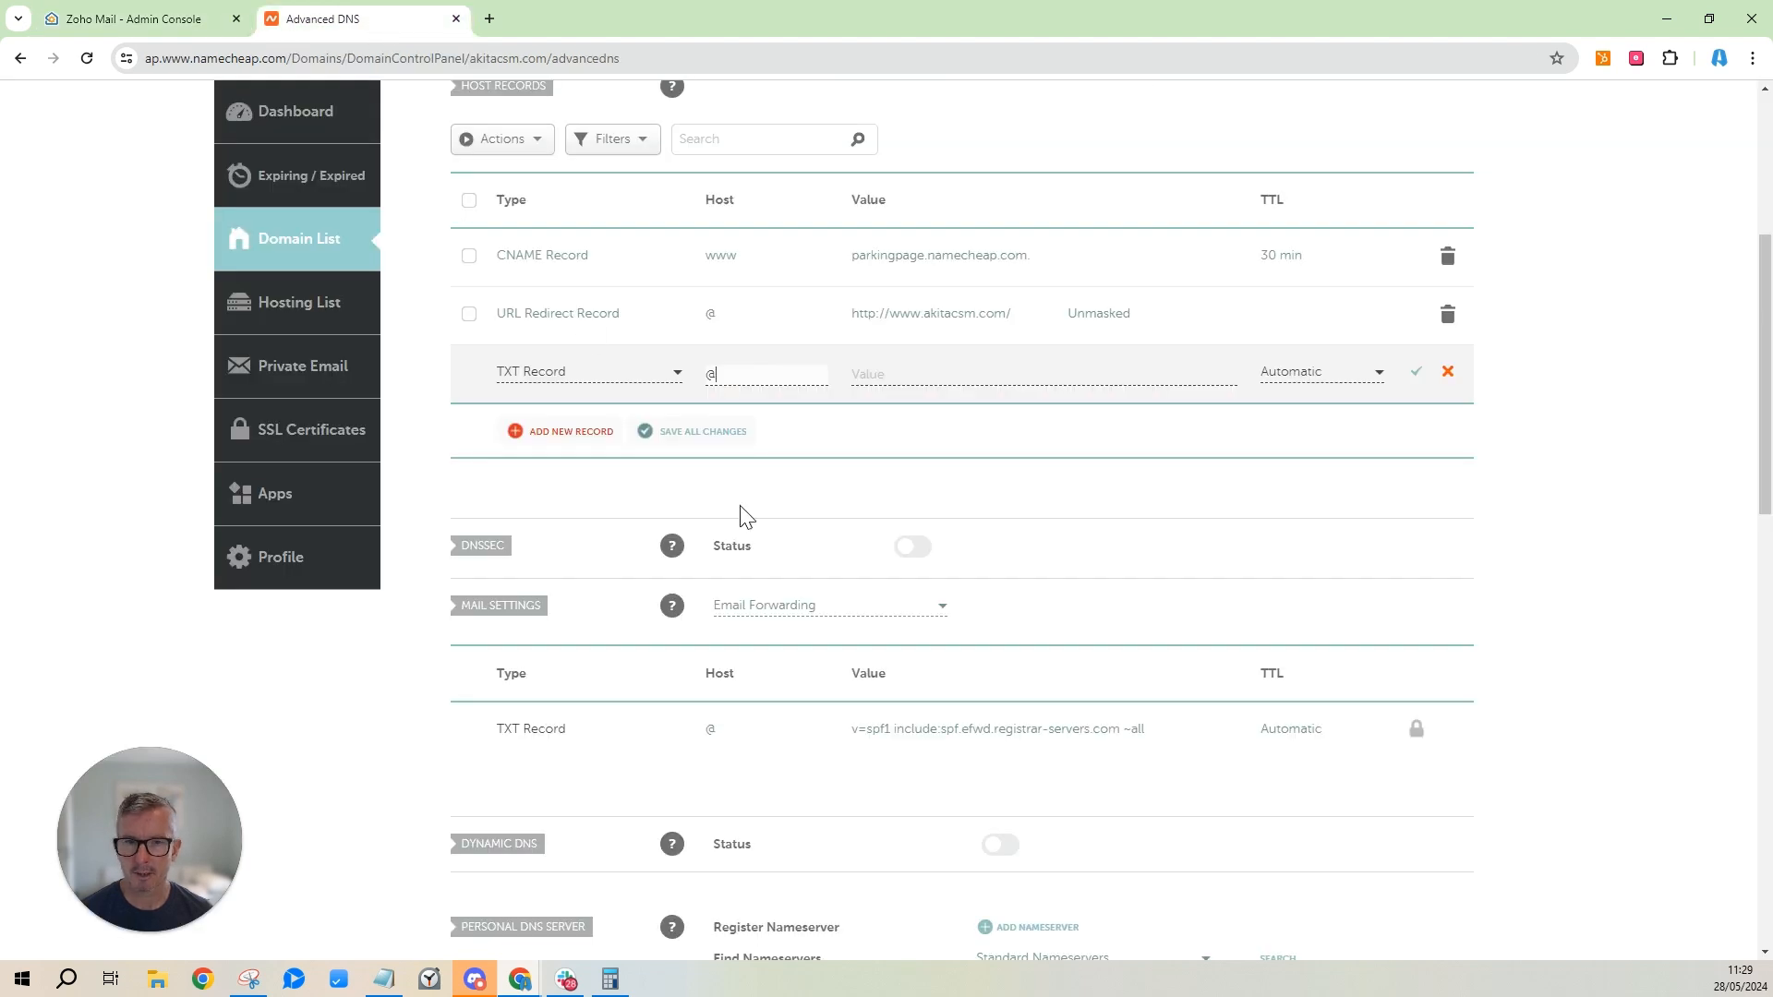
click(987, 376)
key(ctrl+v)
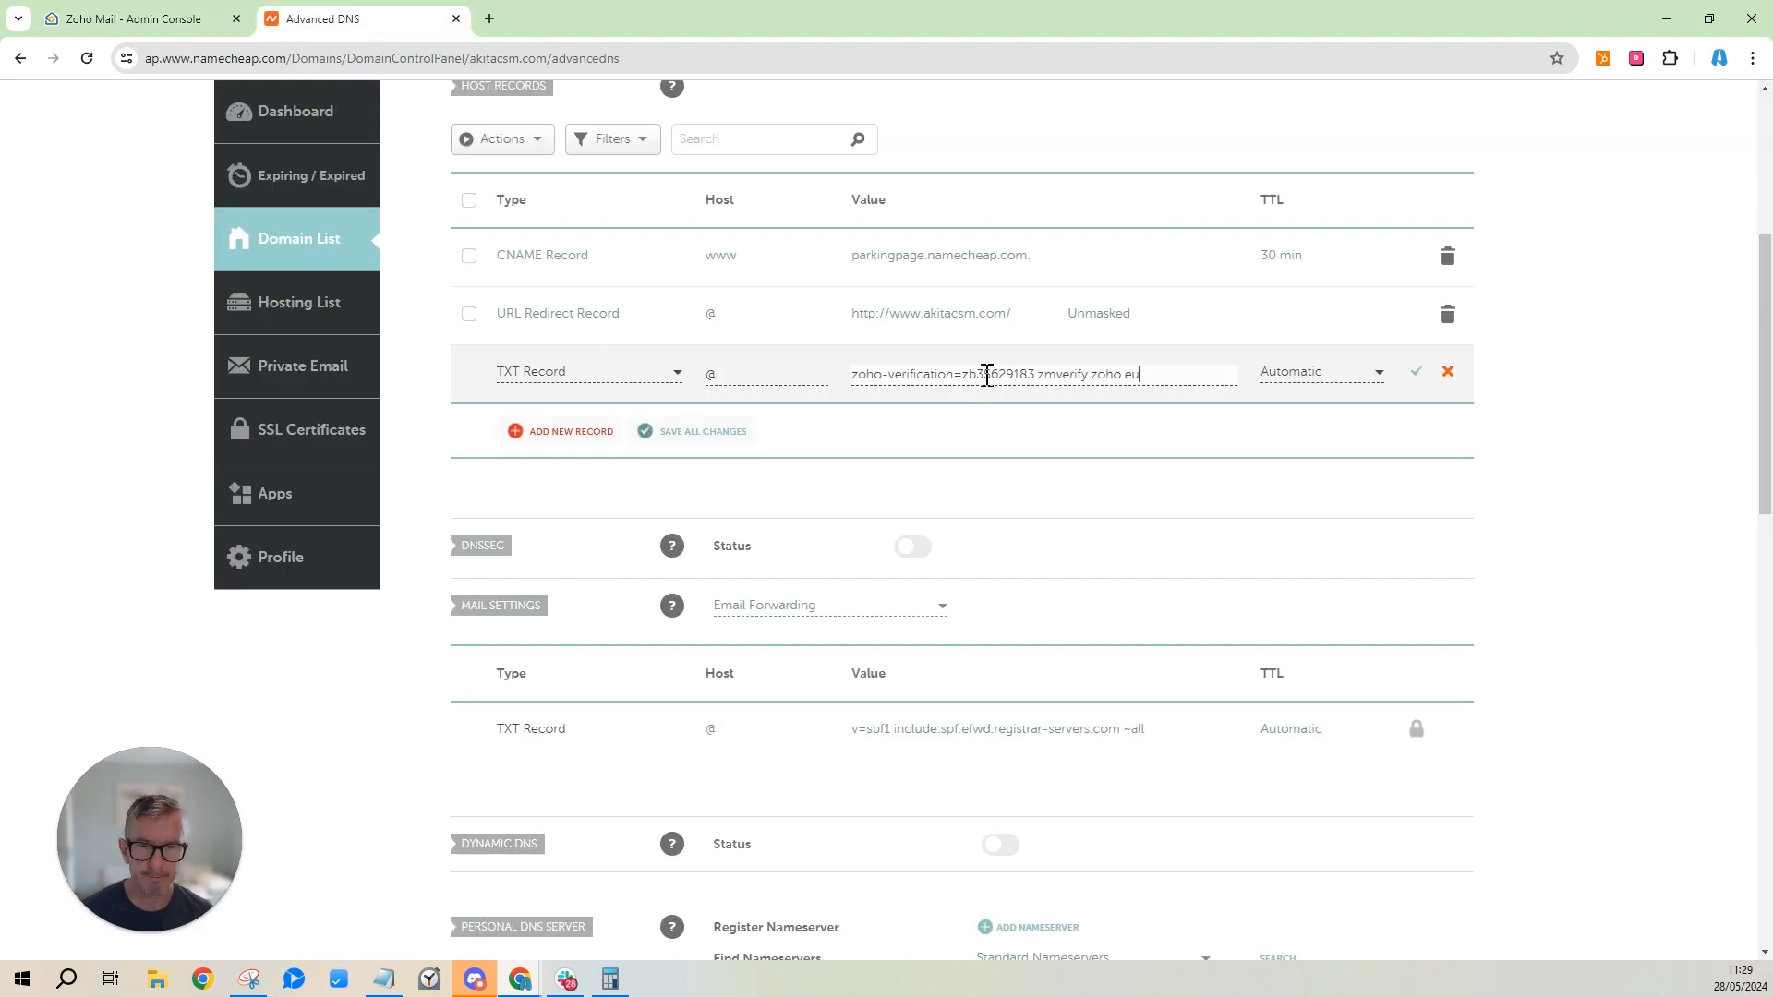
click(703, 442)
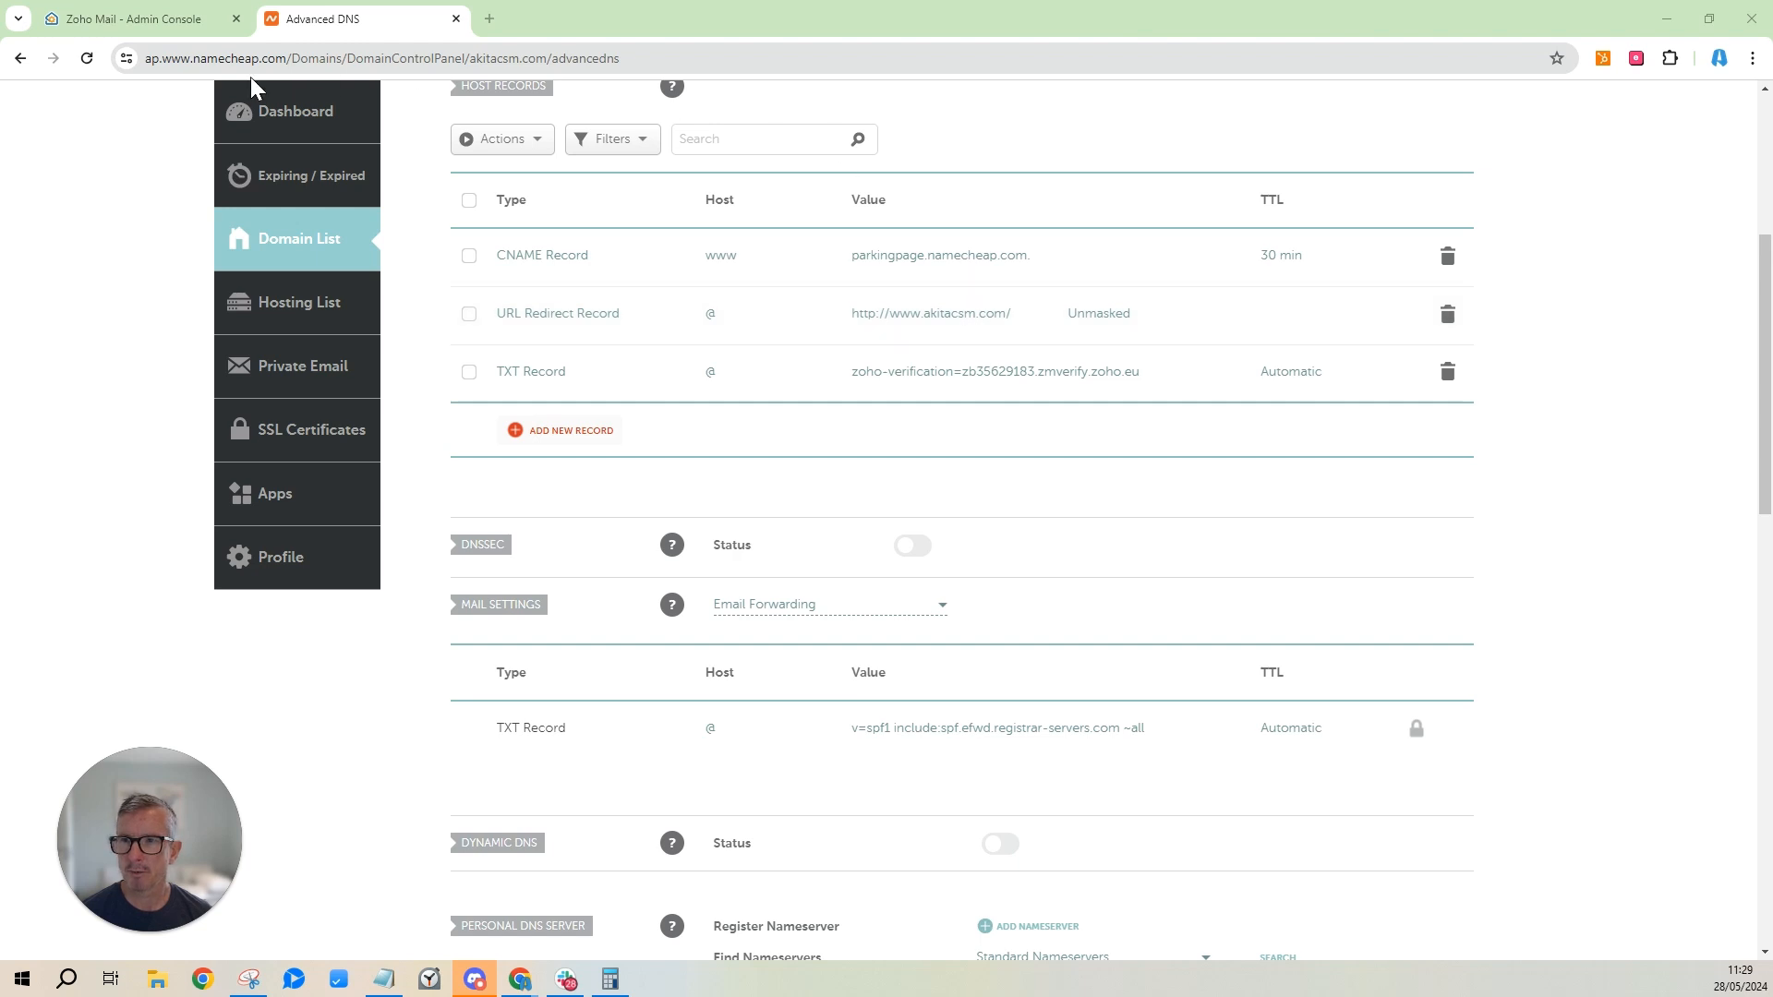
click(140, 25)
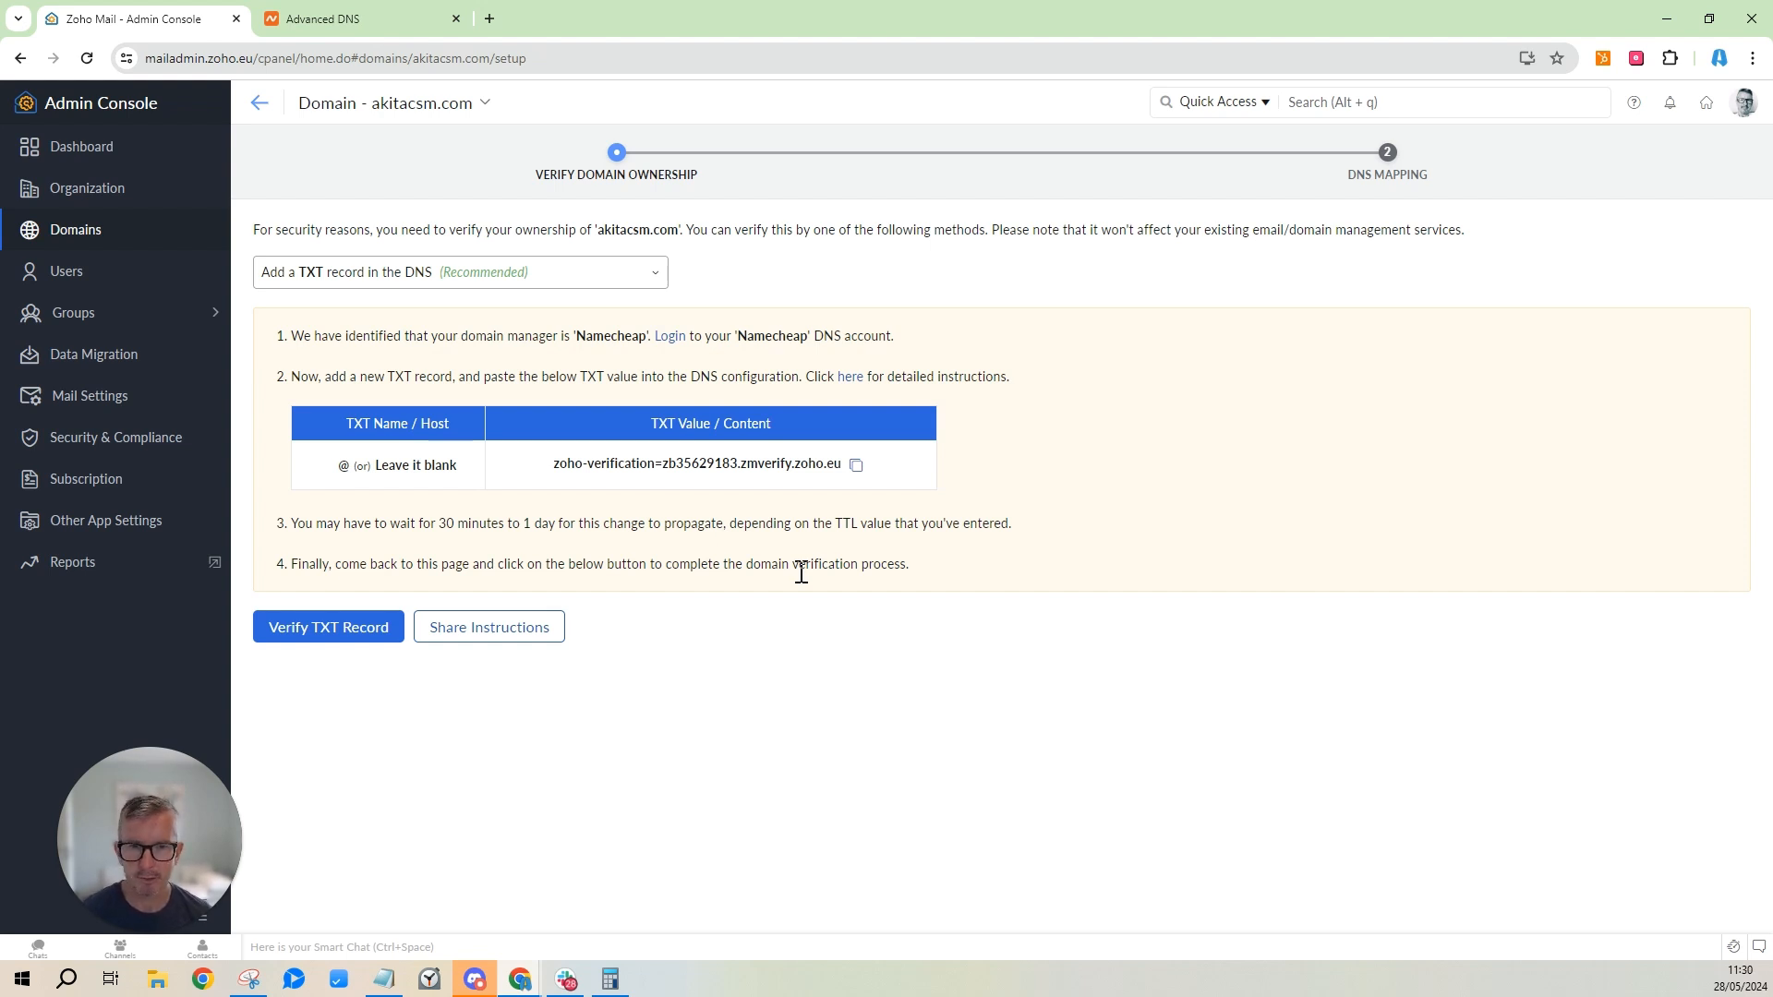
Verify akitacsm.com's TXT record in Zoho and proceed to the MX, SPF and DKIM mapping.
click(331, 630)
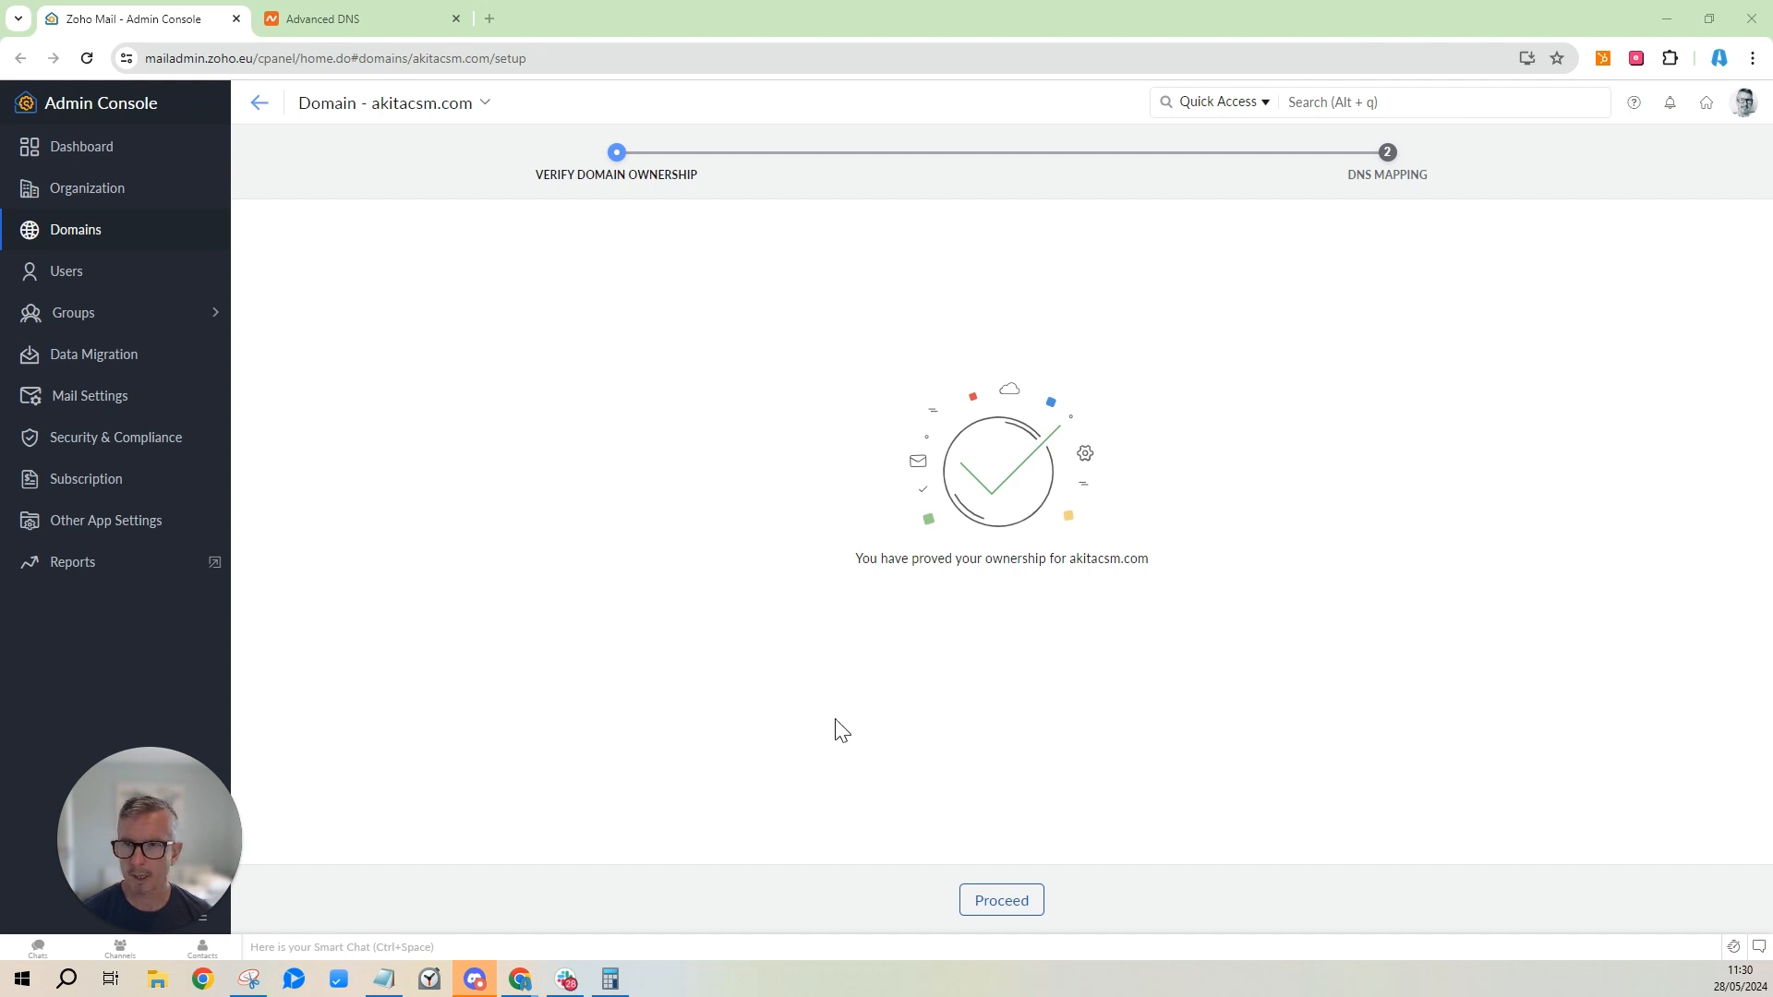
click(1018, 915)
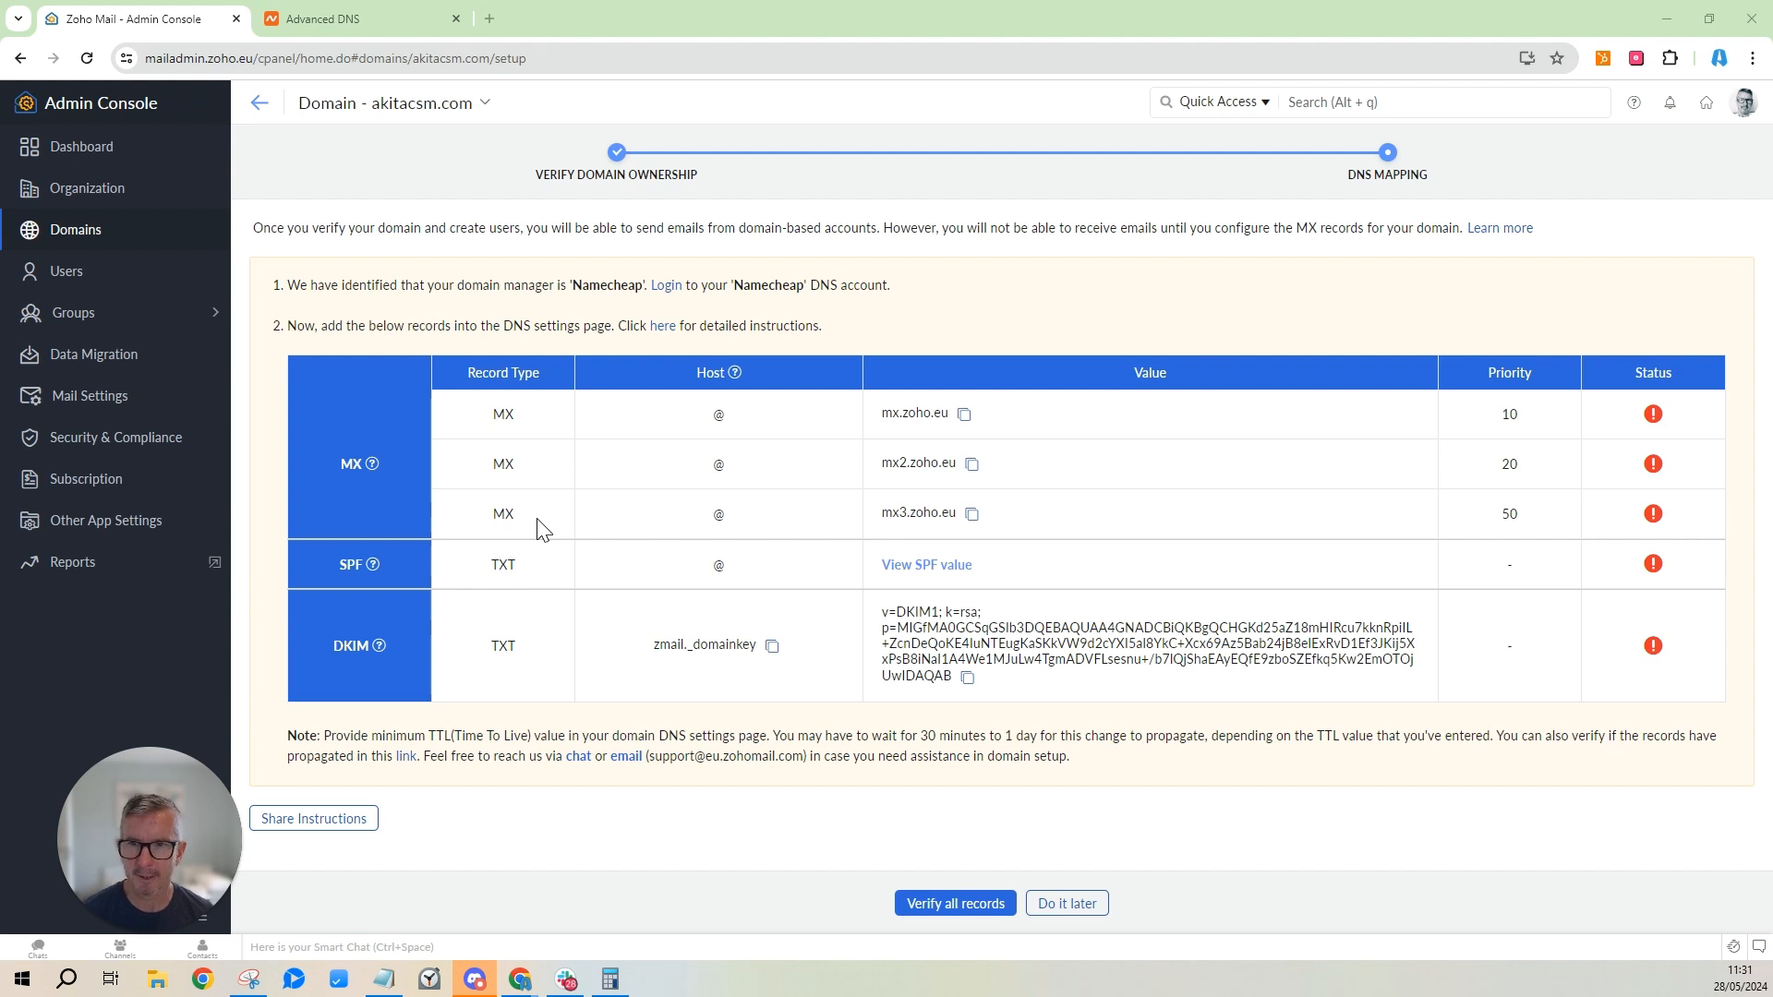
Copy the mx.zoho.eu mail server from the DNS Mapping table.
click(966, 416)
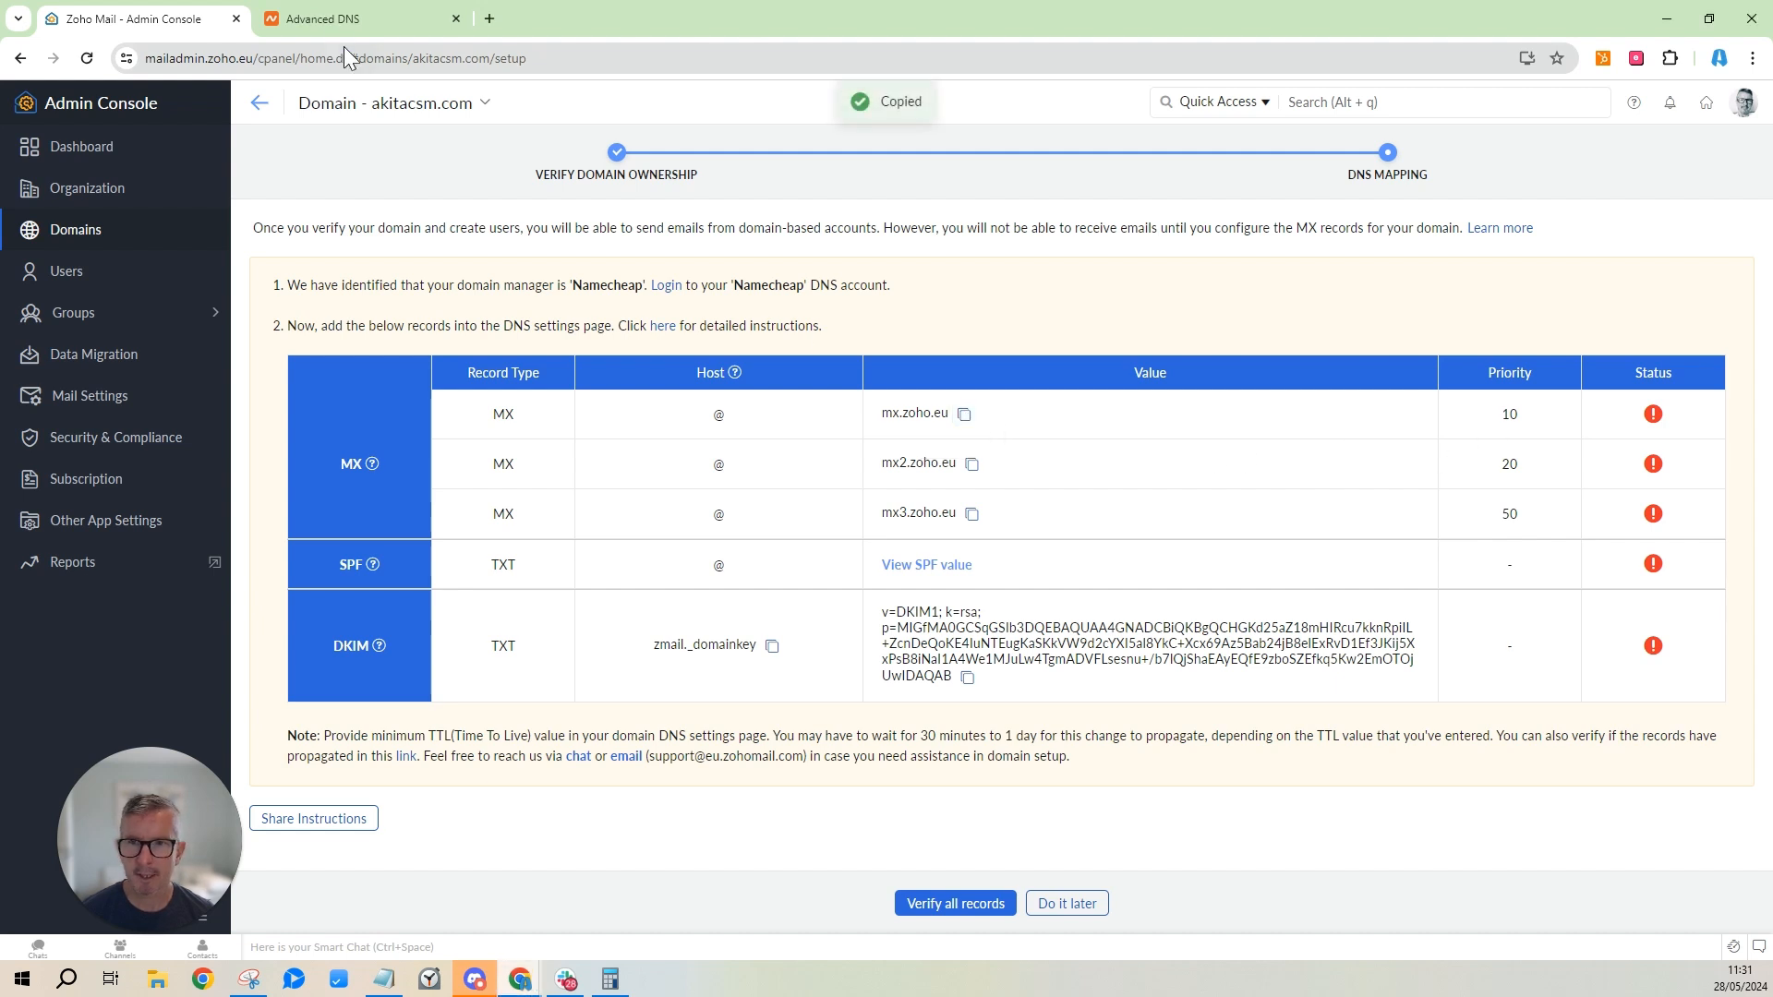
Switch akitacsm.com's Namecheap Mail Settings to Custom MX and copy mx.zoho.eu from Zoho.
click(332, 21)
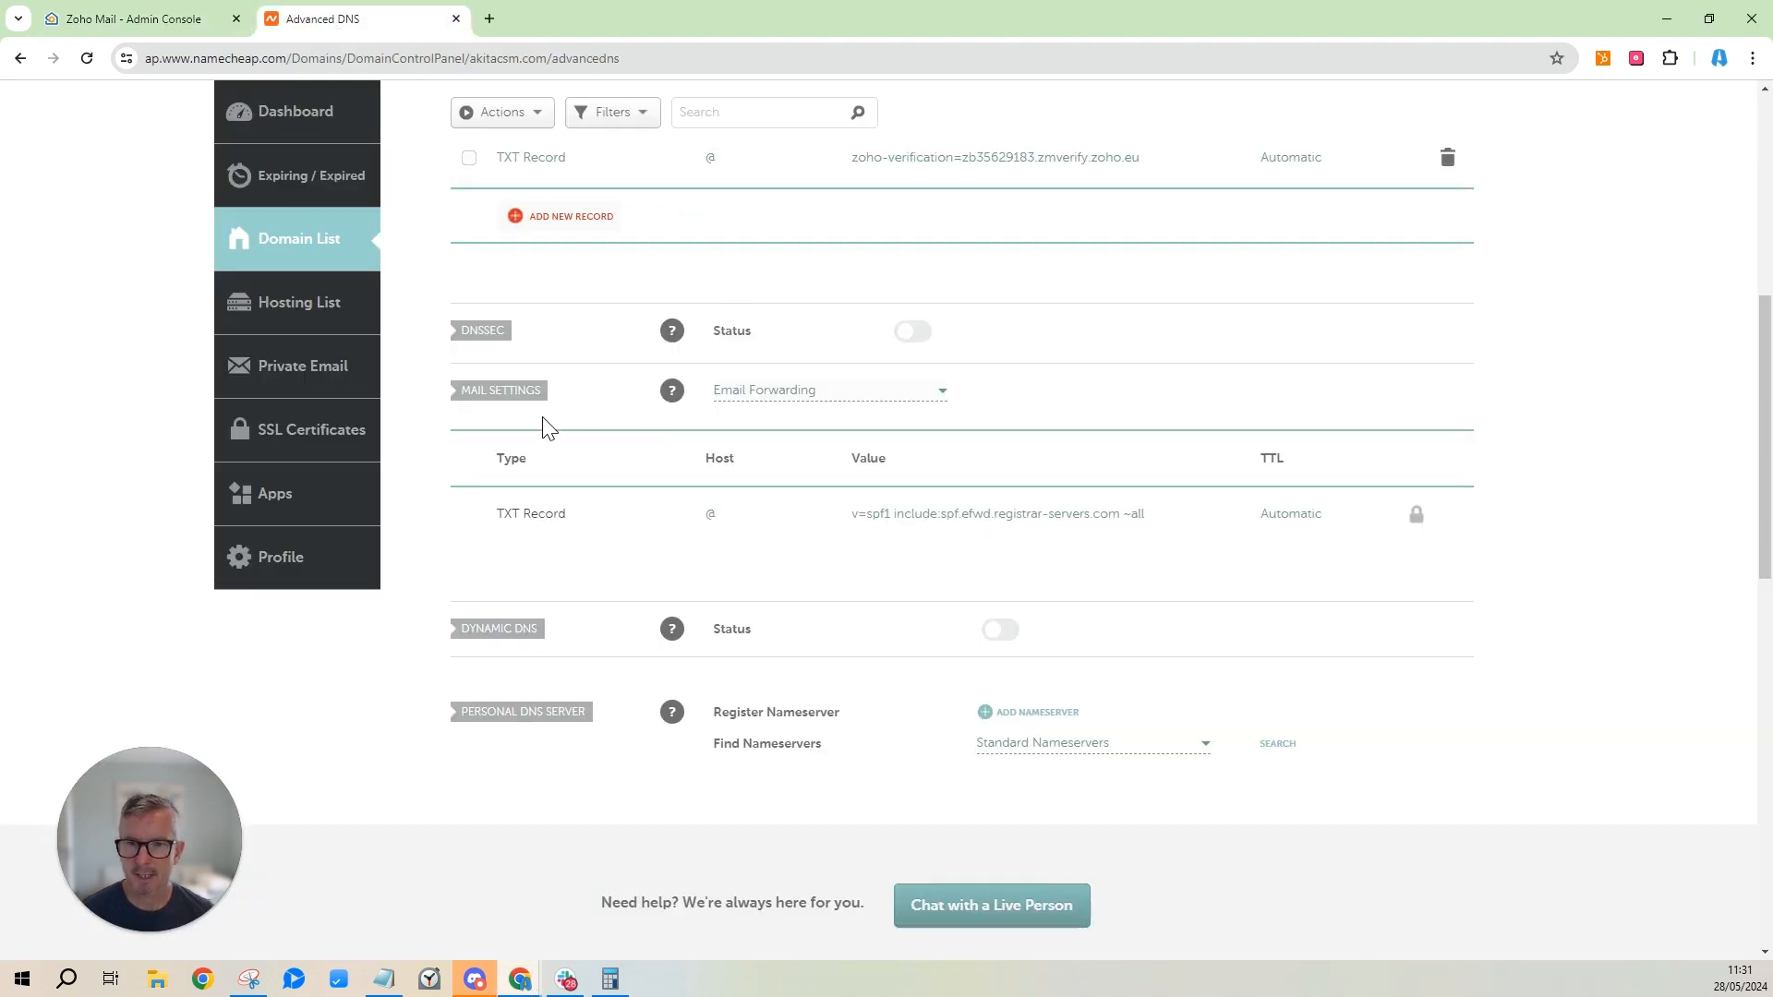
scroll(613, 475, up, 1)
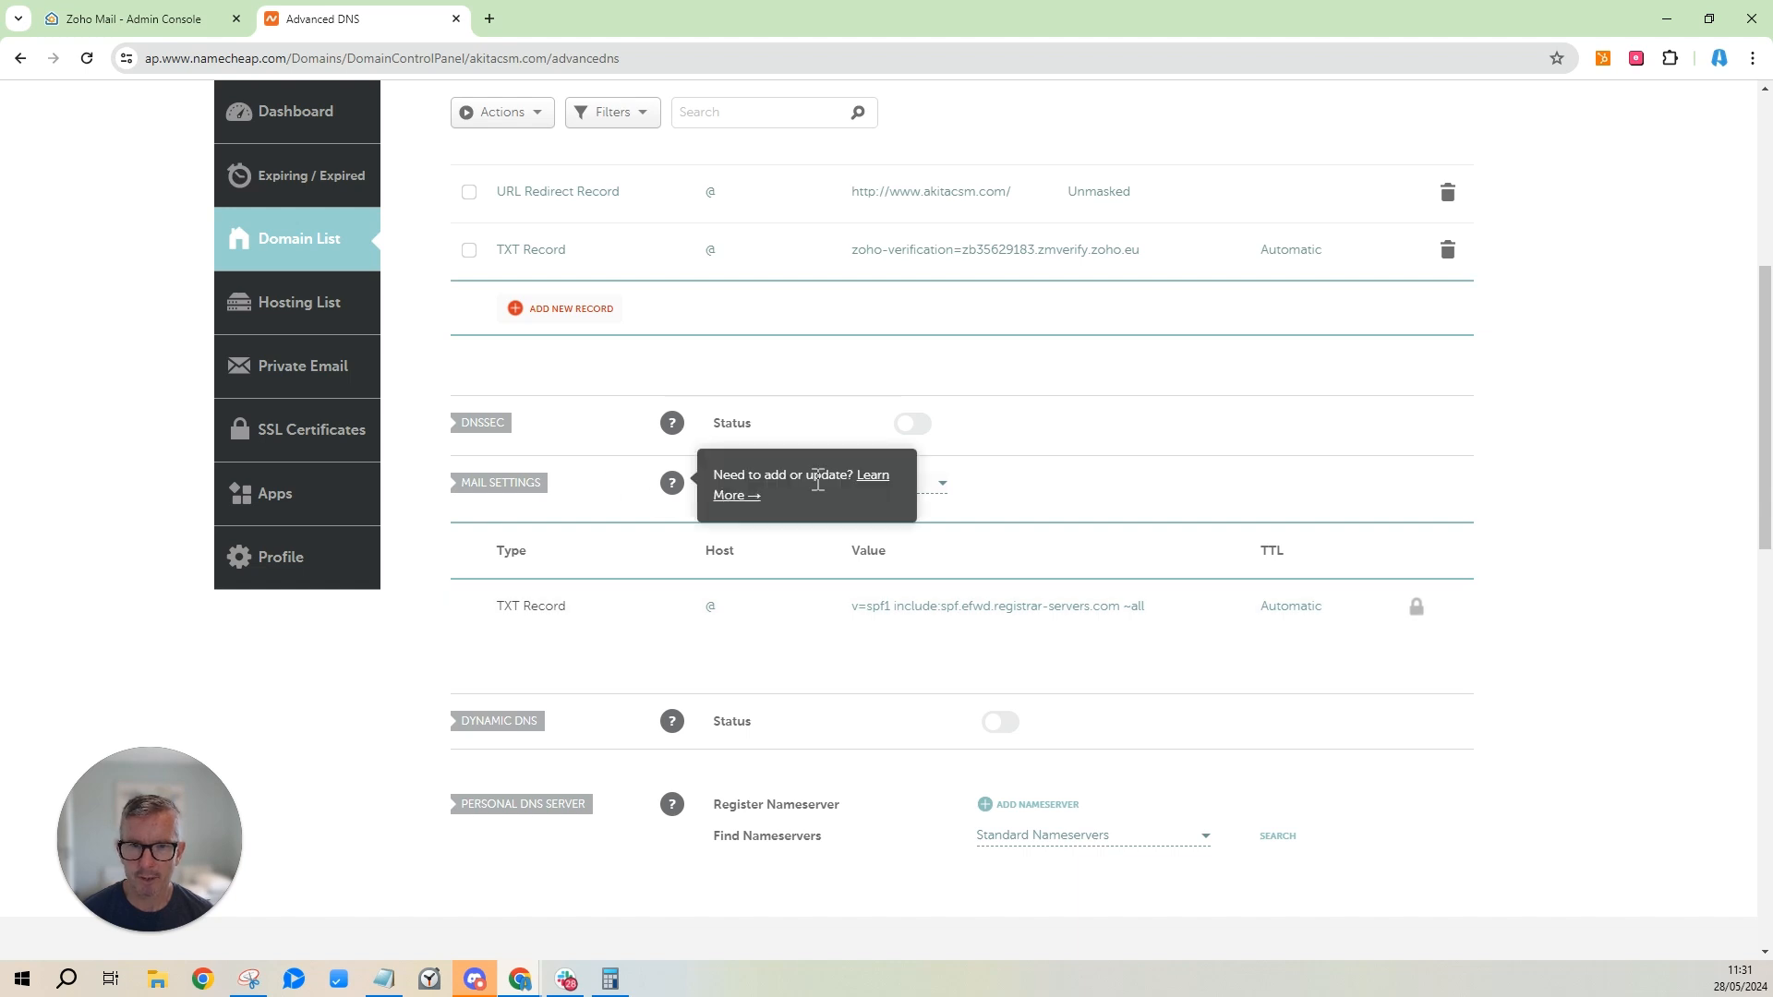
click(941, 485)
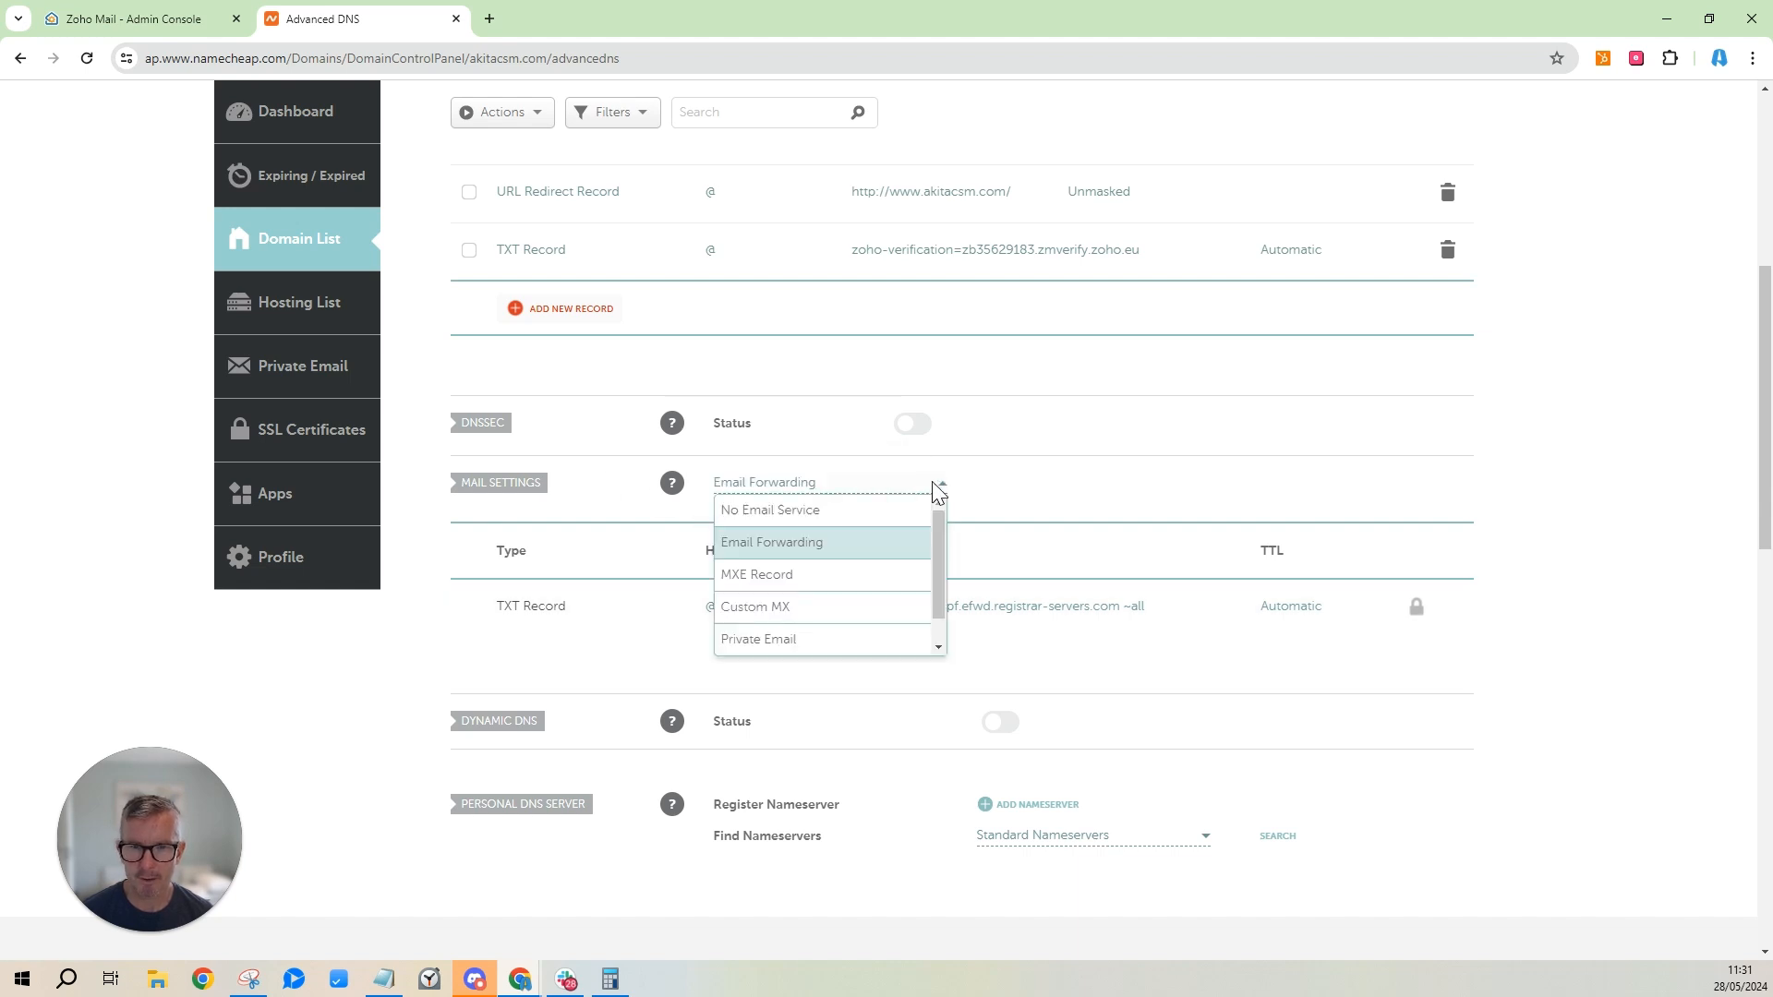
click(792, 614)
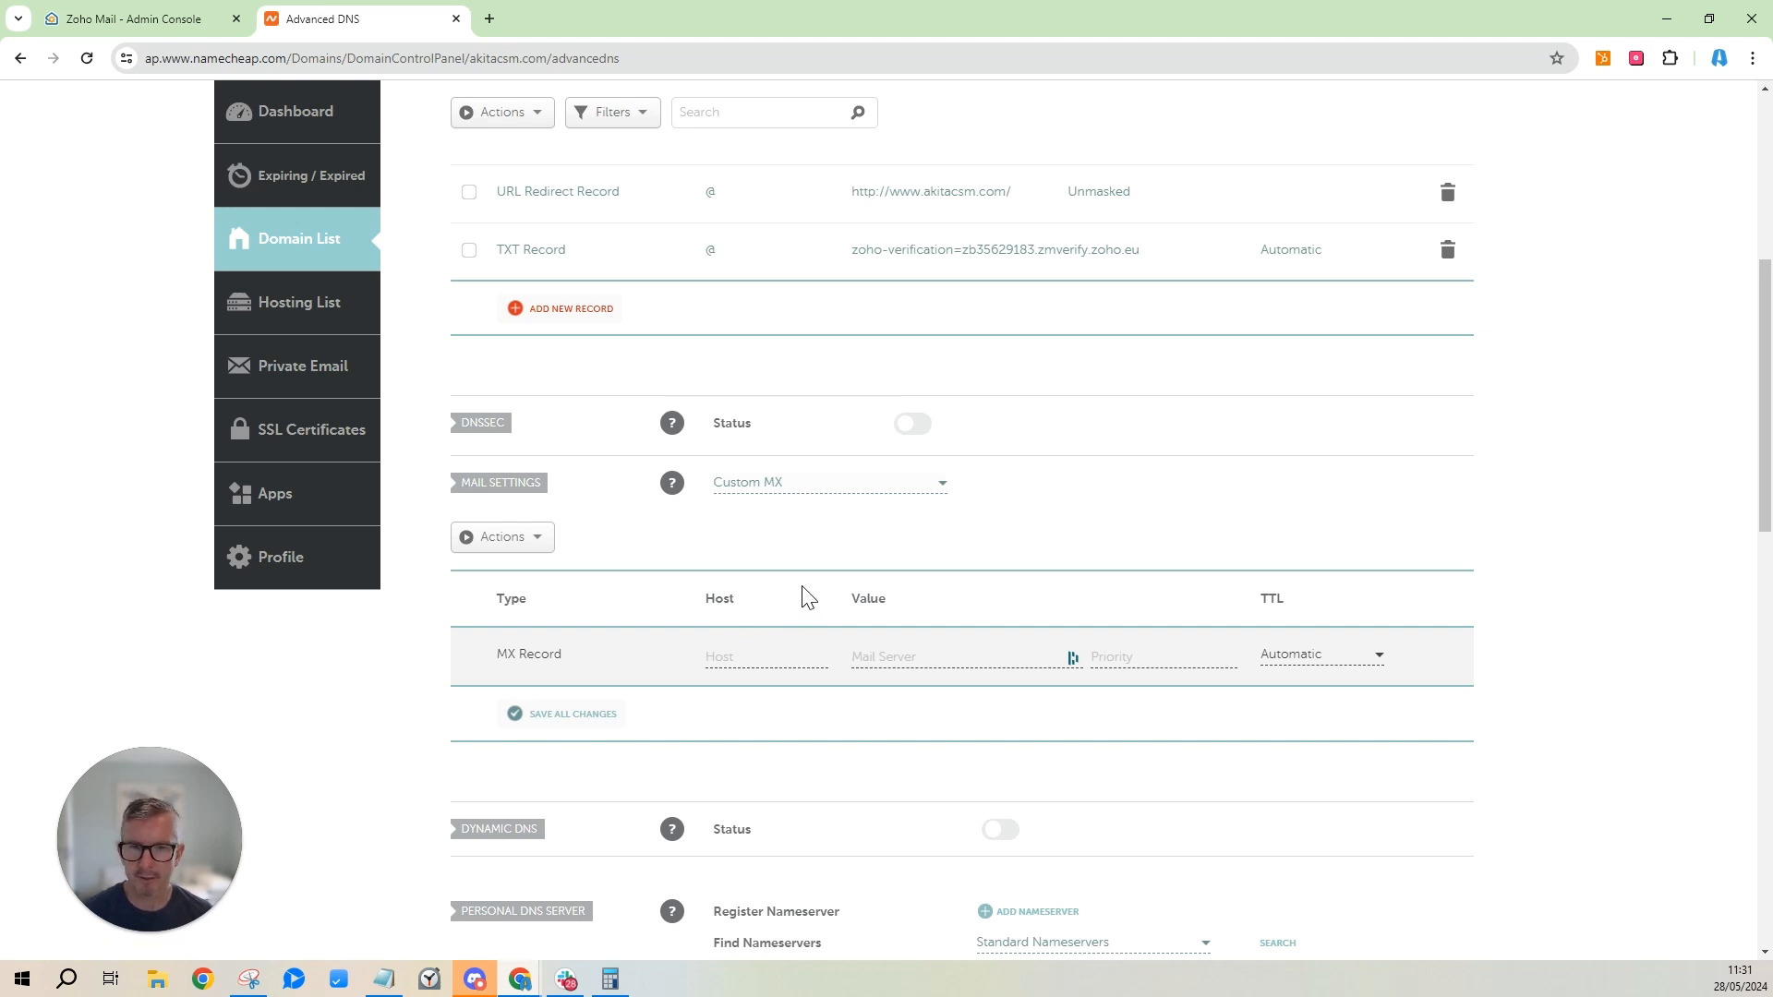
click(177, 24)
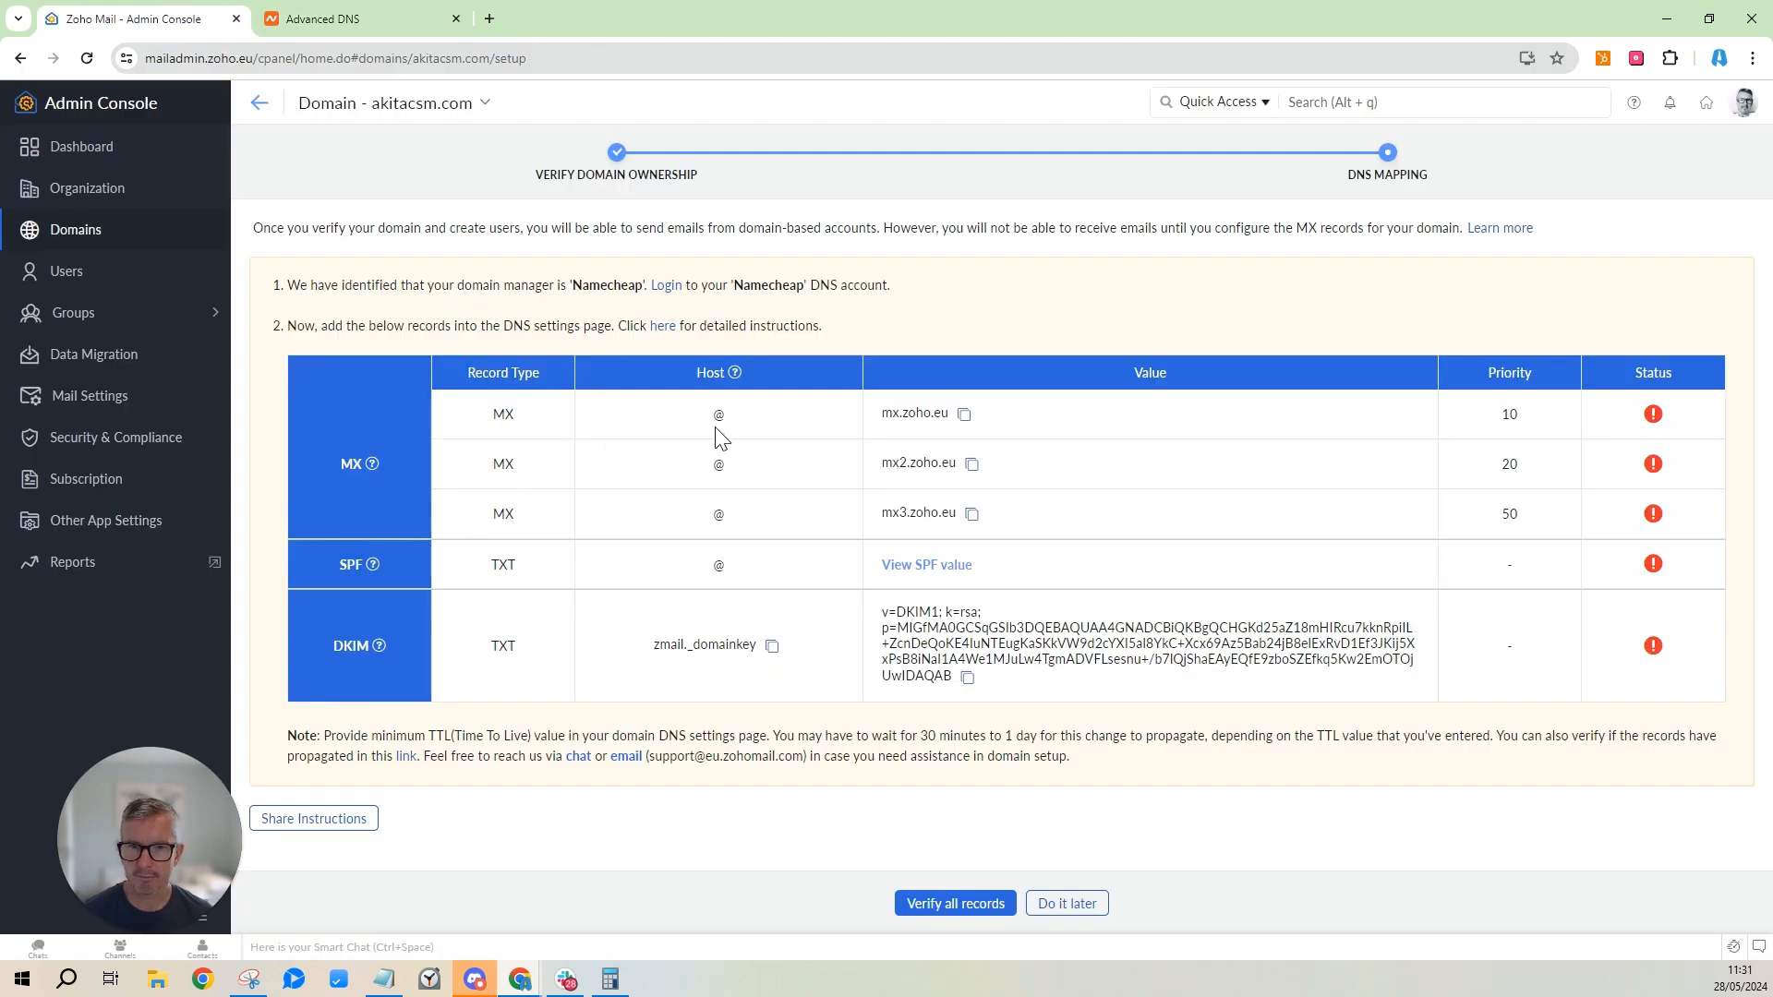
click(964, 413)
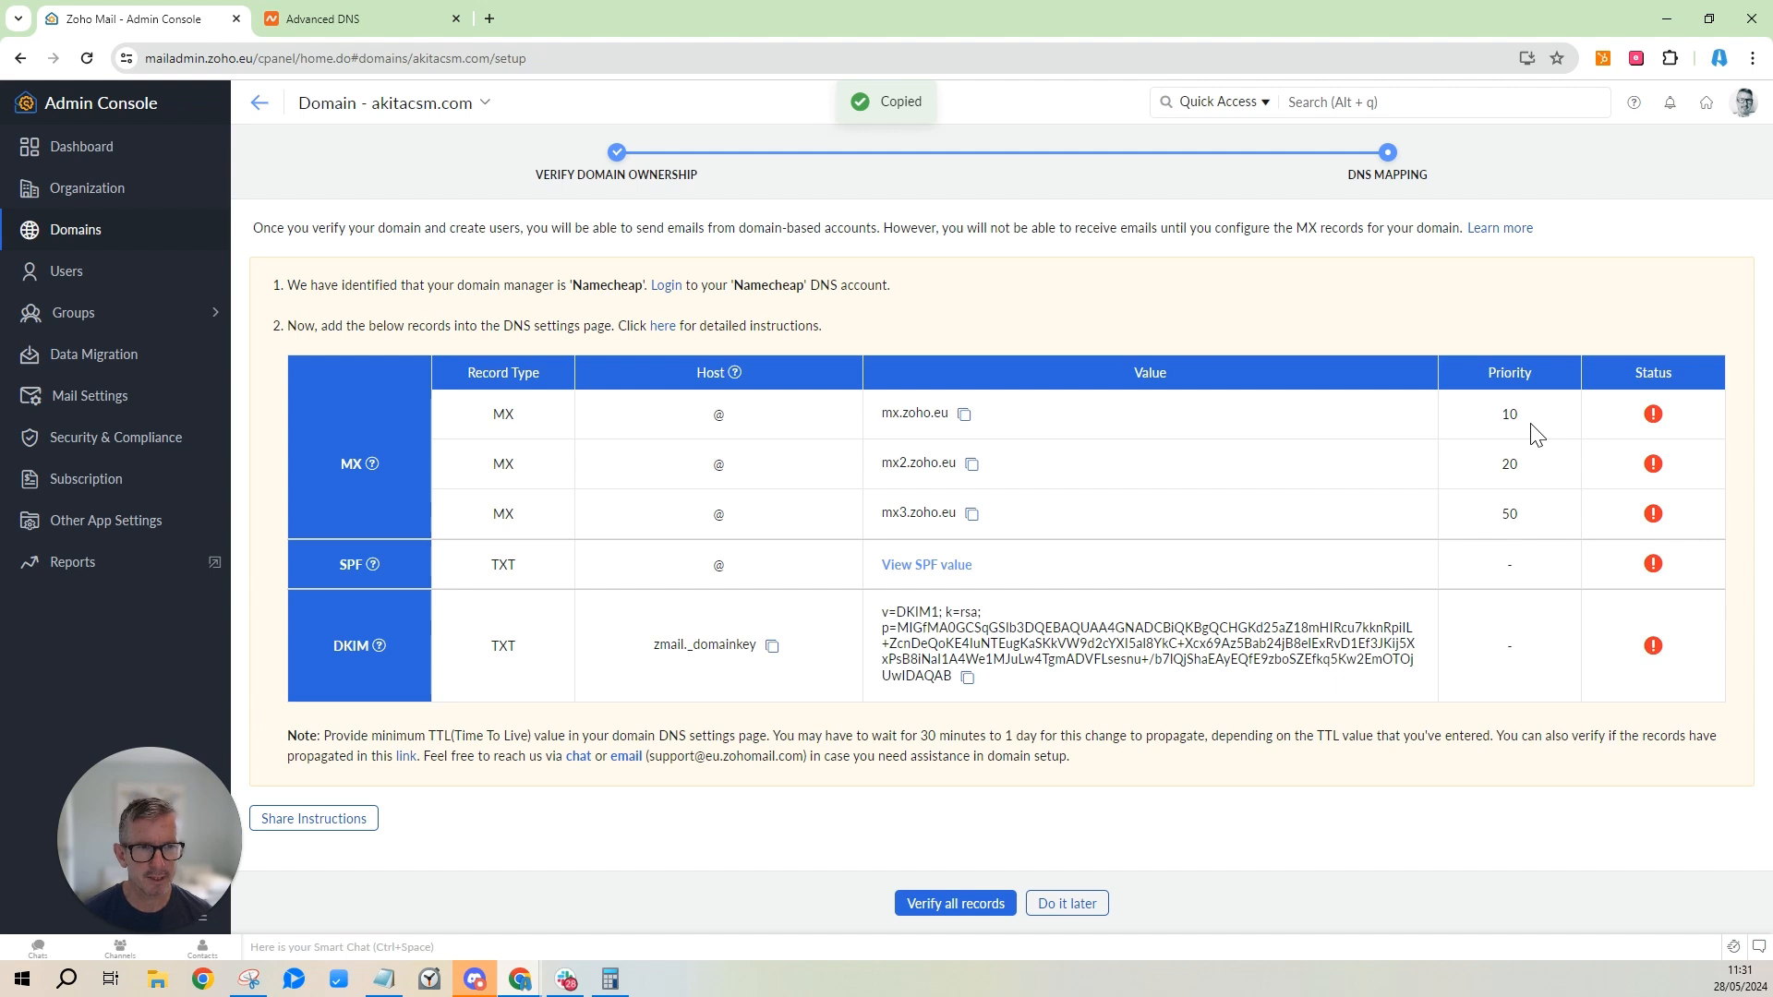
click(346, 22)
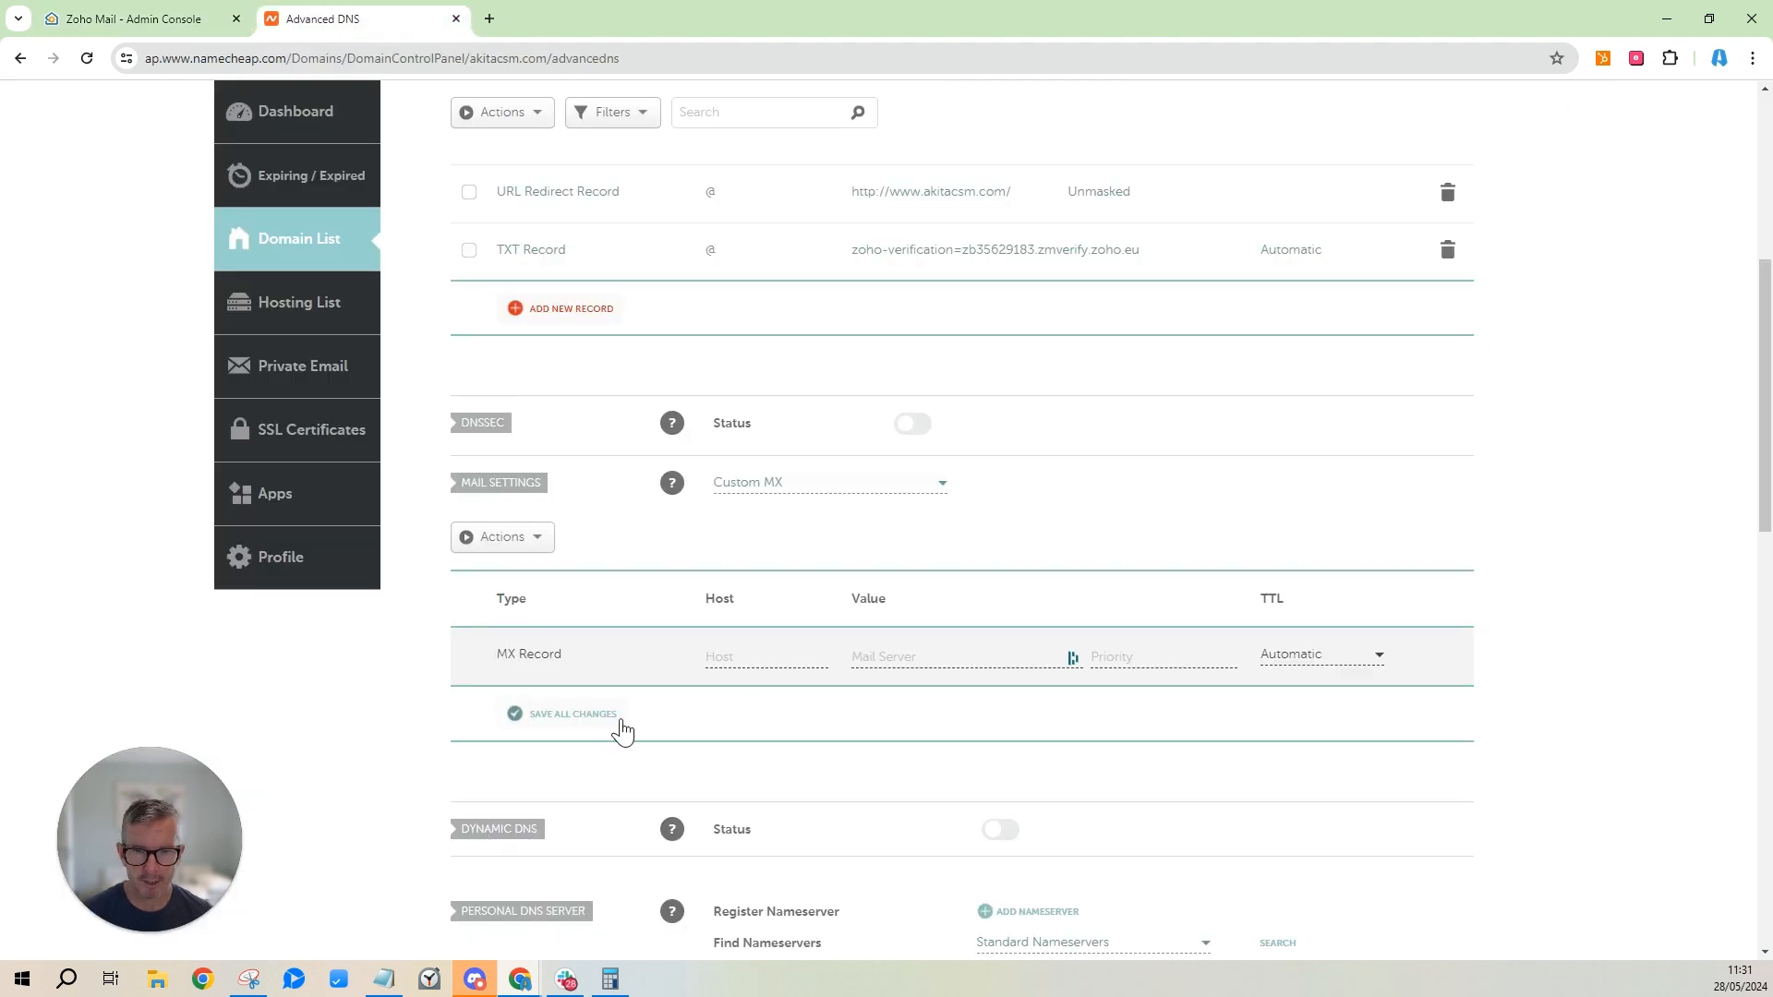
Save a custom MX record with host @, mail server mx.zoho.eu and priority 10.
click(796, 656)
text(@)
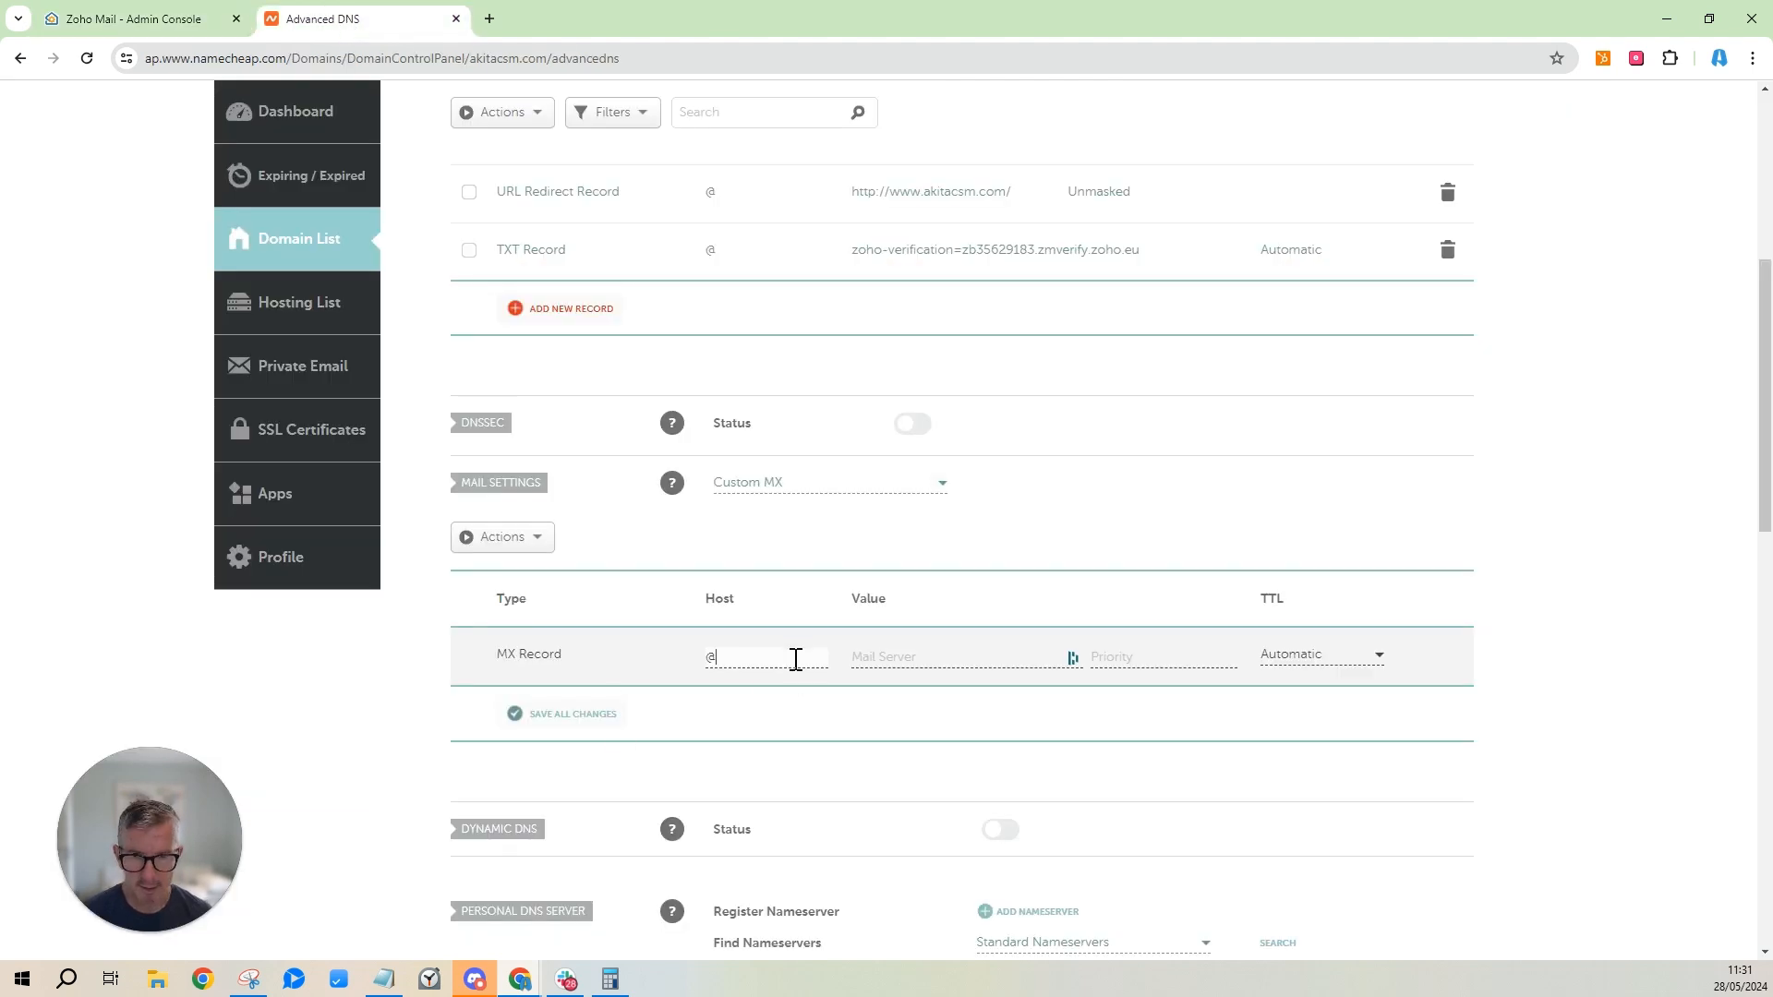
click(862, 659)
key(ctrl+v)
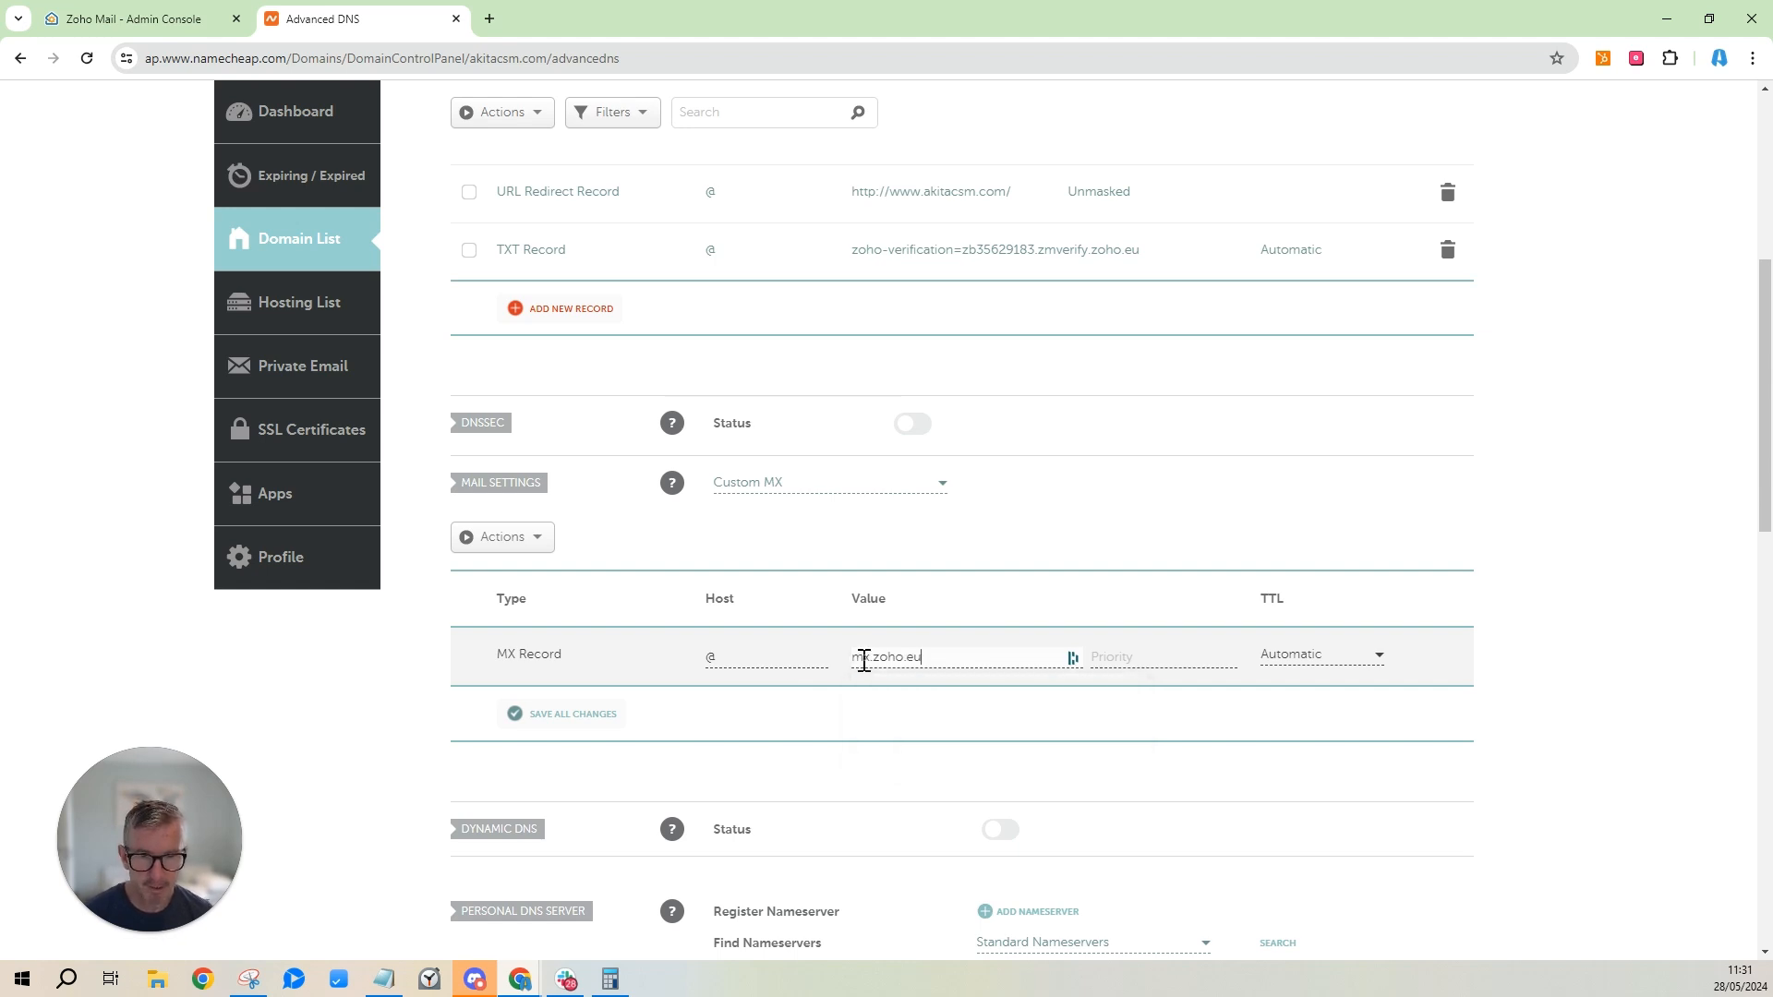
click(1073, 657)
click(1131, 711)
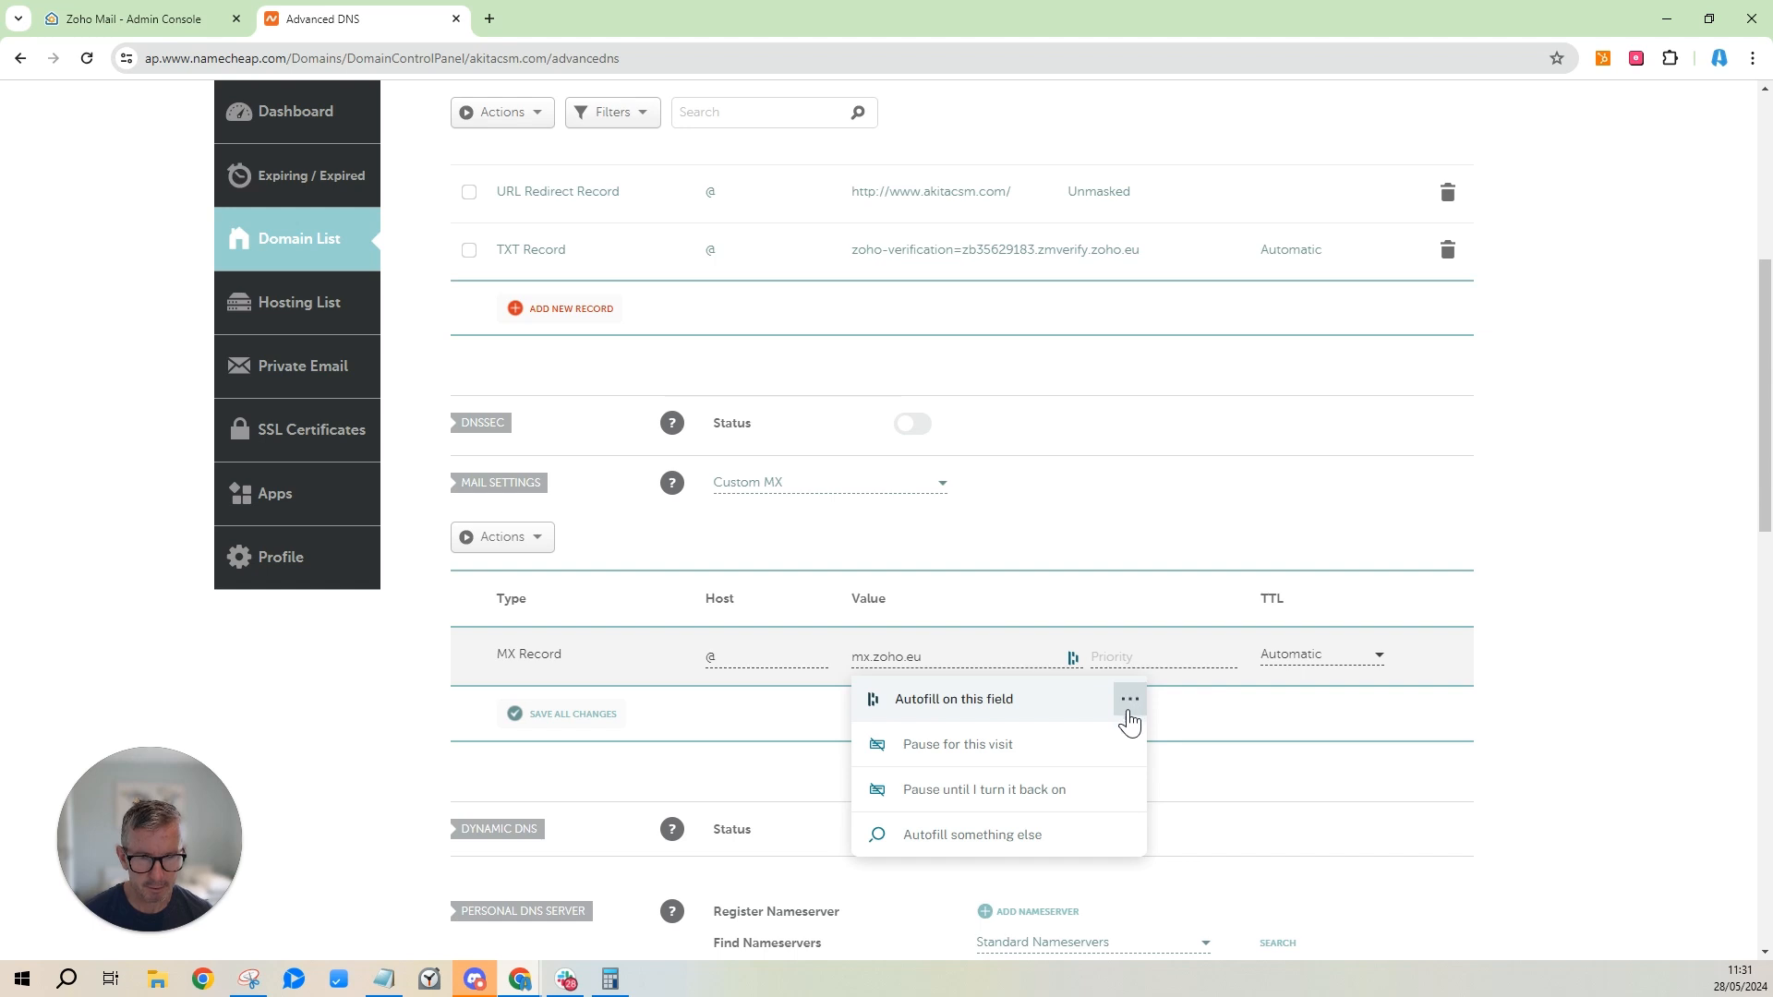
click(990, 793)
click(1125, 695)
click(1153, 656)
text(10)
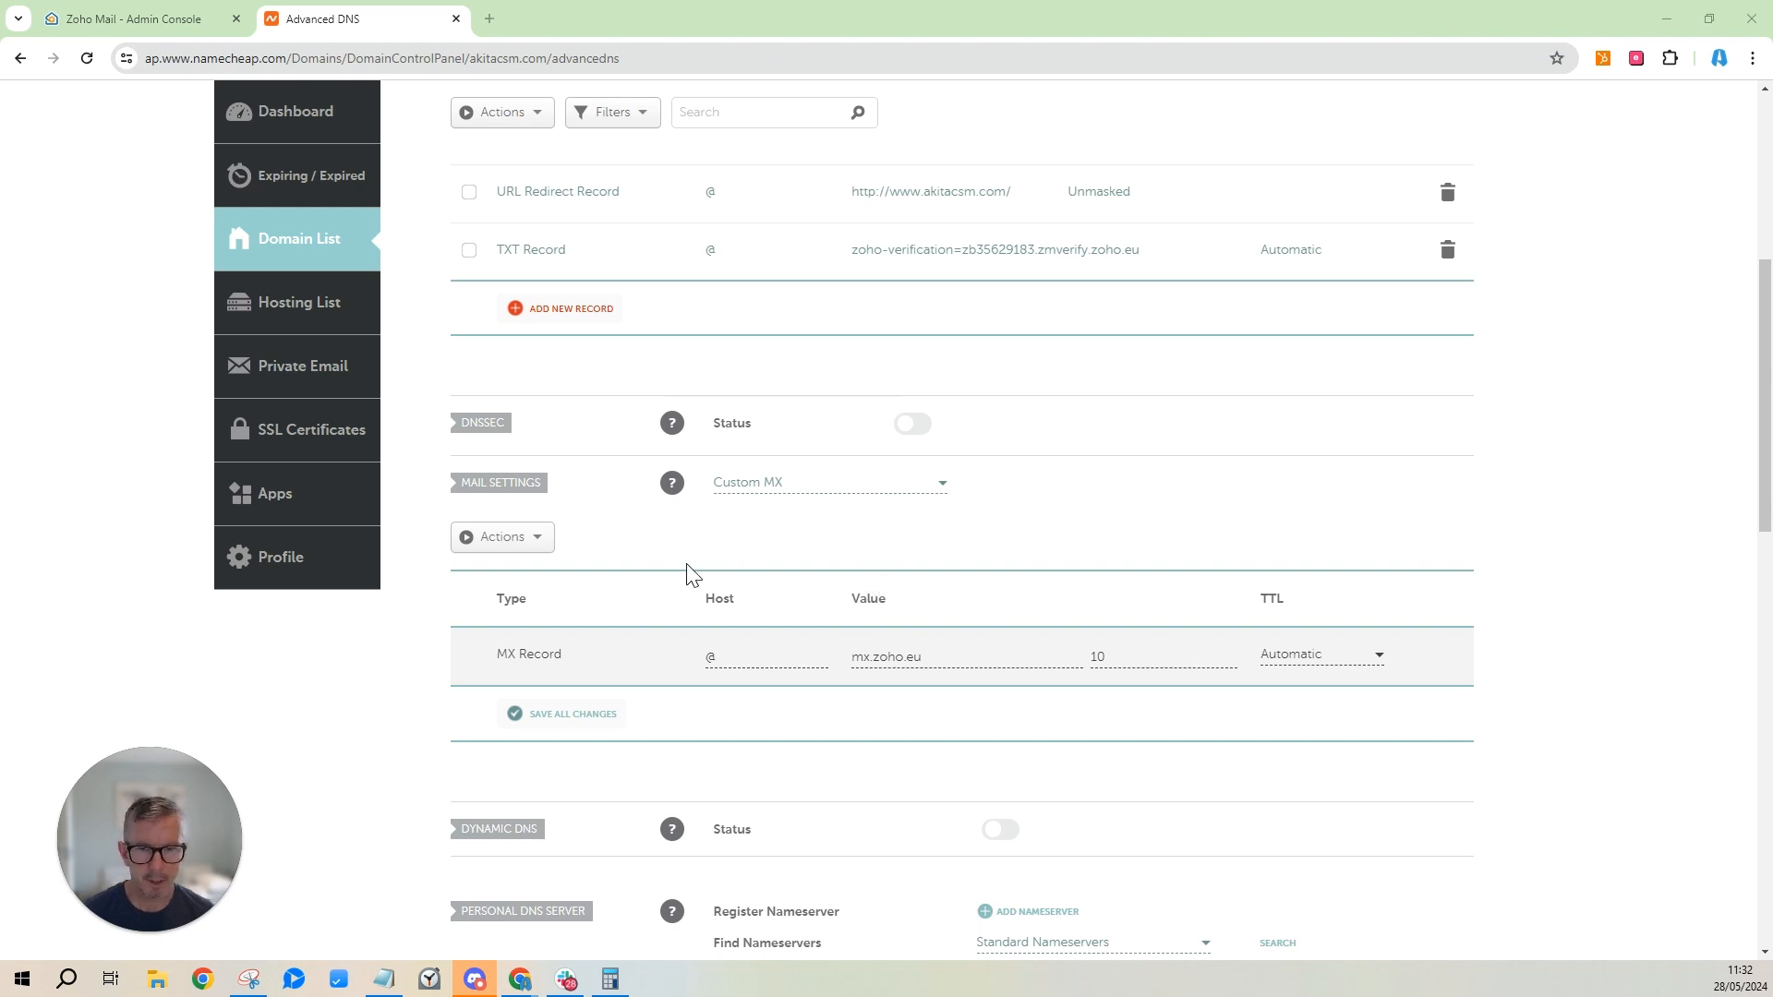
click(549, 721)
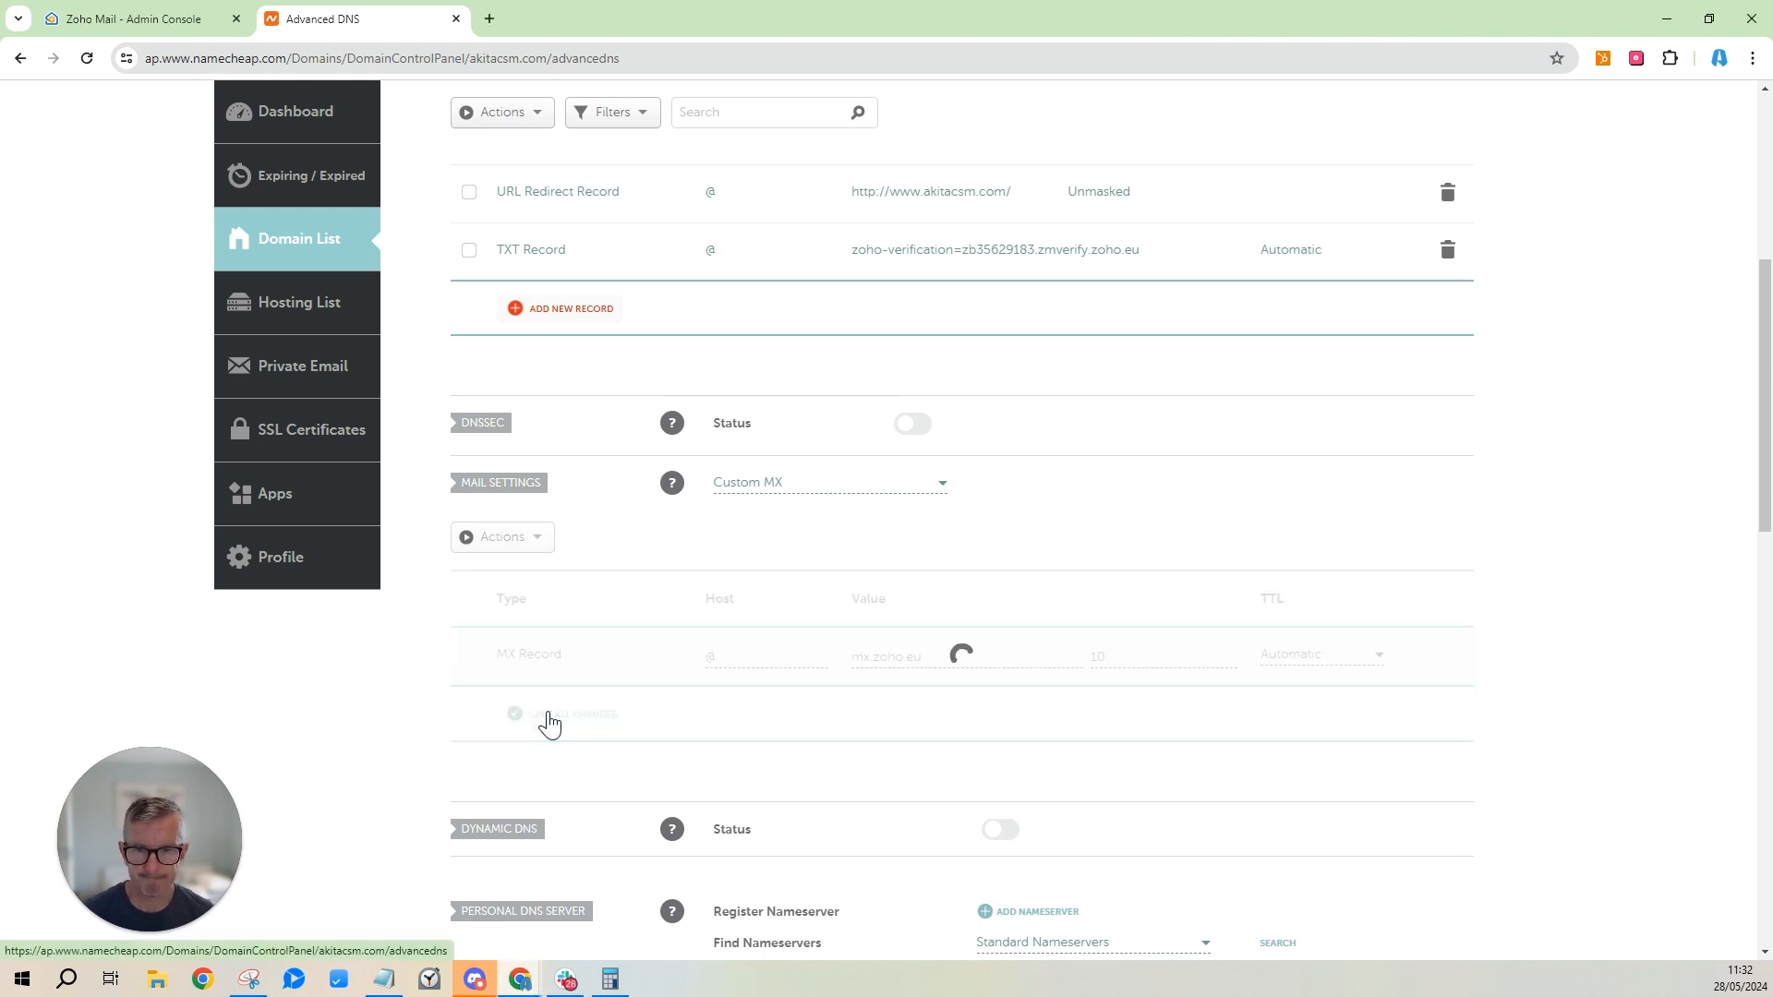
Add and save a second MX record: host @, mx2.zoho.eu, priority 20.
click(162, 22)
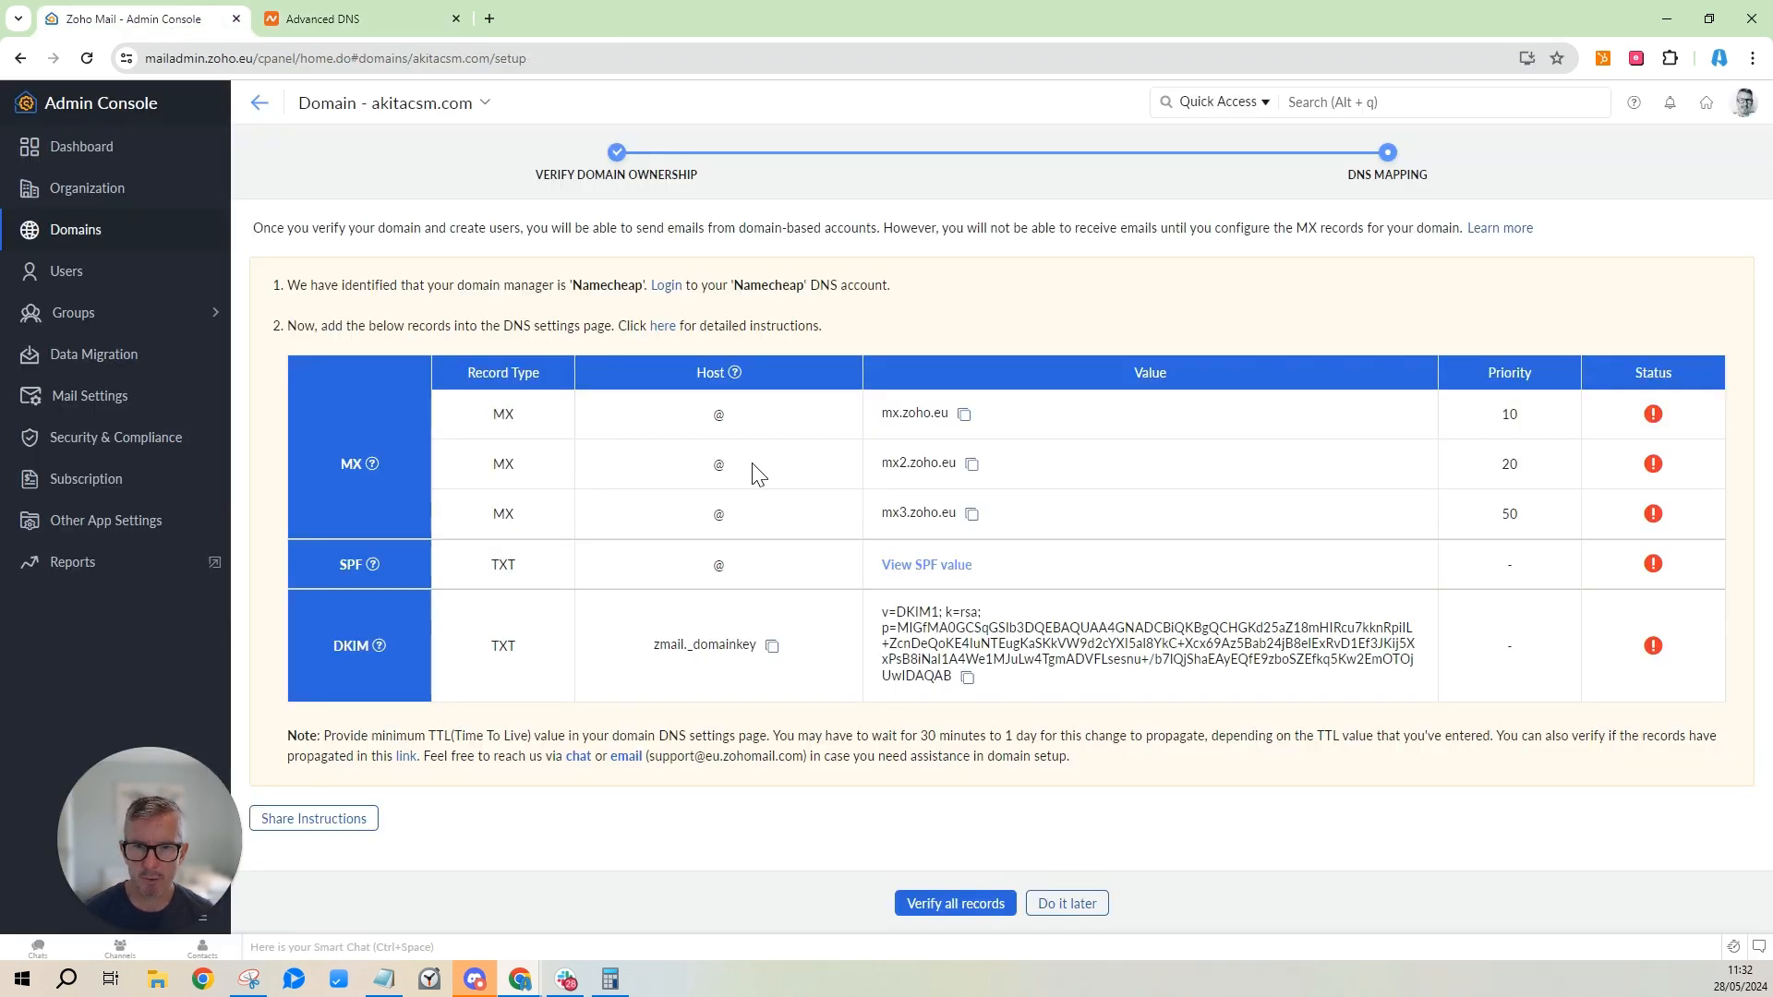
click(972, 464)
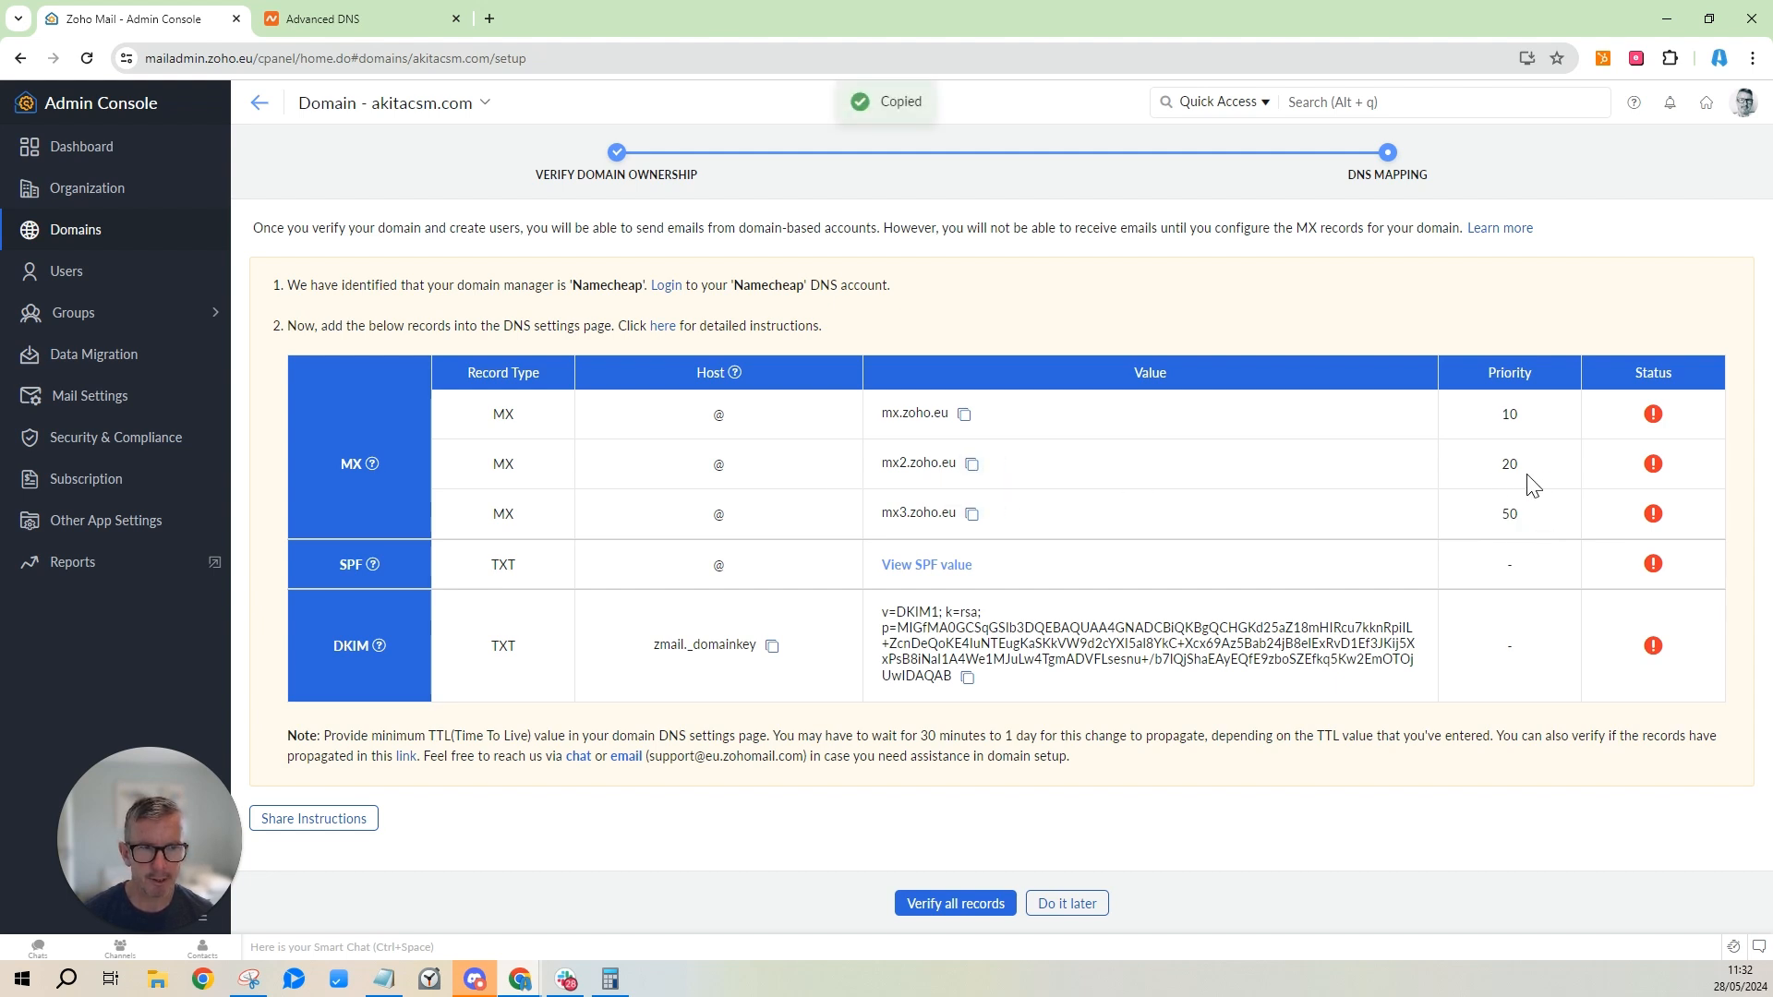
click(381, 19)
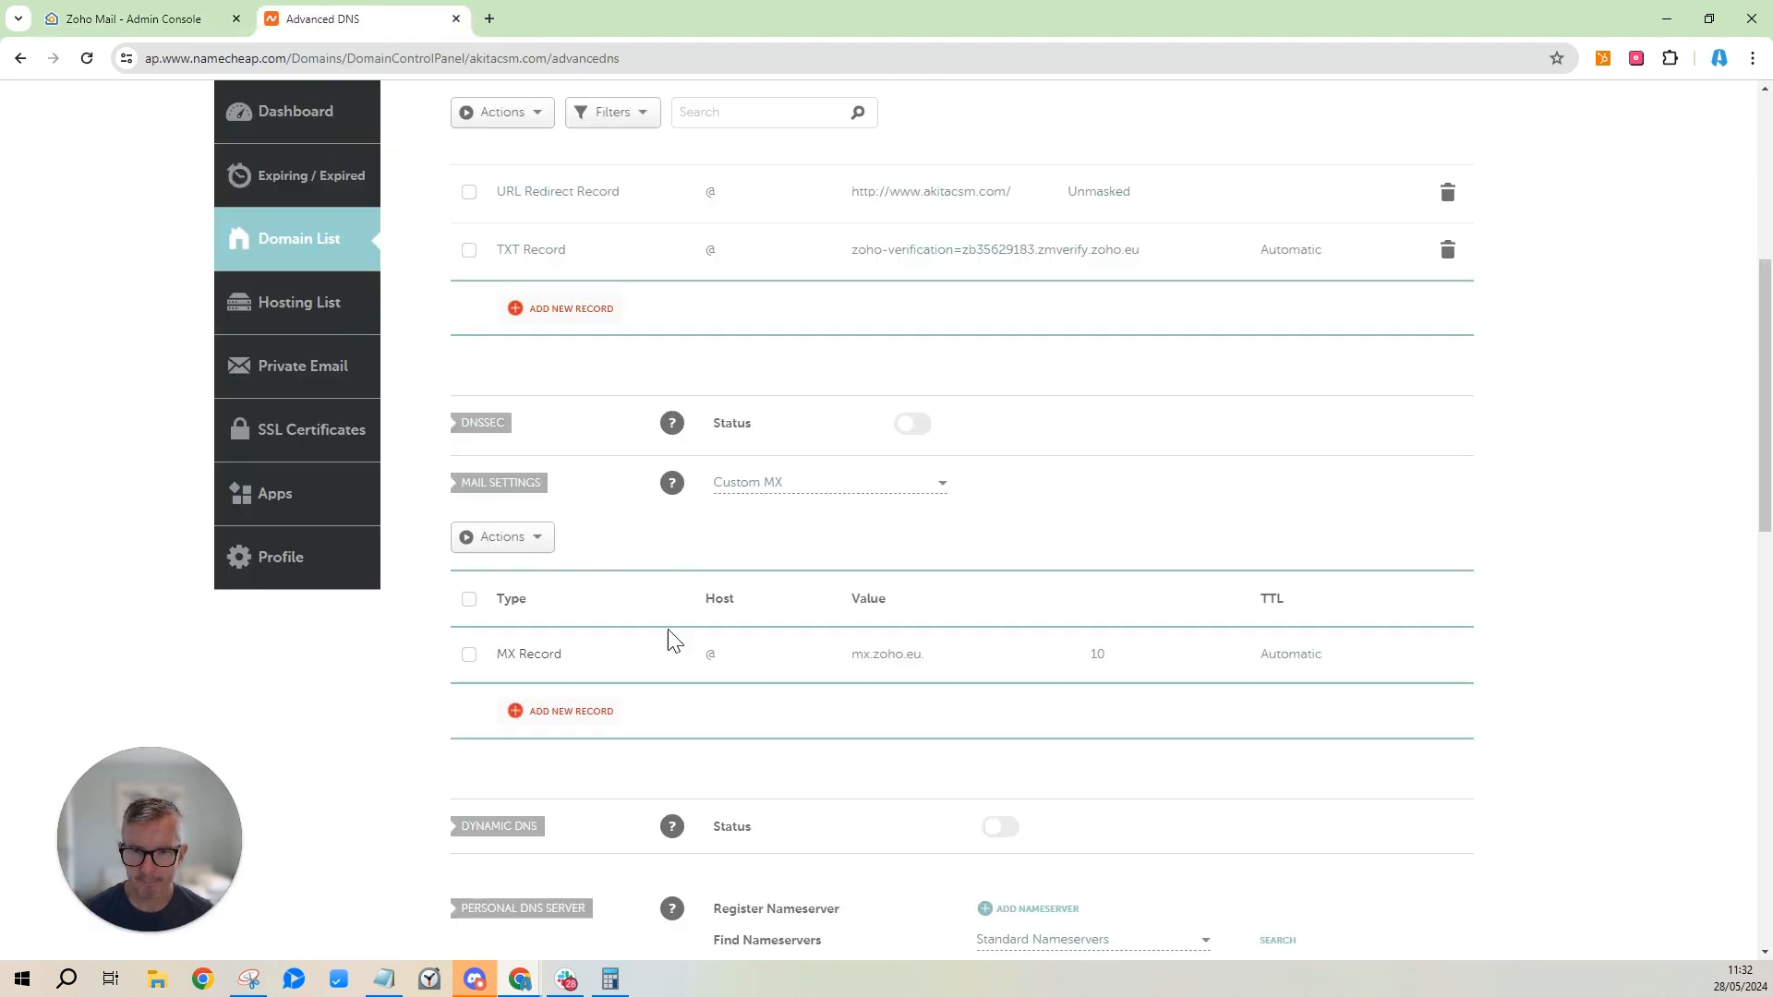
click(551, 712)
scroll(550, 724, down, 3)
click(747, 408)
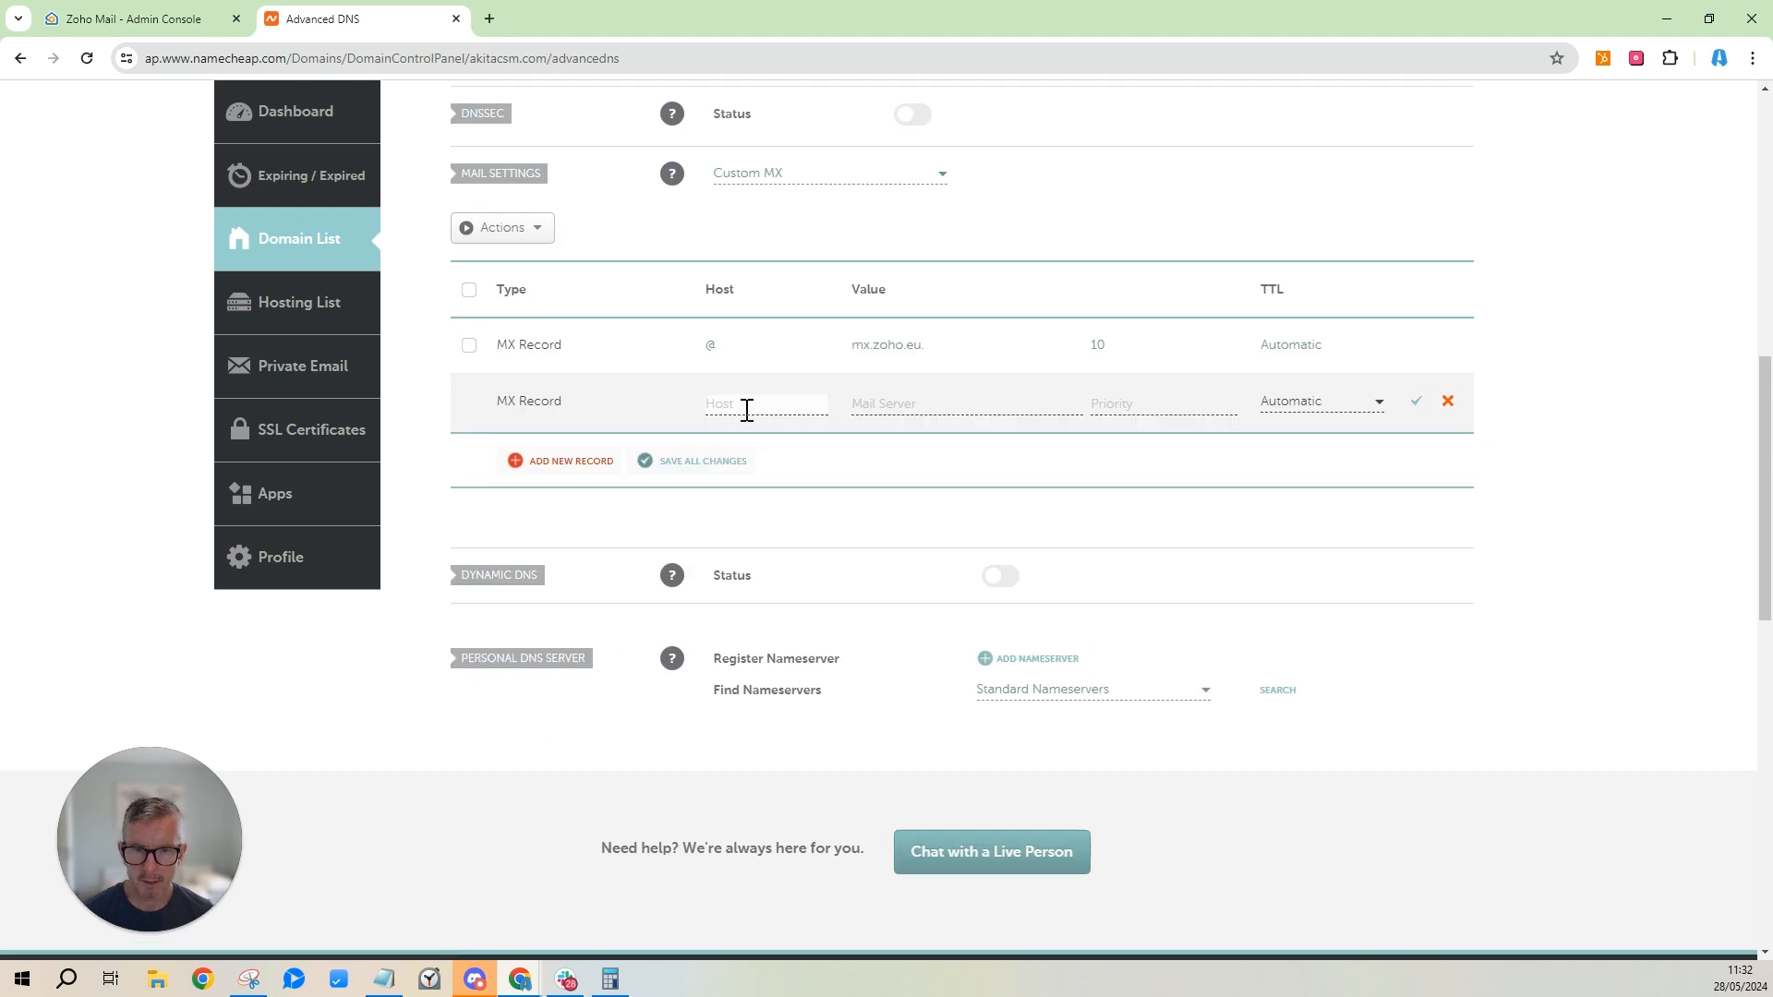
text(@)
click(955, 411)
key(ctrl+v)
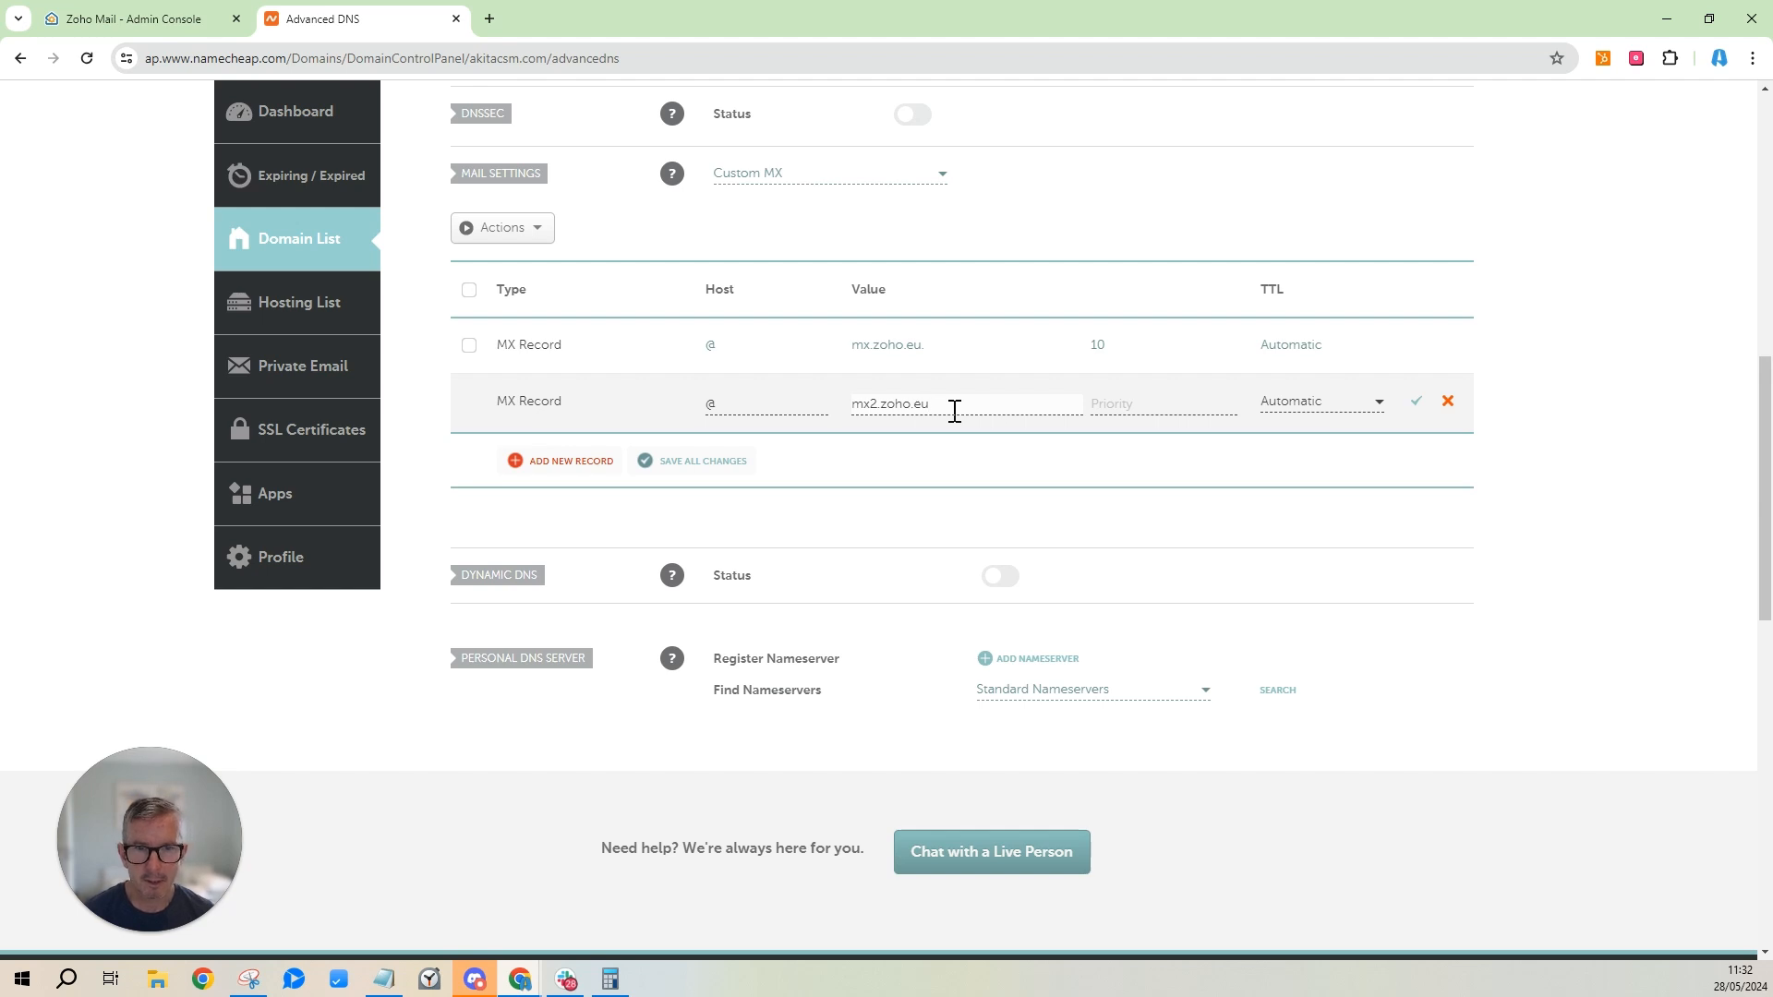
click(1106, 404)
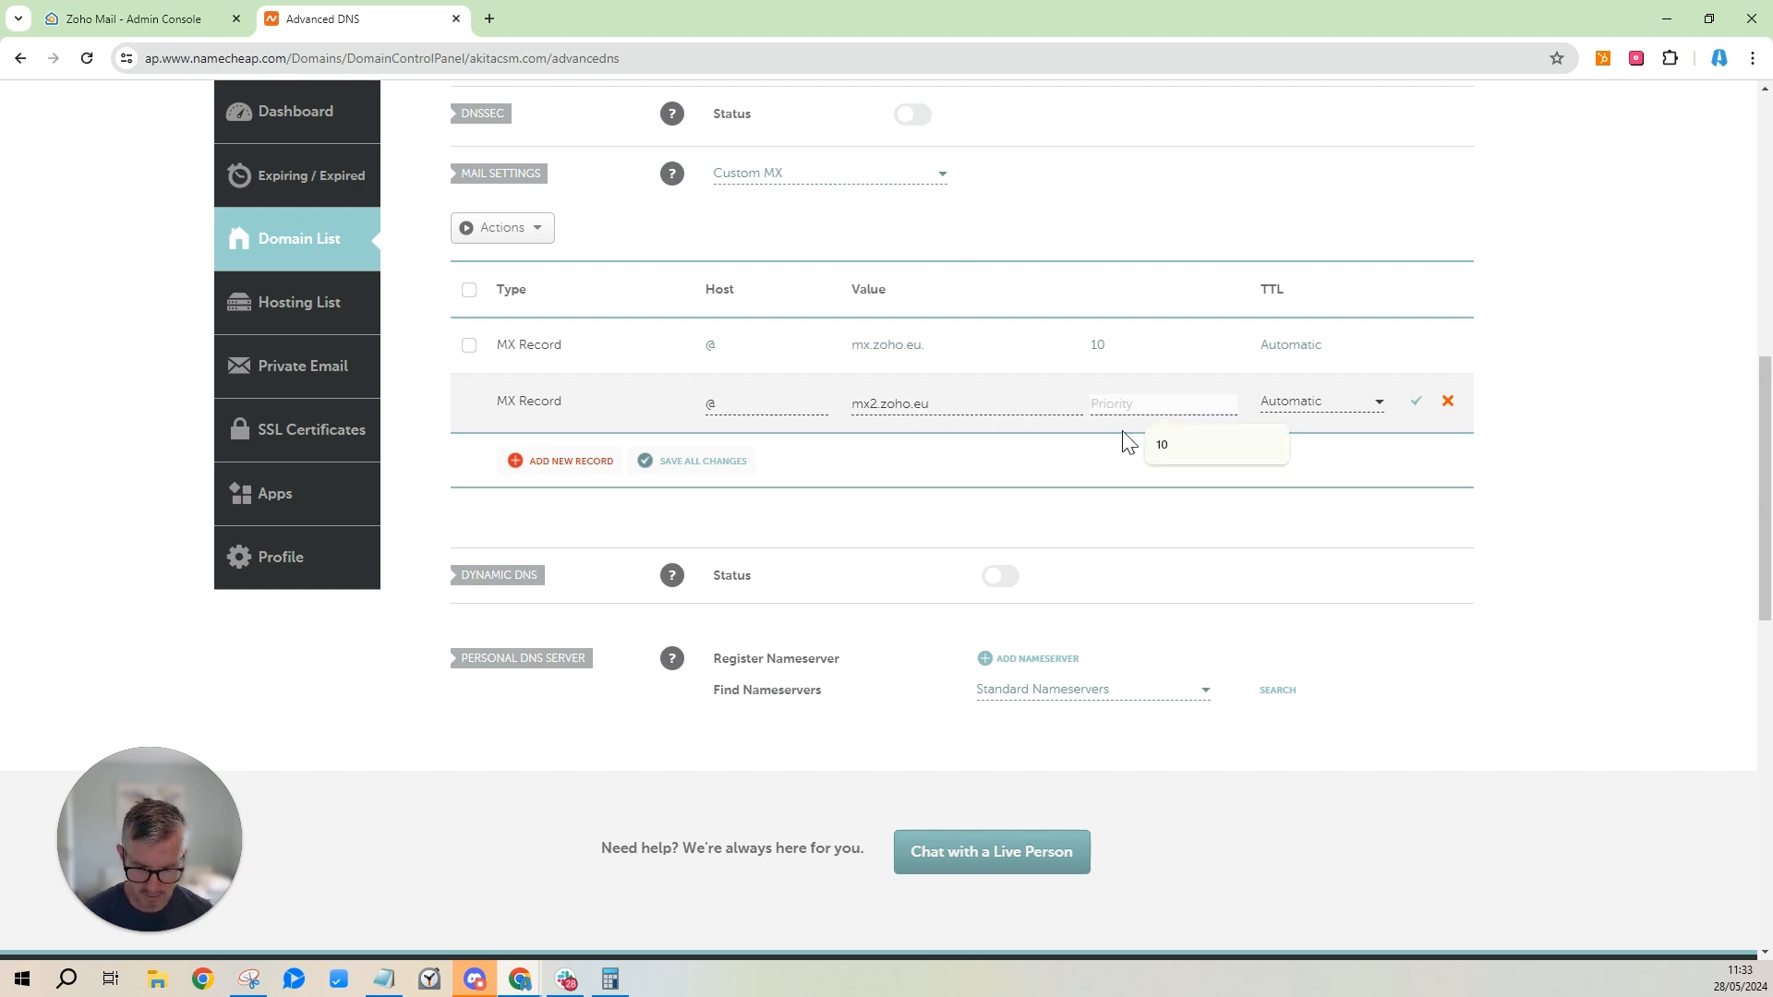
text(20)
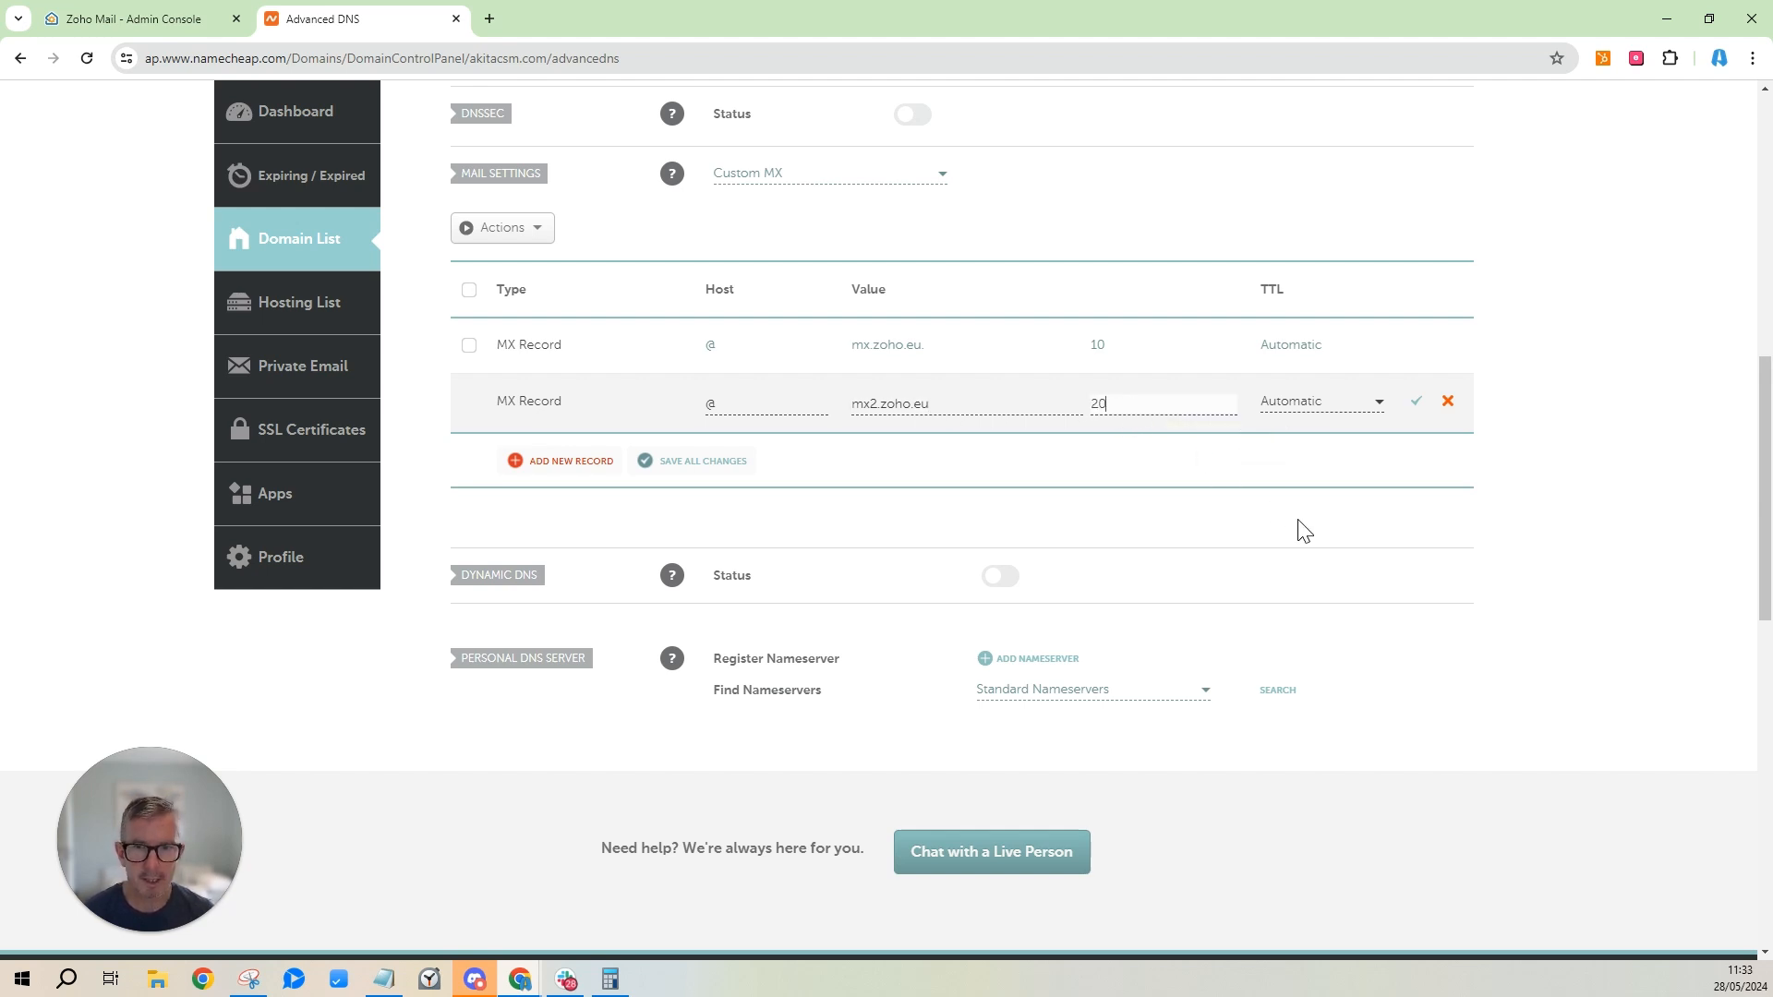
click(716, 465)
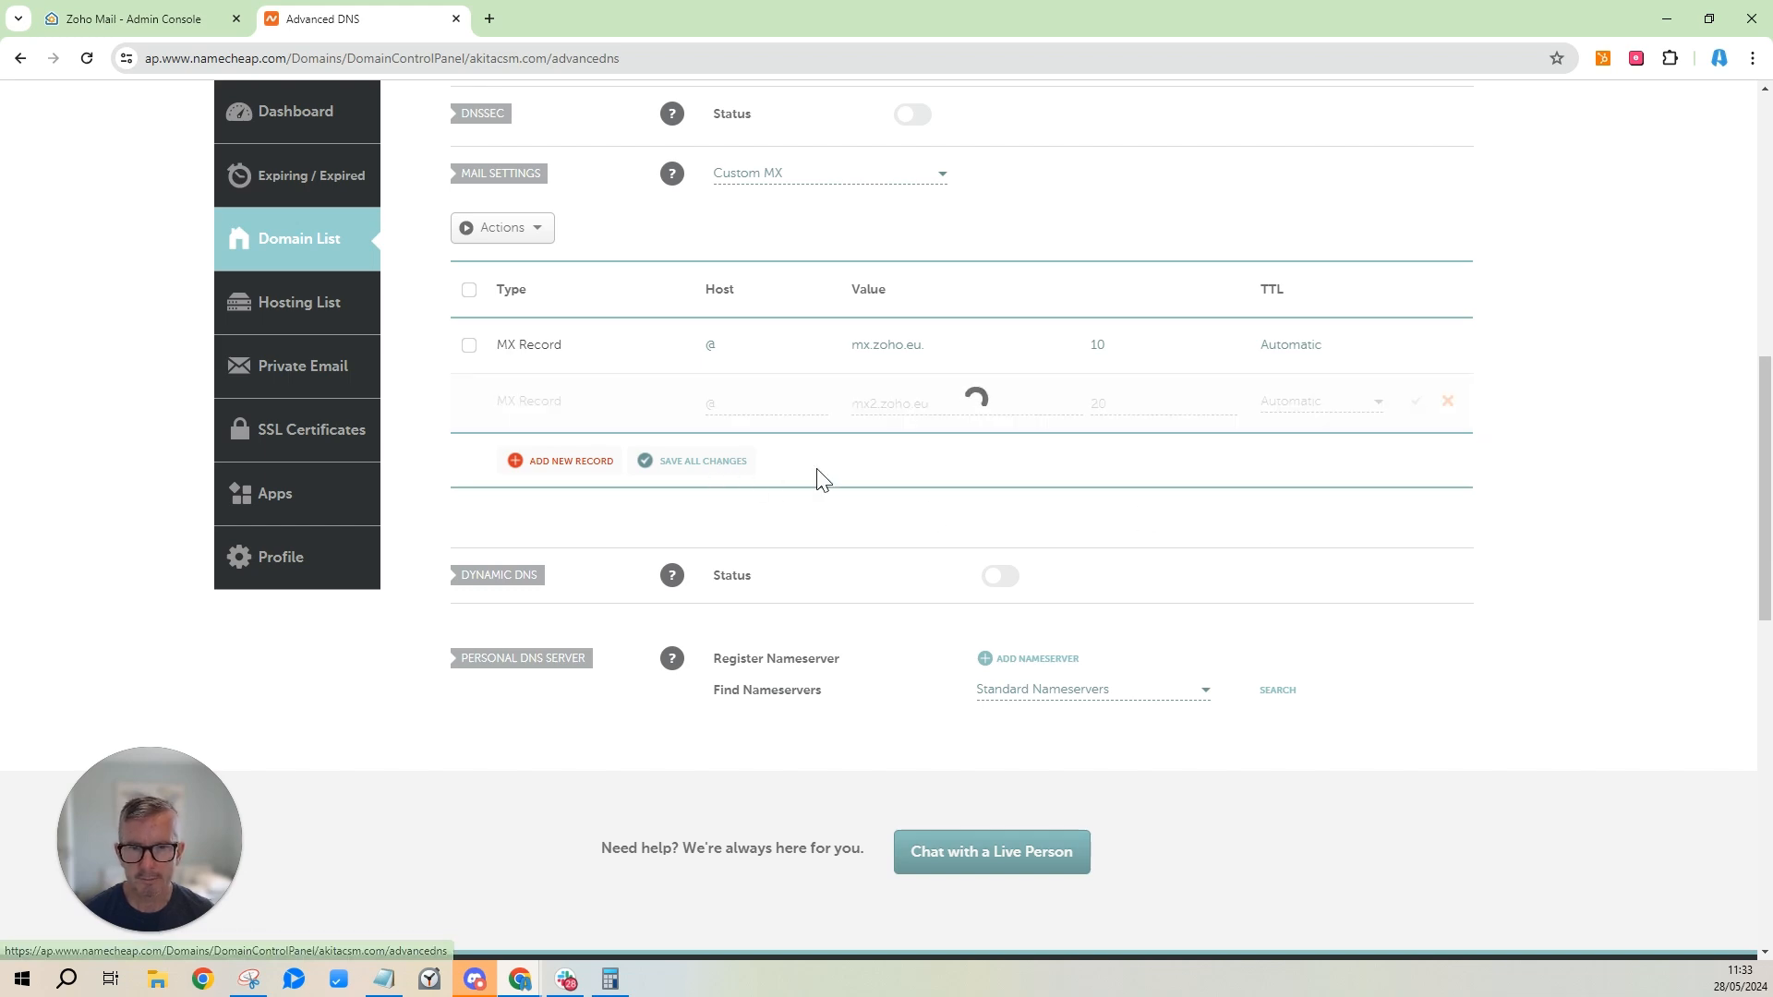
Copy the mx3.zoho.eu address from Zoho's required DNS records.
click(169, 33)
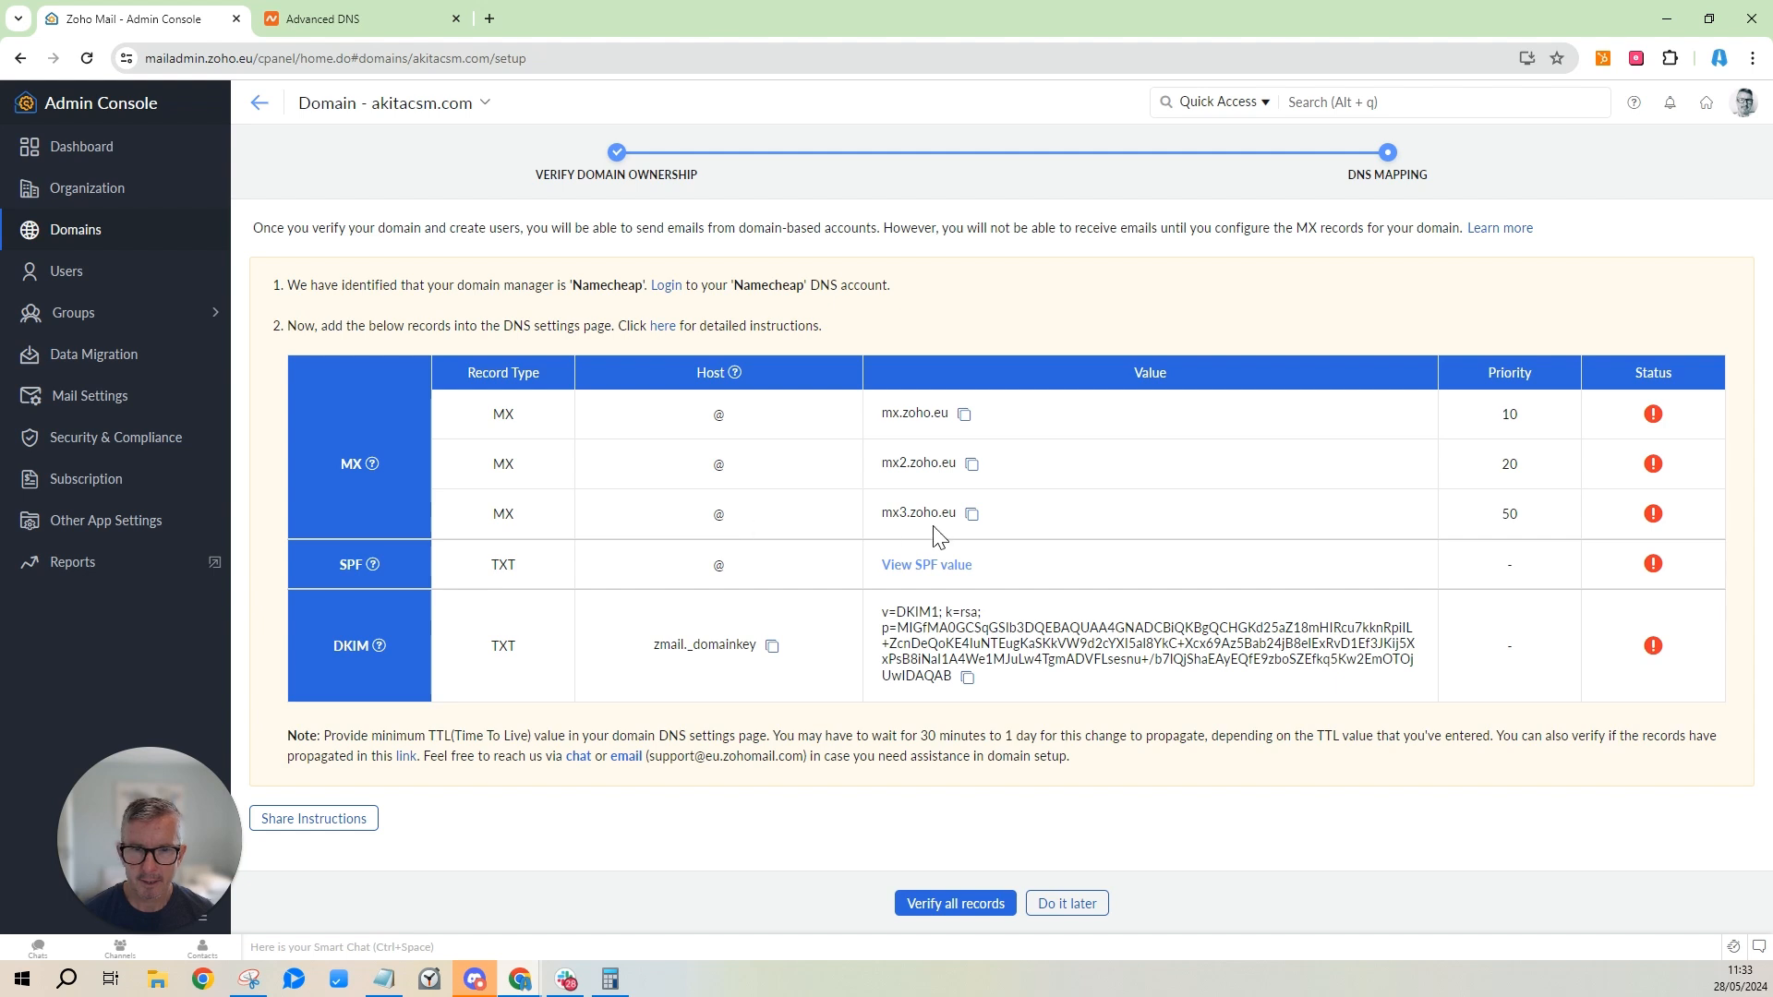
click(974, 517)
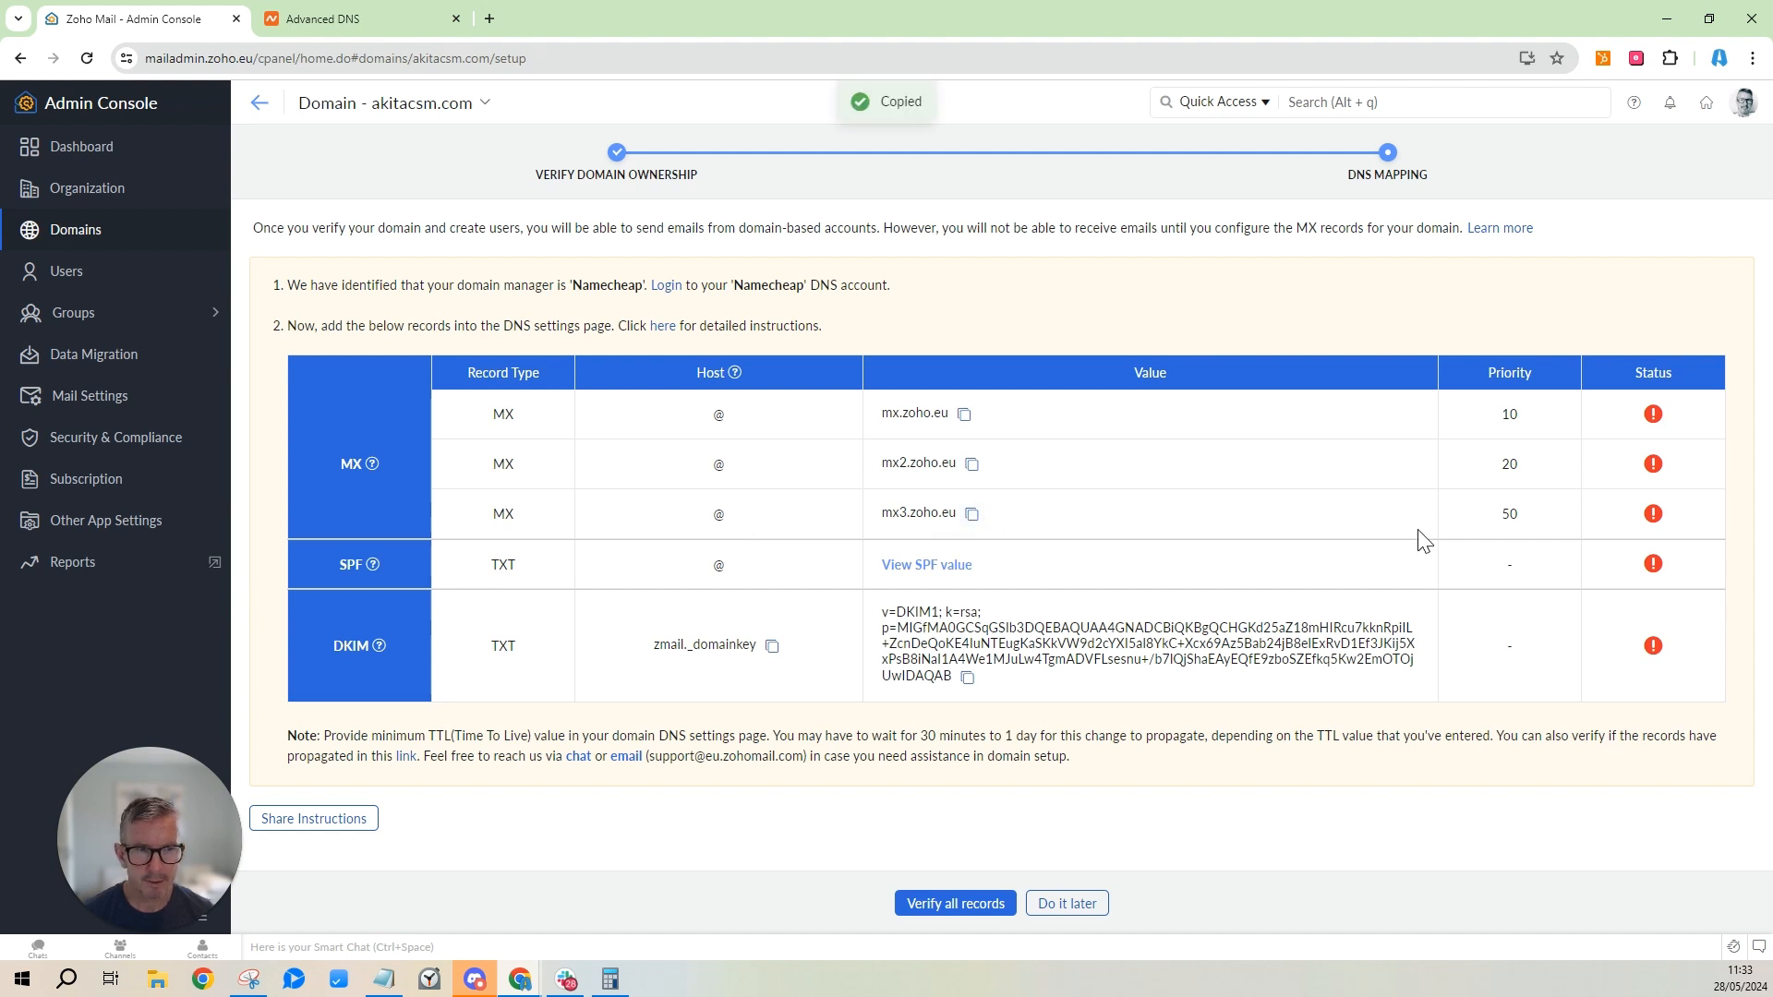
click(389, 29)
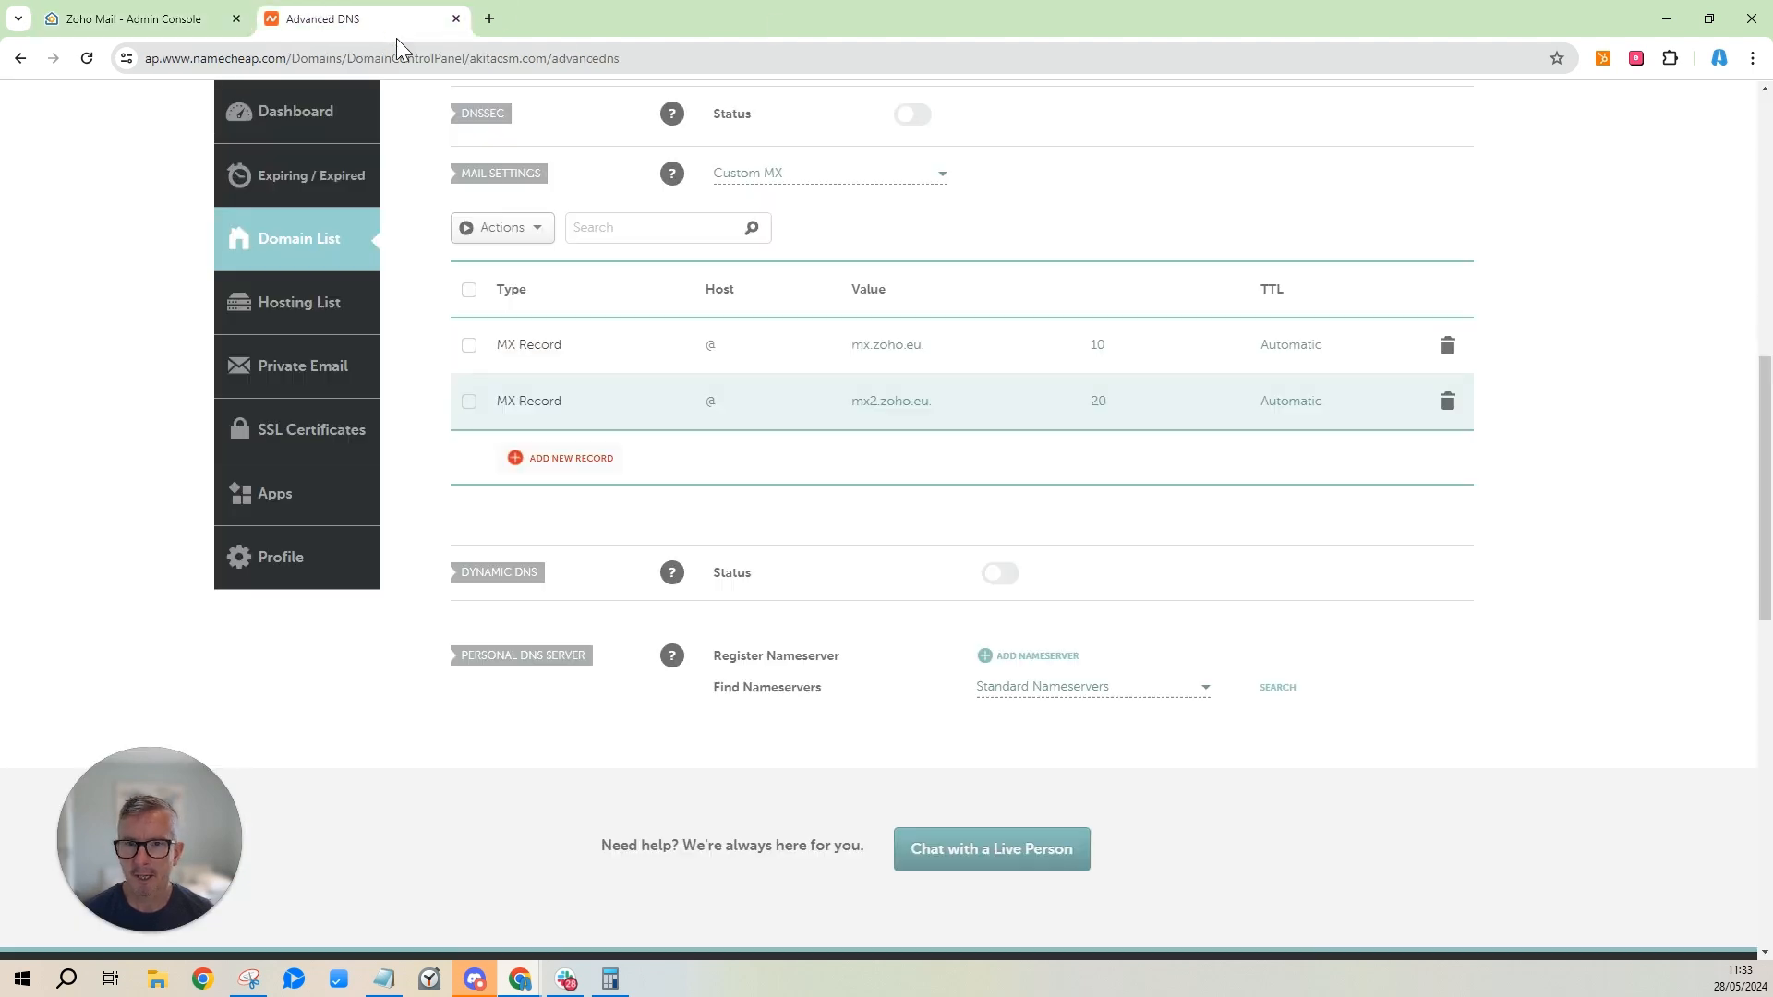
Add and save a new MX record: host @, mail server mx3.zoho.eu, priority 50.
click(577, 459)
scroll(584, 462, down, 1)
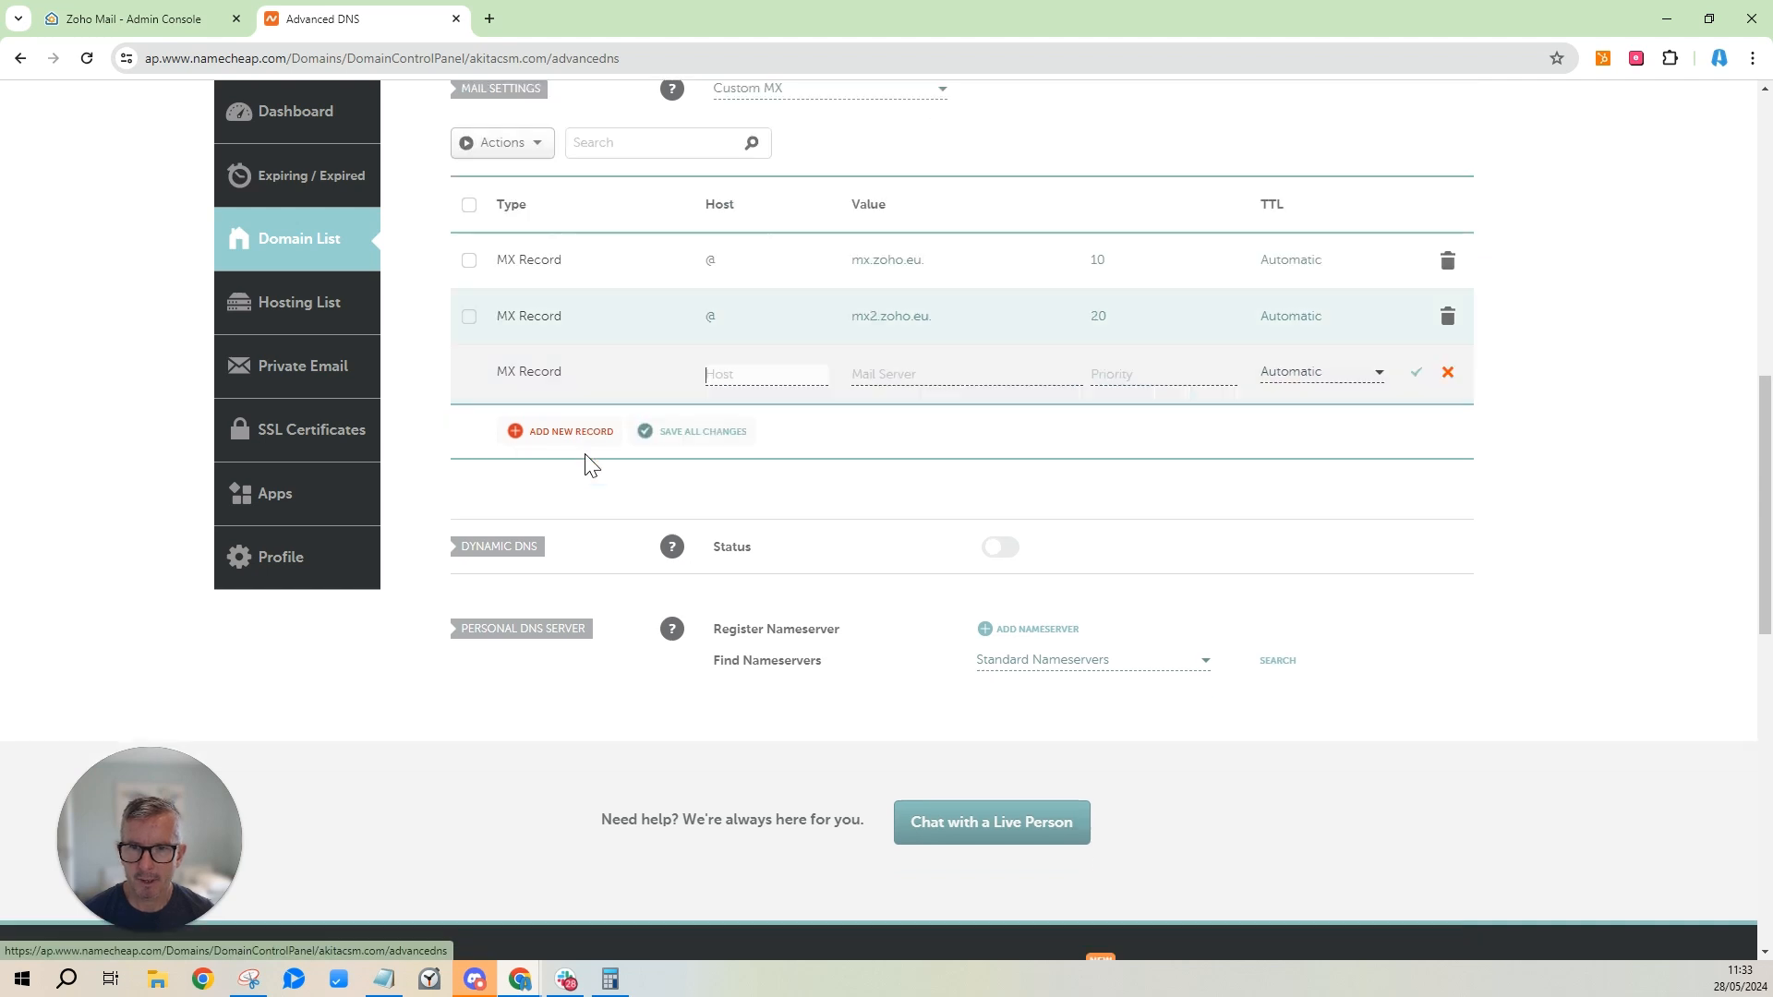
click(709, 378)
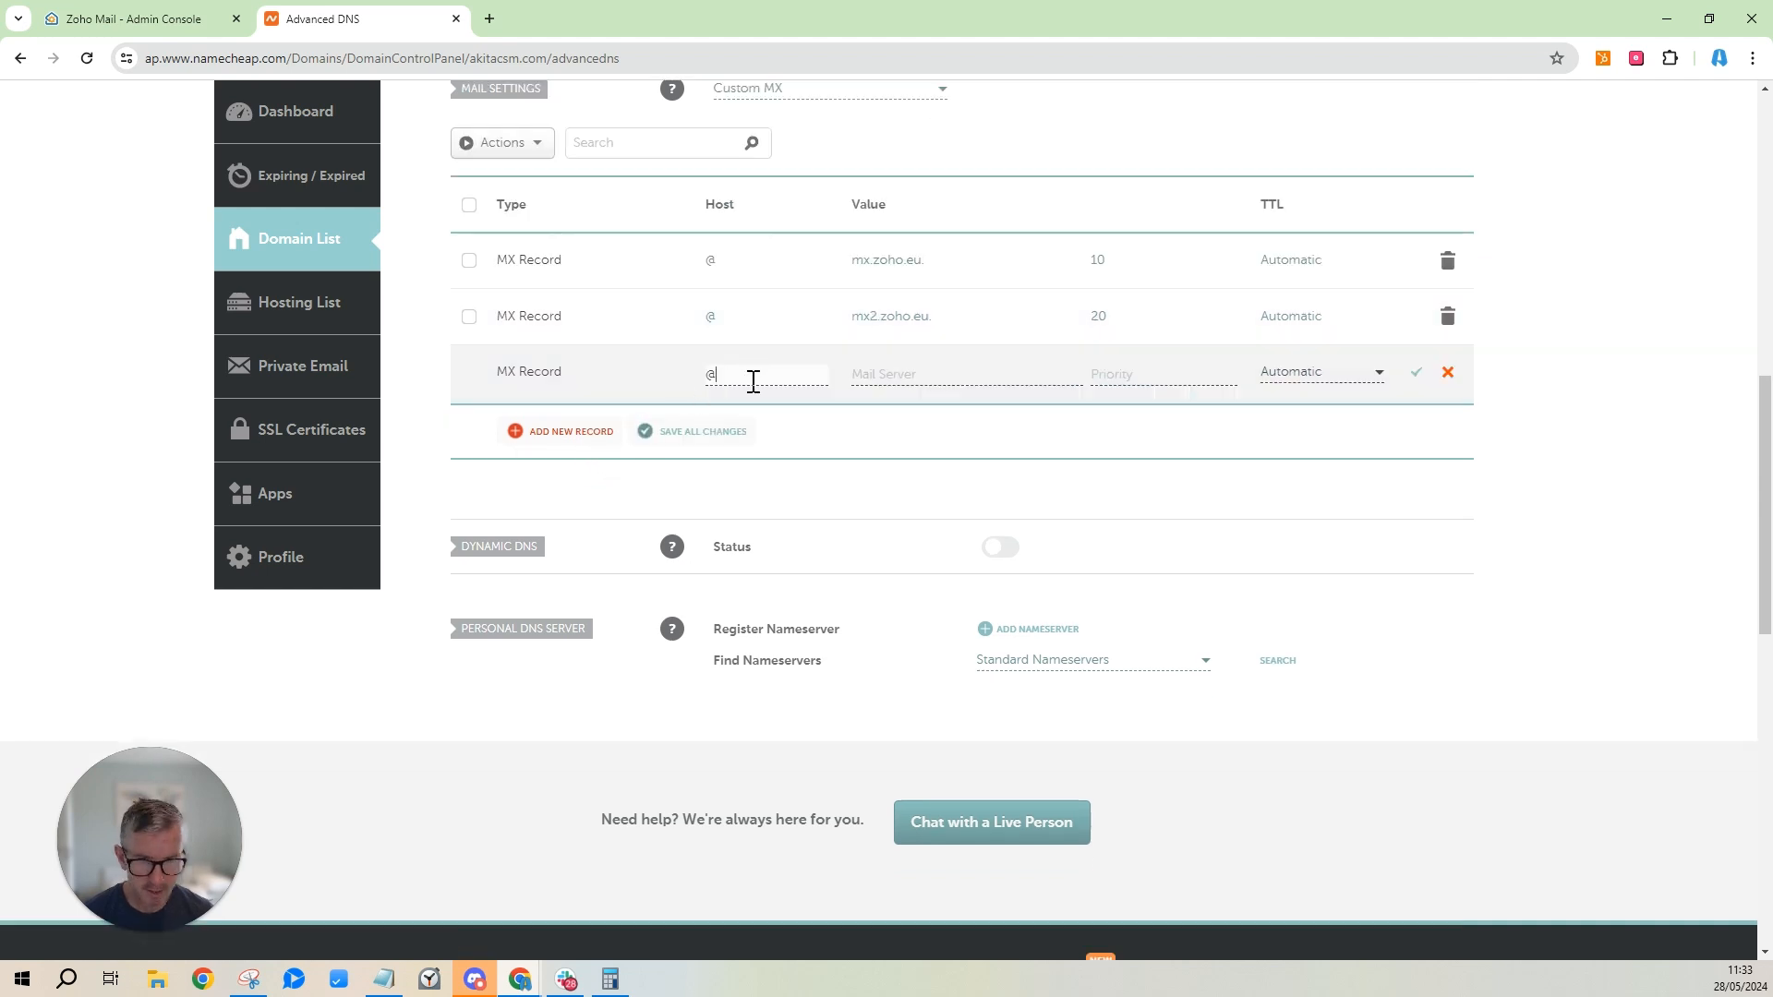
click(882, 379)
key(ctrl+v)
click(1145, 373)
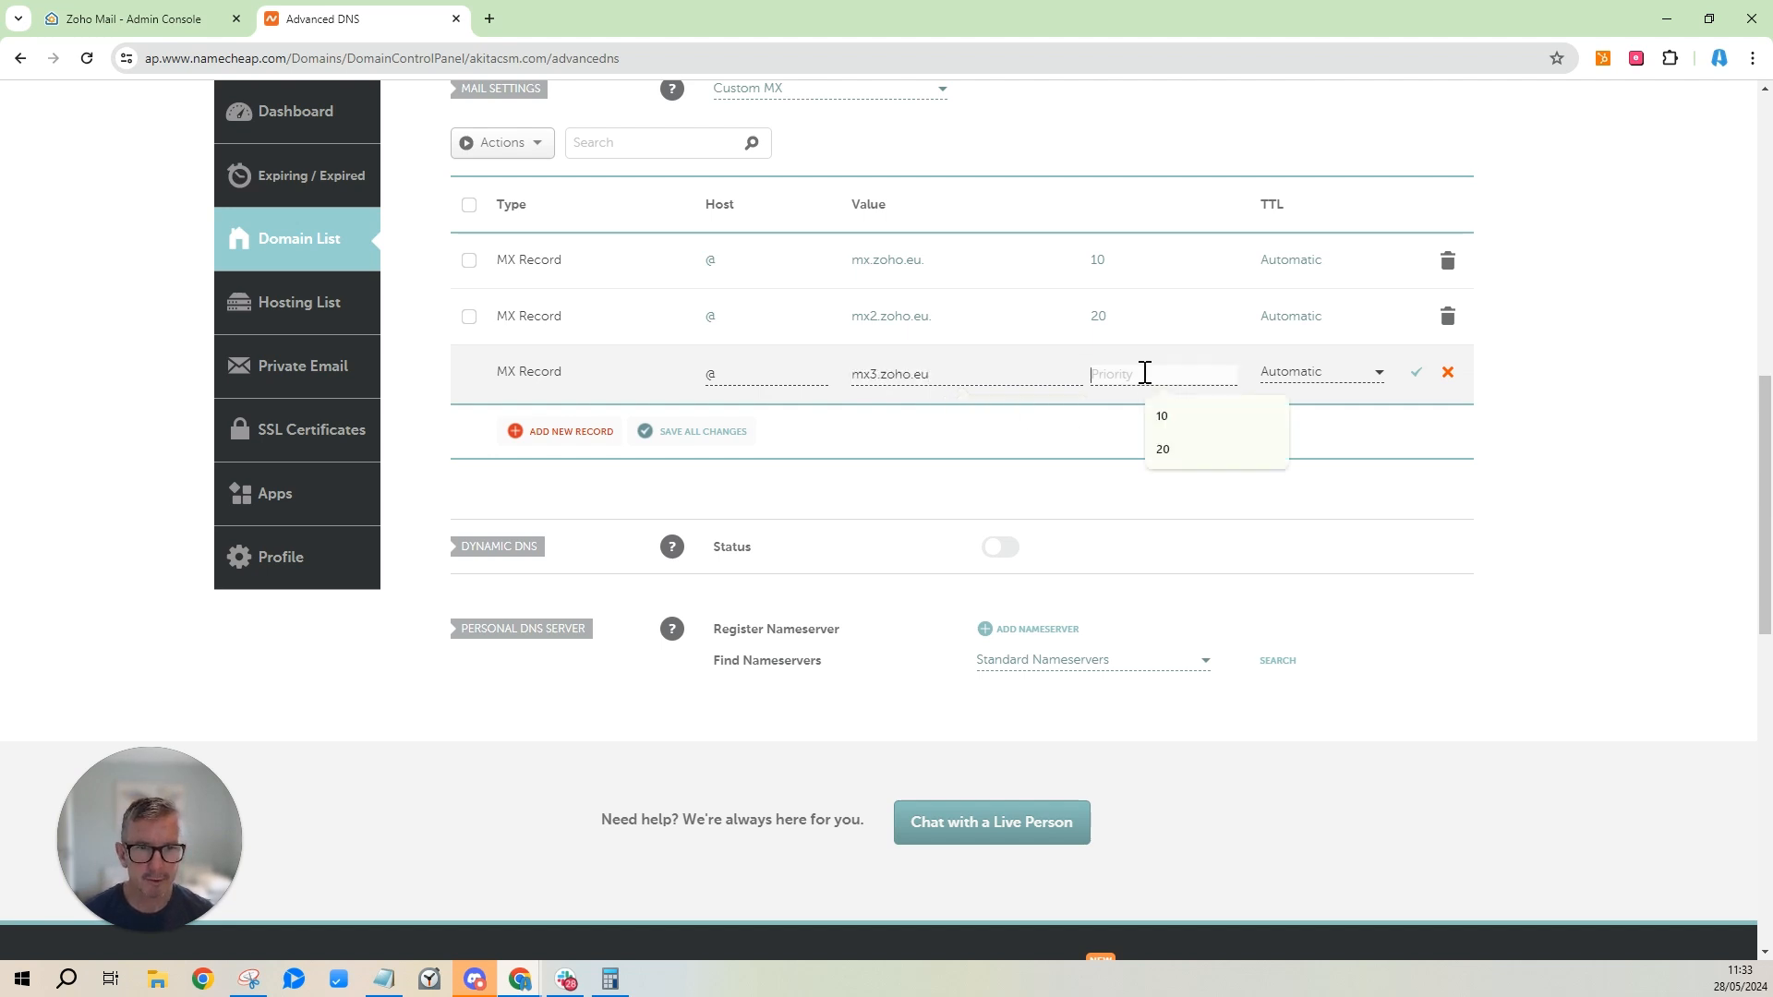
text(50)
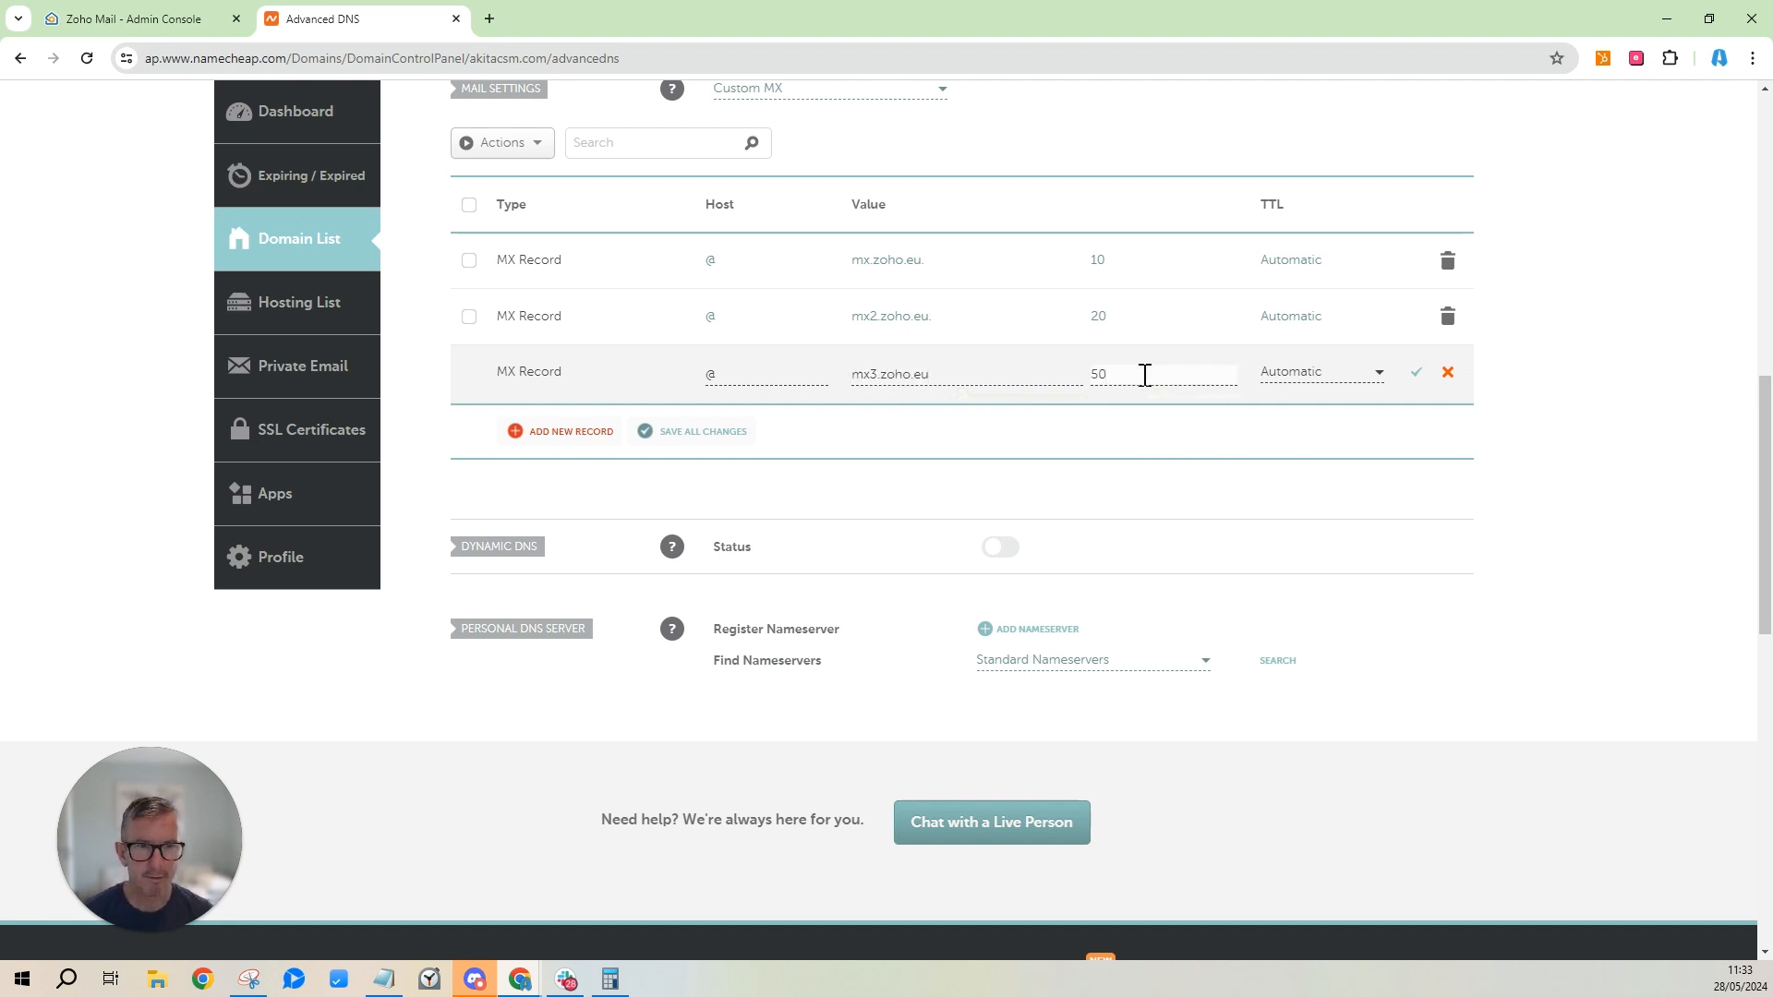
click(656, 443)
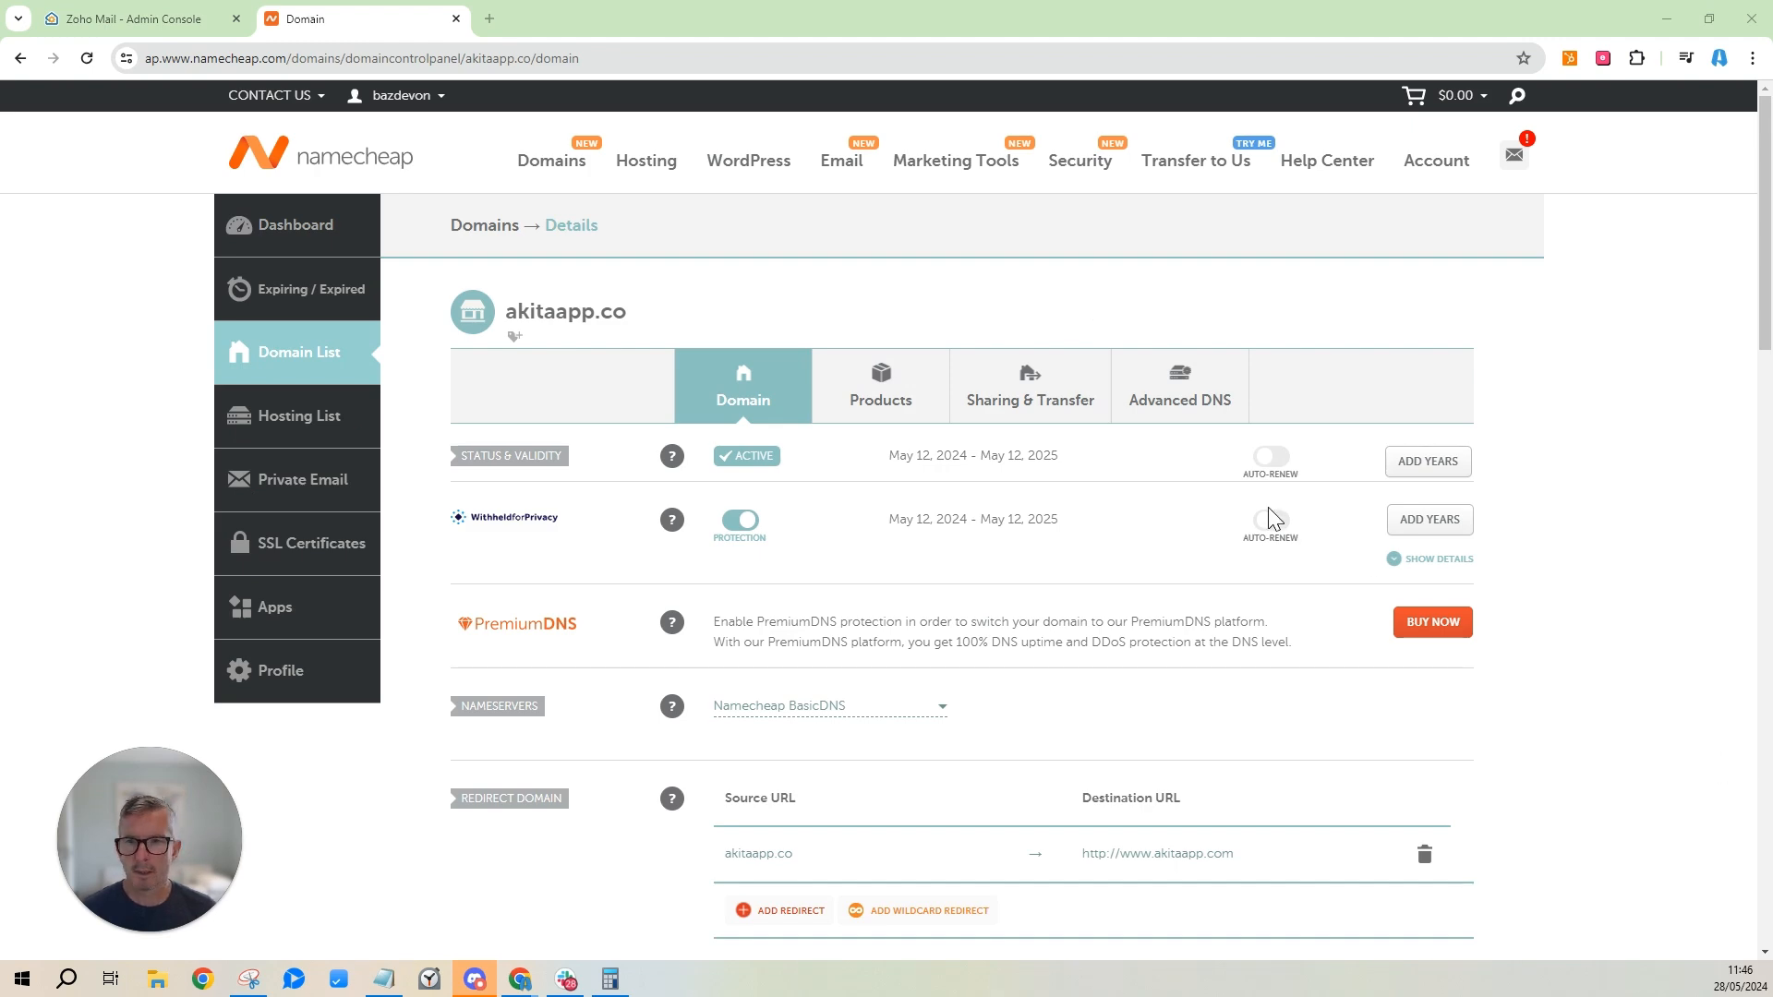
Switch back to the Zoho Mail Admin Console and its Domains list.
click(164, 24)
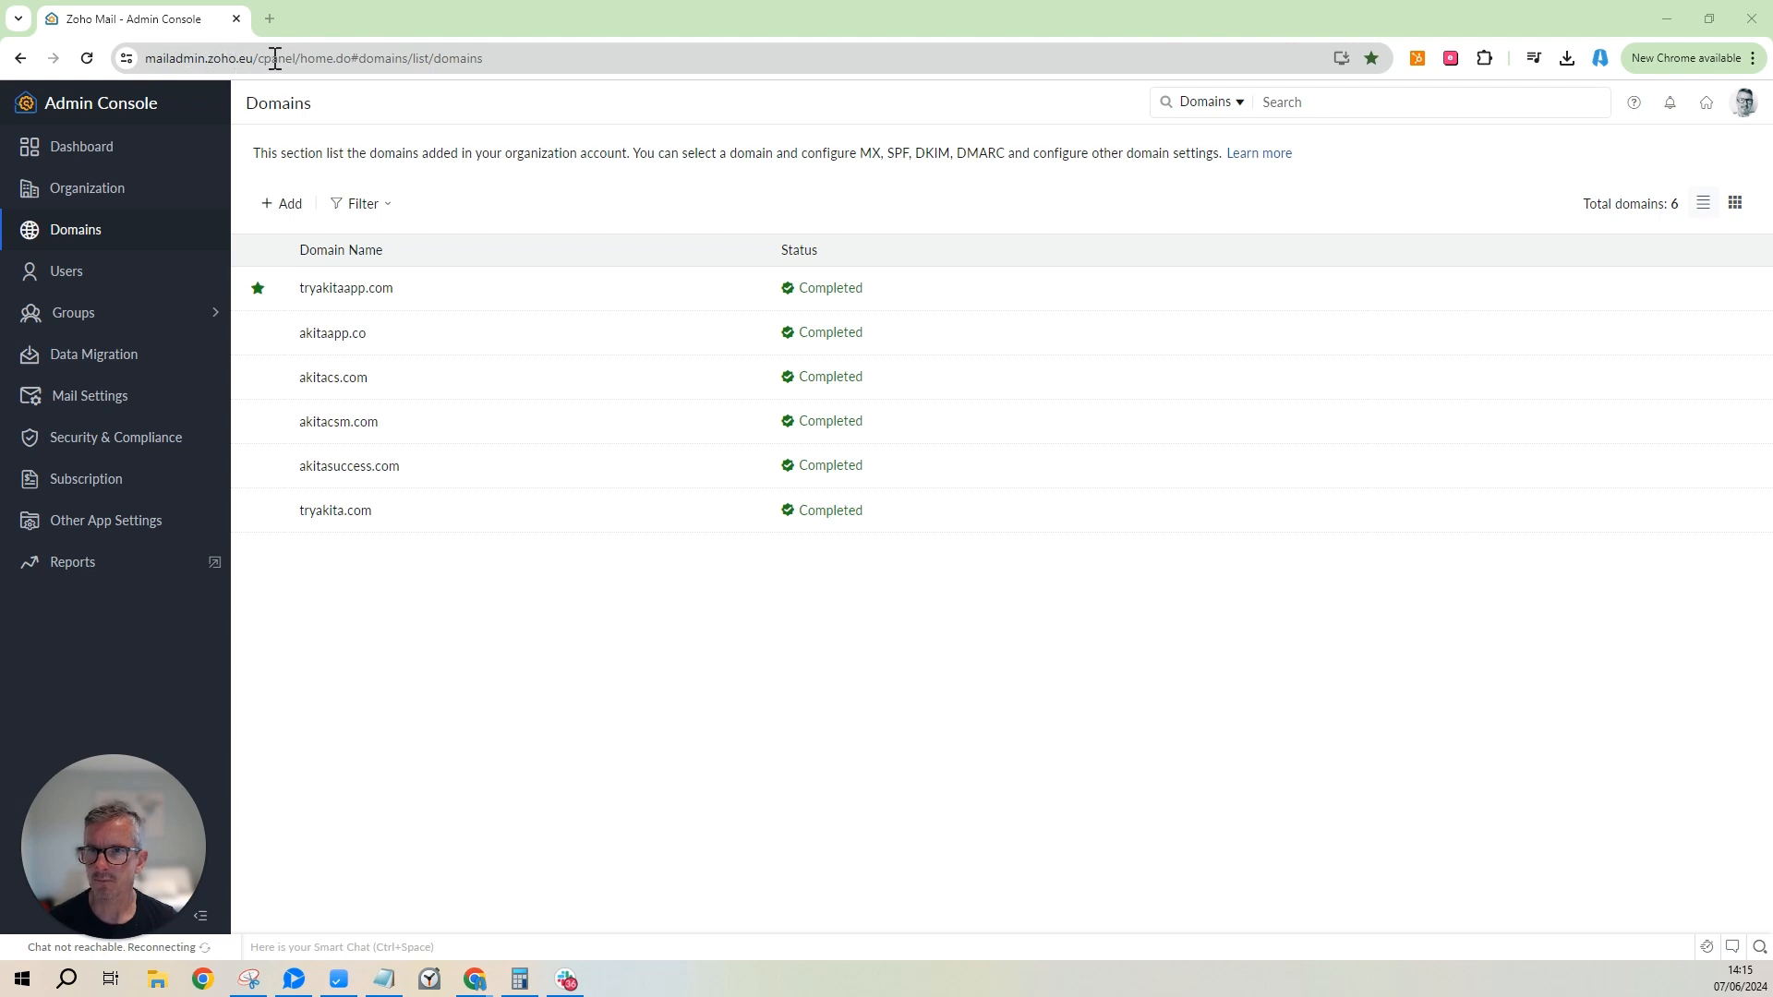
Make the browser fullscreen and open akitacsm.com's Email Configuration MX records page.
mouse_move(301, 58)
mouse_down()
mouse_move(148, 65)
mouse_move(290, 60)
mouse_up()
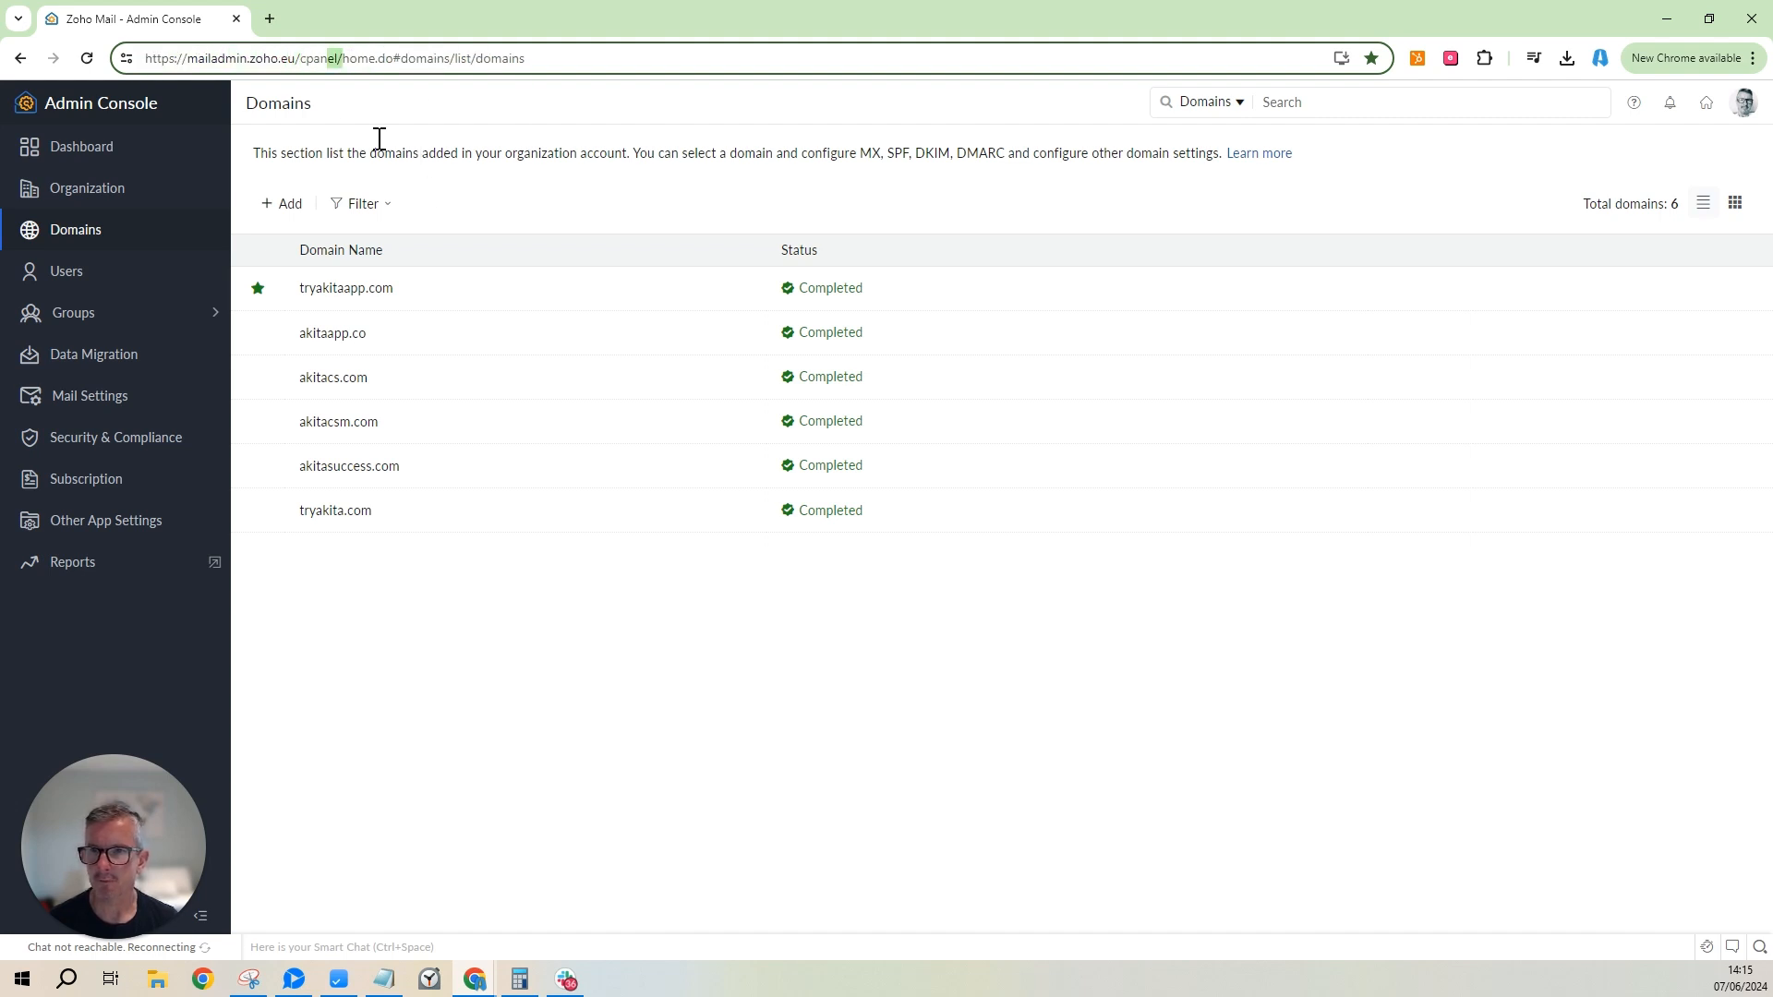
click(1752, 58)
click(1748, 460)
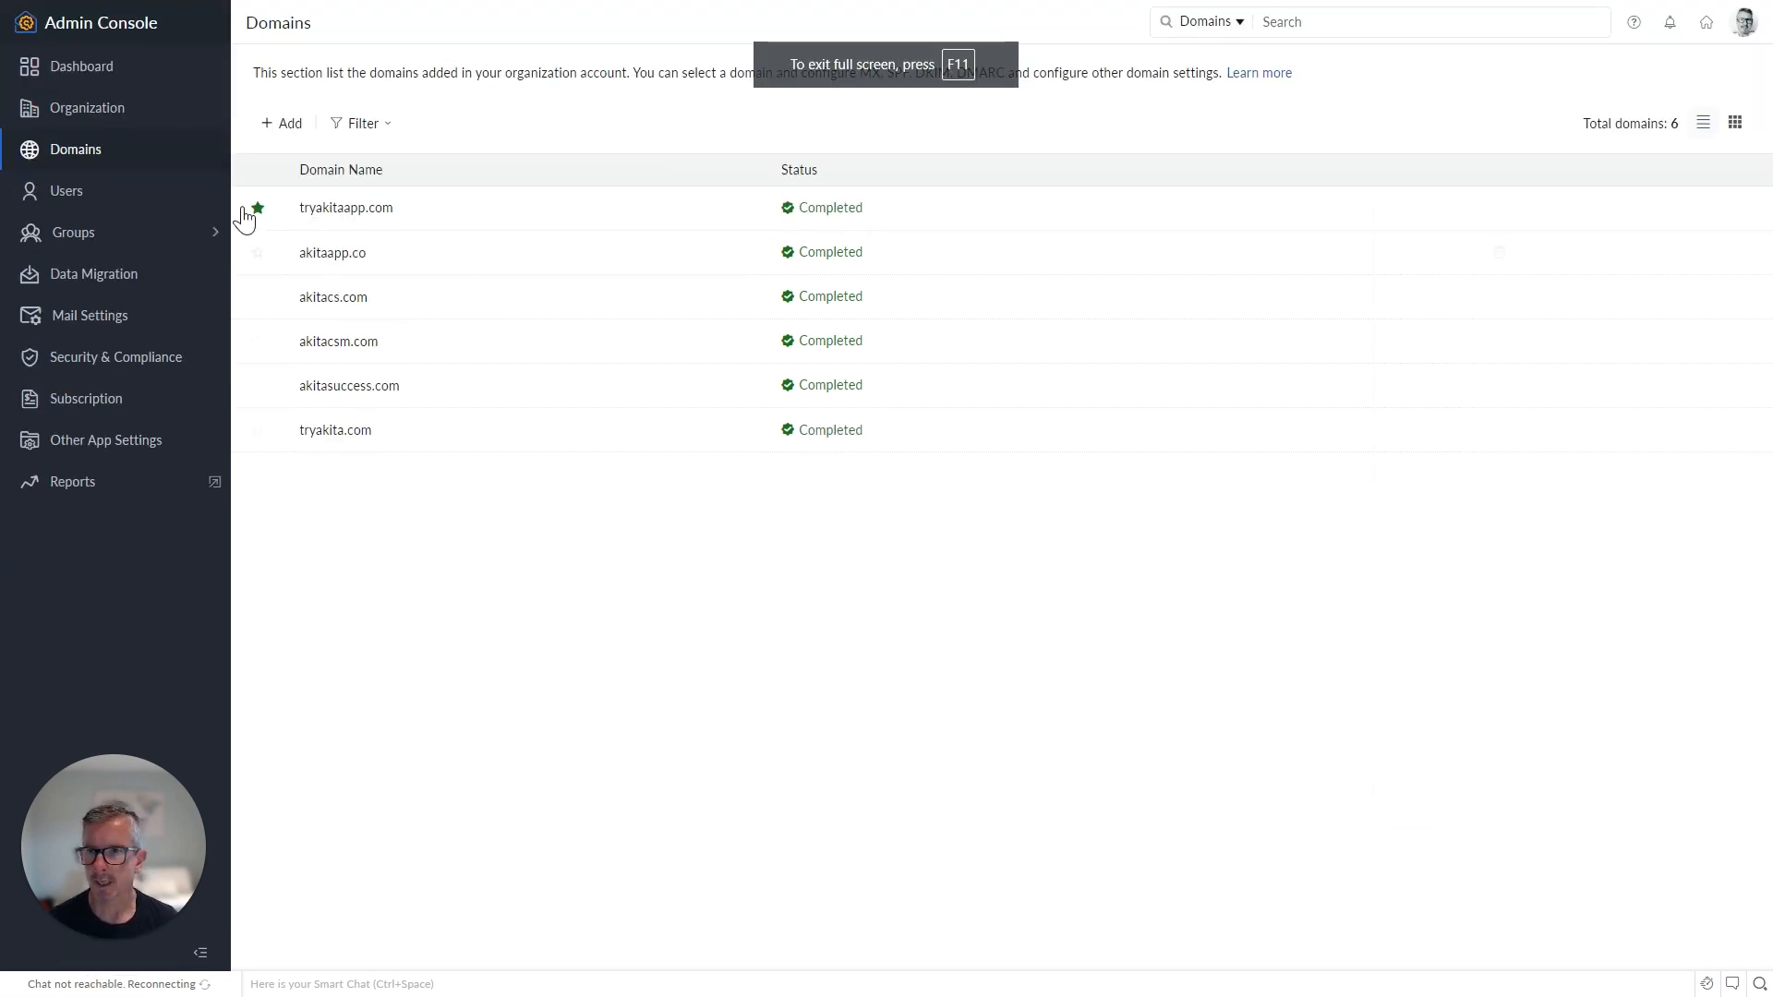
click(354, 347)
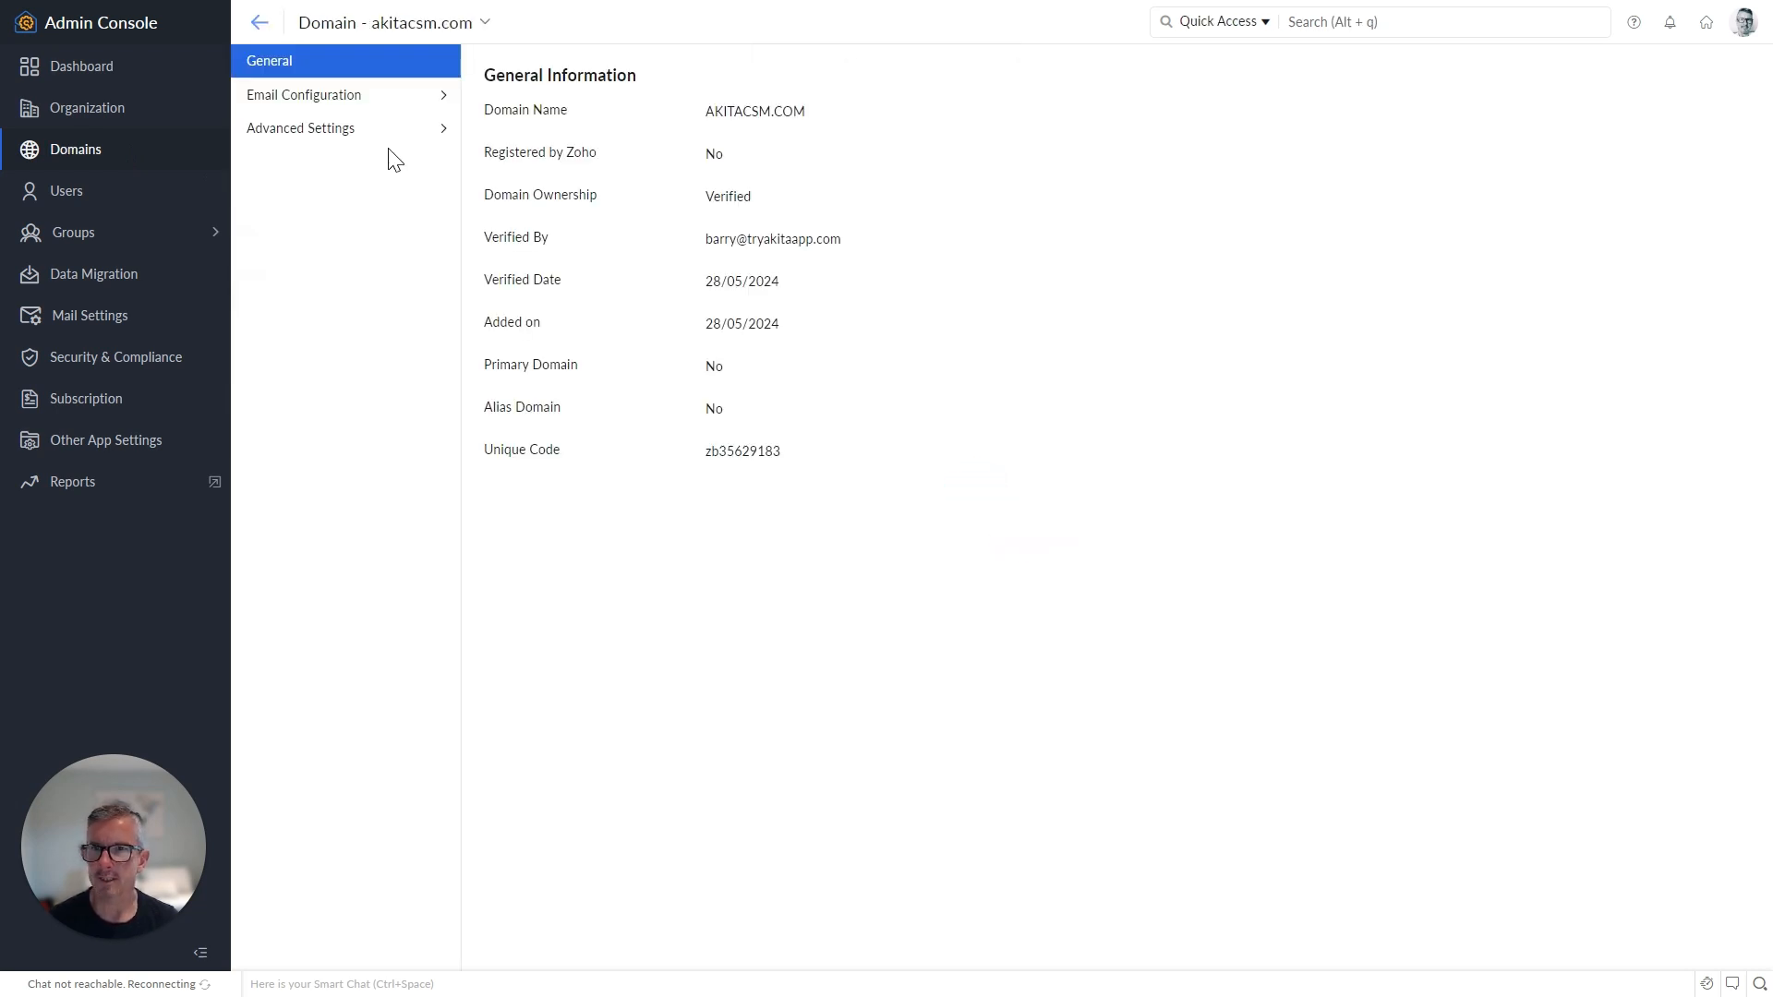
click(350, 103)
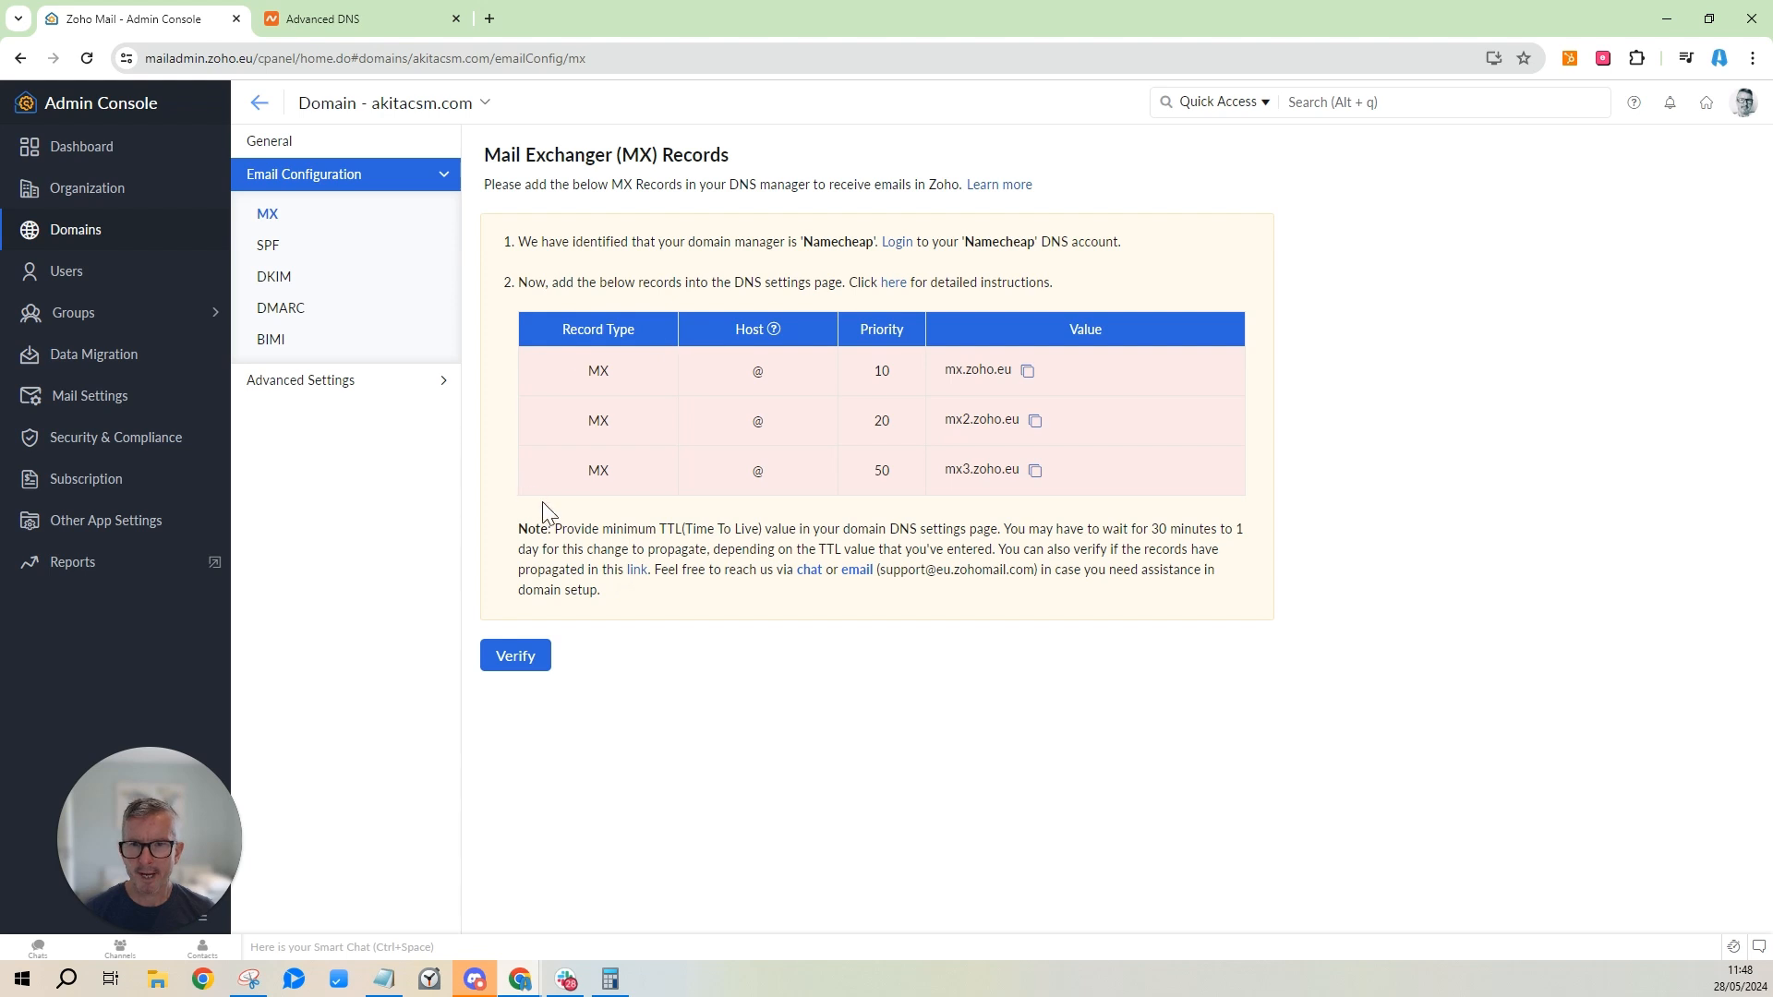
Verify akitacsm.com's MX records so all three Zoho entries are ticked.
click(508, 656)
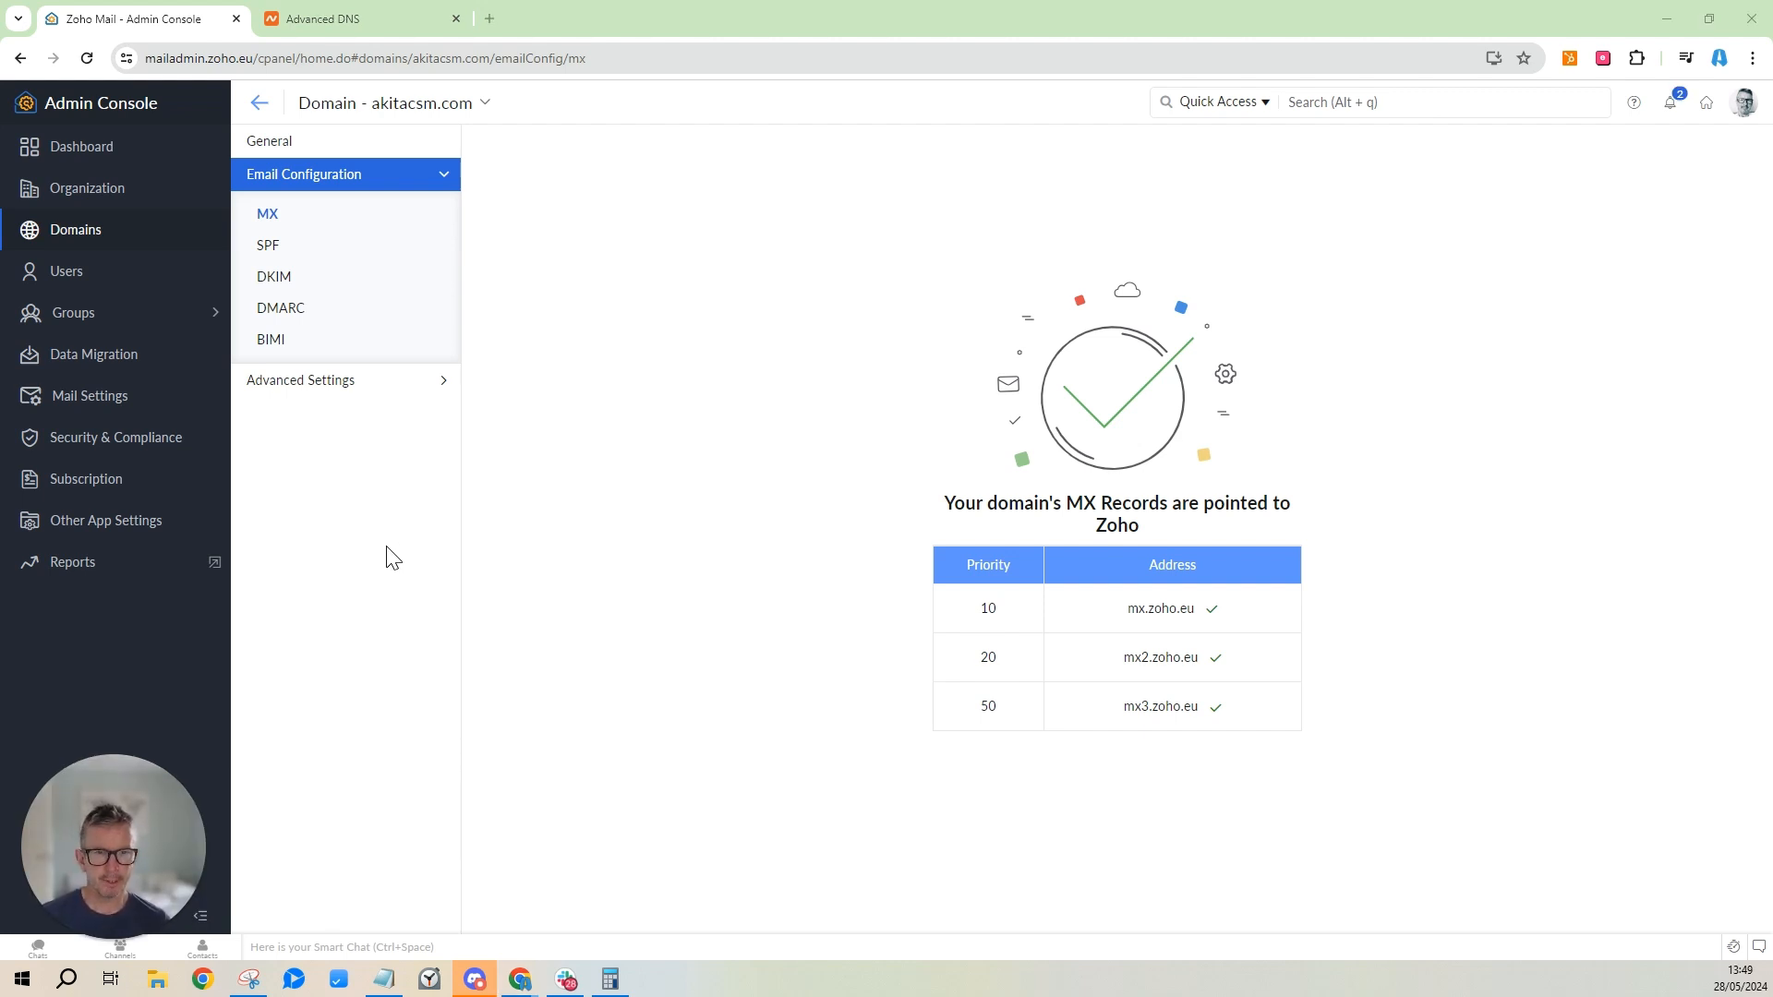
Open Zoho's SPF instructions and start a new TXT record with host @ in Namecheap.
click(269, 250)
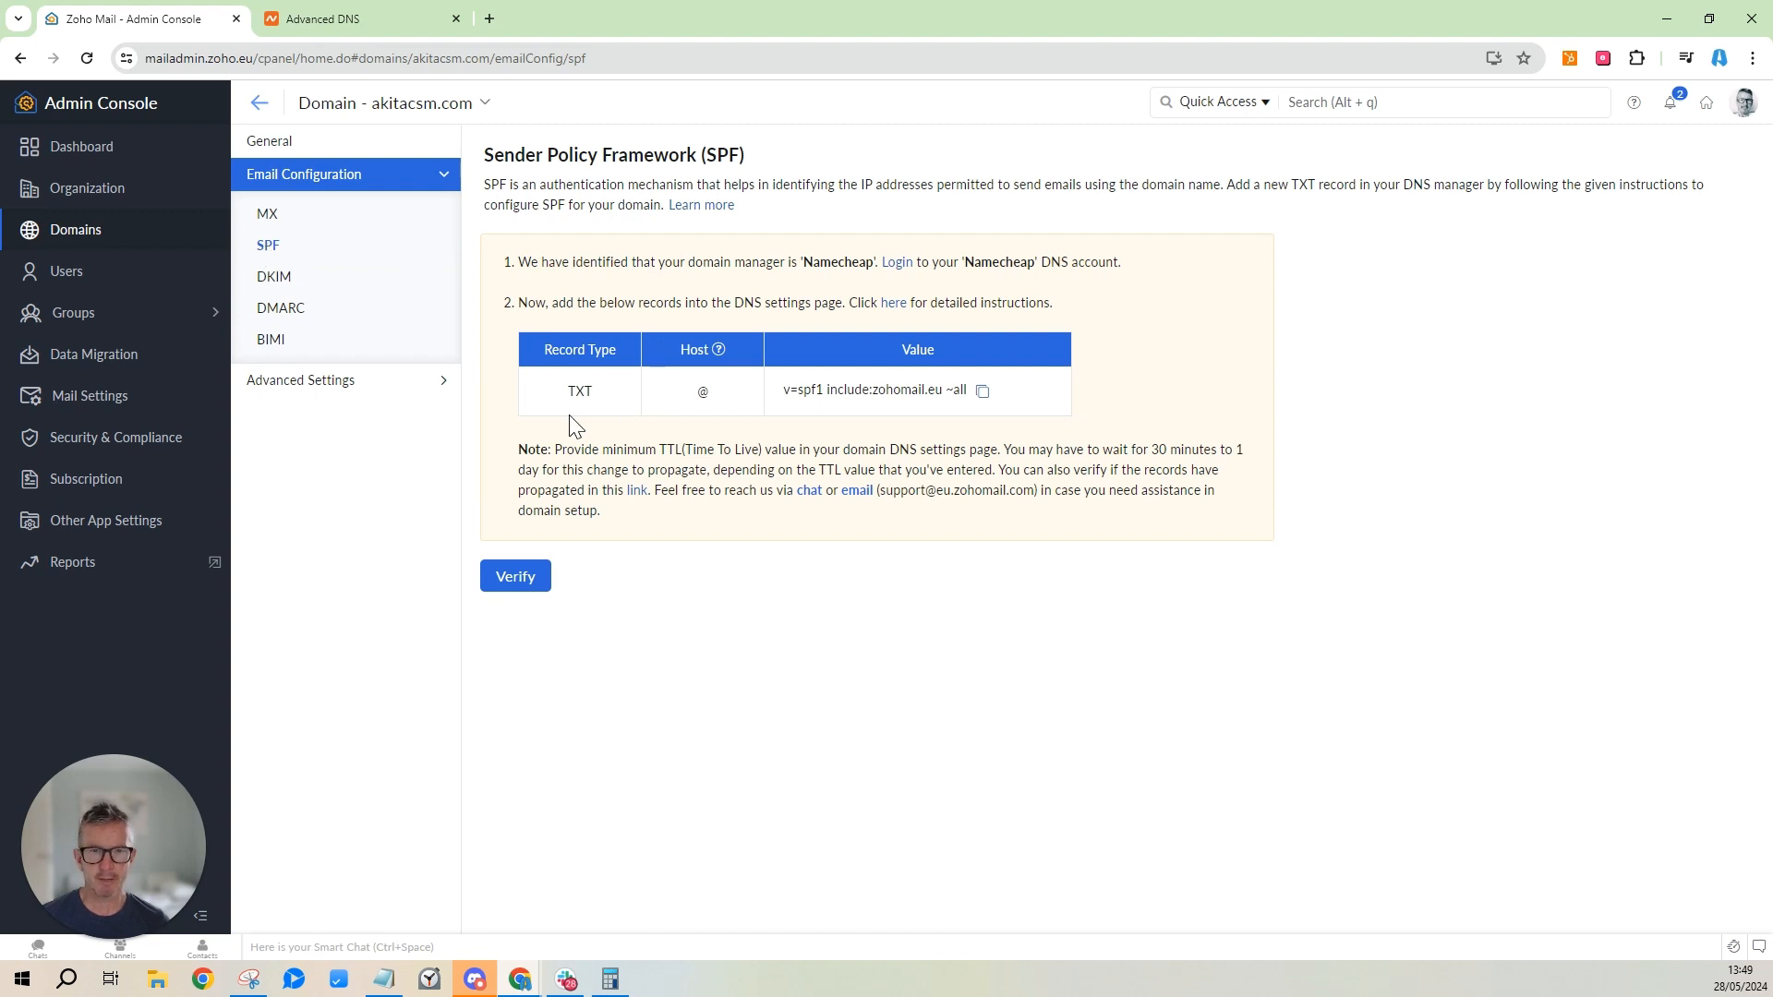
click(351, 33)
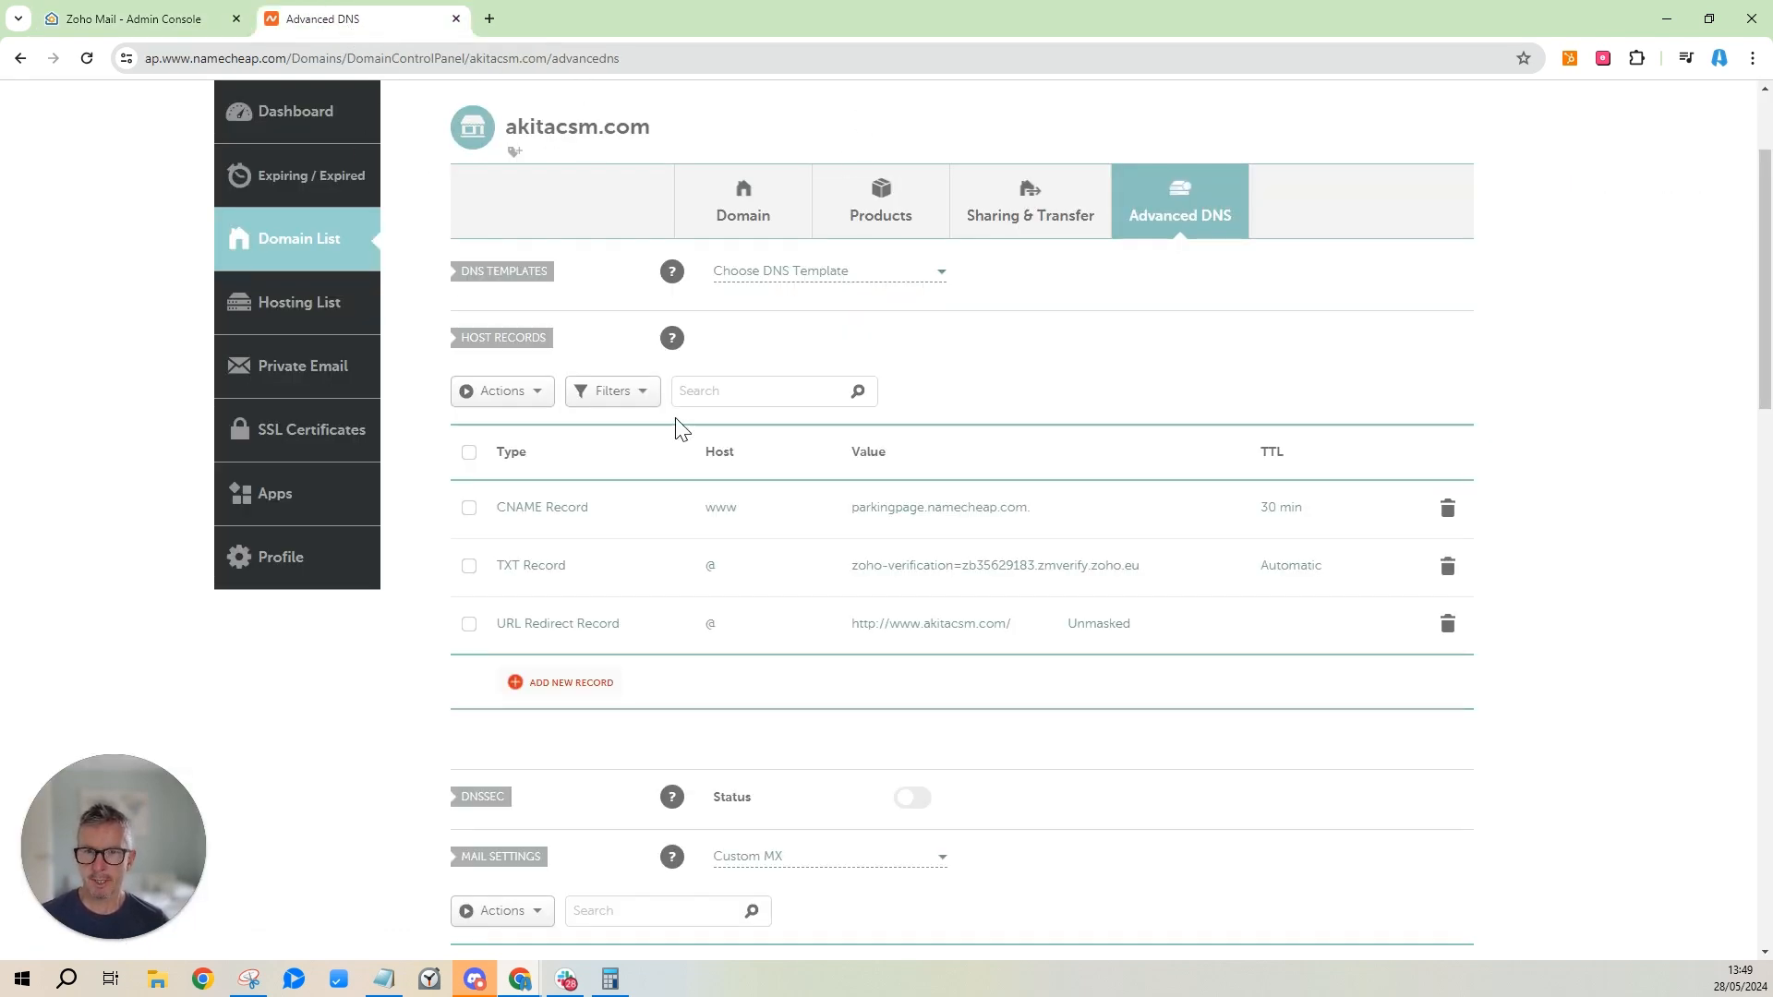
scroll(693, 541, down, 5)
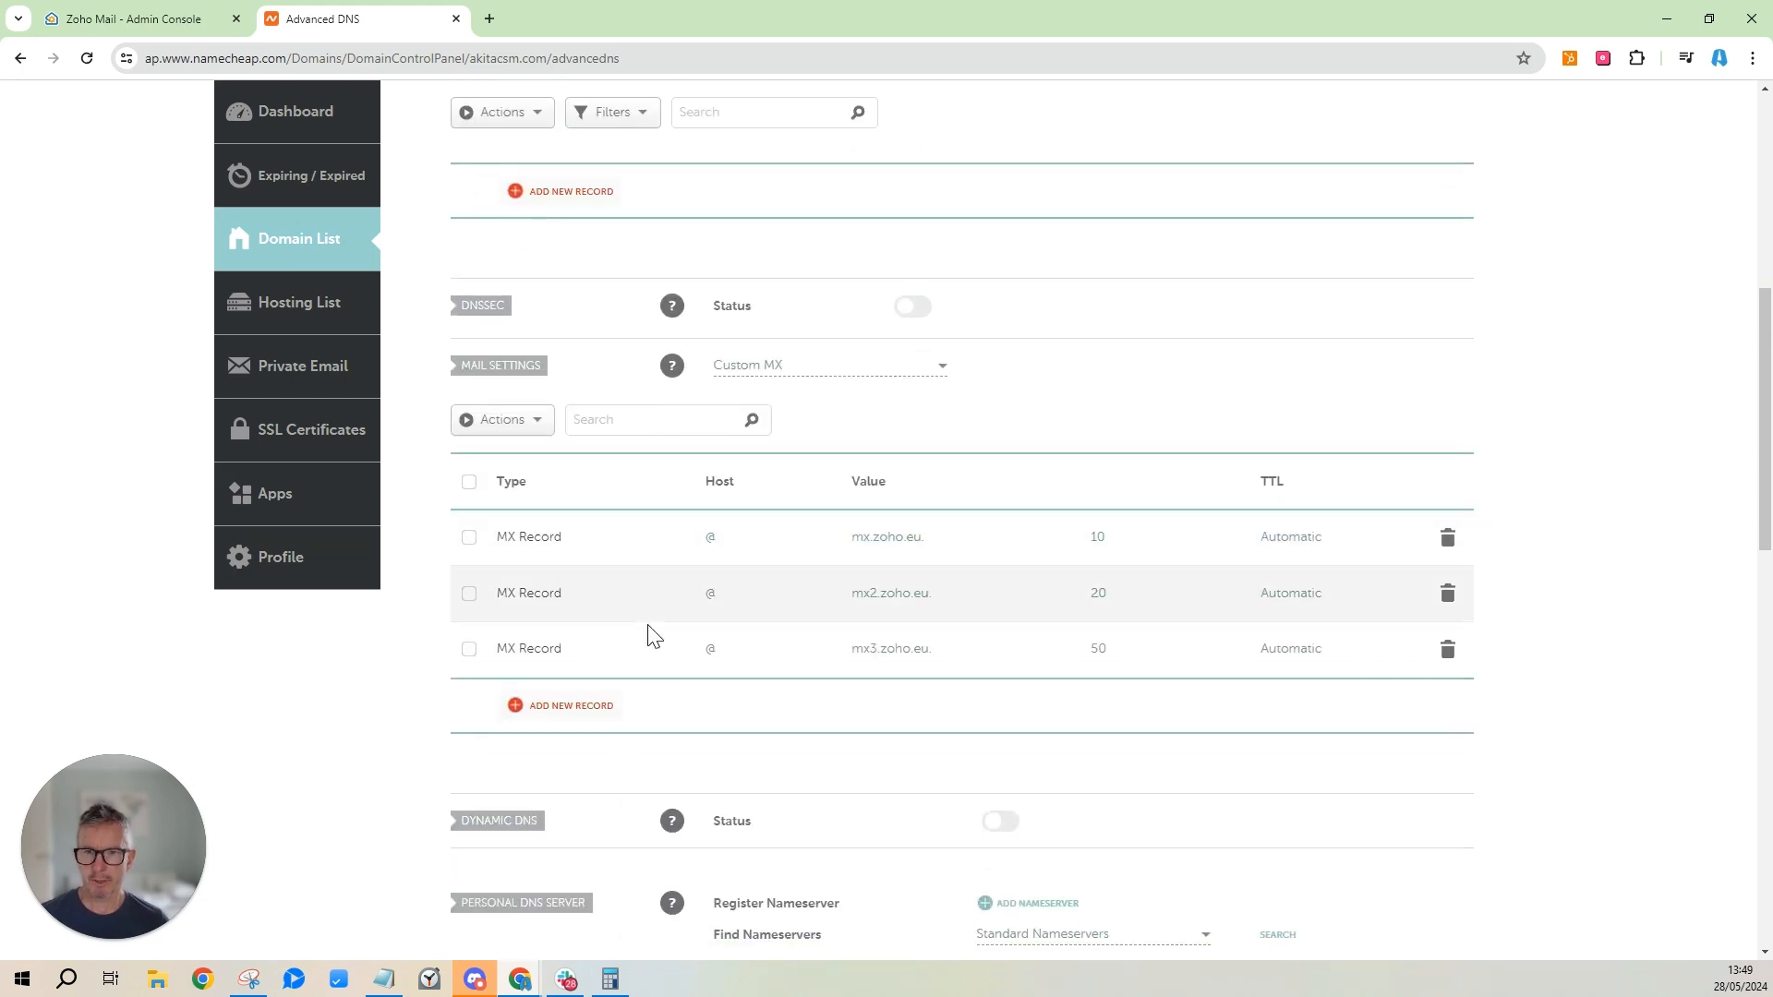
scroll(647, 591, up, 6)
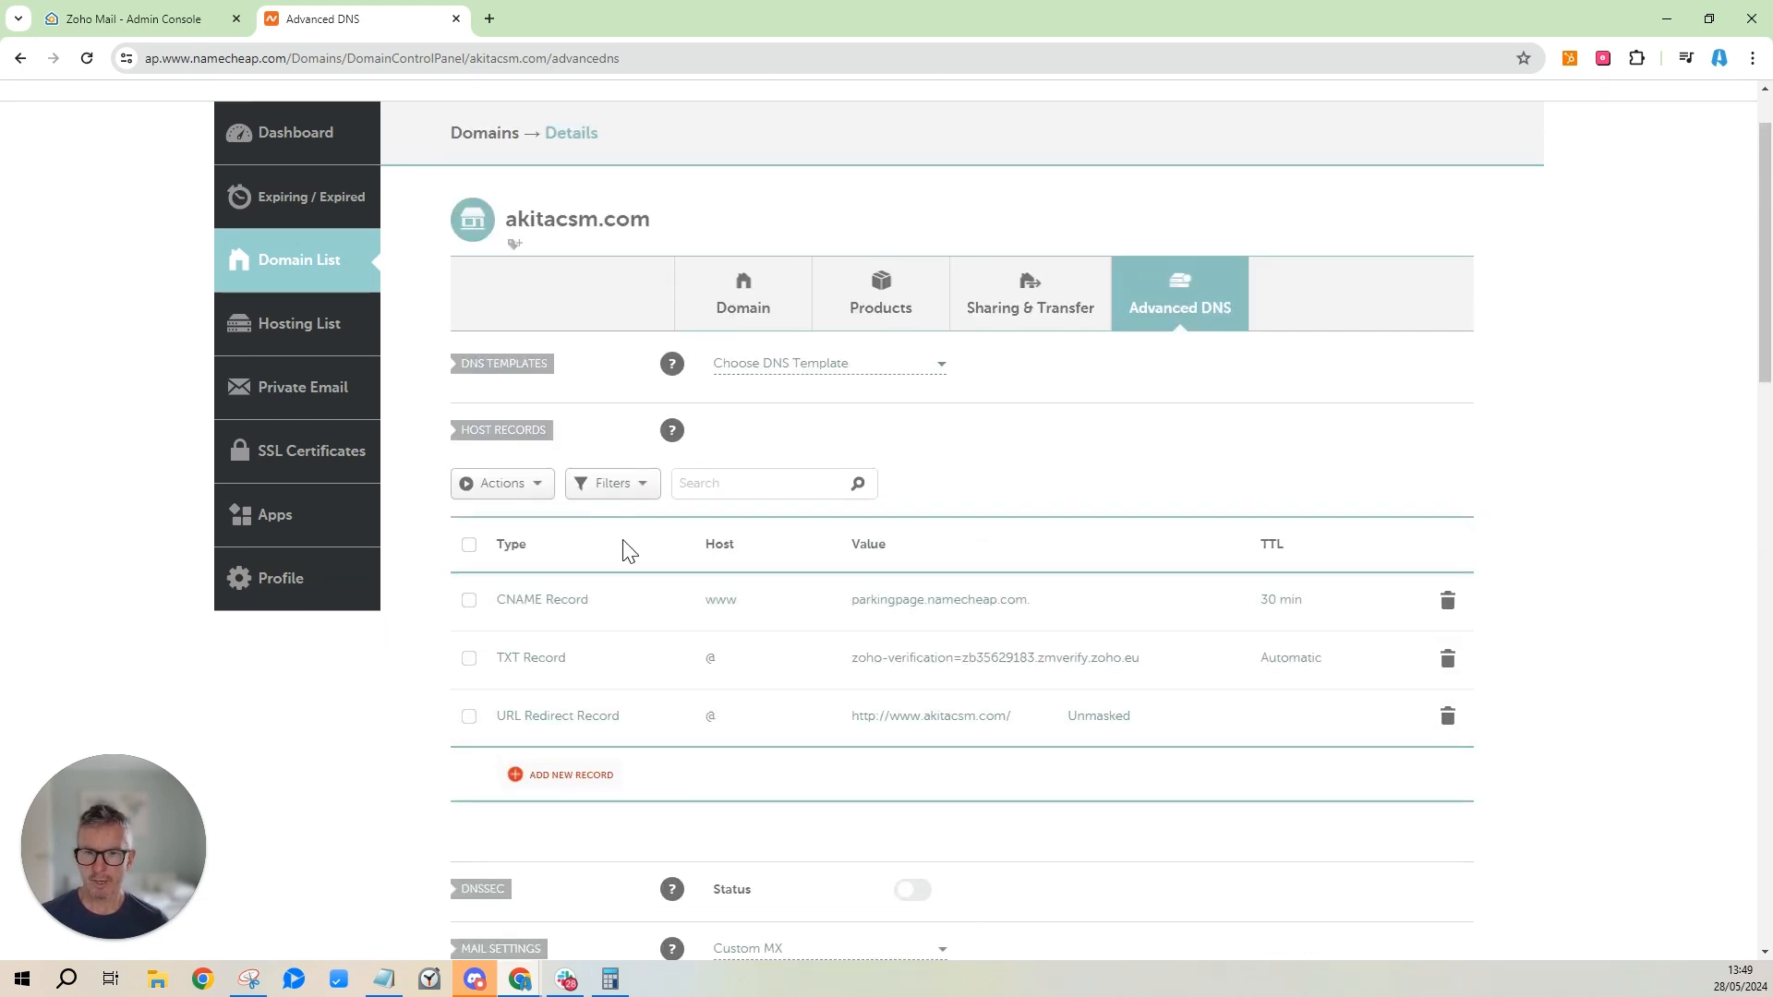
click(571, 775)
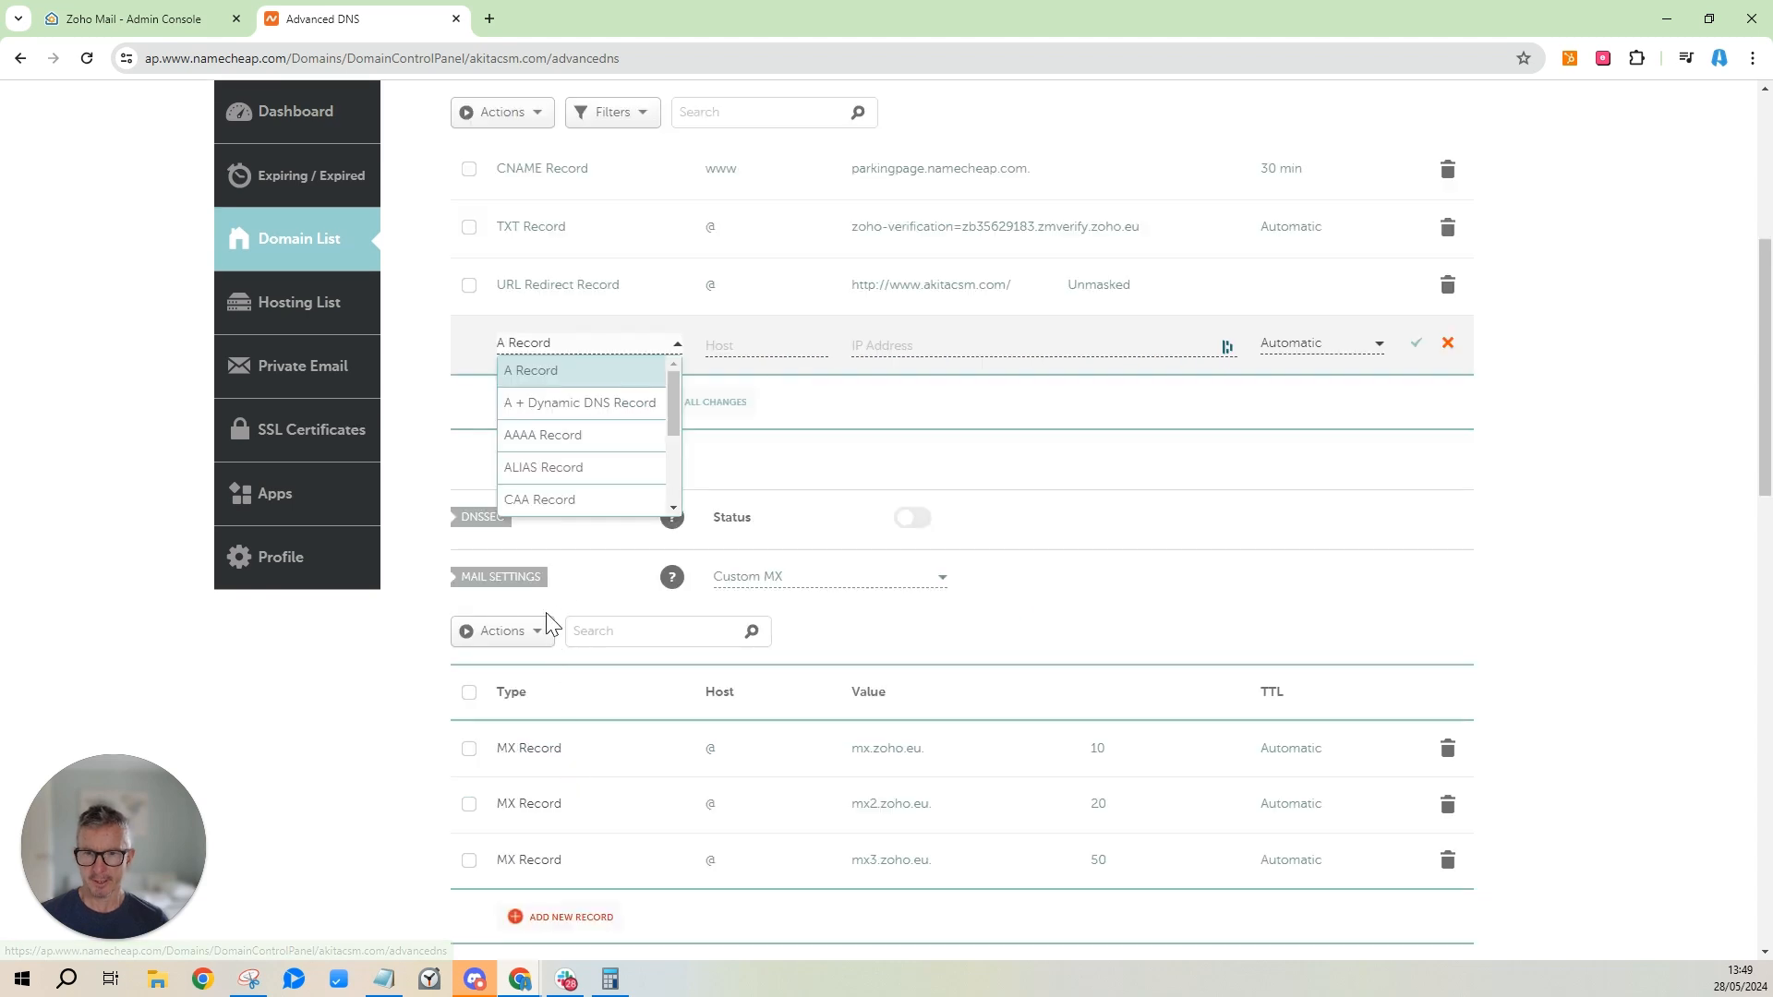
scroll(673, 480, down, 1)
scroll(672, 484, down, 2)
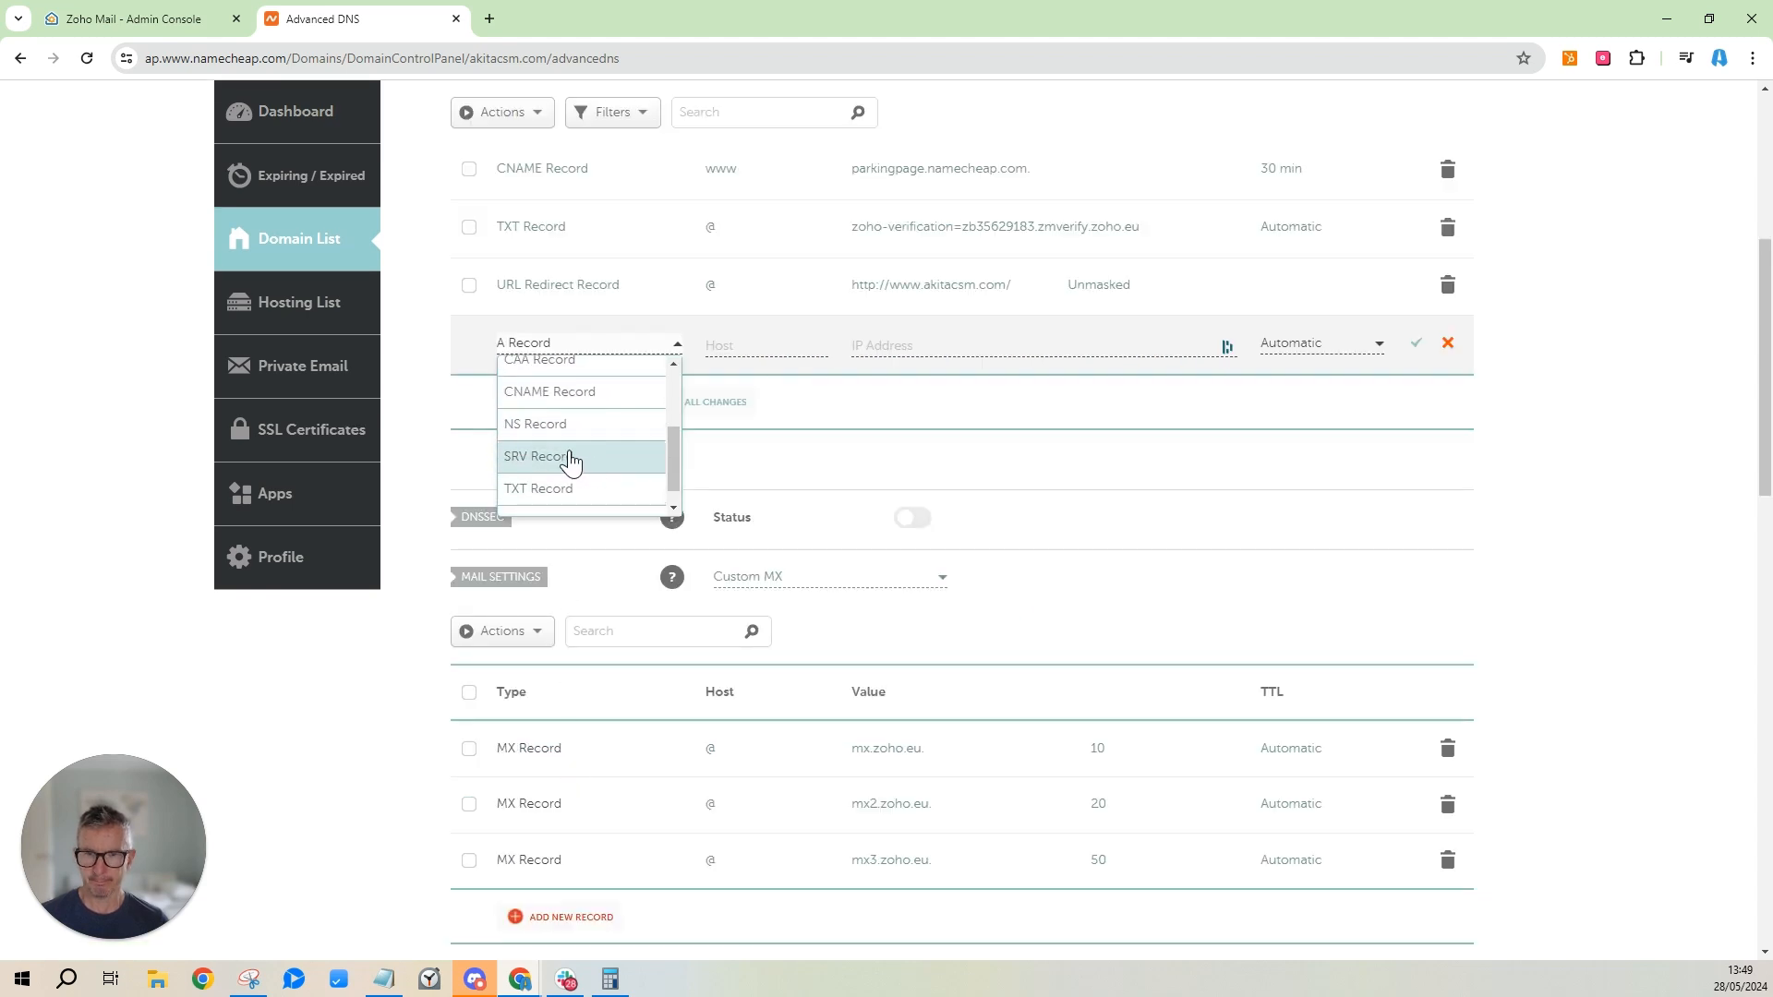
click(535, 489)
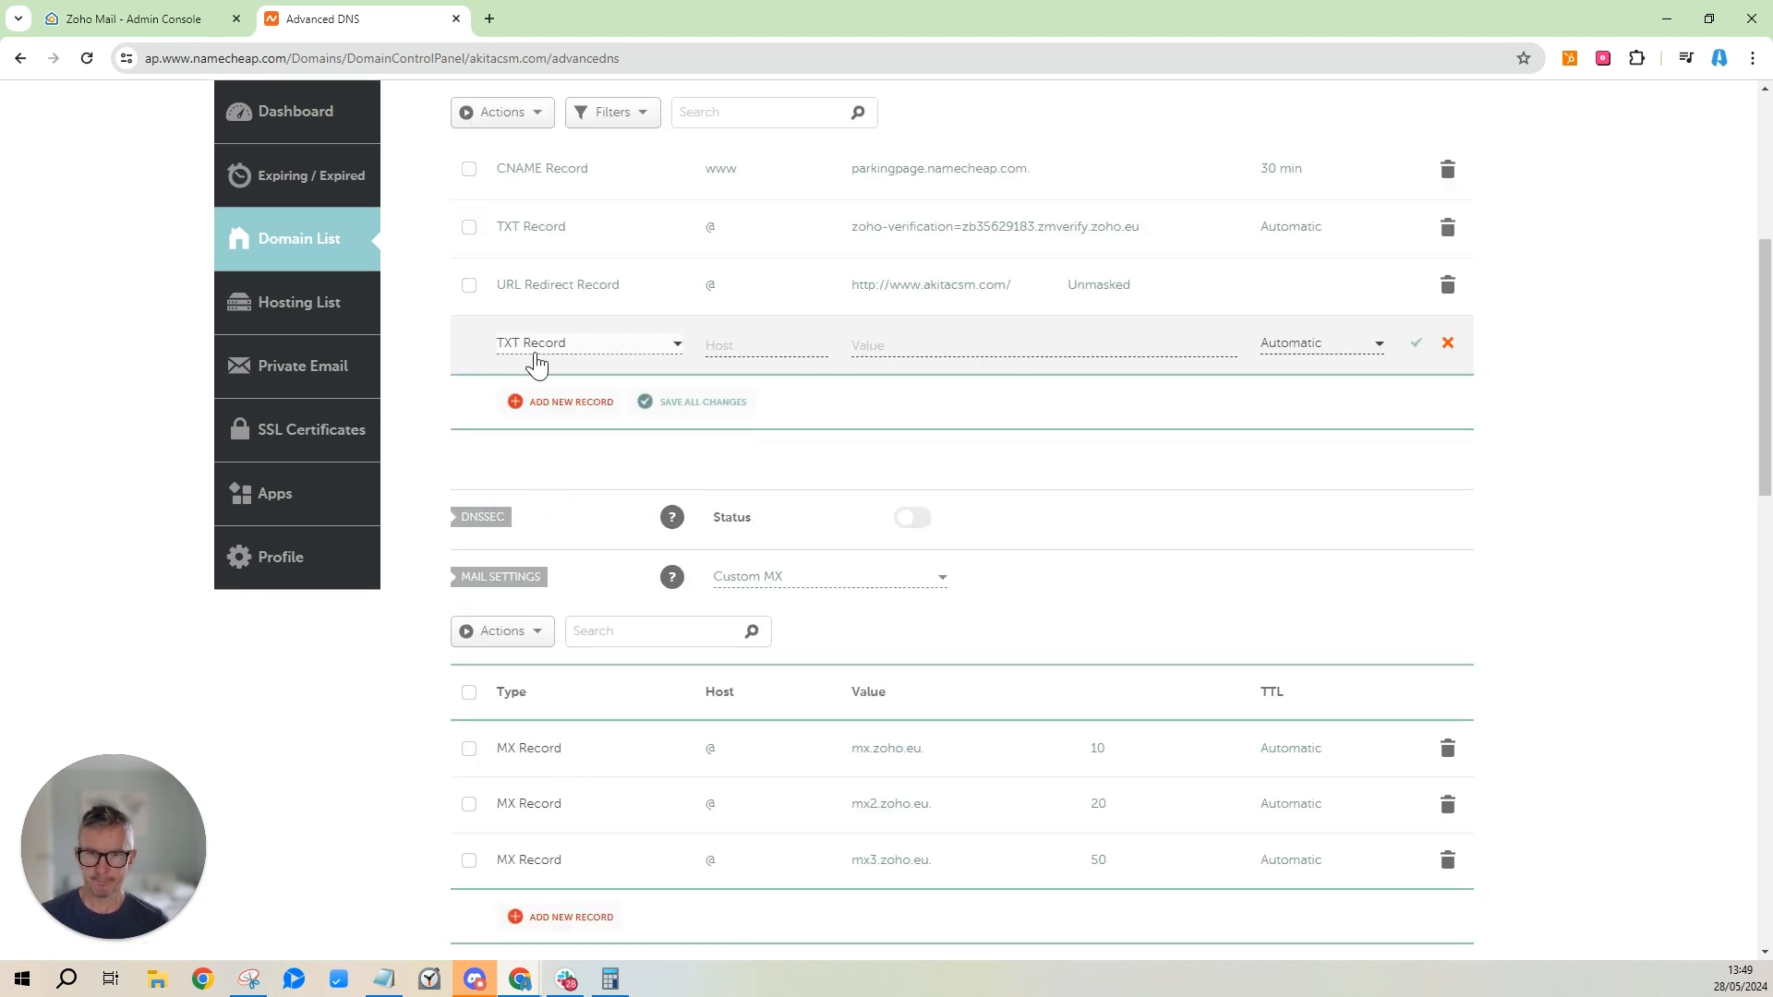
click(785, 349)
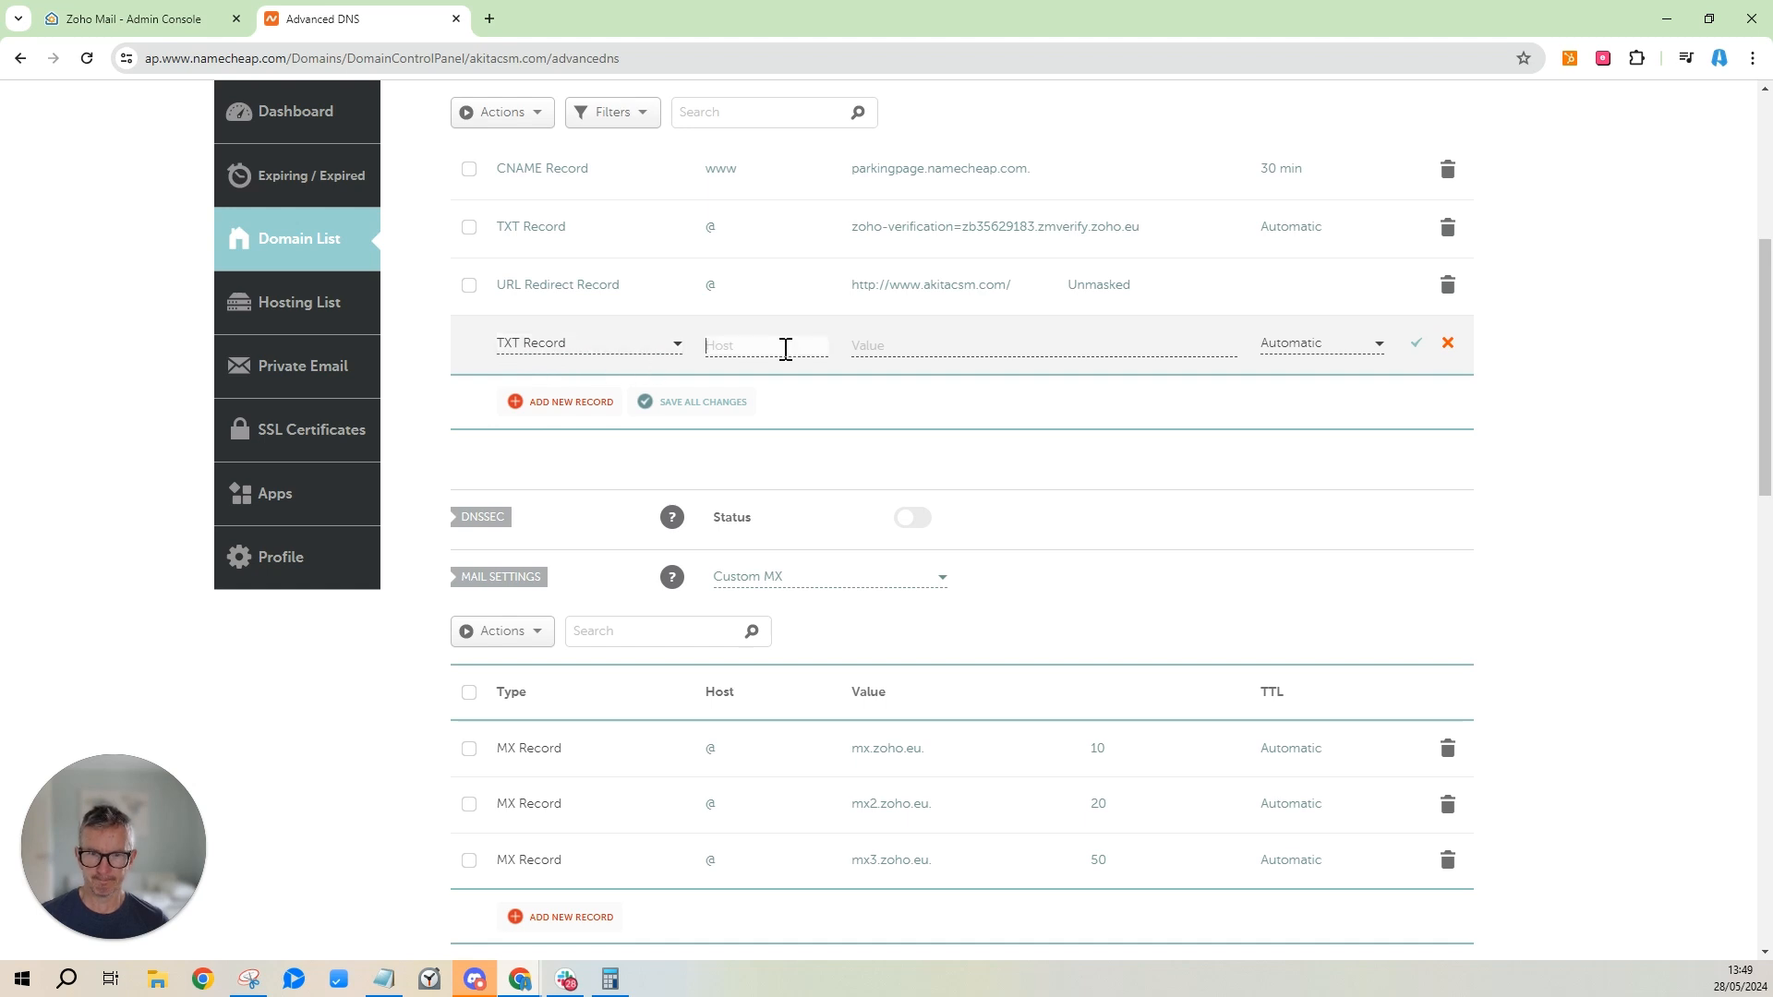
Copy the SPF value v=spf1 include:zohomail.eu ~all into the TXT record and save it.
click(123, 22)
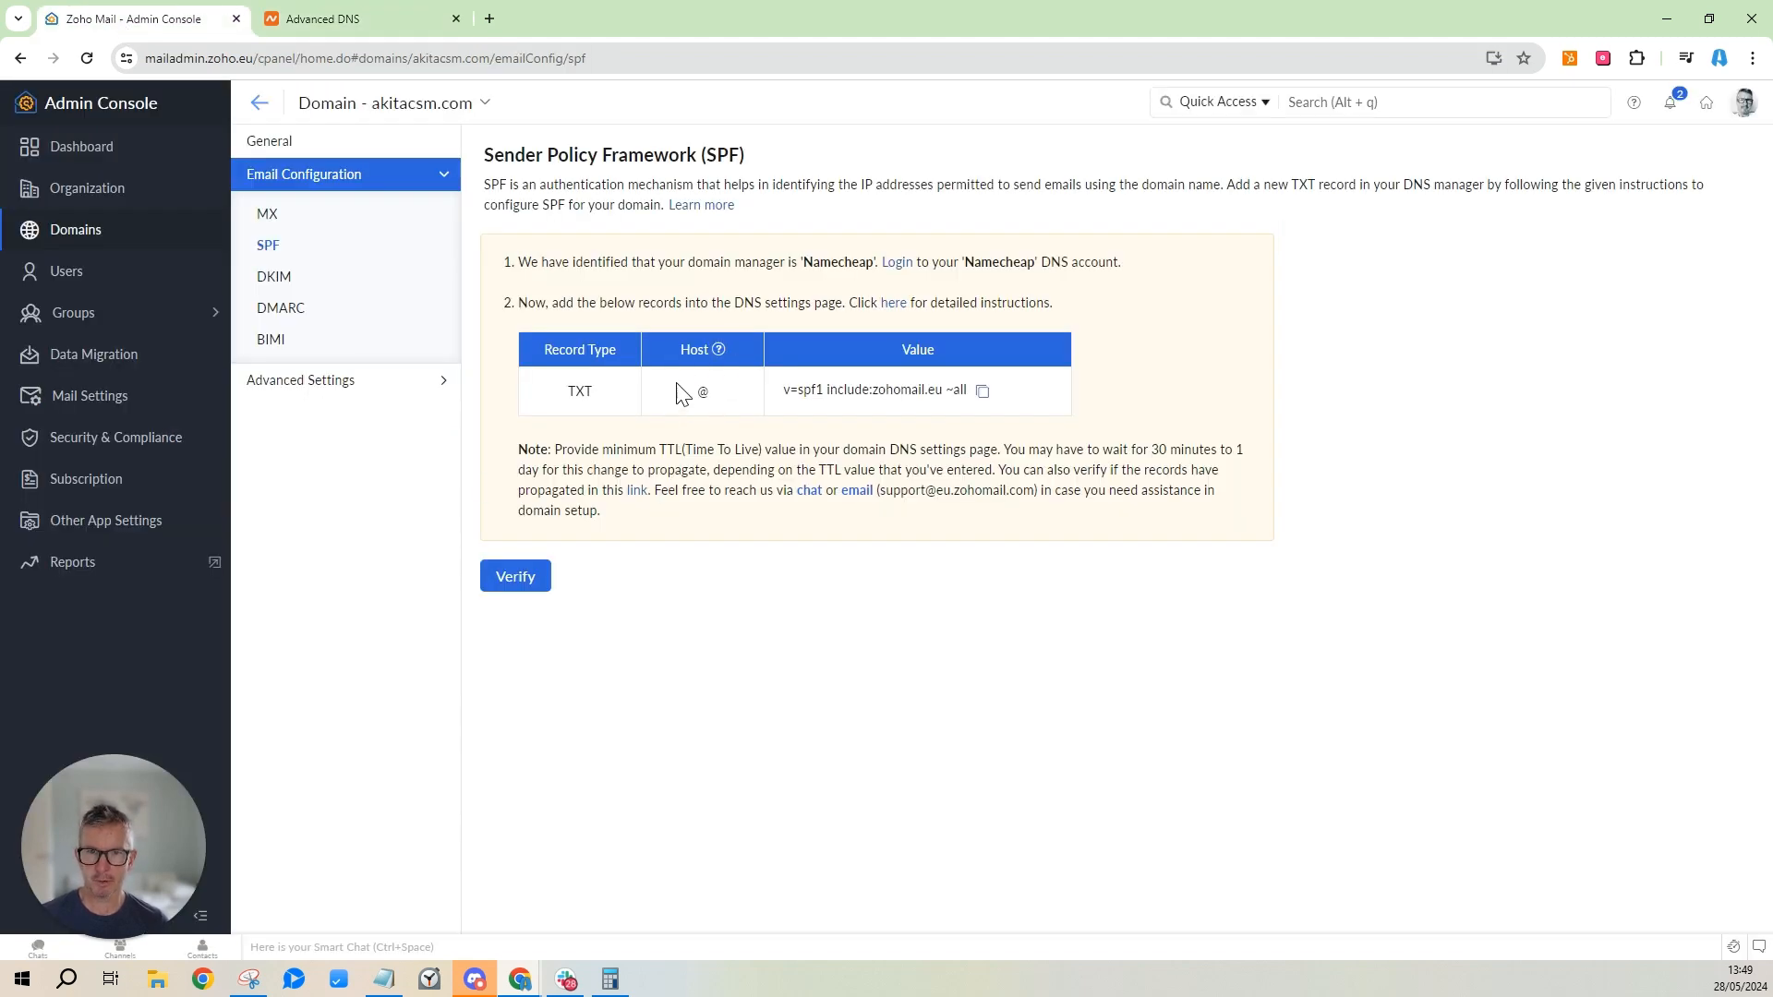
click(982, 391)
click(263, 19)
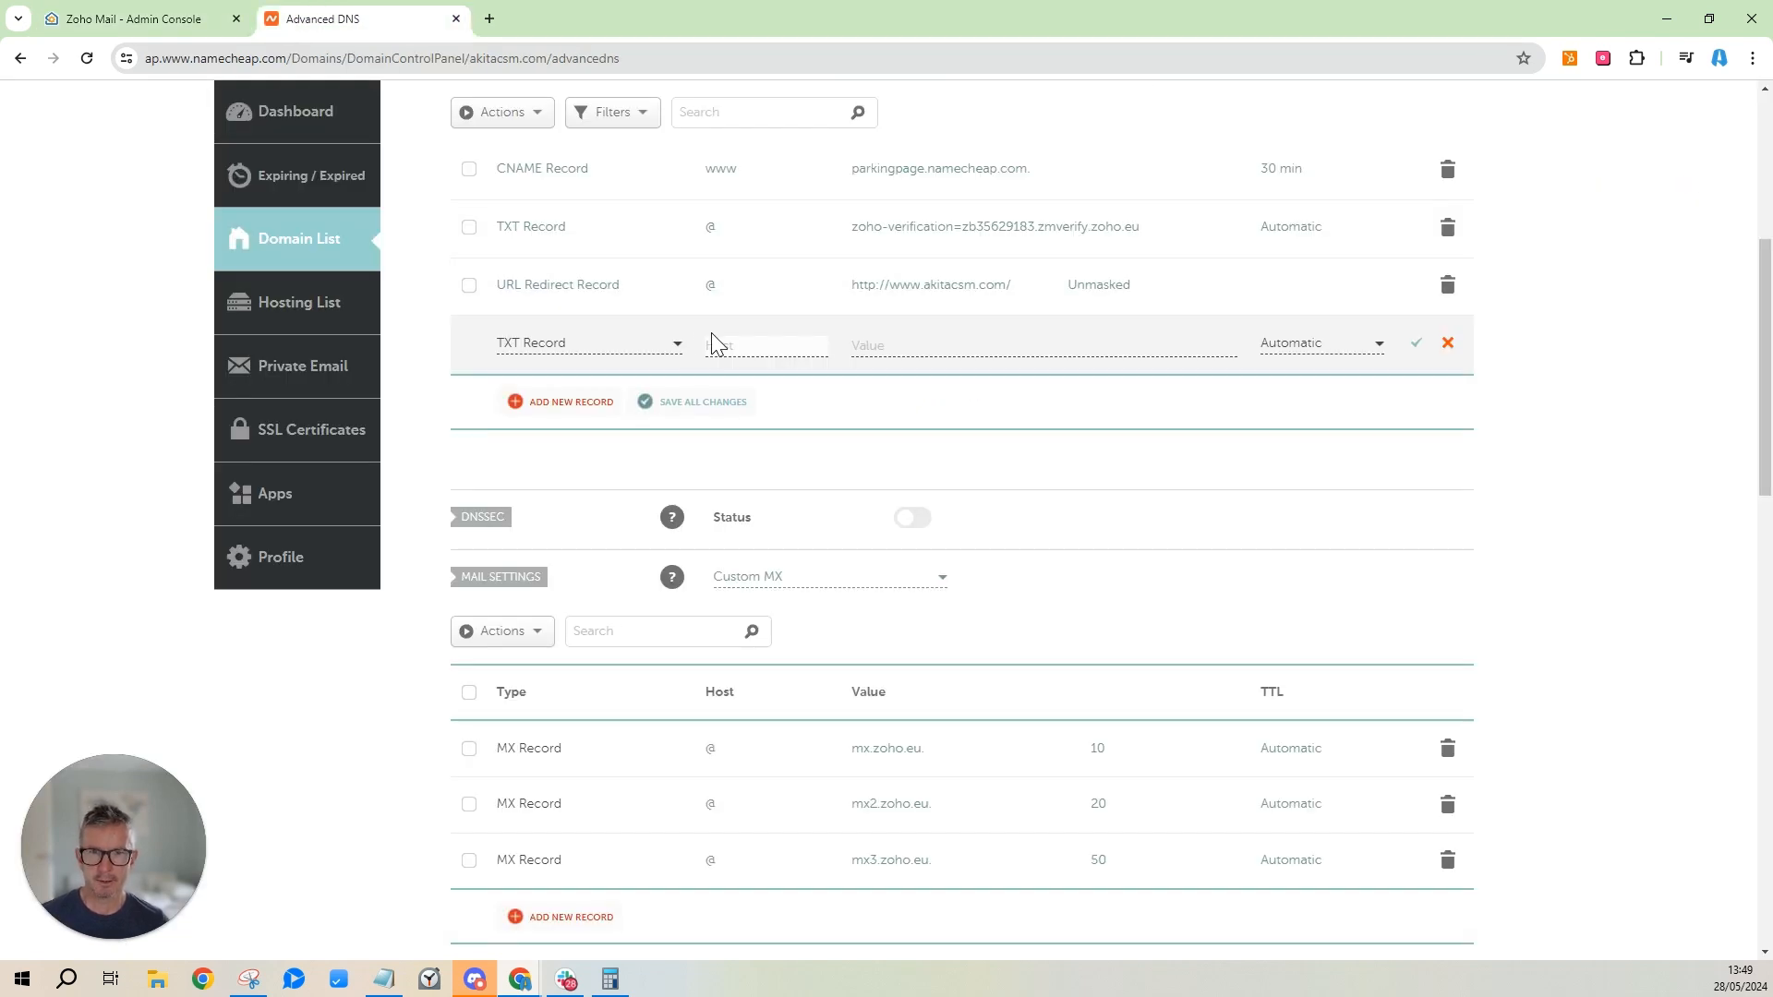
click(922, 352)
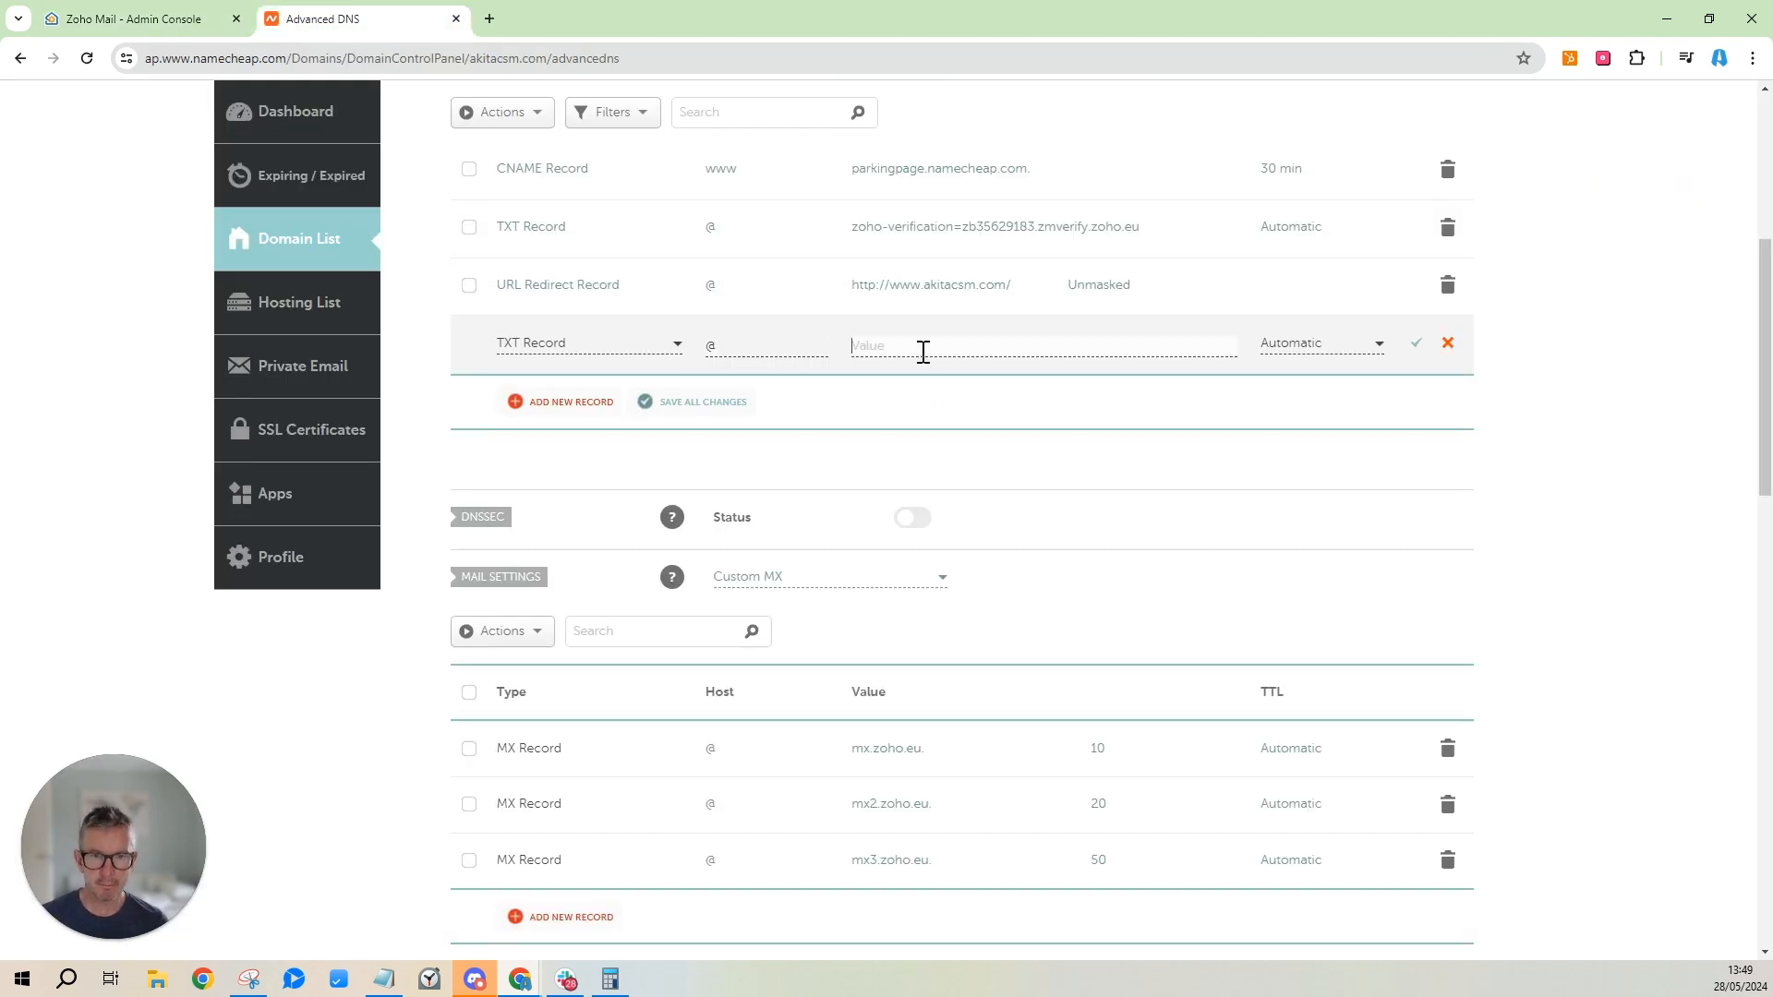
key(ctrl+v)
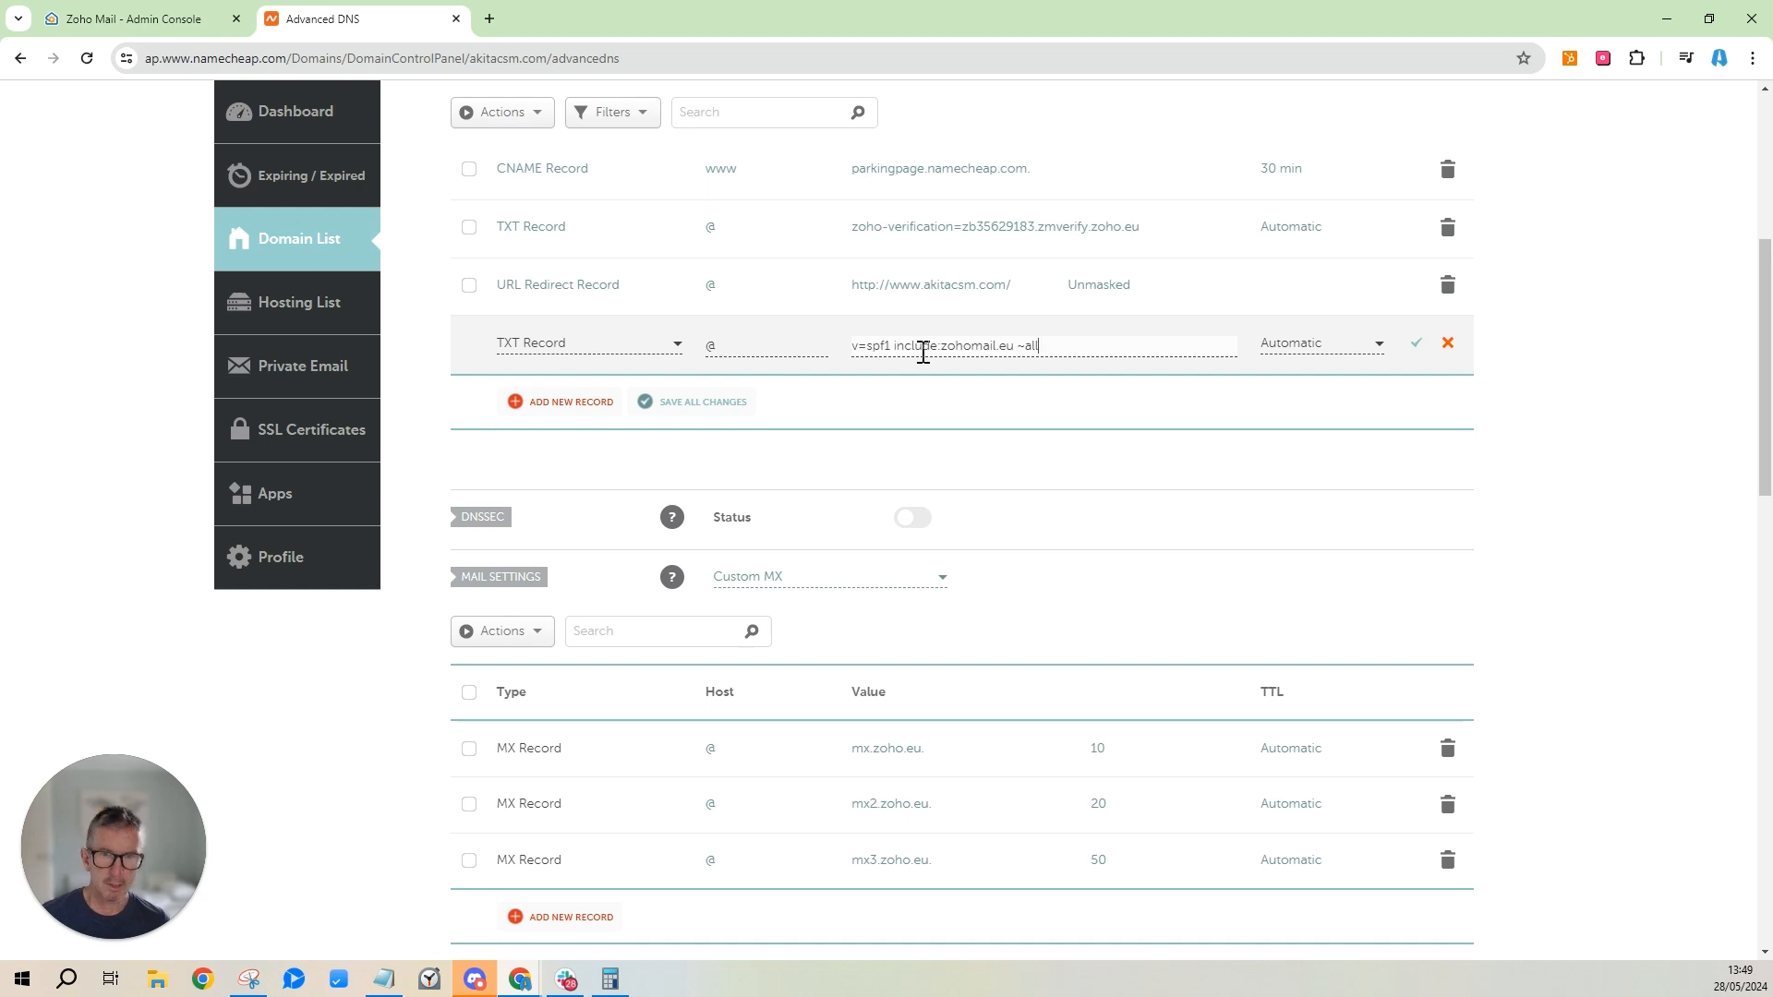
click(1416, 343)
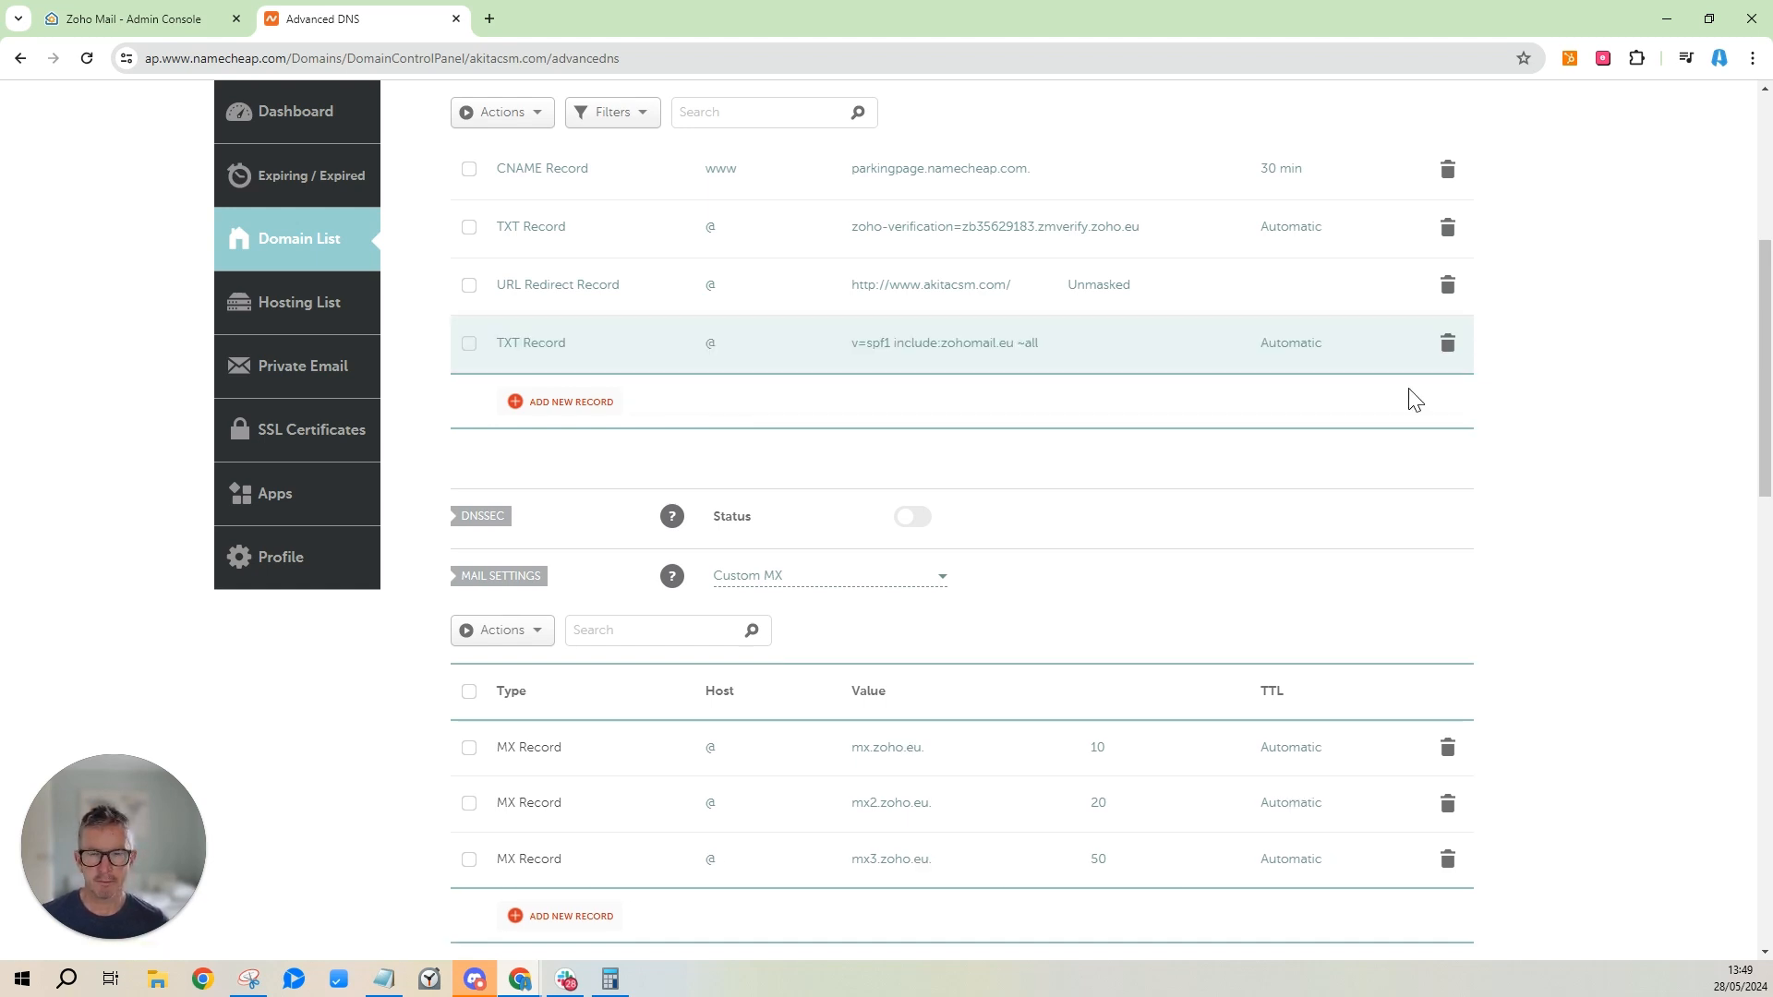
click(95, 23)
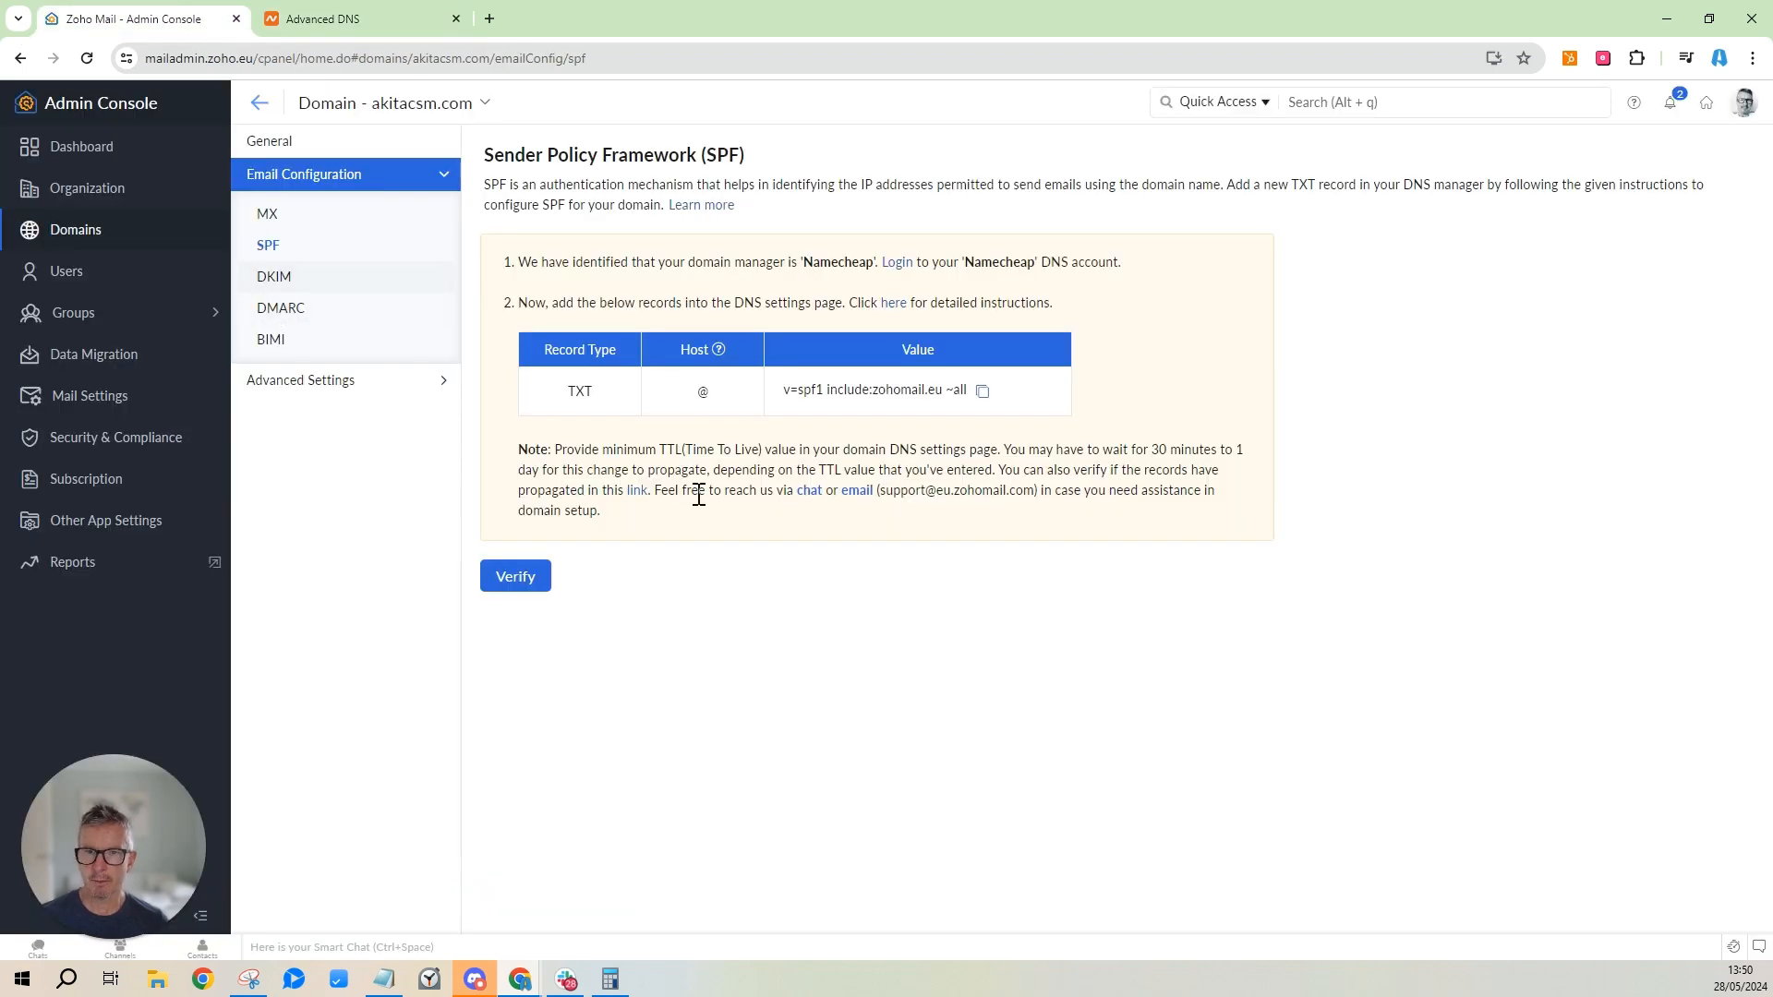
Copy the DKIM host zmail._domainkey from Zoho and add a blank record row in Namecheap.
click(266, 280)
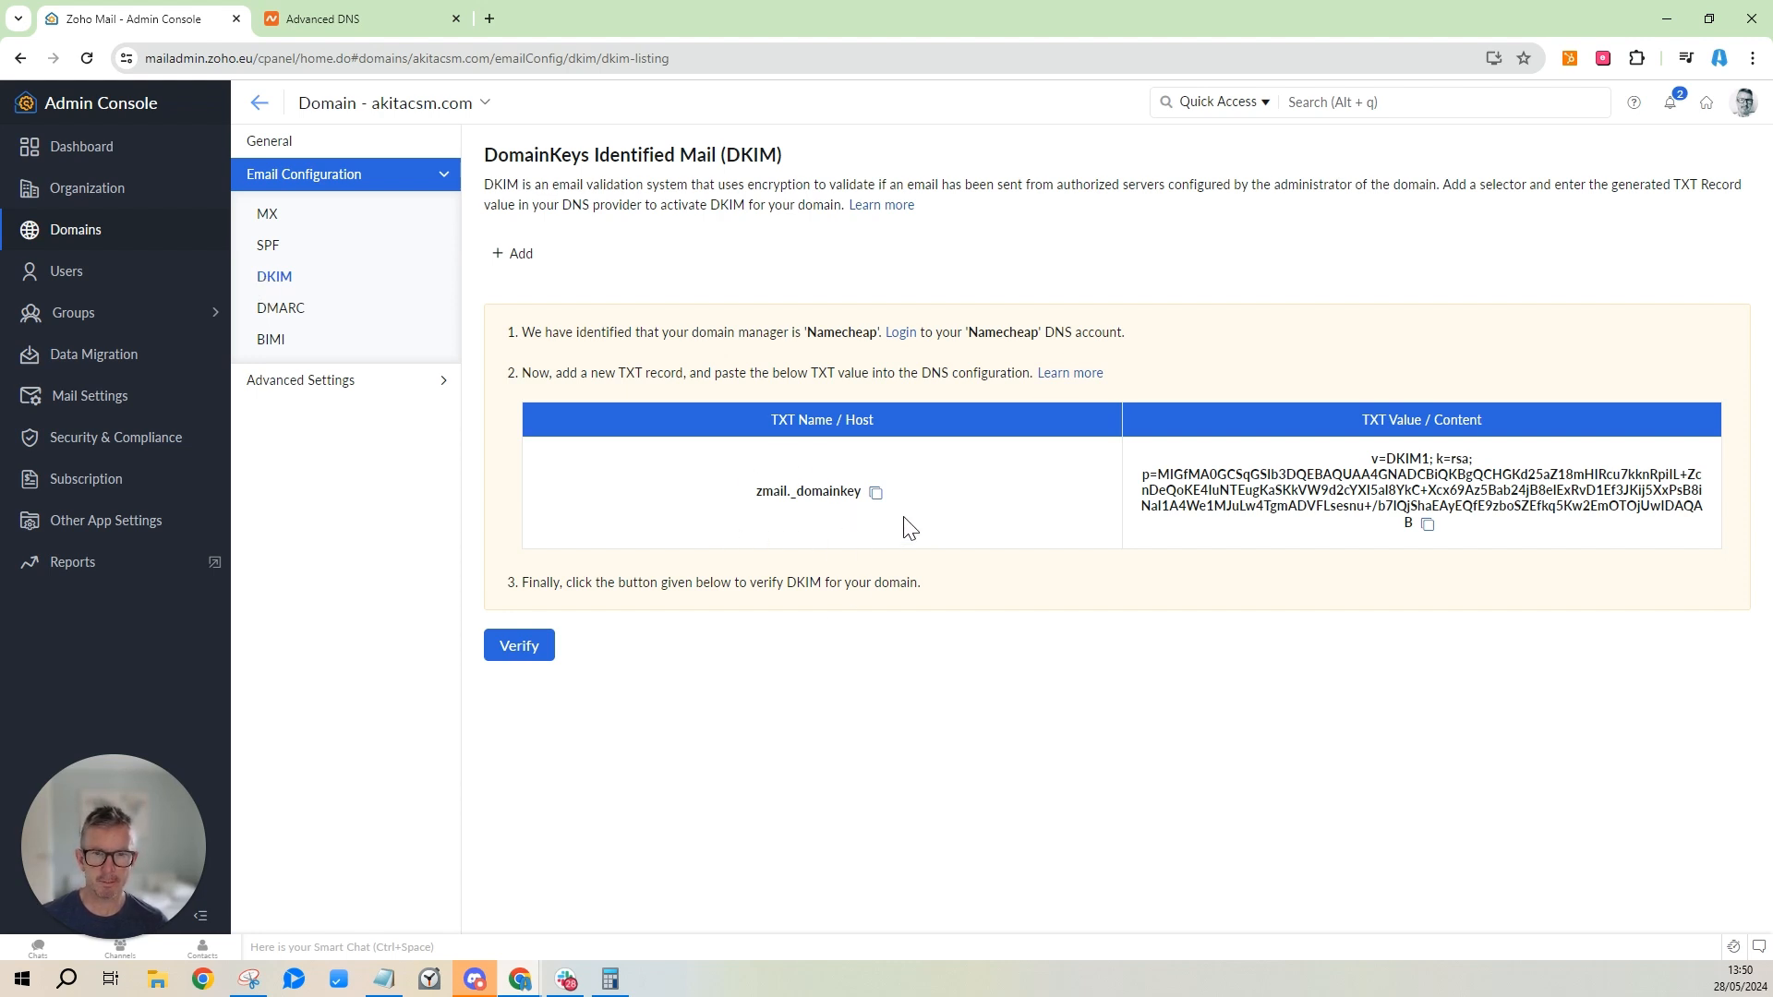
click(876, 493)
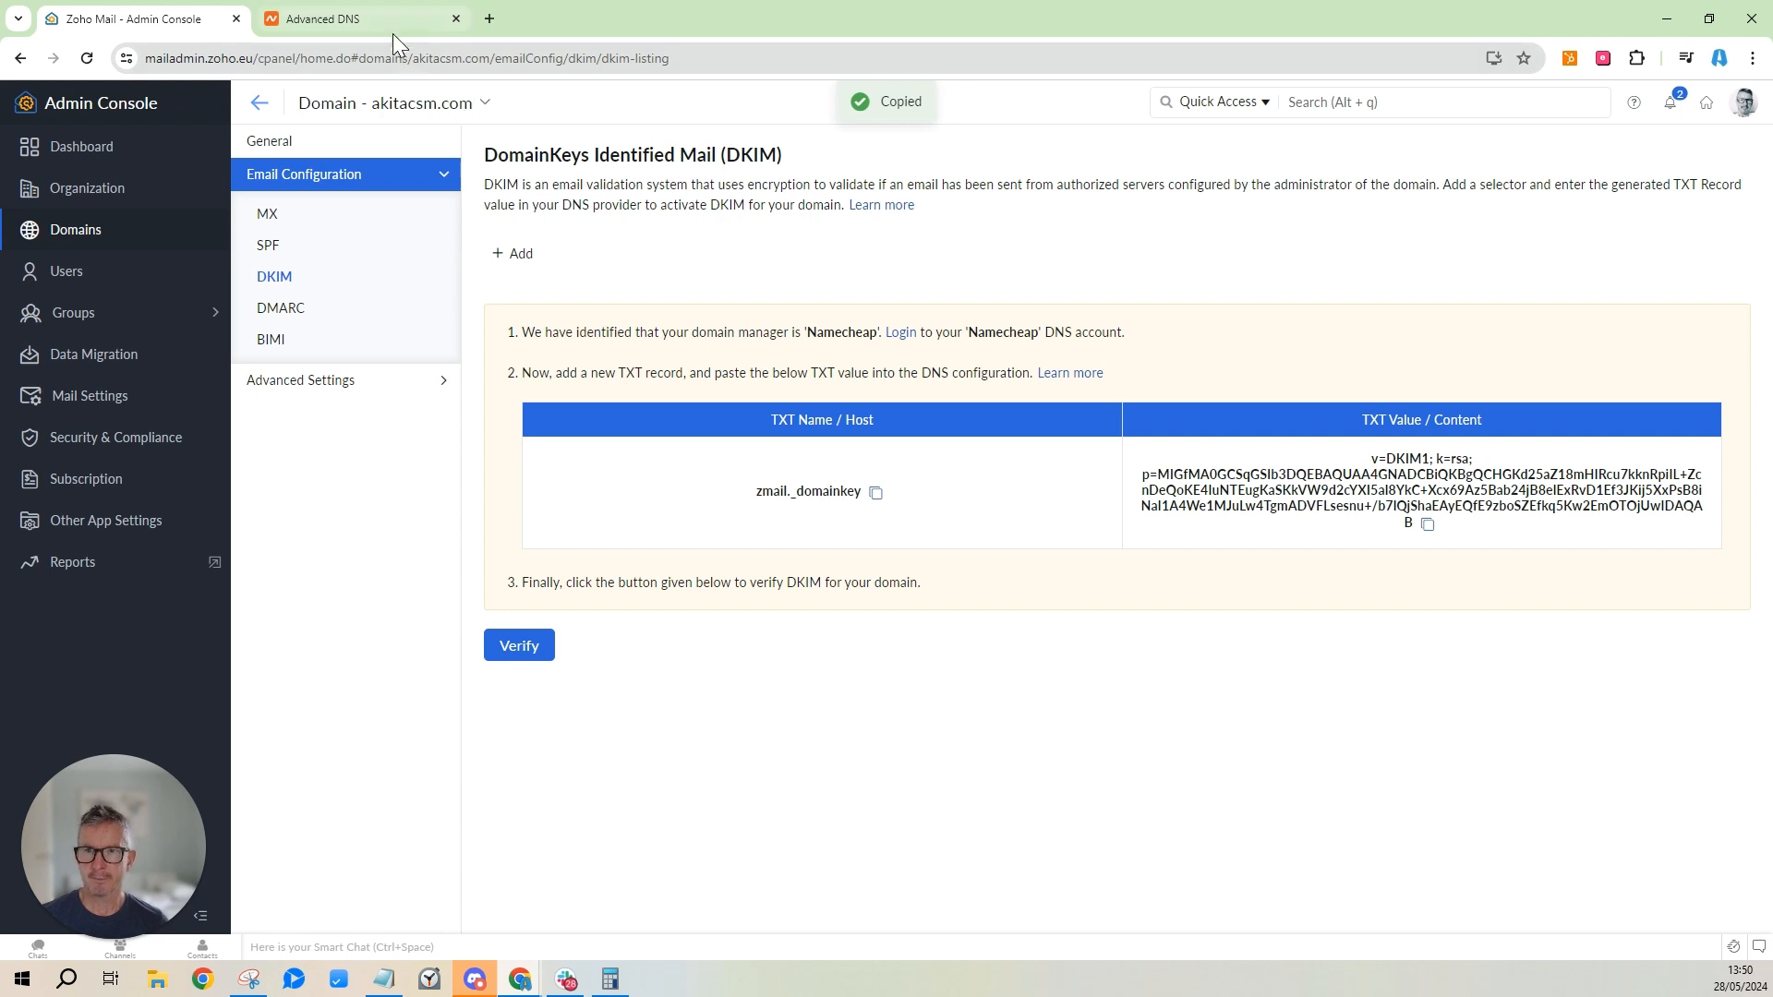
click(395, 22)
click(560, 404)
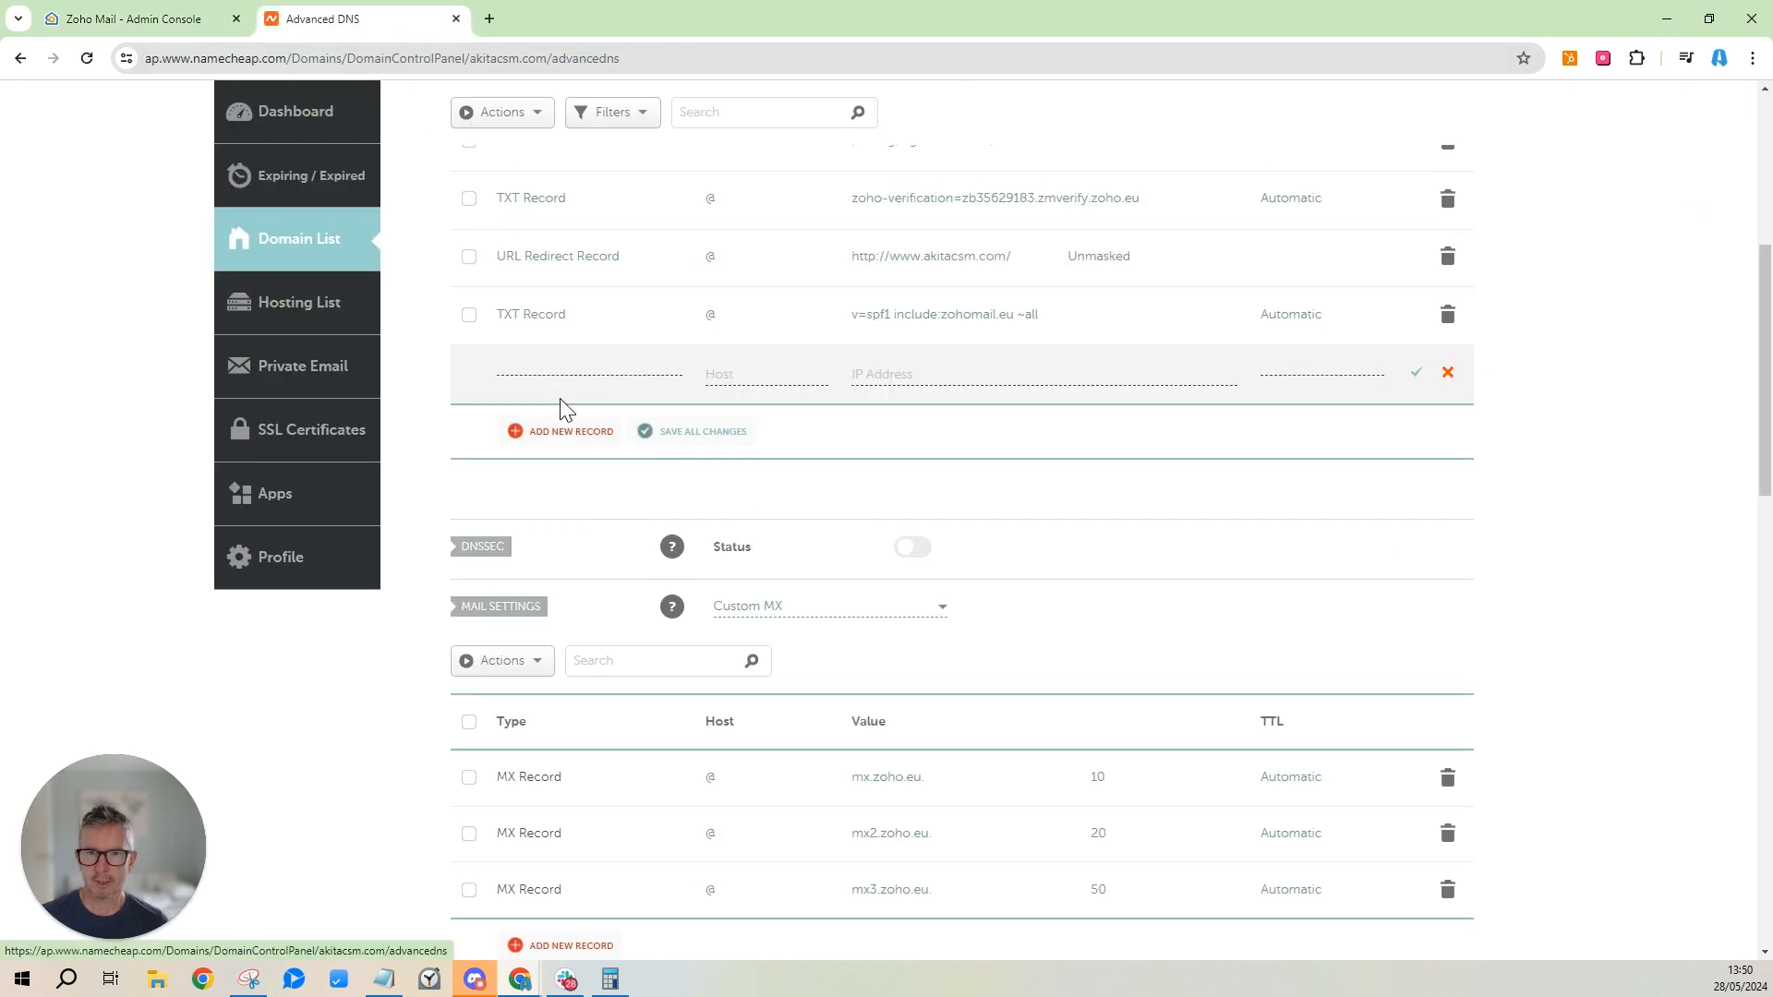
Make the new record a TXT record with host zmail._domainkey.
scroll(614, 459, down, 3)
click(574, 499)
click(776, 371)
key(ctrl+v)
click(879, 372)
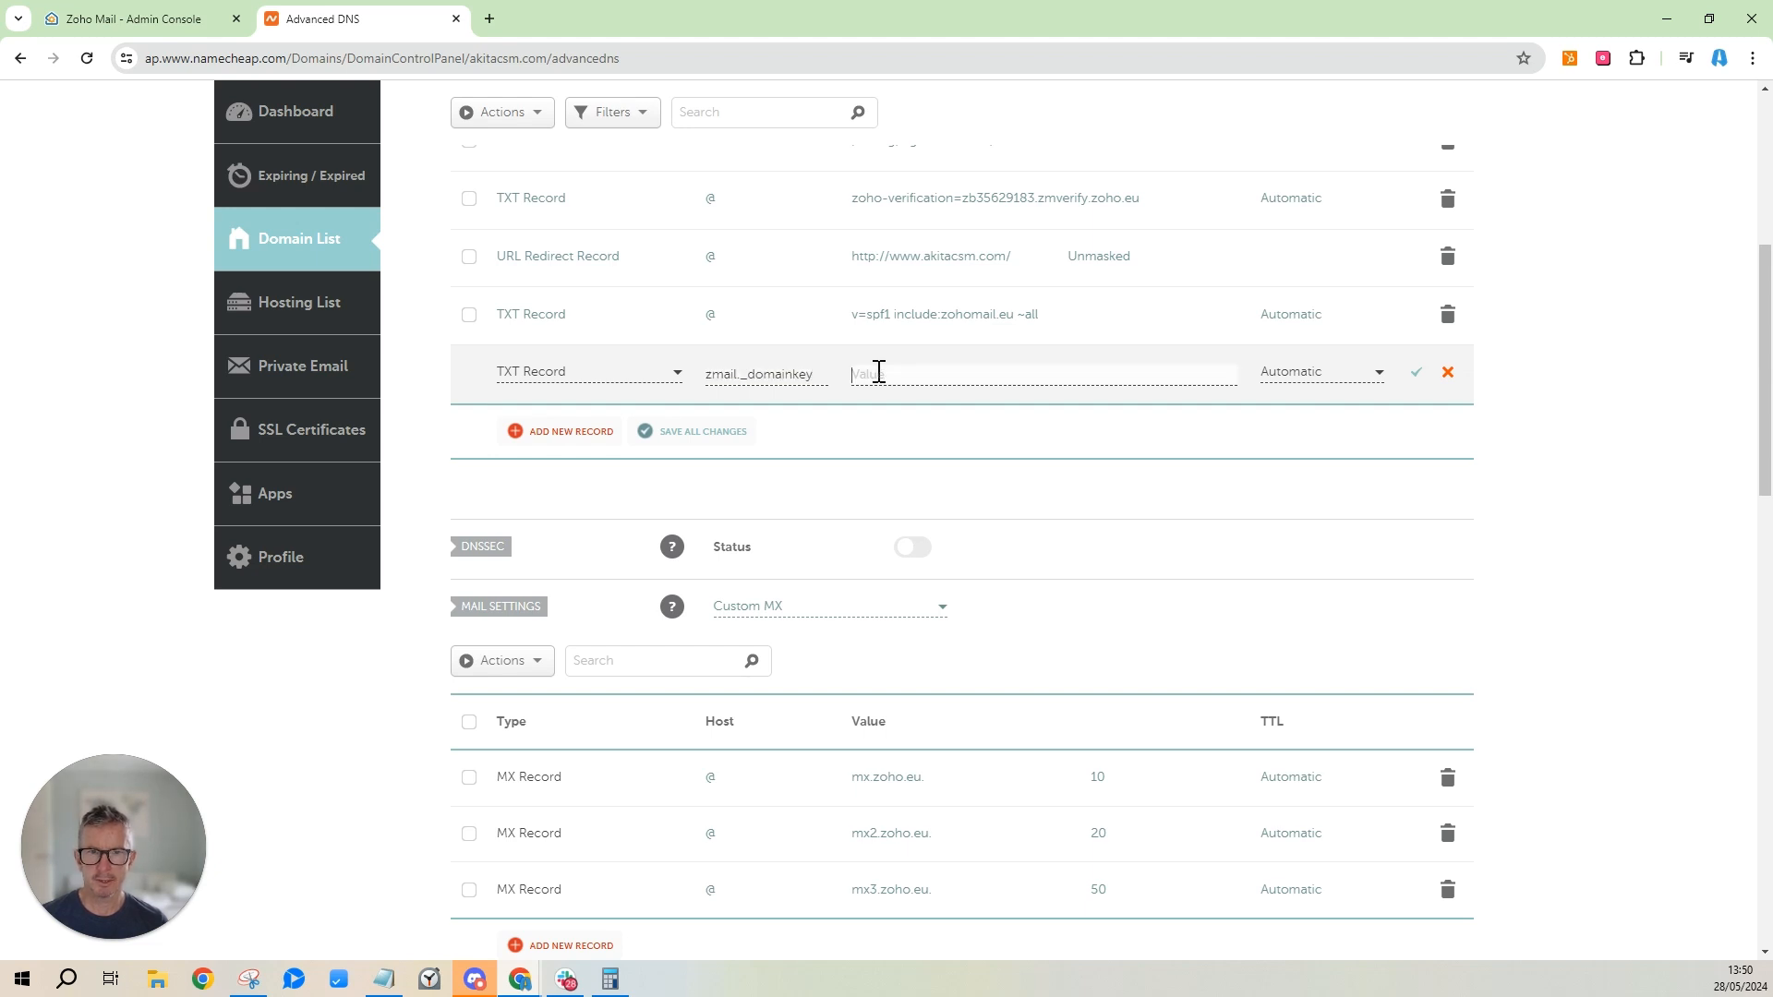
Paste Zoho's v=DKIM1 value, set TTL to 1 min, and save the DKIM record.
click(147, 27)
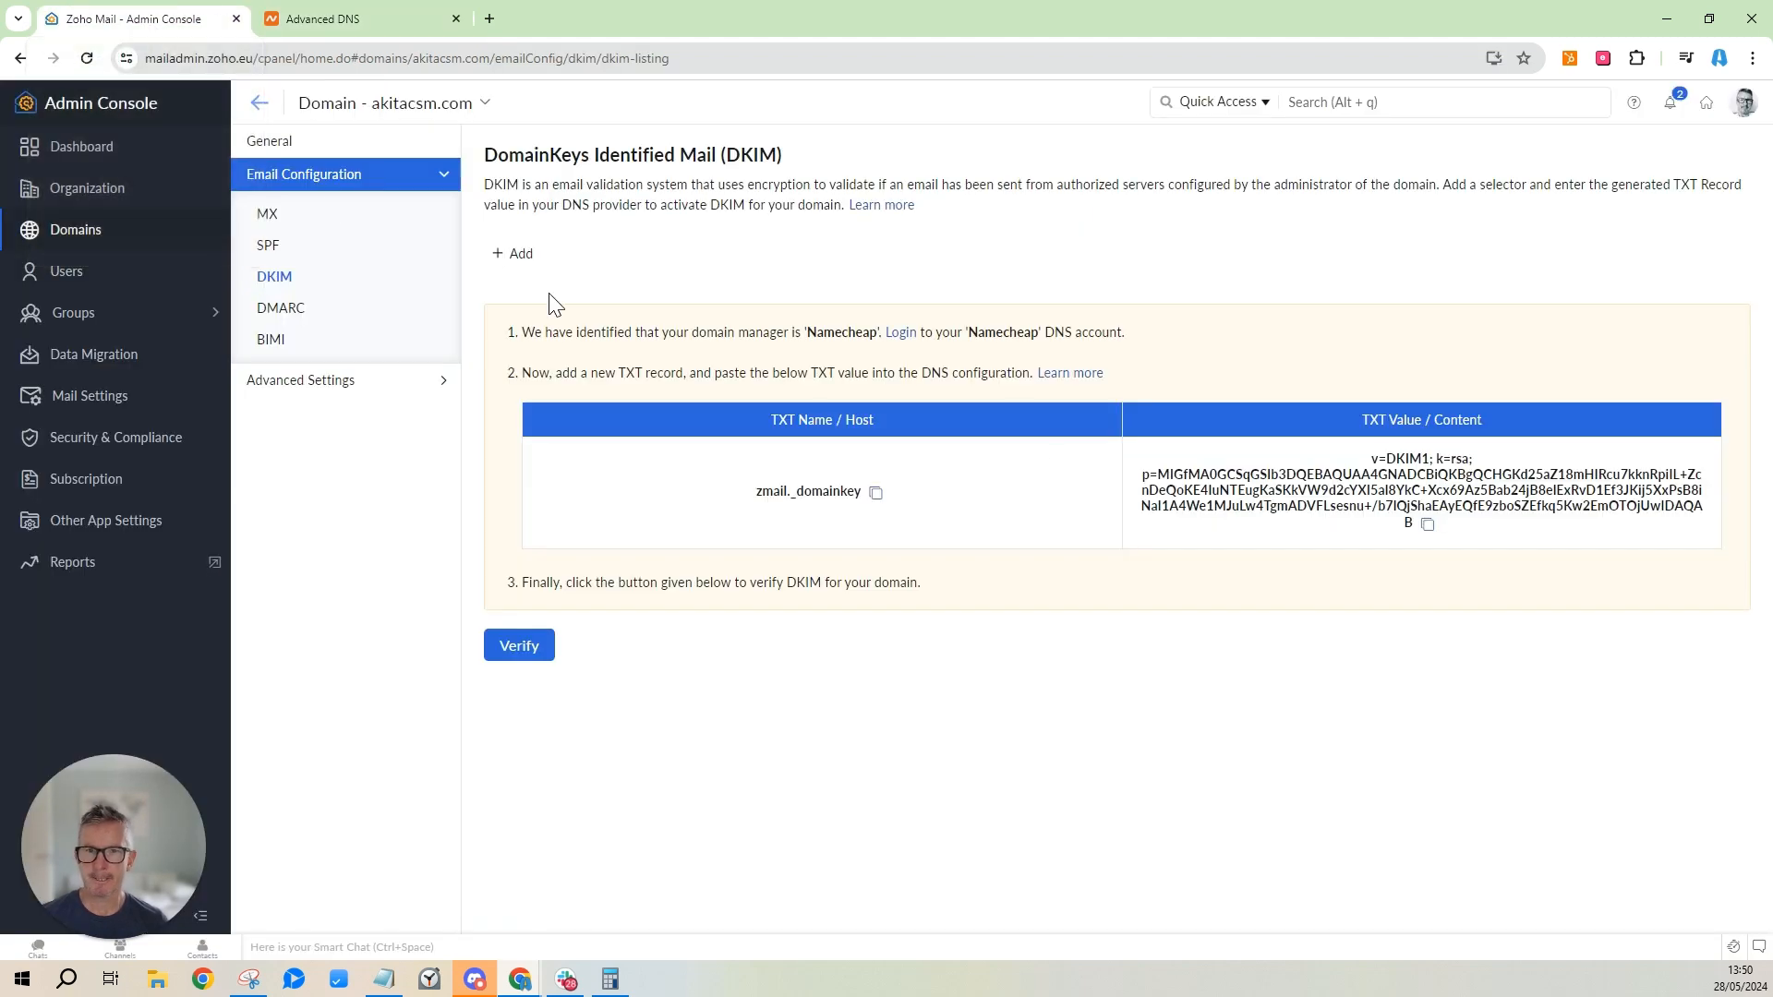
click(1427, 531)
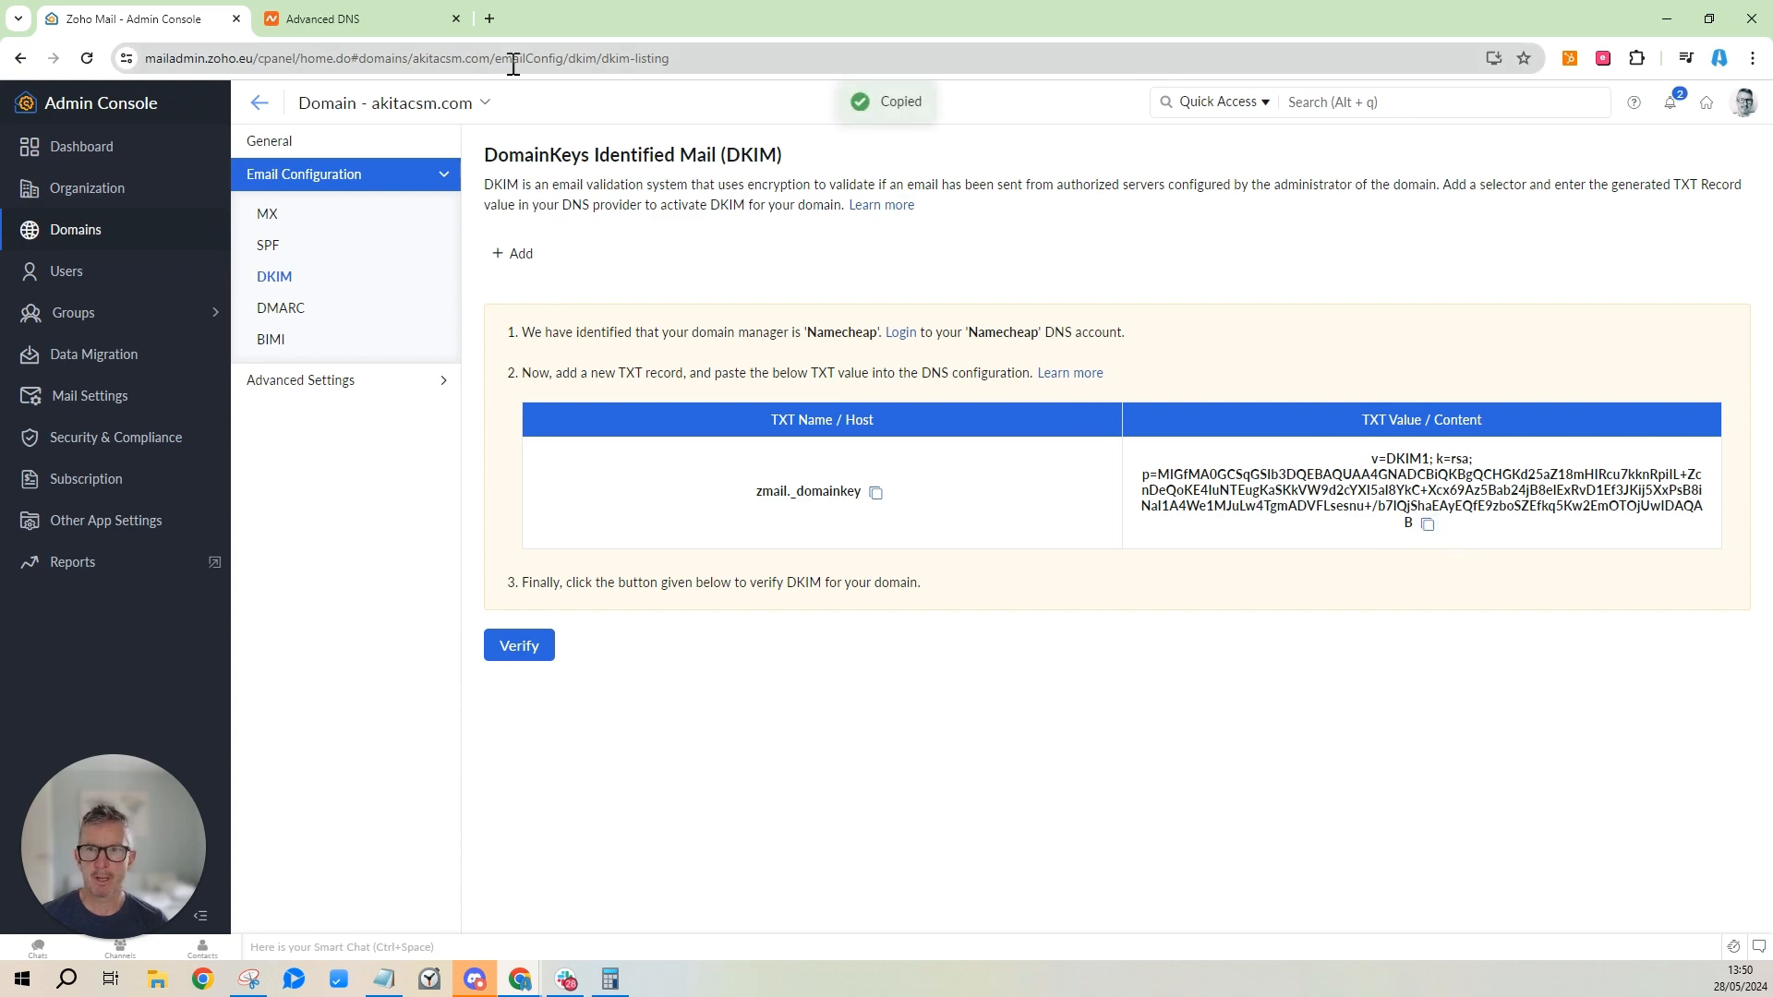
click(384, 27)
scroll(1001, 406, up, 4)
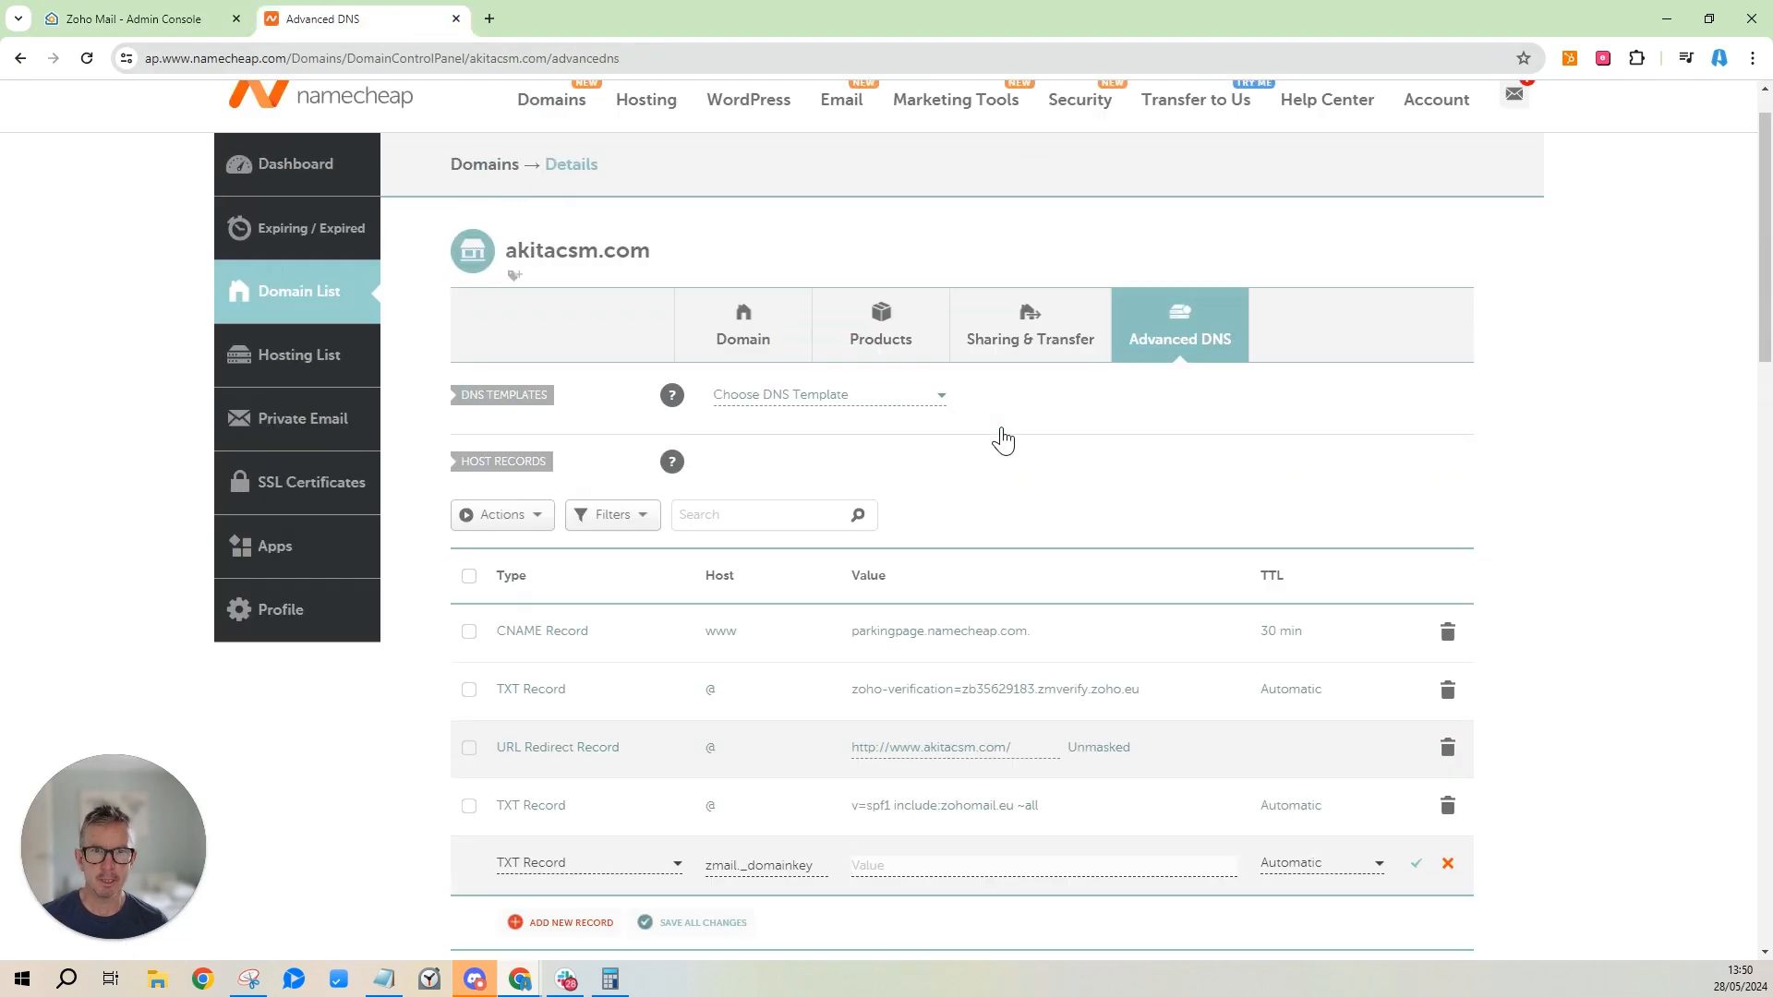
scroll(997, 461, down, 3)
key(ctrl+v)
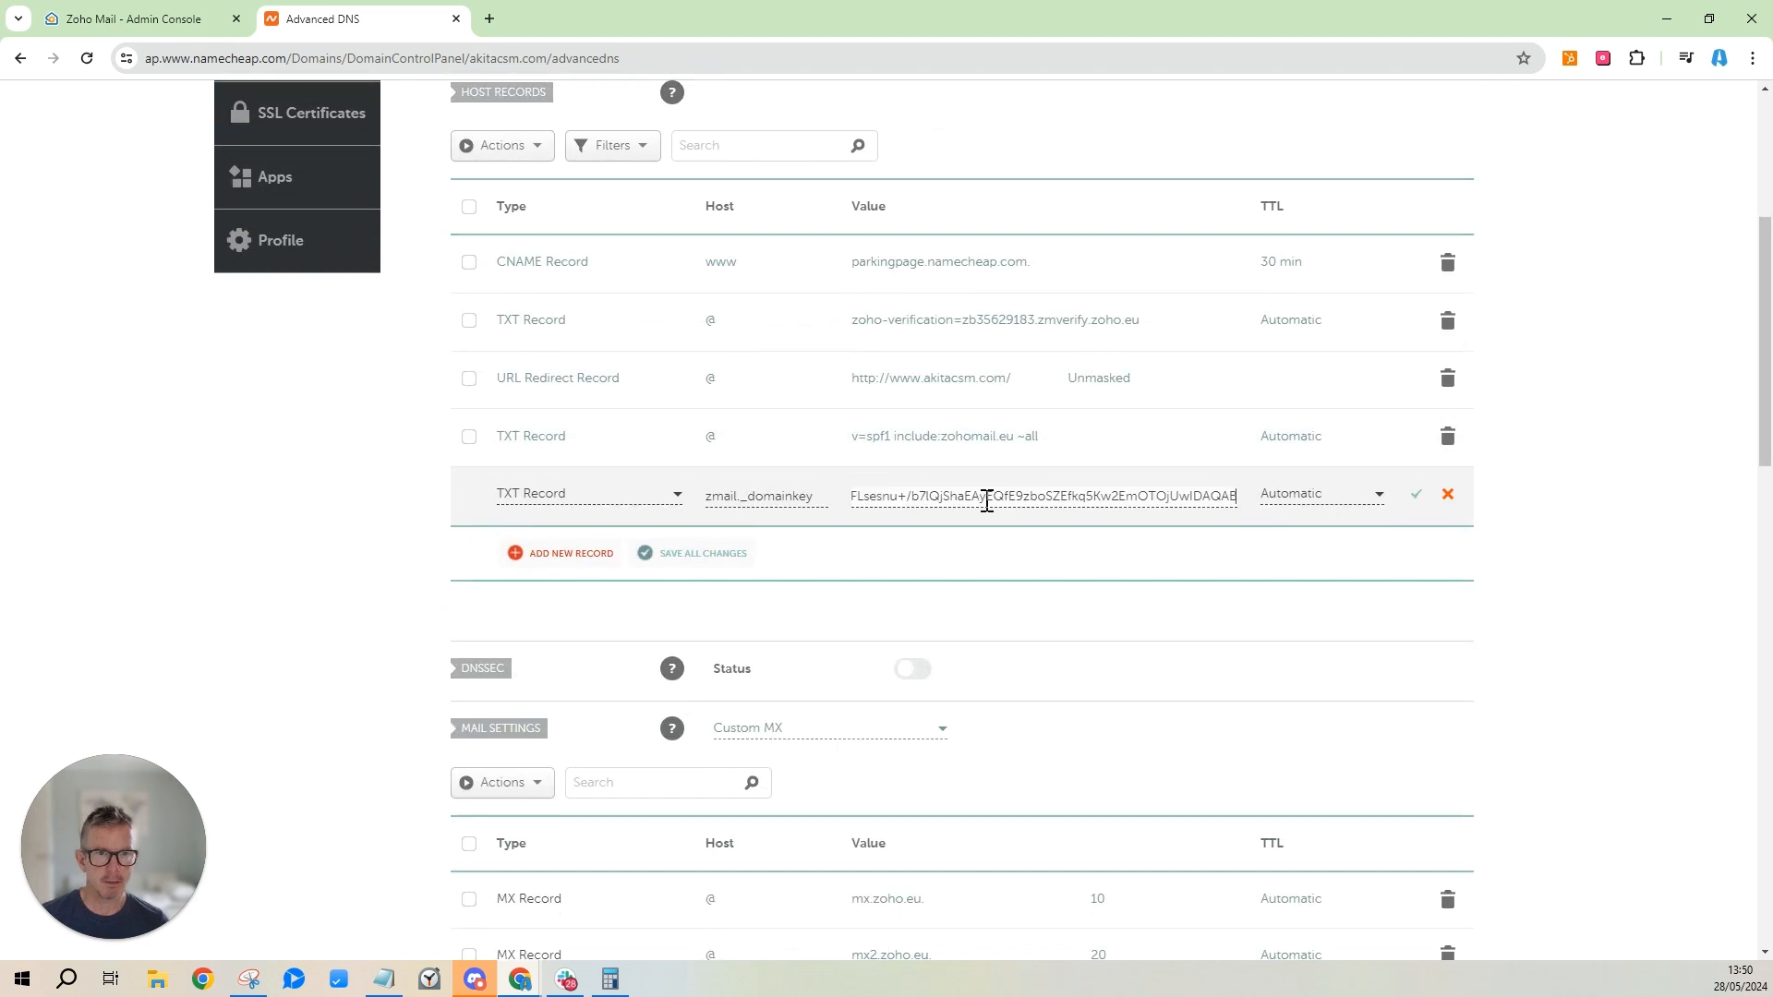
click(1341, 496)
scroll(1305, 647, down, 1)
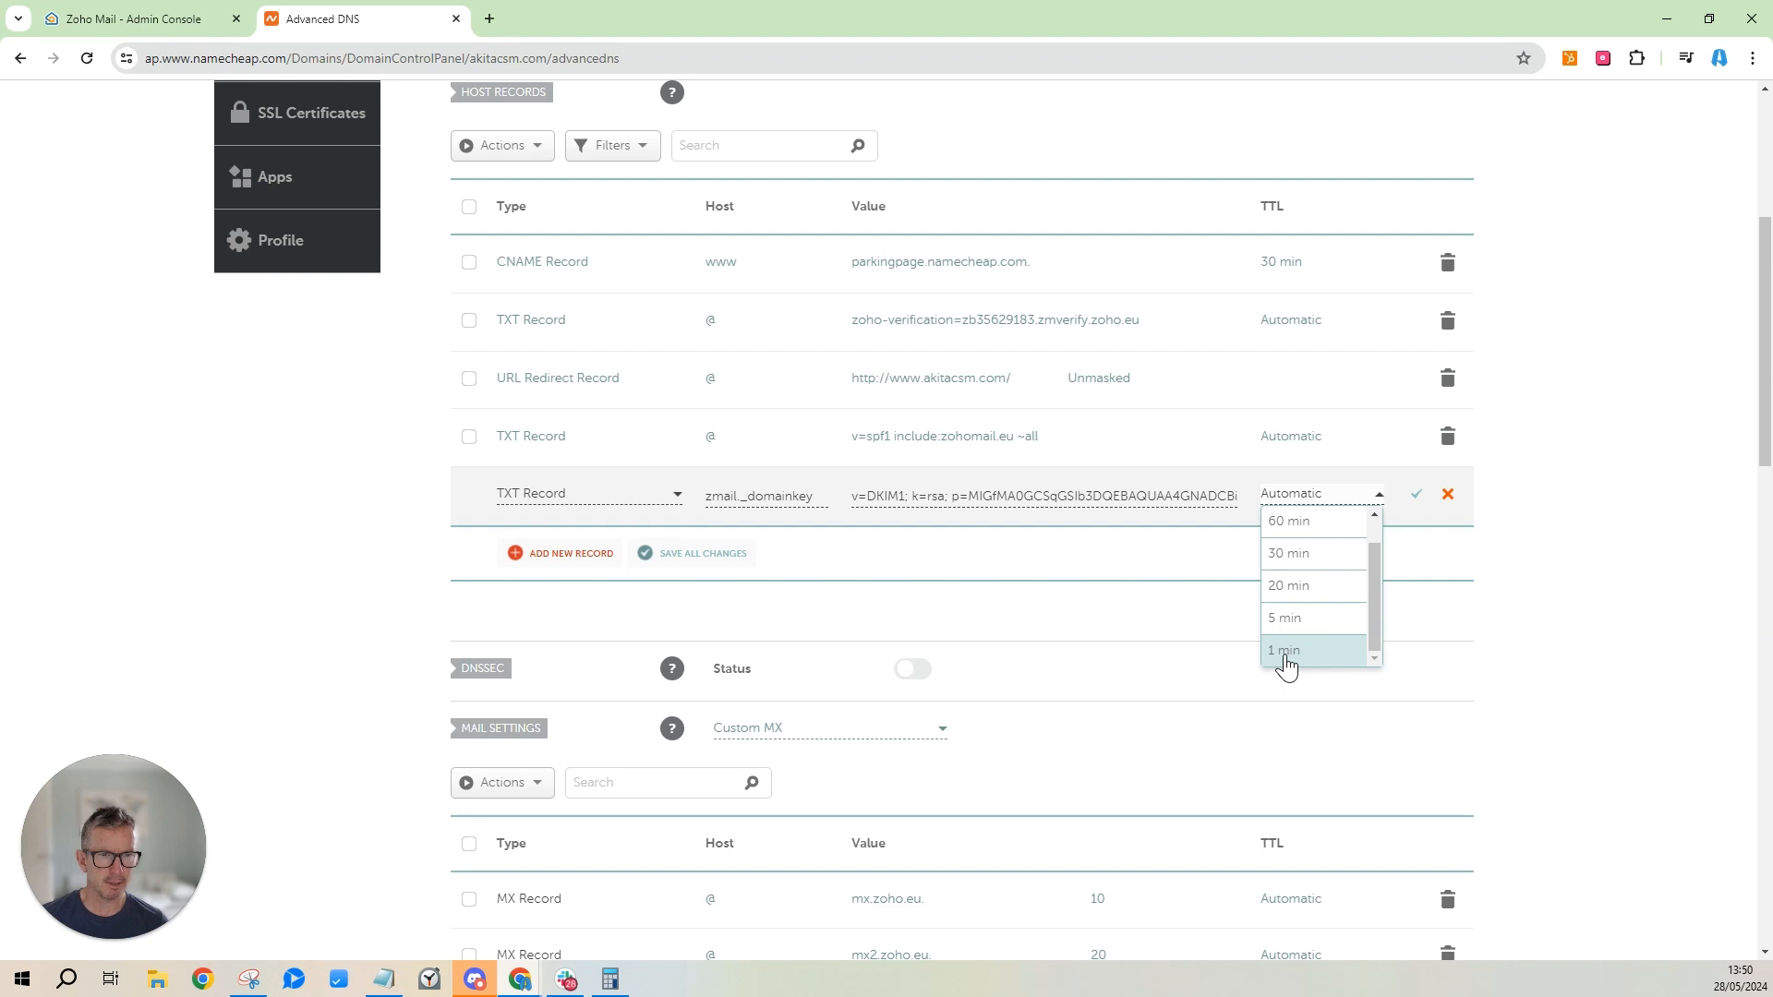
click(1292, 653)
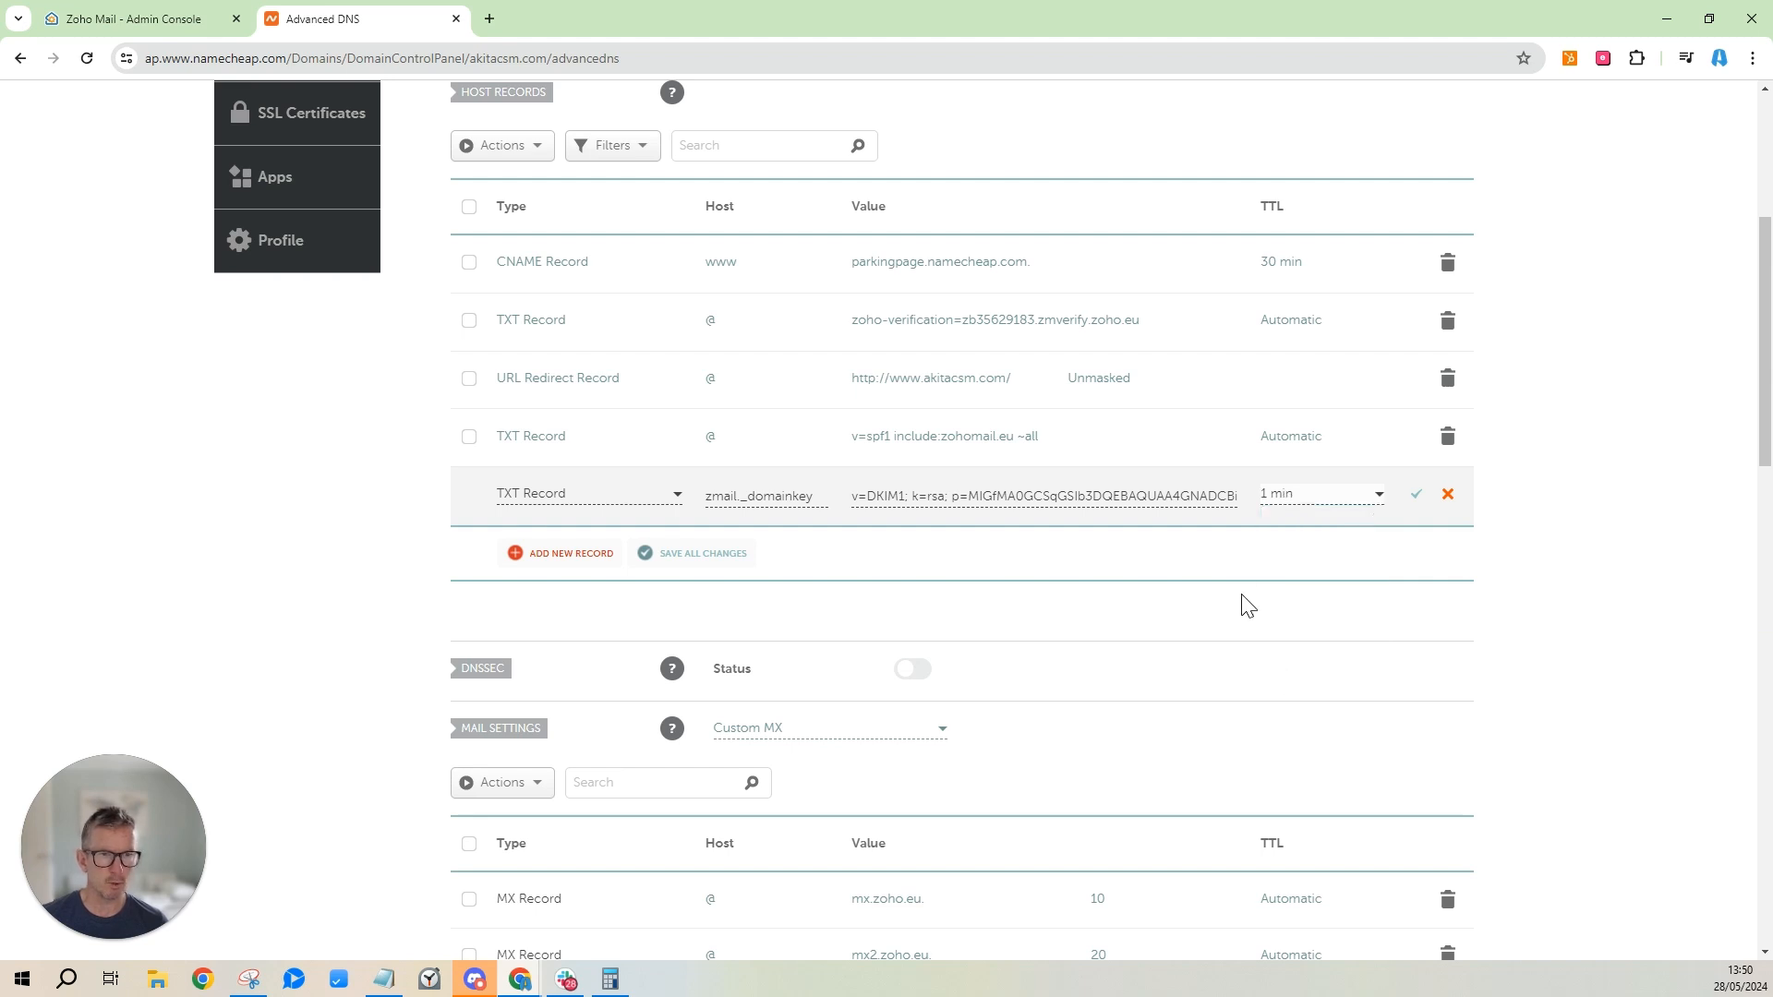
click(702, 554)
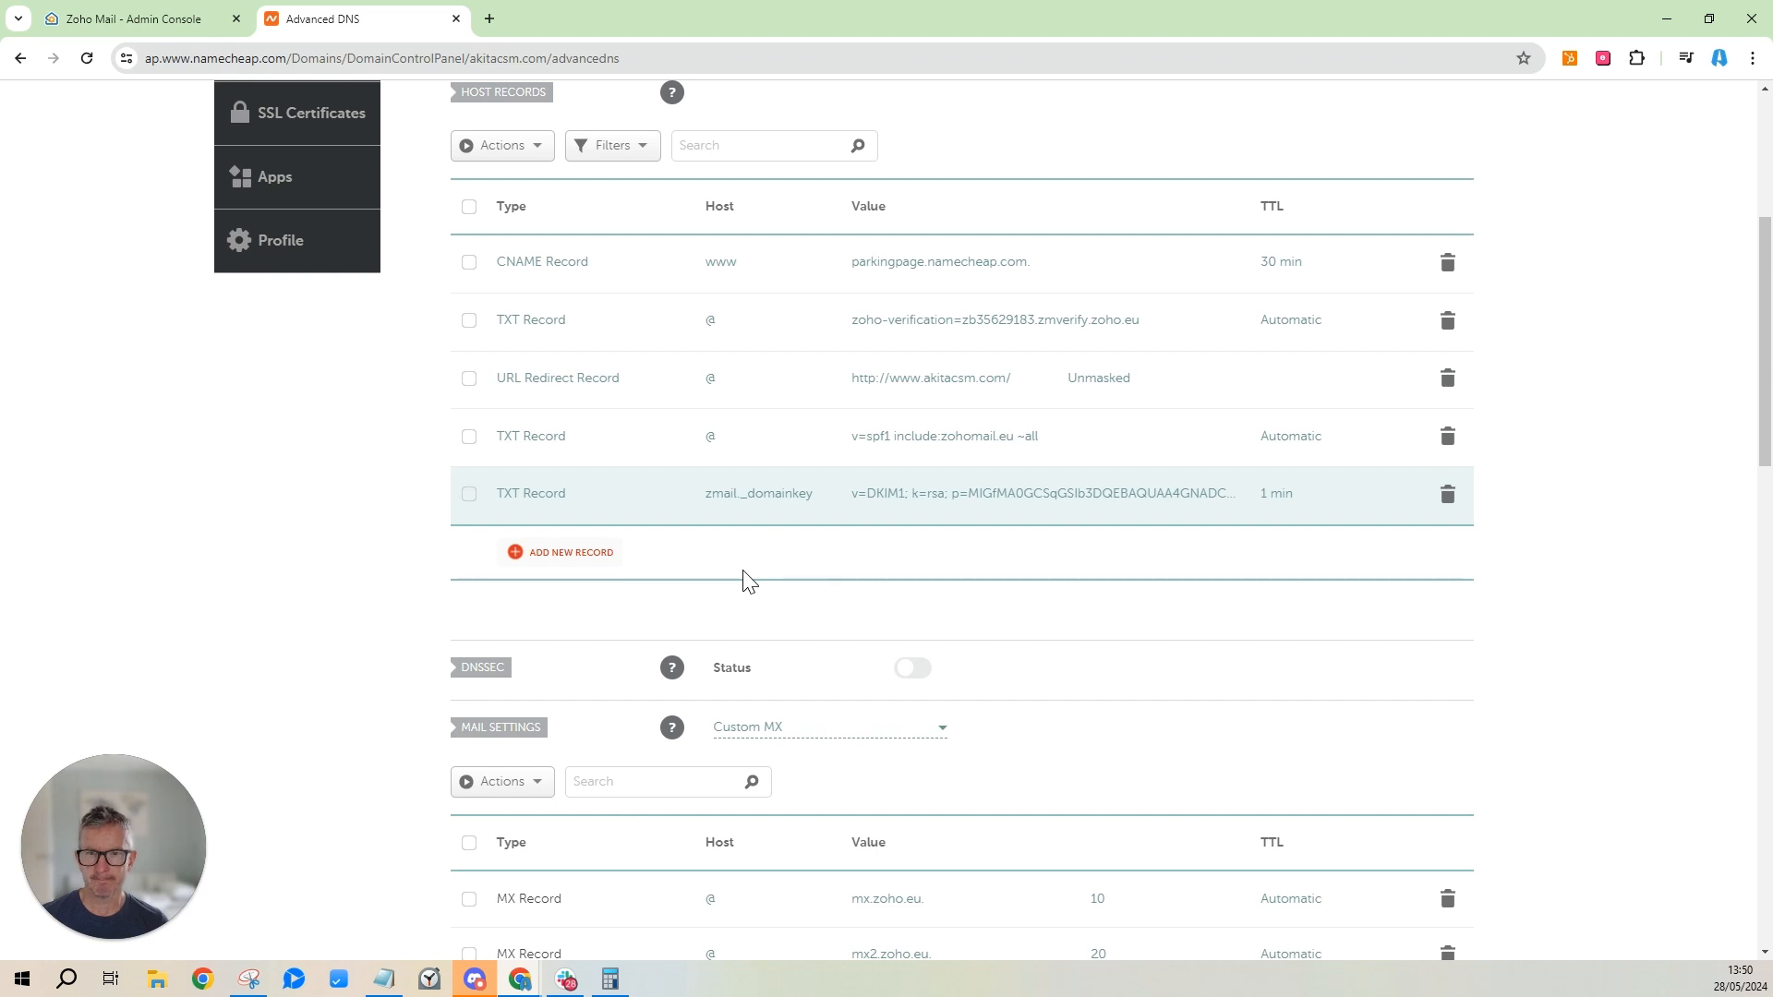
click(164, 26)
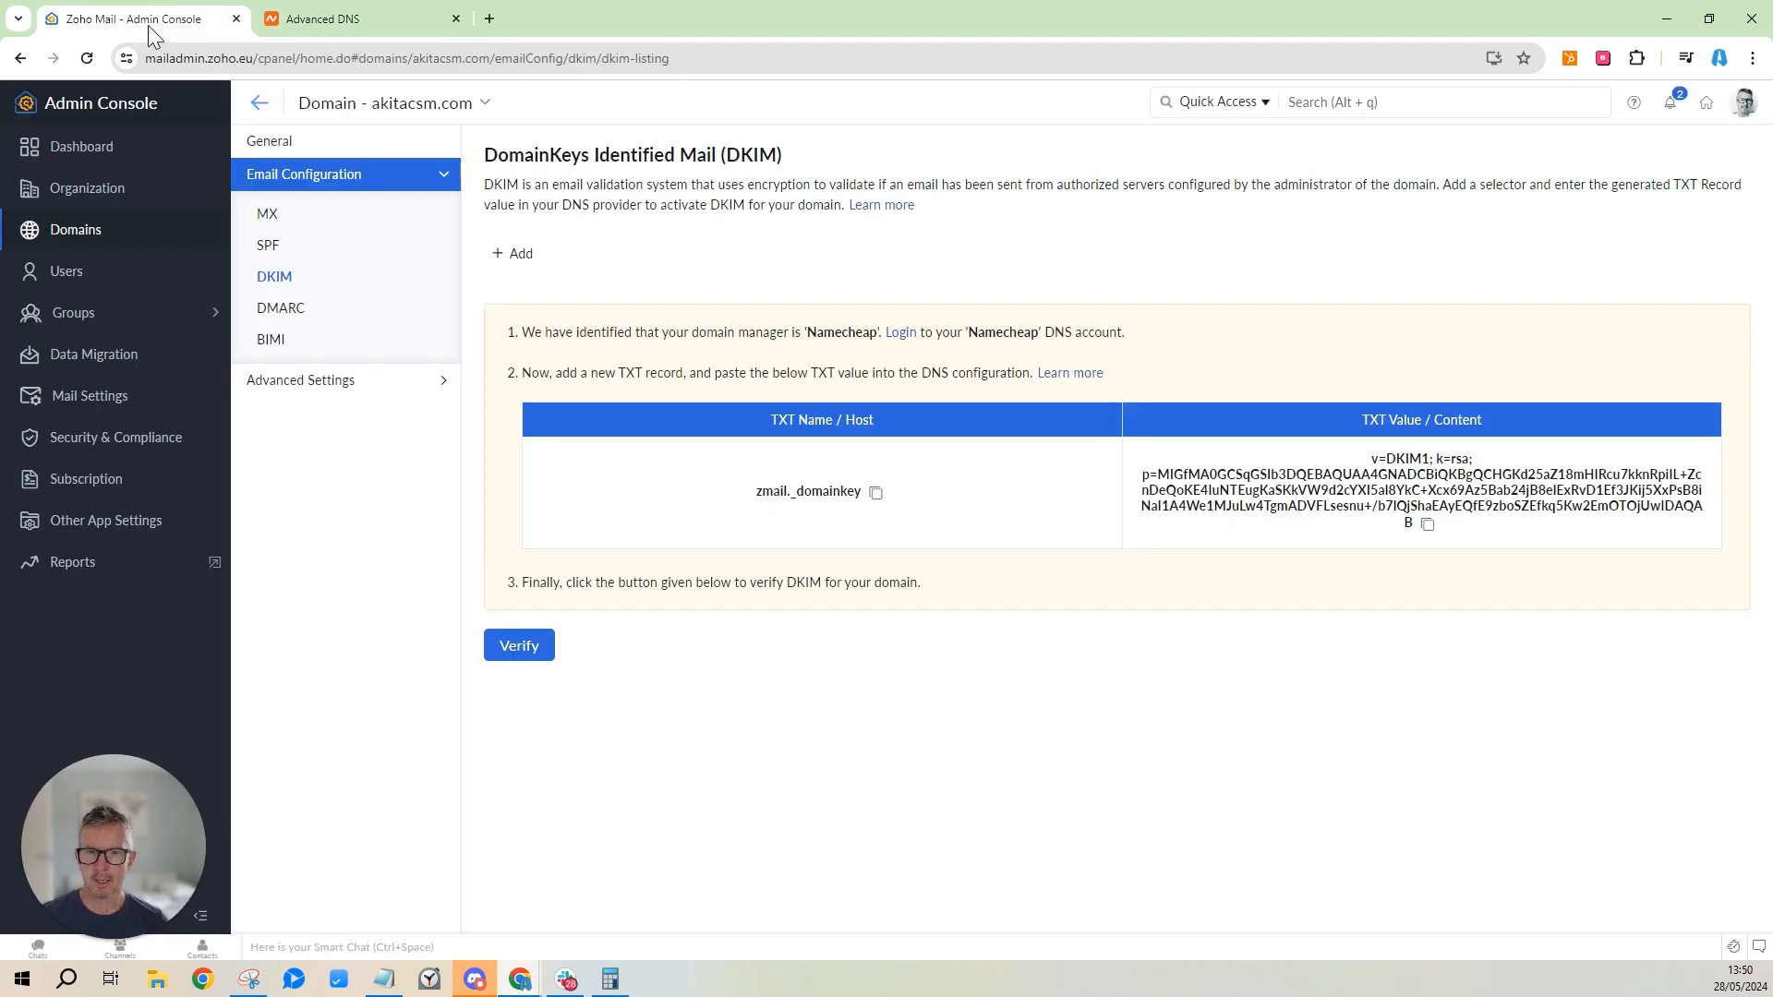
Run Verify on SPF, then DKIM (which passes), then retry the still-failing SPF check.
click(269, 250)
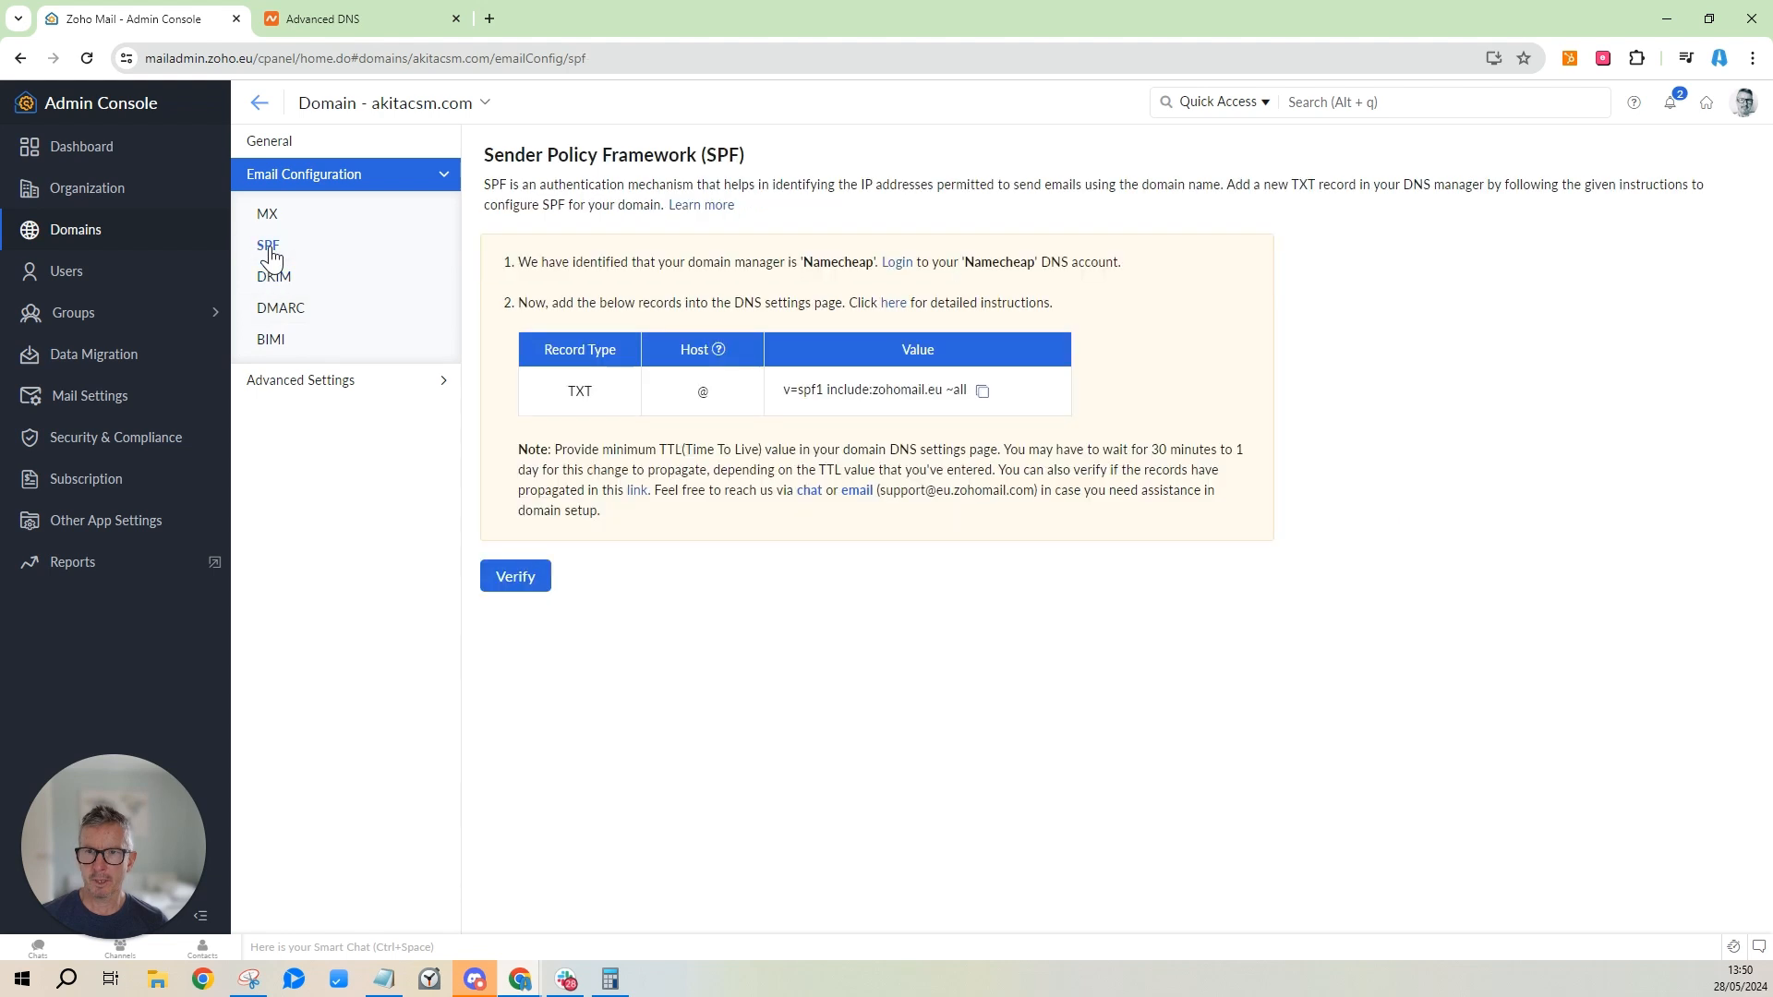
click(533, 587)
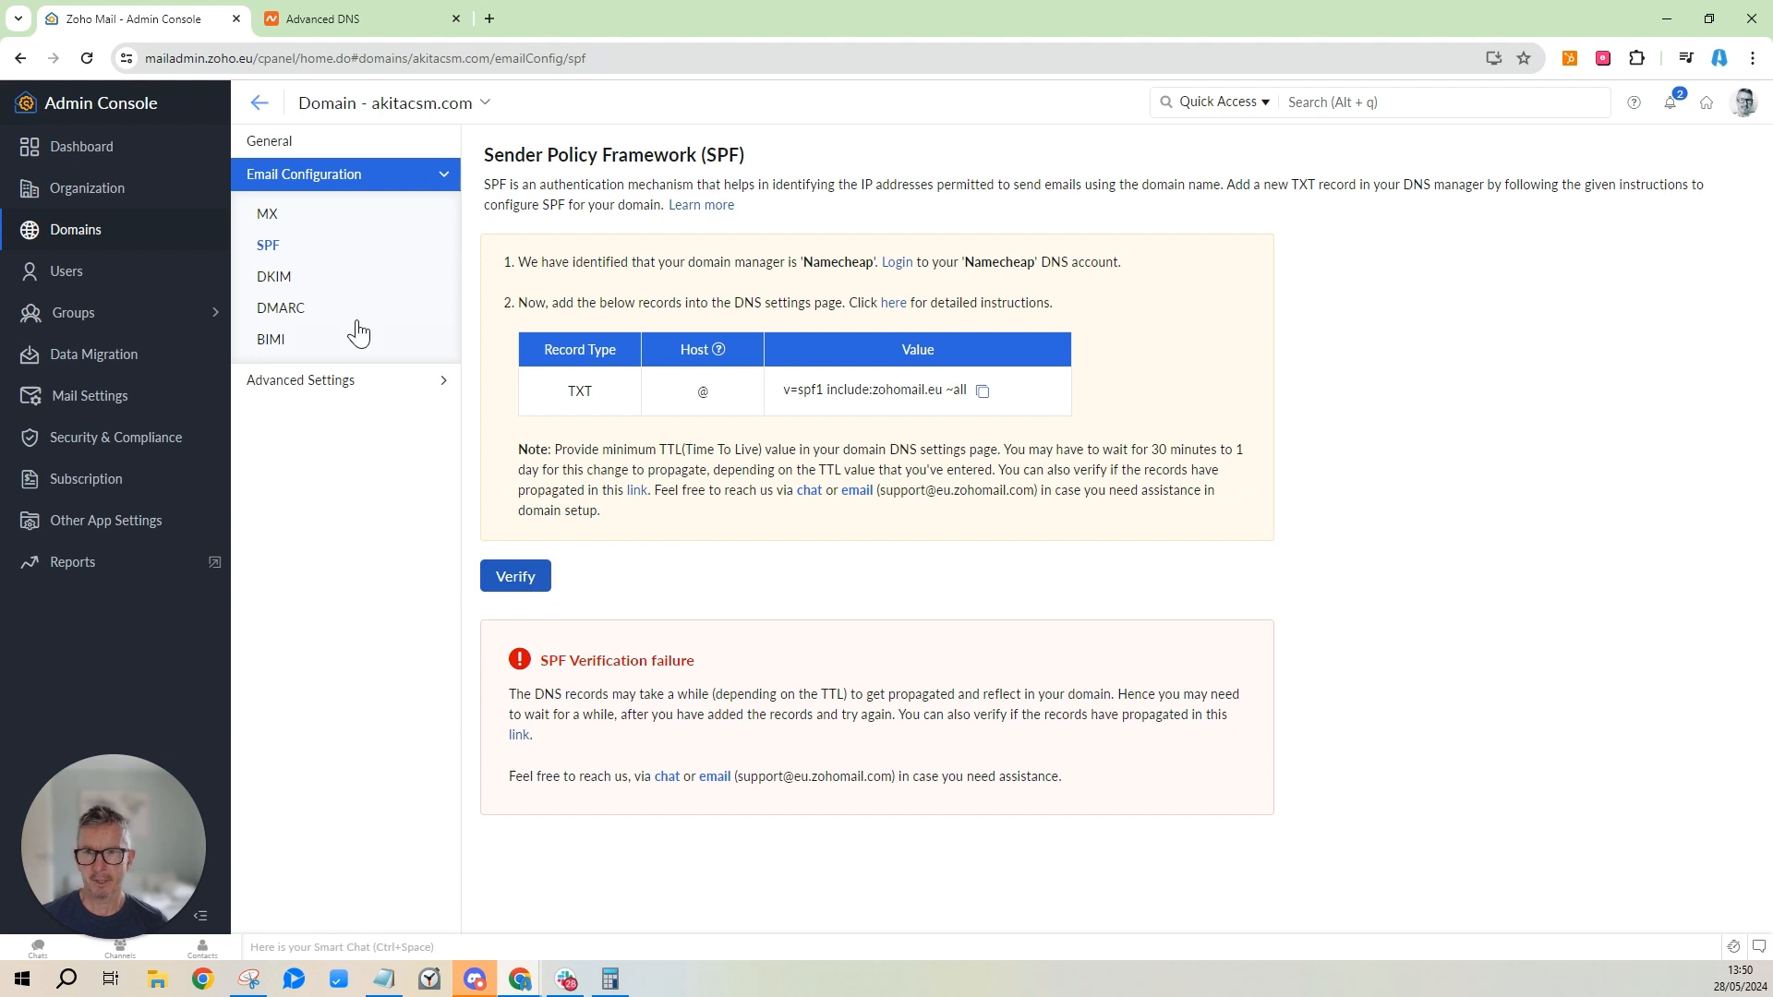
click(270, 277)
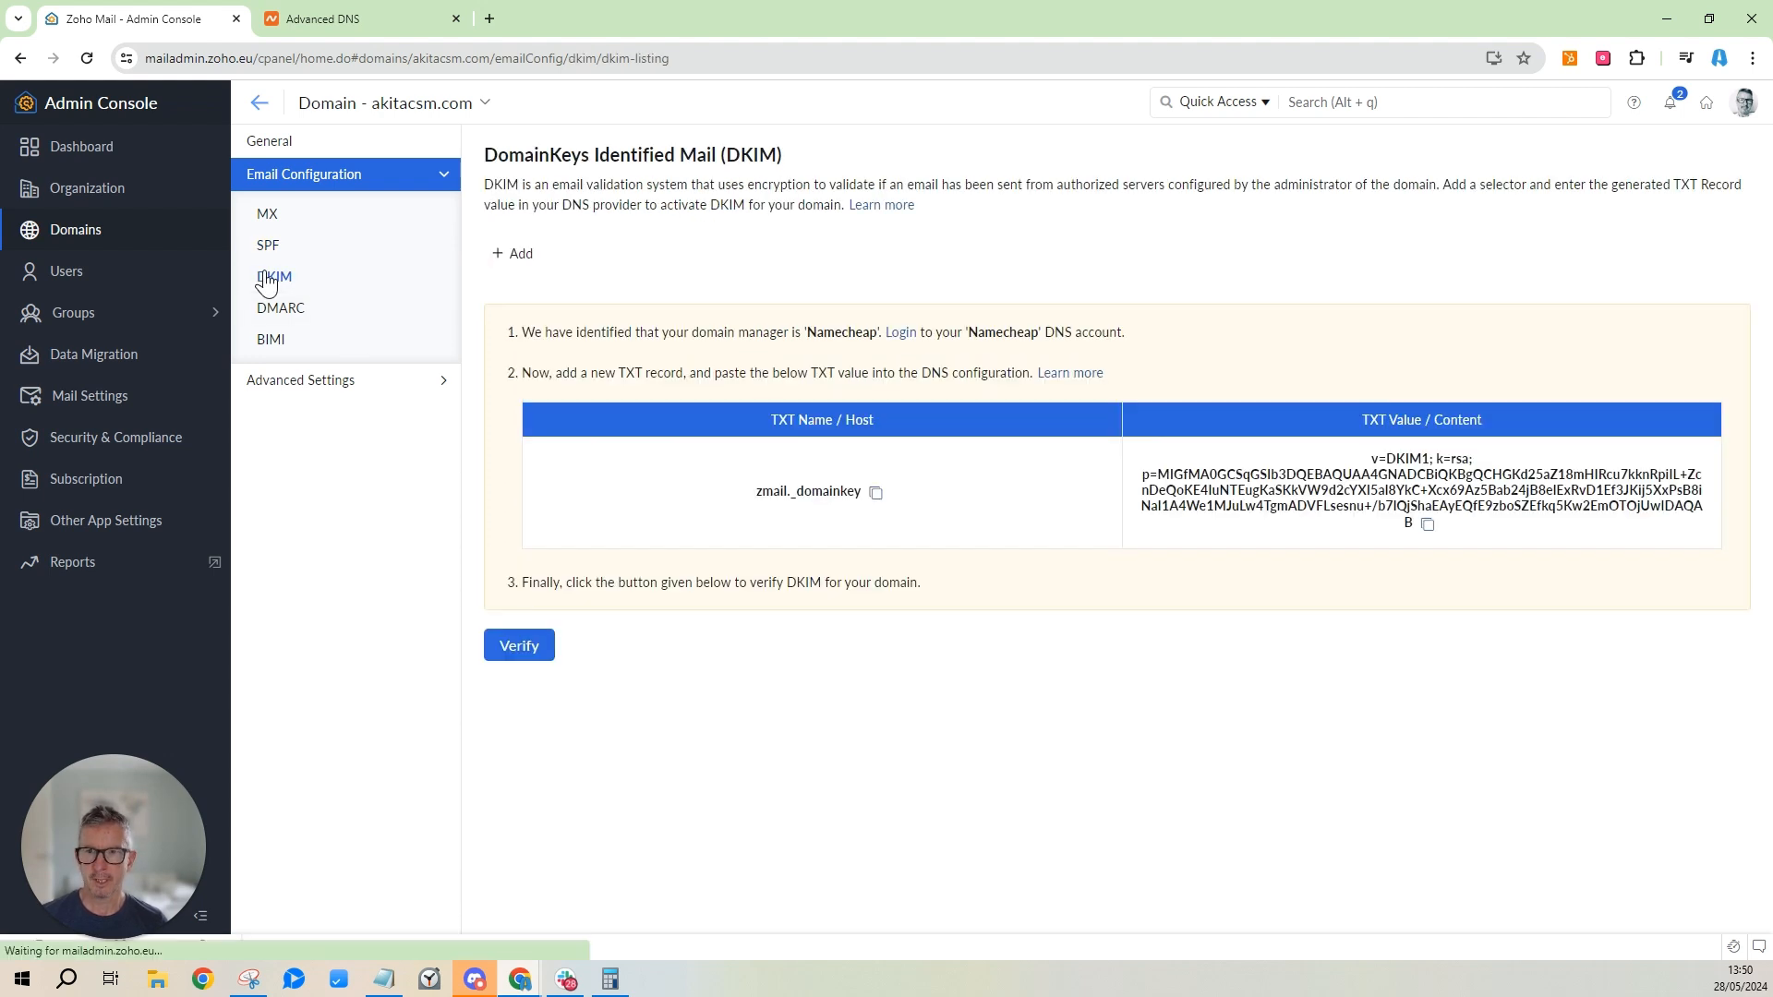
click(528, 654)
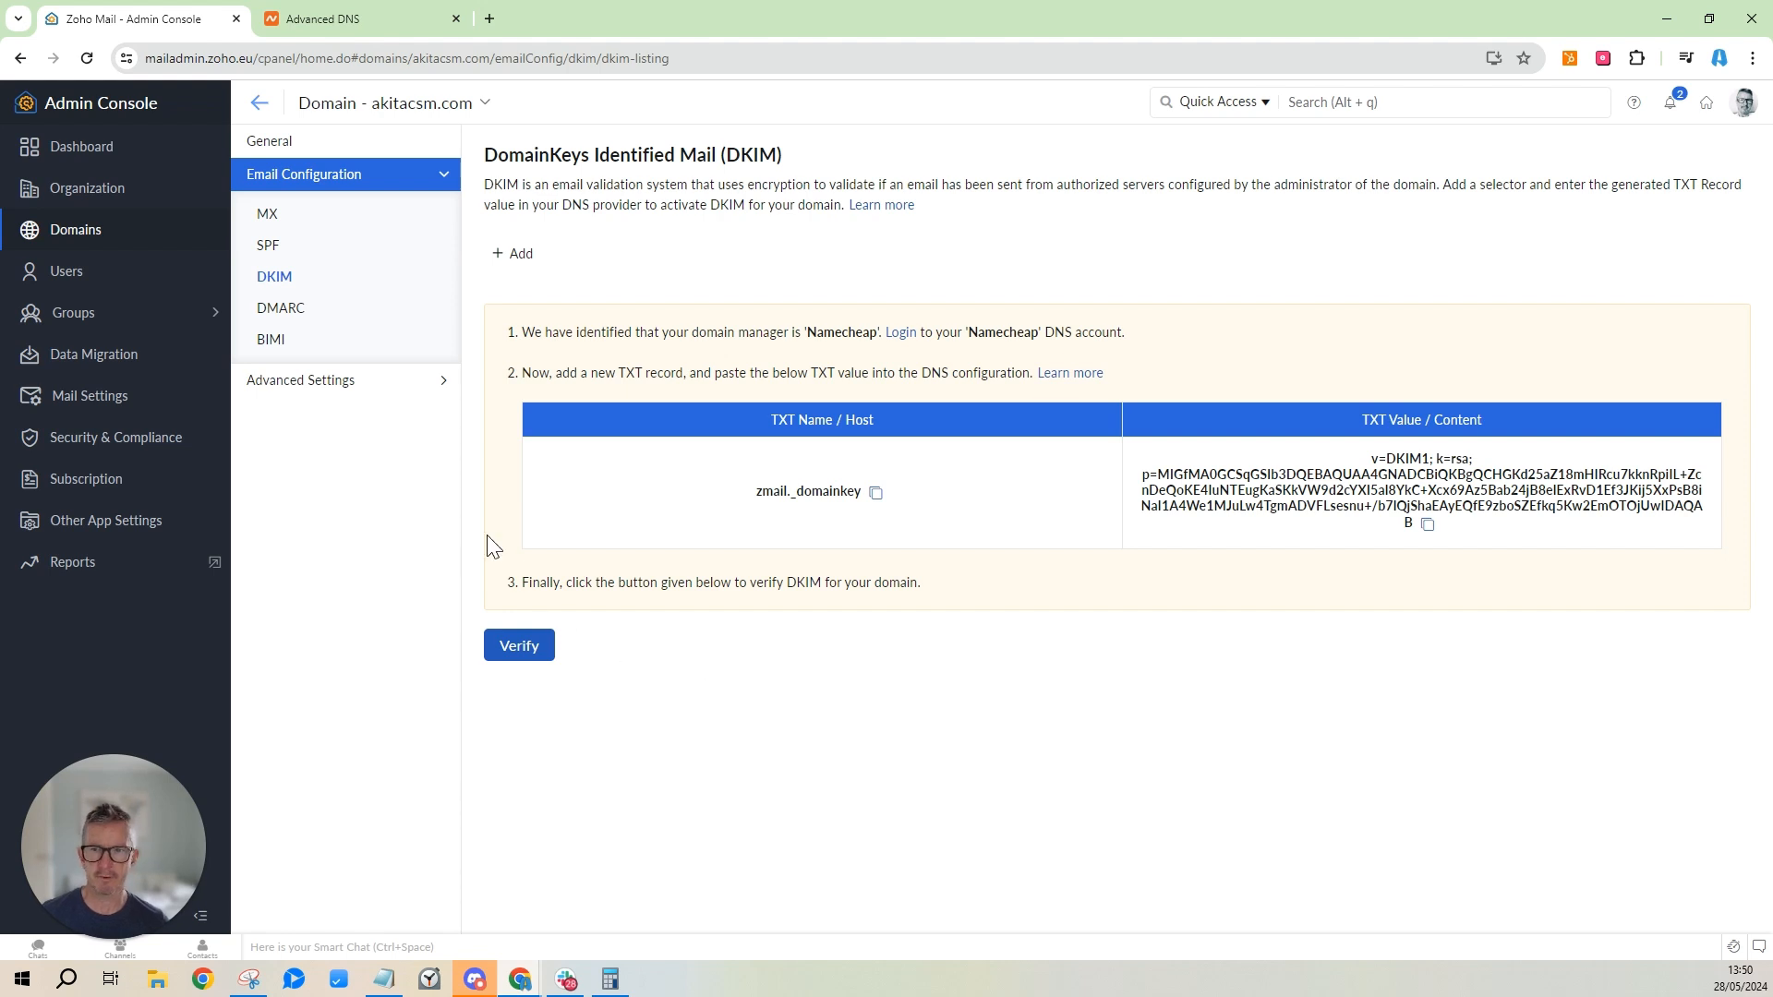
click(267, 244)
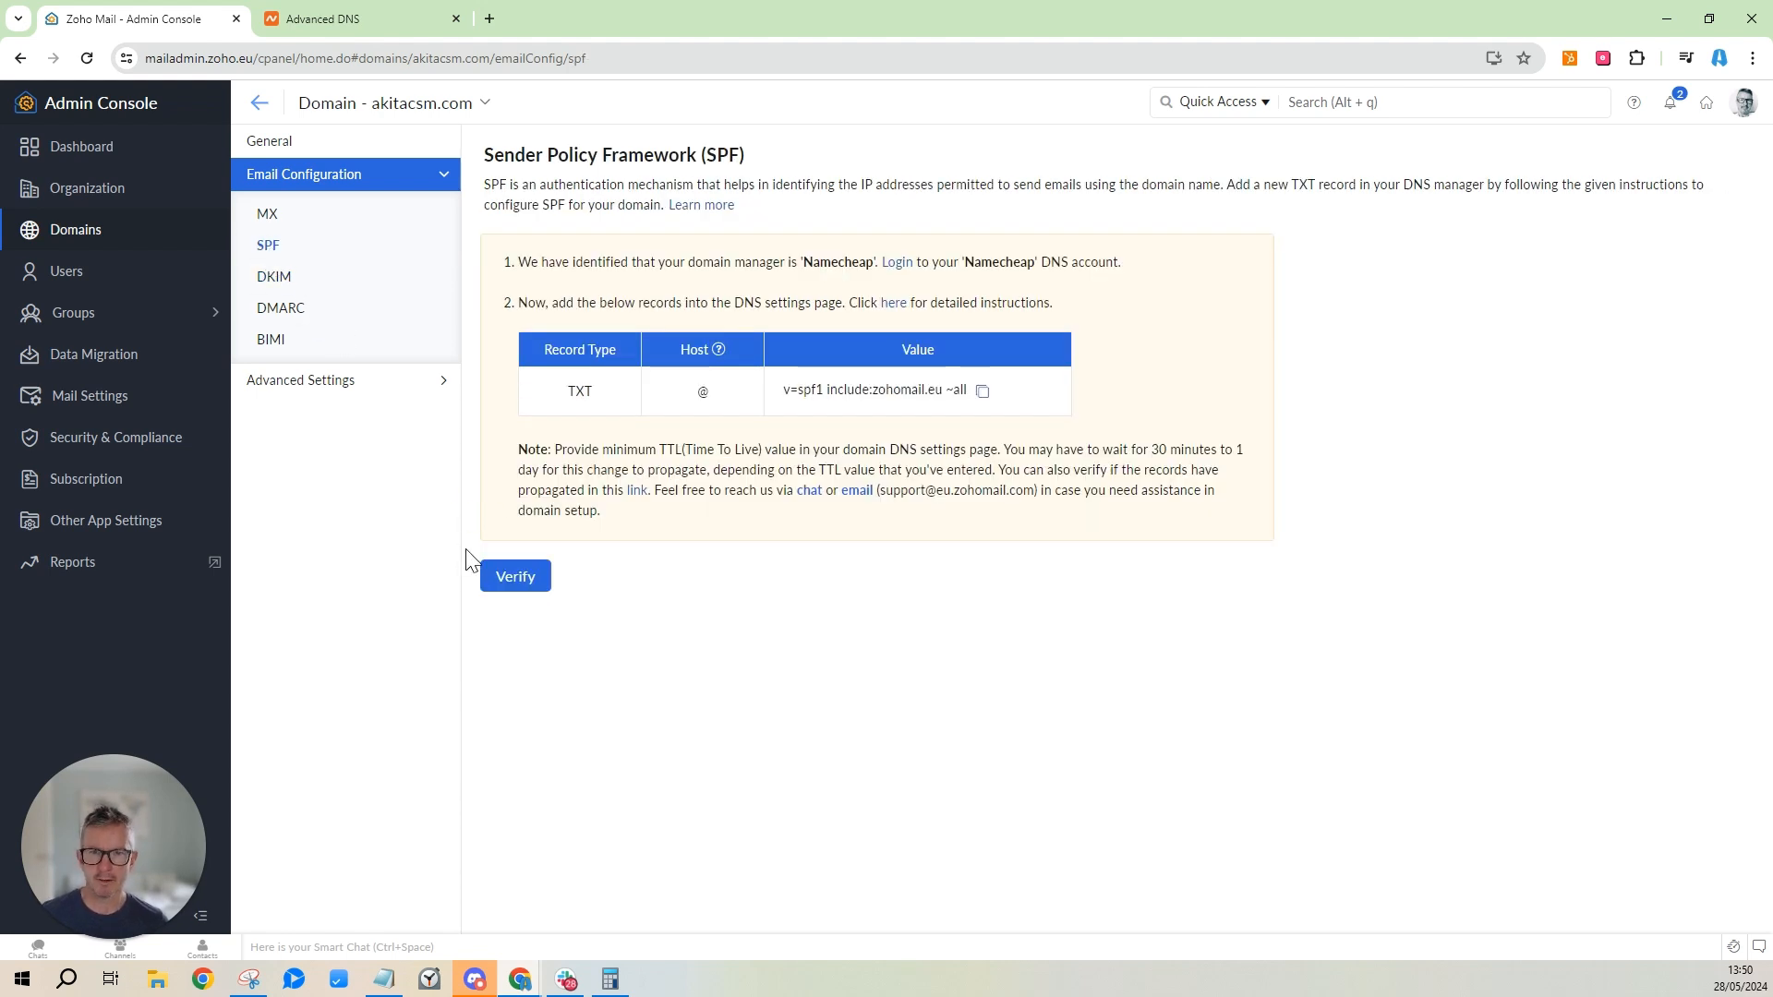
click(502, 582)
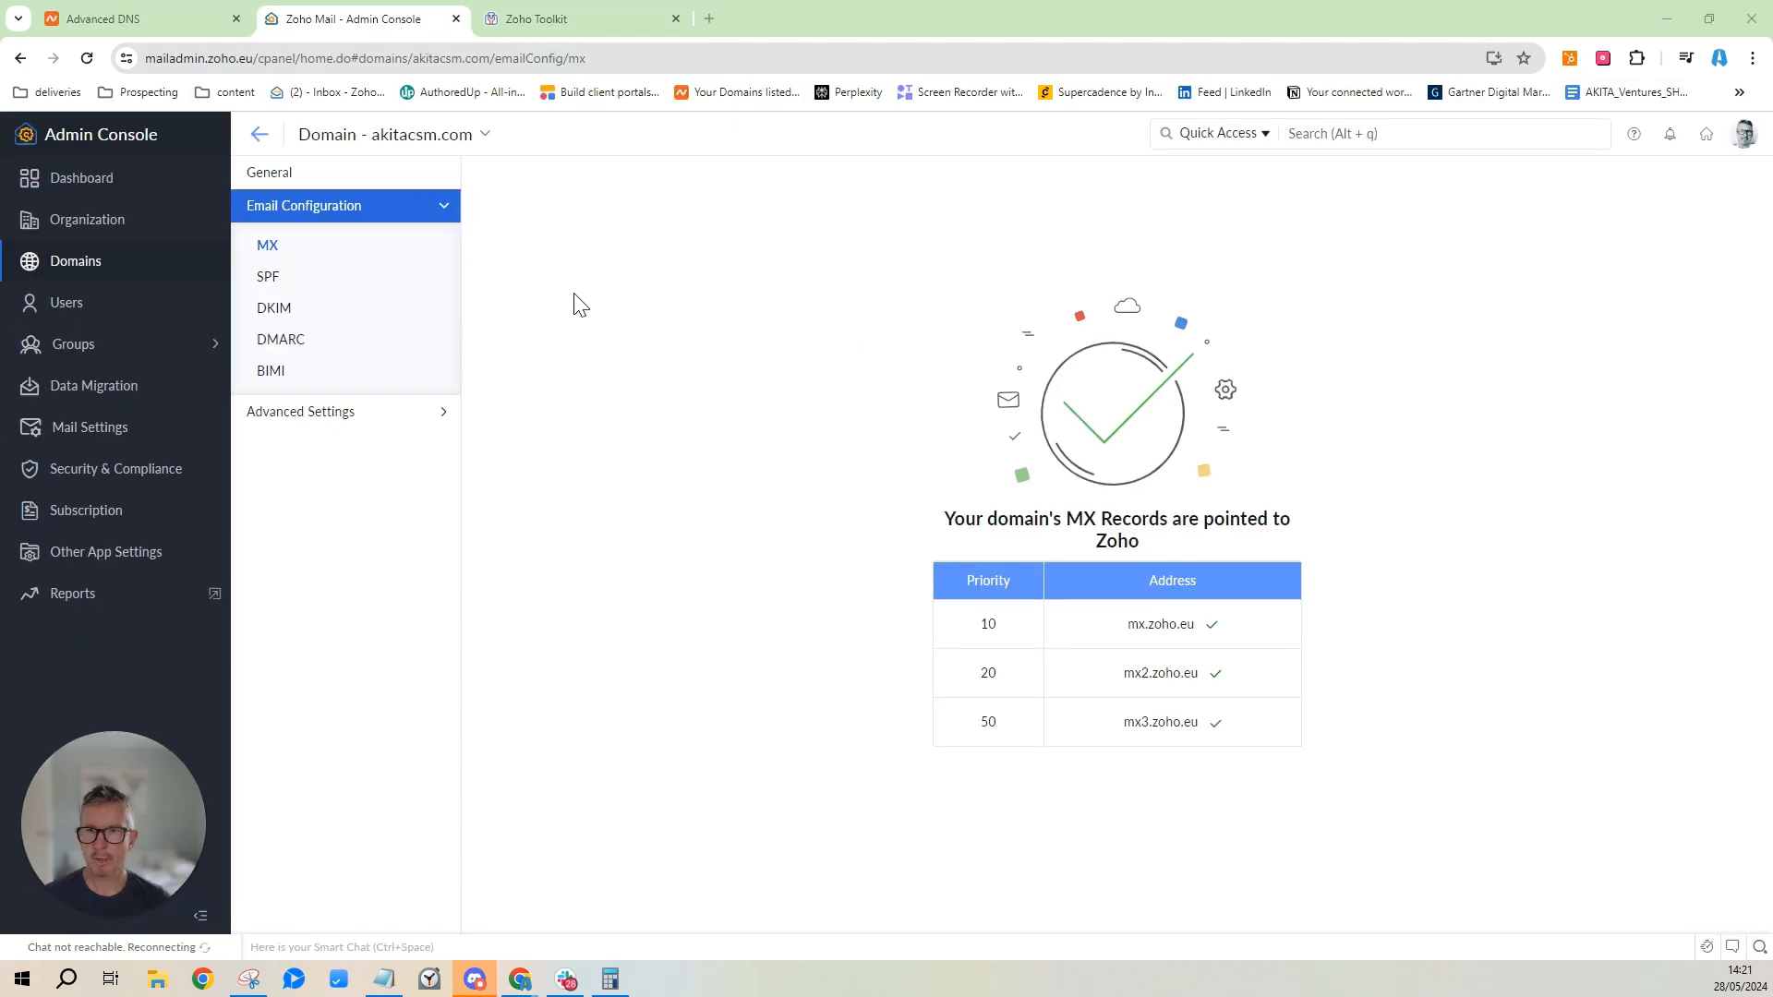
Check that SPF and DKIM show as verified, then open the DMARC form.
click(277, 288)
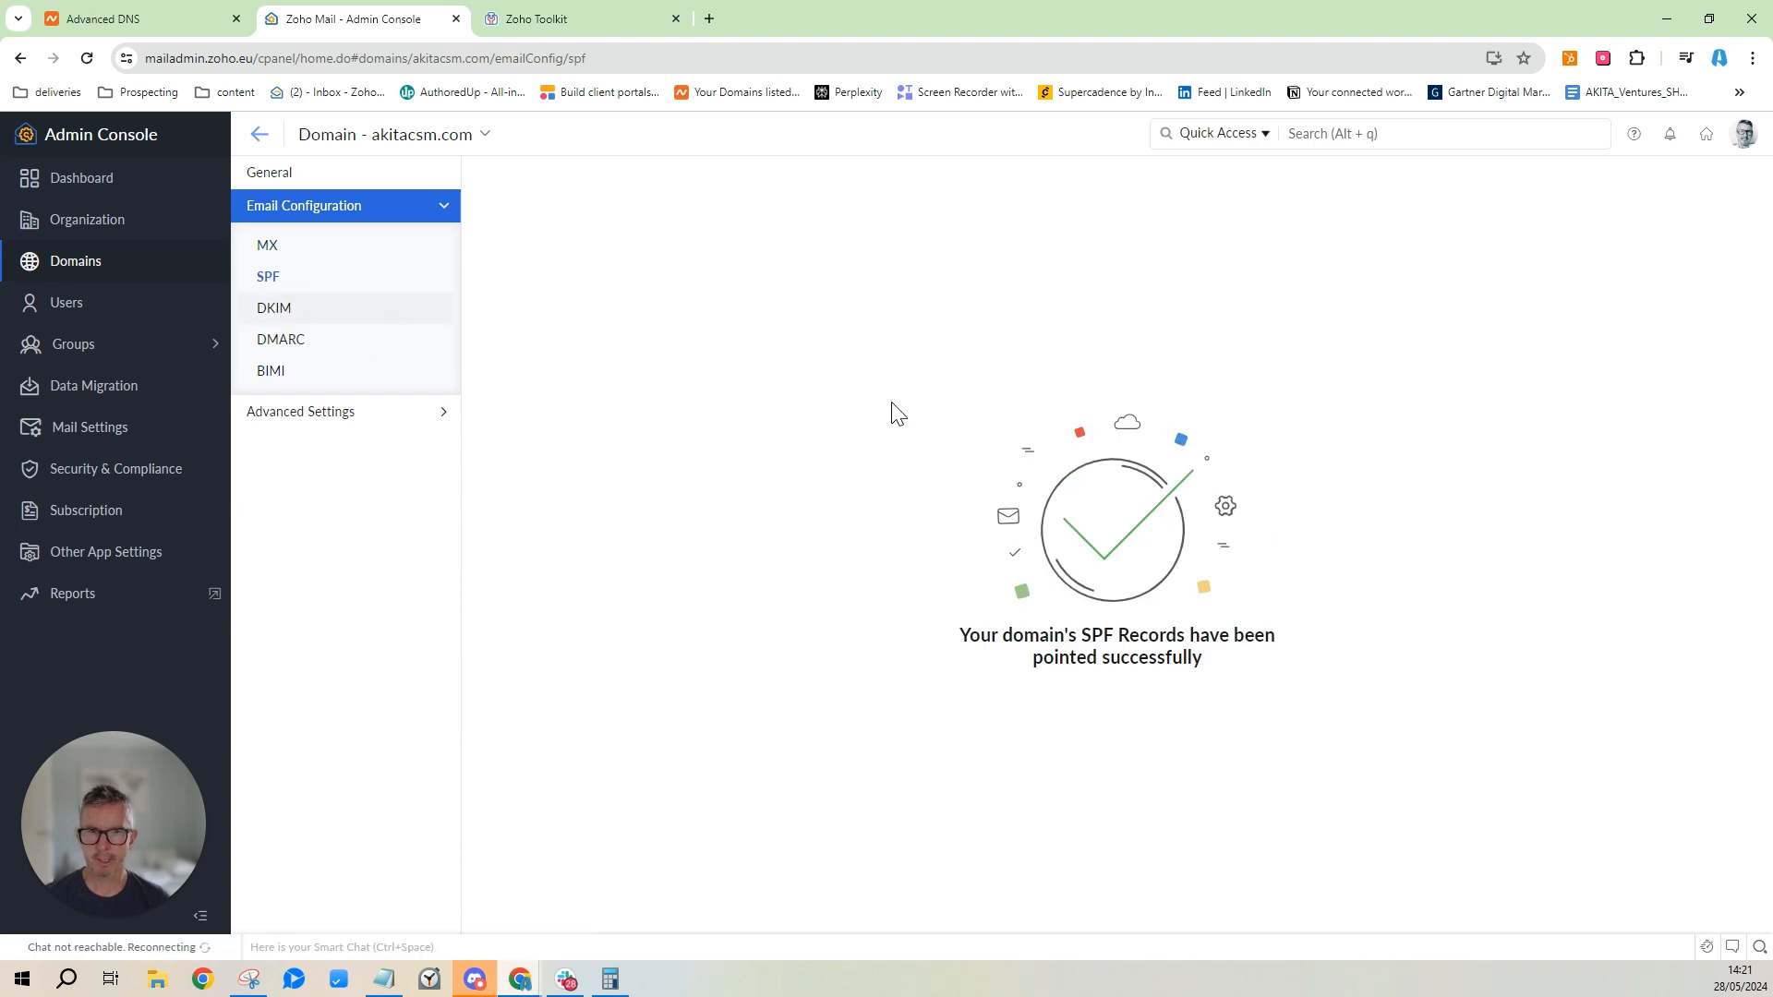
click(284, 315)
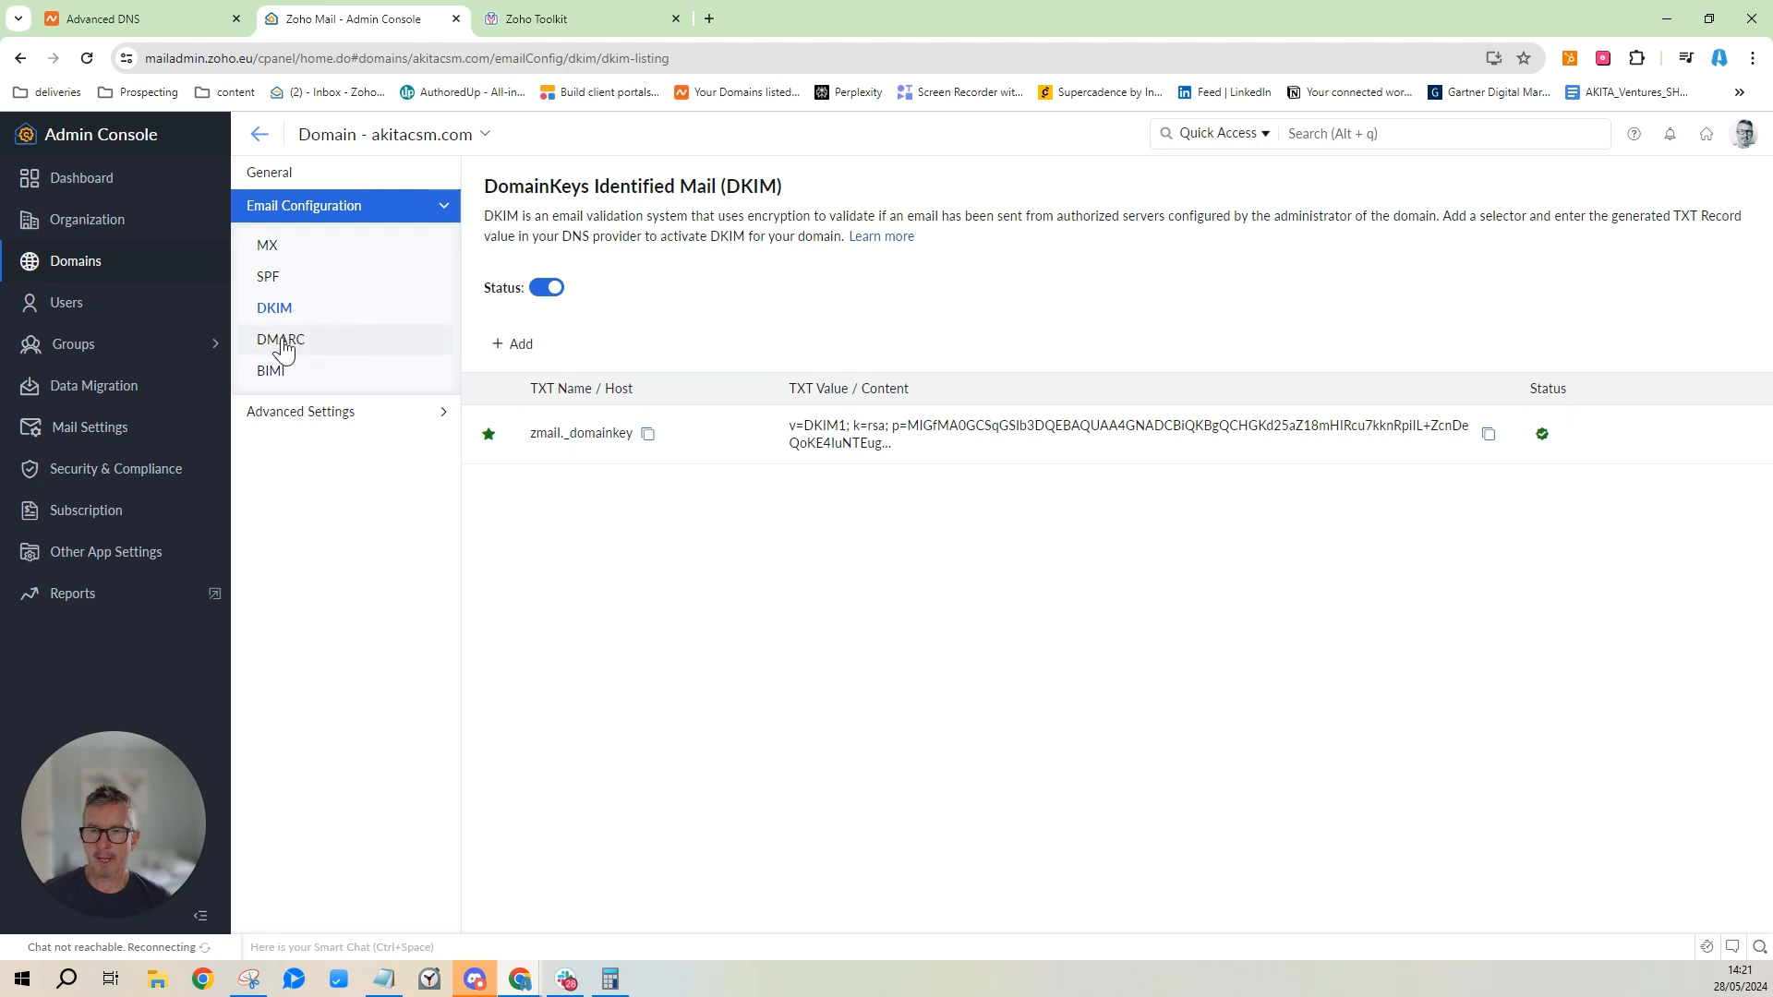
click(284, 351)
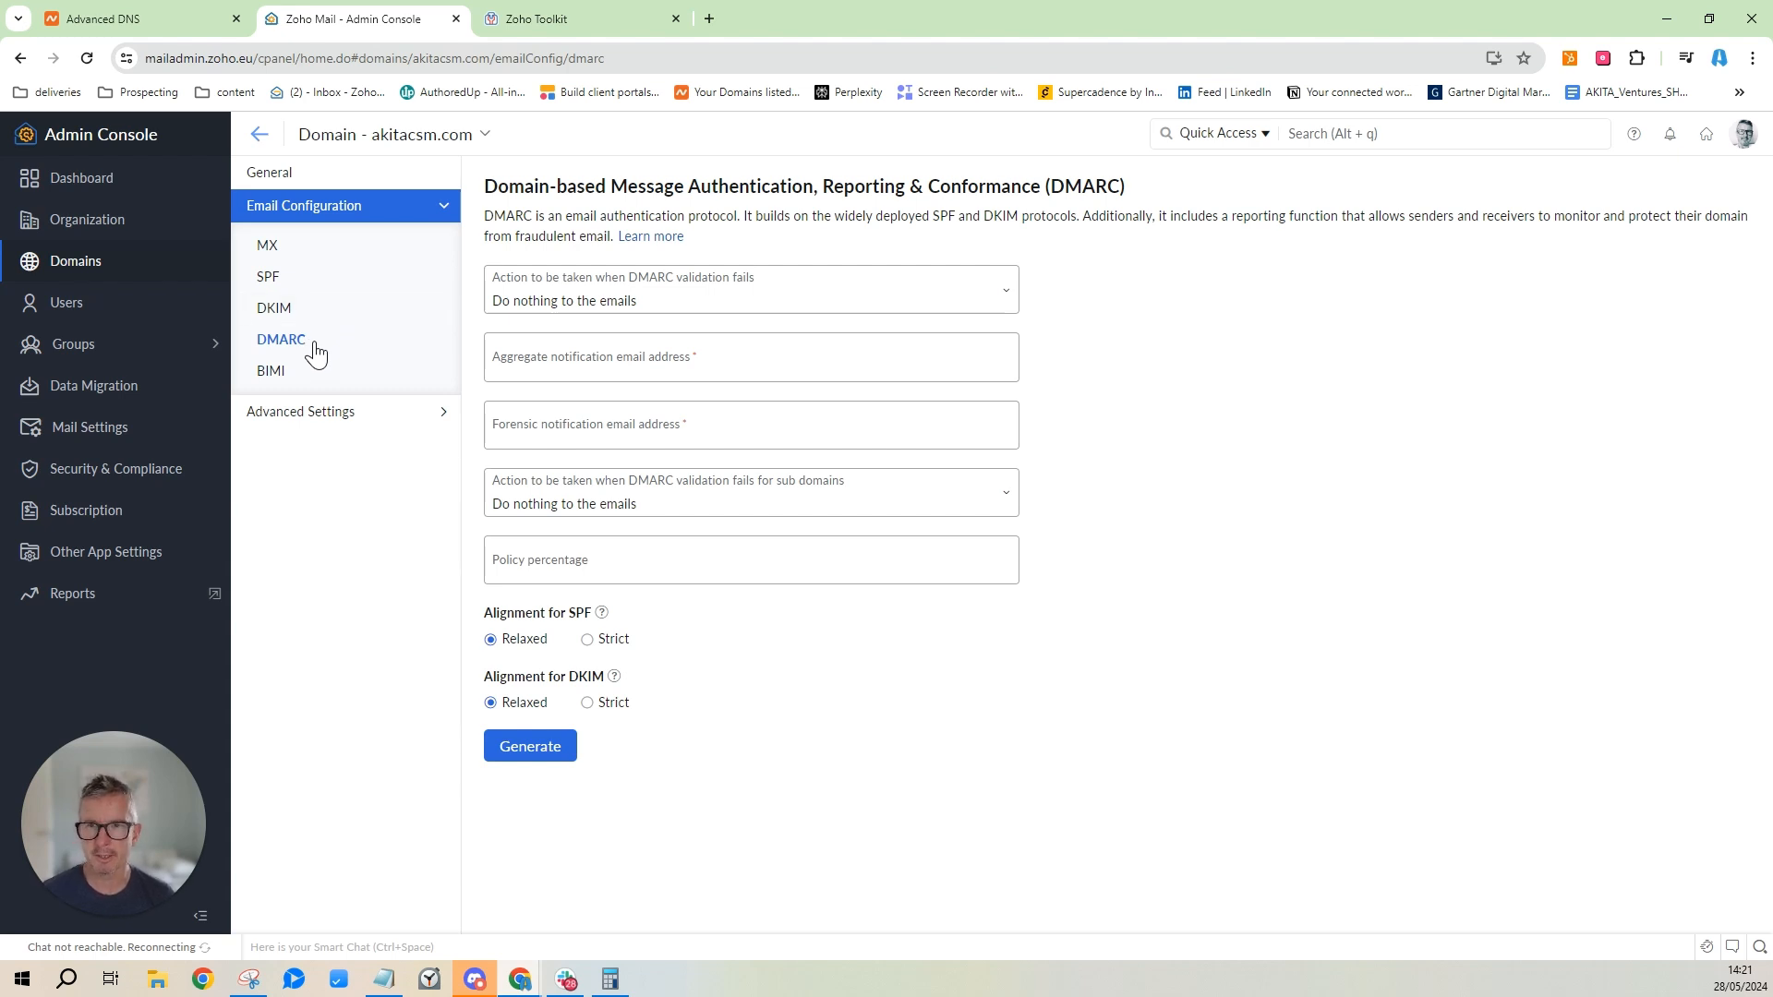
Fill the DMARC form: Do nothing policy, same aggregate and forensic report address, 100% policy.
click(766, 305)
click(766, 305)
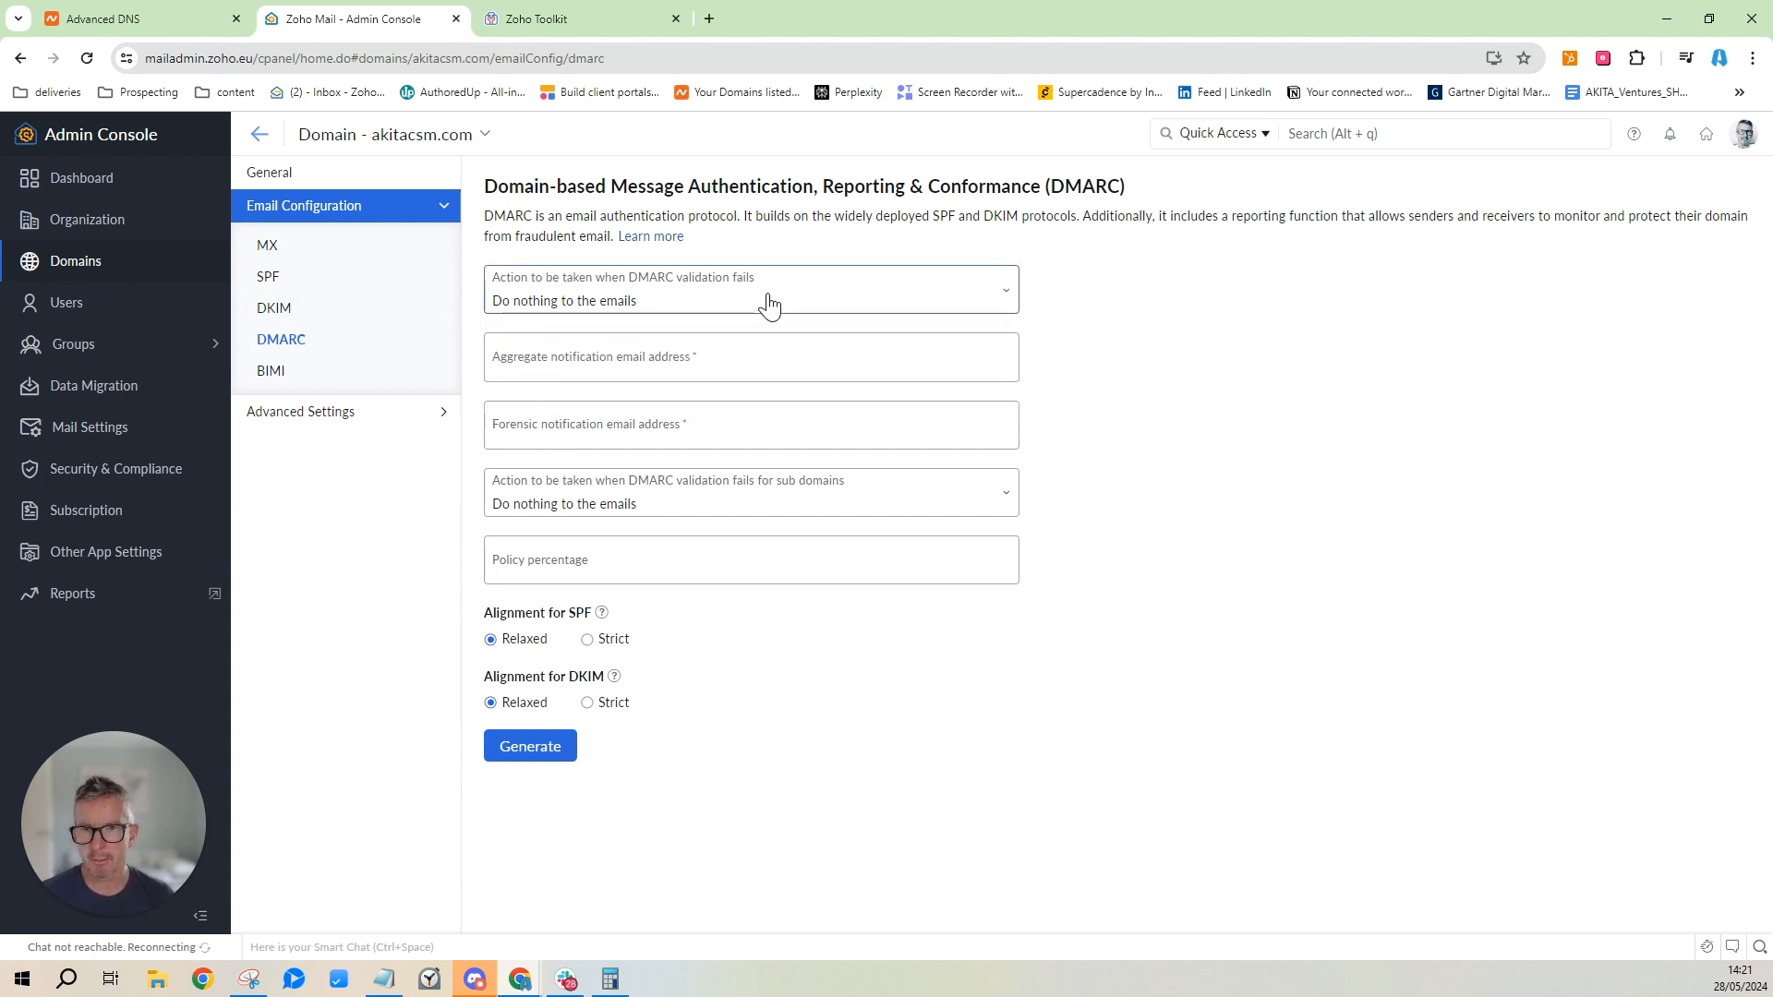
click(753, 360)
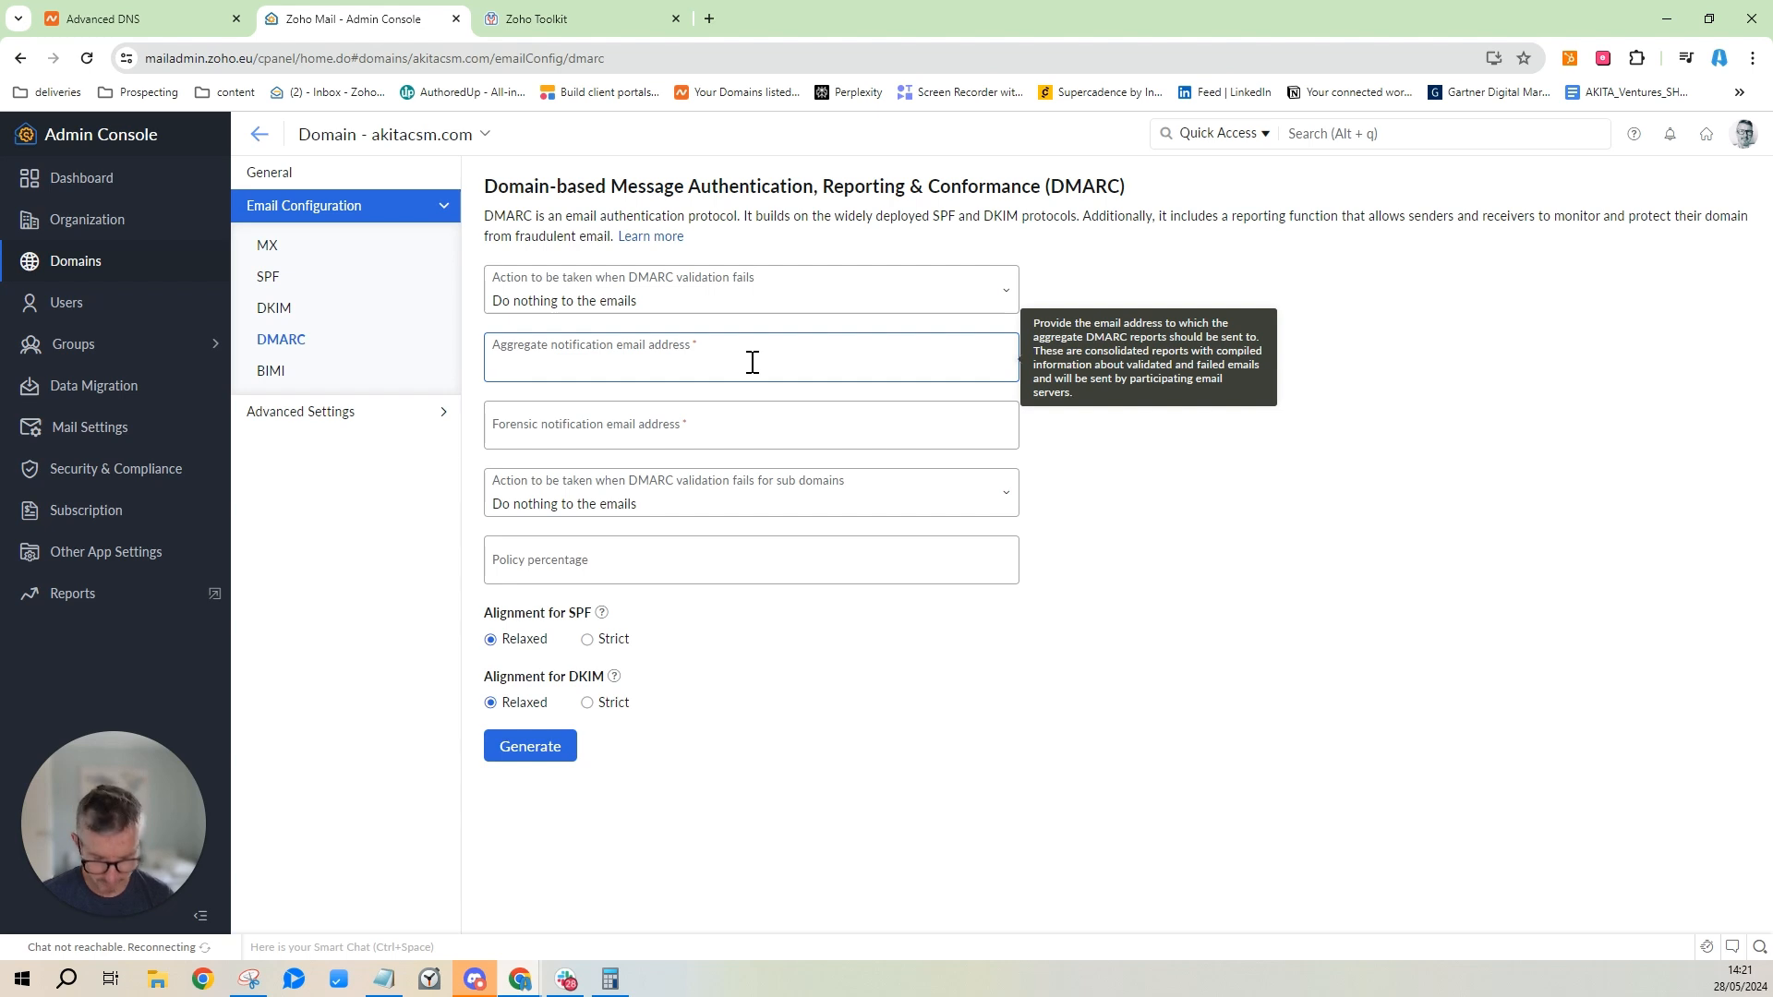
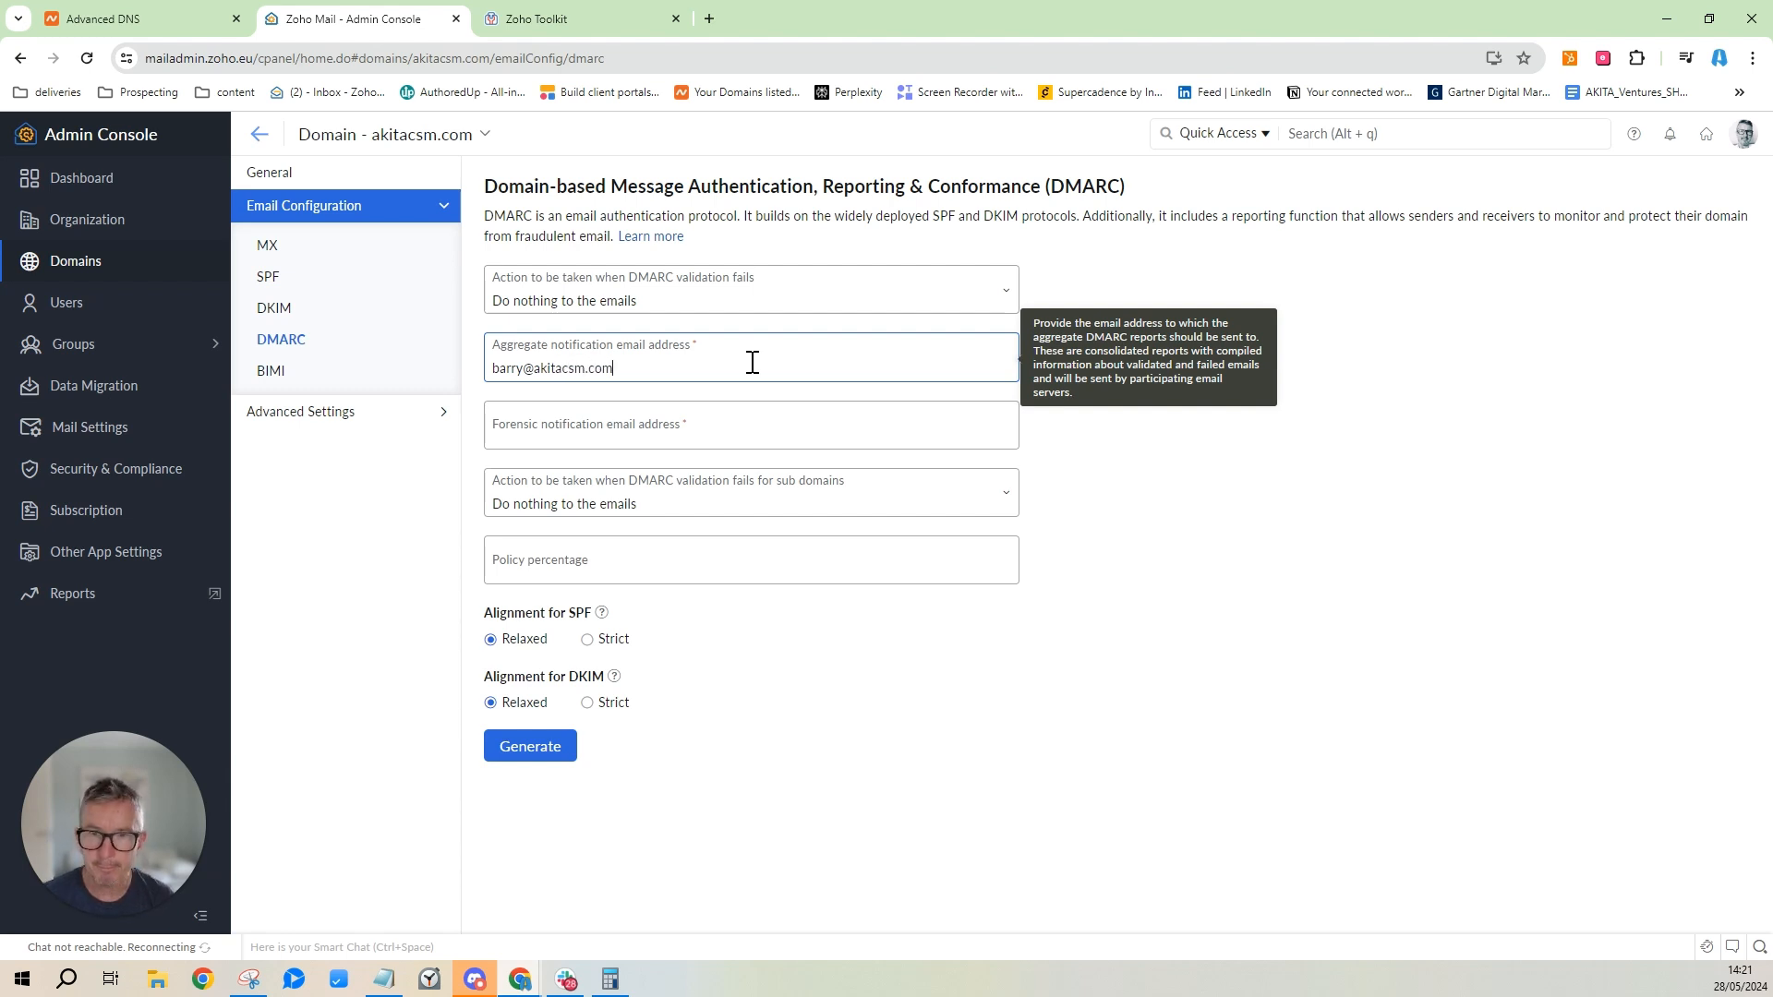
drag(632, 359, 487, 388)
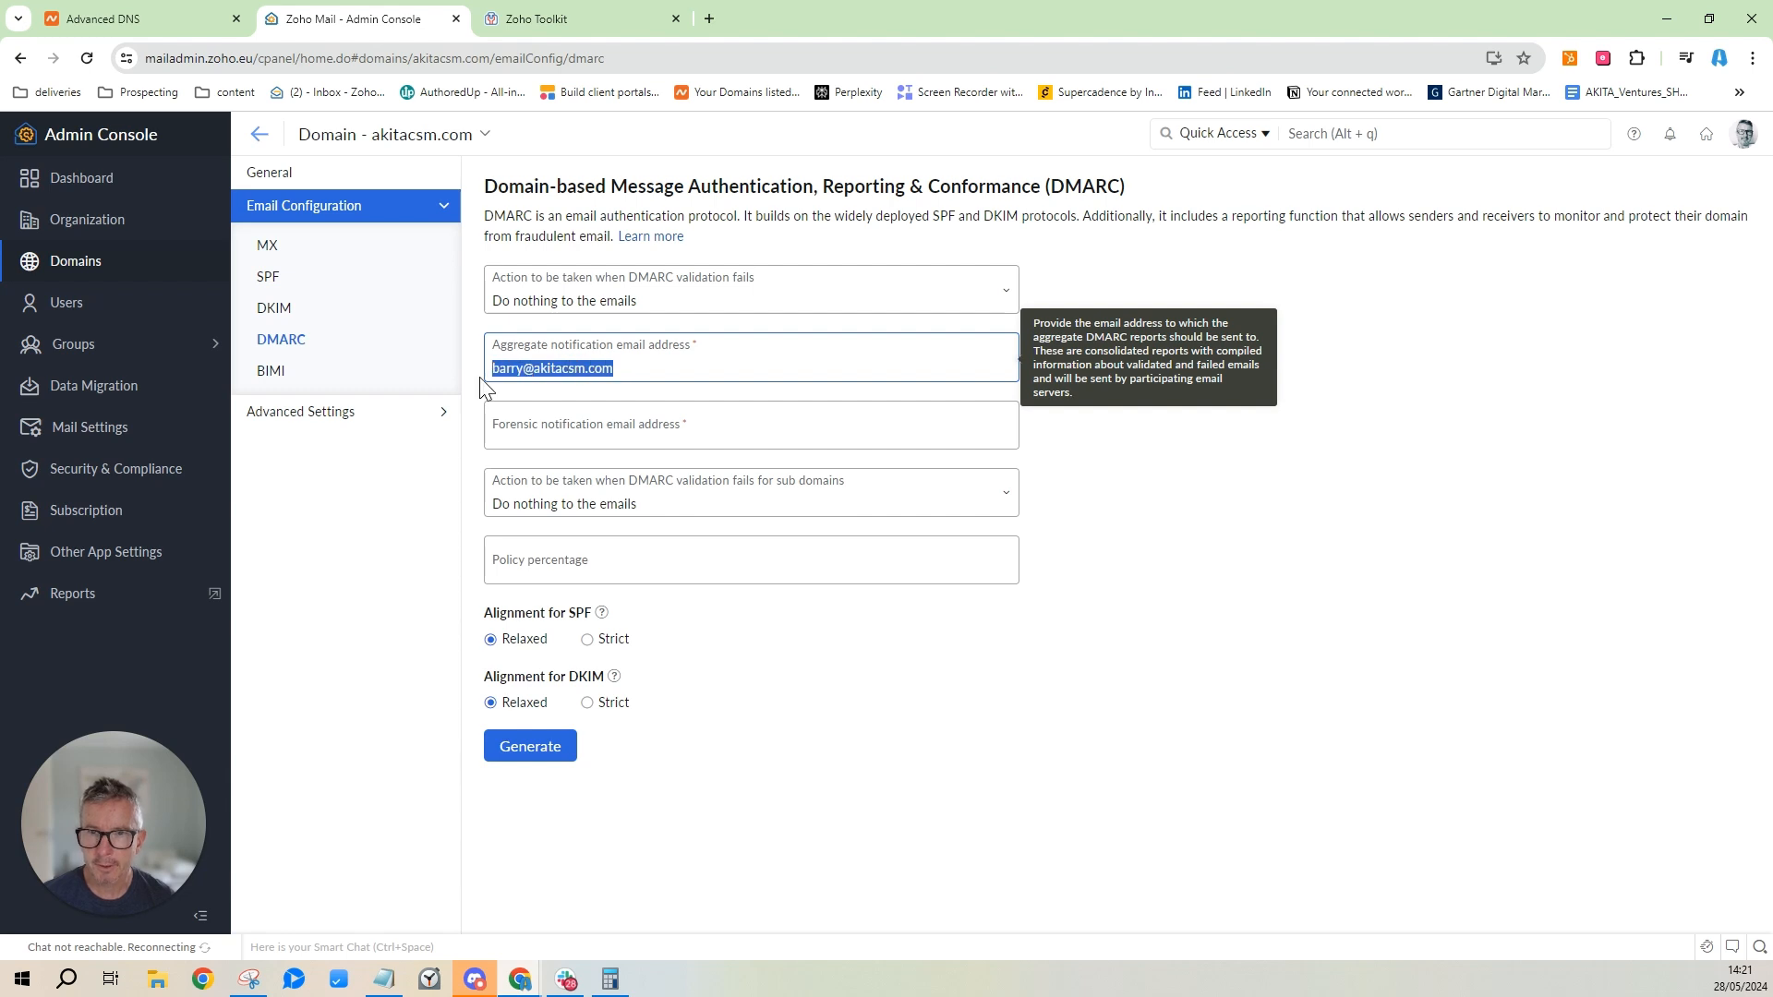
click(583, 436)
key(ctrl+v)
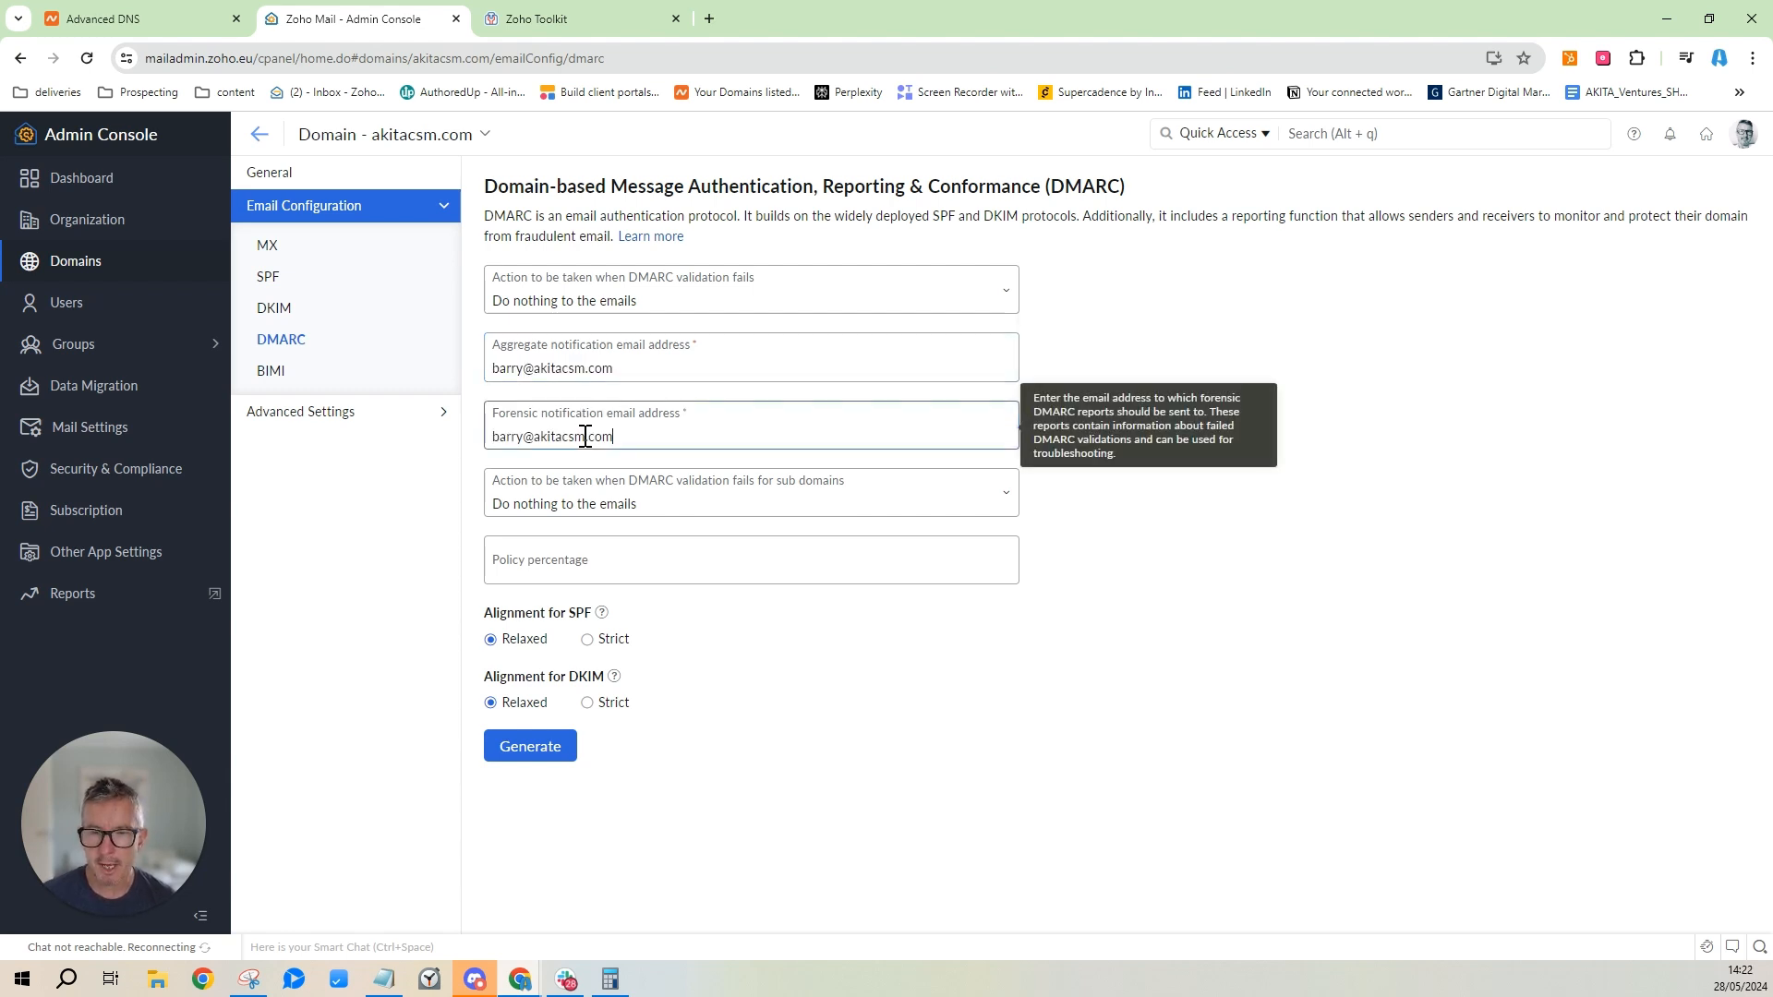
click(684, 506)
click(683, 506)
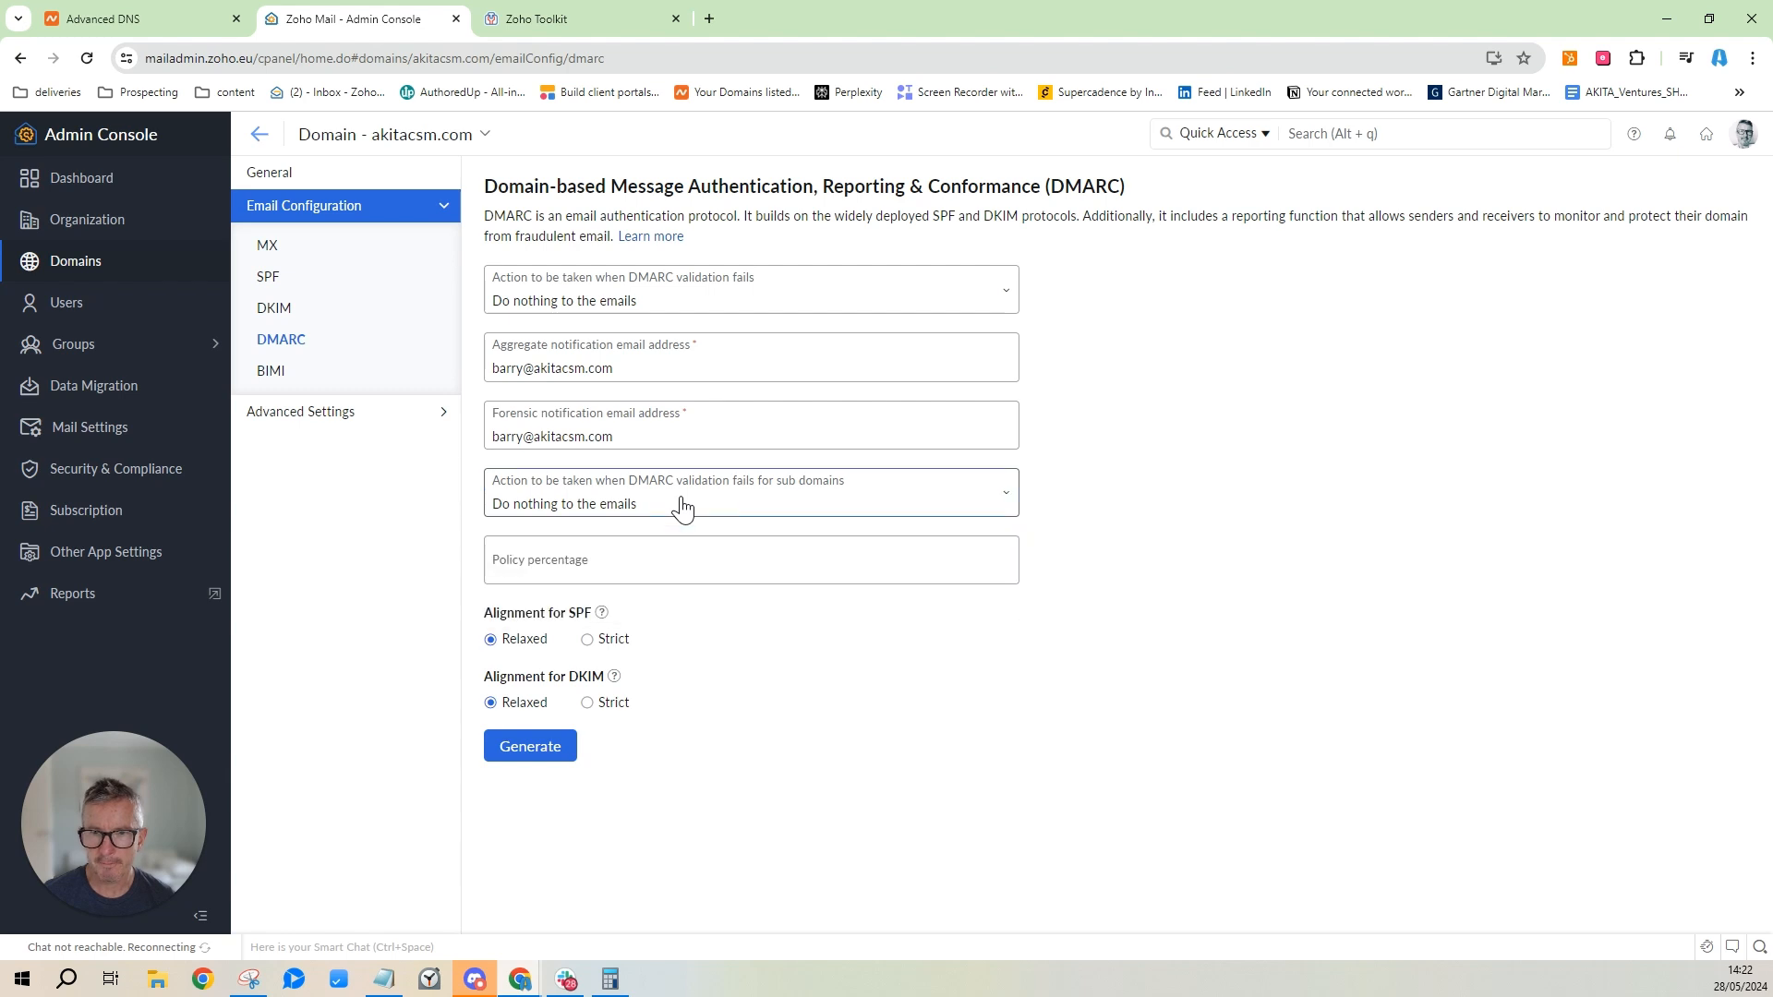
click(669, 568)
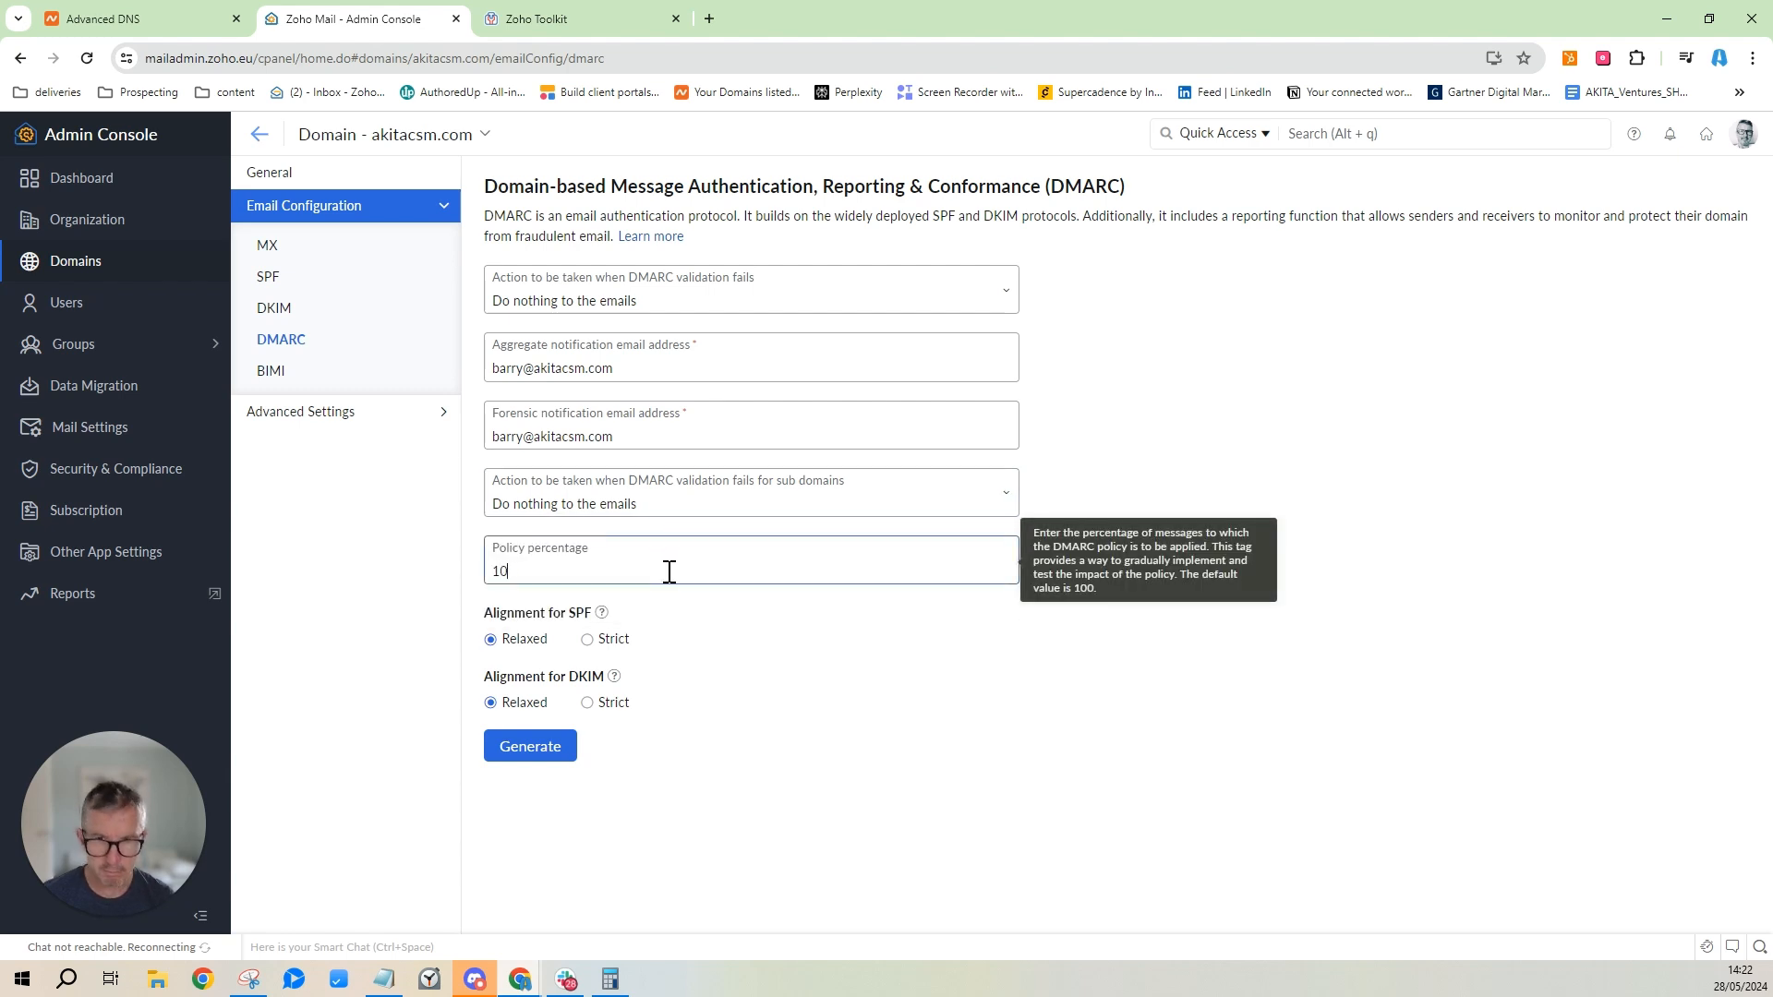
click(725, 657)
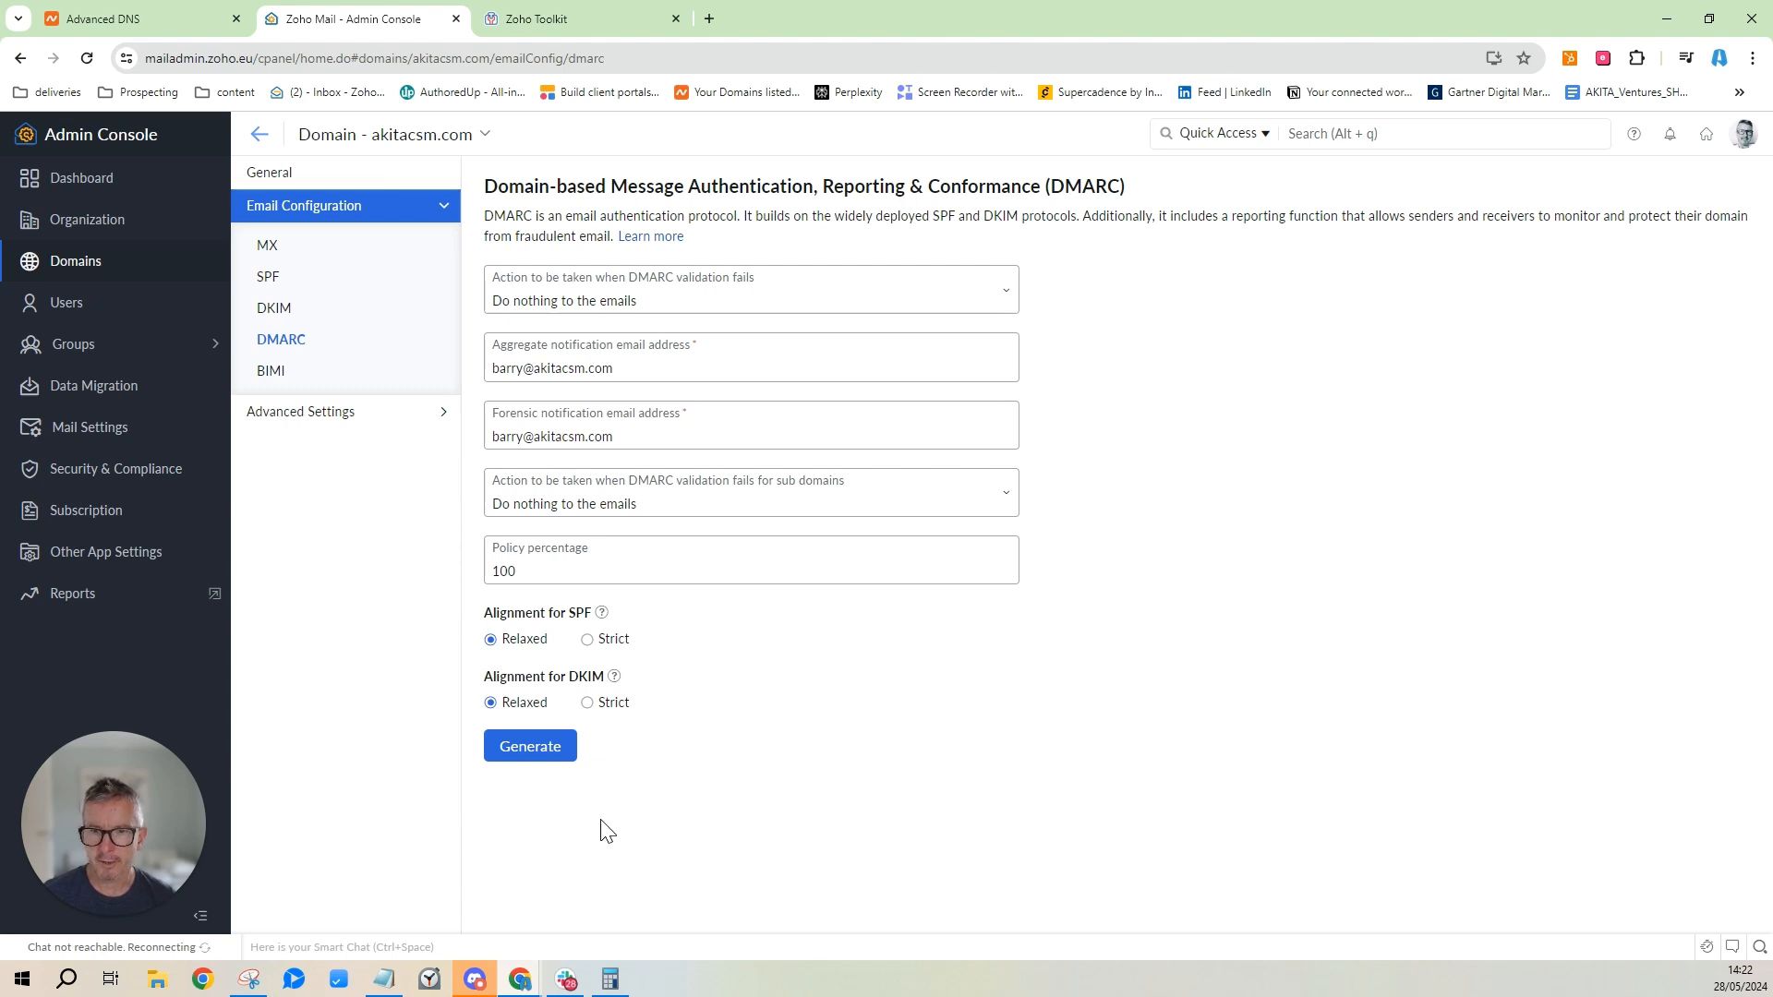
Generate the DMARC record, copy its _dmarc host name, and go to Namecheap's DNS records.
click(545, 753)
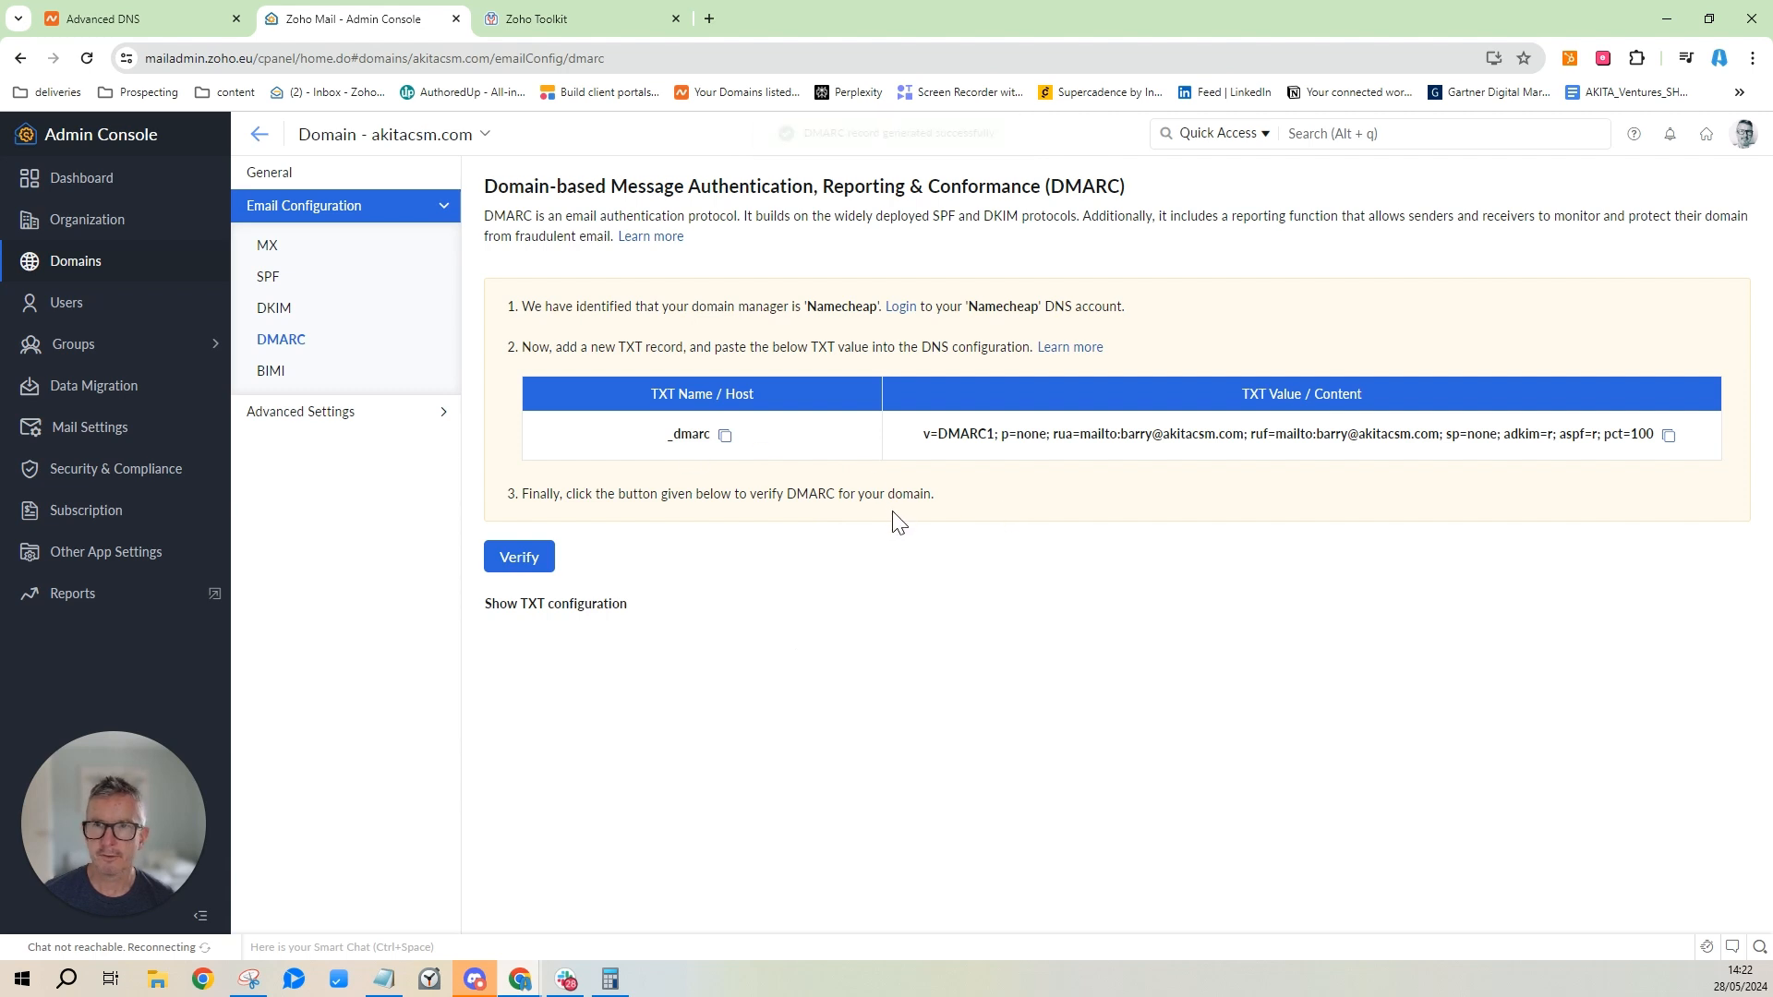
click(725, 437)
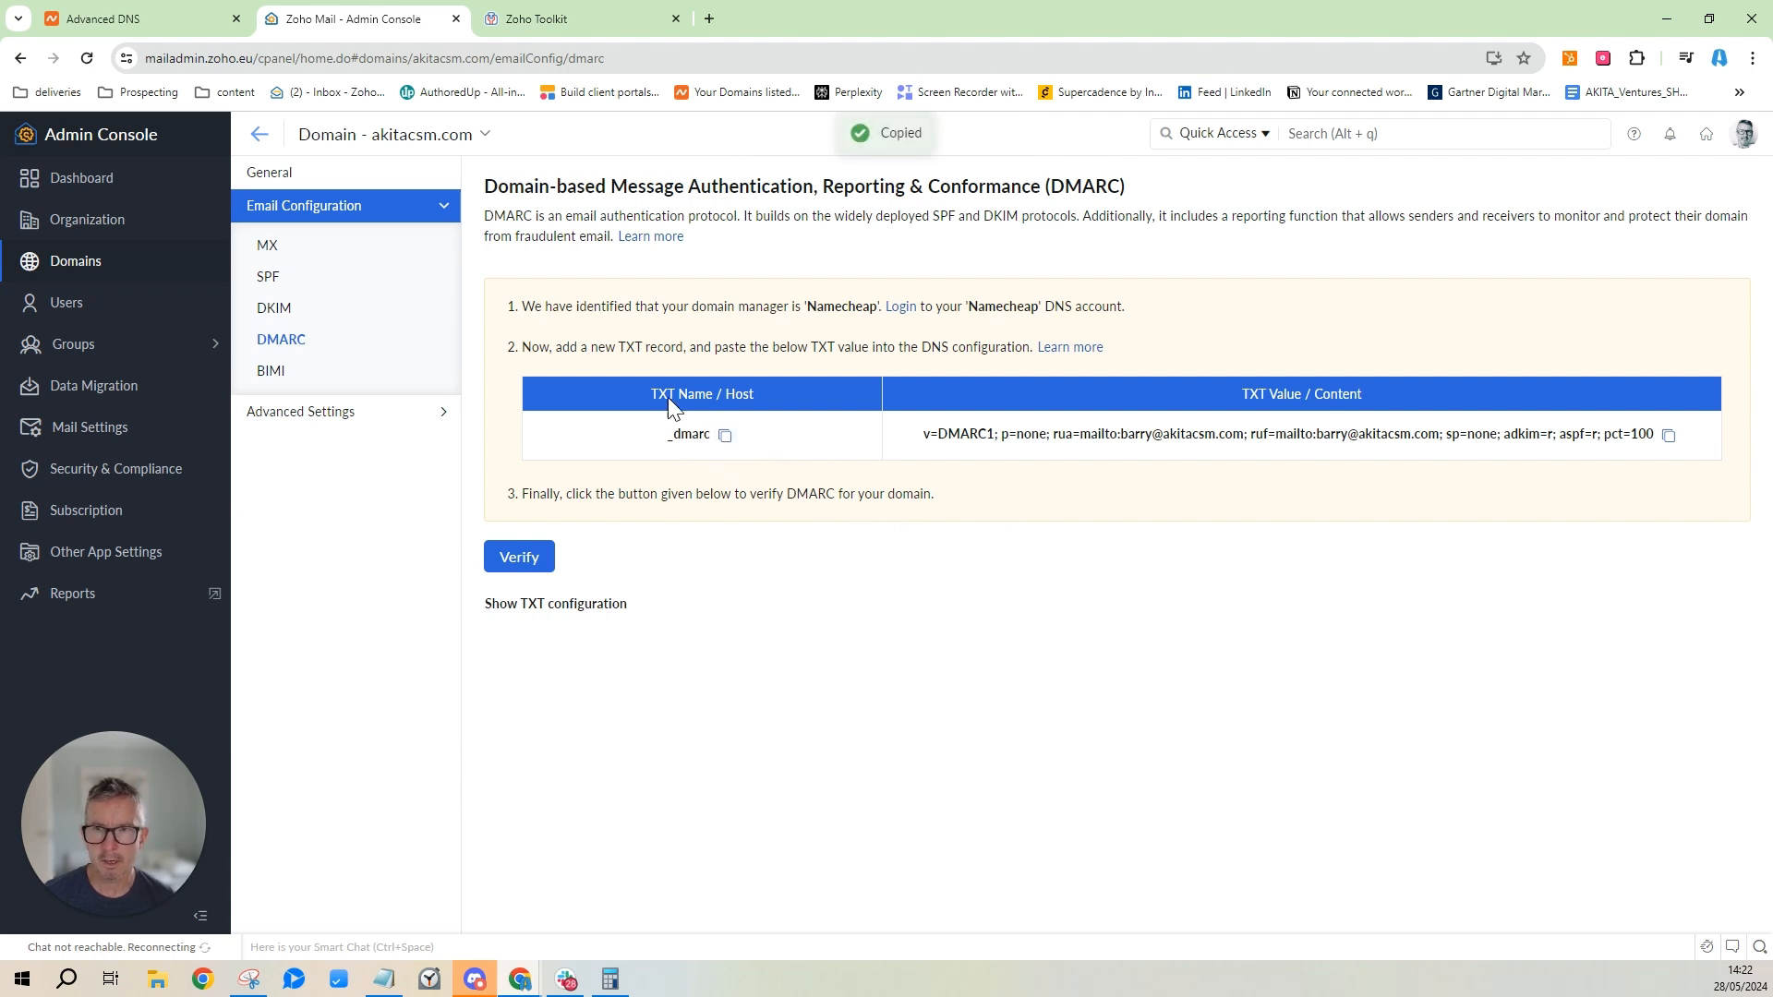
click(173, 16)
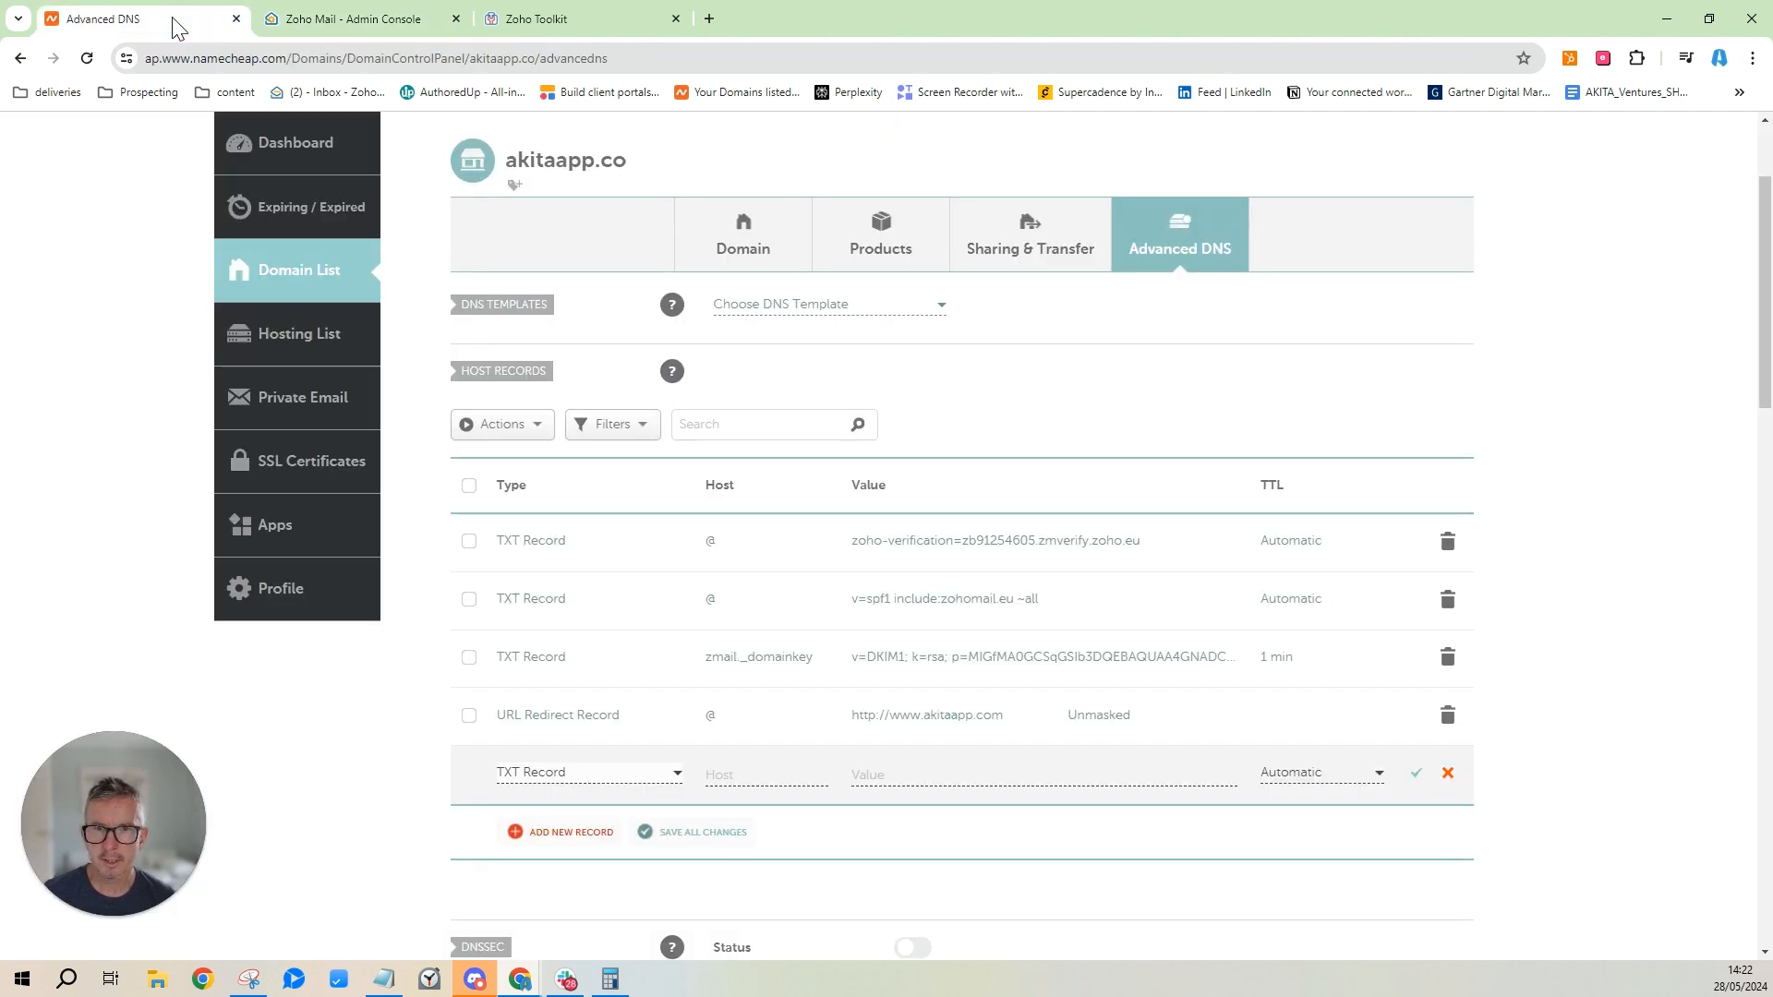
Open the Advanced DNS records for akitacsm.com in Namecheap's Domain List.
click(296, 26)
click(134, 18)
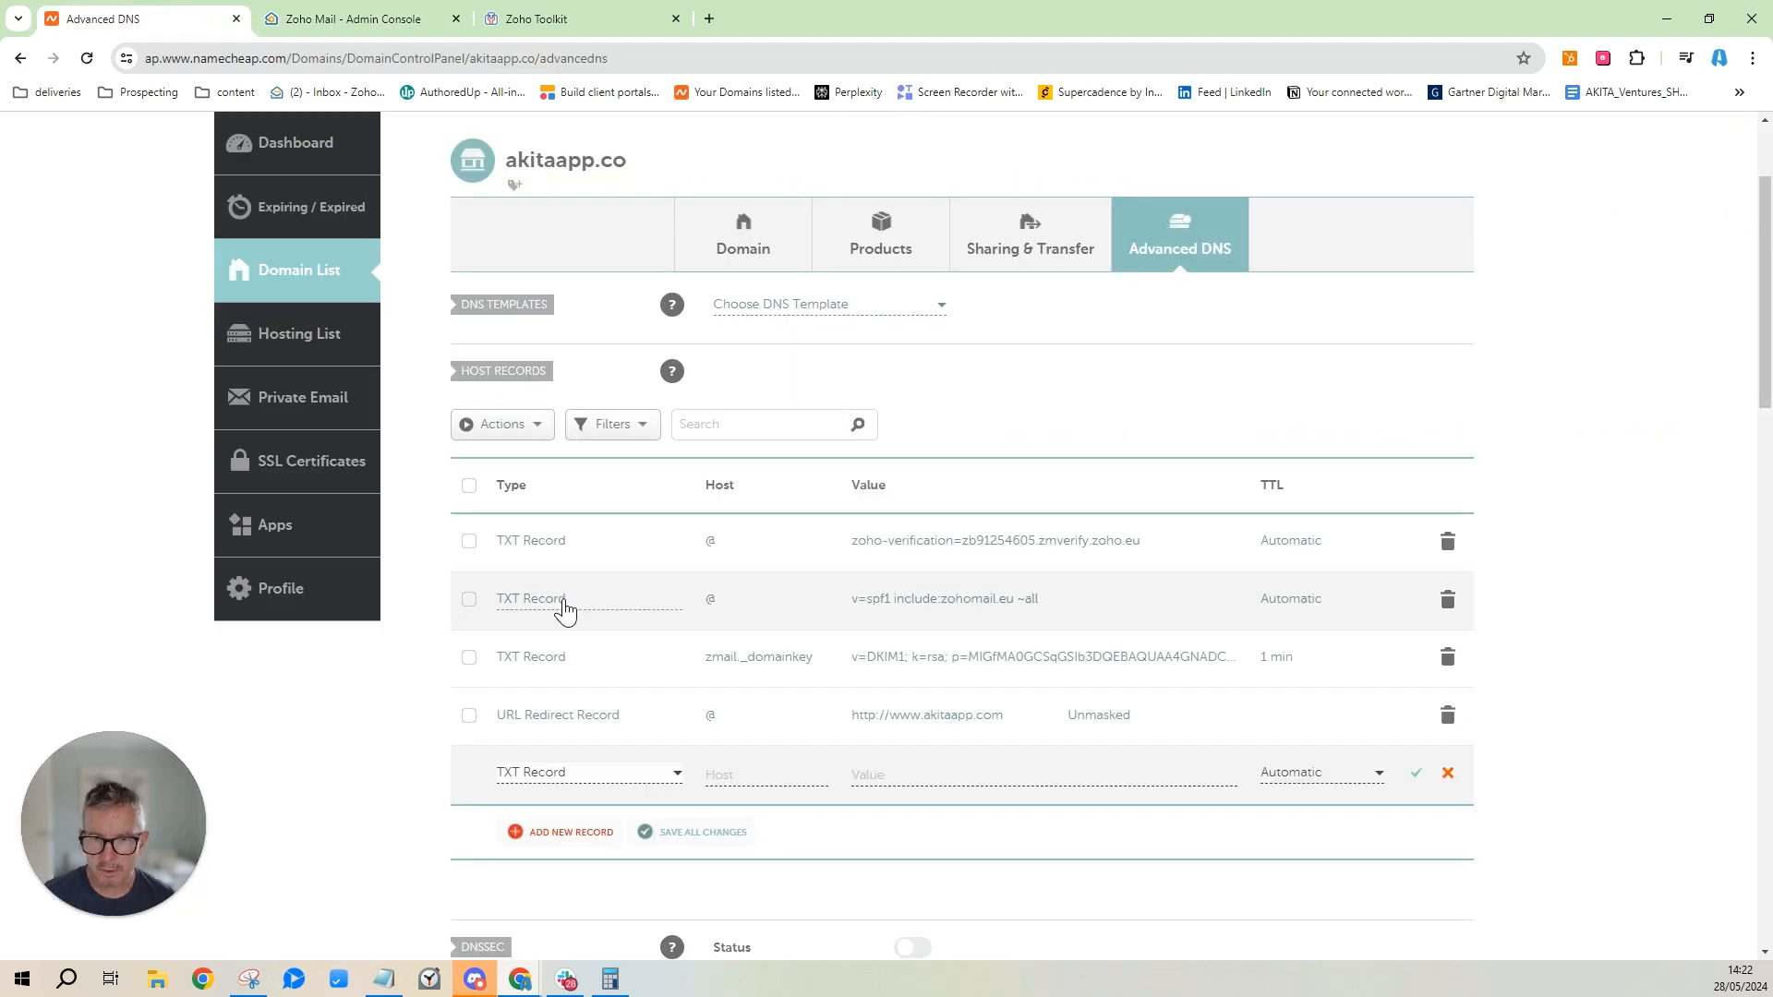
scroll(563, 600, down, 5)
scroll(563, 384, up, 5)
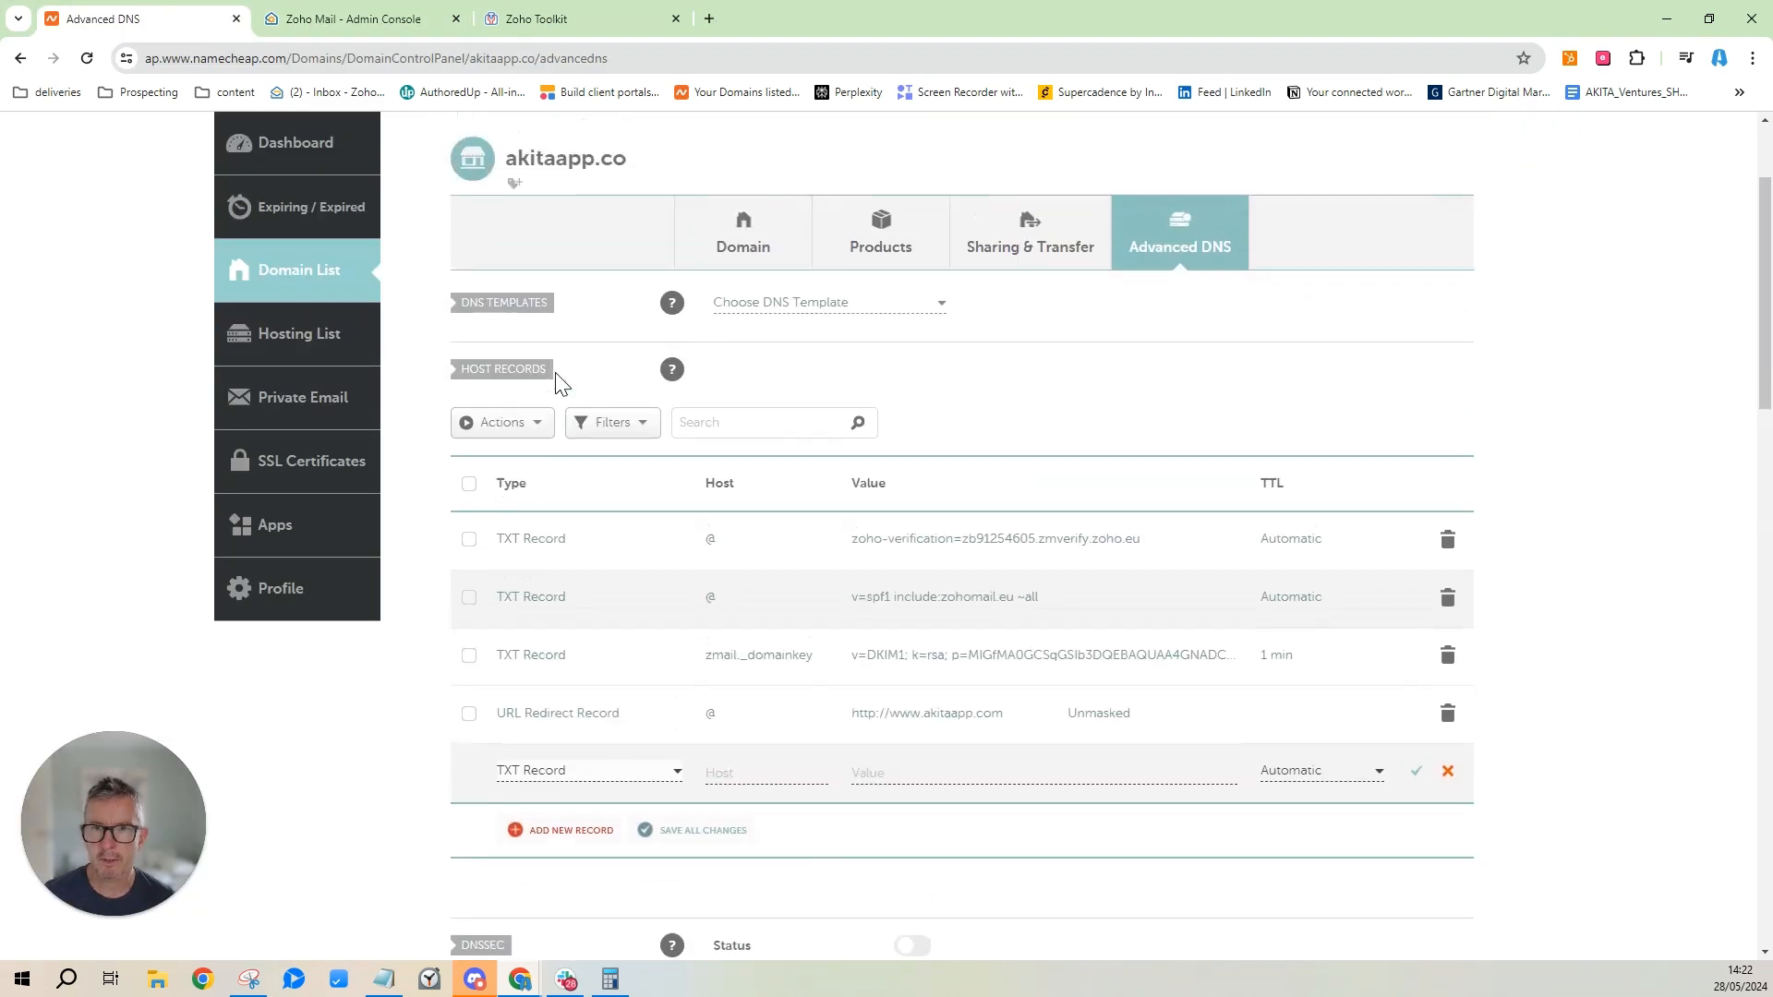
click(313, 283)
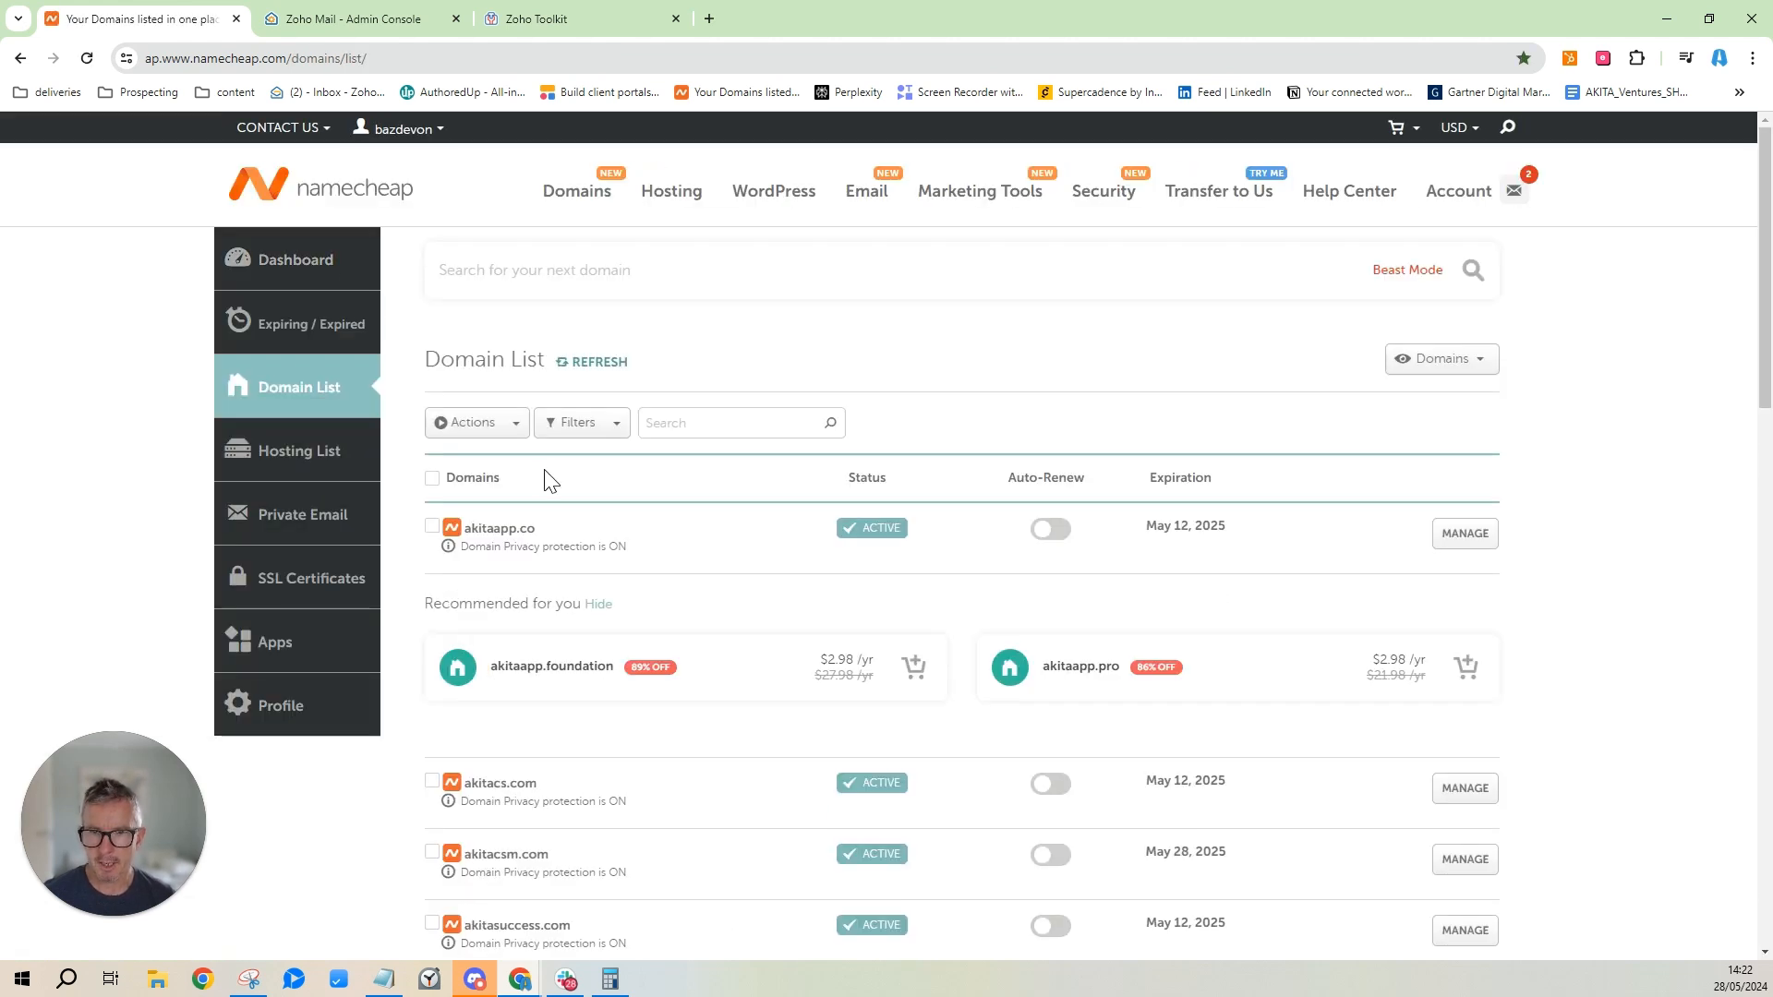
scroll(561, 514, down, 3)
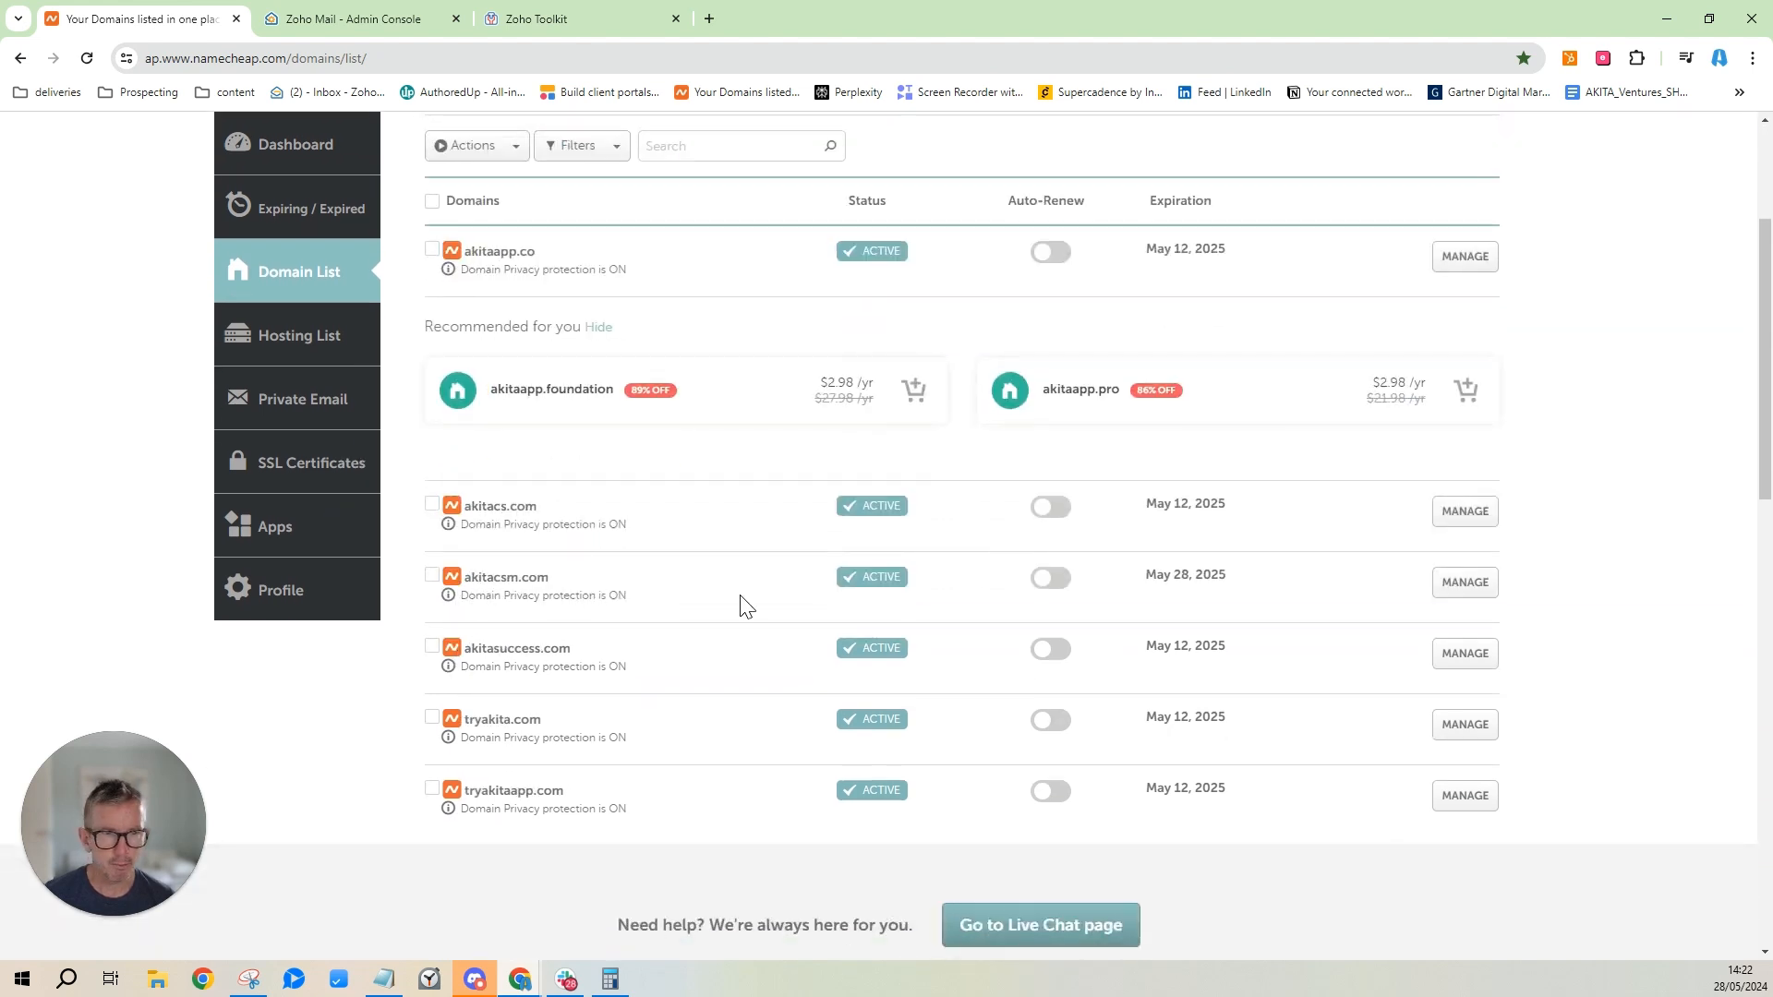
click(1453, 595)
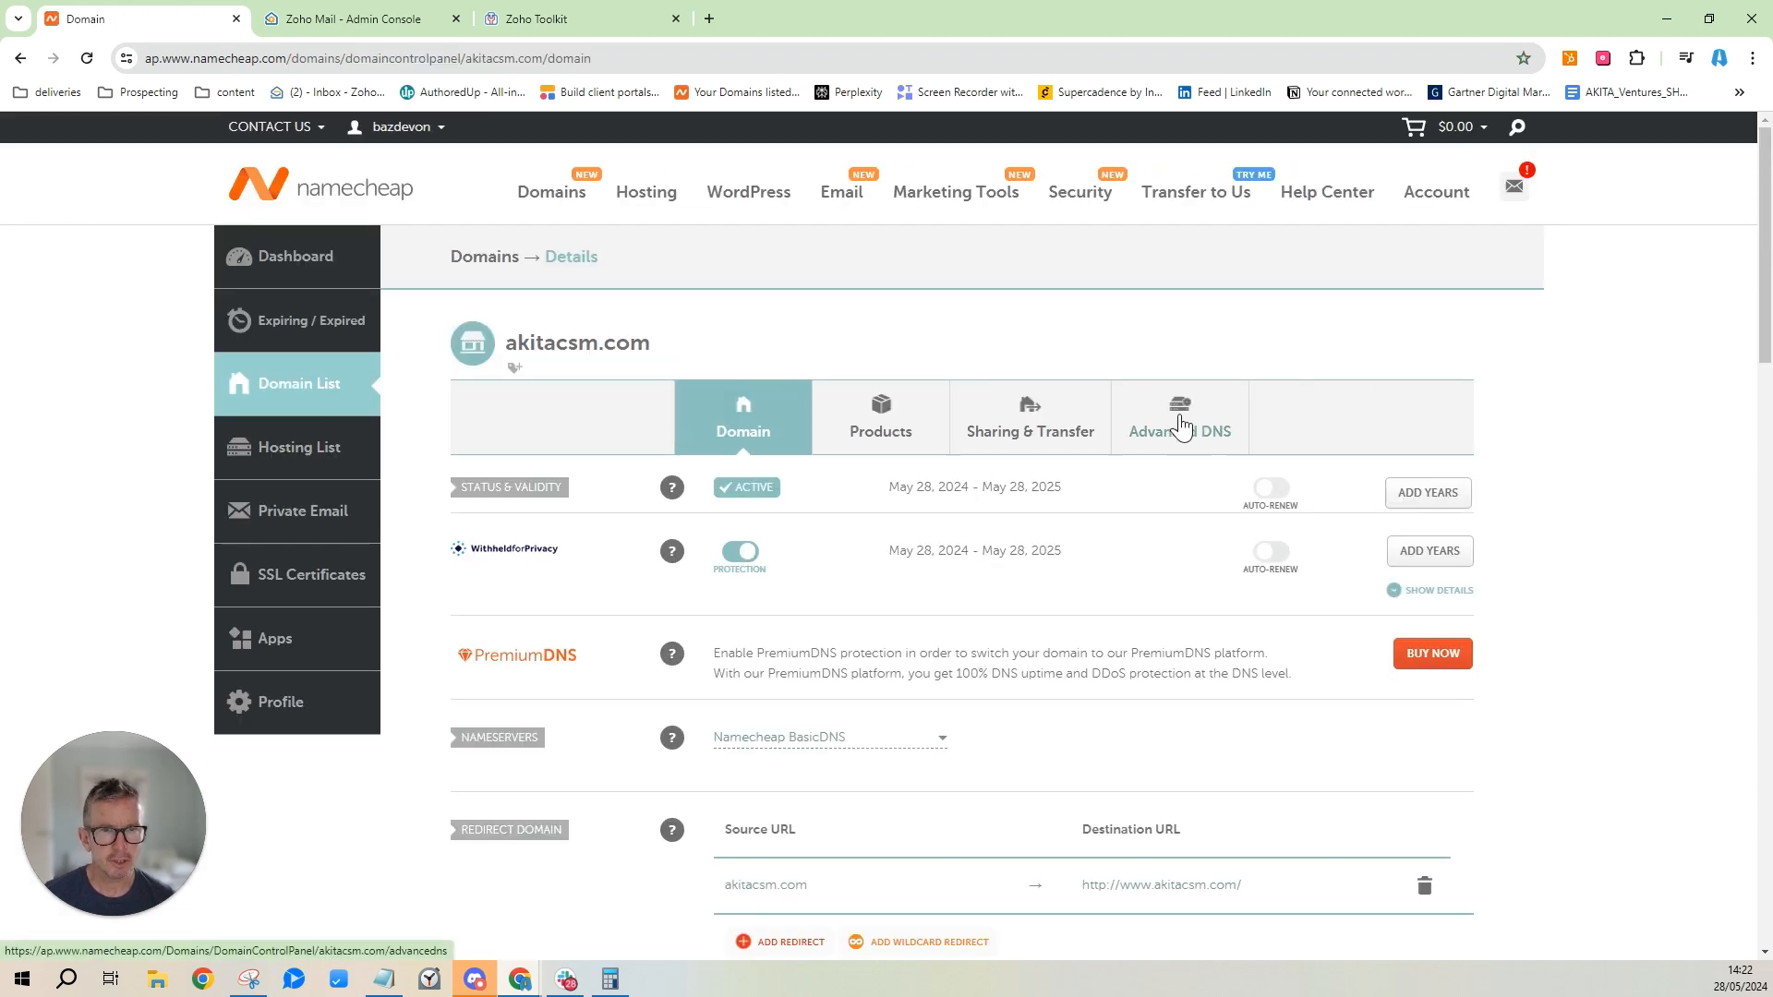
click(1182, 427)
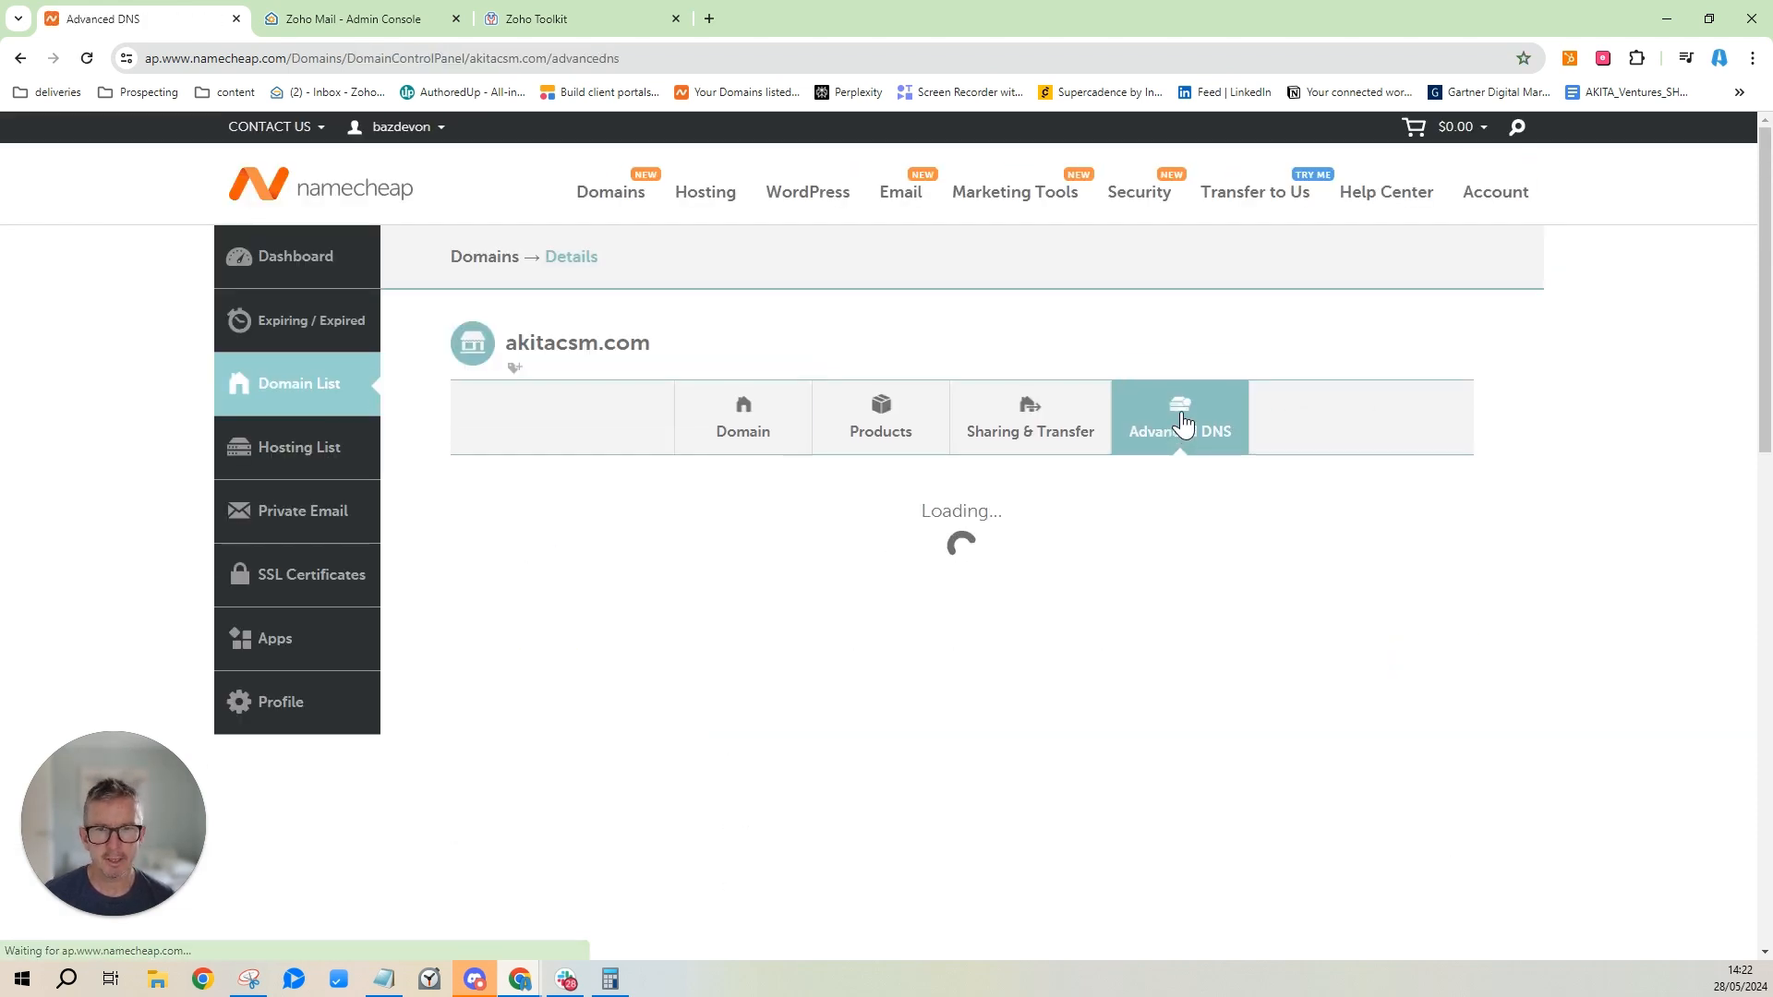
scroll(905, 541, down, 4)
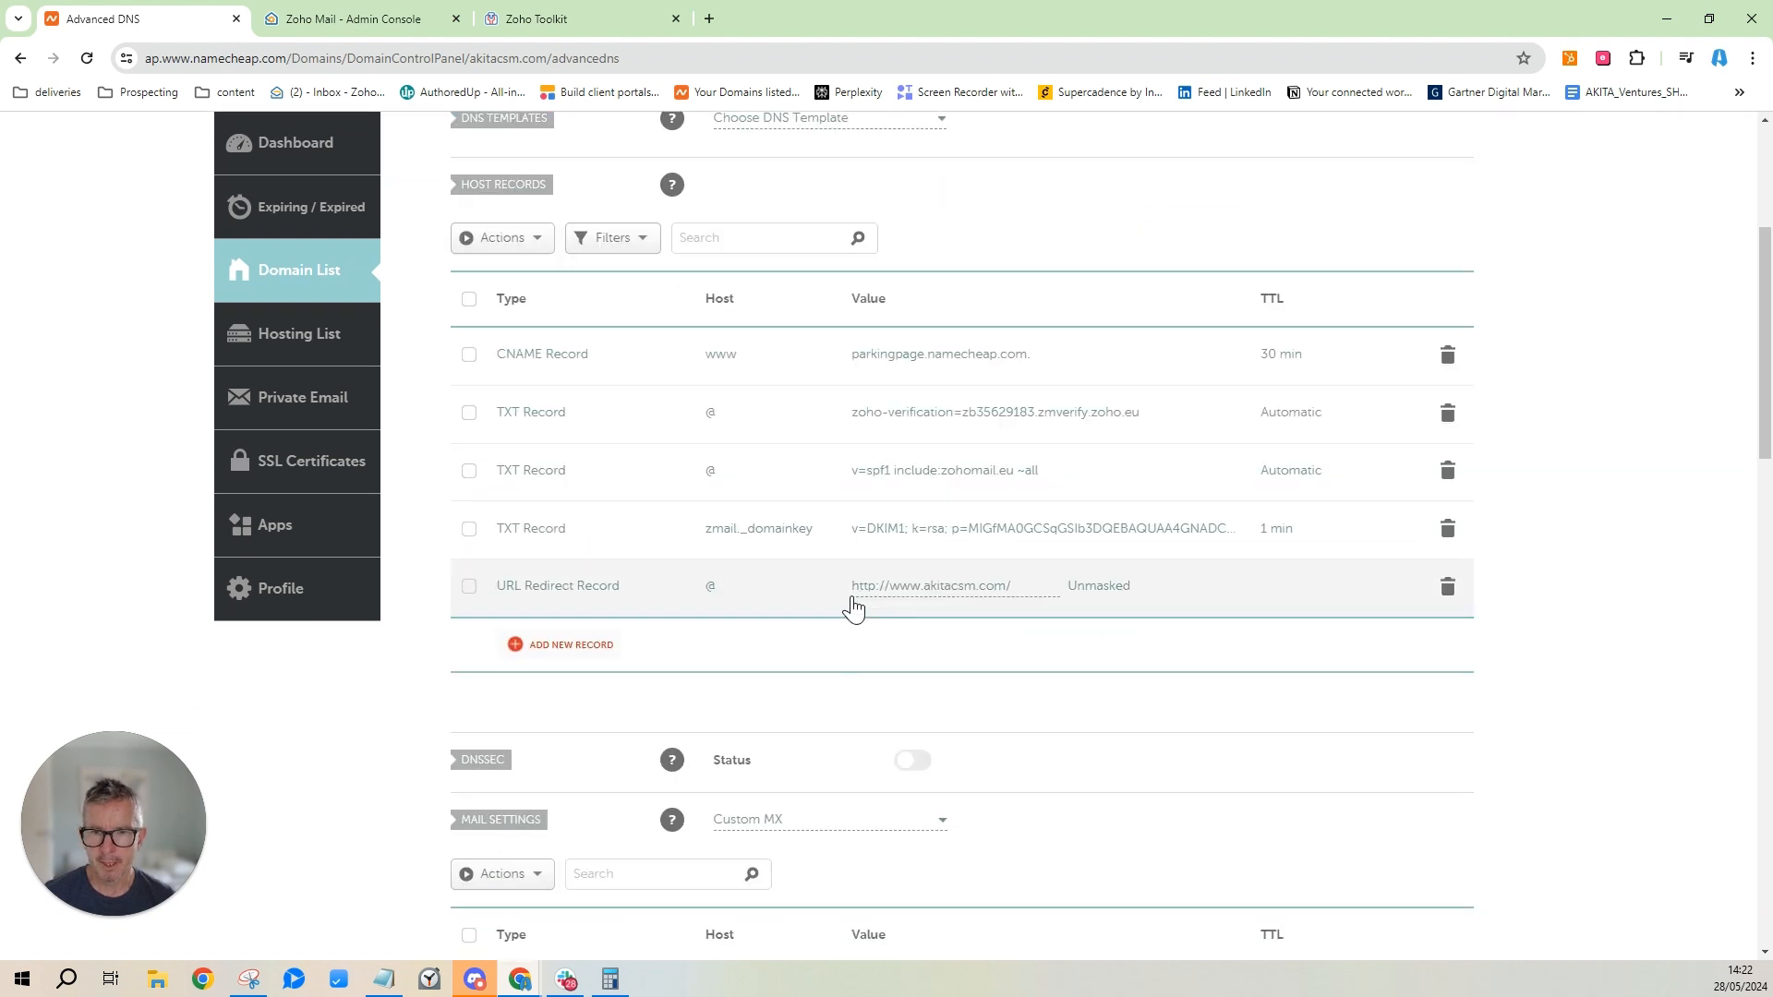
Add a new TXT record with host _dmarc.
click(545, 647)
scroll(670, 462, down, 4)
click(551, 499)
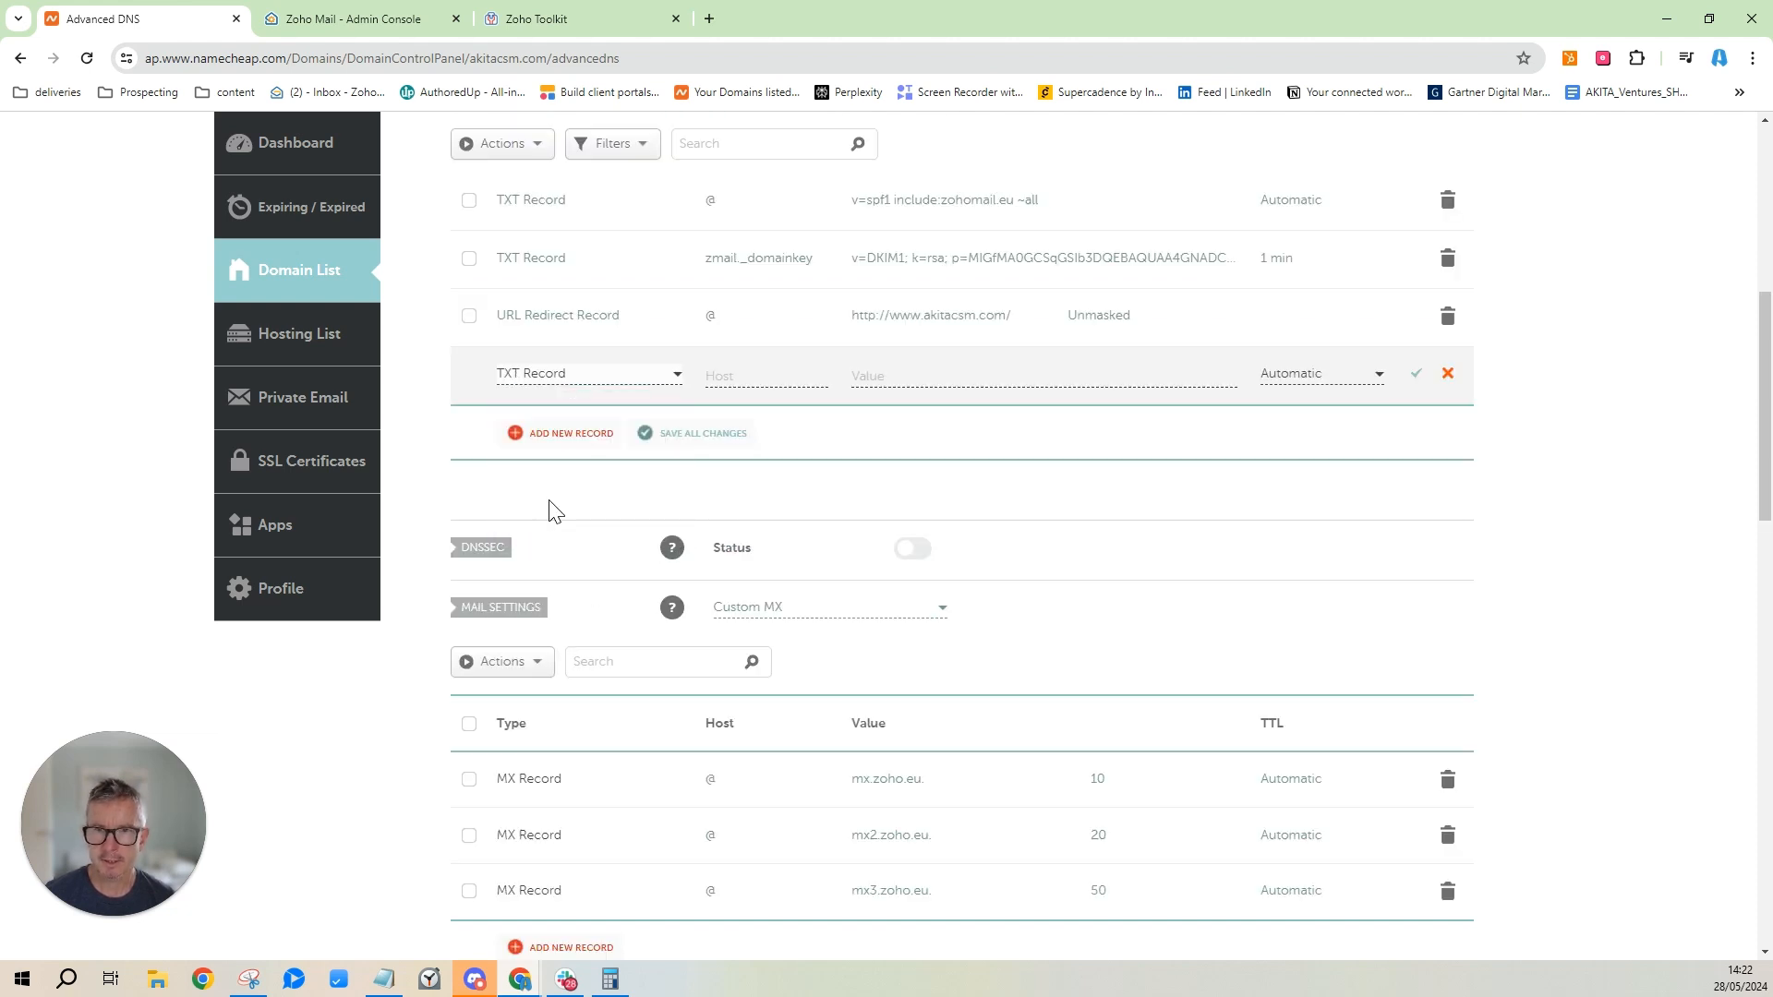
click(753, 378)
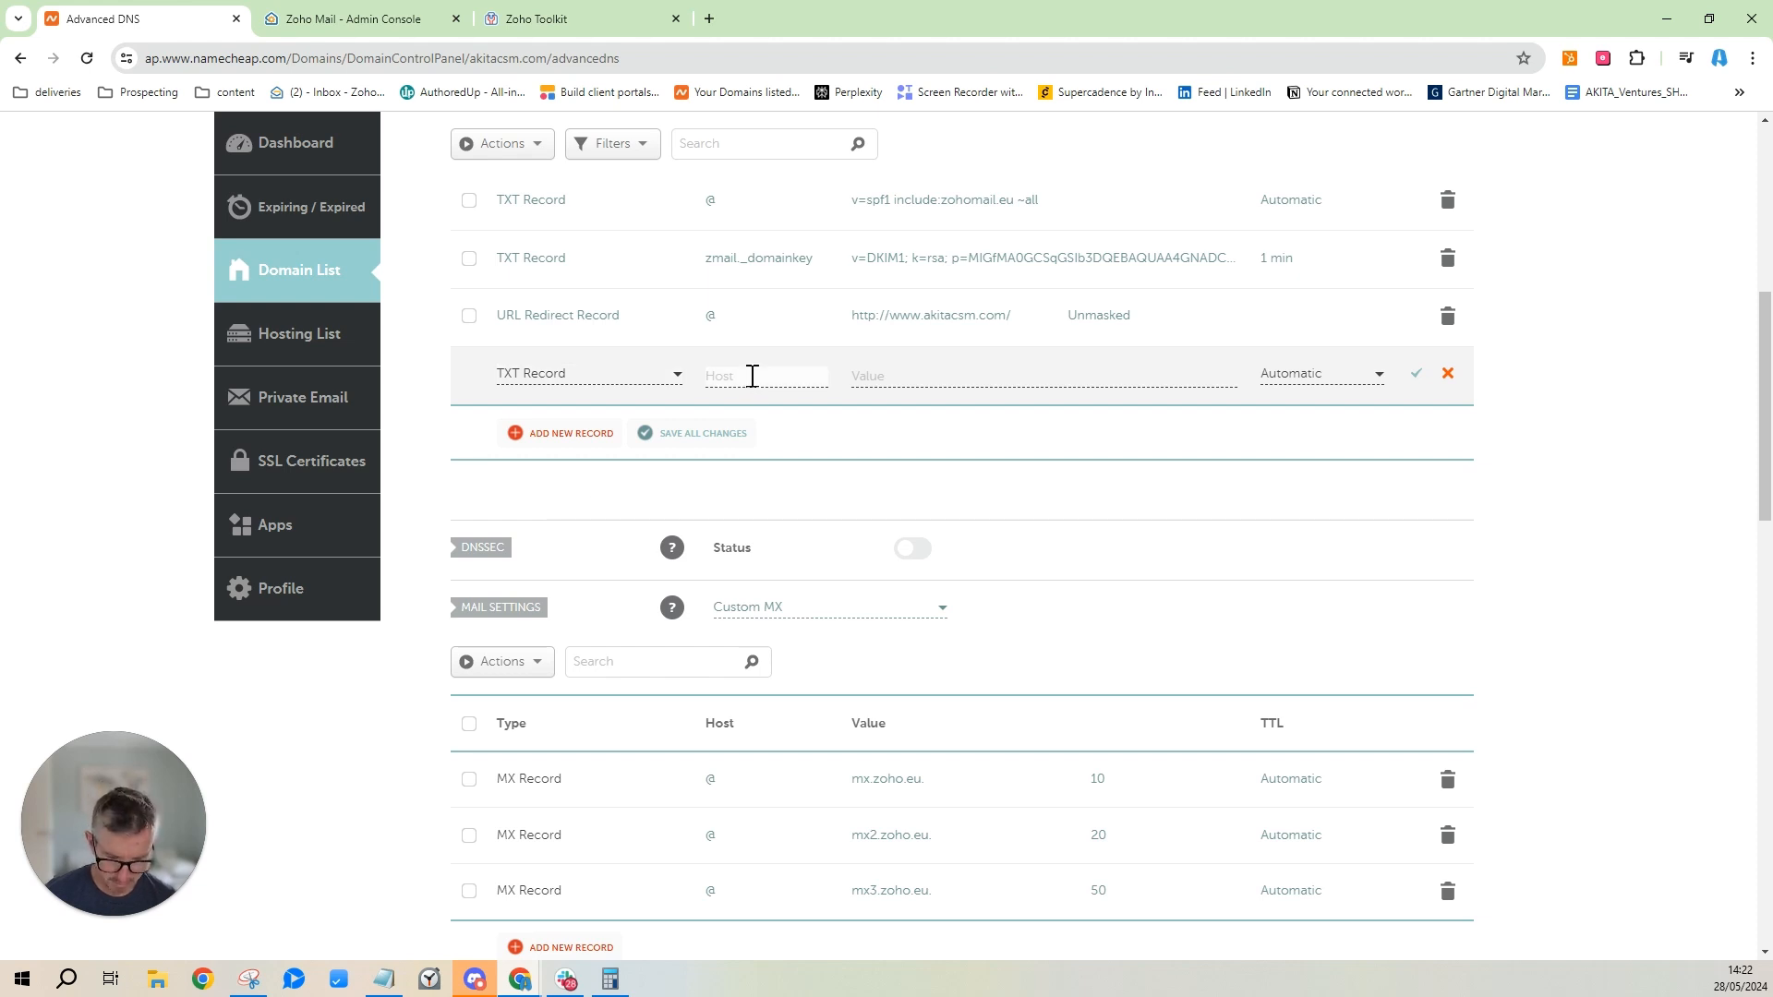
Paste the DMARC value copied from Zoho into the TXT record and save it.
click(373, 22)
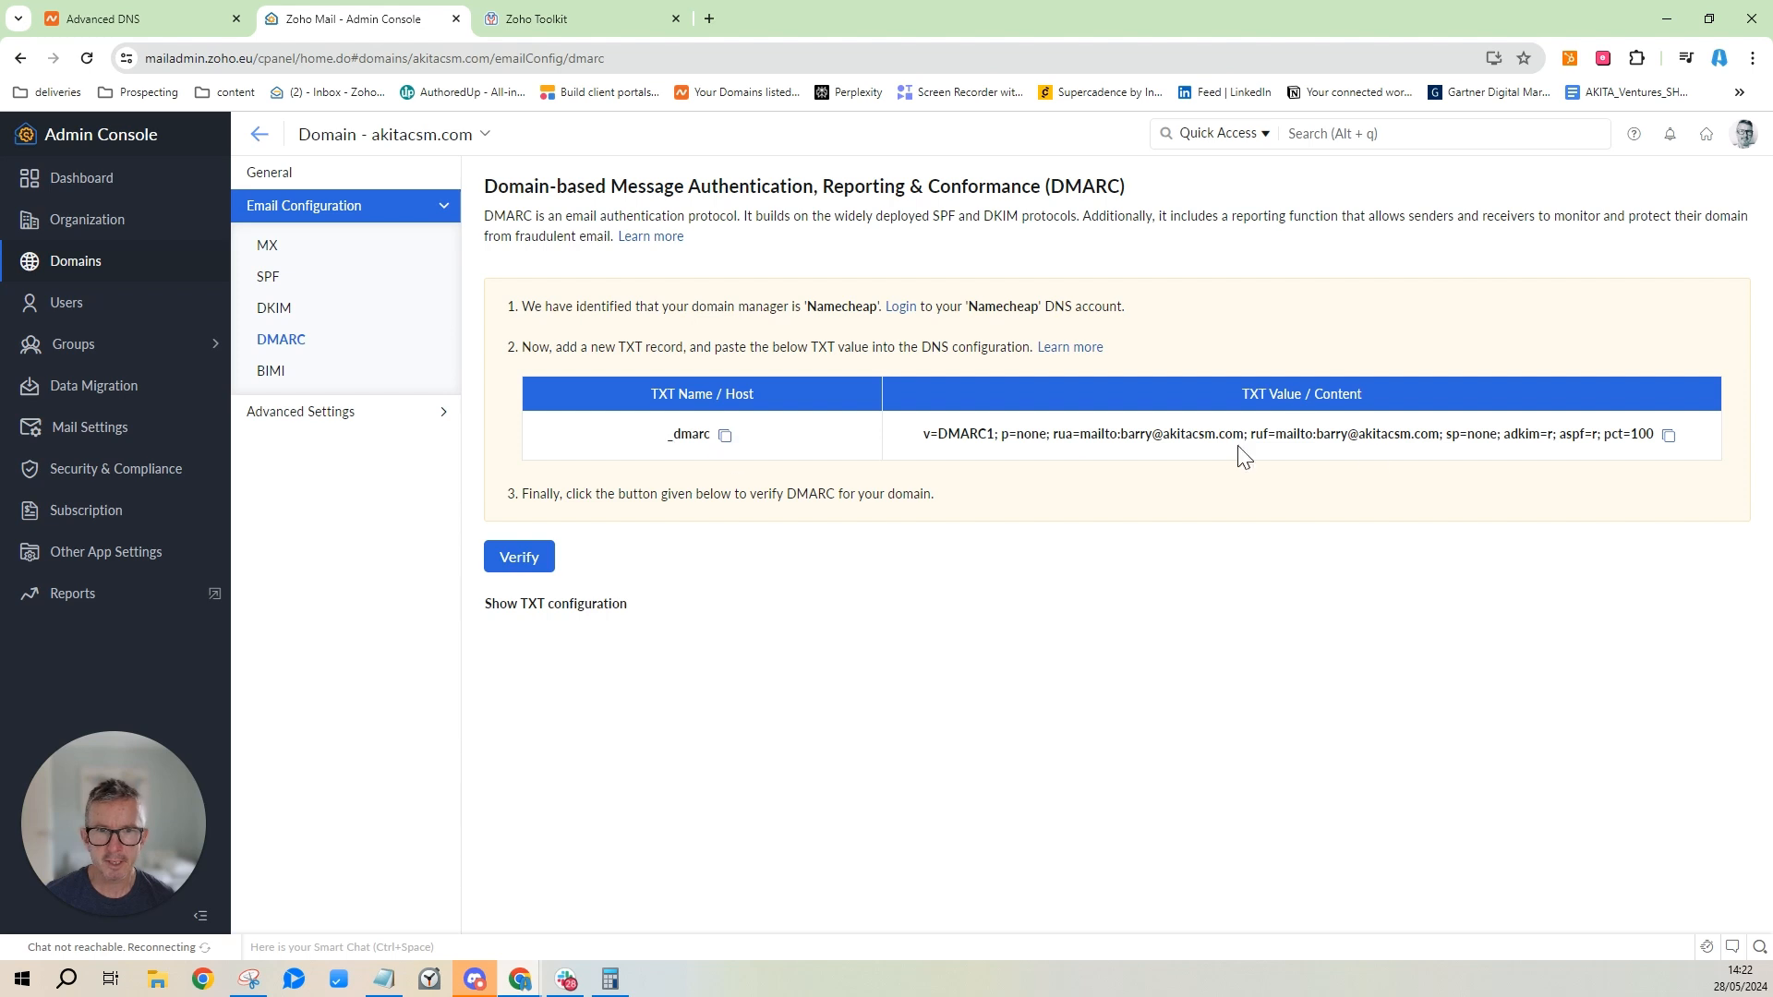
click(1667, 435)
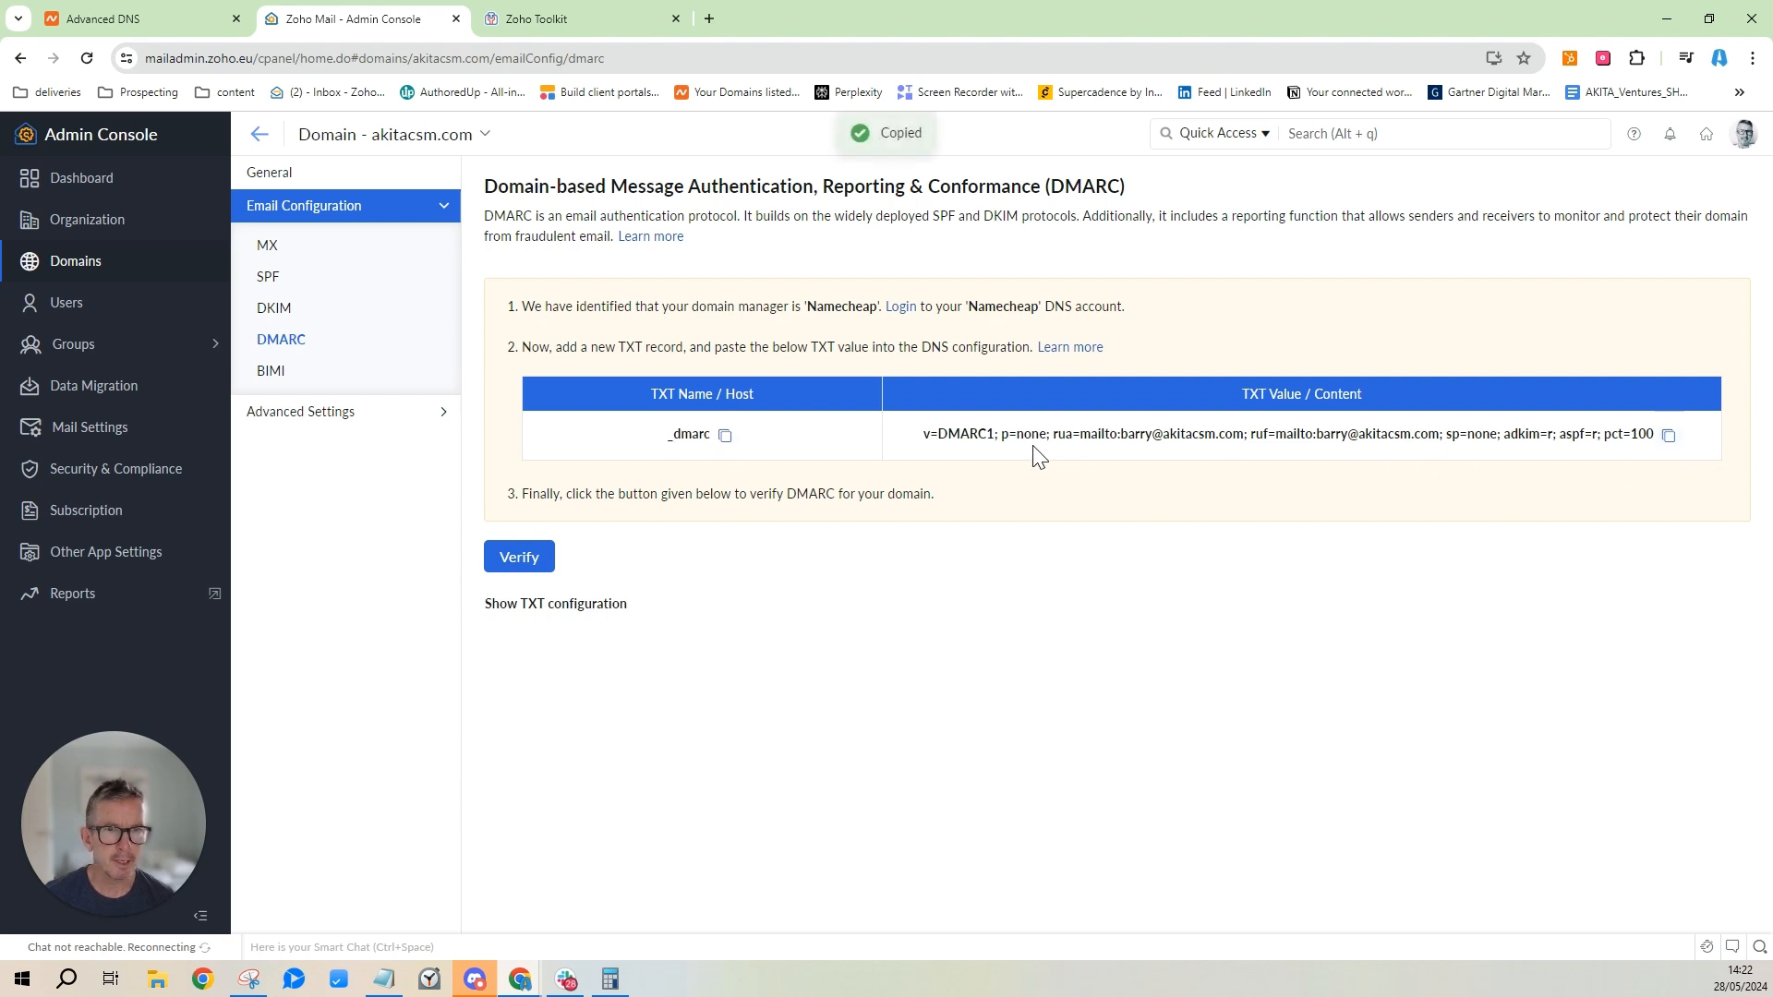
click(157, 18)
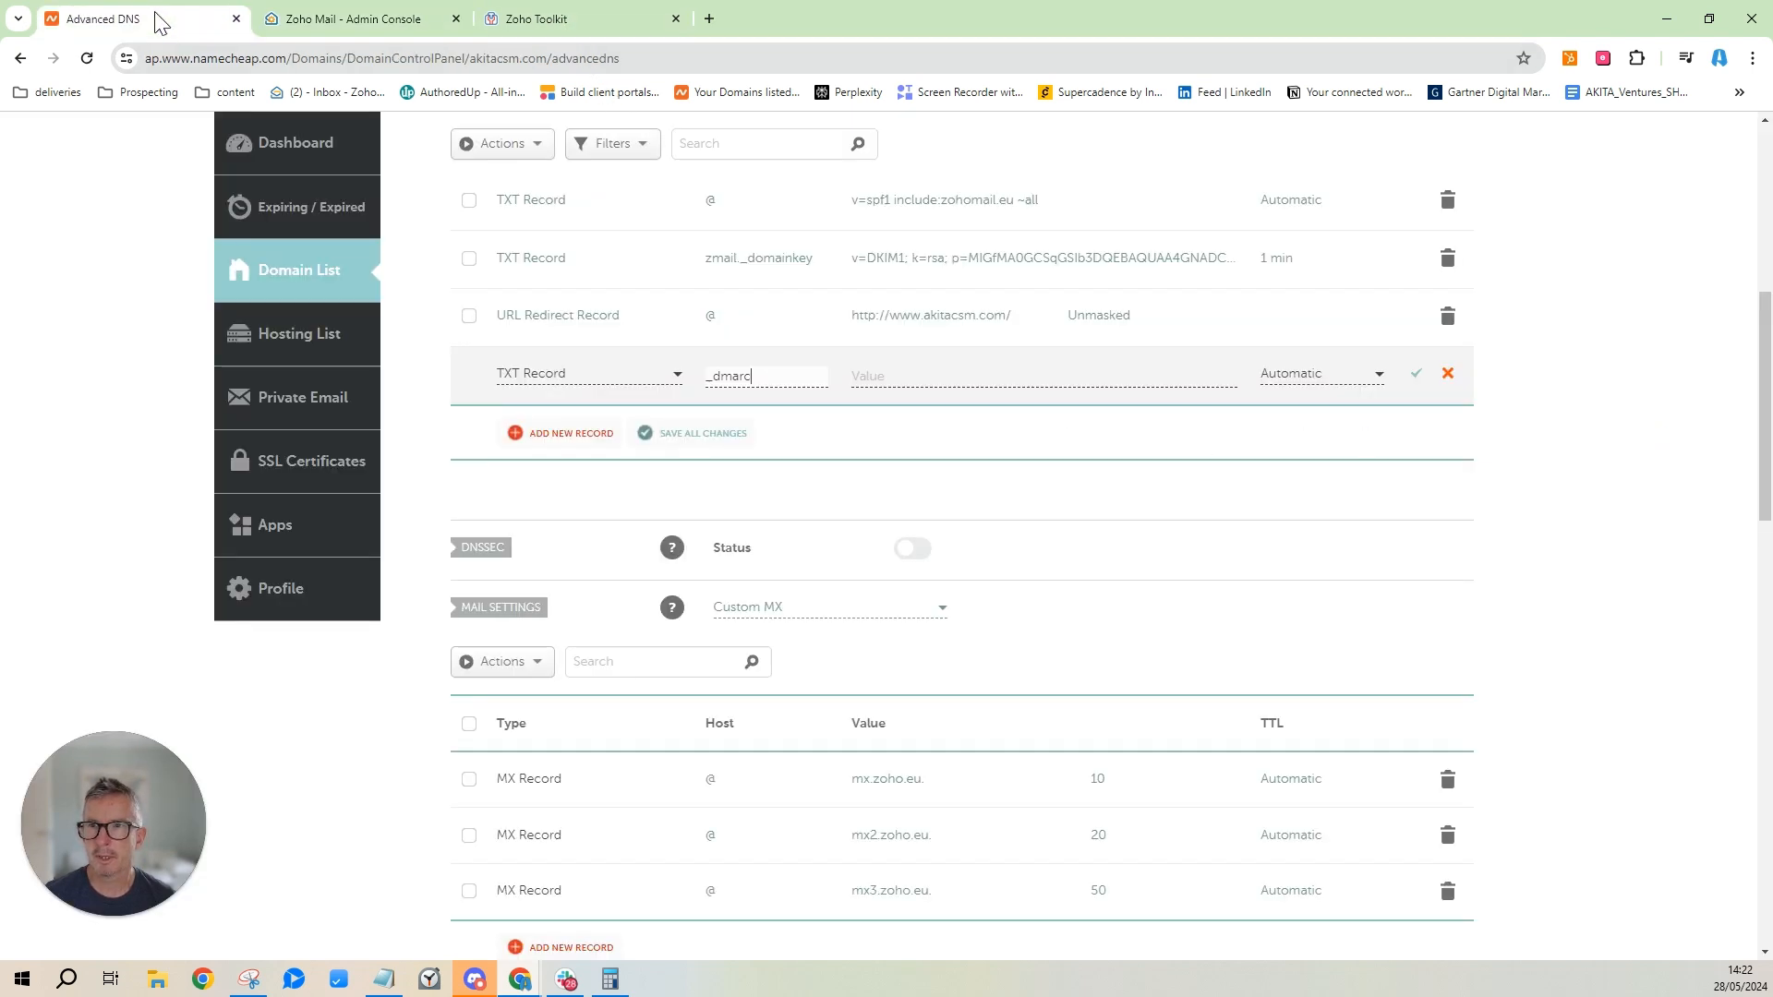
click(1108, 378)
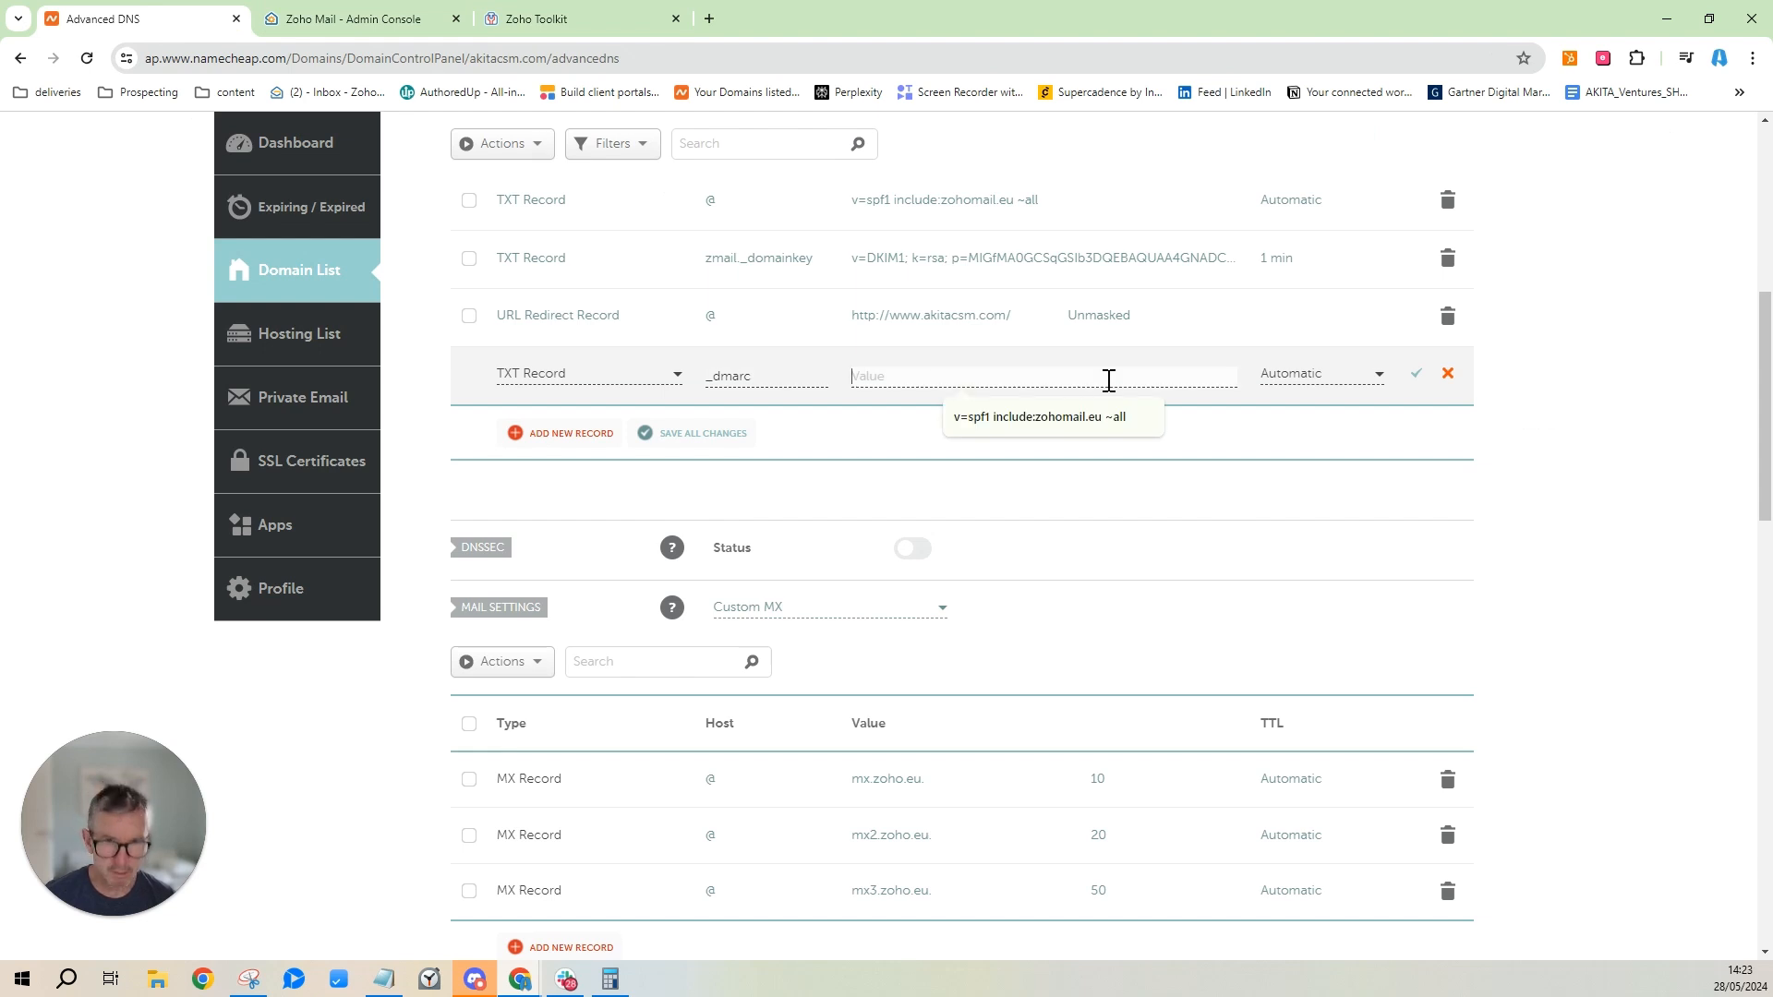
key(ctrl+v)
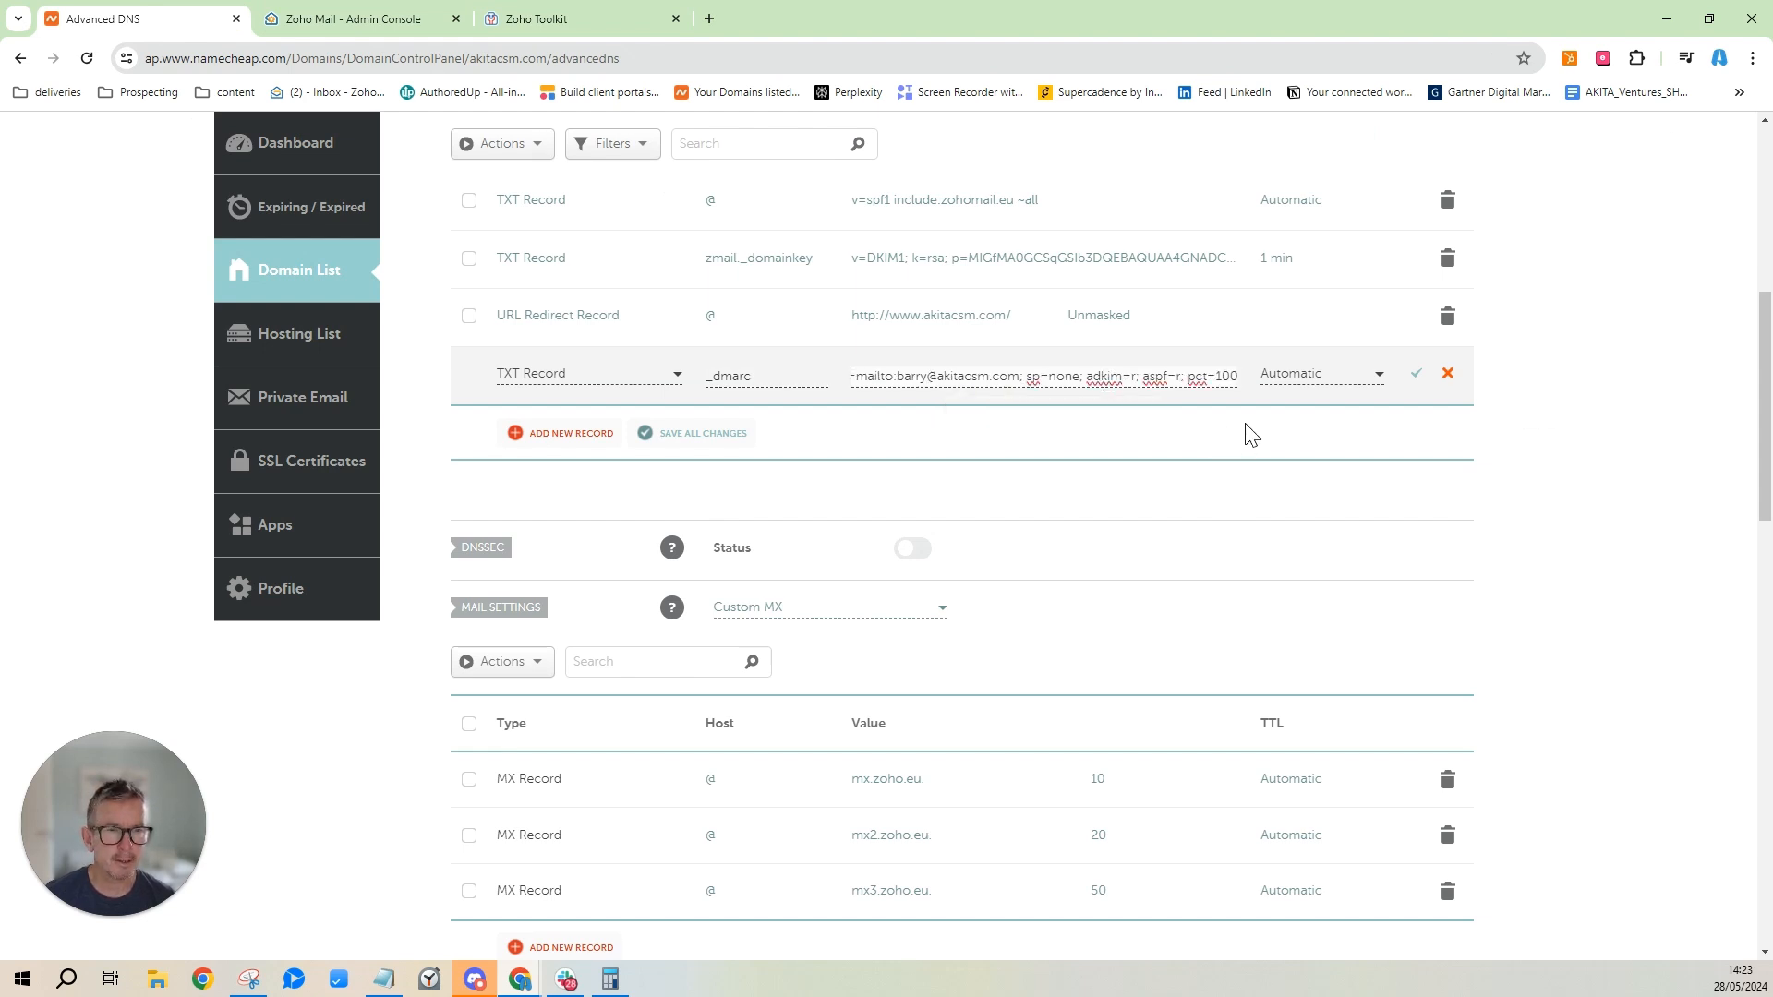
click(1416, 376)
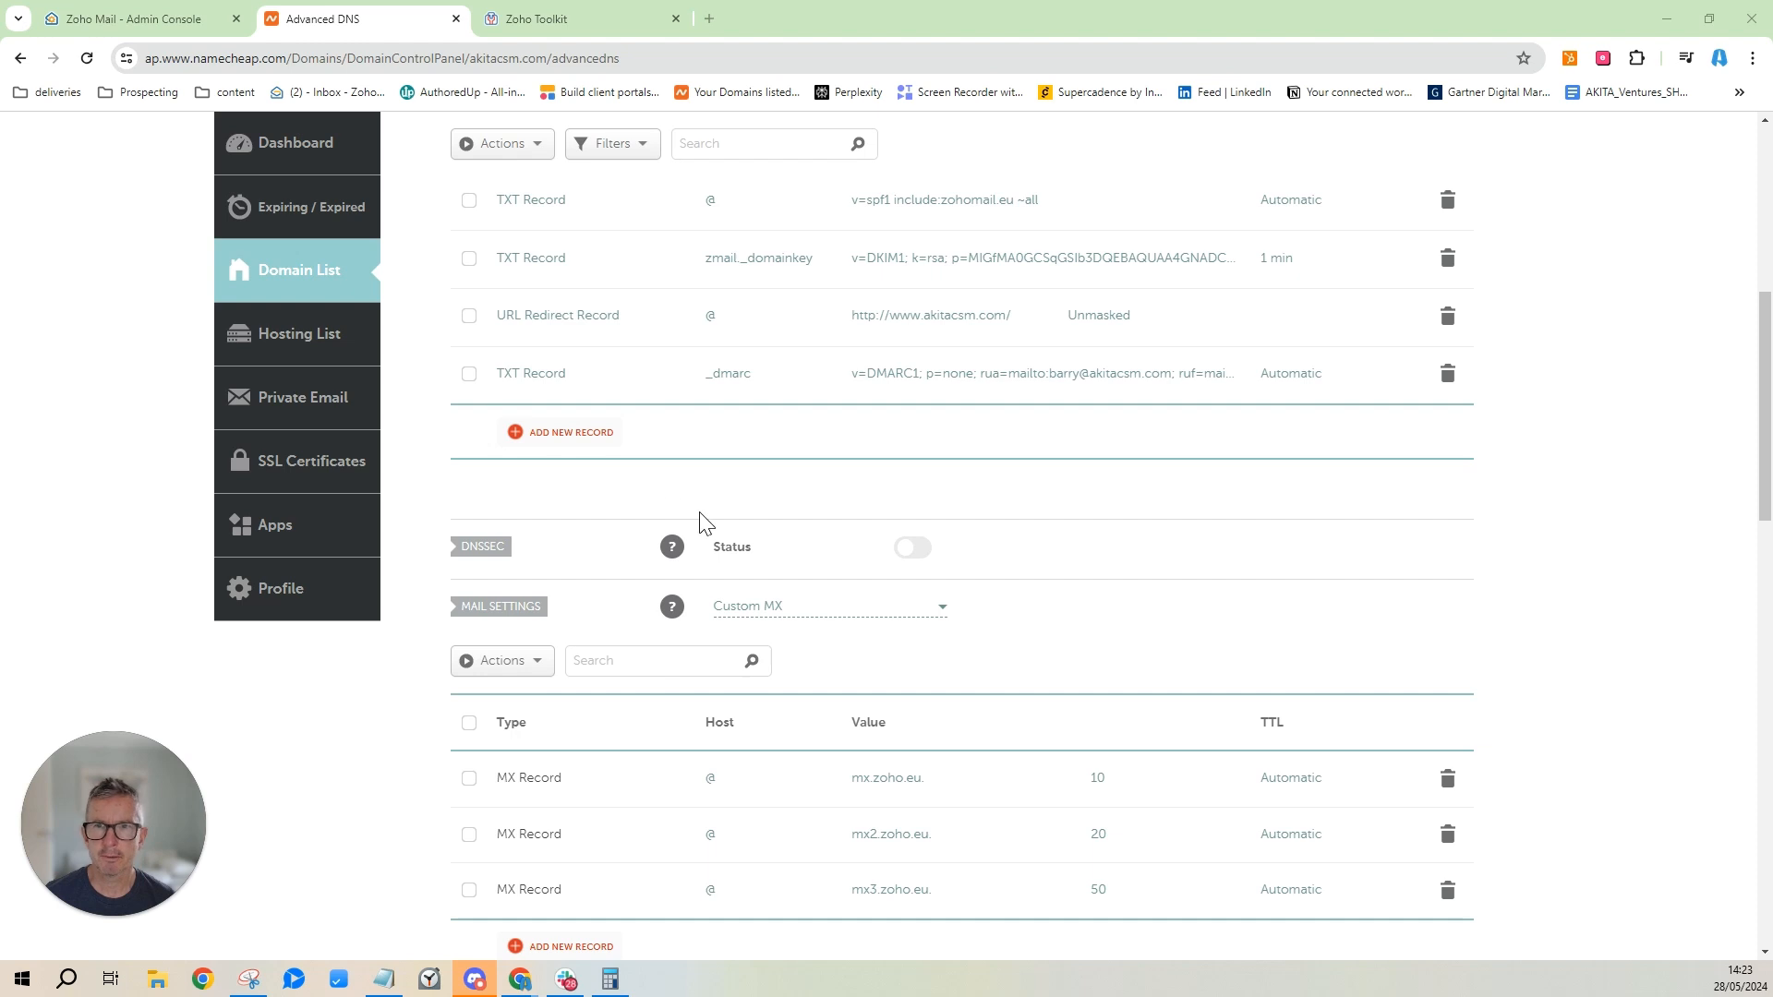
click(148, 21)
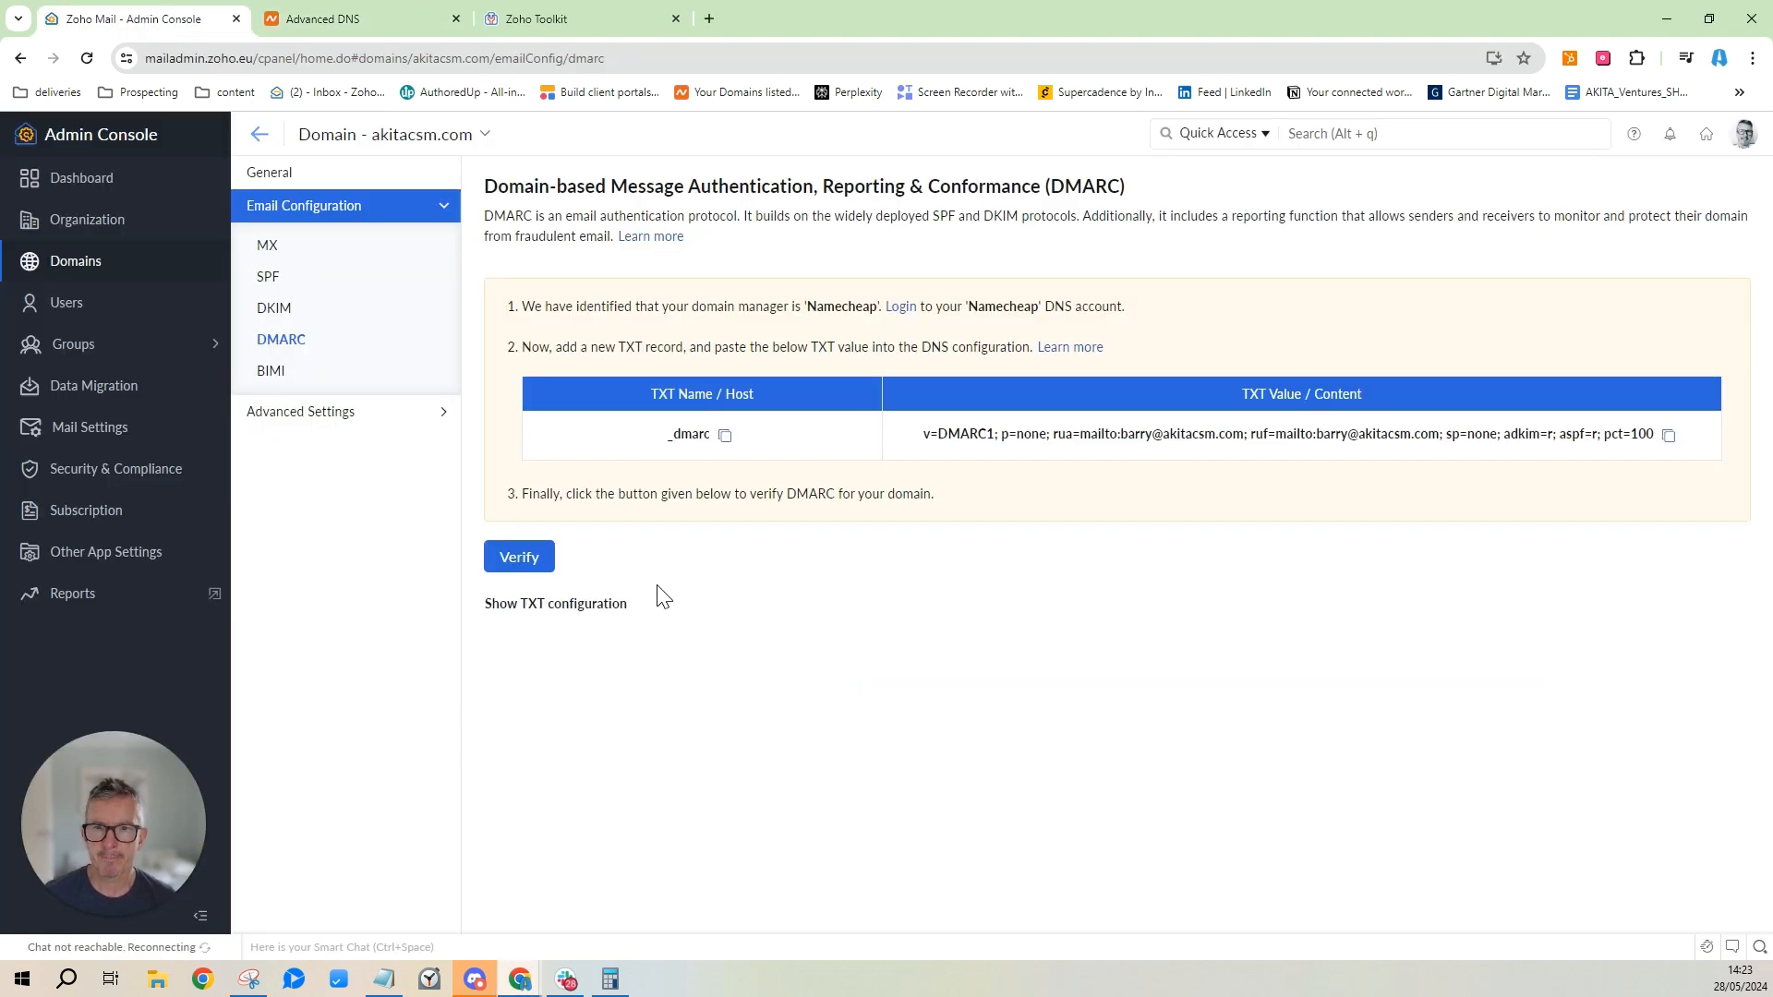
Verify akitacsm.com's DMARC in Zoho; it fails pending the 30-40 minute DNS propagation.
click(514, 565)
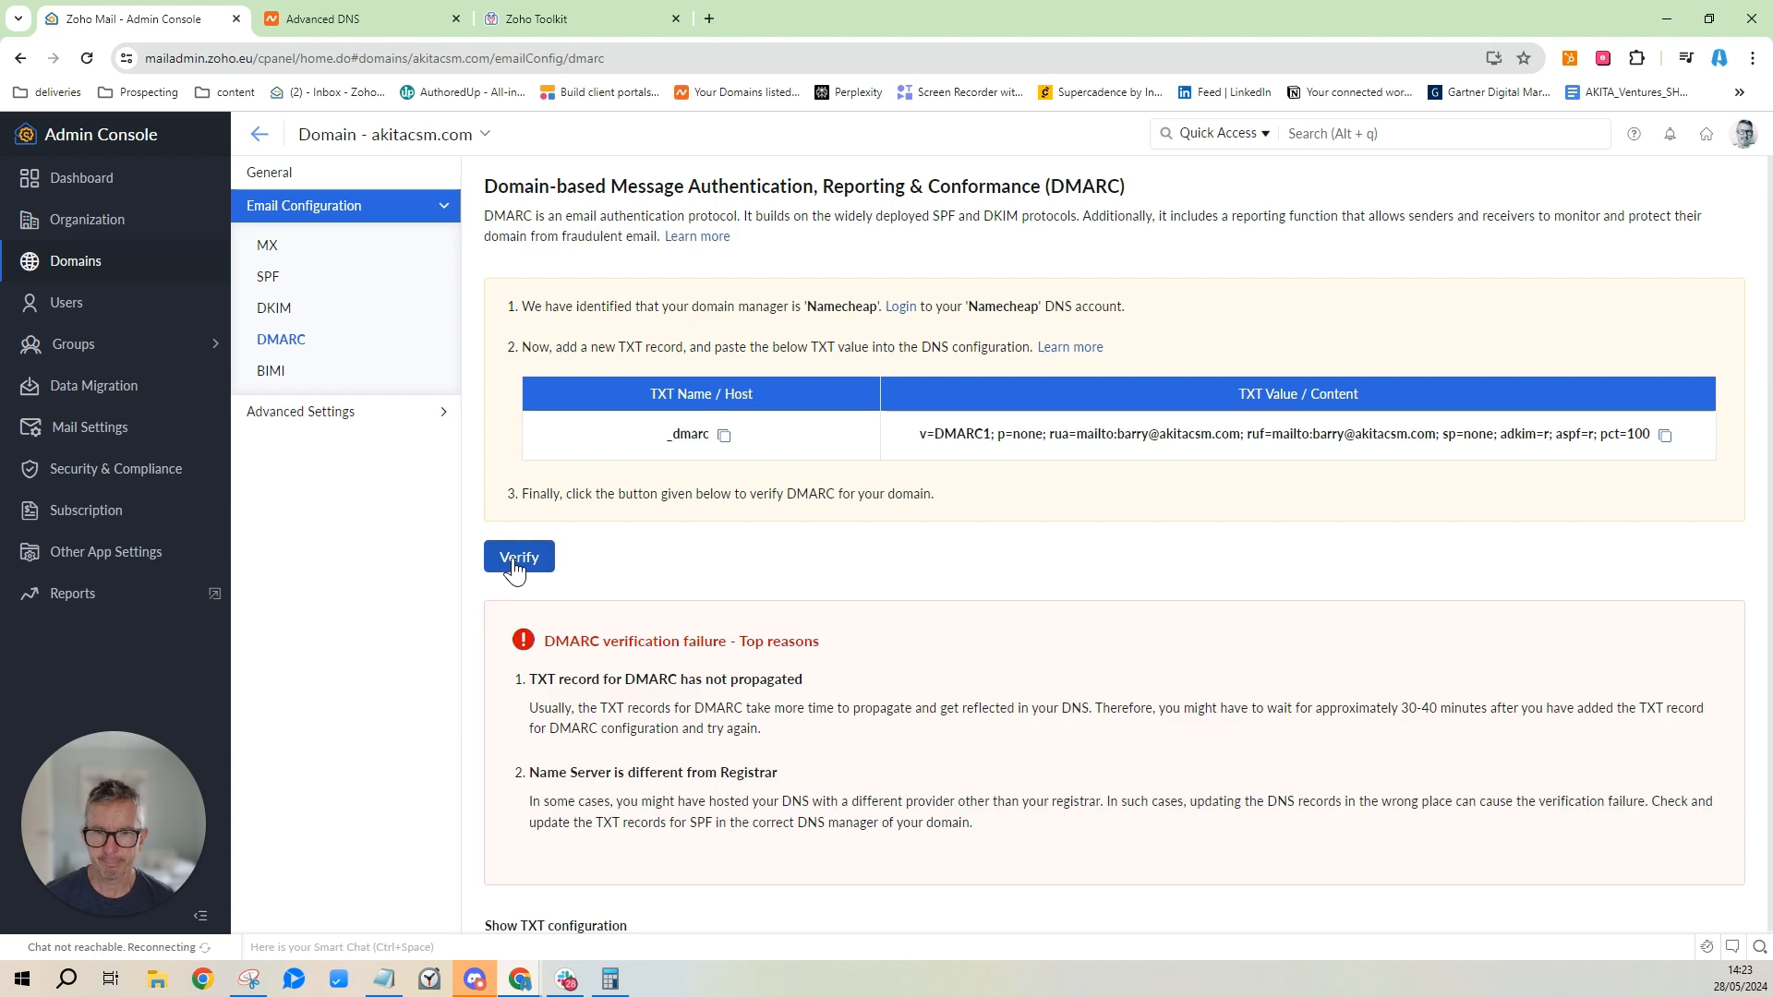
scroll(1632, 529, down, 1)
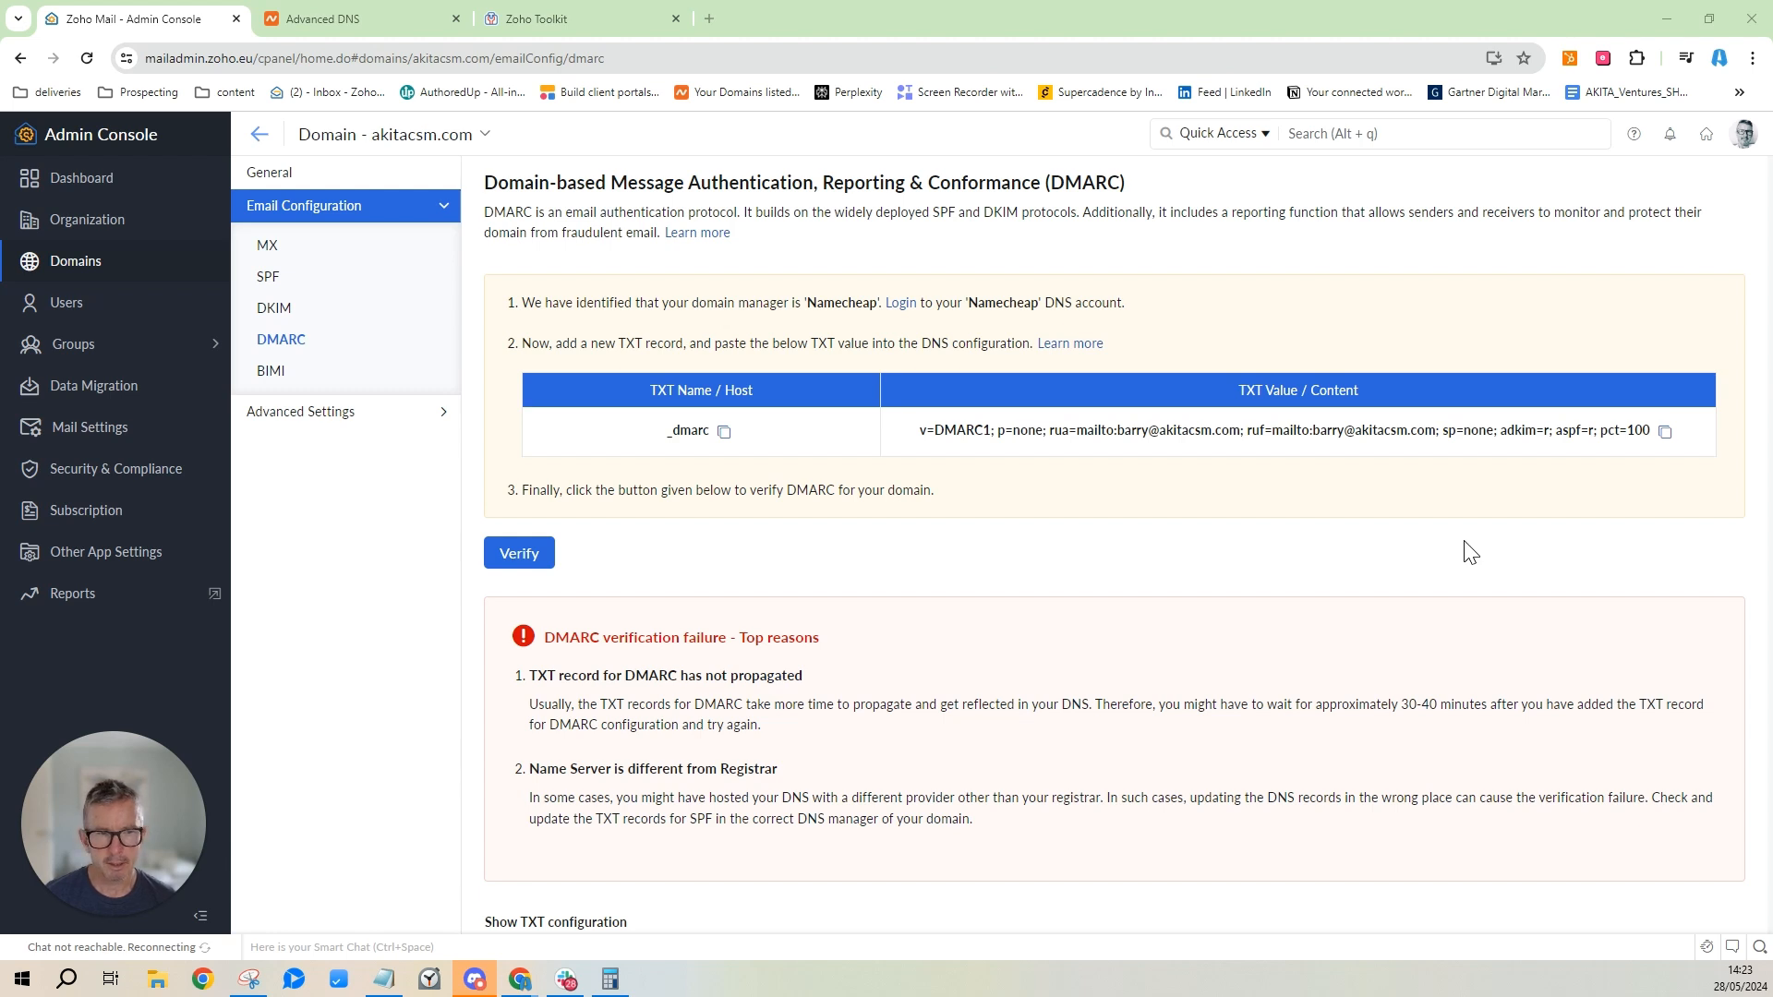
drag(1381, 704, 1488, 708)
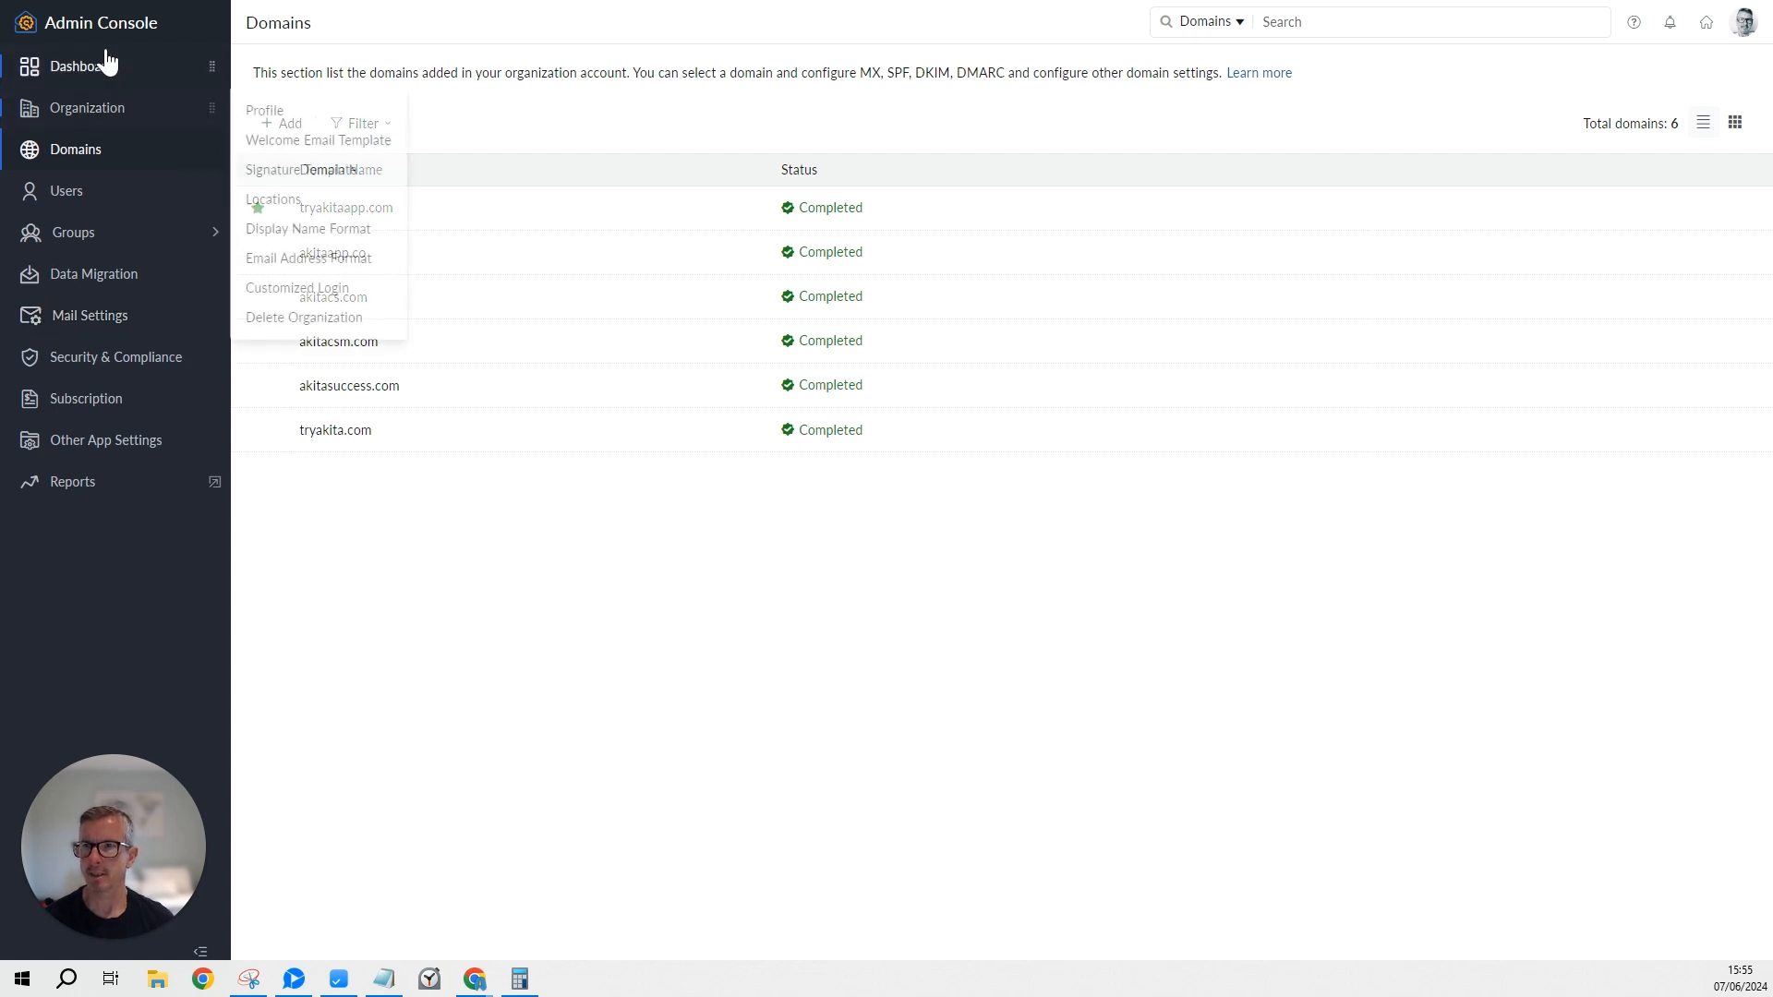
Open the Users list and start a new user with + Add.
click(66, 191)
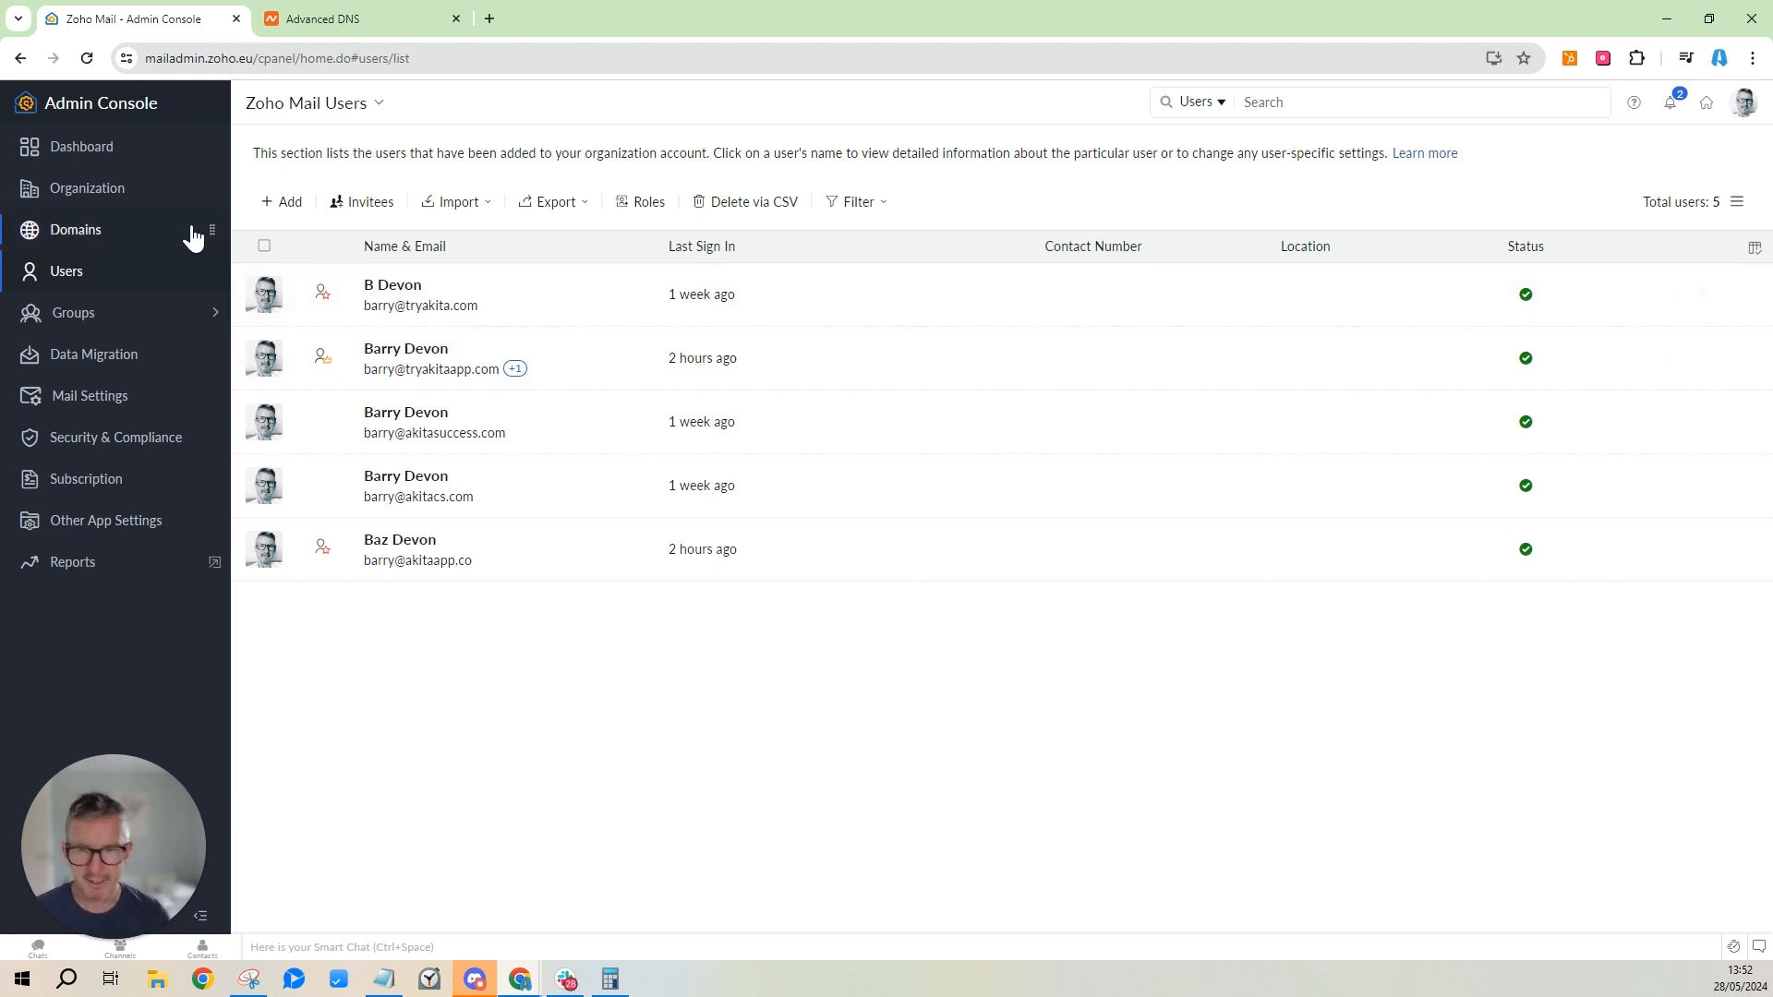
click(287, 208)
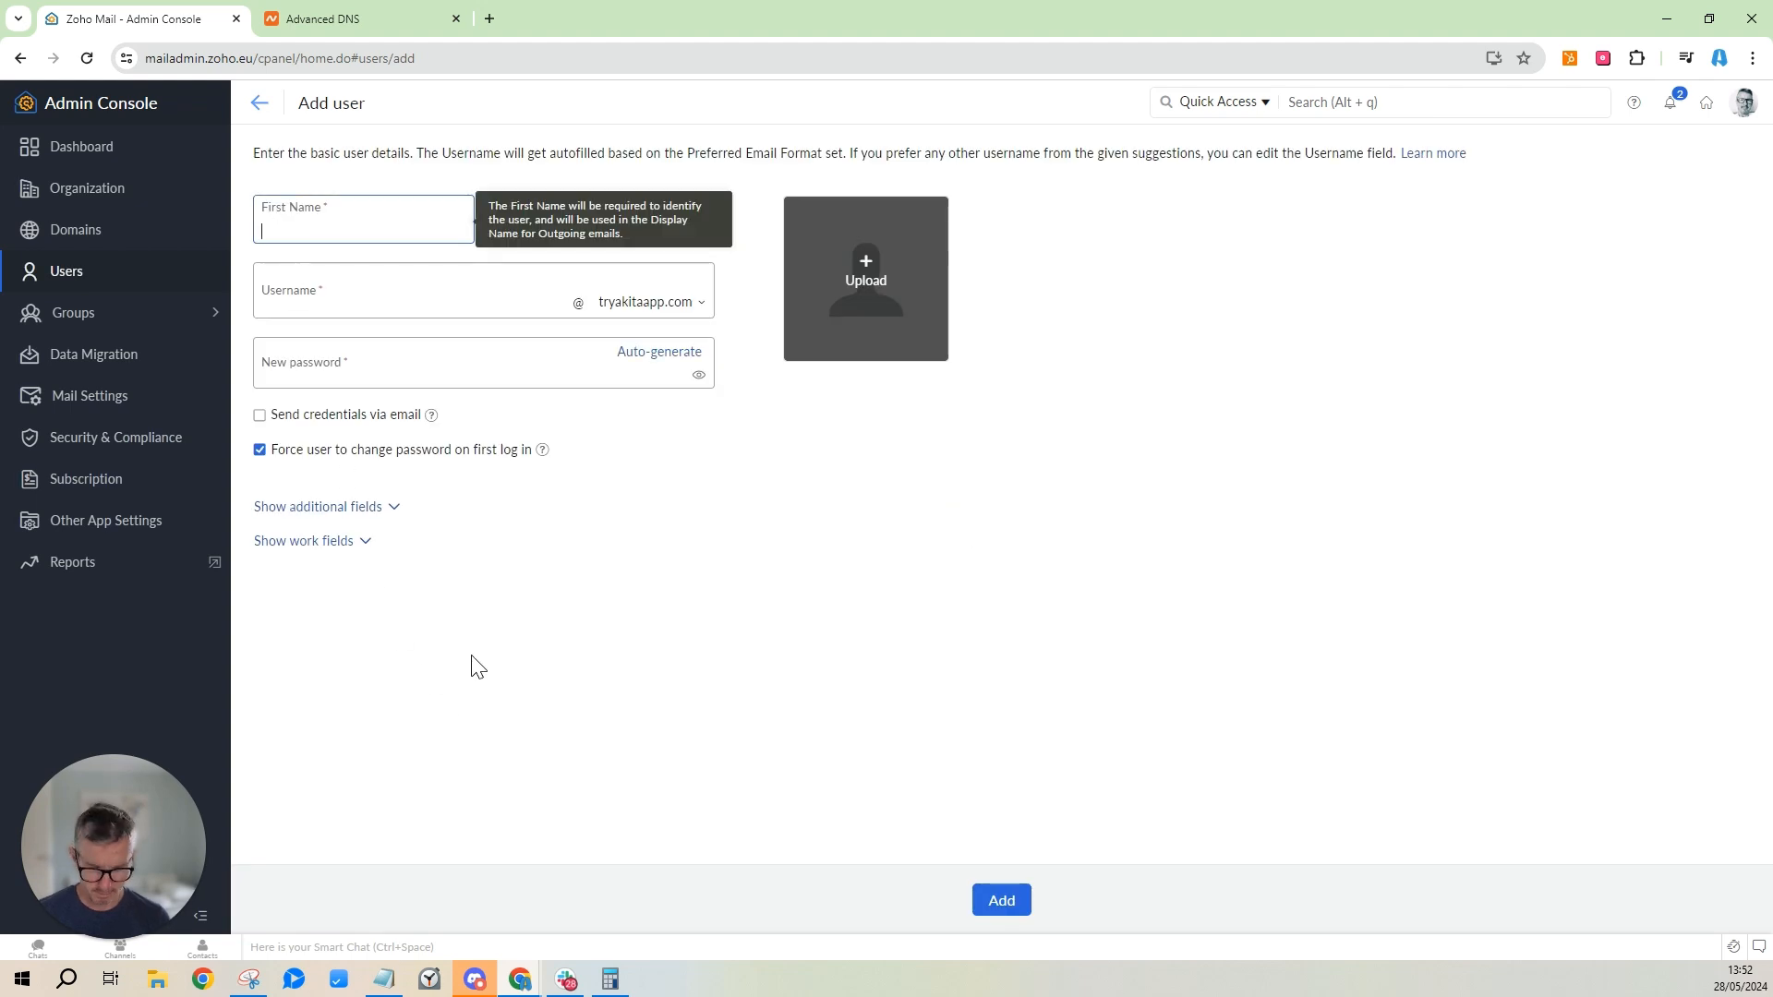
Enter the new user's first and last name, trimmed username and password, without forced password change.
key(Tab)
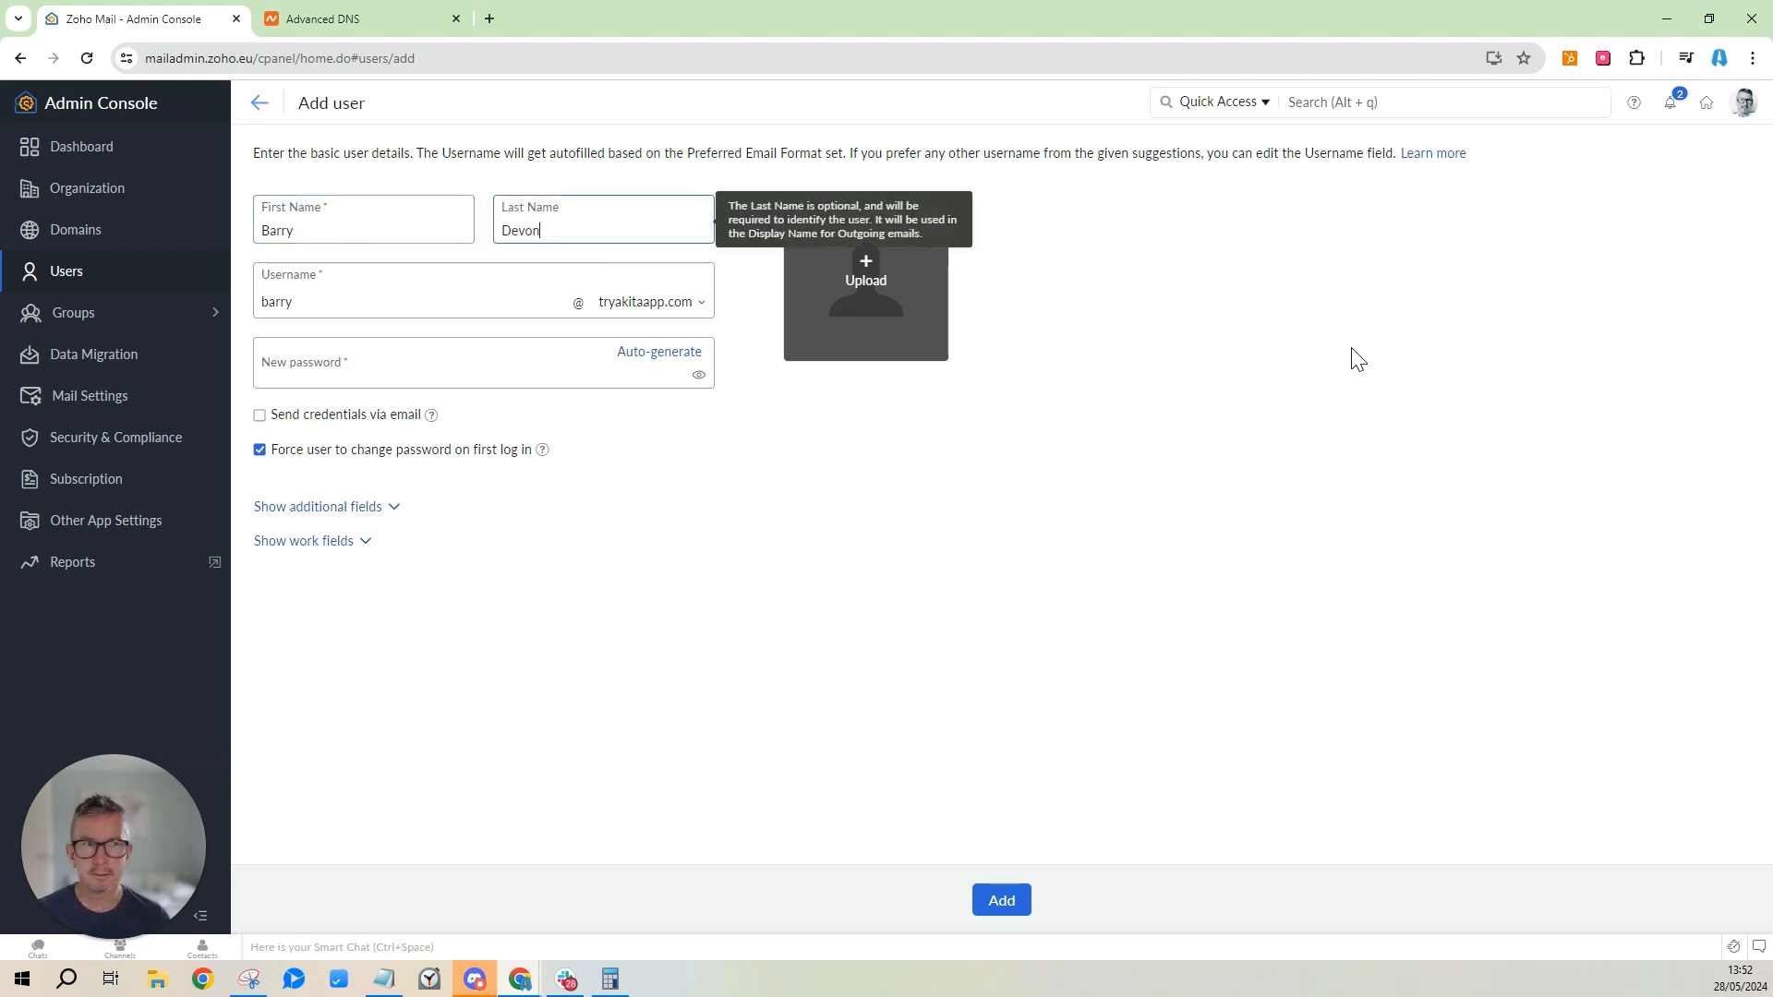
click(1614, 542)
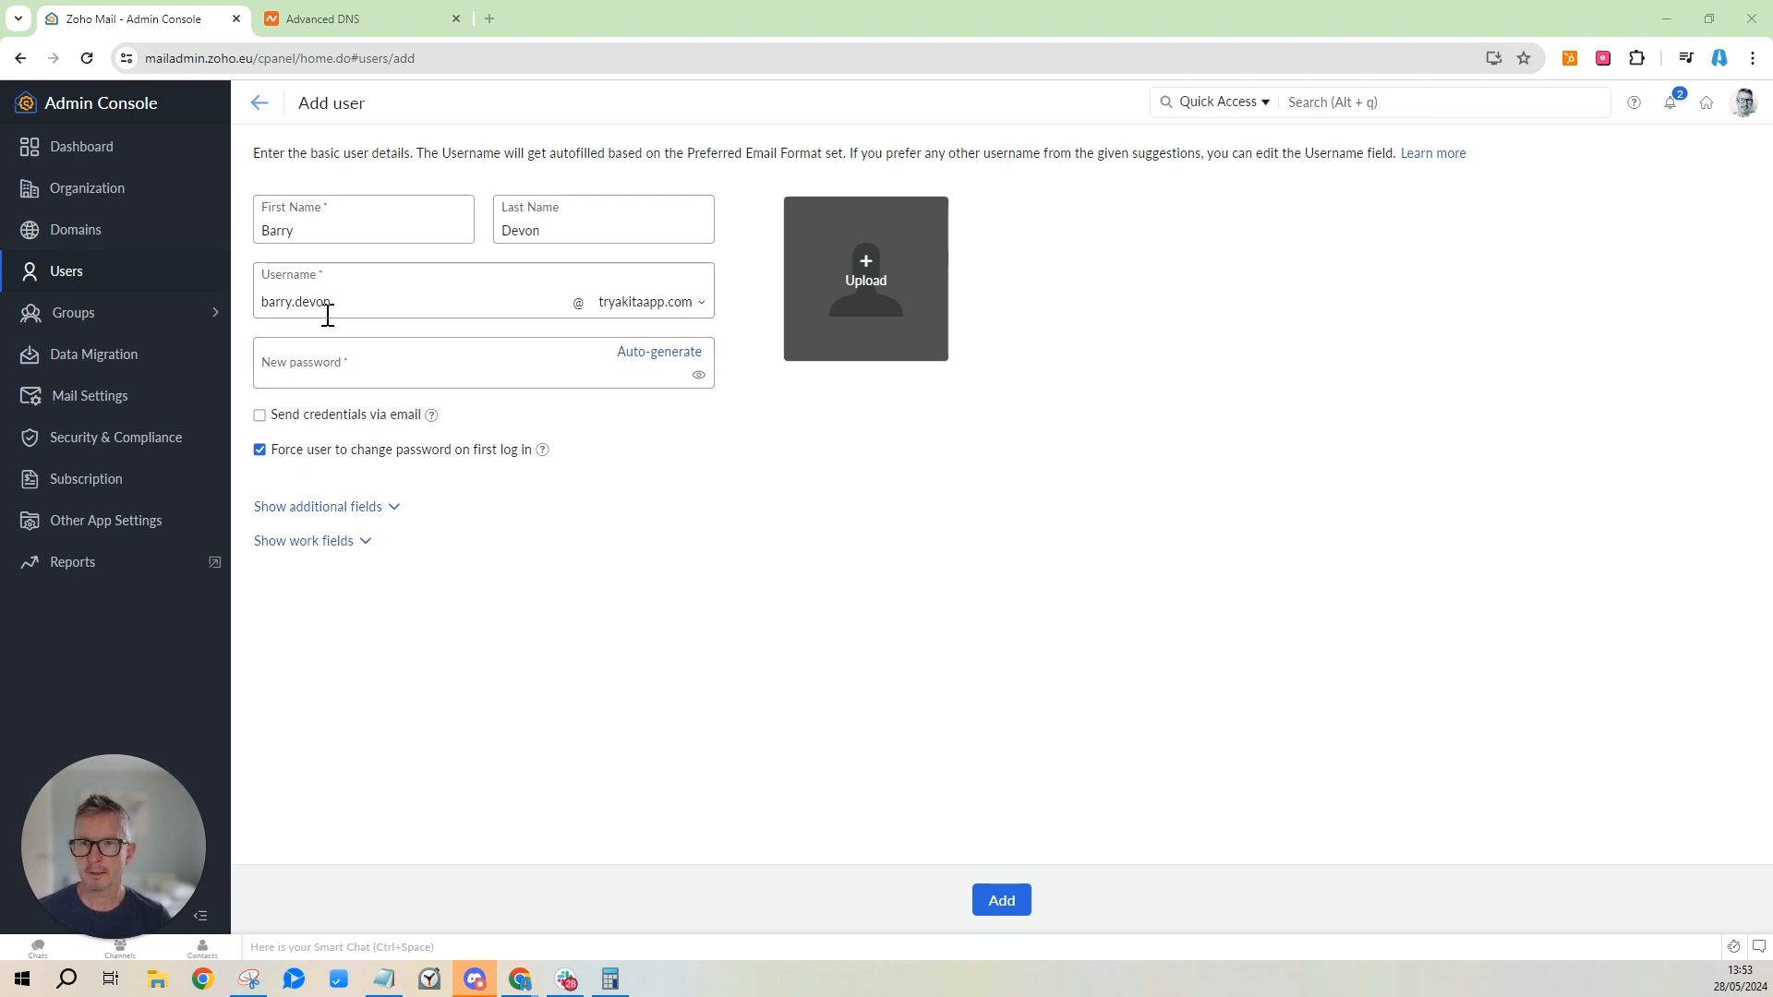
click(429, 316)
key(BackSpace)
key(BackSpace)
key(BackSpace)
key(BackSpace)
key(BackSpace)
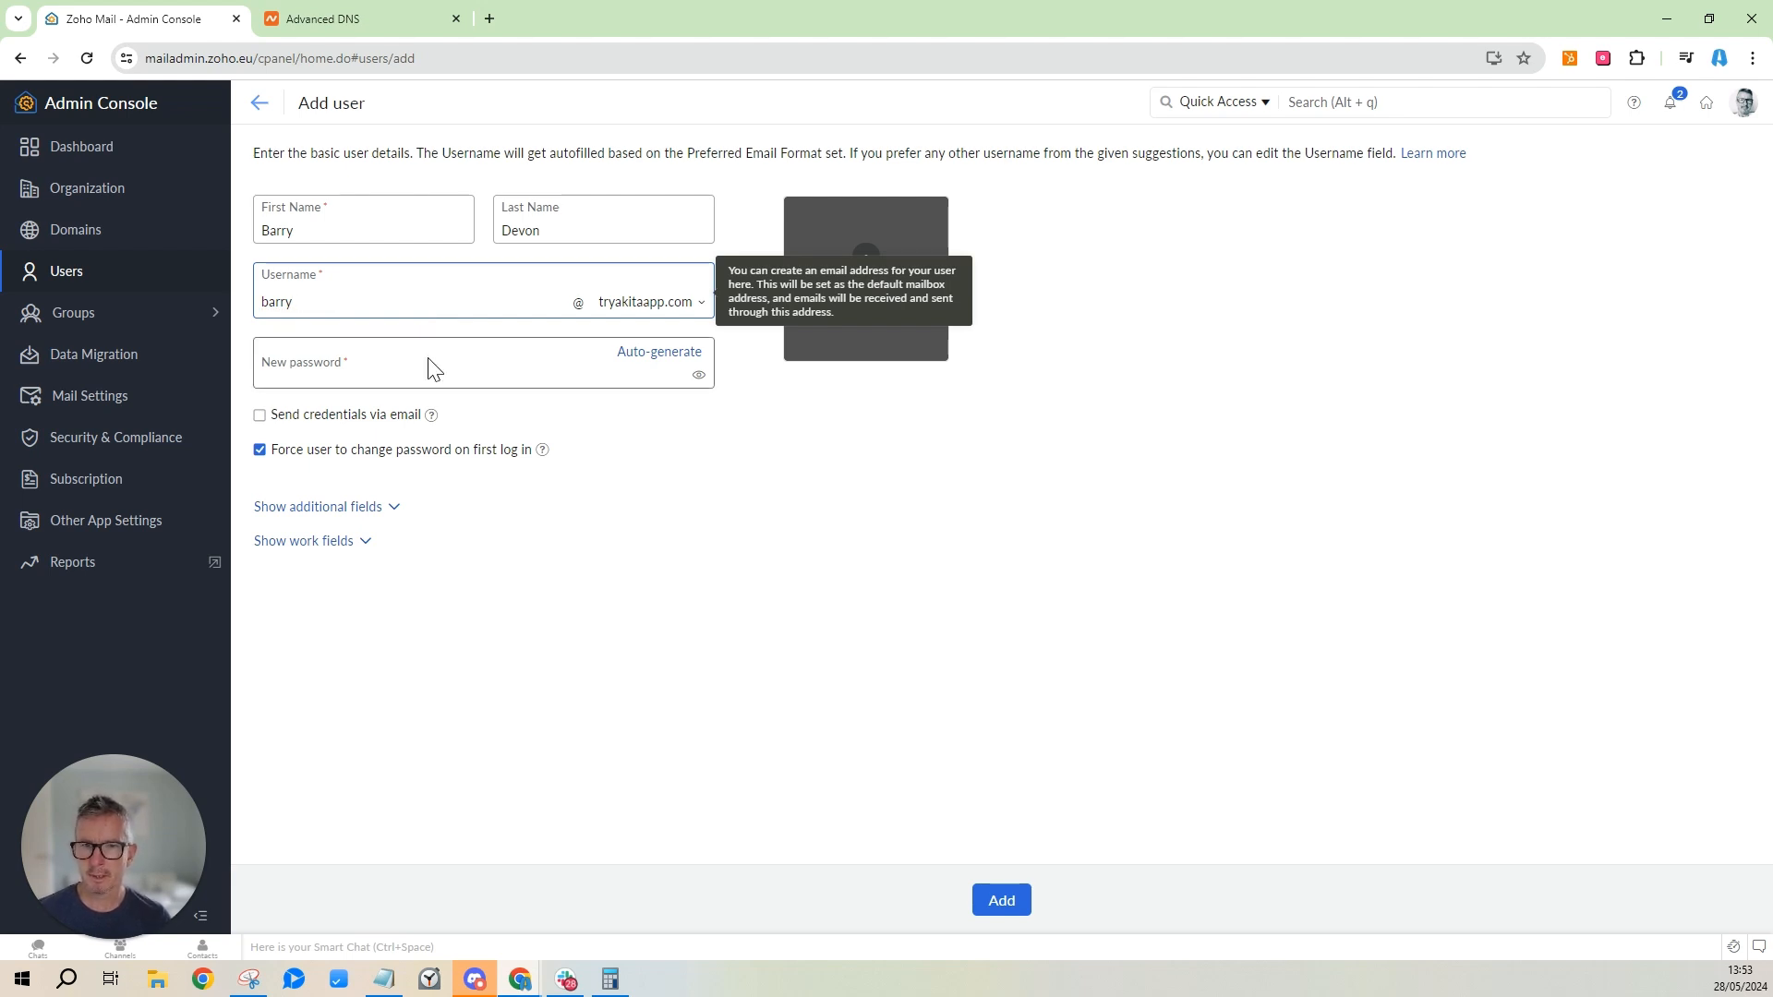
click(549, 370)
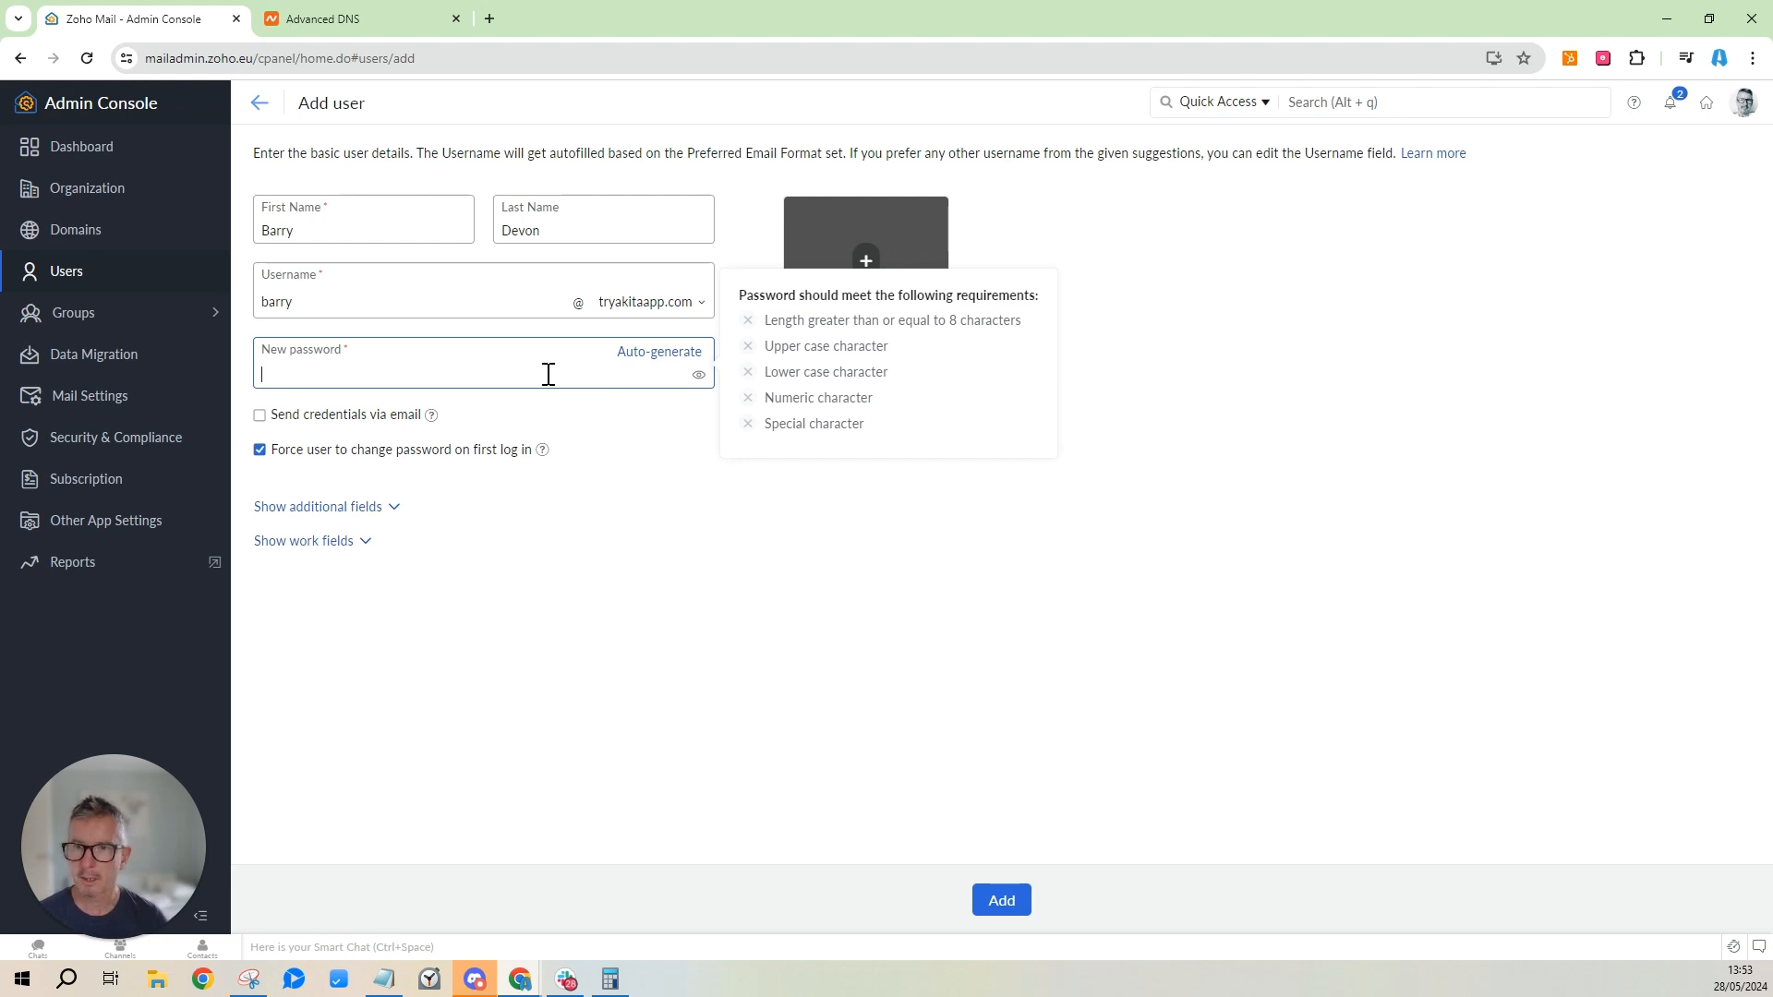
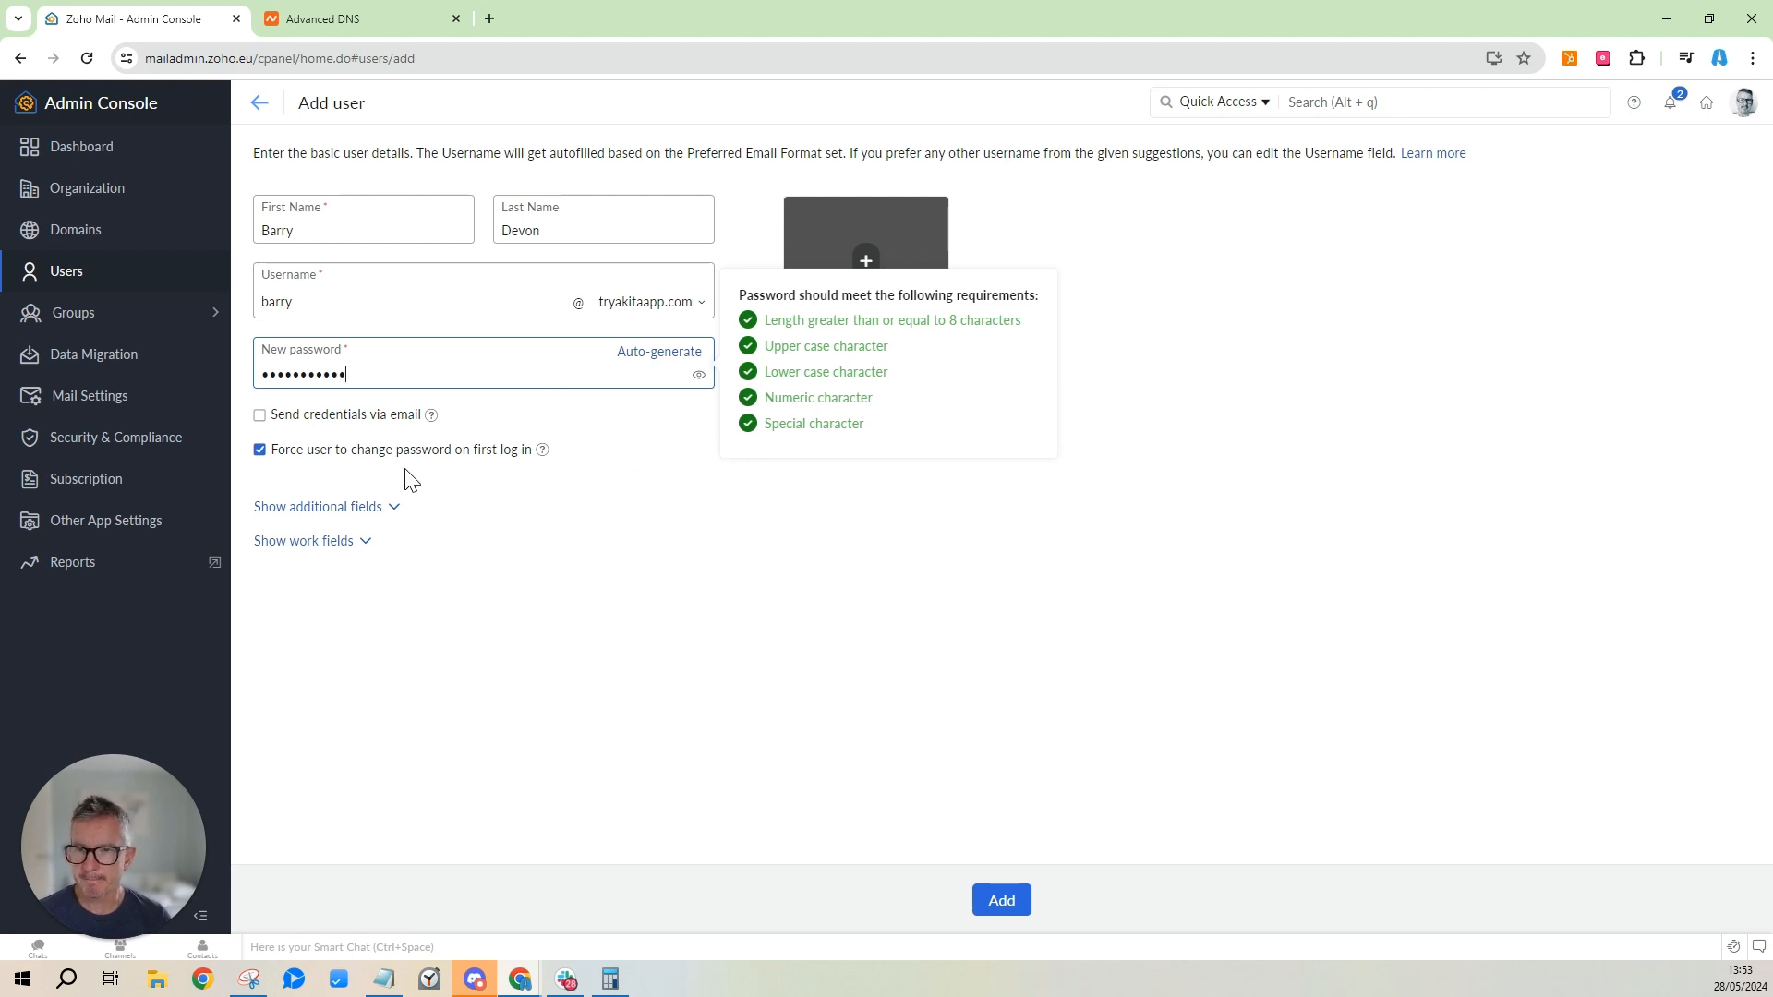
click(259, 449)
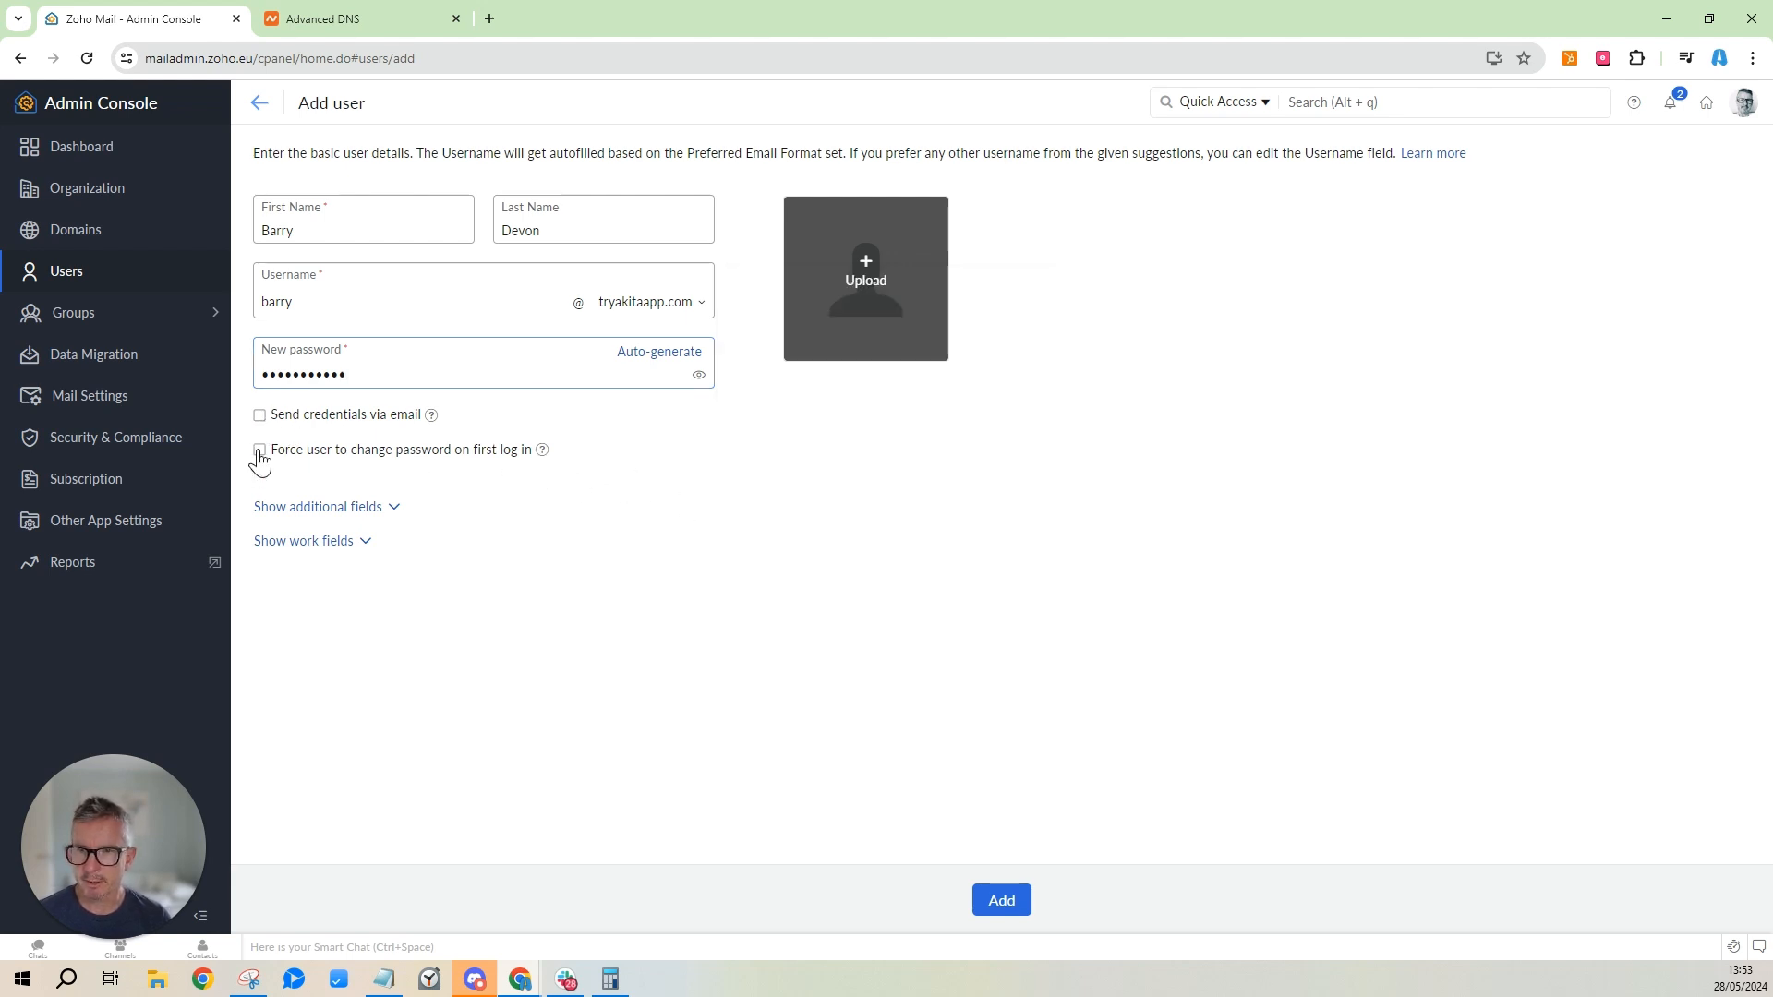
Create the user, switching the address domain to akitacsm.com after the 'already exists' error.
click(1011, 901)
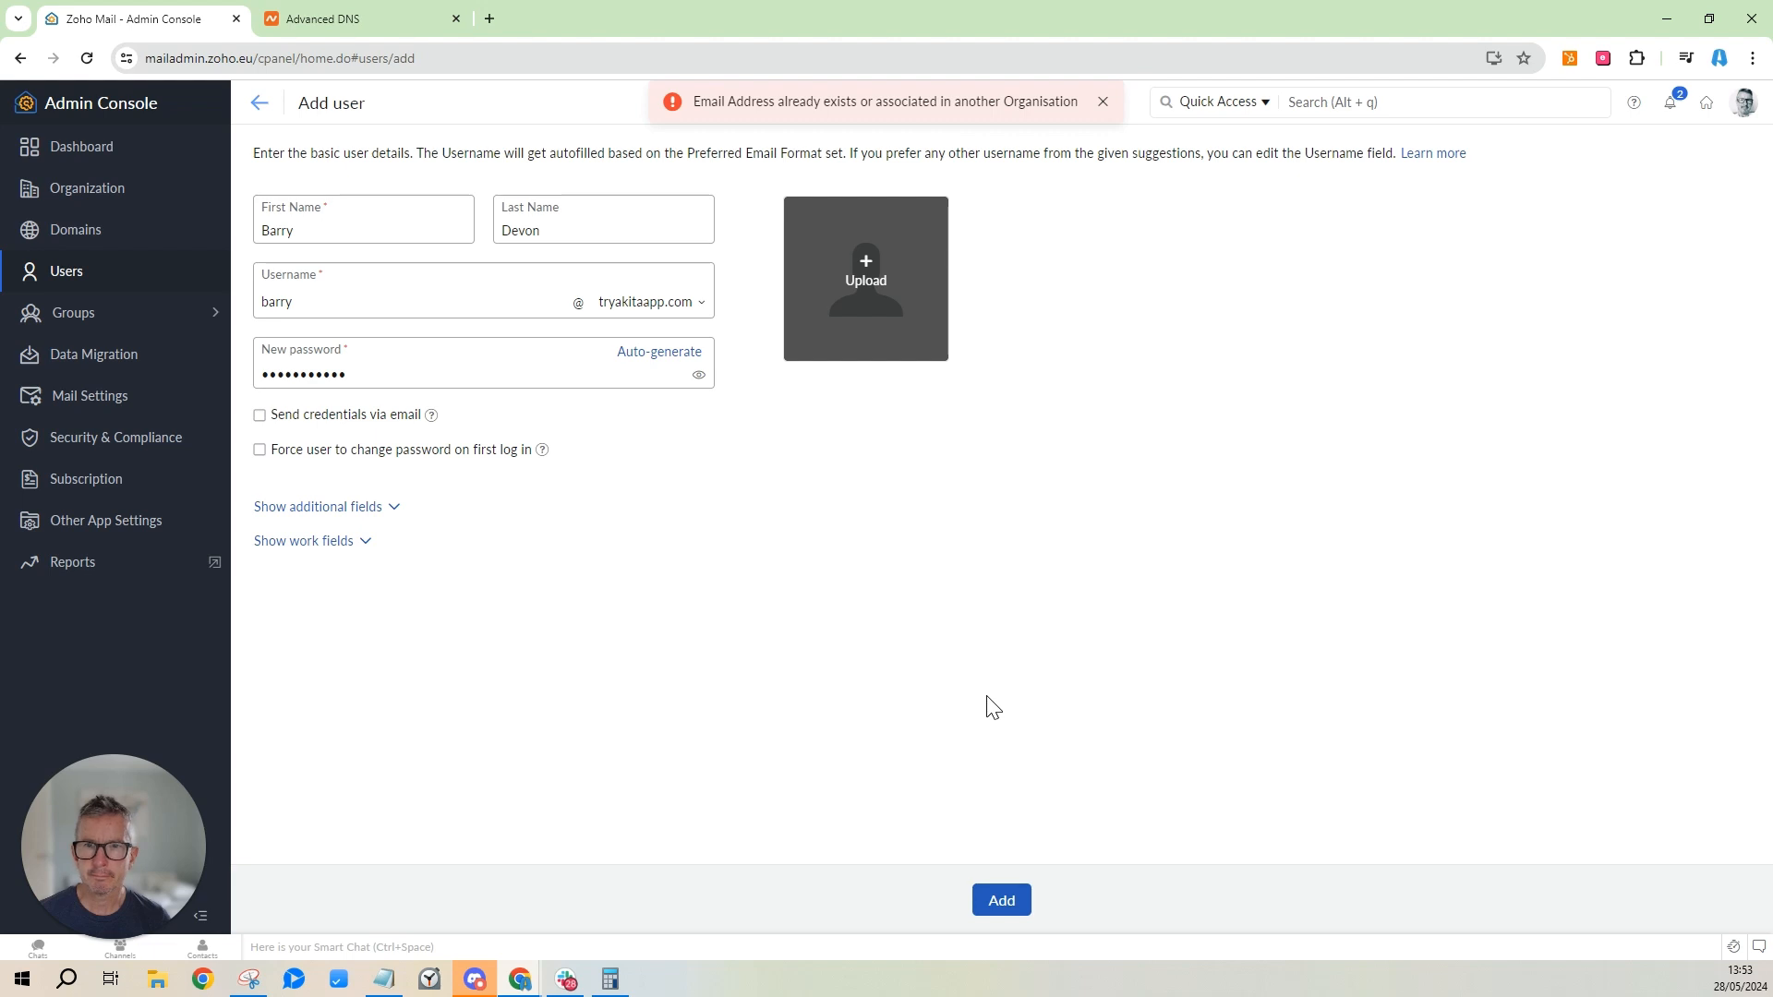
click(667, 314)
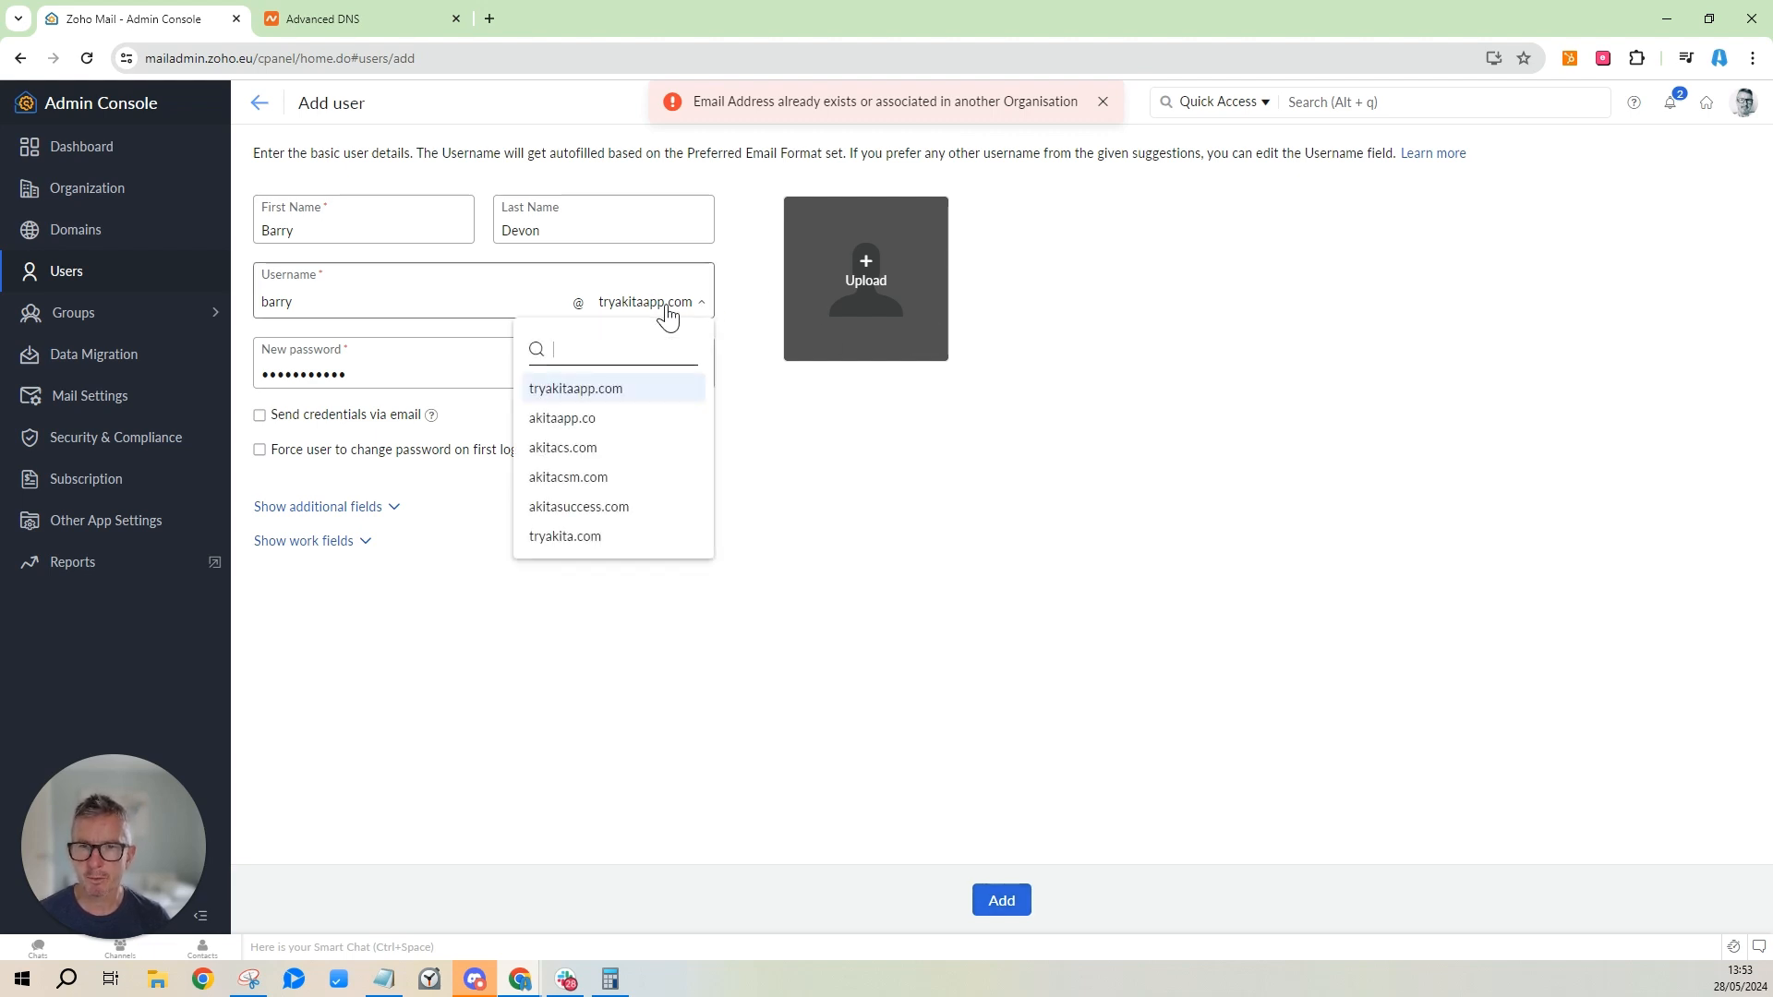
click(567, 476)
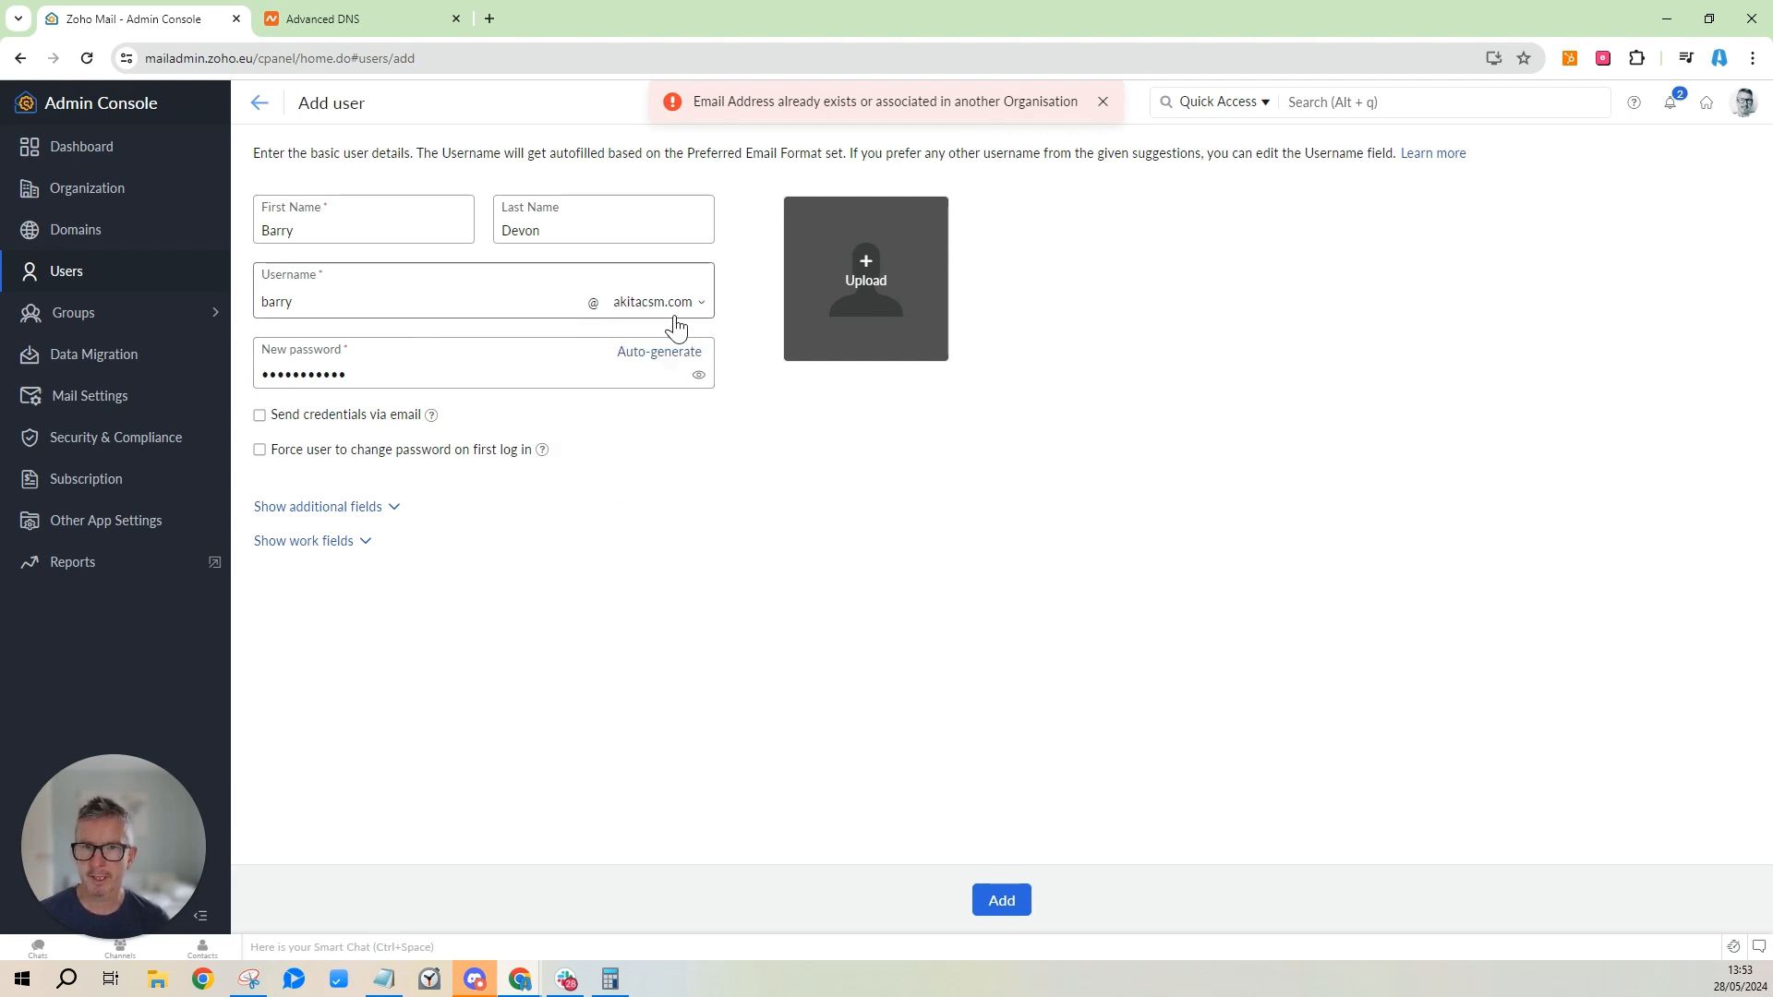
click(1001, 904)
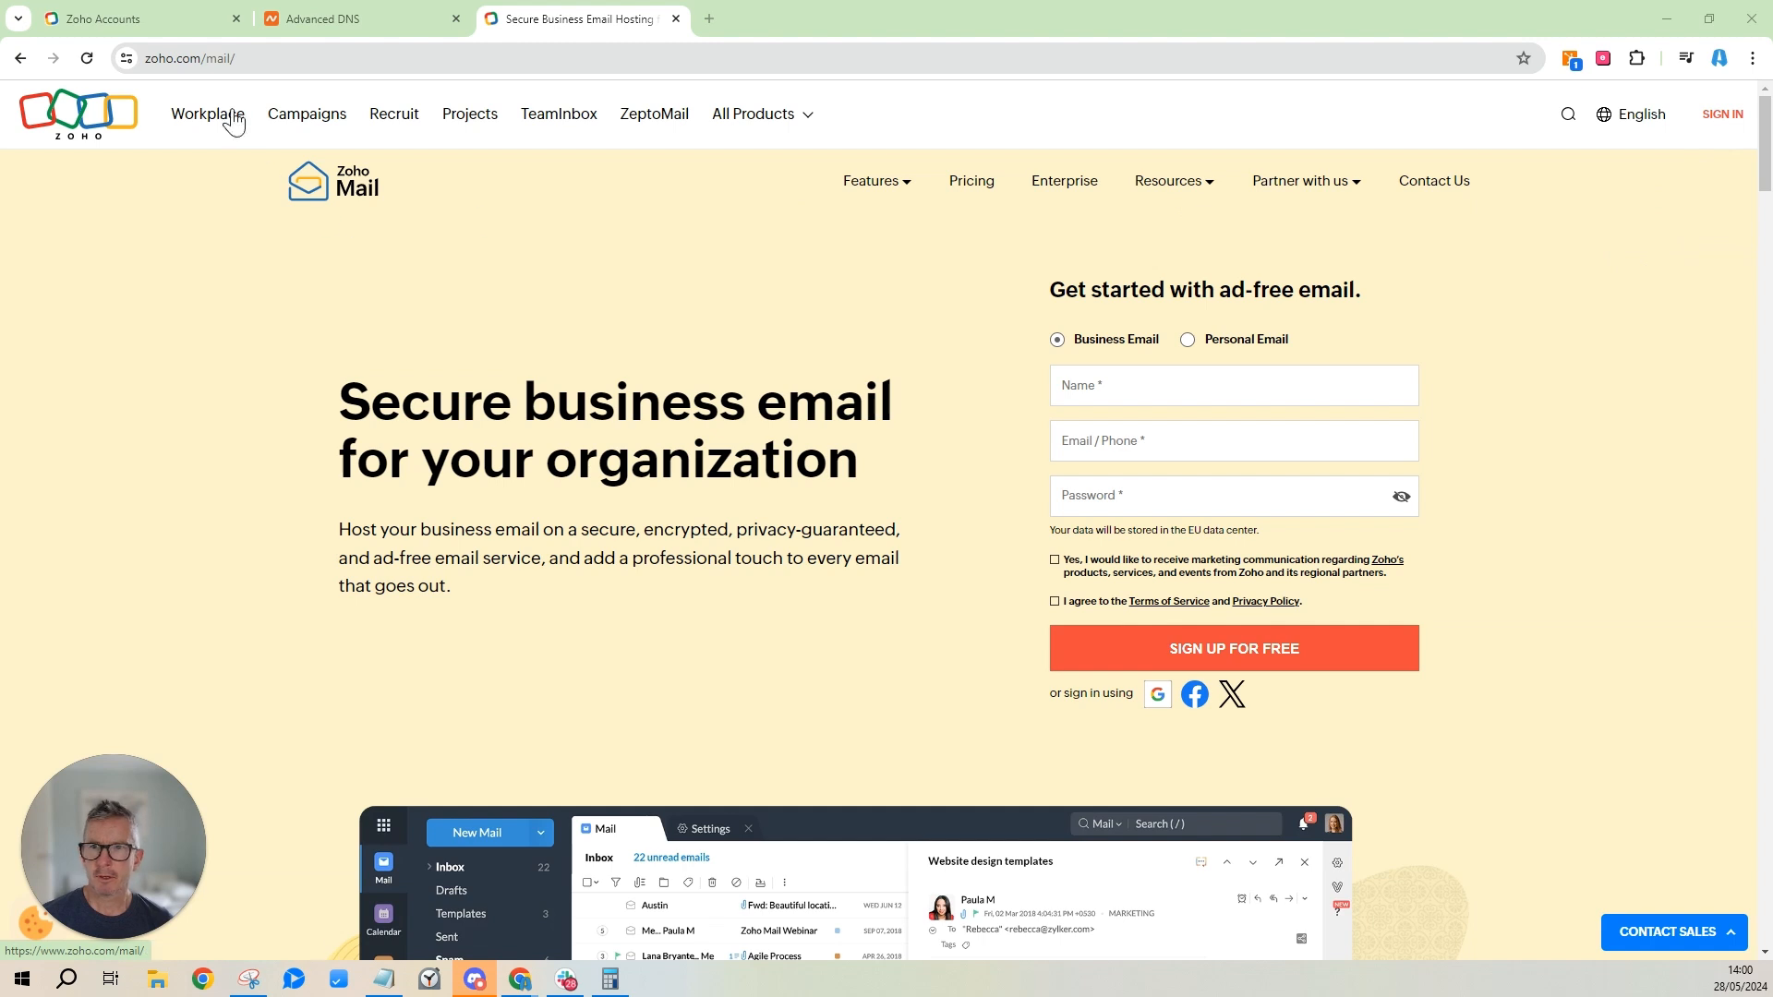
Sign in to Zoho Mail with the new akitacsm.com address and its password, deferring MFA.
click(1732, 113)
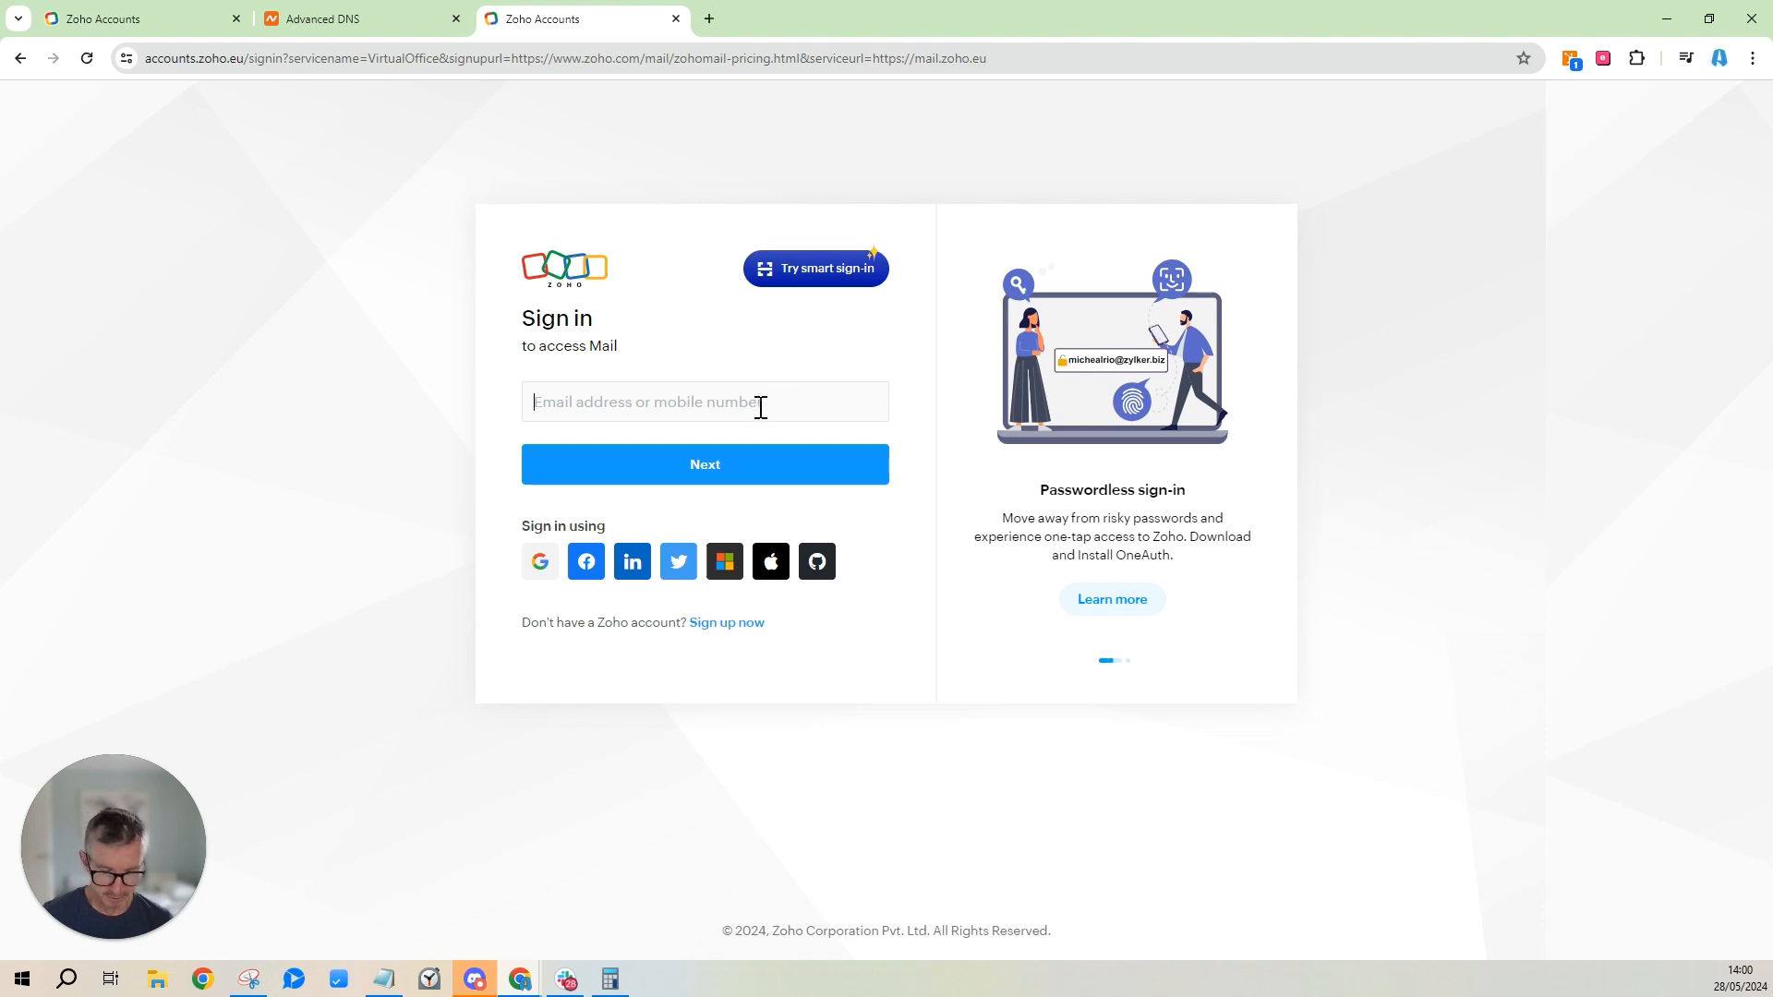
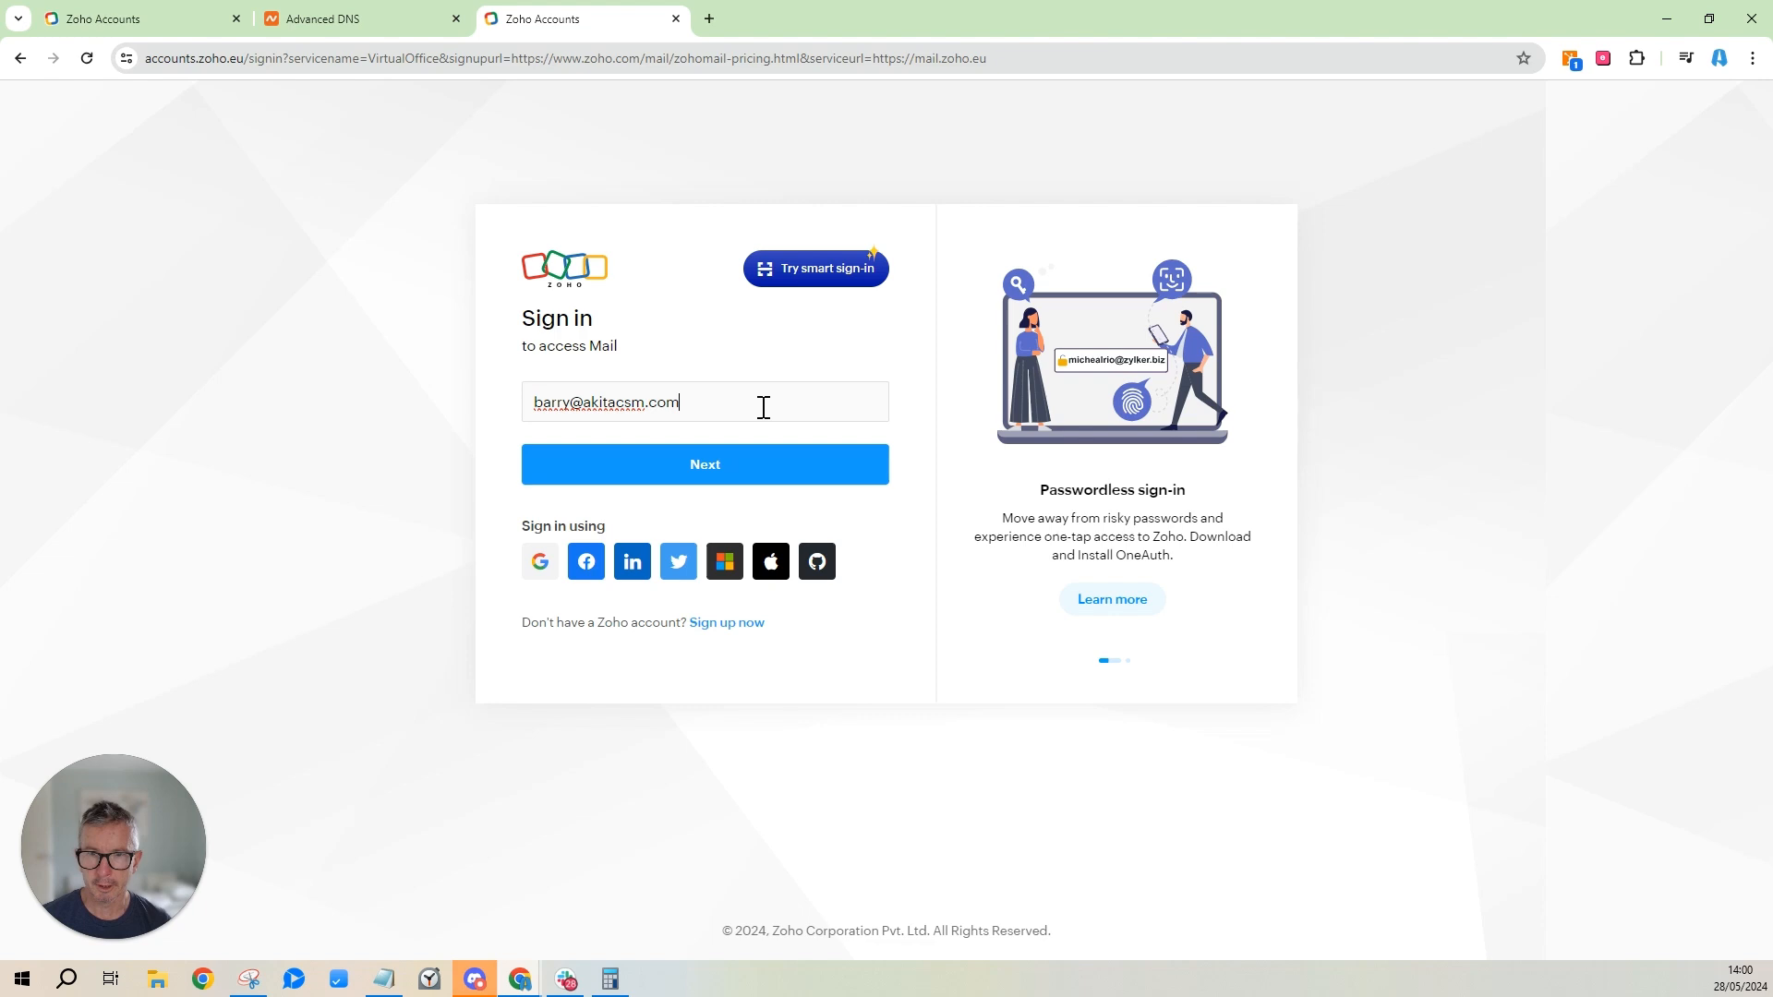
click(730, 485)
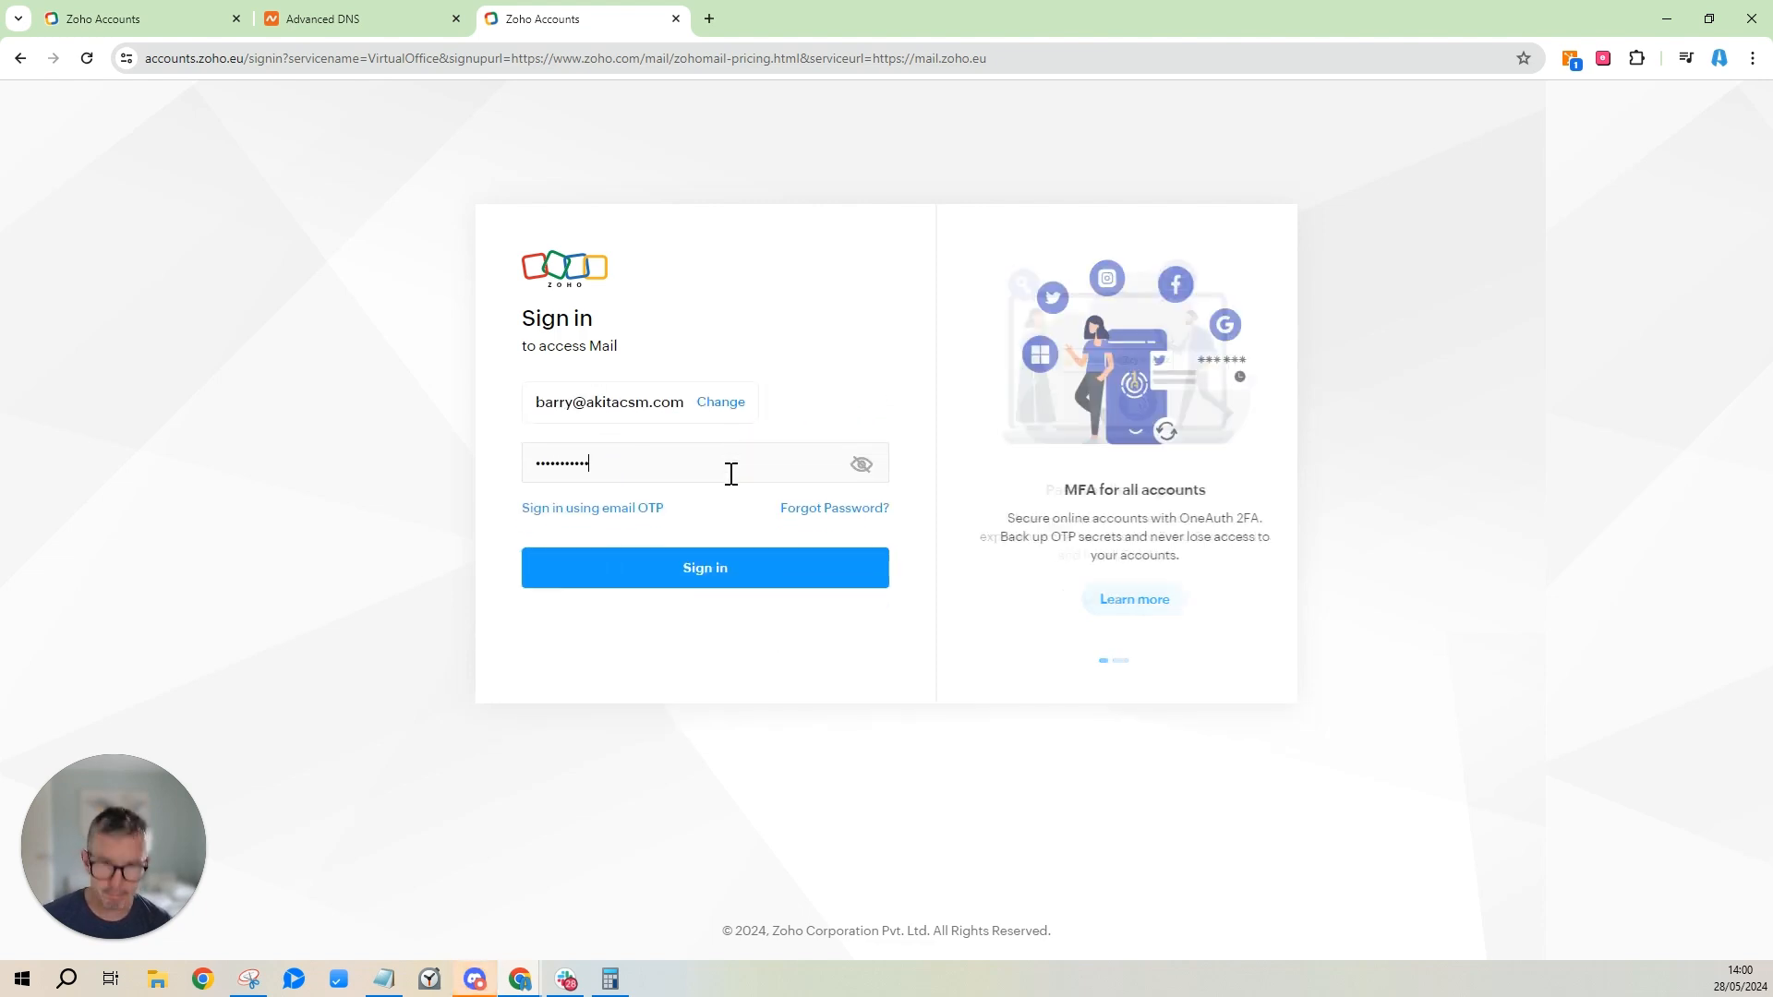
text(•••••••••••)
click(728, 574)
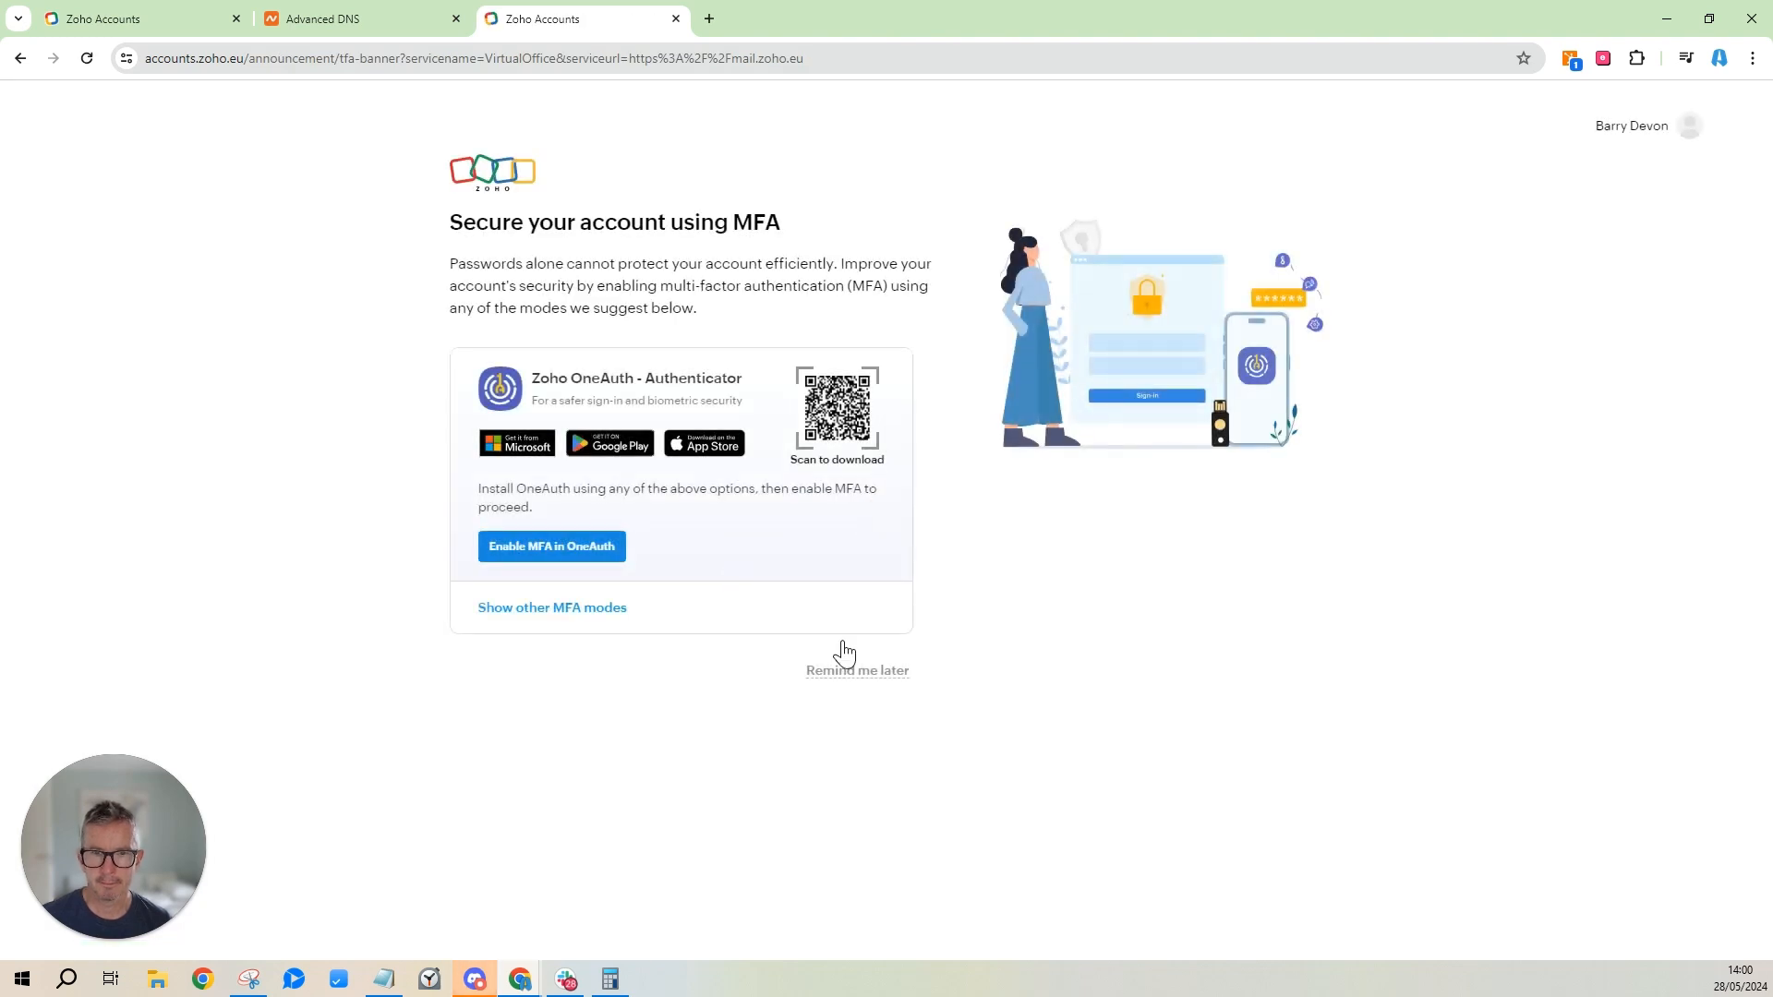
click(866, 675)
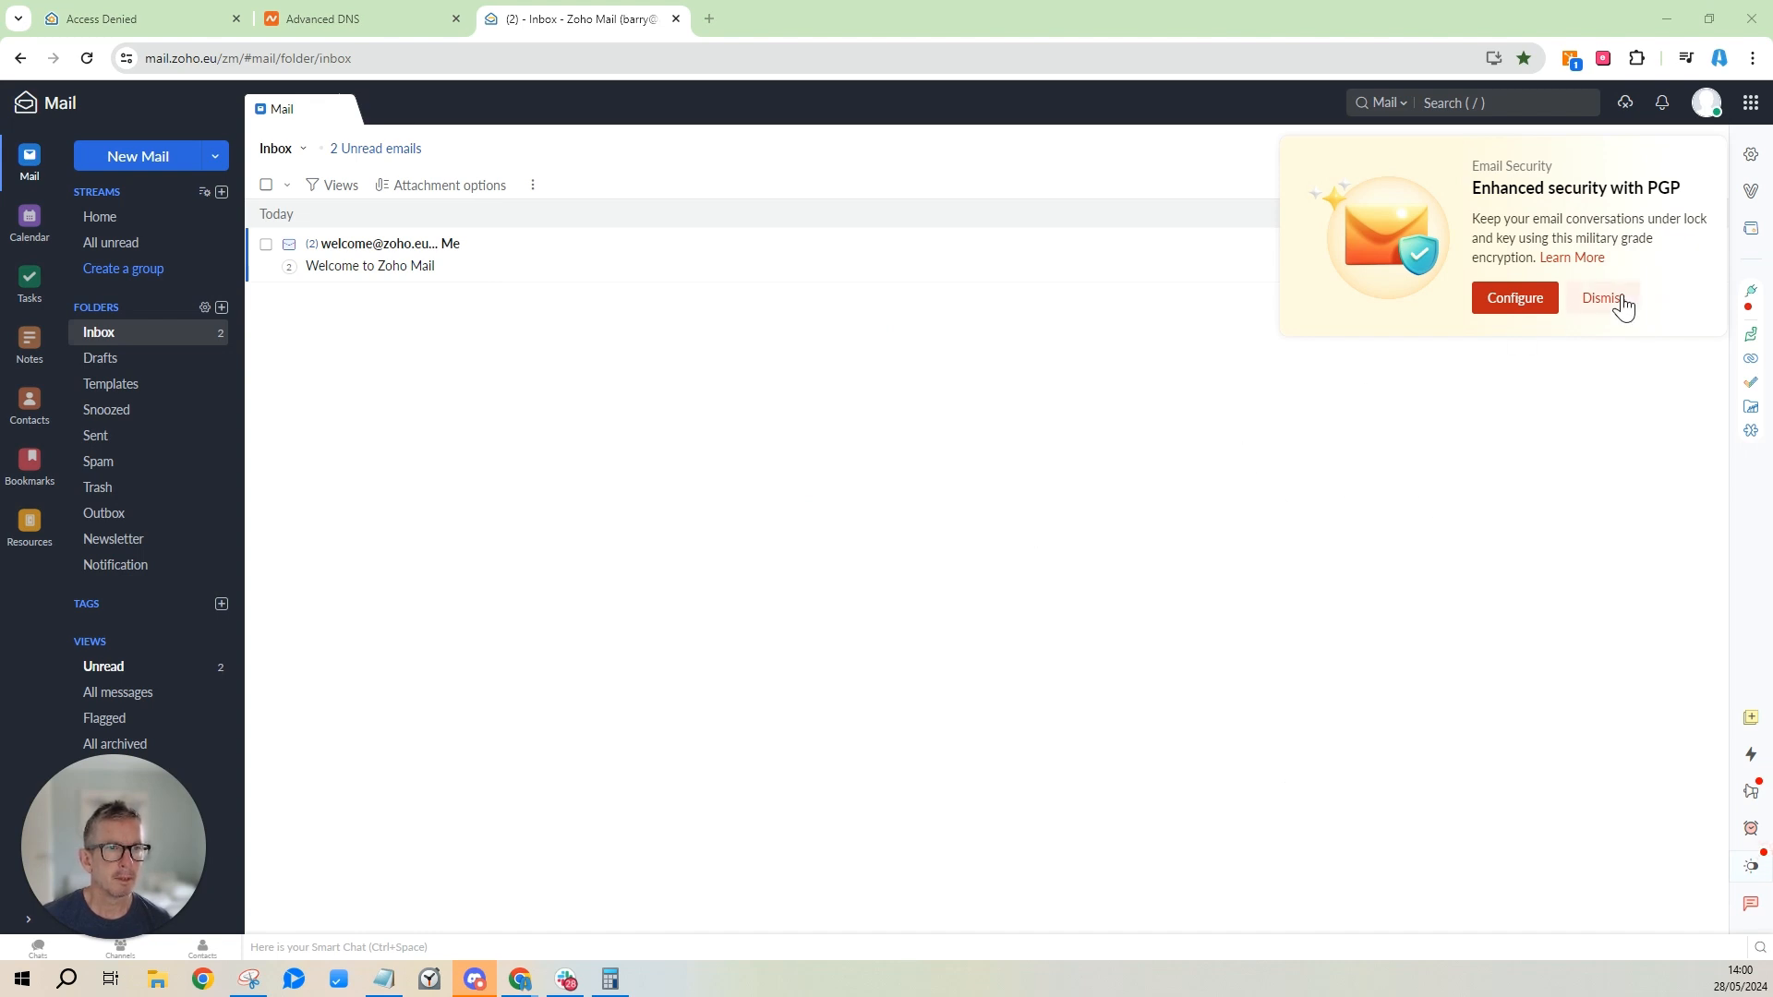
Enable IMAP access with Auto-Expunge and Include Archived in Mail accounts settings, and save.
click(1616, 297)
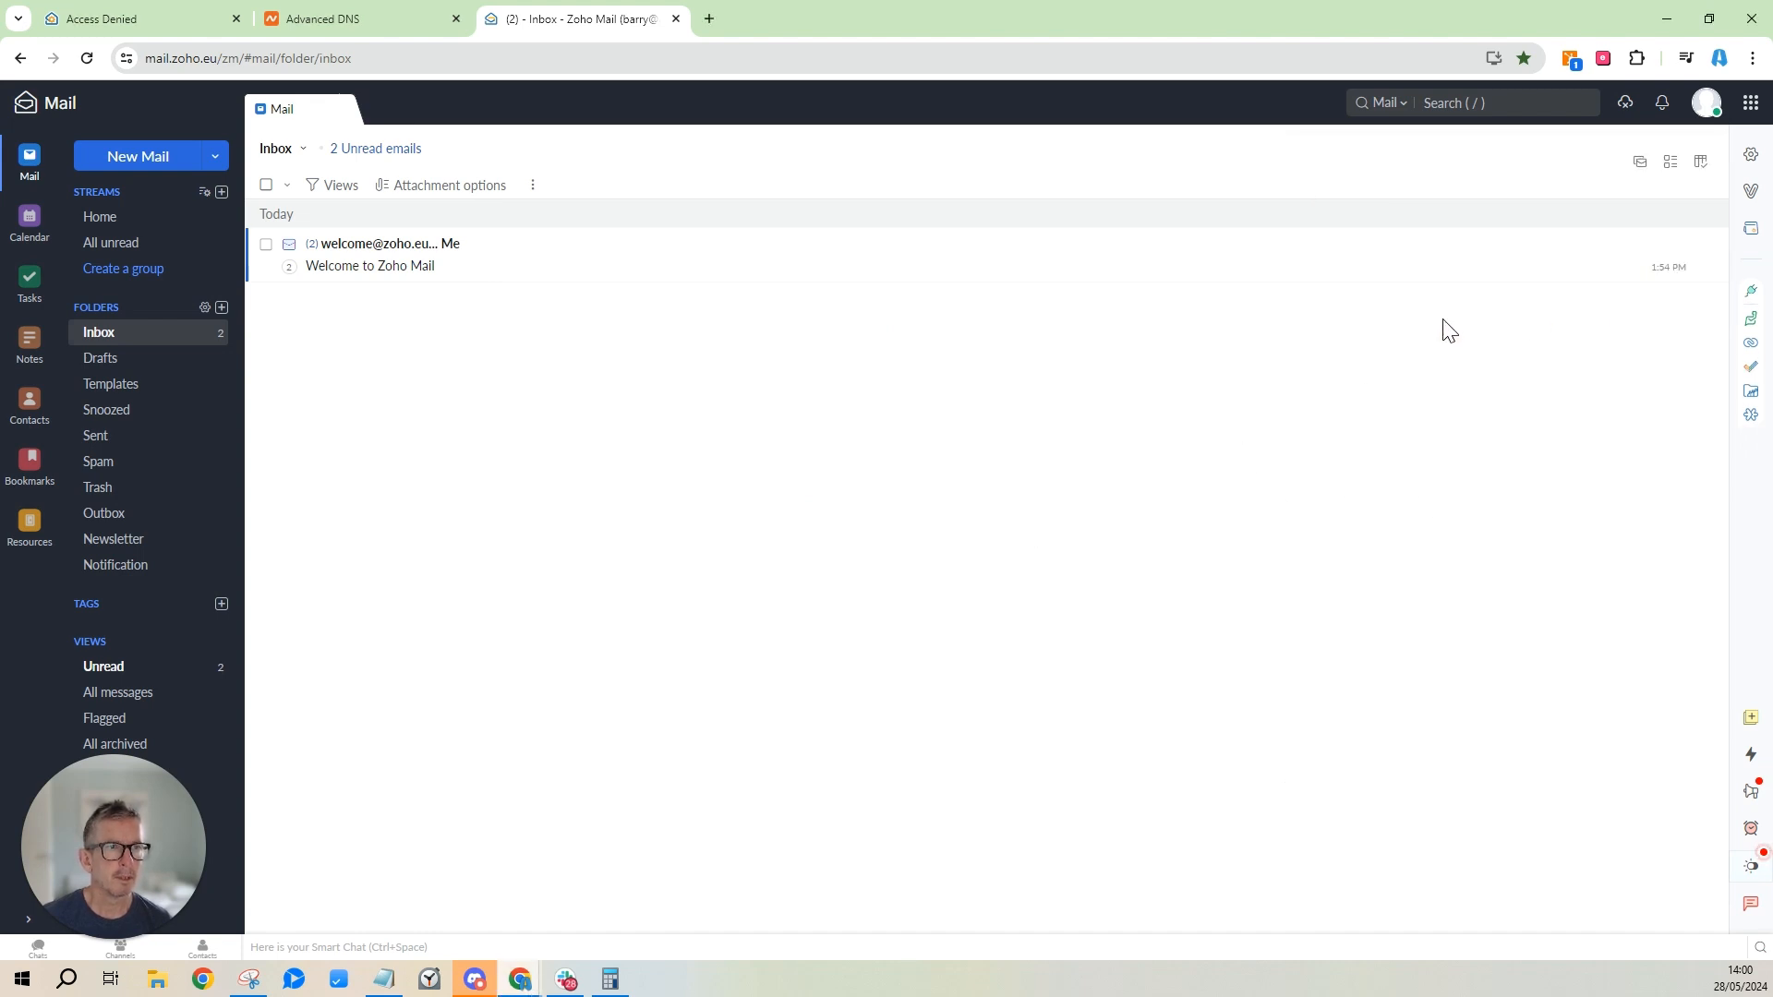
click(1753, 162)
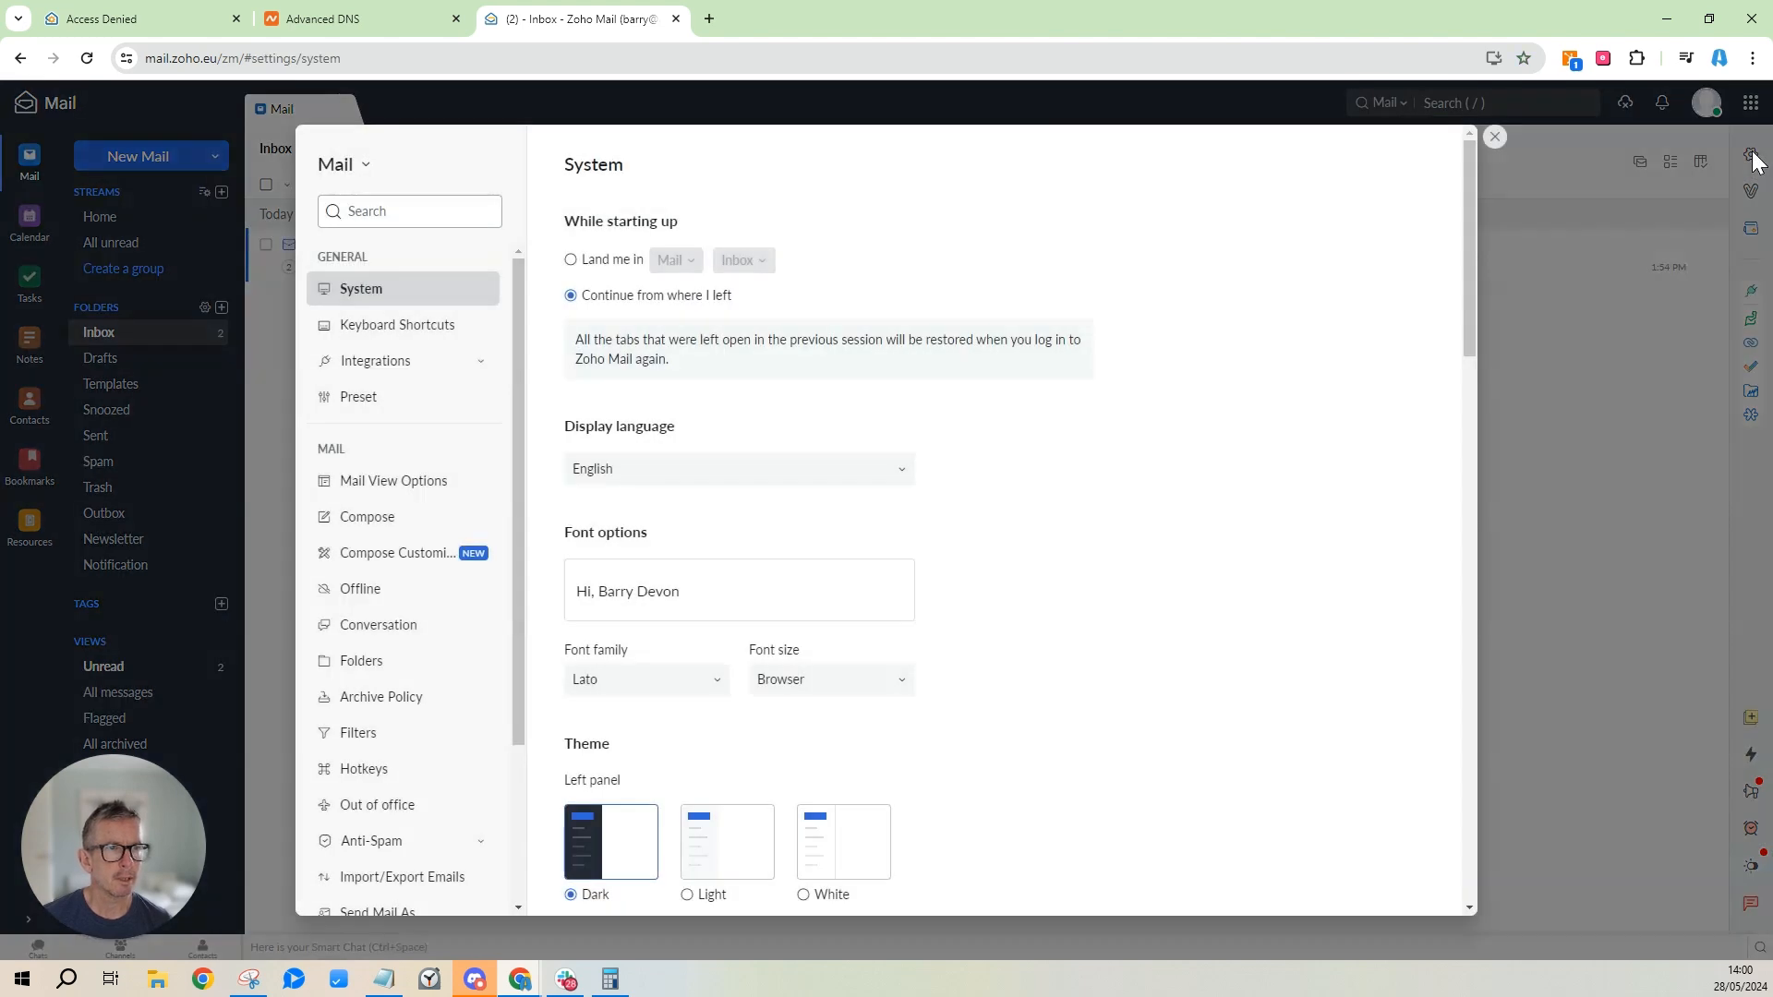
scroll(383, 462, down, 4)
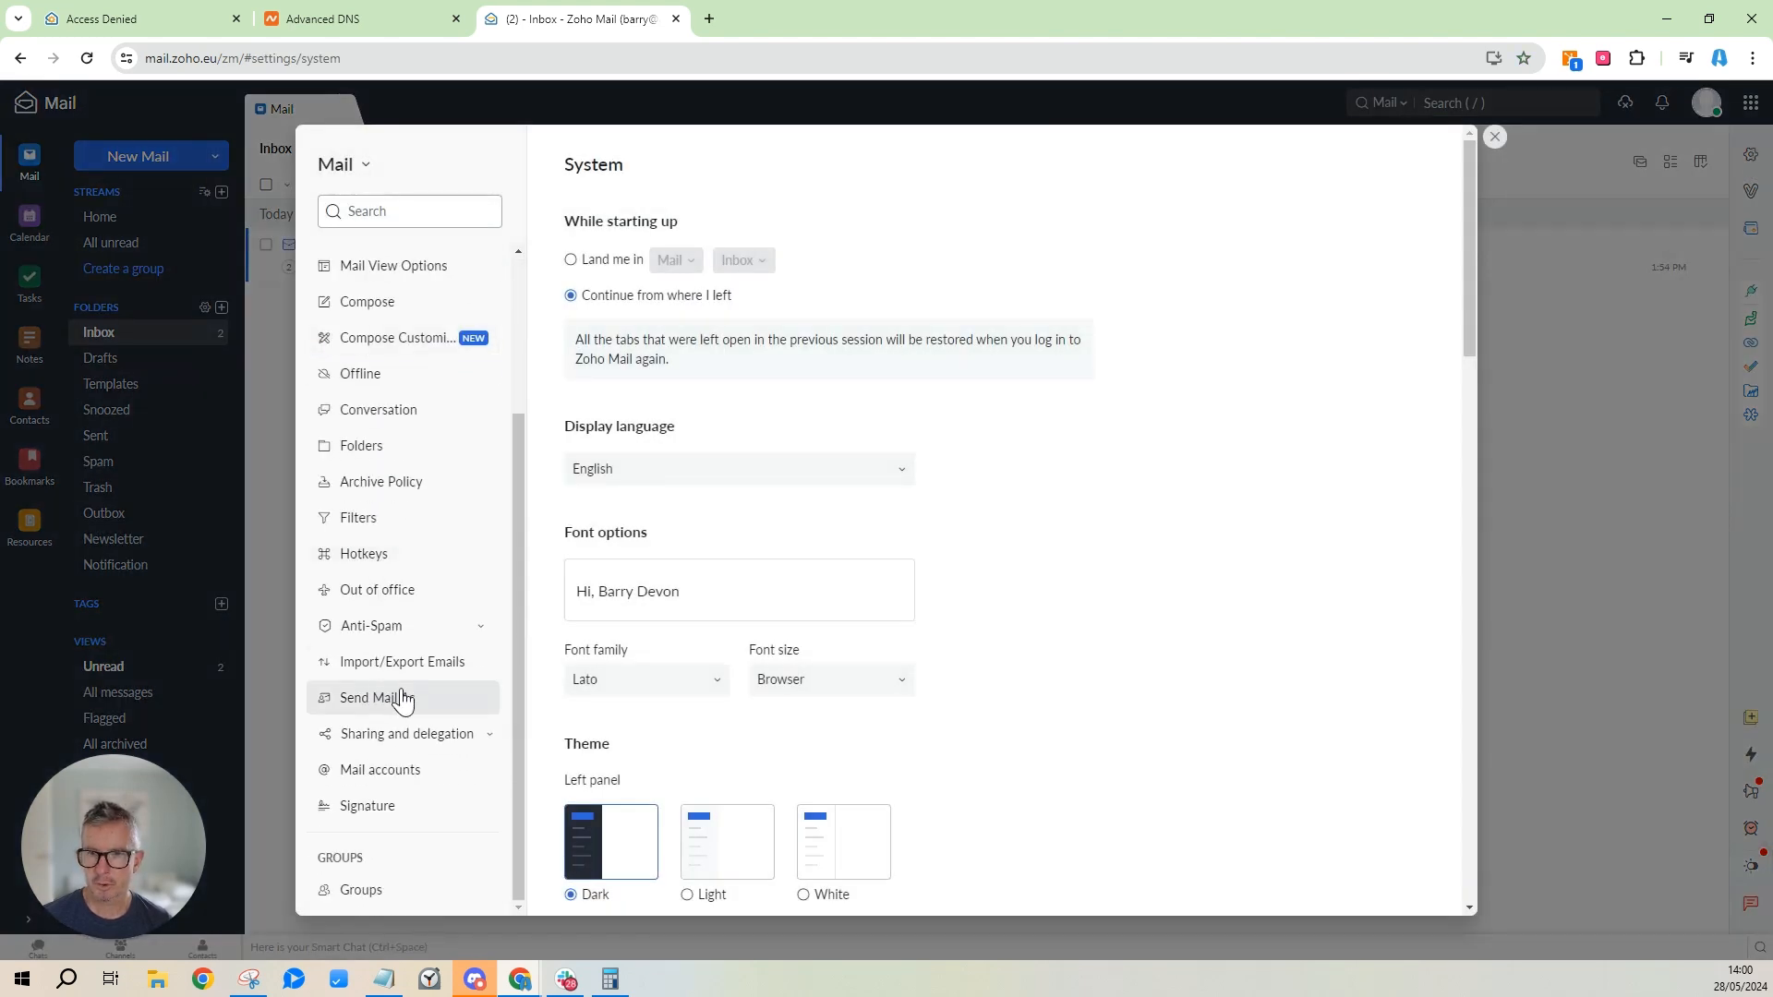
click(378, 782)
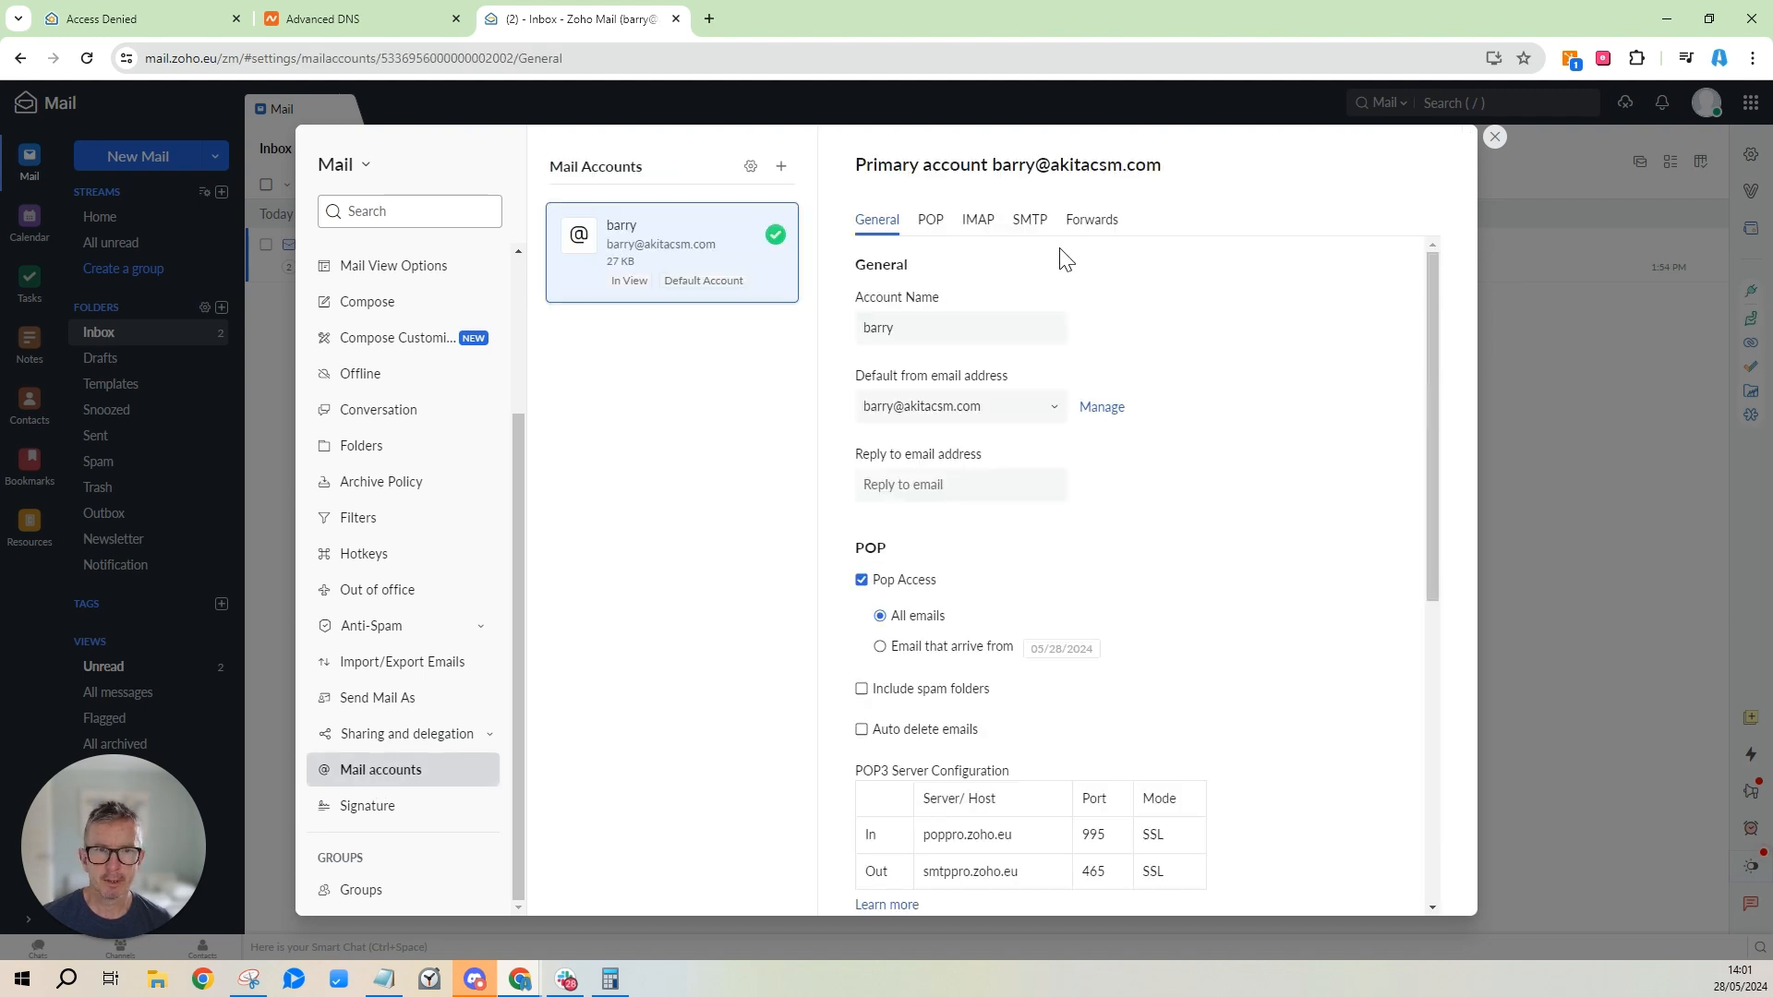
click(978, 223)
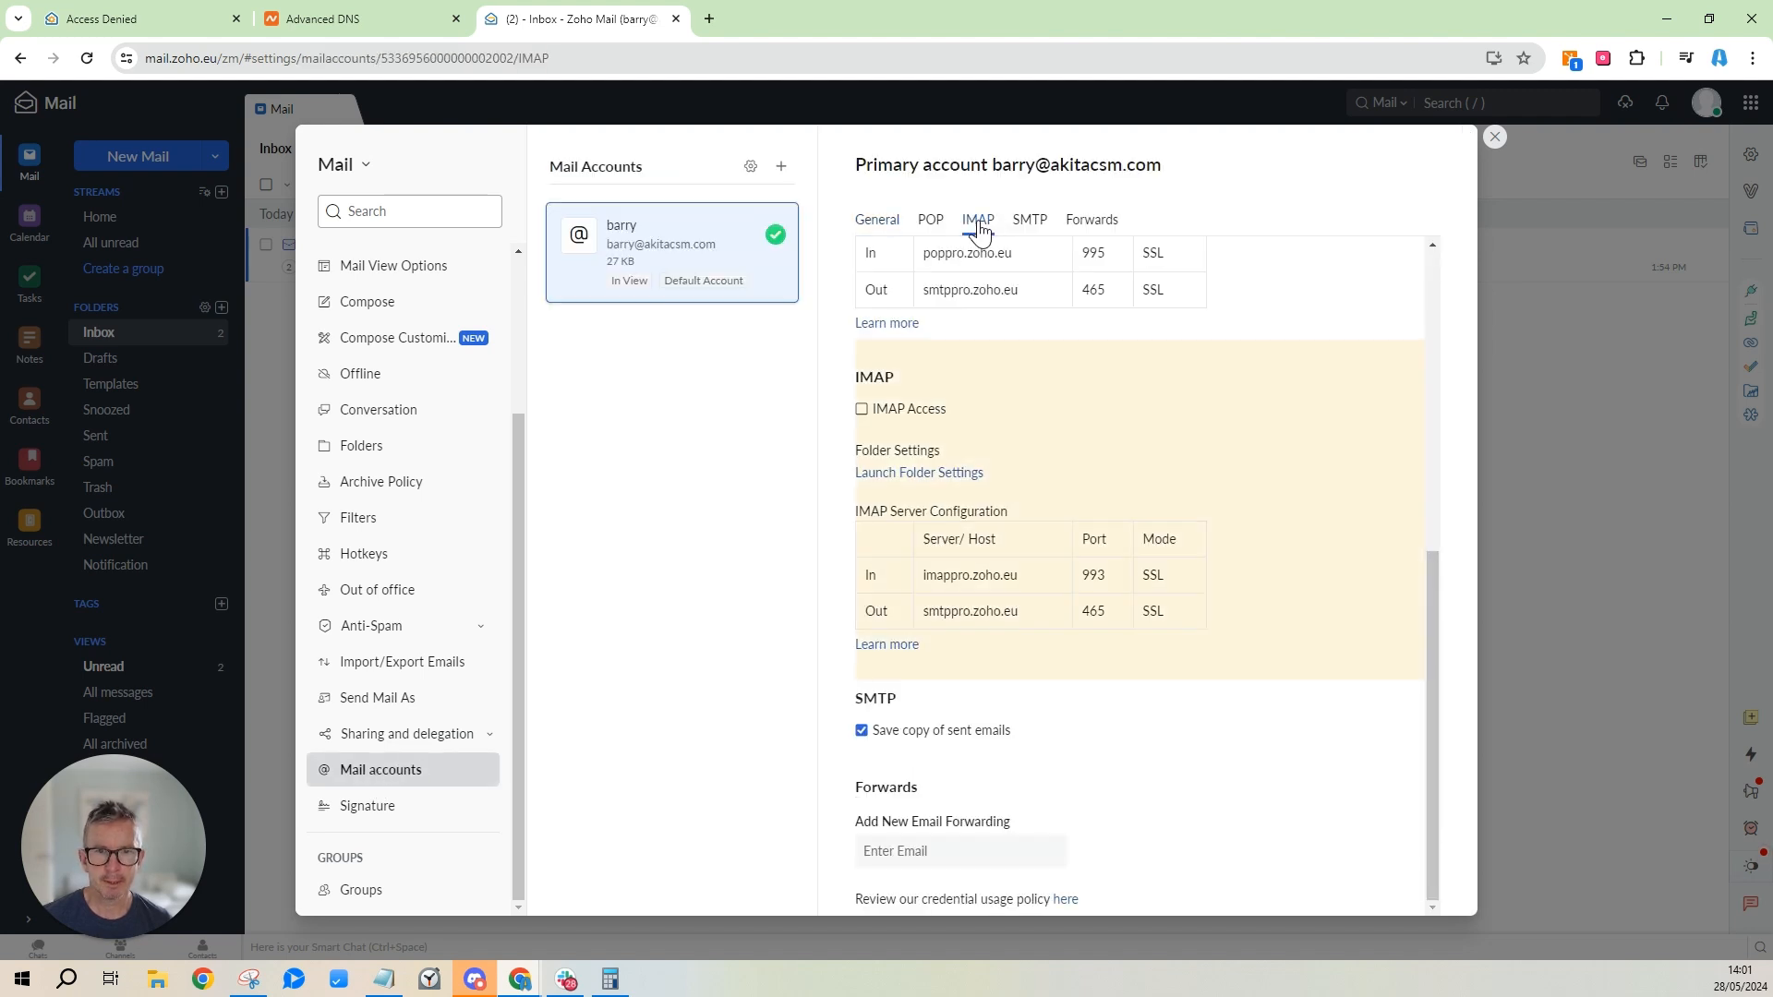
click(862, 412)
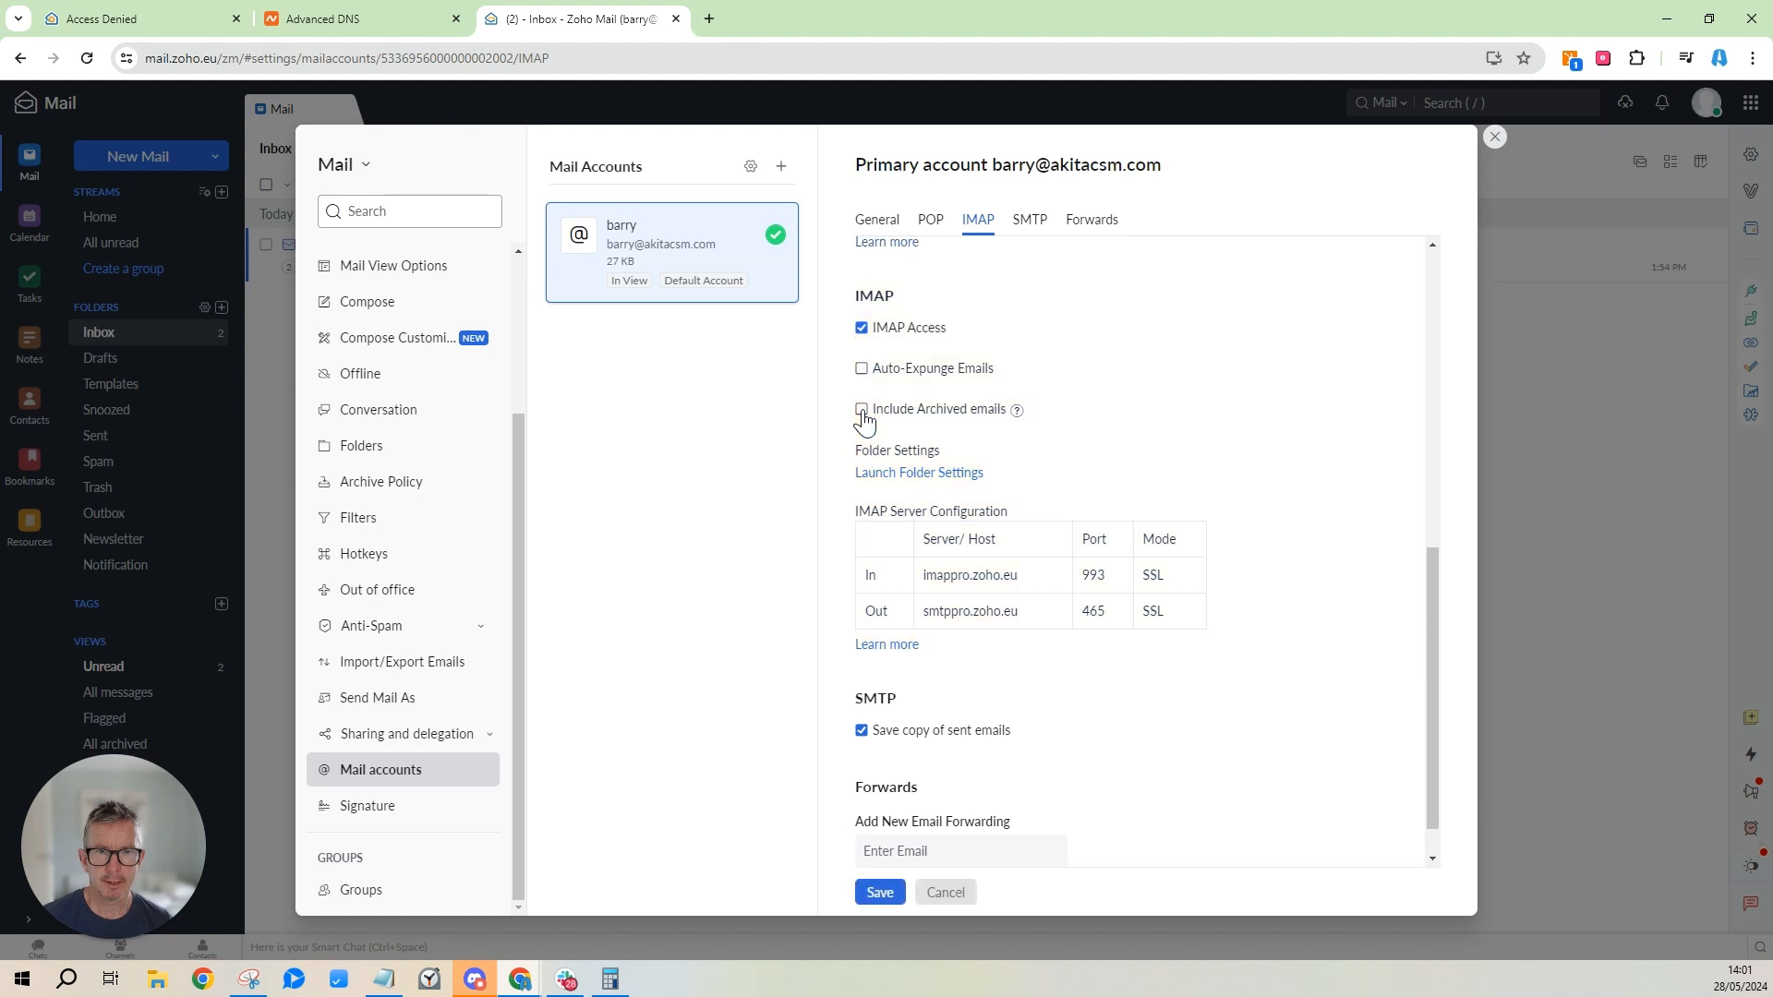
click(862, 369)
click(862, 411)
click(884, 894)
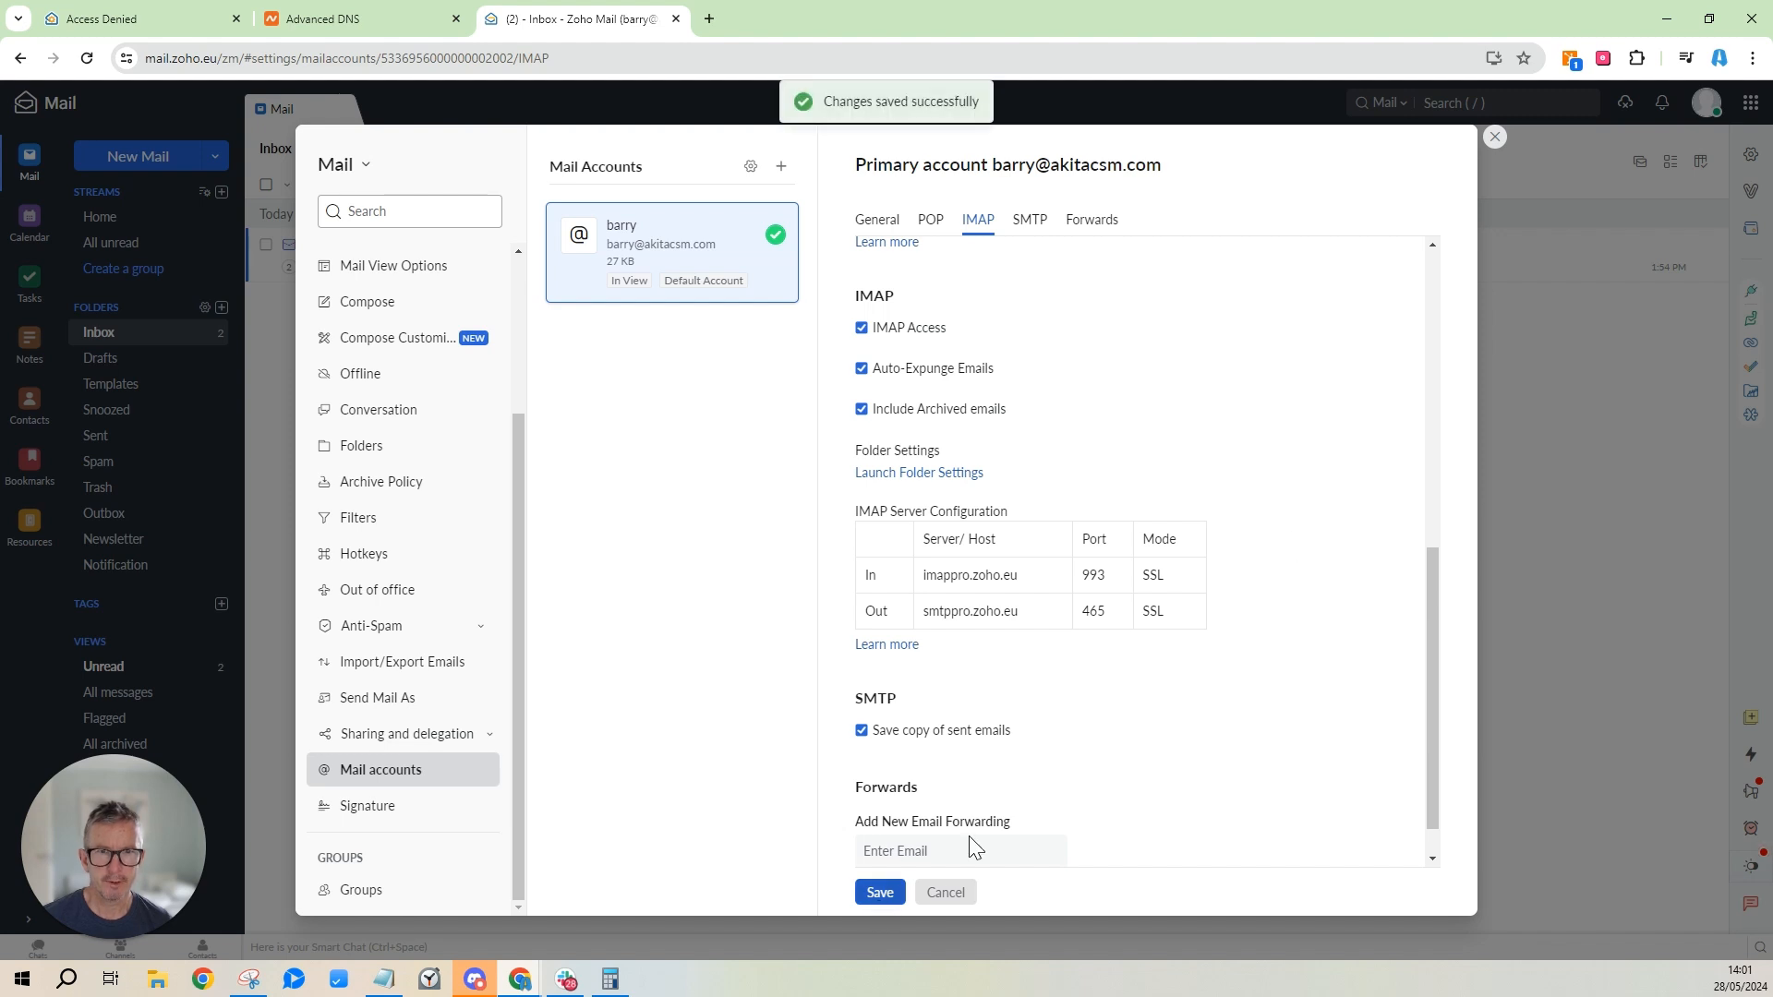
click(1495, 137)
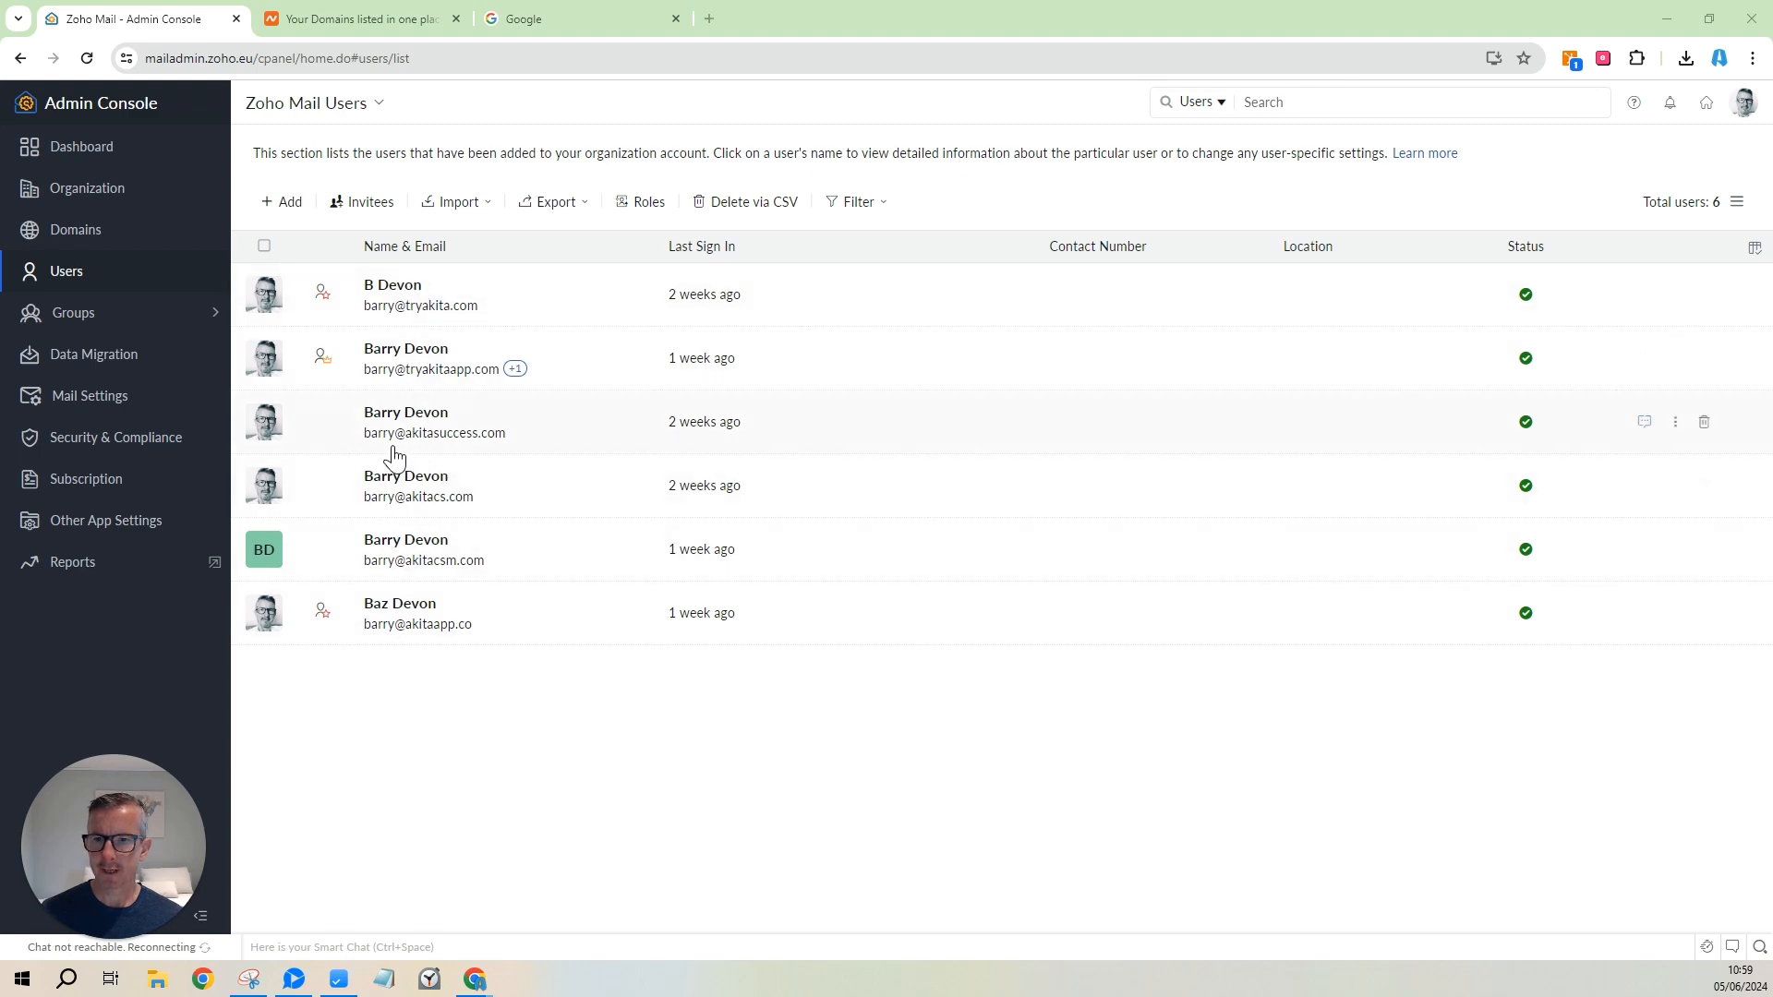
Load akitasuccess.com, taken from the copied user's address, and see Namecheap's parking page.
right_click(482, 447)
click(547, 491)
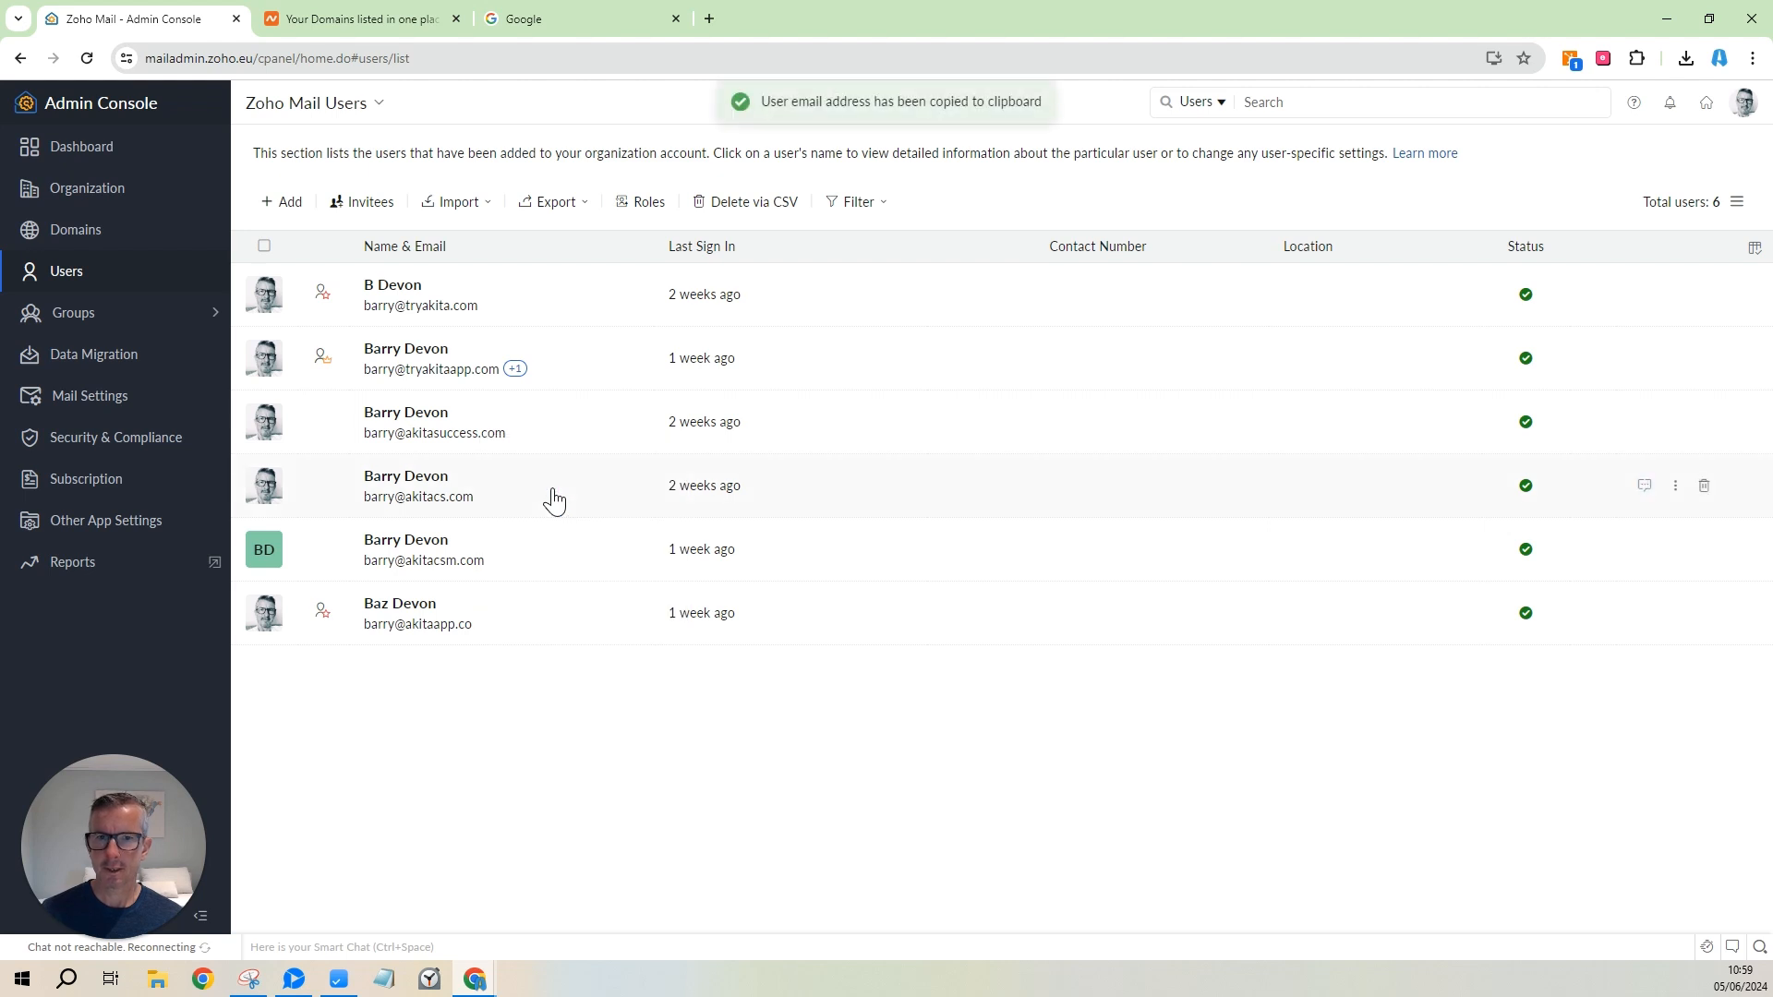
click(572, 21)
click(543, 58)
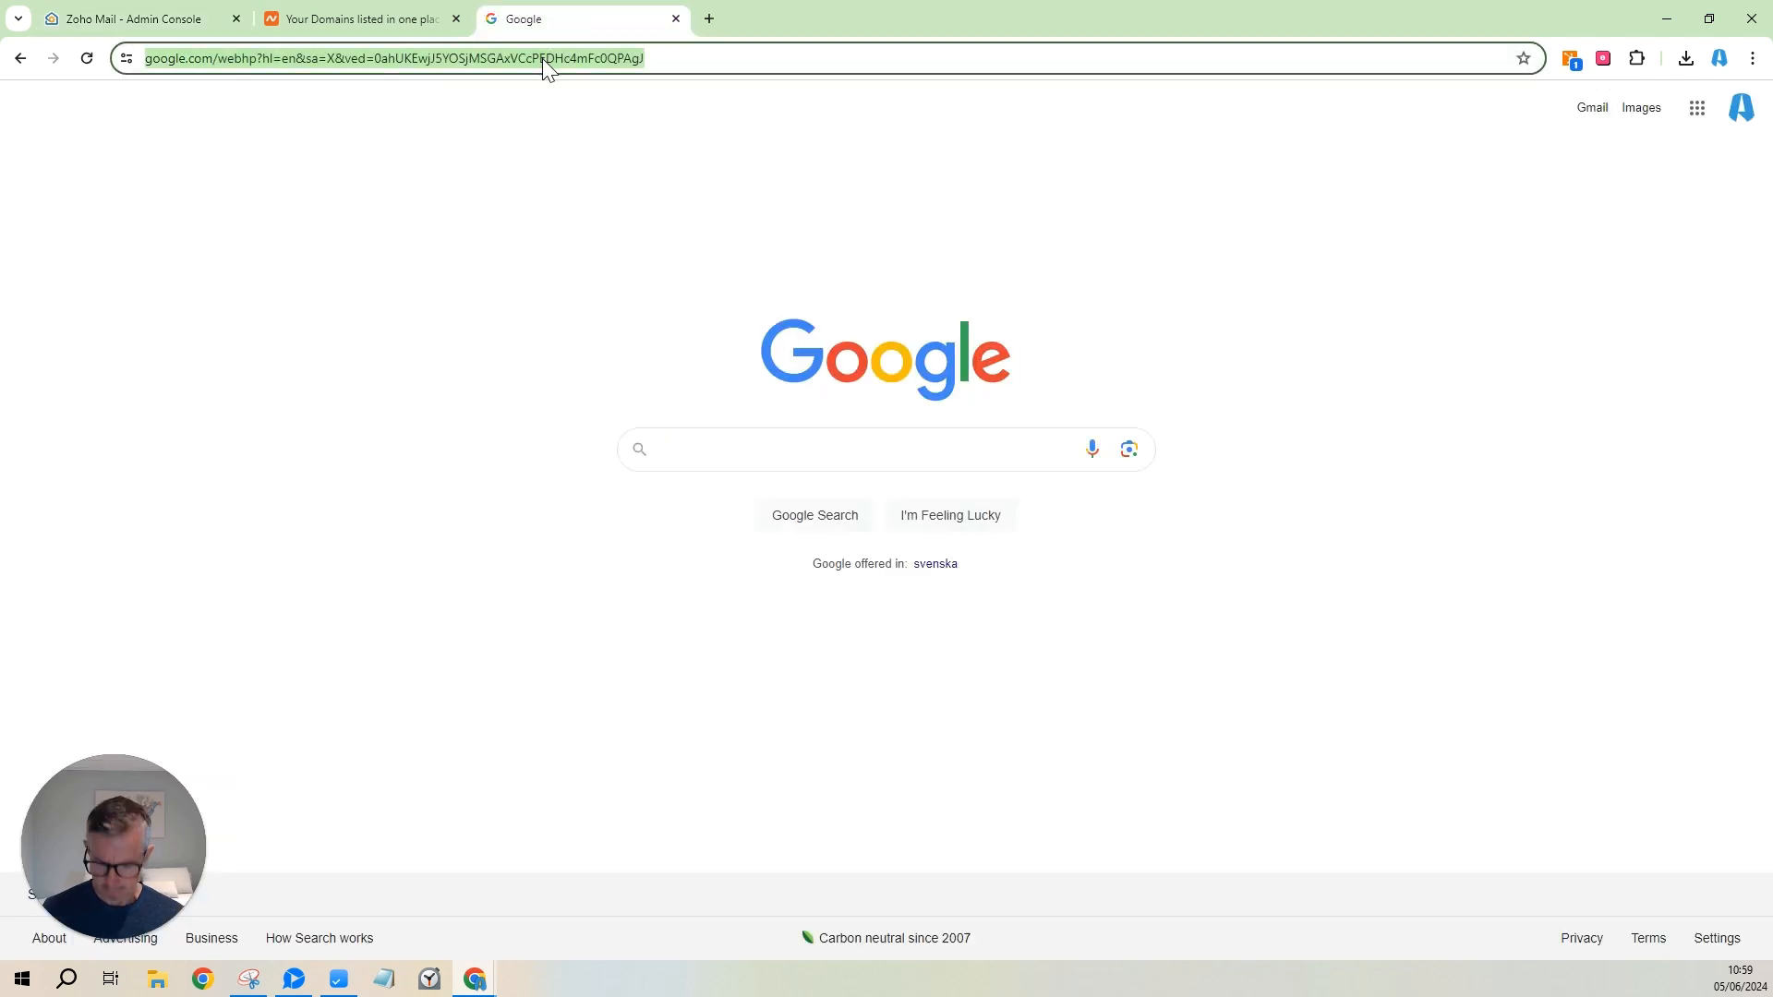
key(ctrl+v)
drag(199, 59, 138, 73)
key(BackSpace)
key(Return)
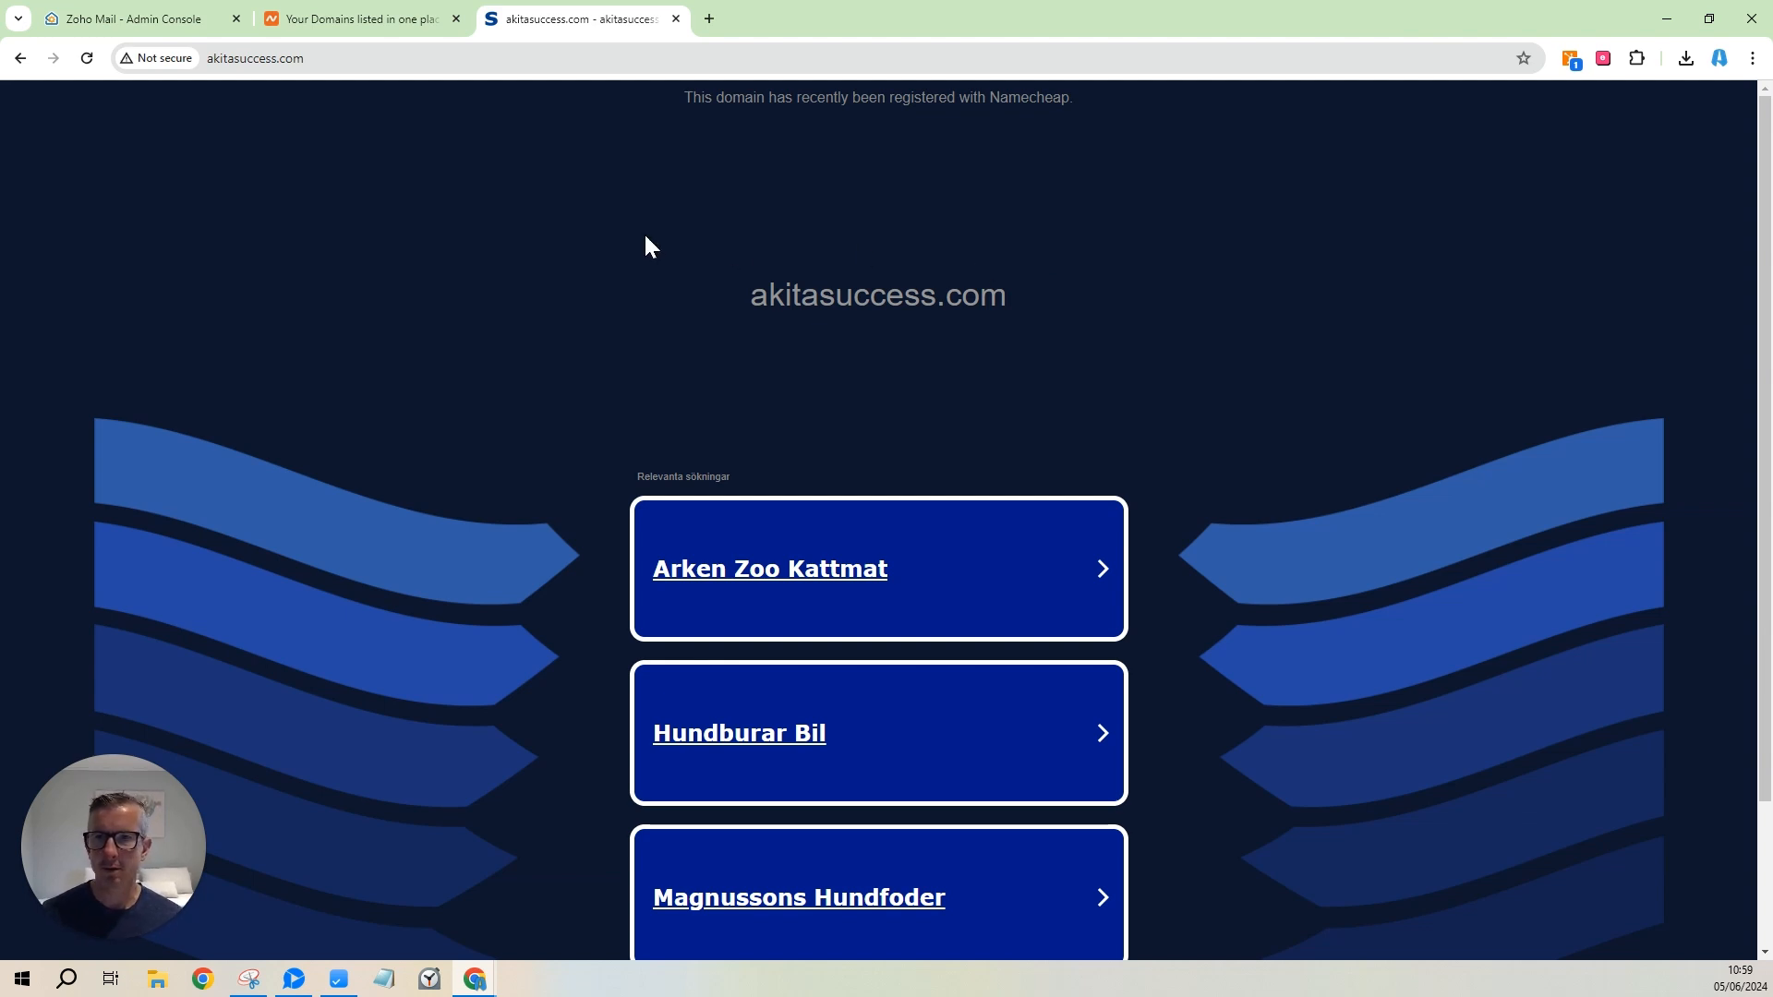
click(403, 19)
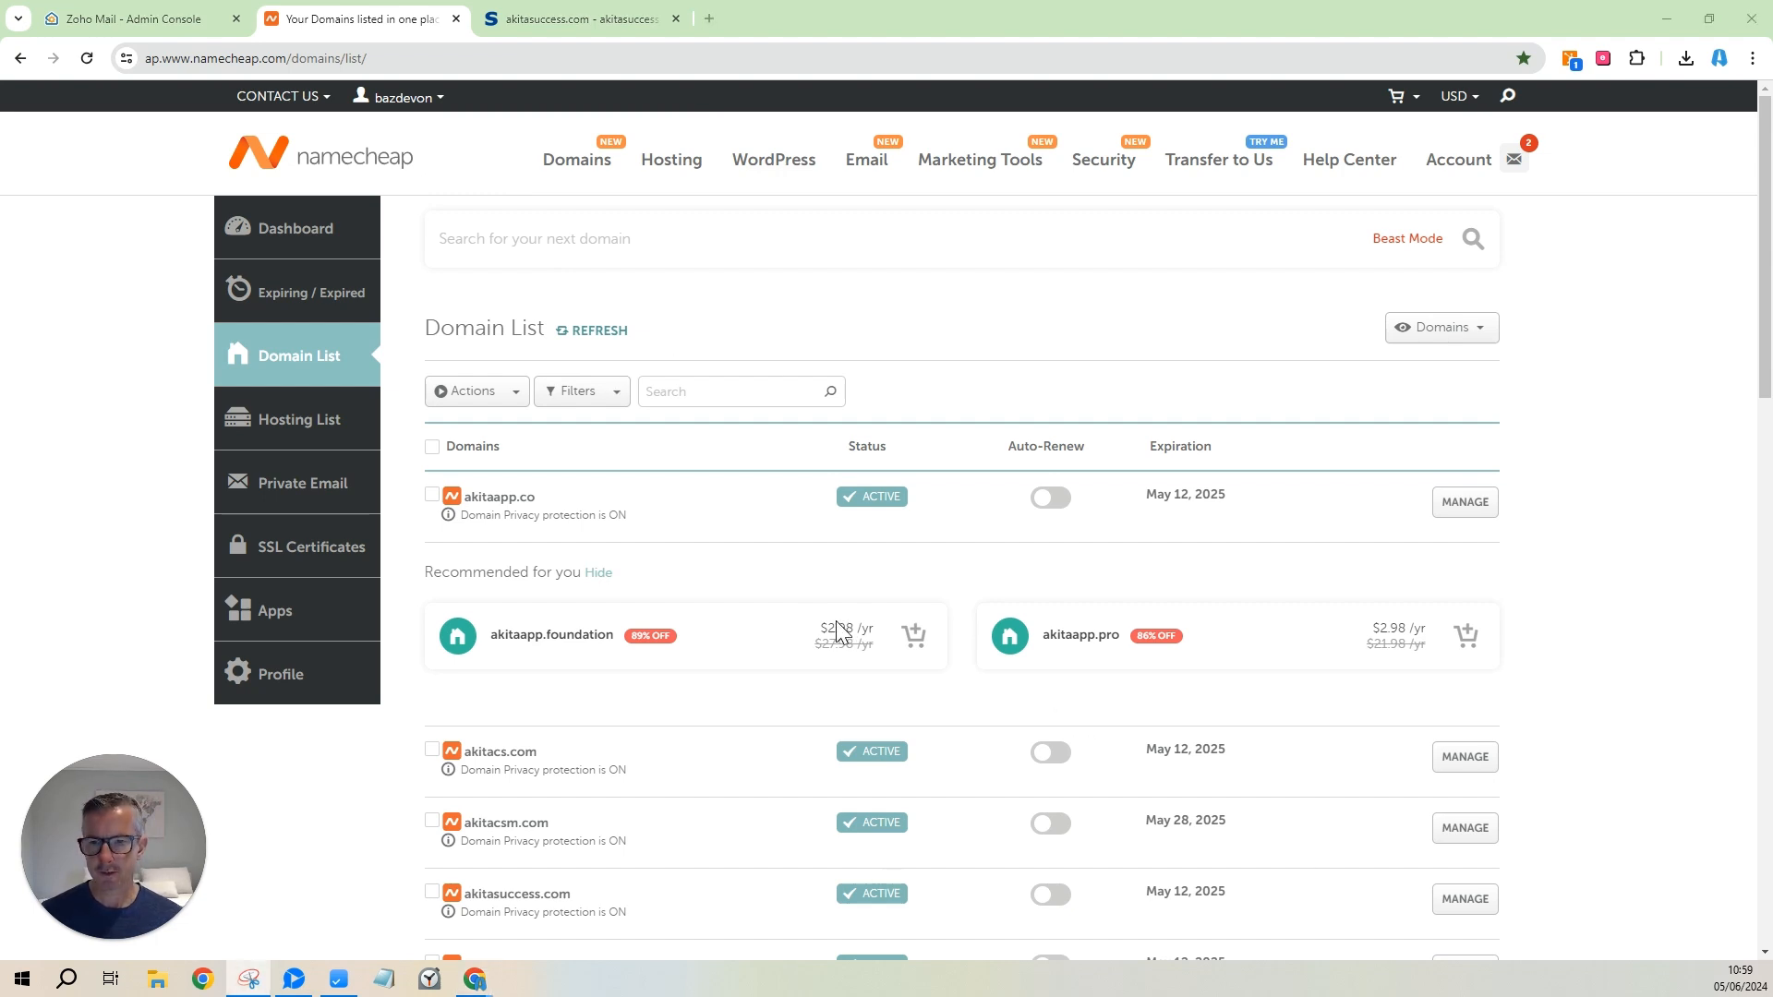
Open the Advanced DNS records for akitasuccess.com.
scroll(848, 656, down, 1)
scroll(848, 656, down, 5)
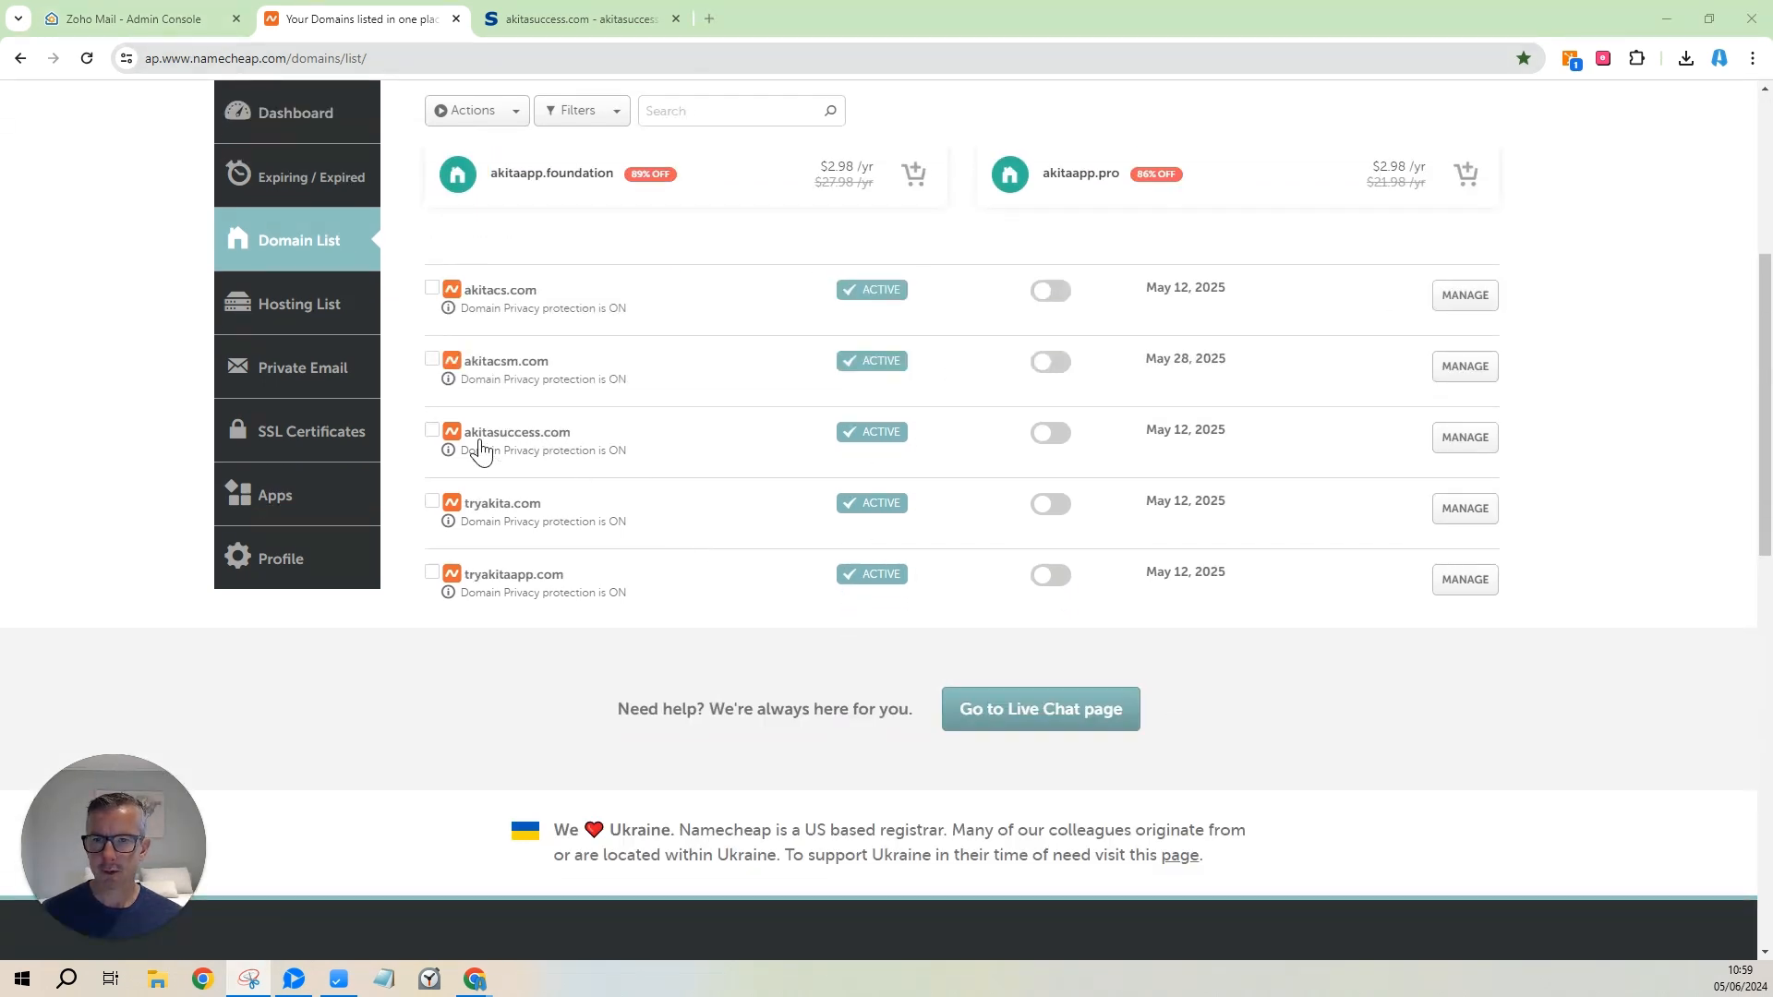
click(1463, 439)
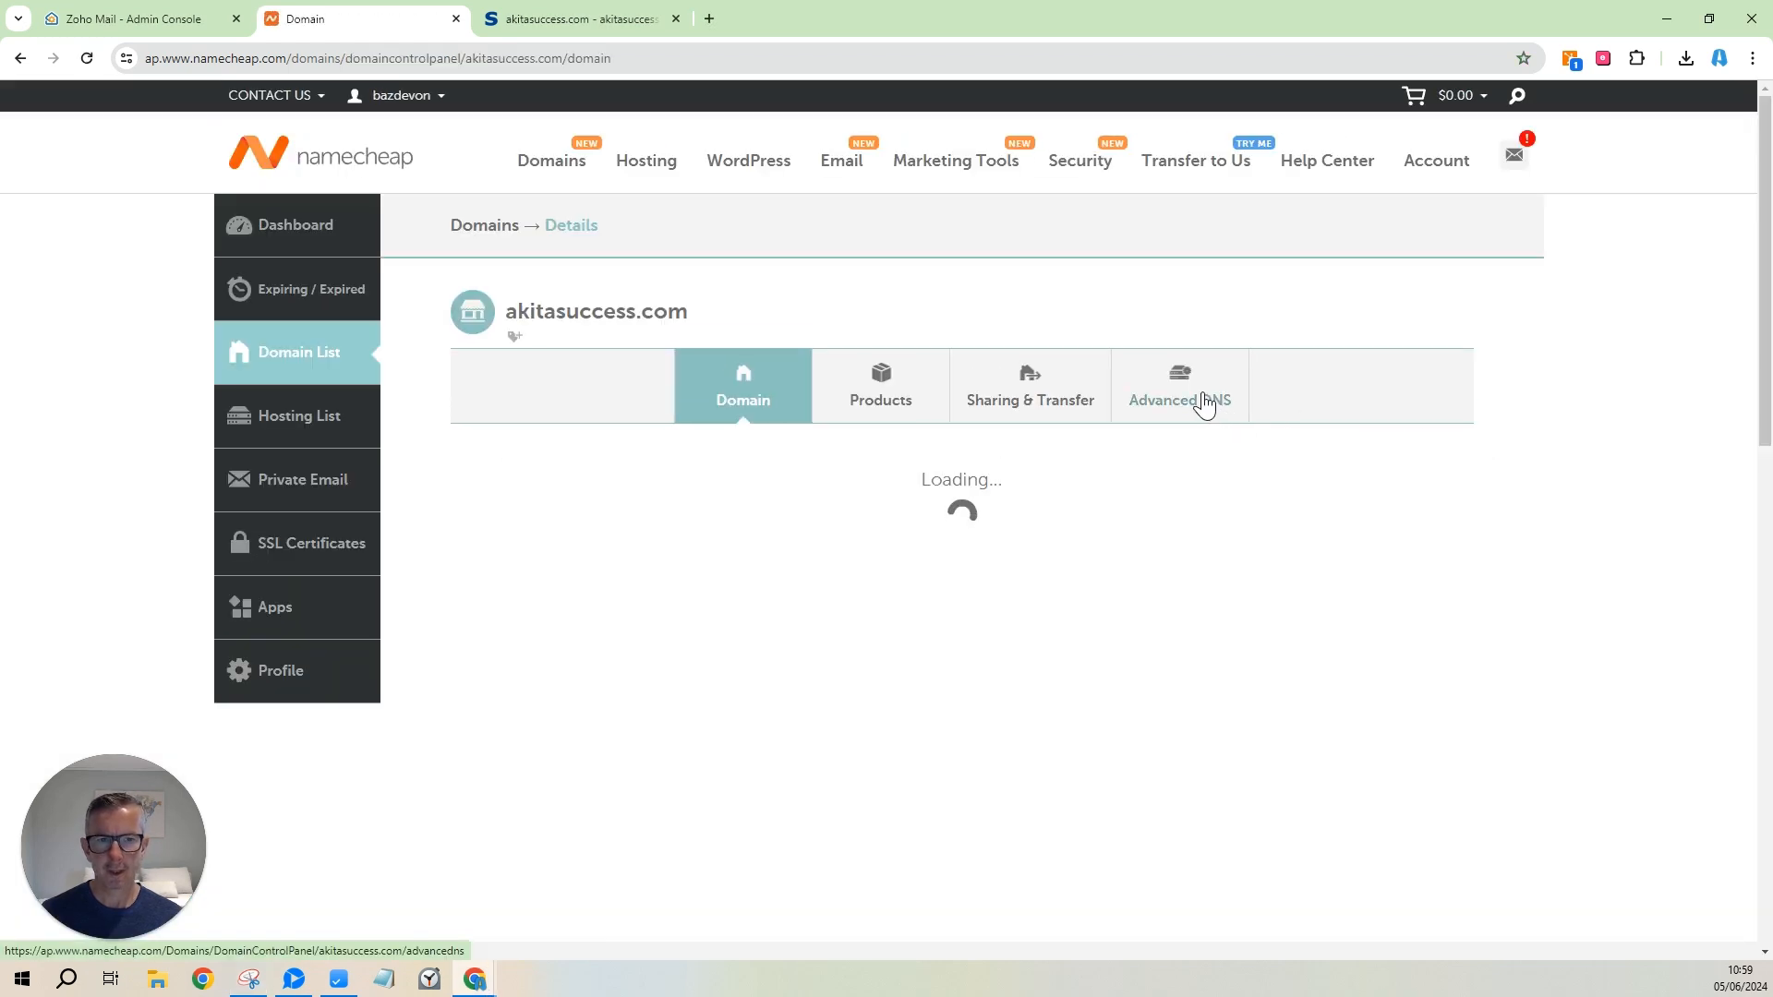
click(1205, 404)
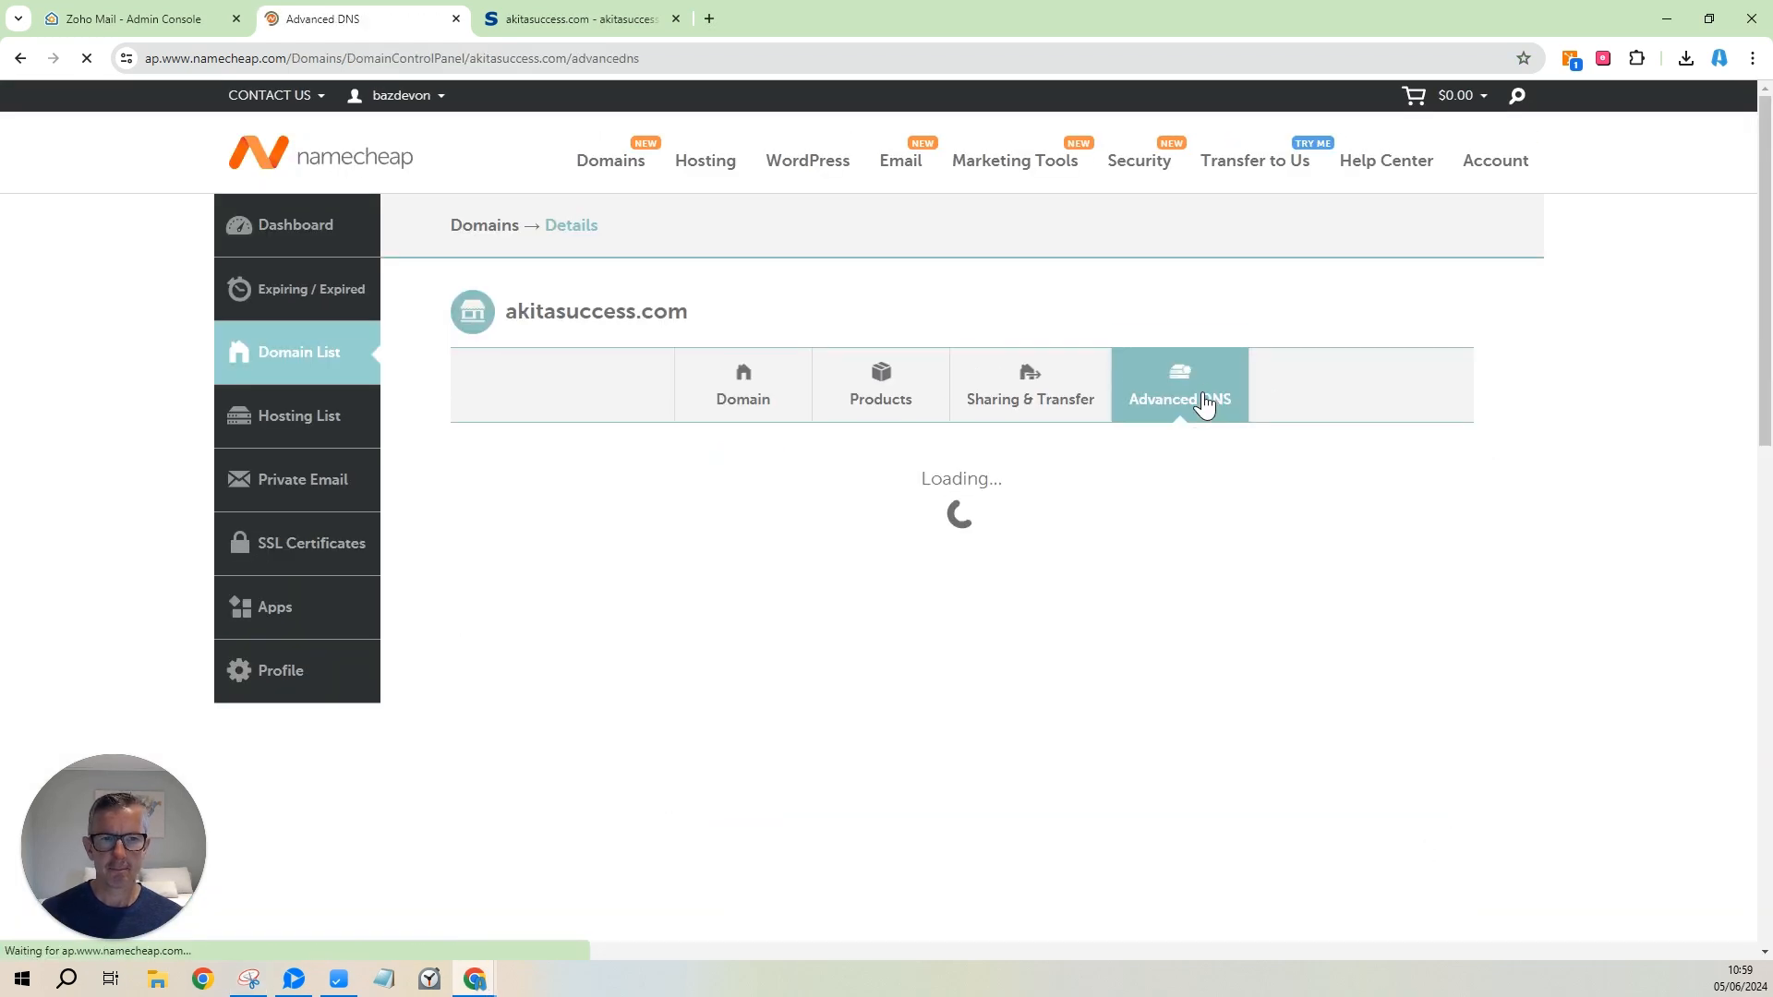
scroll(1163, 482, down, 3)
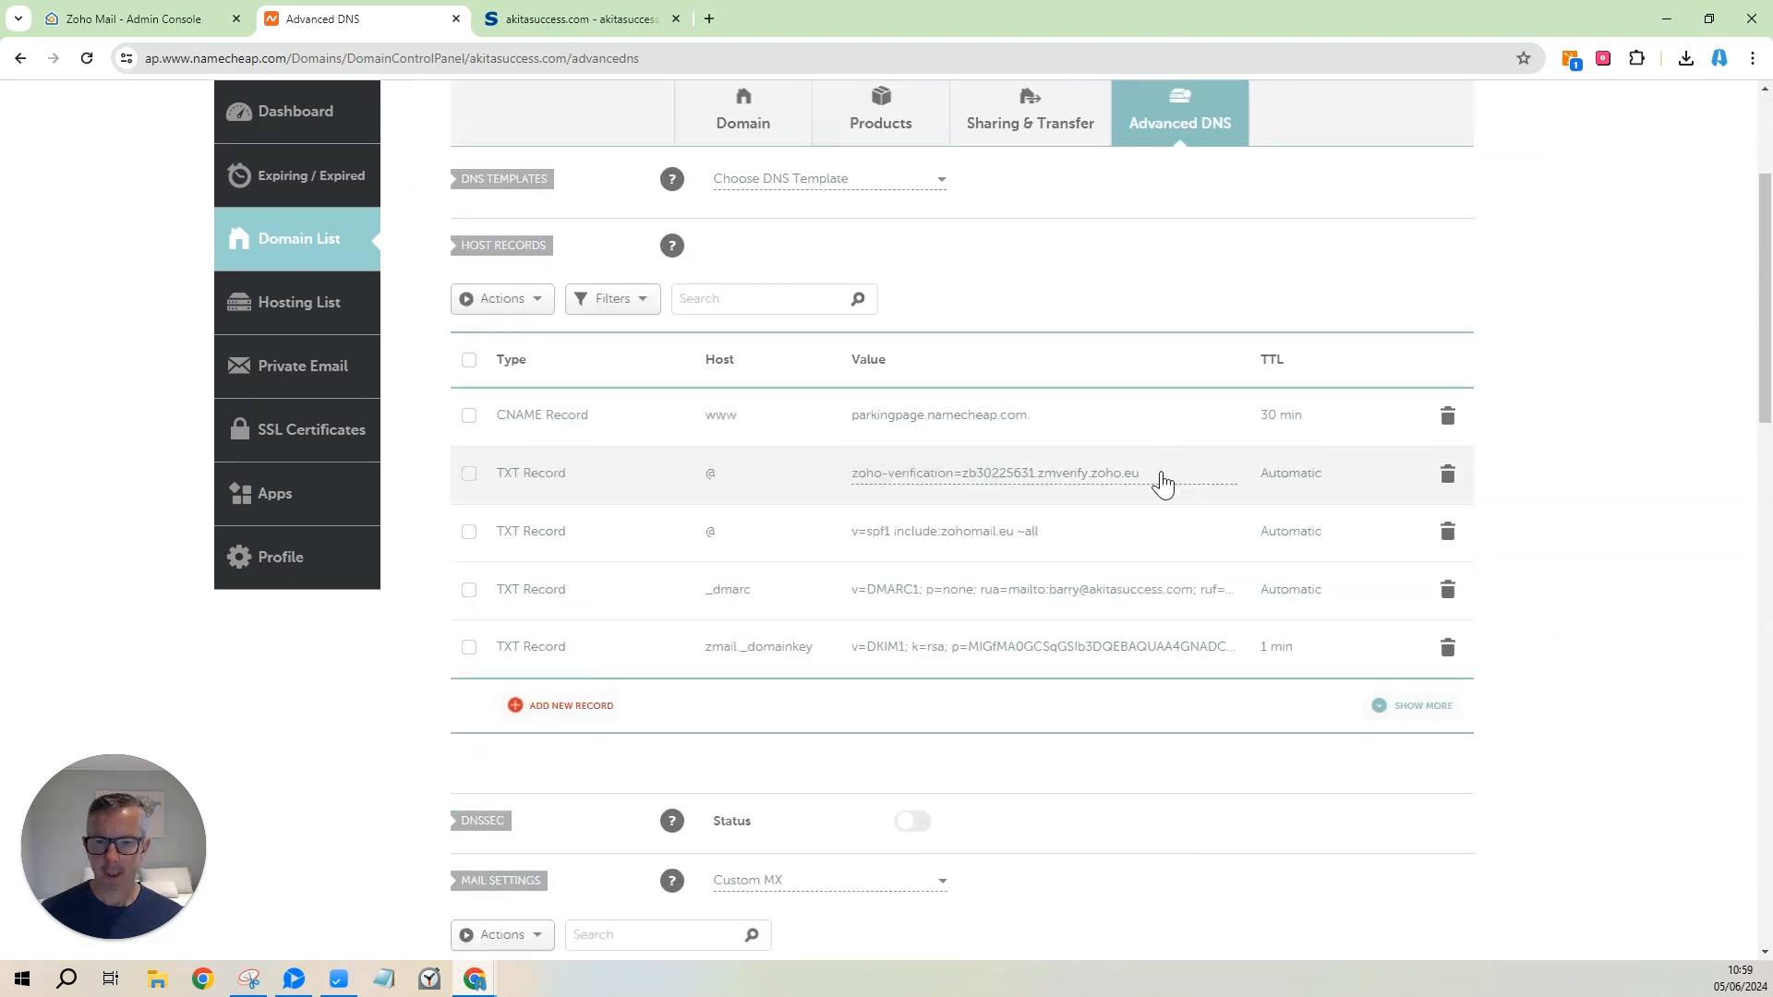
Add a URL Redirect Record with host @.
click(568, 706)
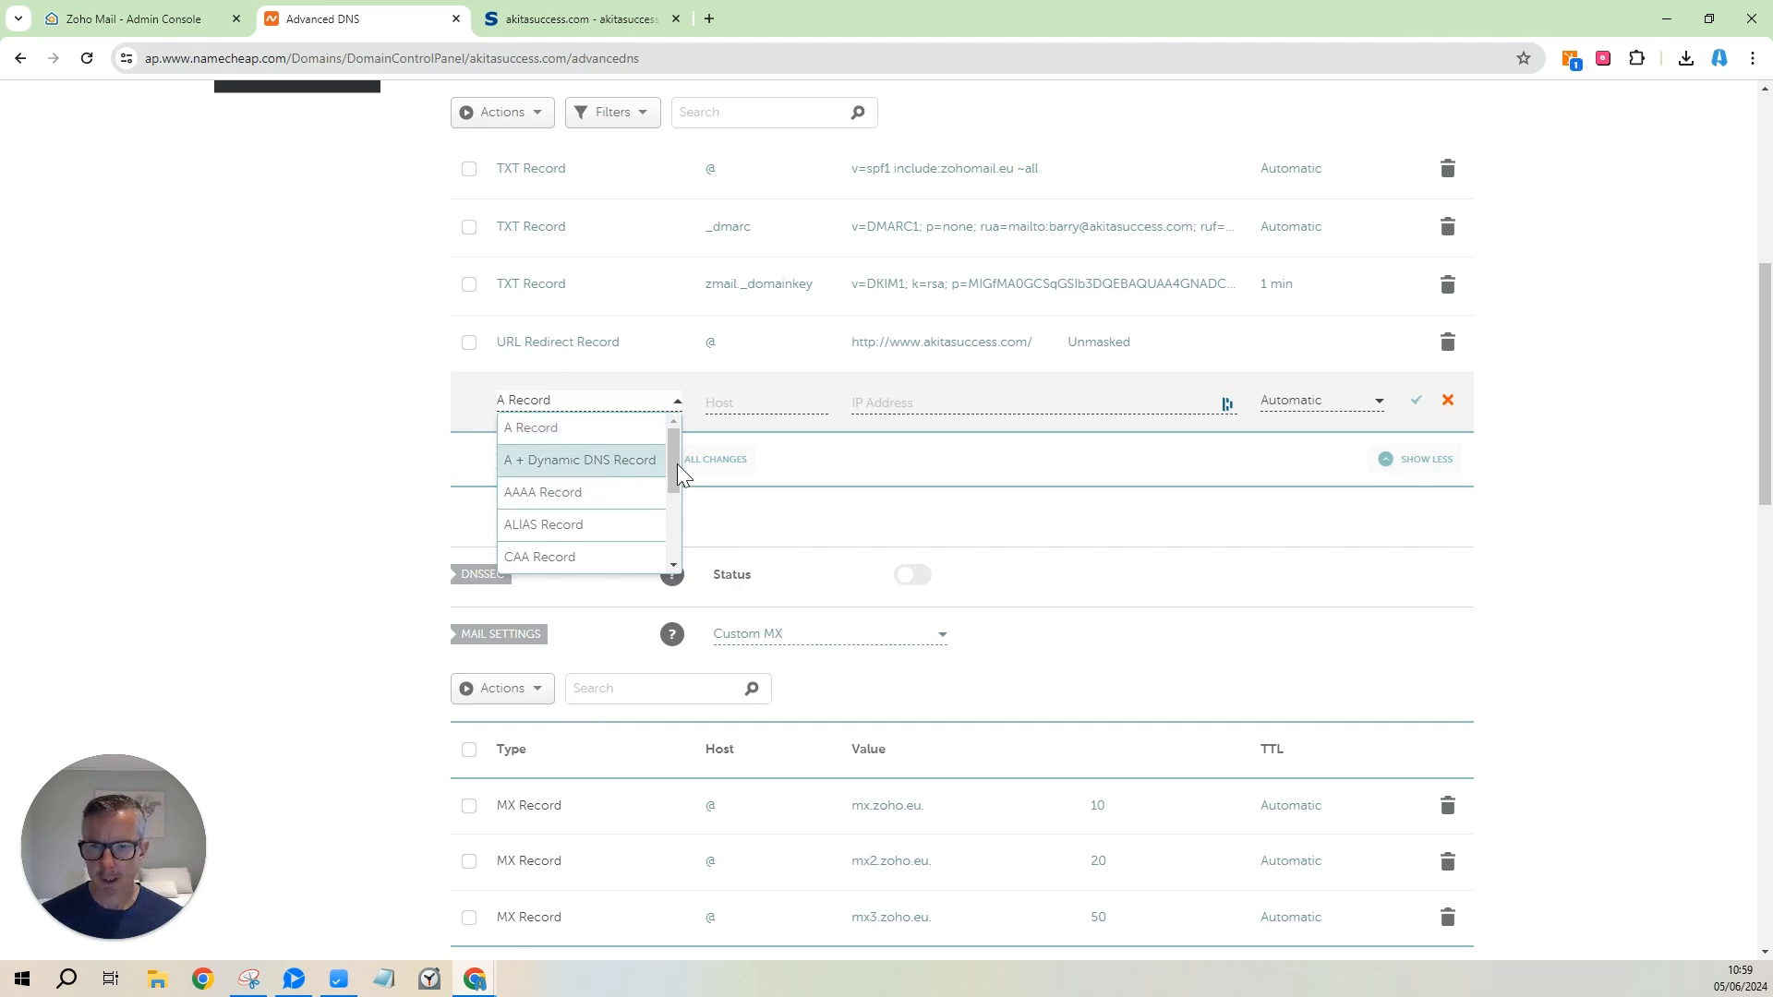
drag(674, 465, 682, 587)
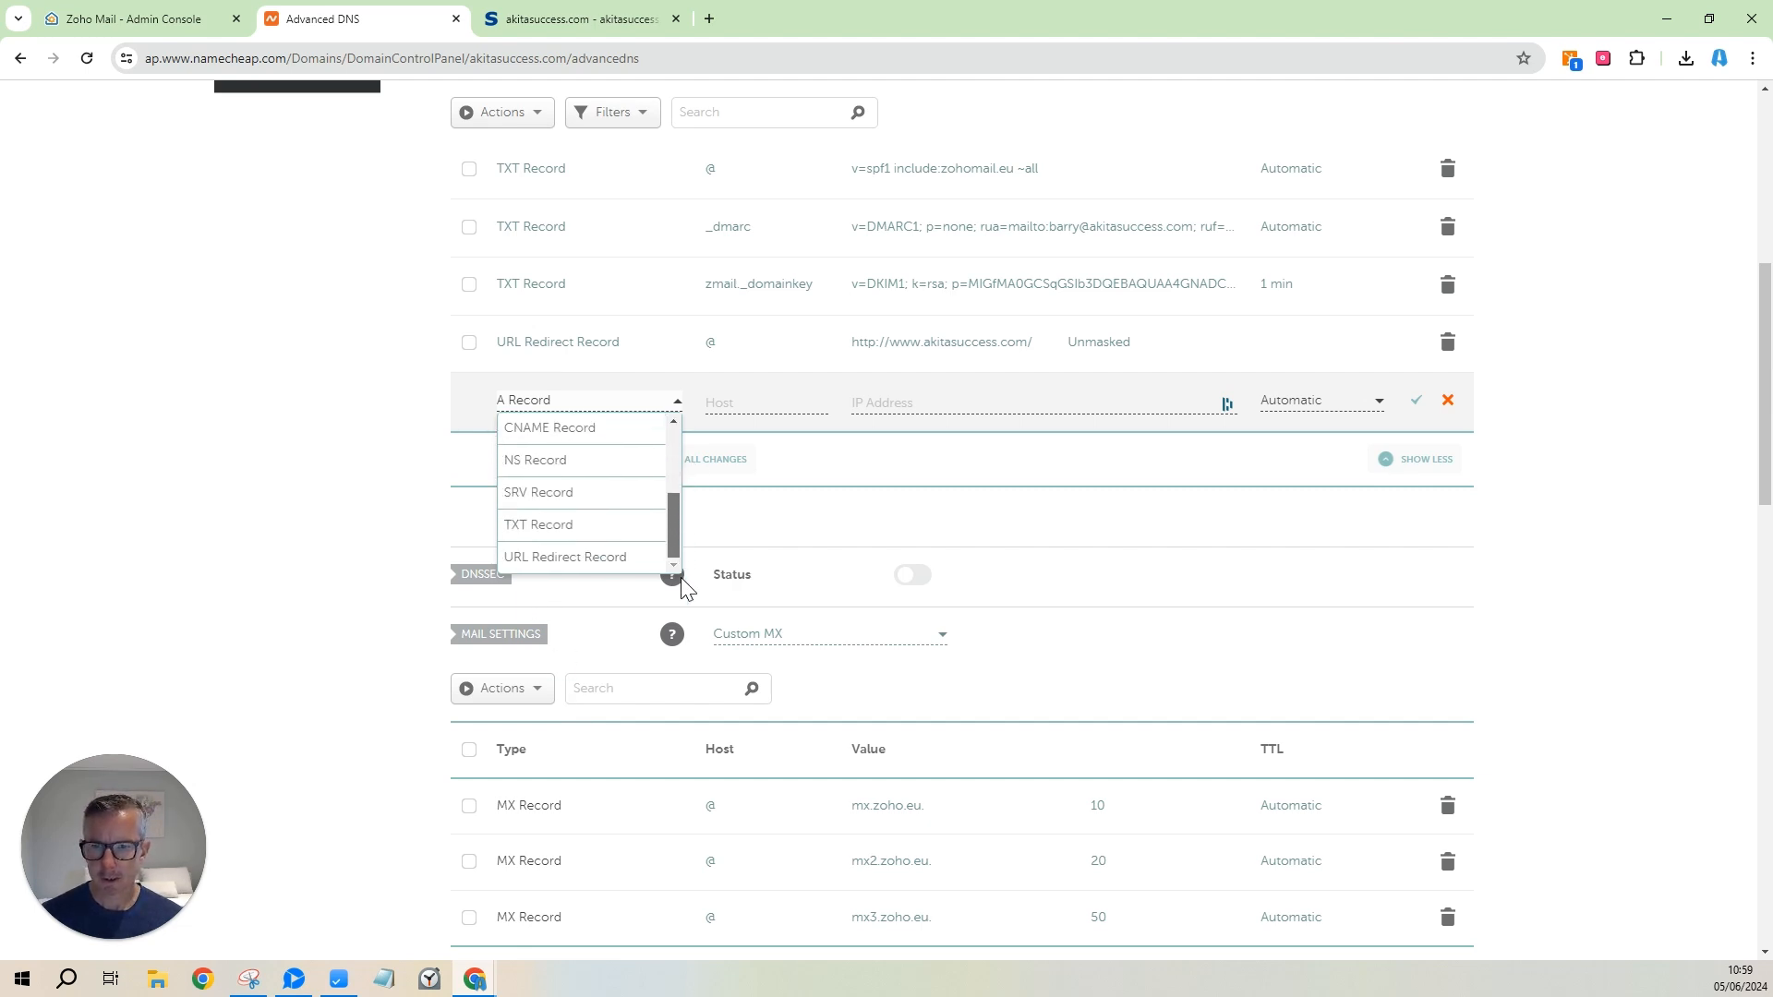
click(585, 556)
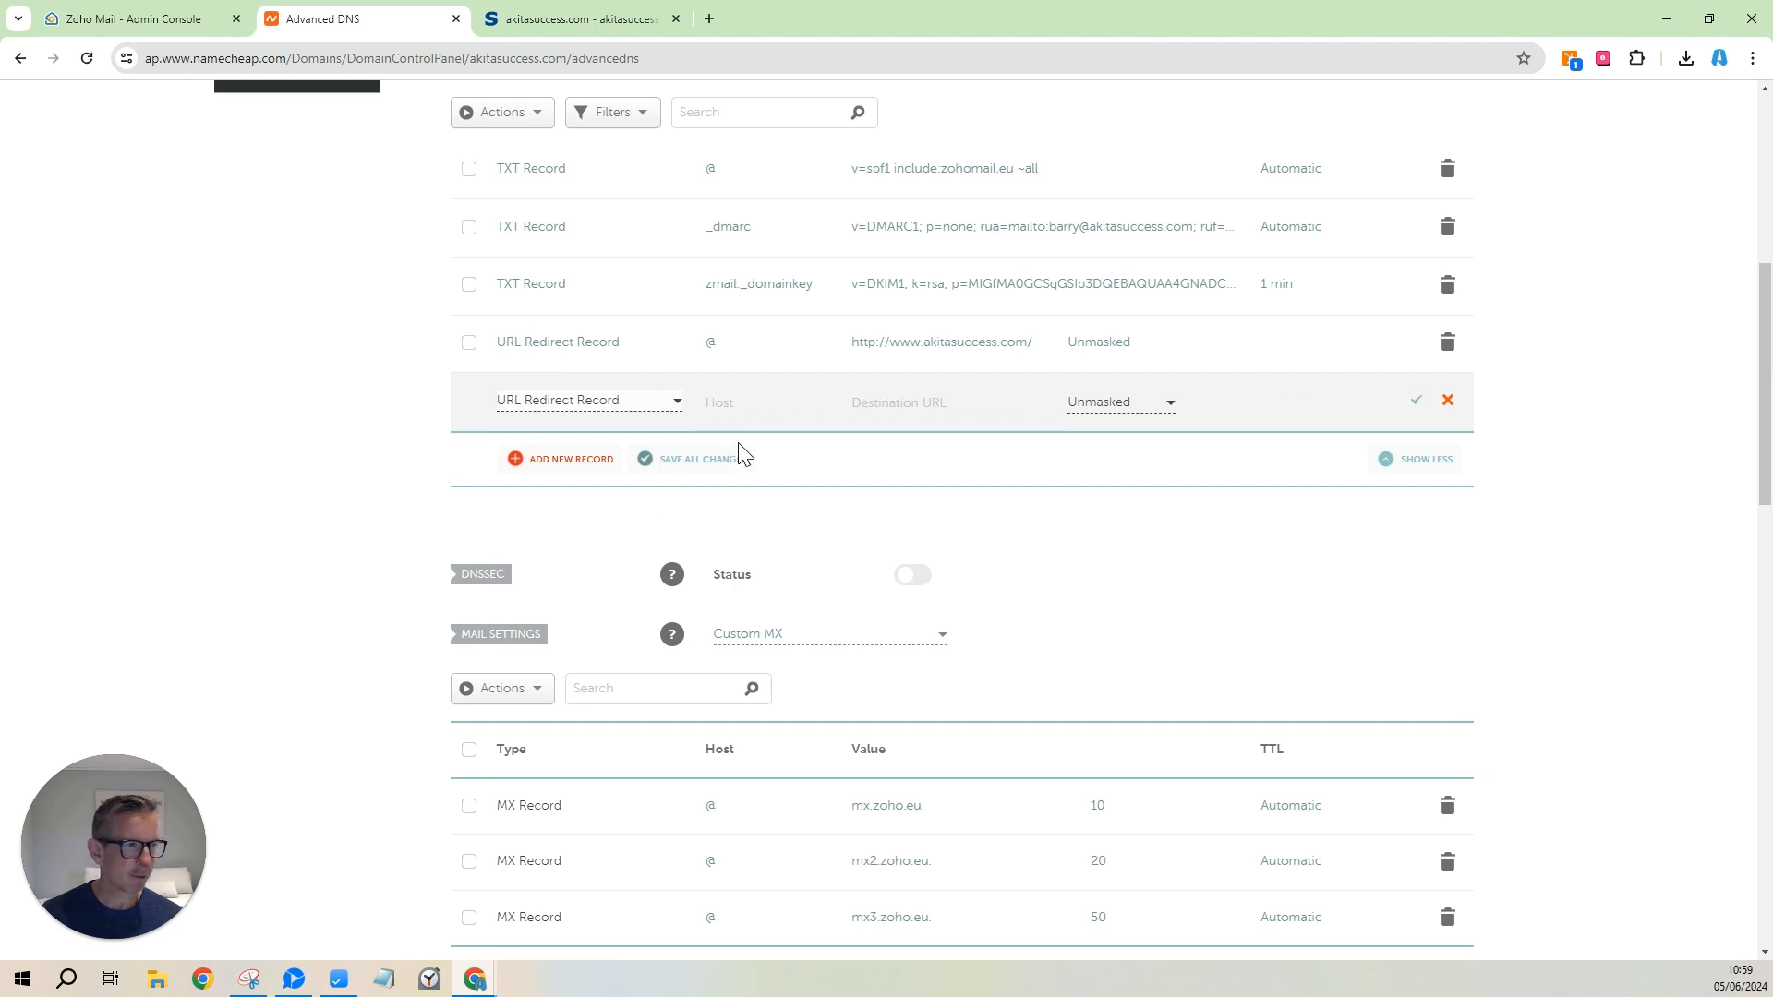
click(771, 411)
text(@)
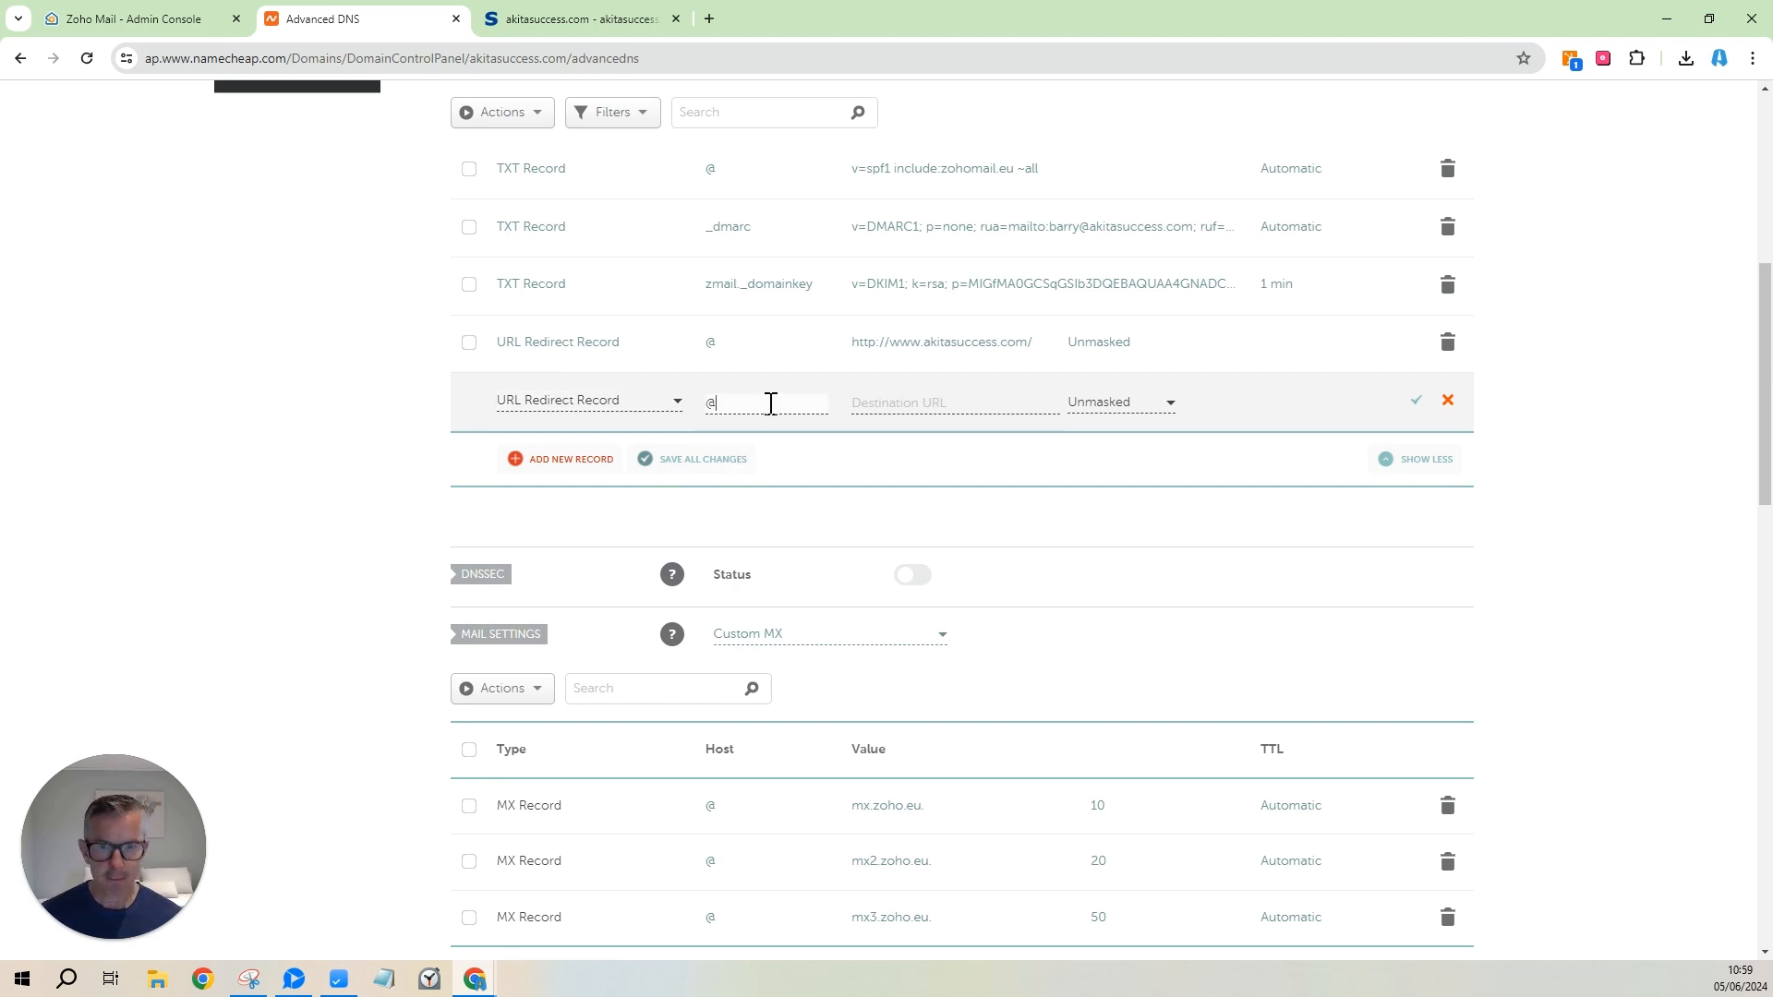
click(1025, 400)
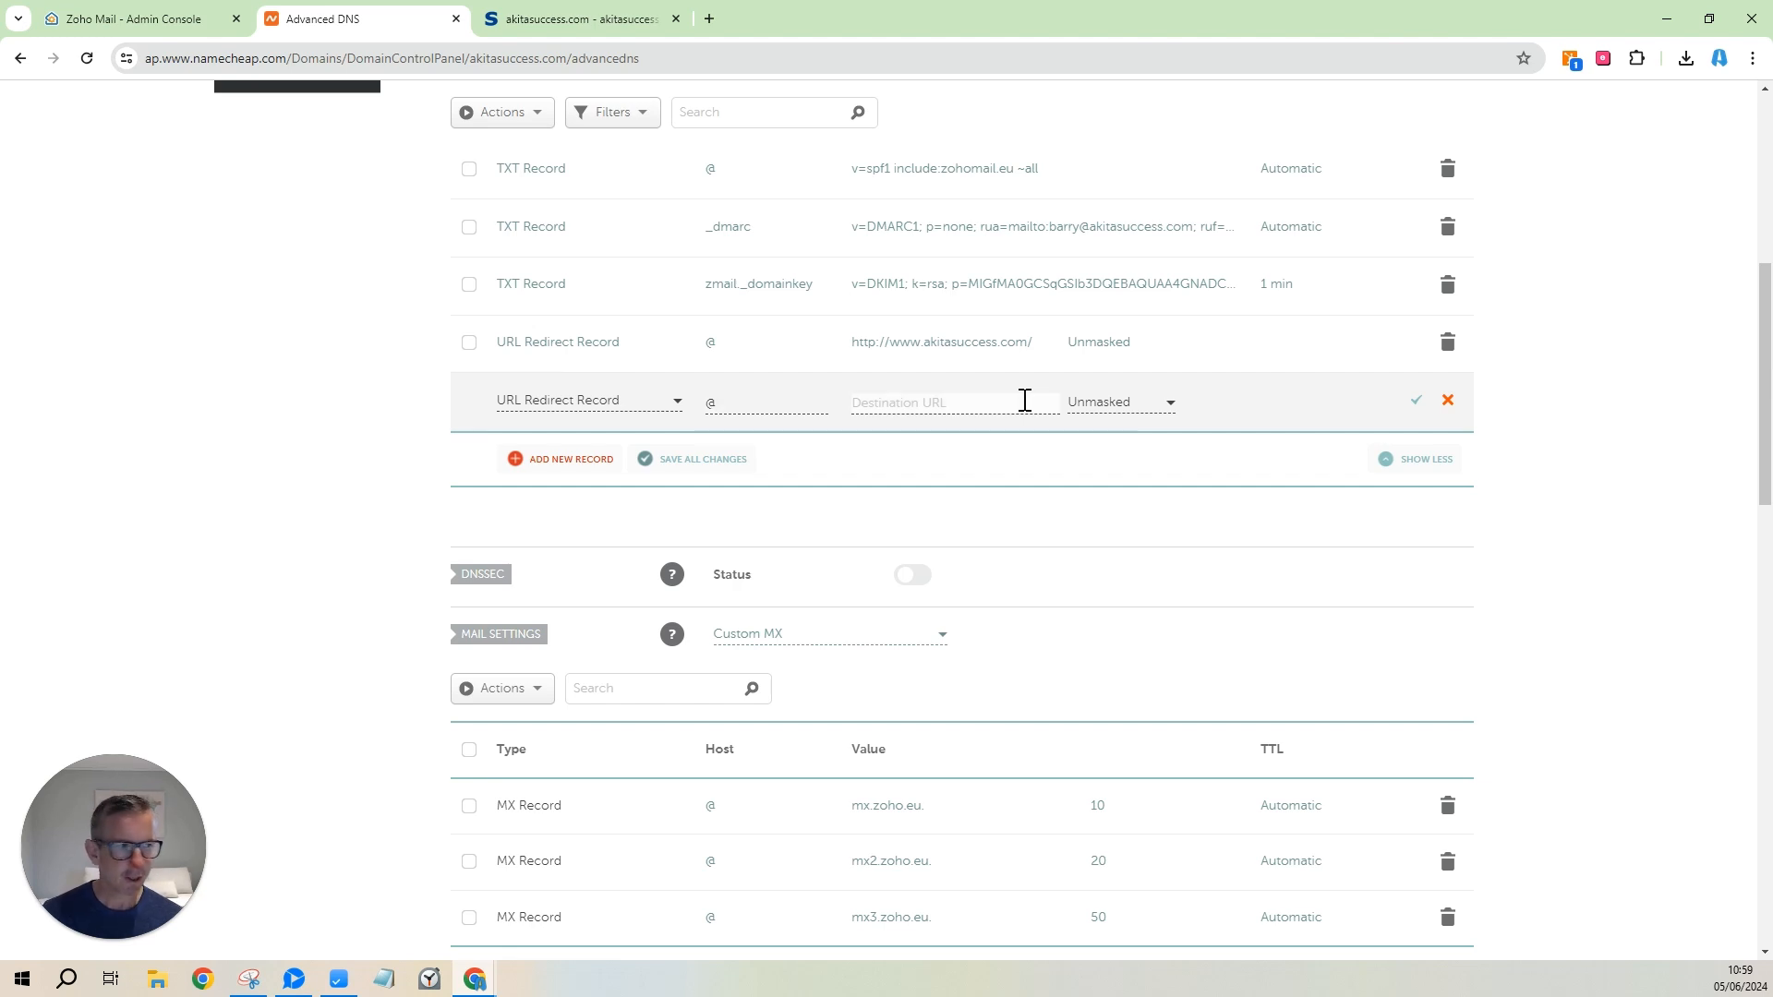
click(713, 21)
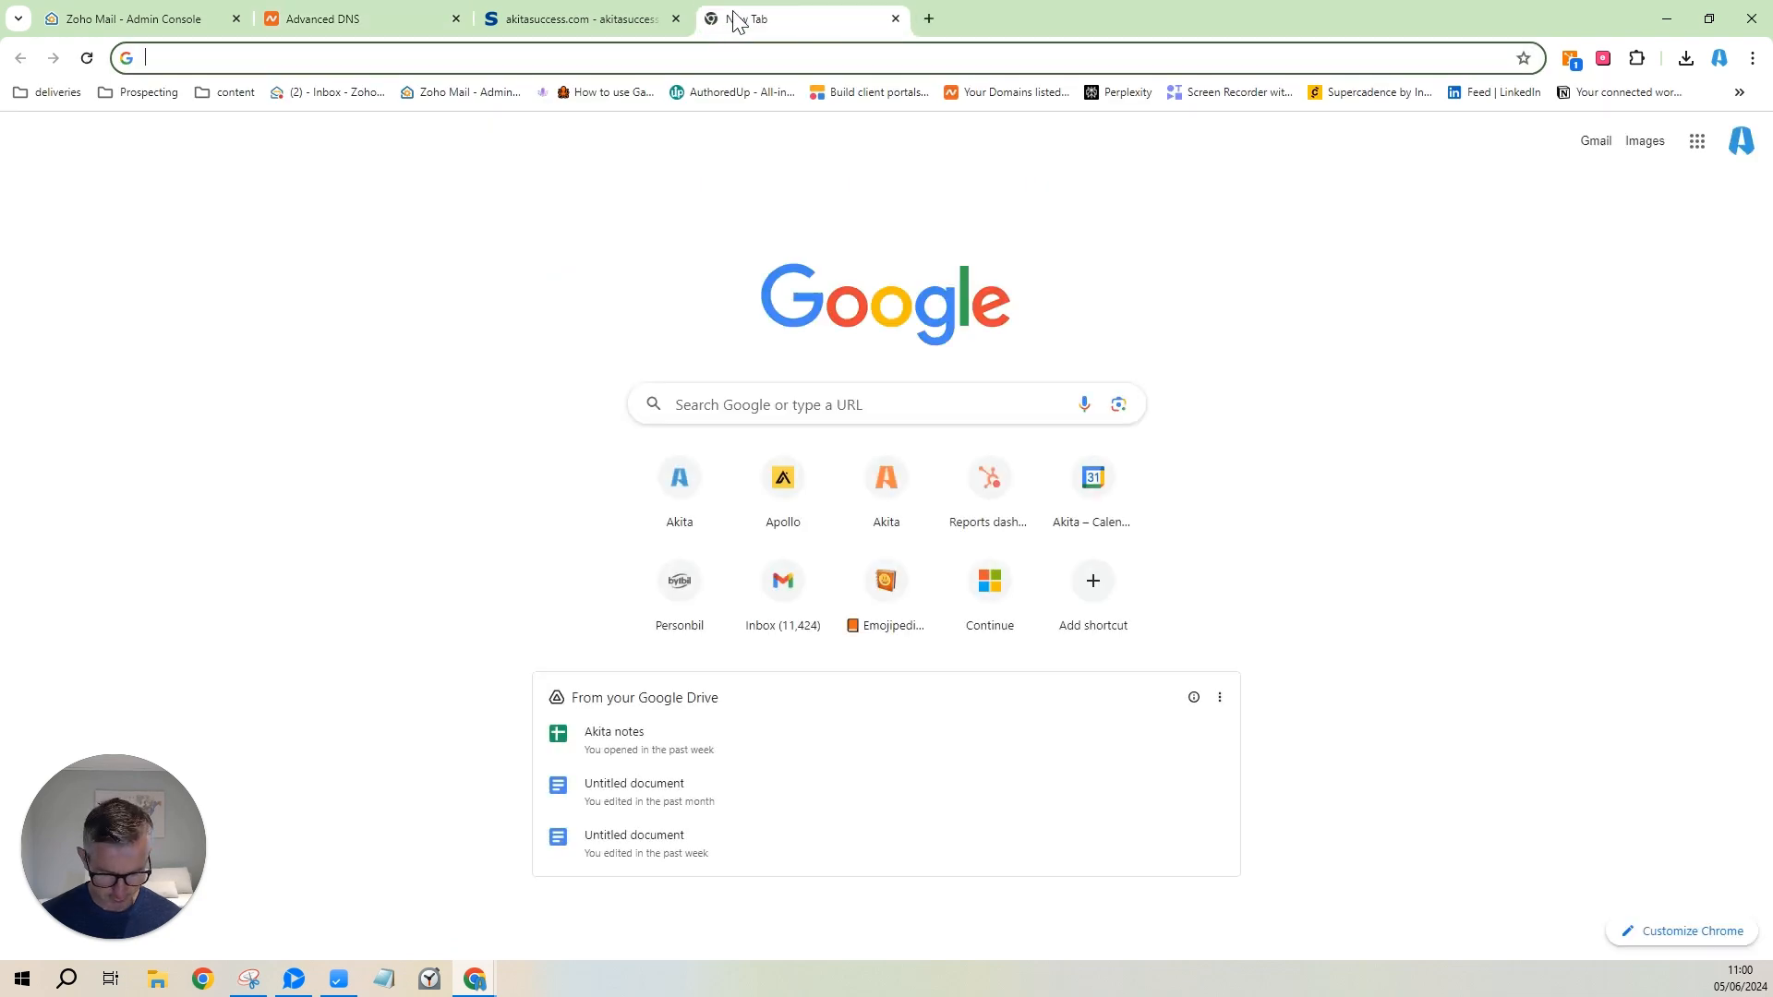
text(akitaapp.com)
key(Return)
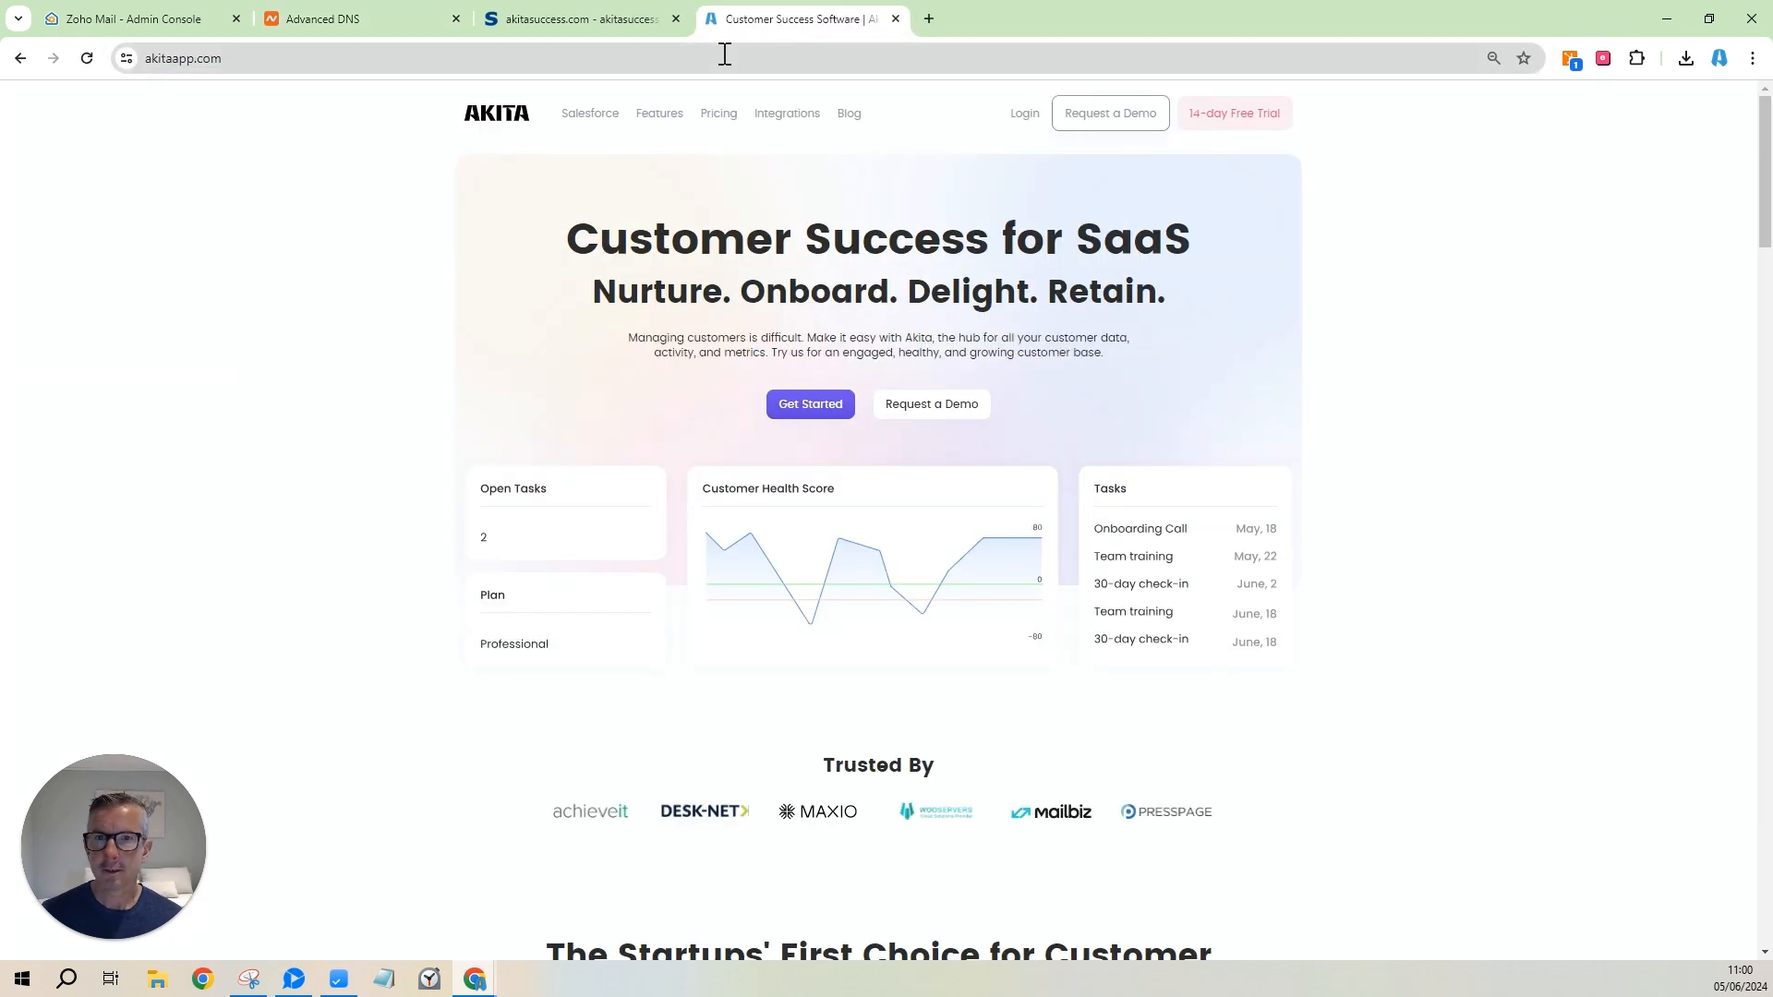
click(724, 55)
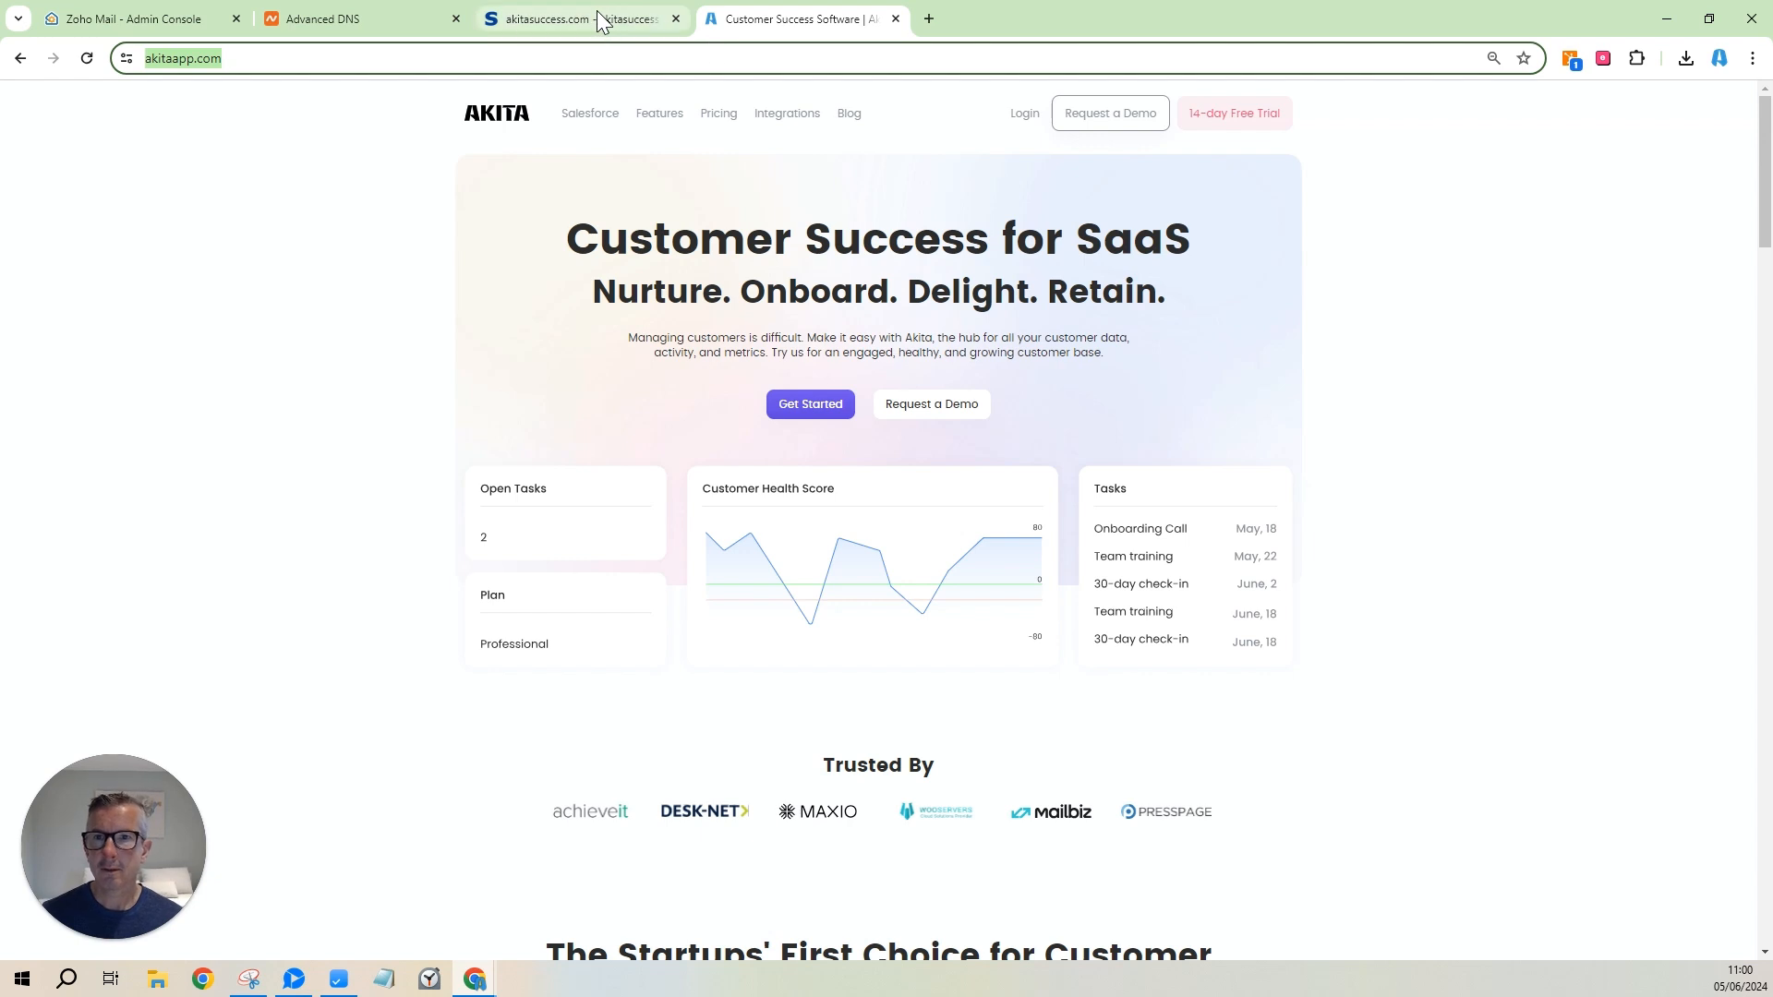
click(411, 28)
click(951, 406)
key(ctrl+v)
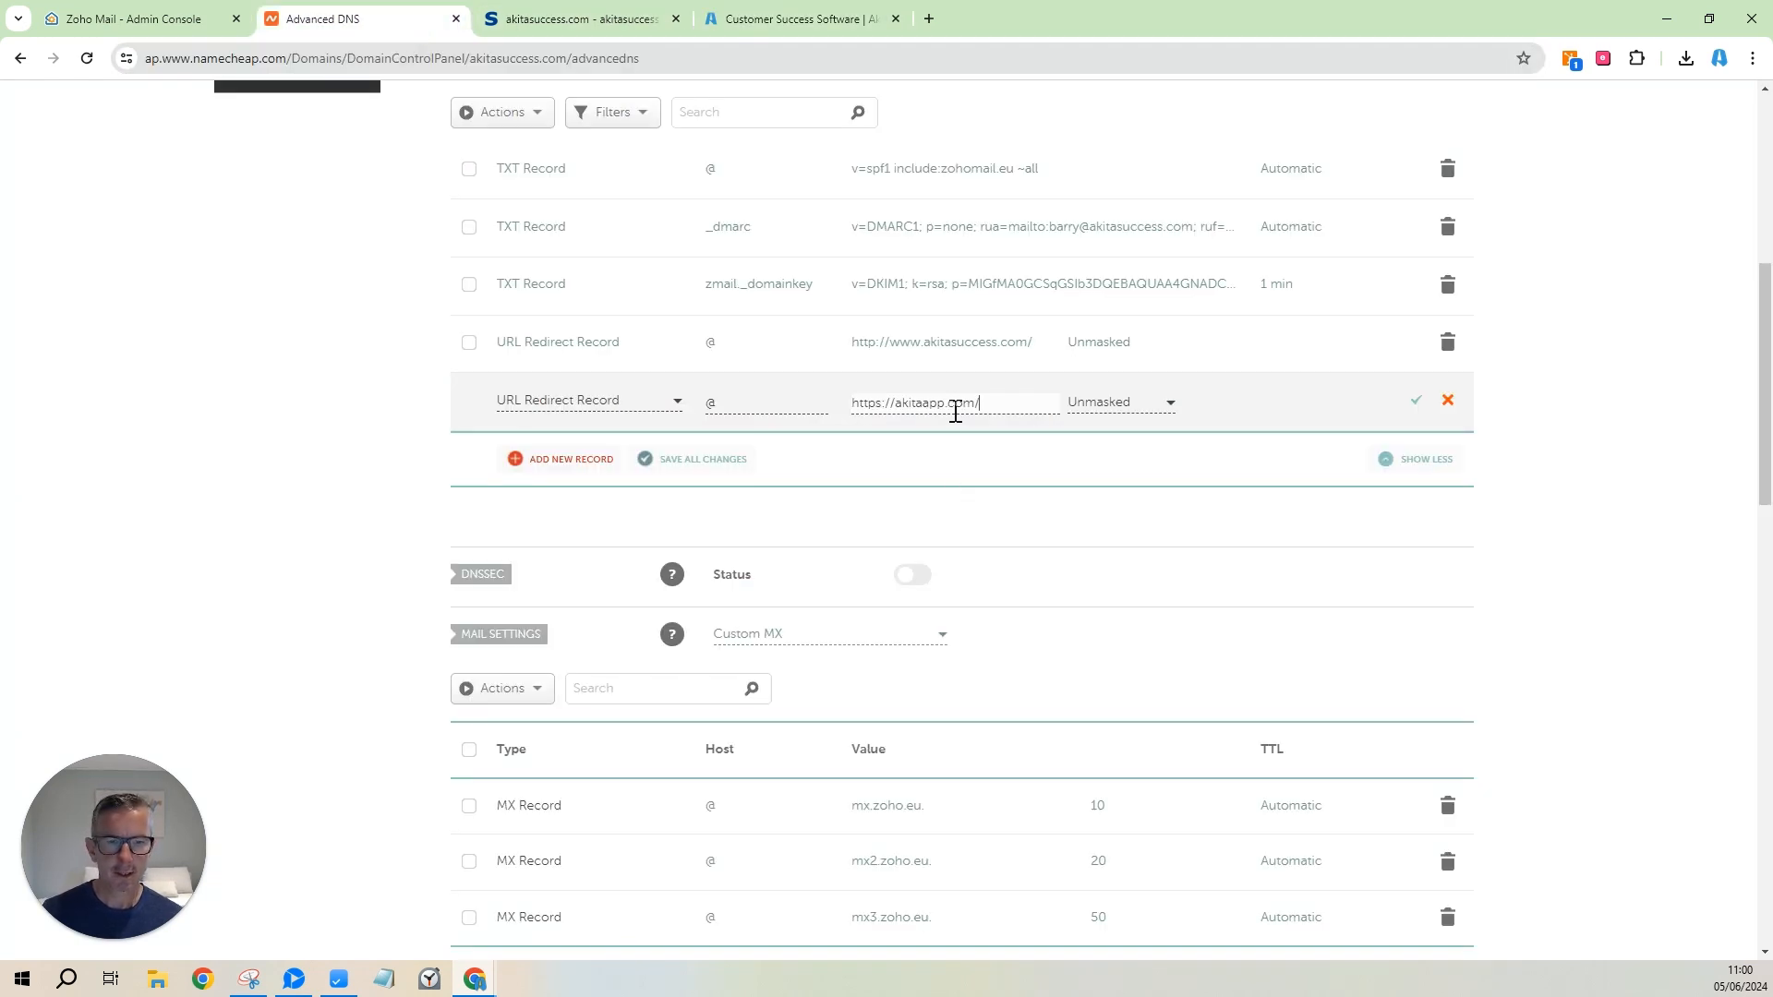
click(1414, 407)
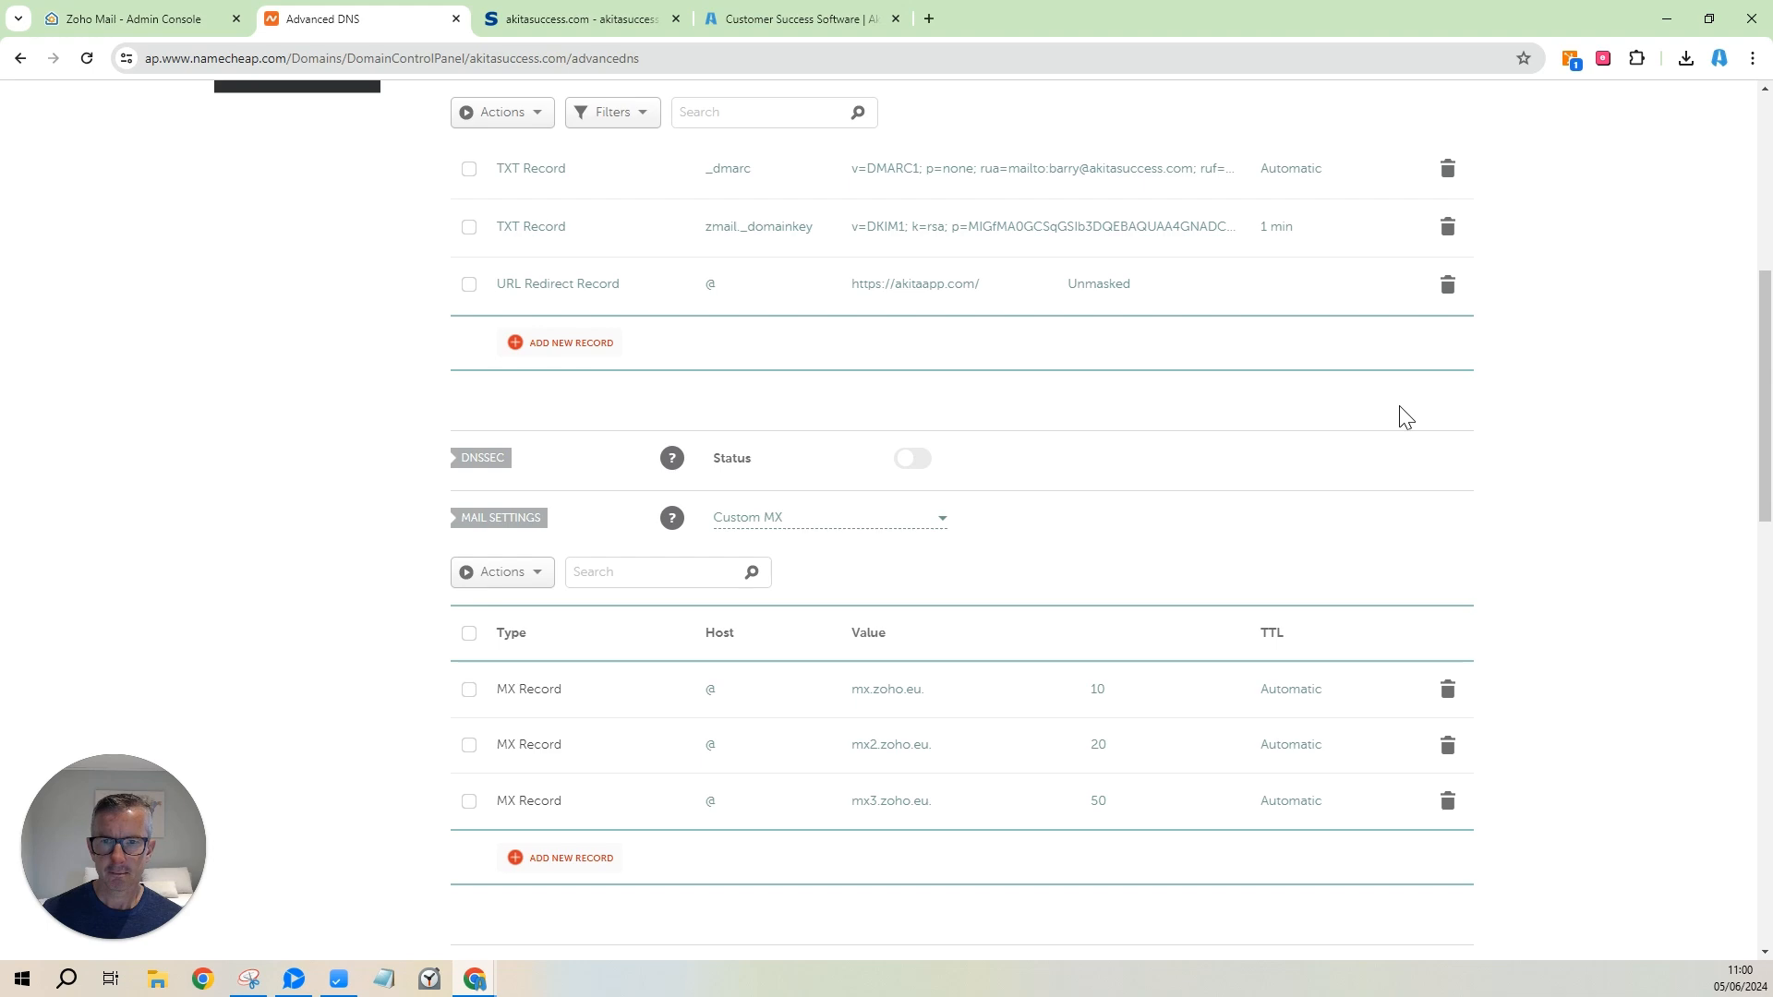
Copy the akitasuccess.com user's address and visit akitasuccess.com in a new tab to test the redirect.
scroll(1334, 463, up, 5)
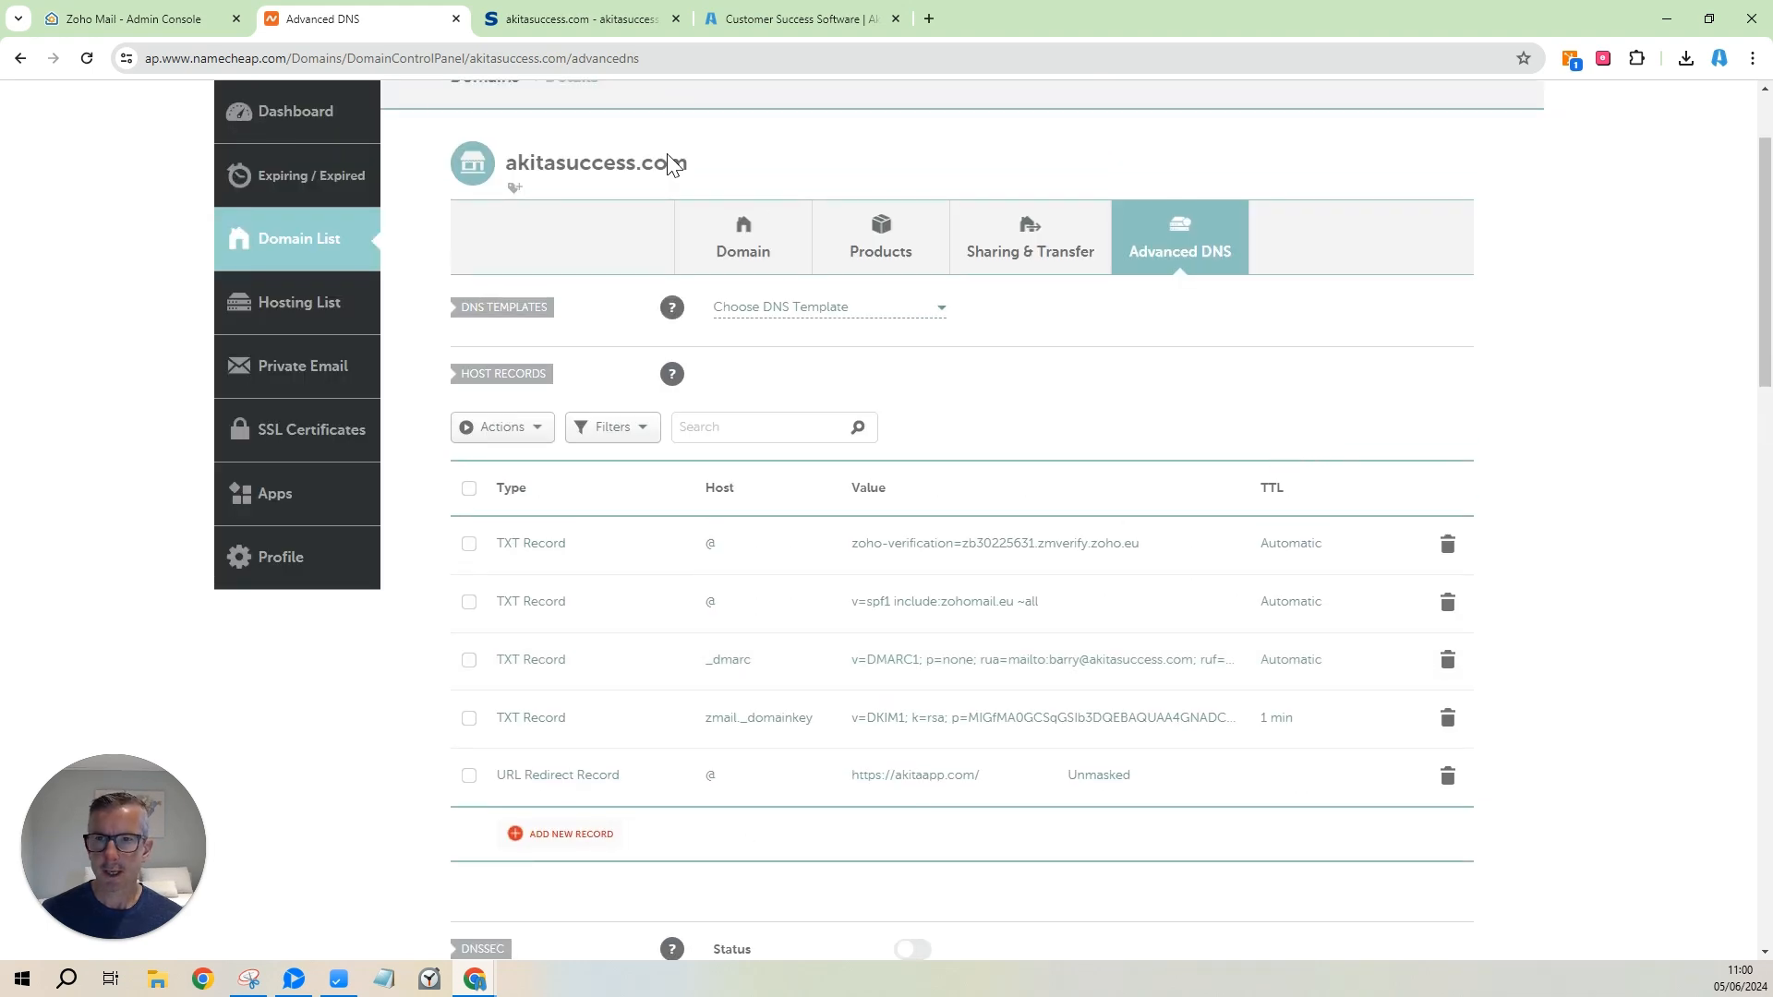
click(97, 19)
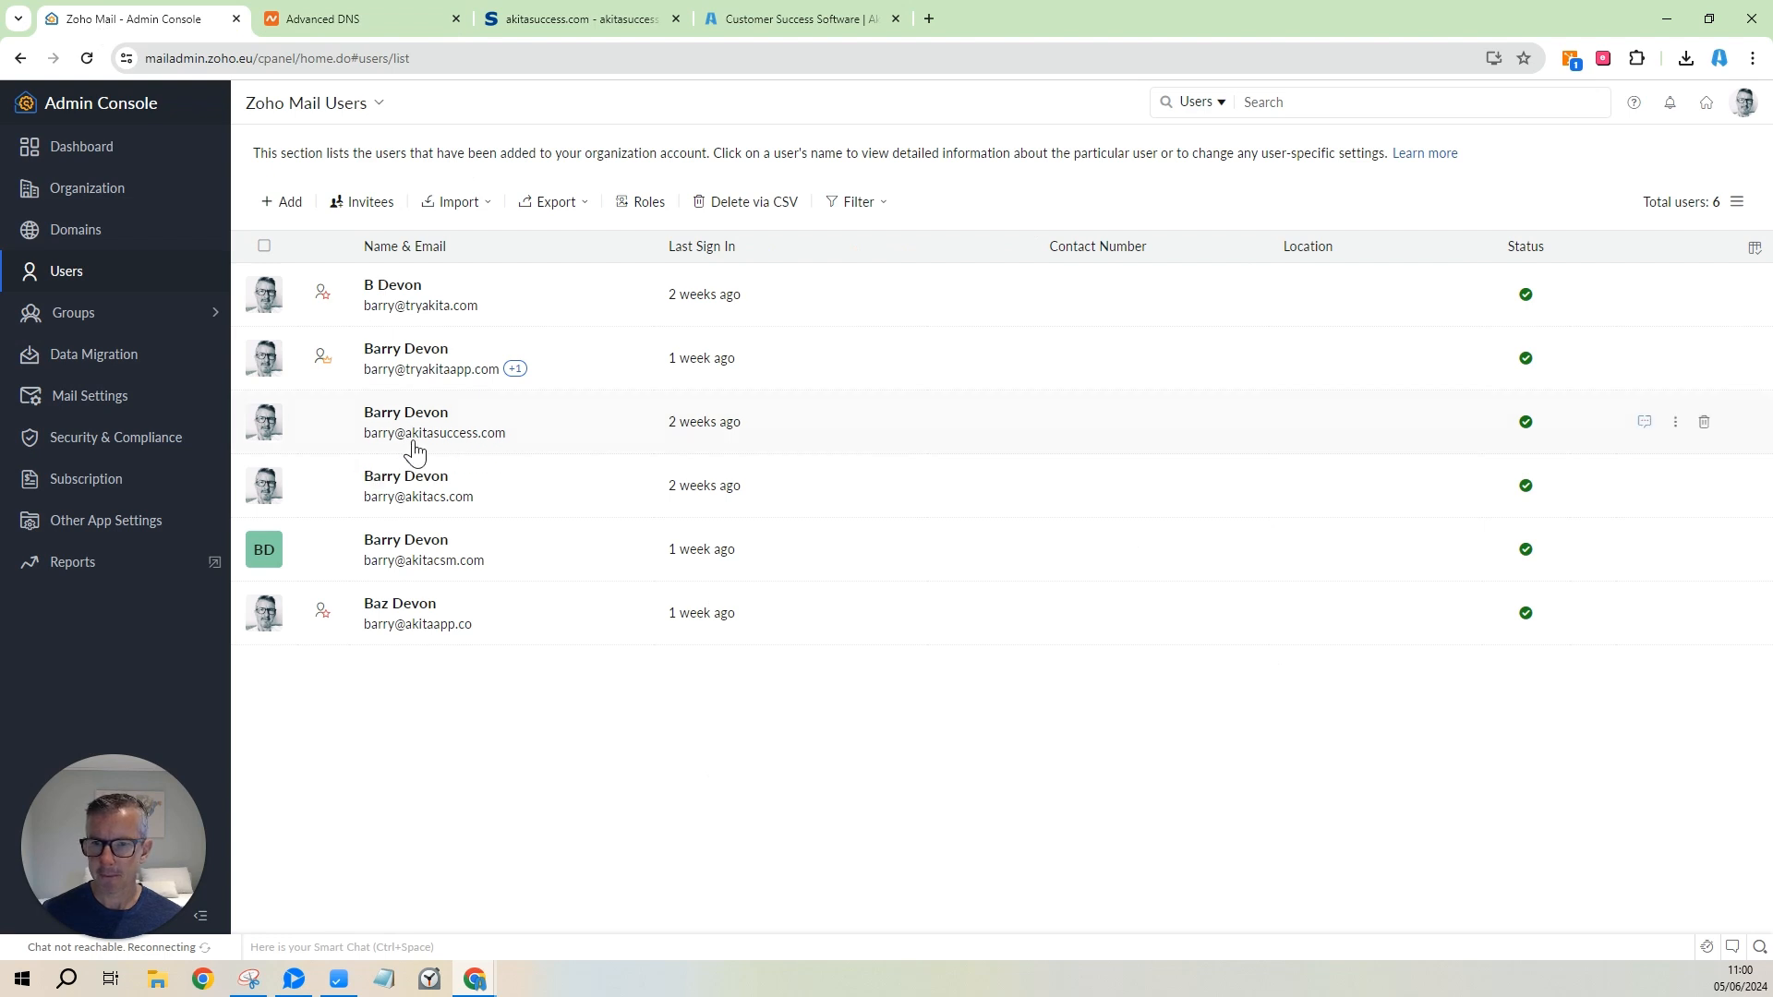
right_click(459, 450)
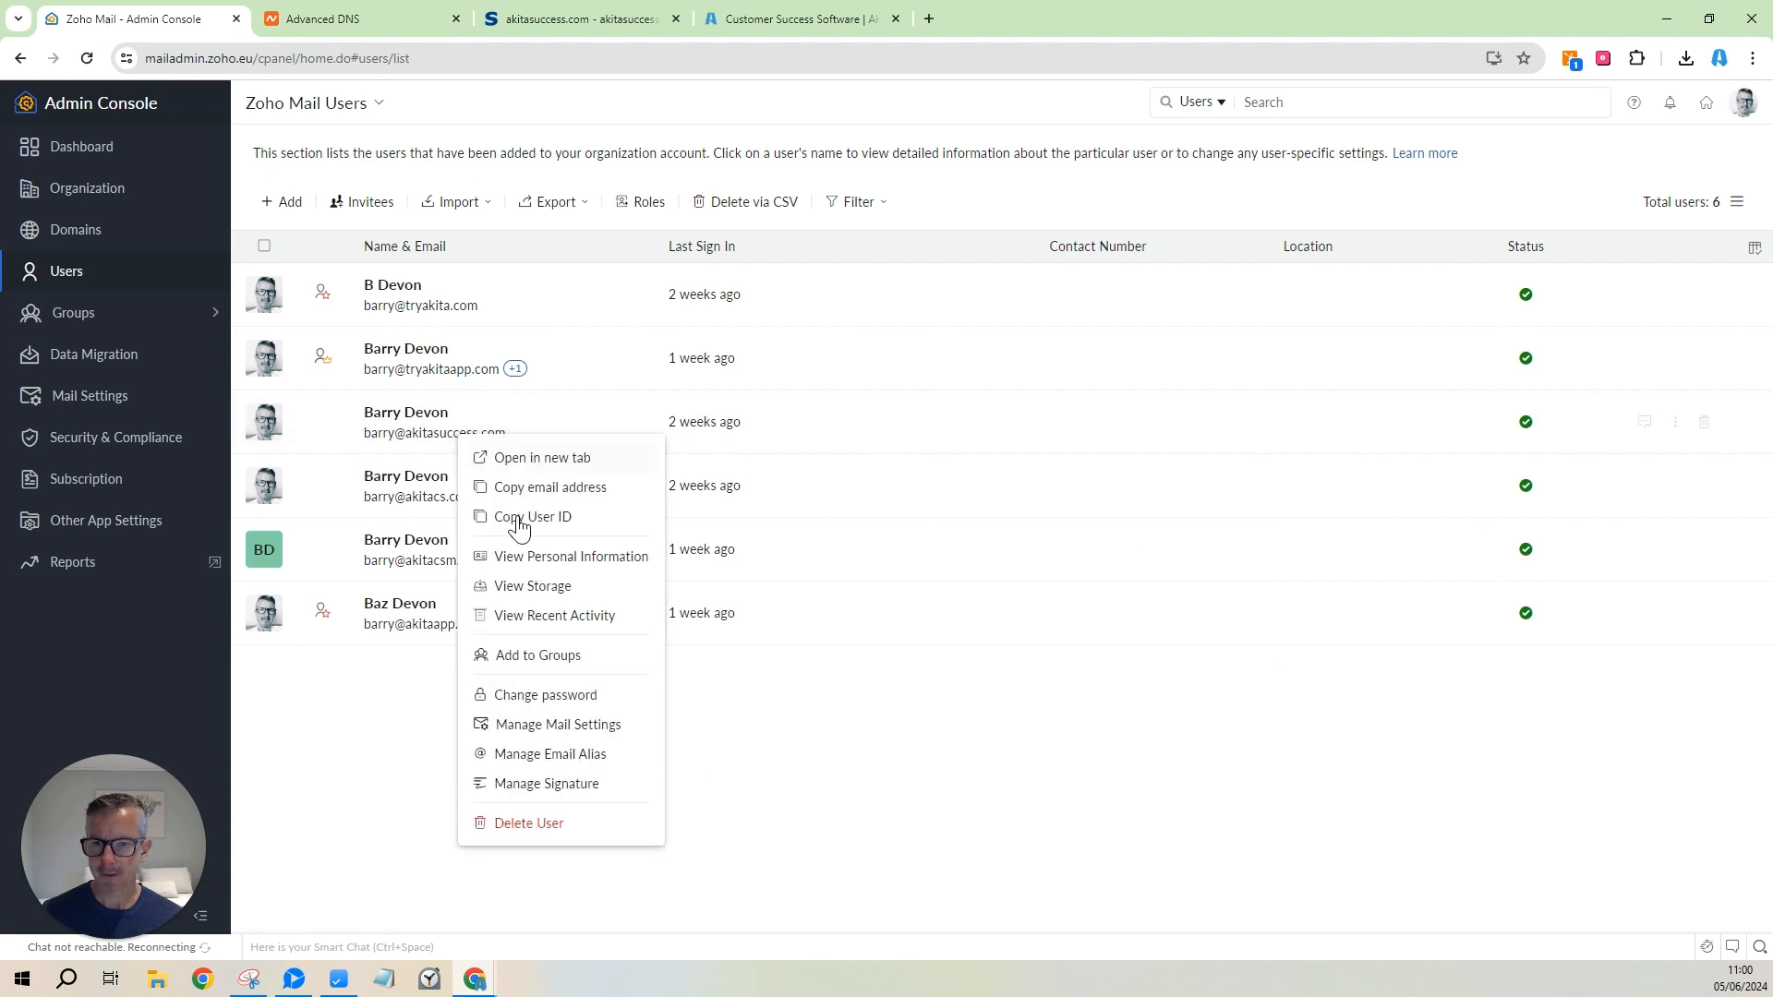
click(538, 492)
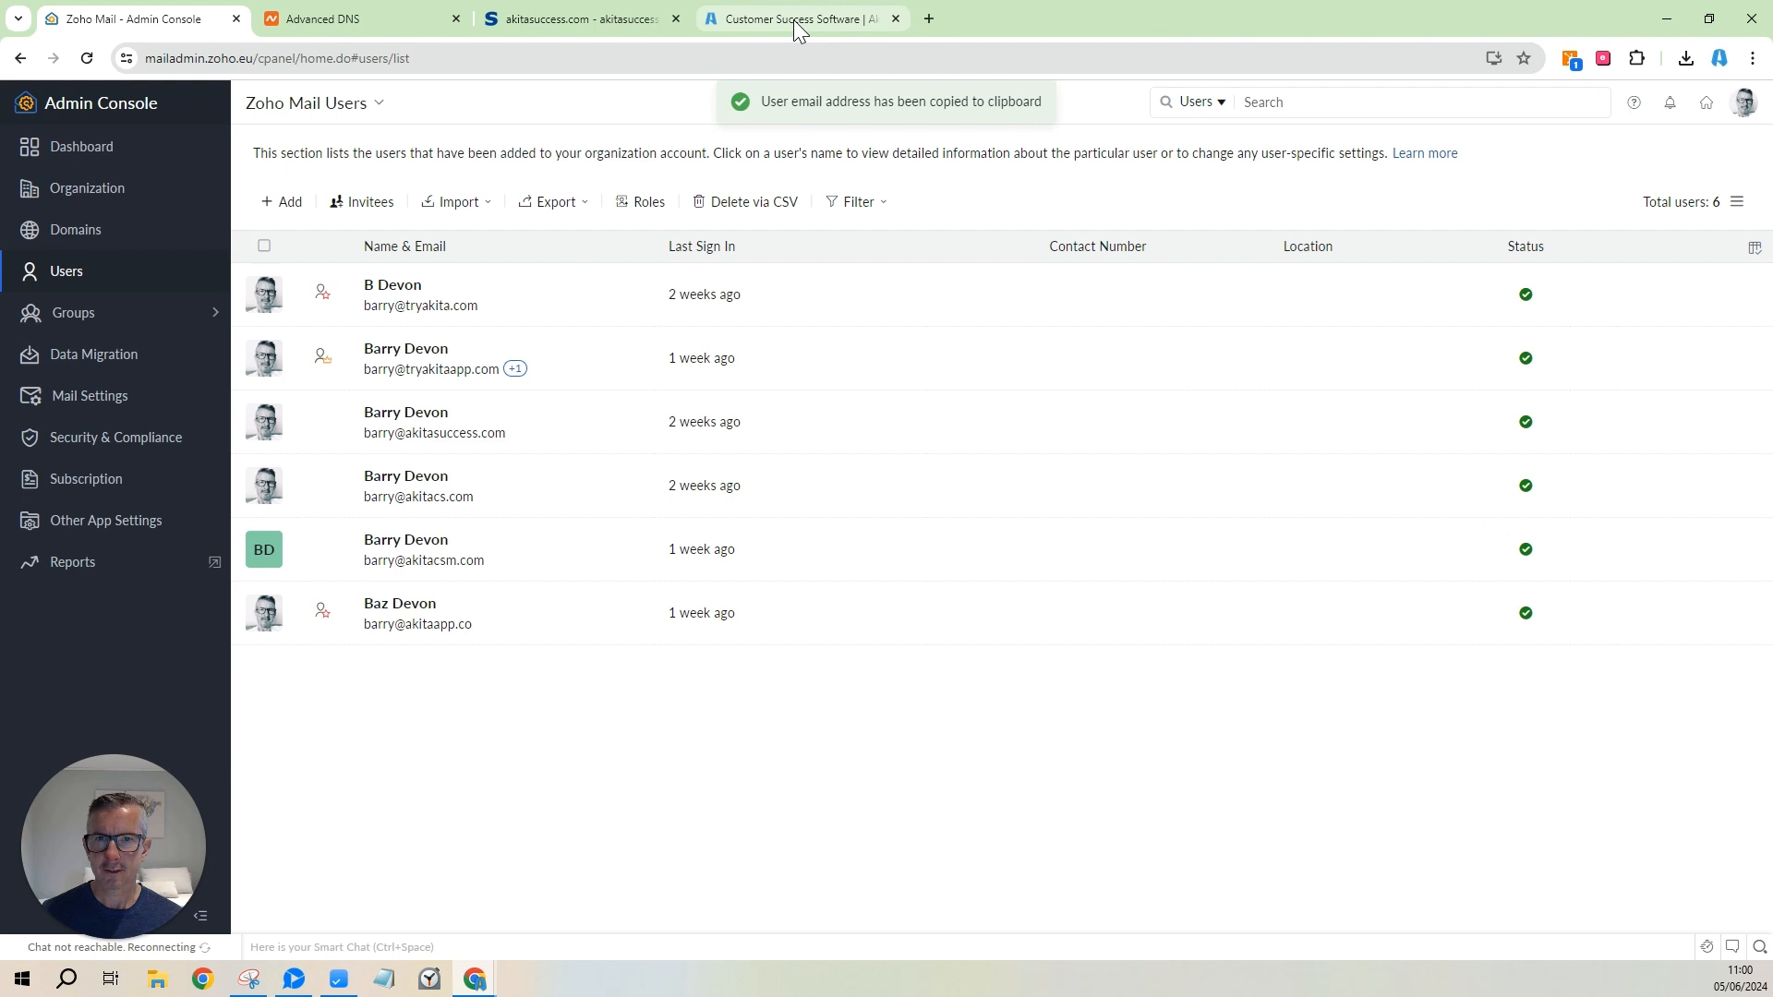
click(929, 18)
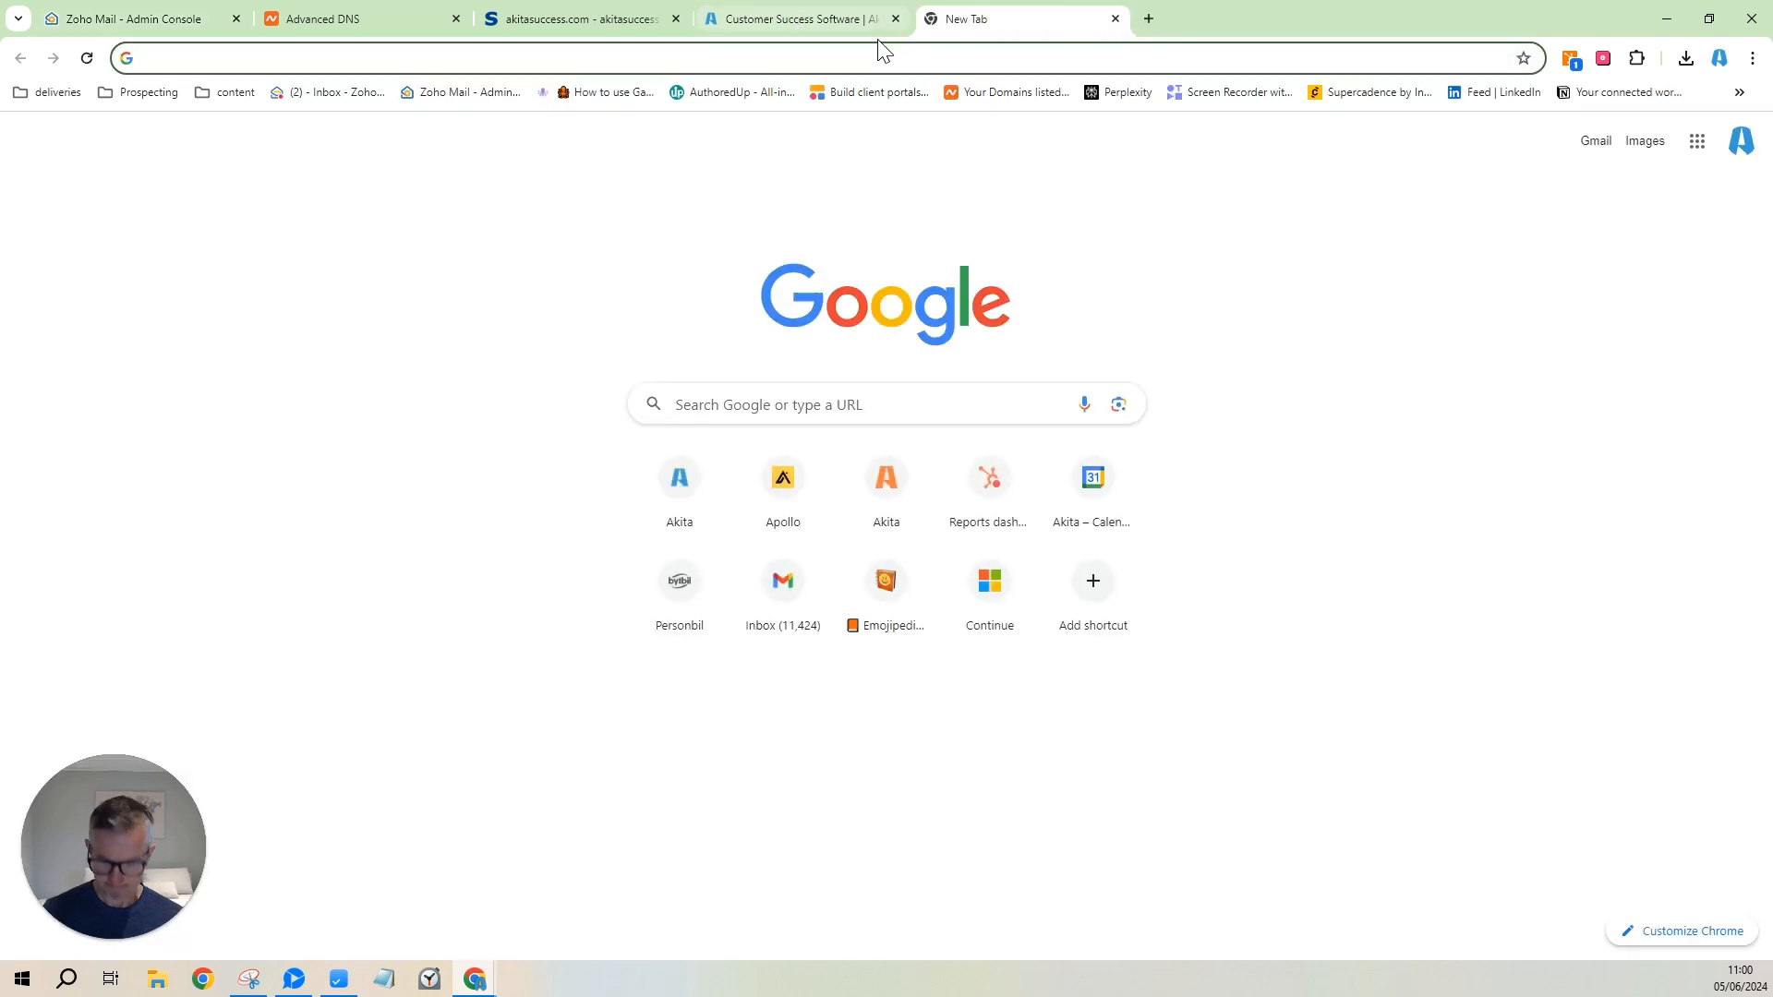
key(ctrl+v)
drag(195, 58, 132, 65)
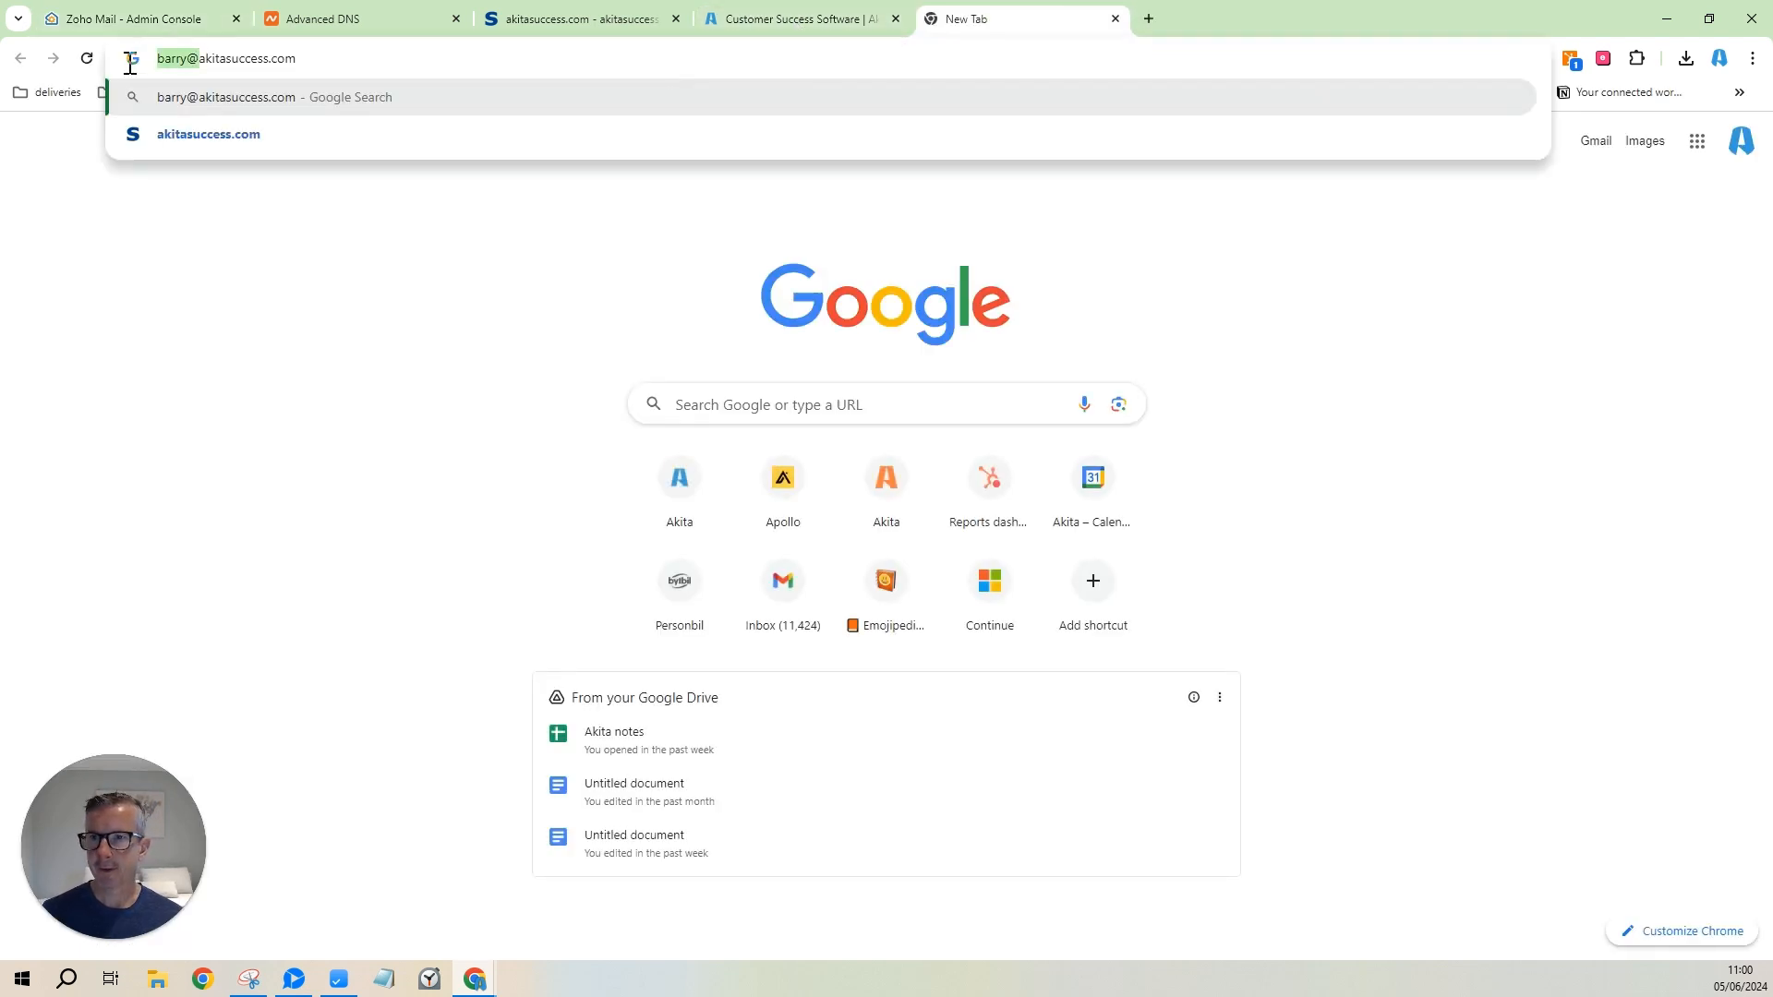
key(BackSpace)
key(Return)
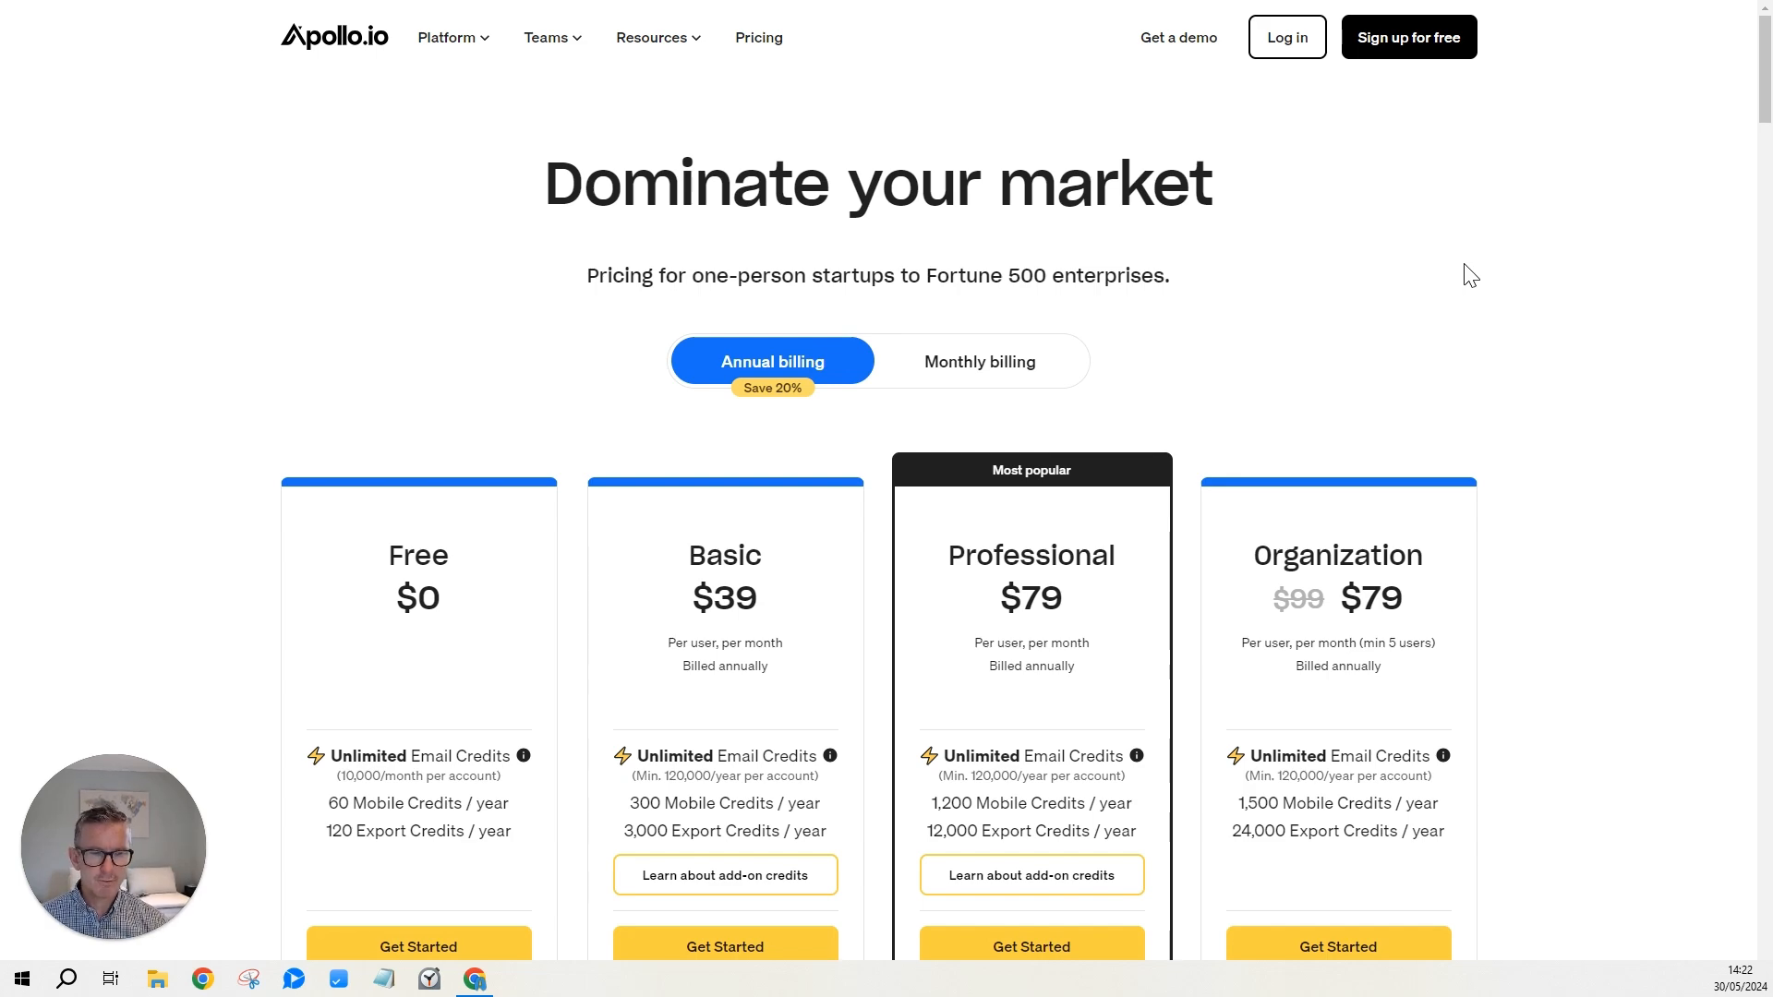
Scroll through Apollo.io's Free, Basic, Professional and Organization plans to compare prices and credits.
scroll(1471, 275, down, 5)
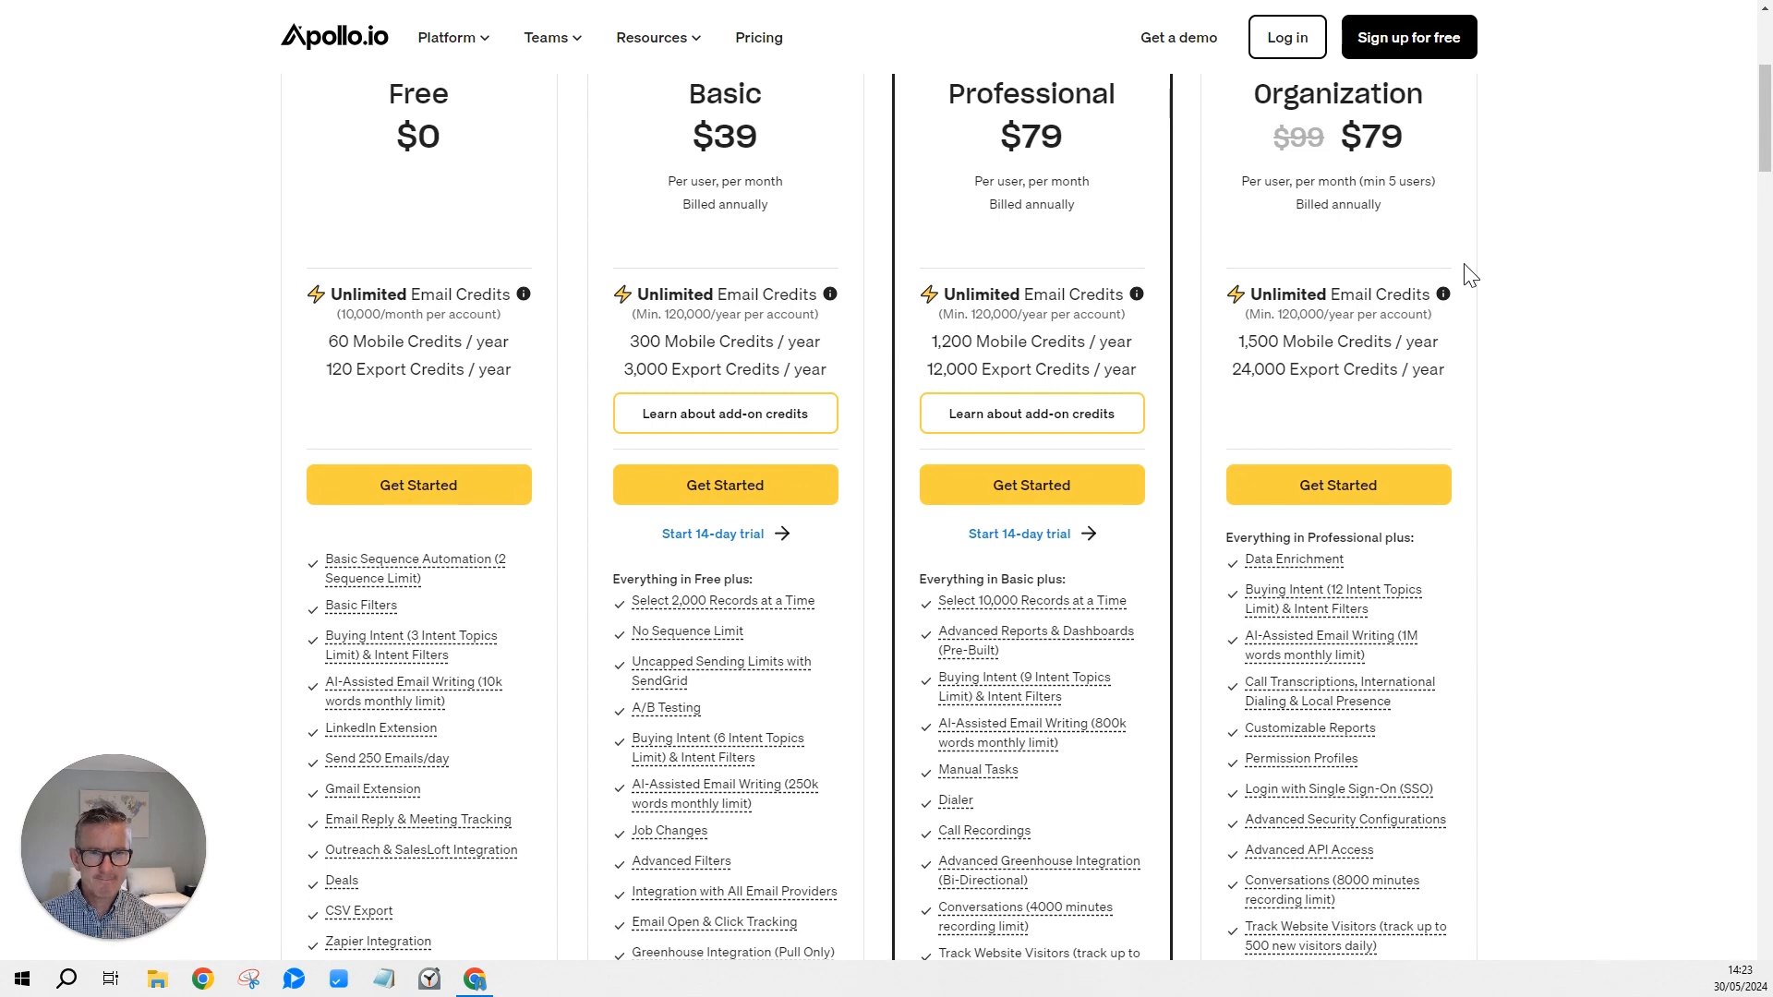
scroll(1470, 275, up, 2)
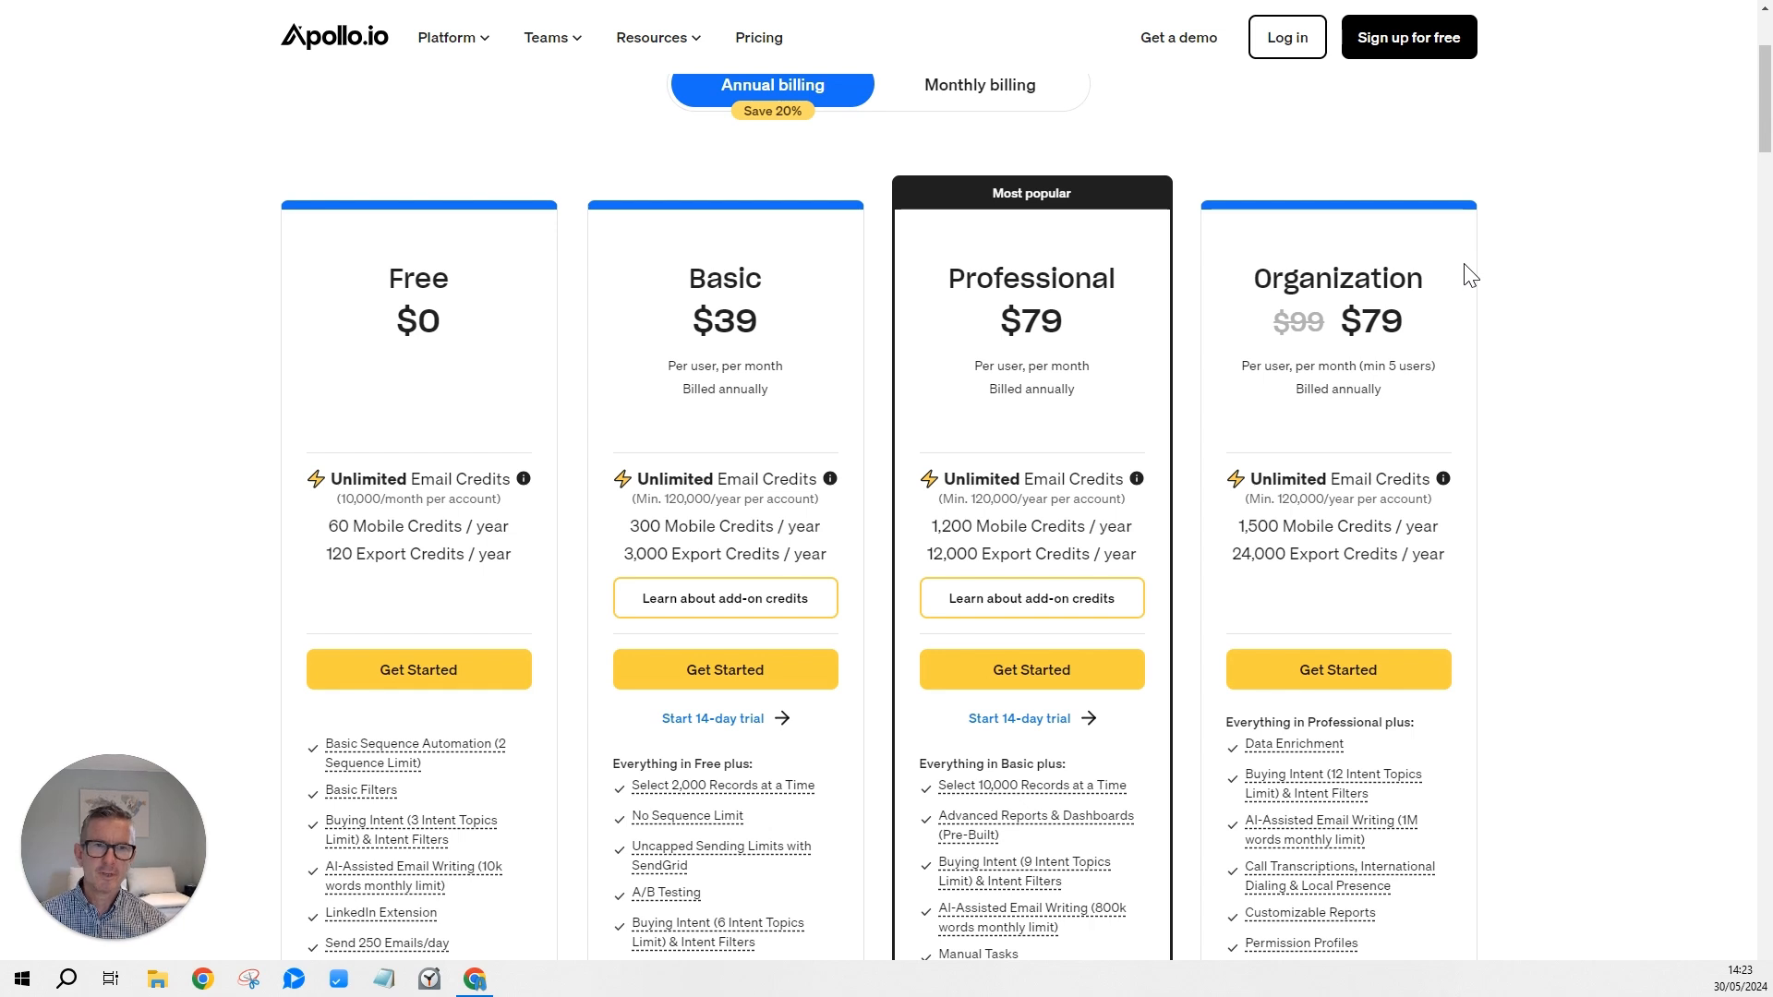
scroll(1470, 275, up, 2)
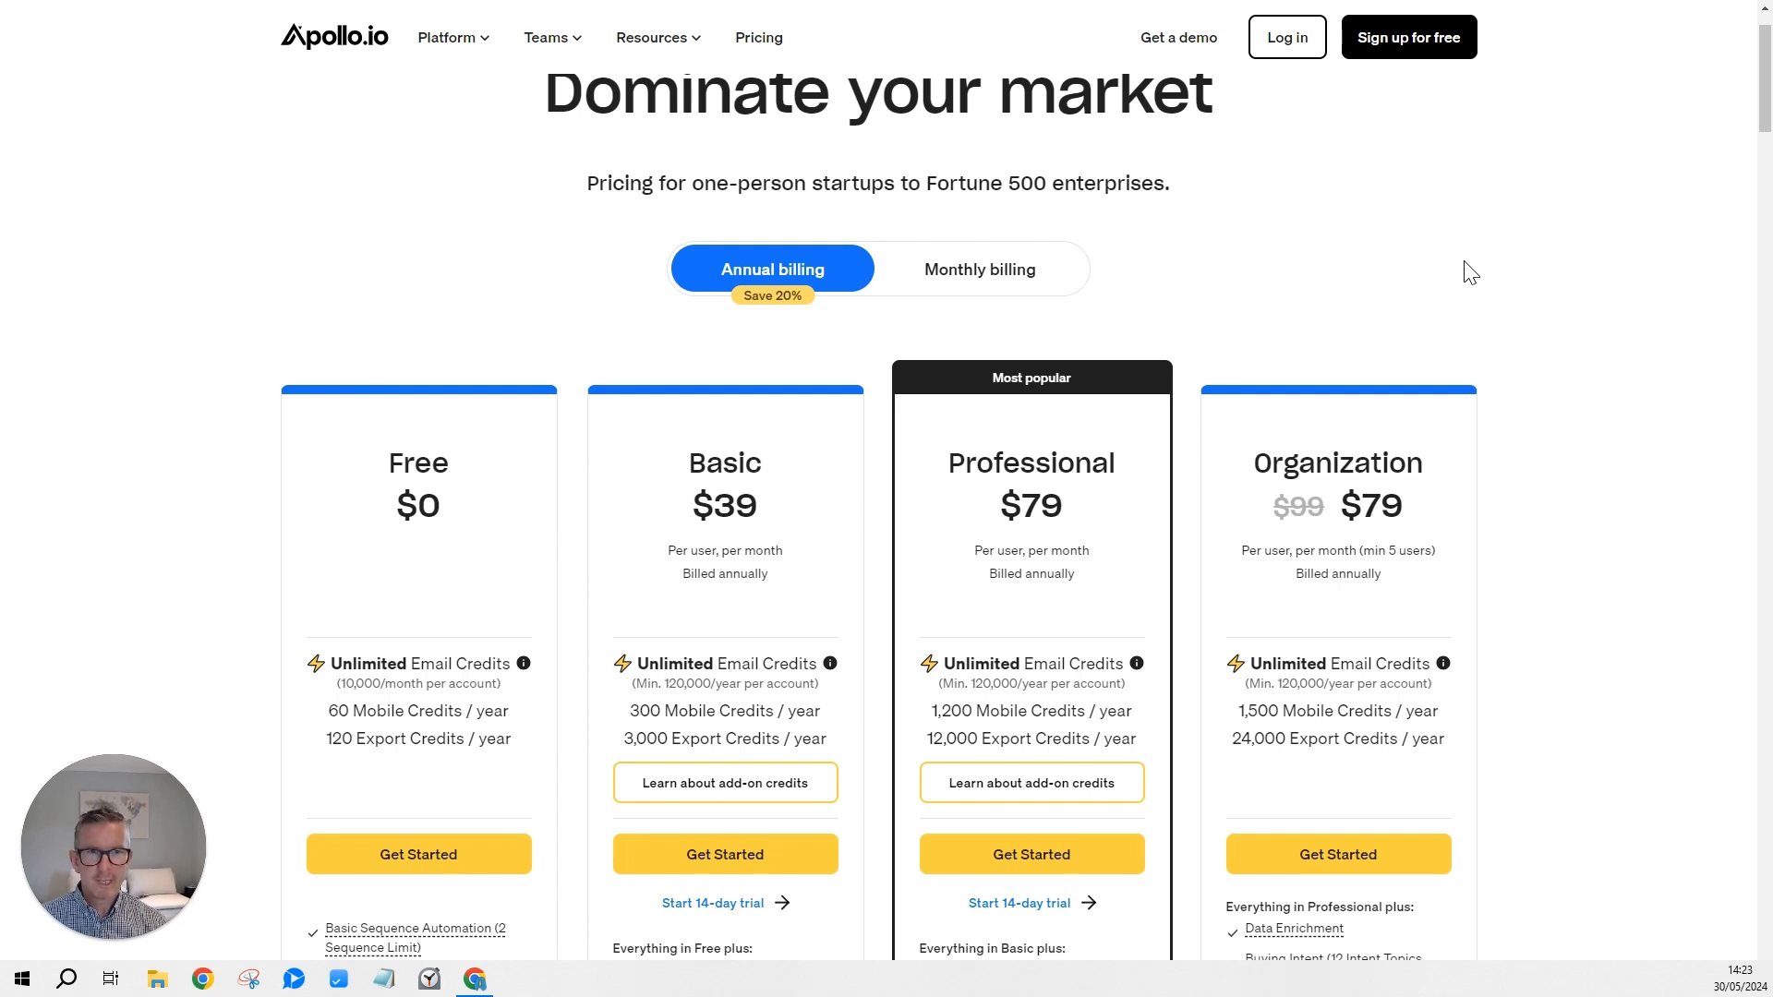
scroll(1463, 271, up, 1)
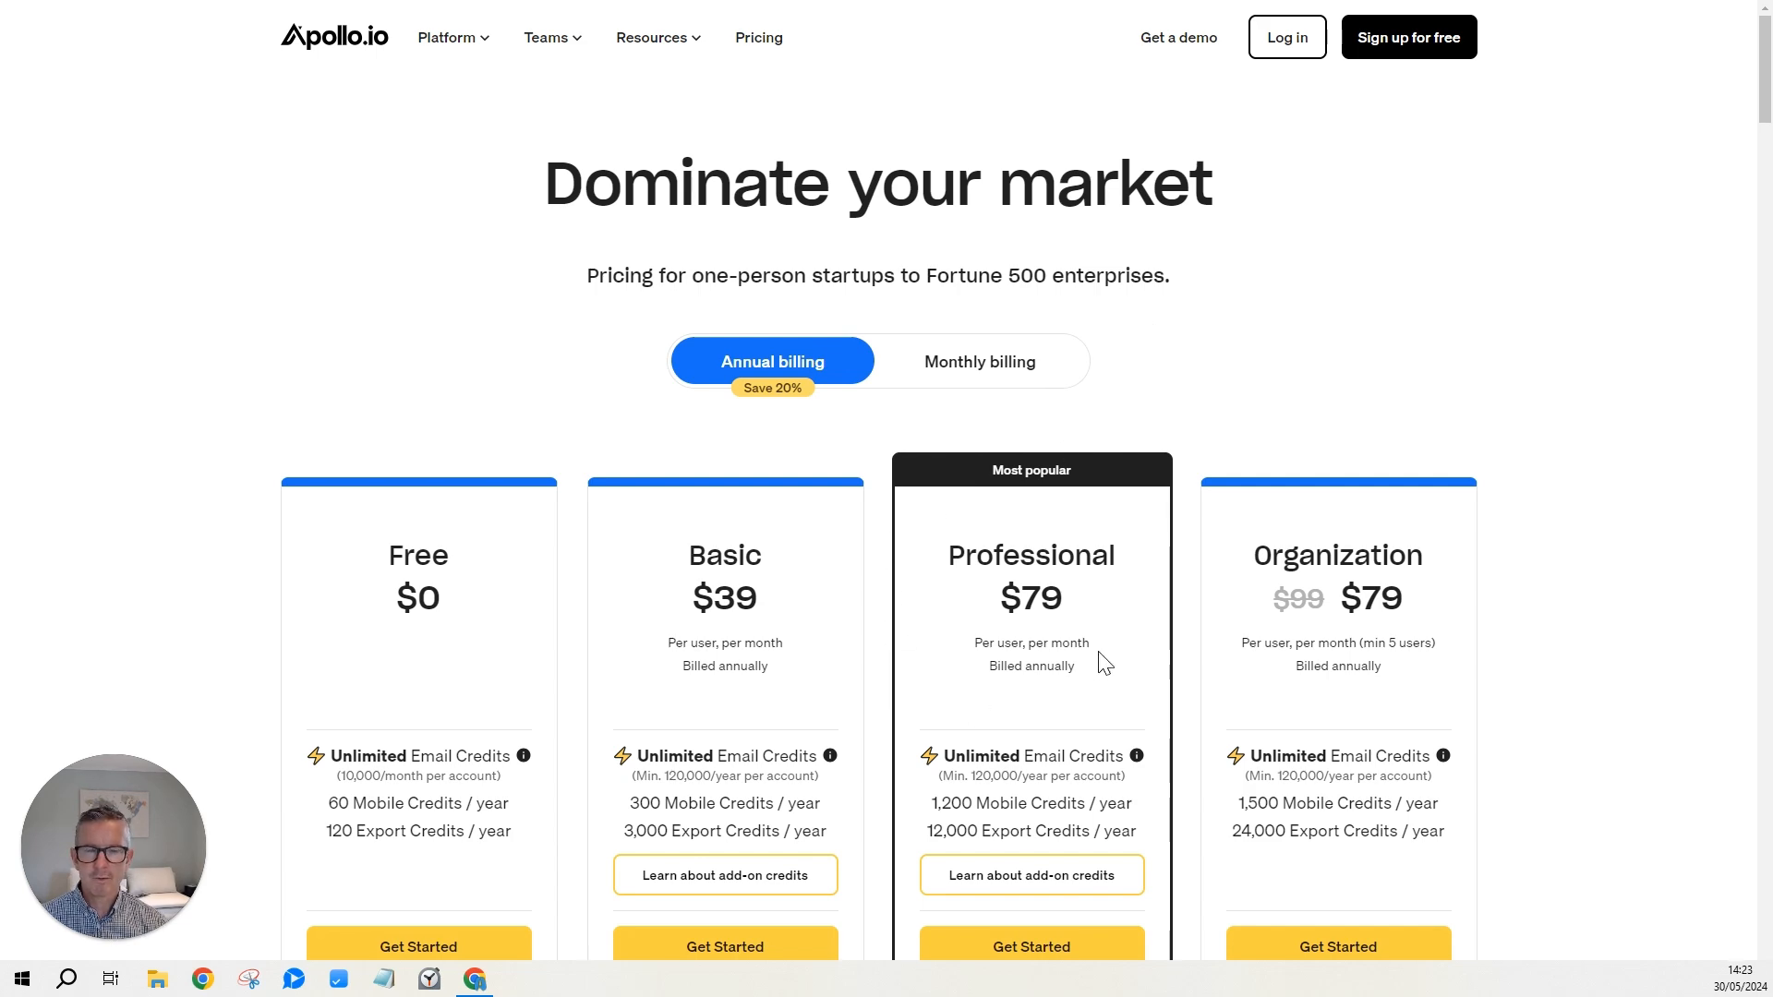
scroll(1102, 662, down, 3)
mouse_move(1049, 799)
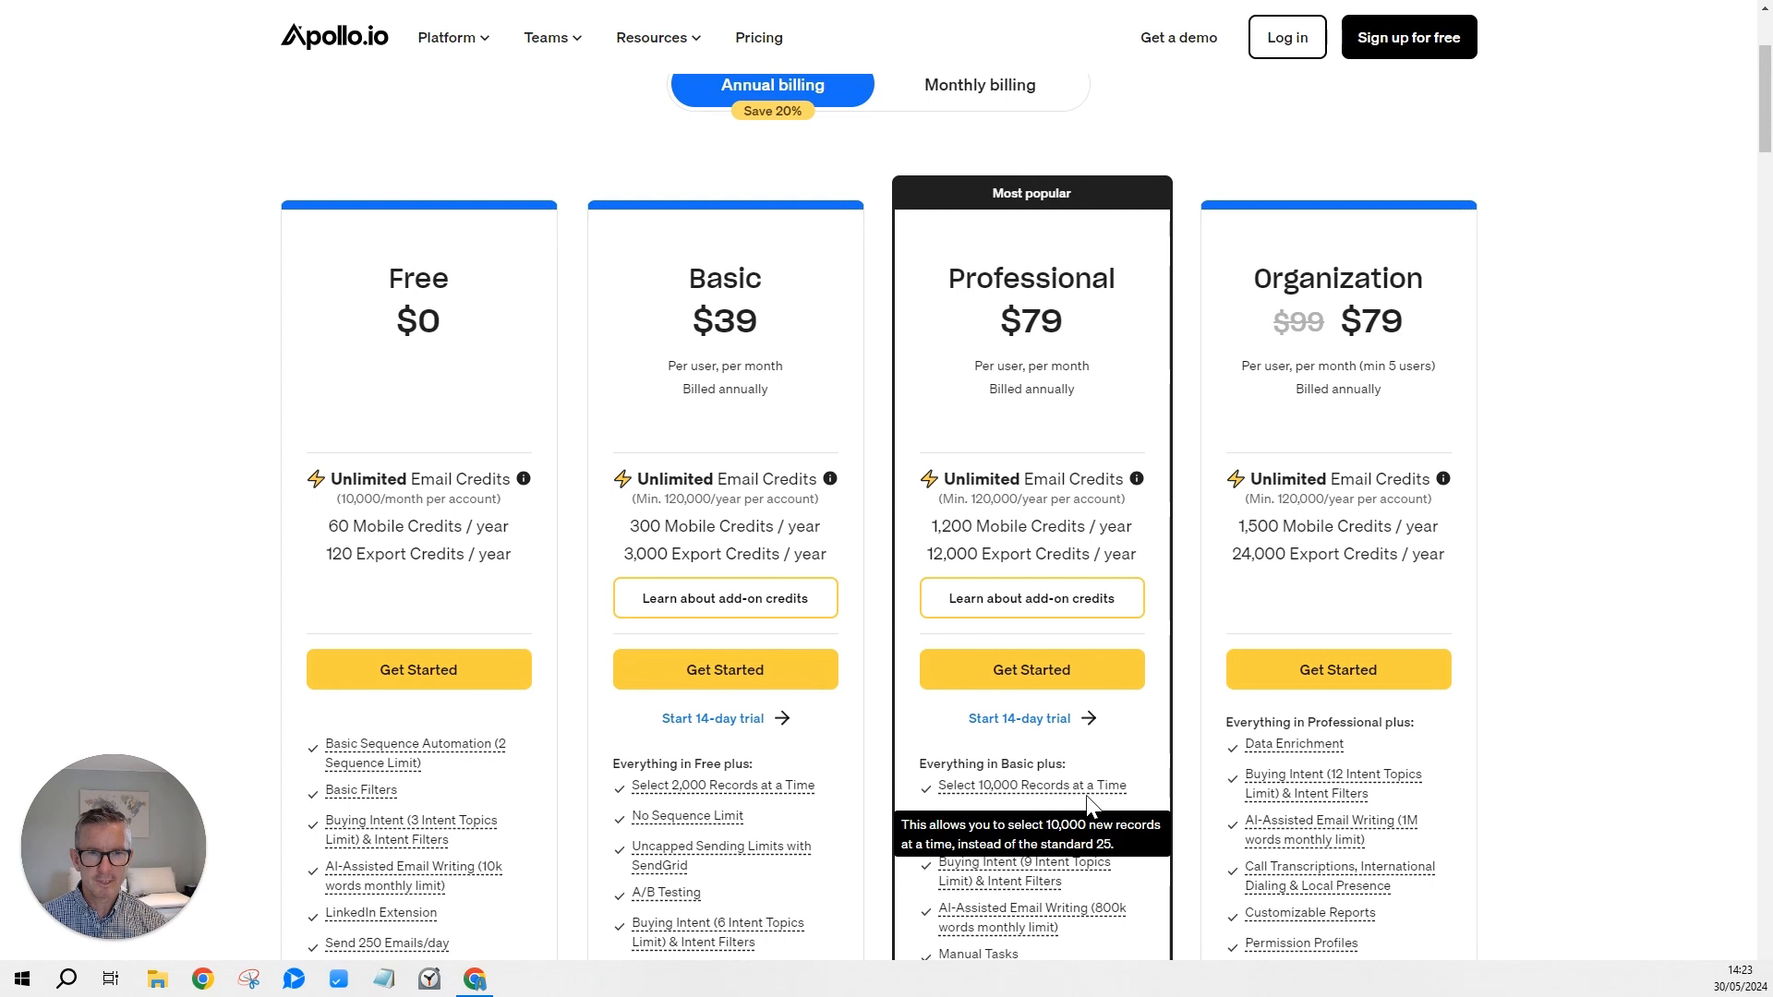
scroll(1235, 178, up, 2)
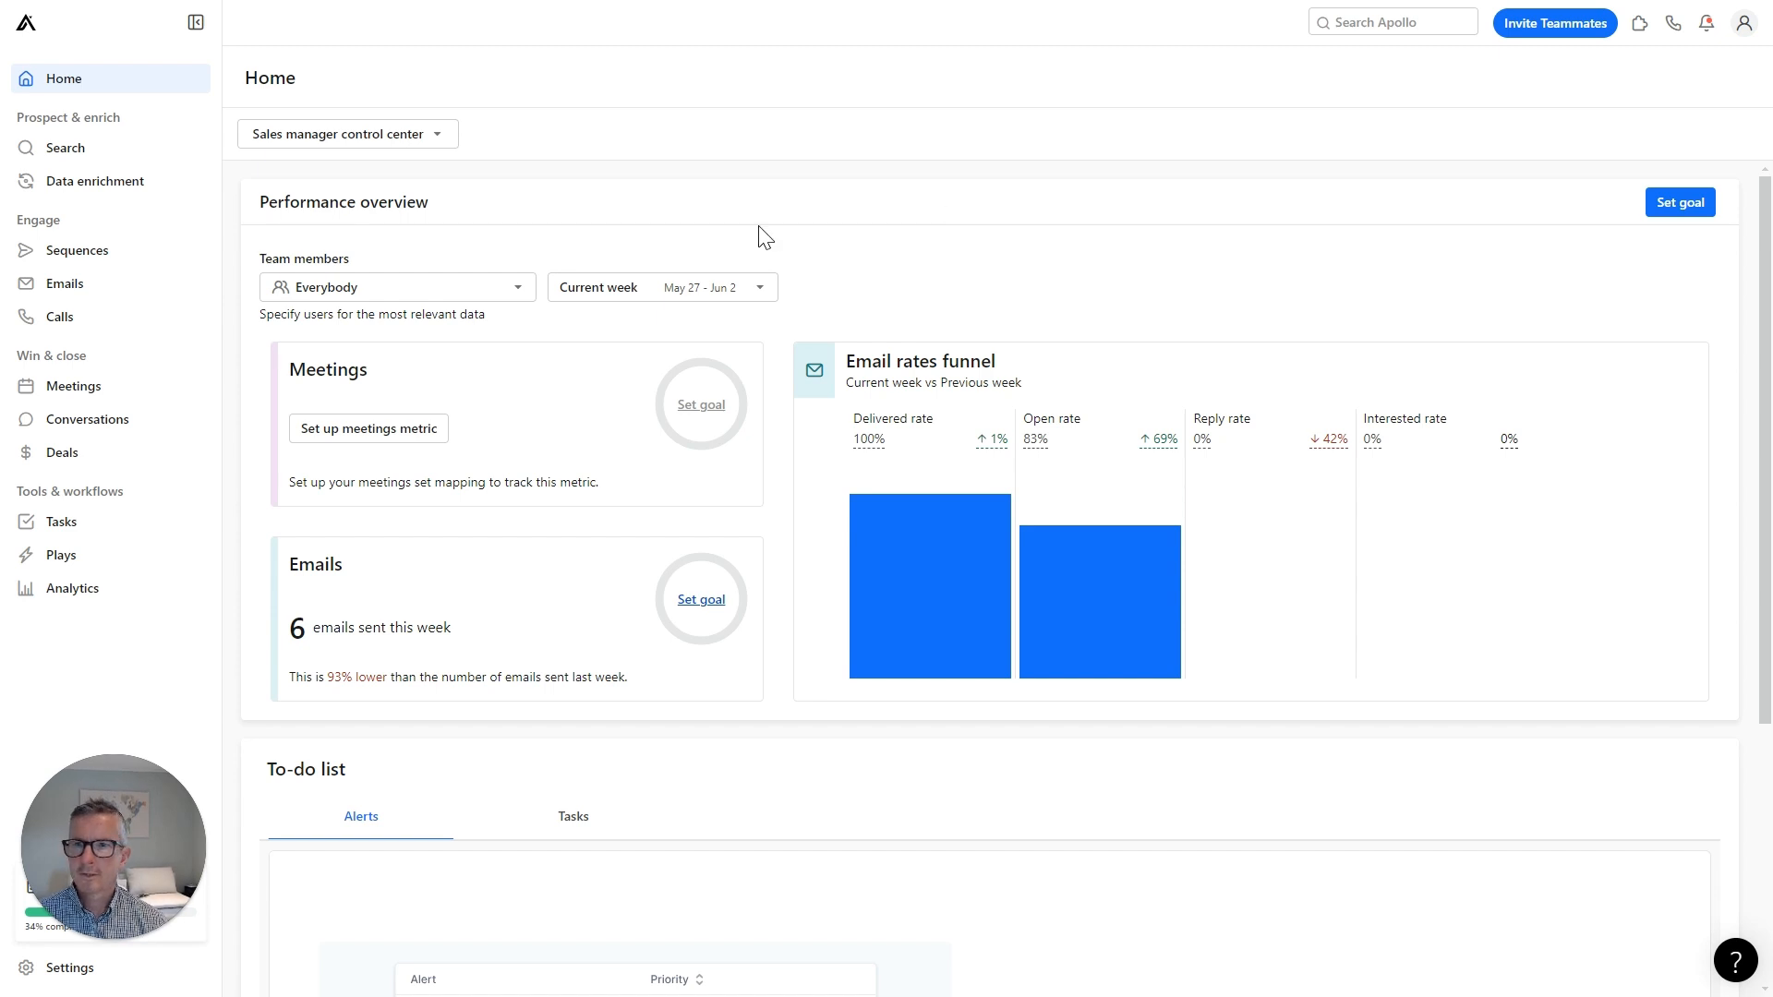
In People search, add 'customer success manager' to the Job Titles filter.
click(54, 155)
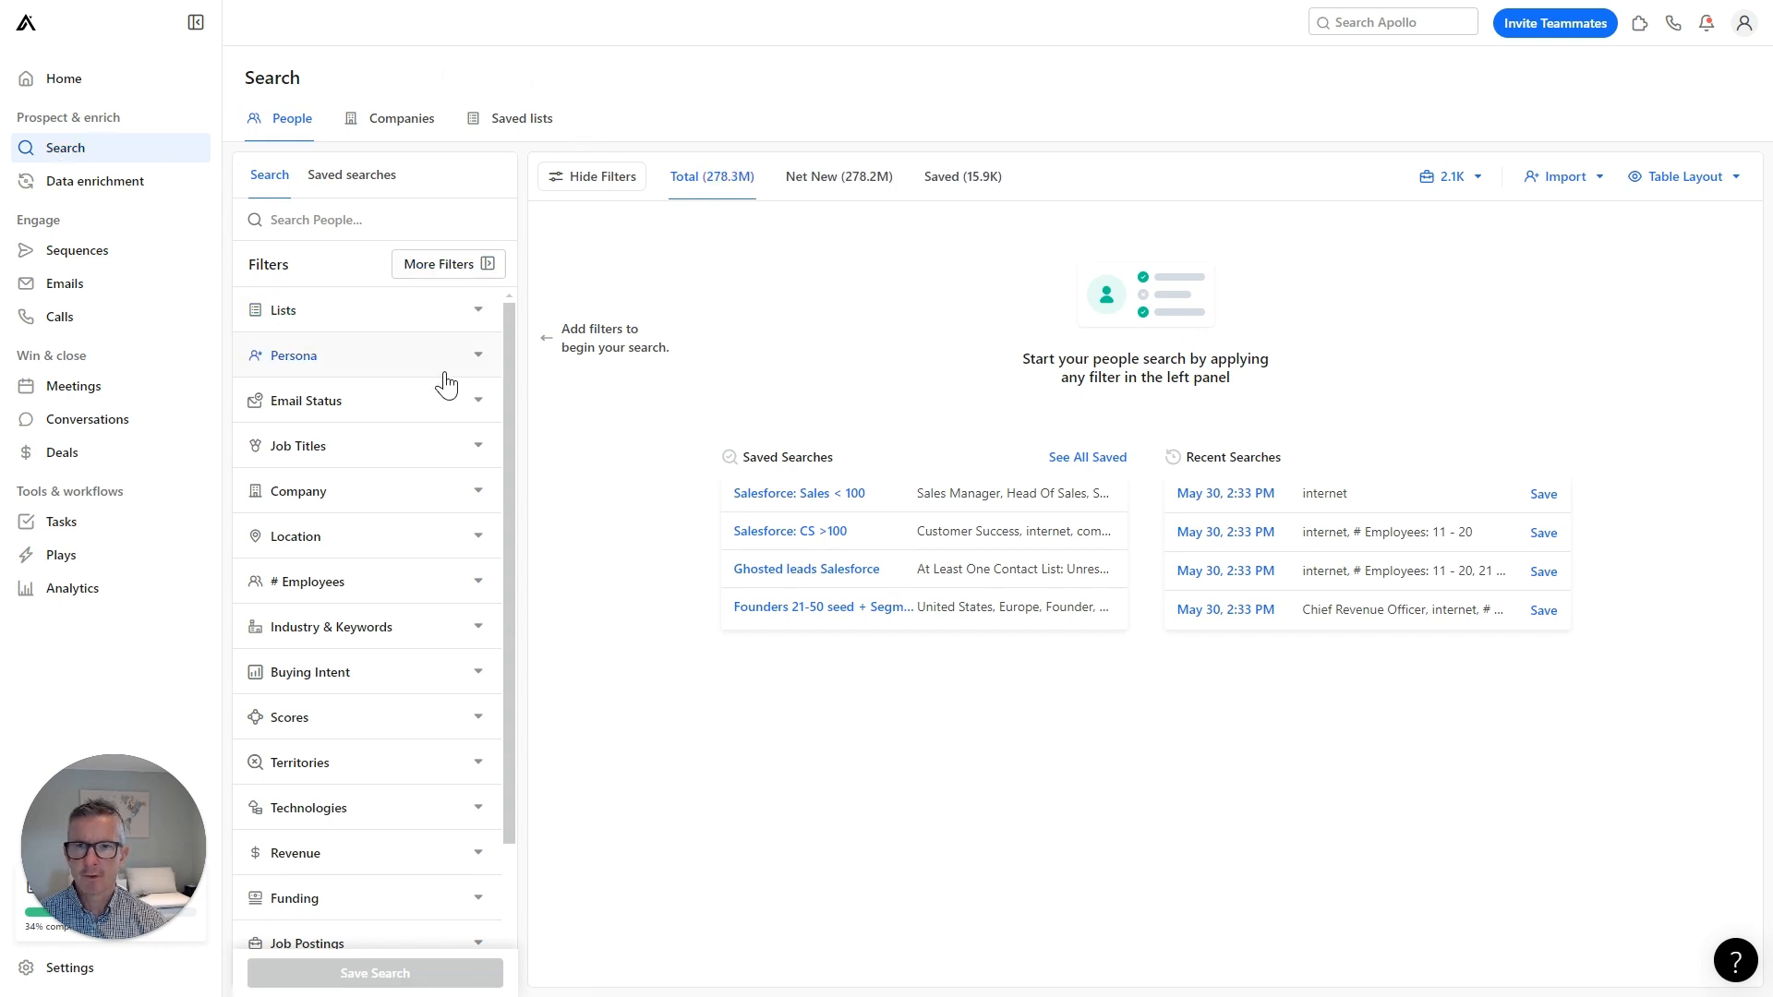
click(481, 452)
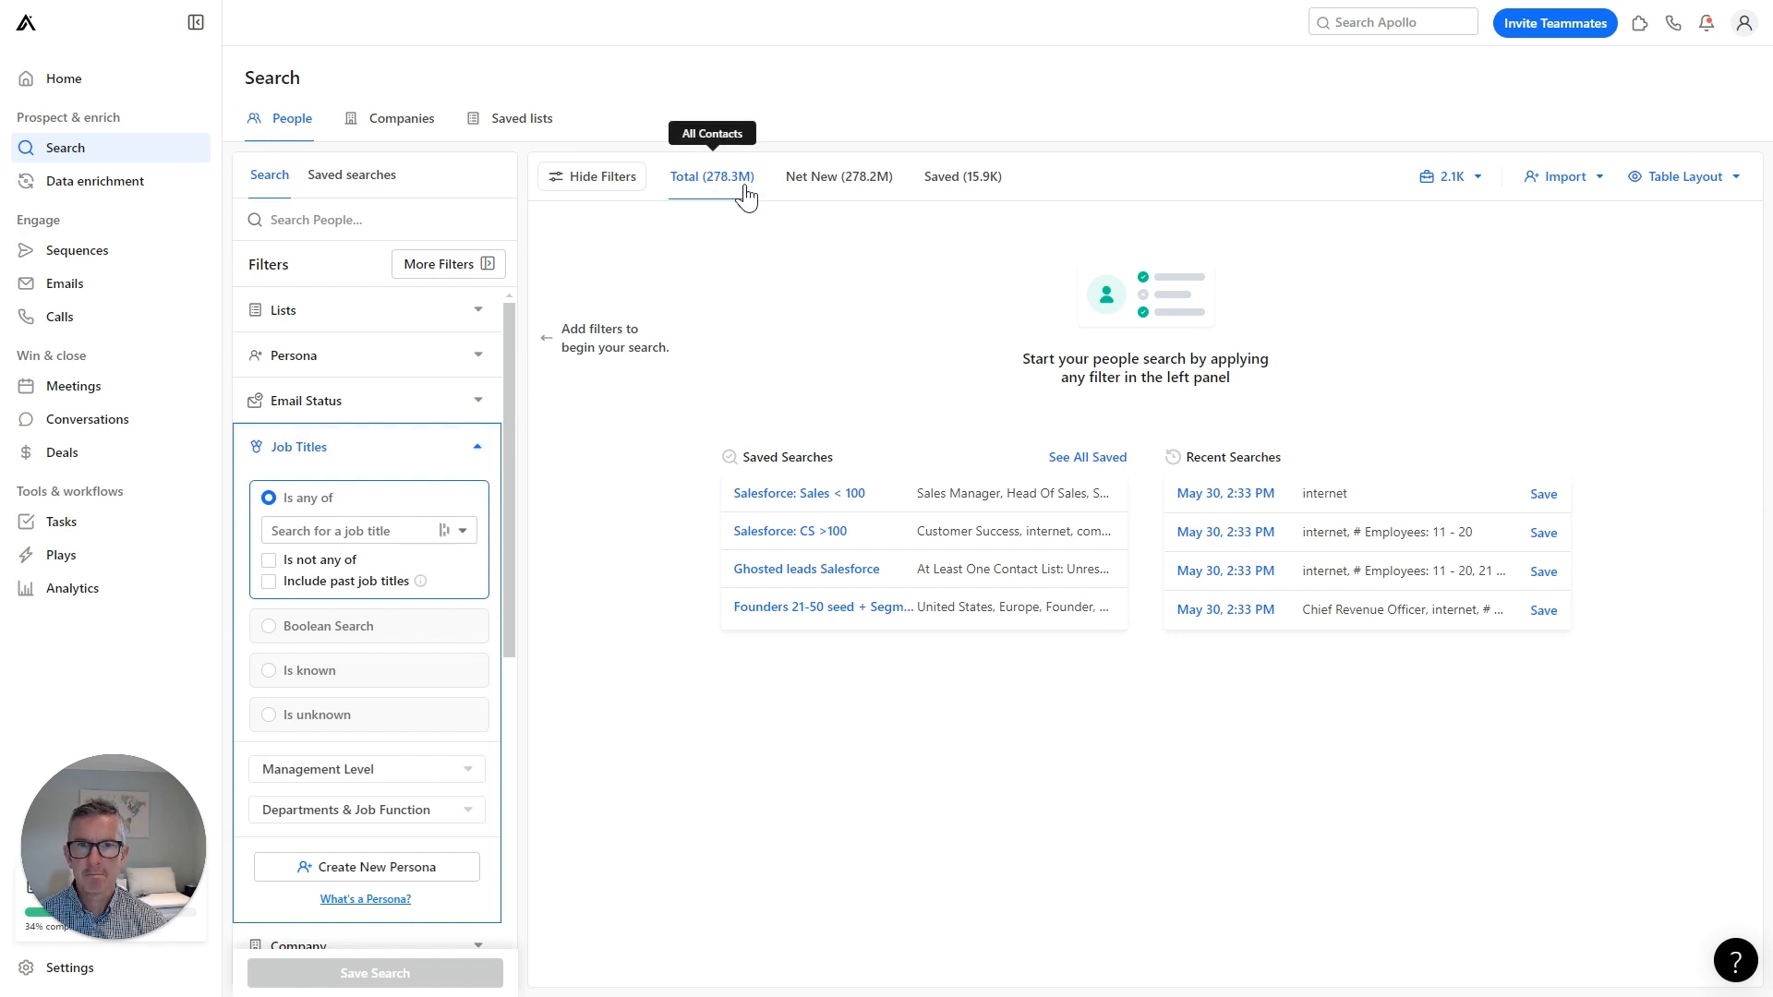
click(369, 536)
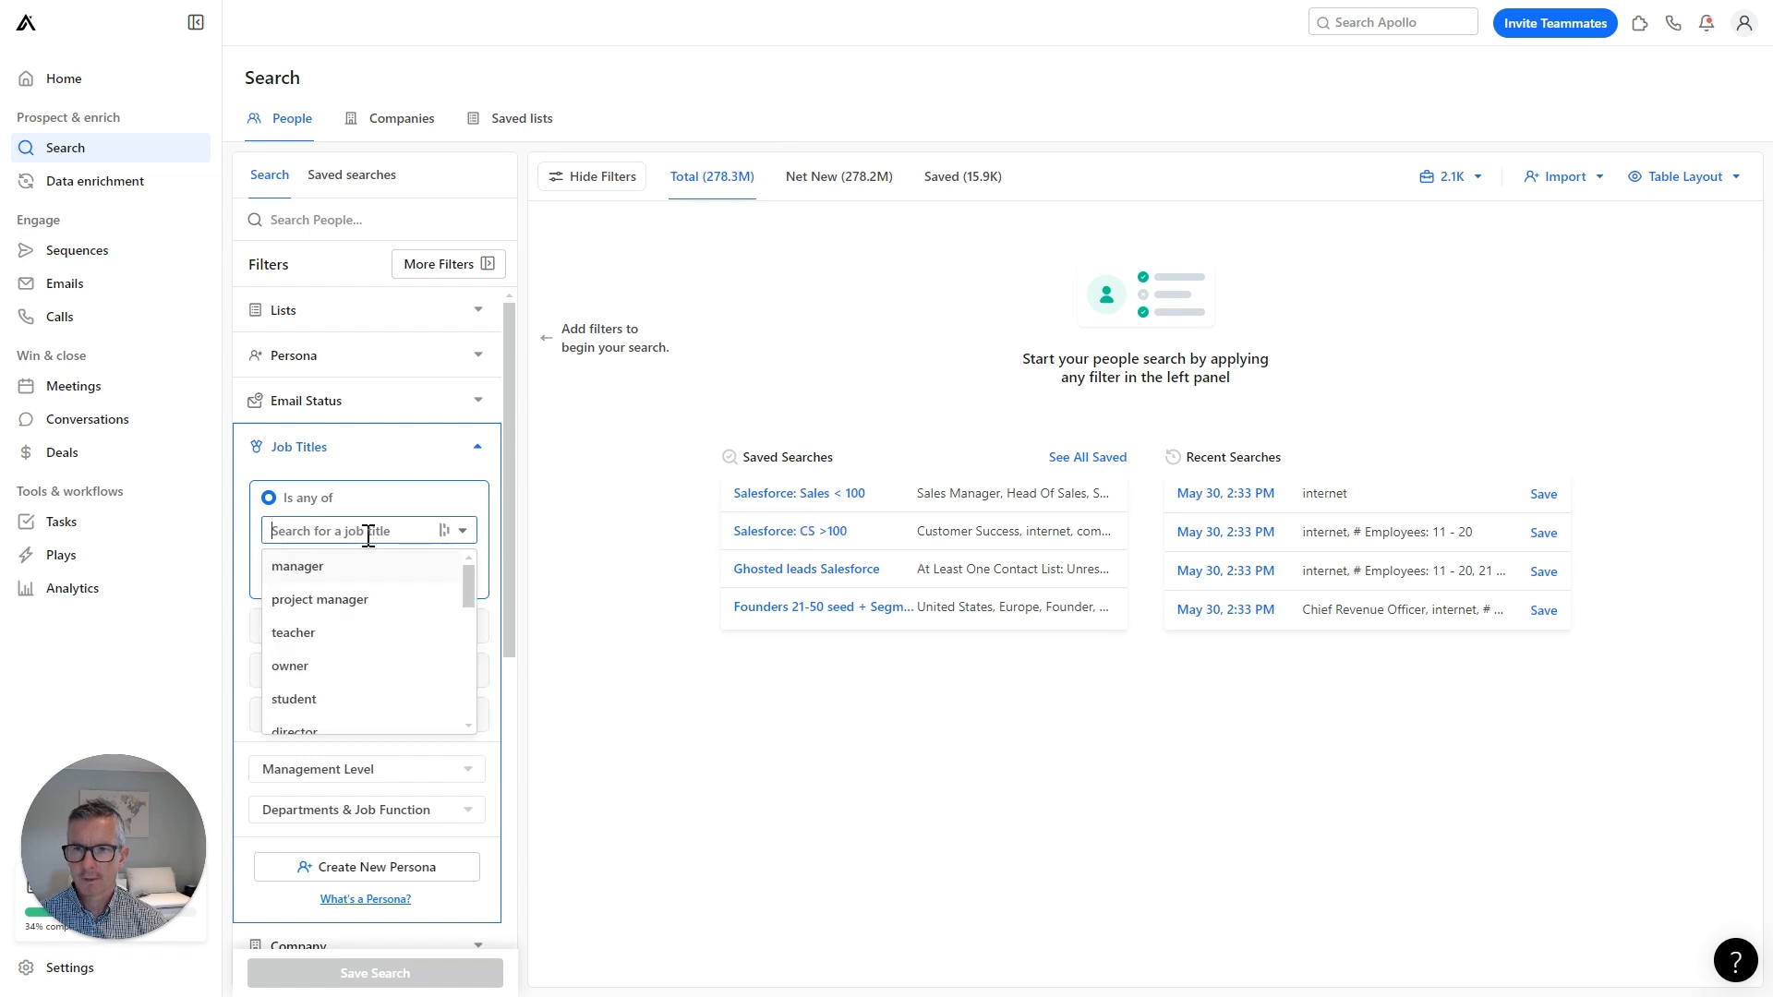
text(customer succ)
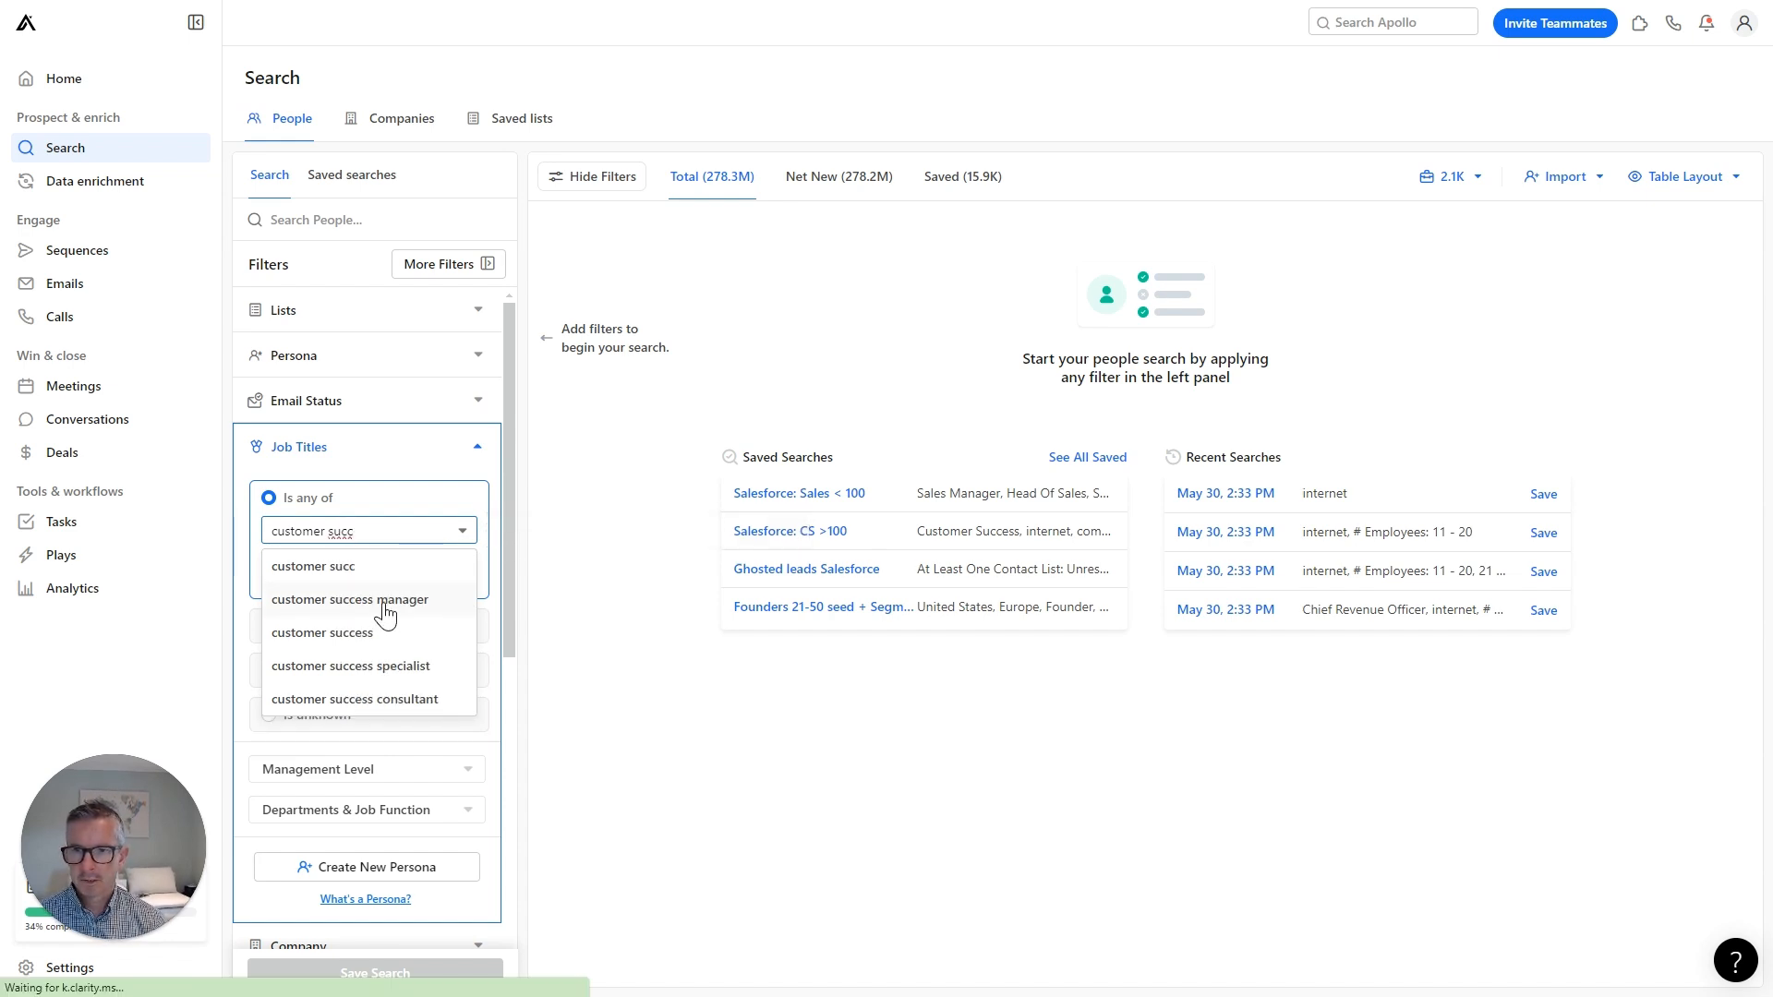
click(385, 612)
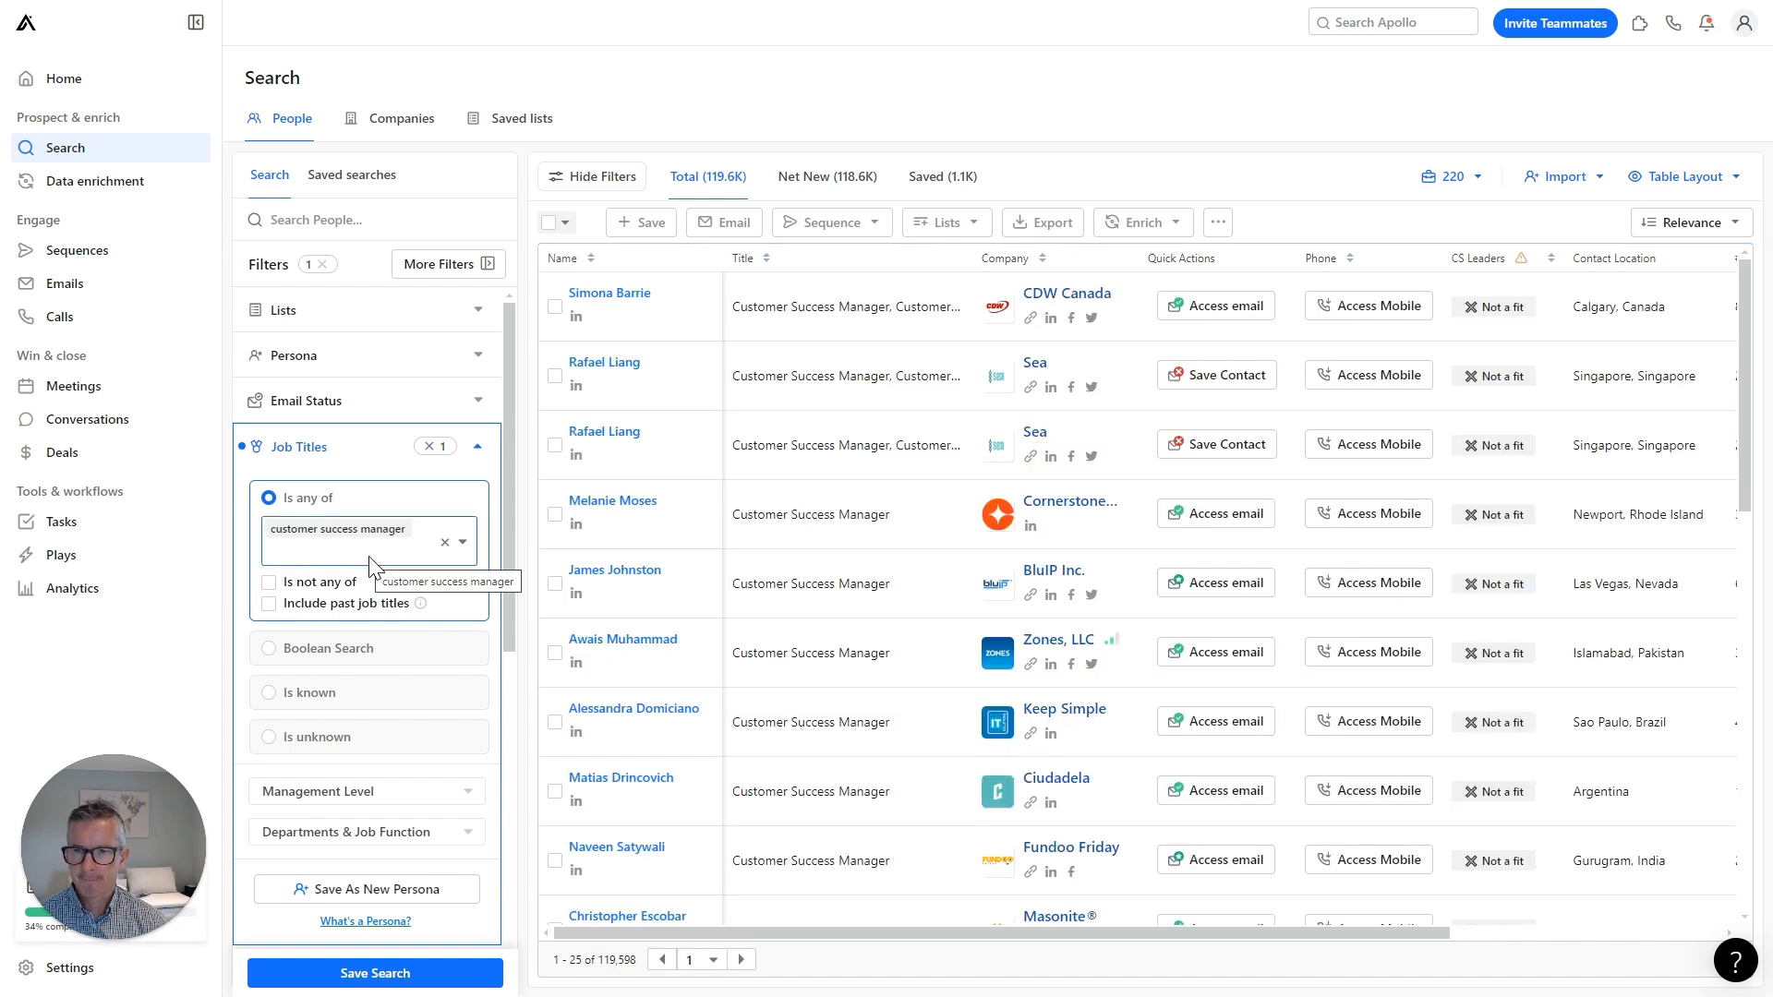
Add 'cro', 'chief revenue officer' and 'chief customer officer' as job titles, then collapse the filter.
text(cr)
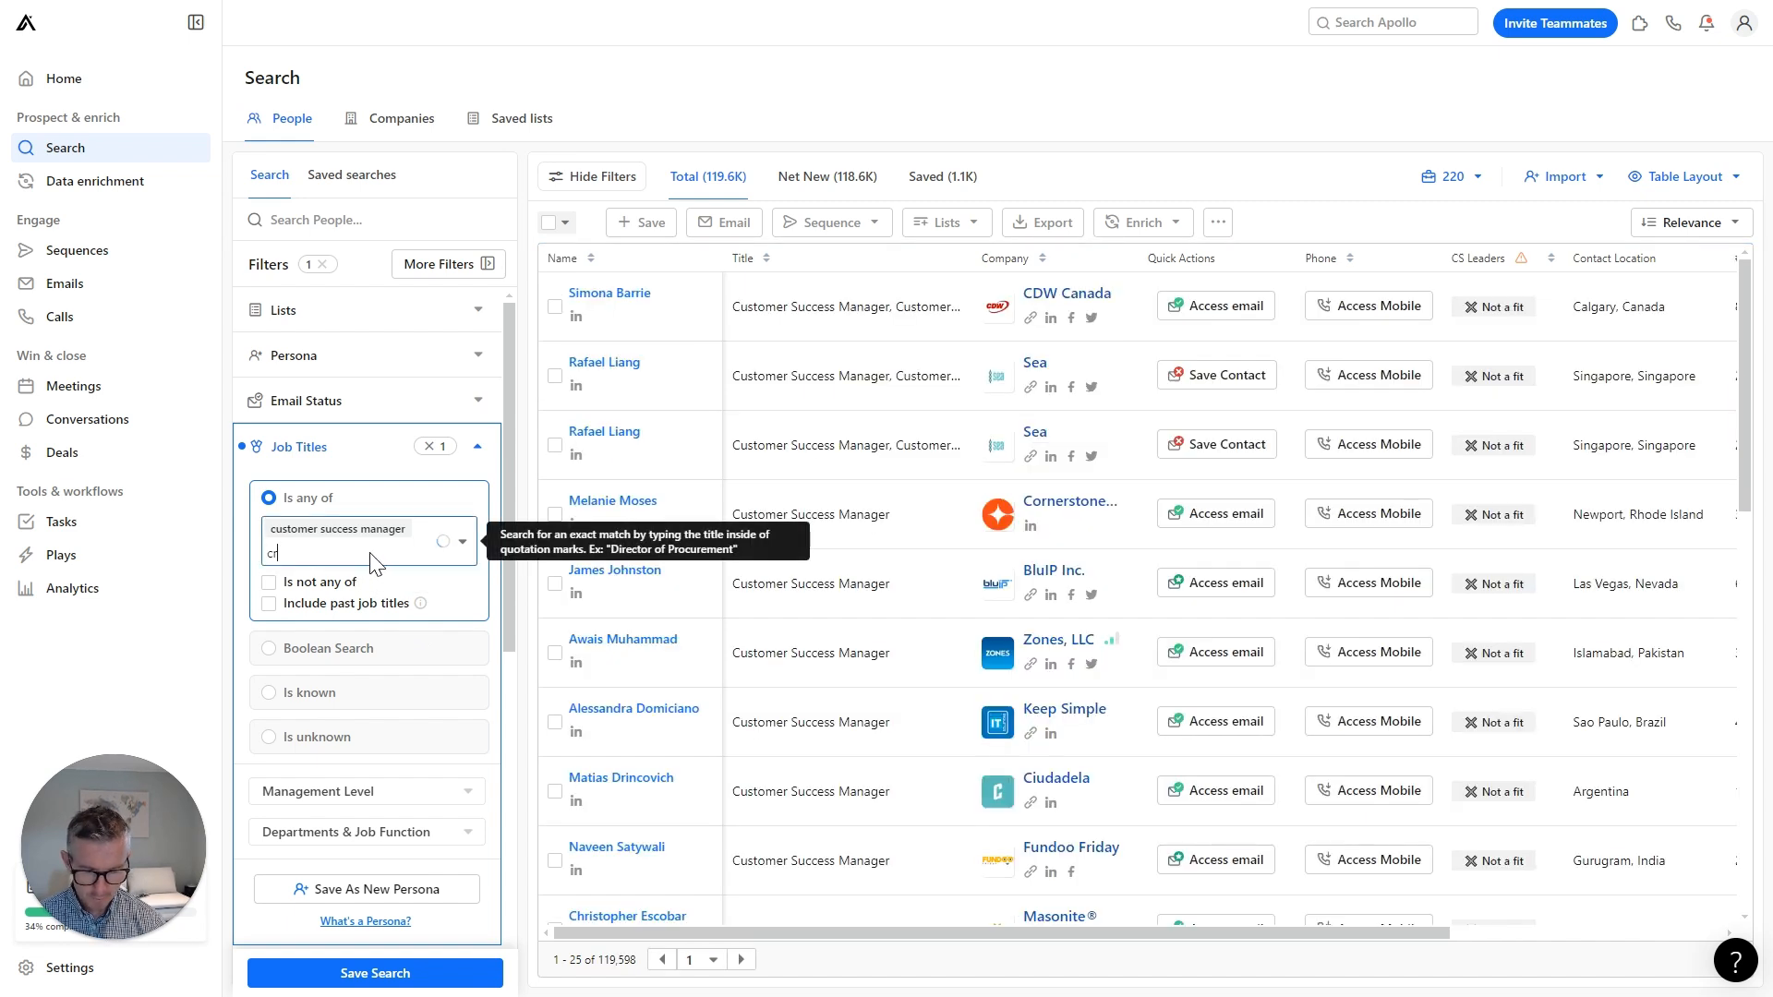
text(o)
key(Return)
text(ch)
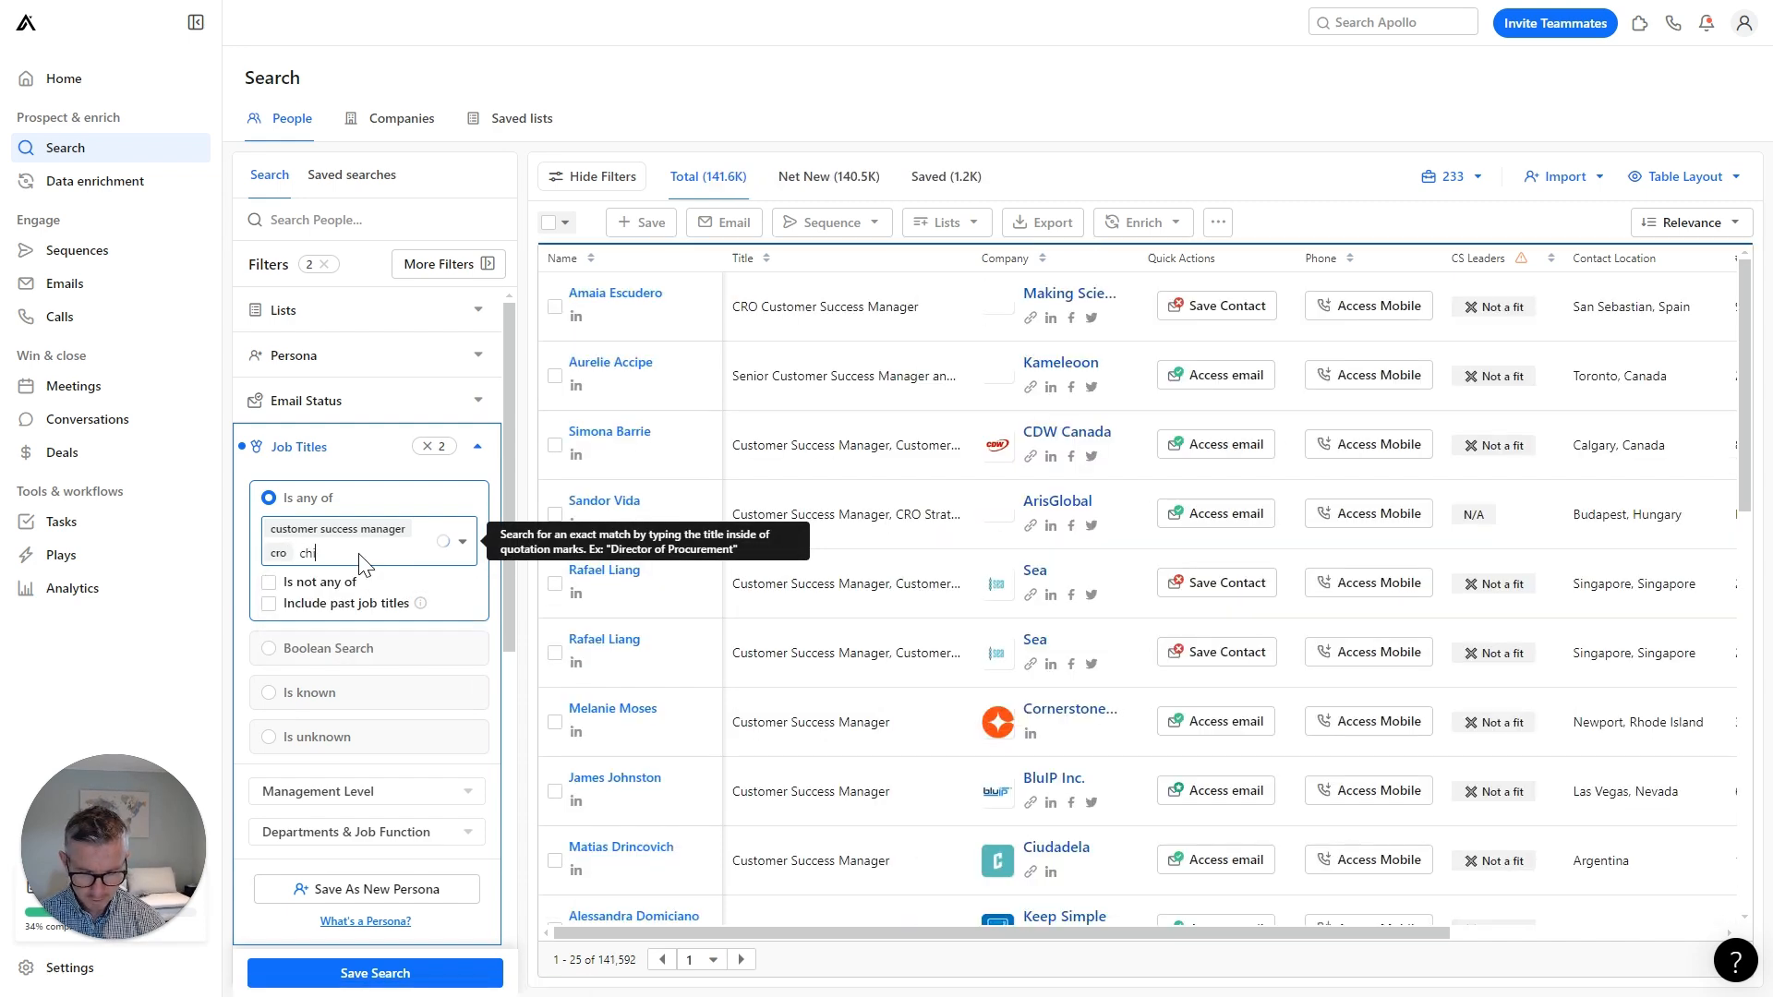
text(ief rev)
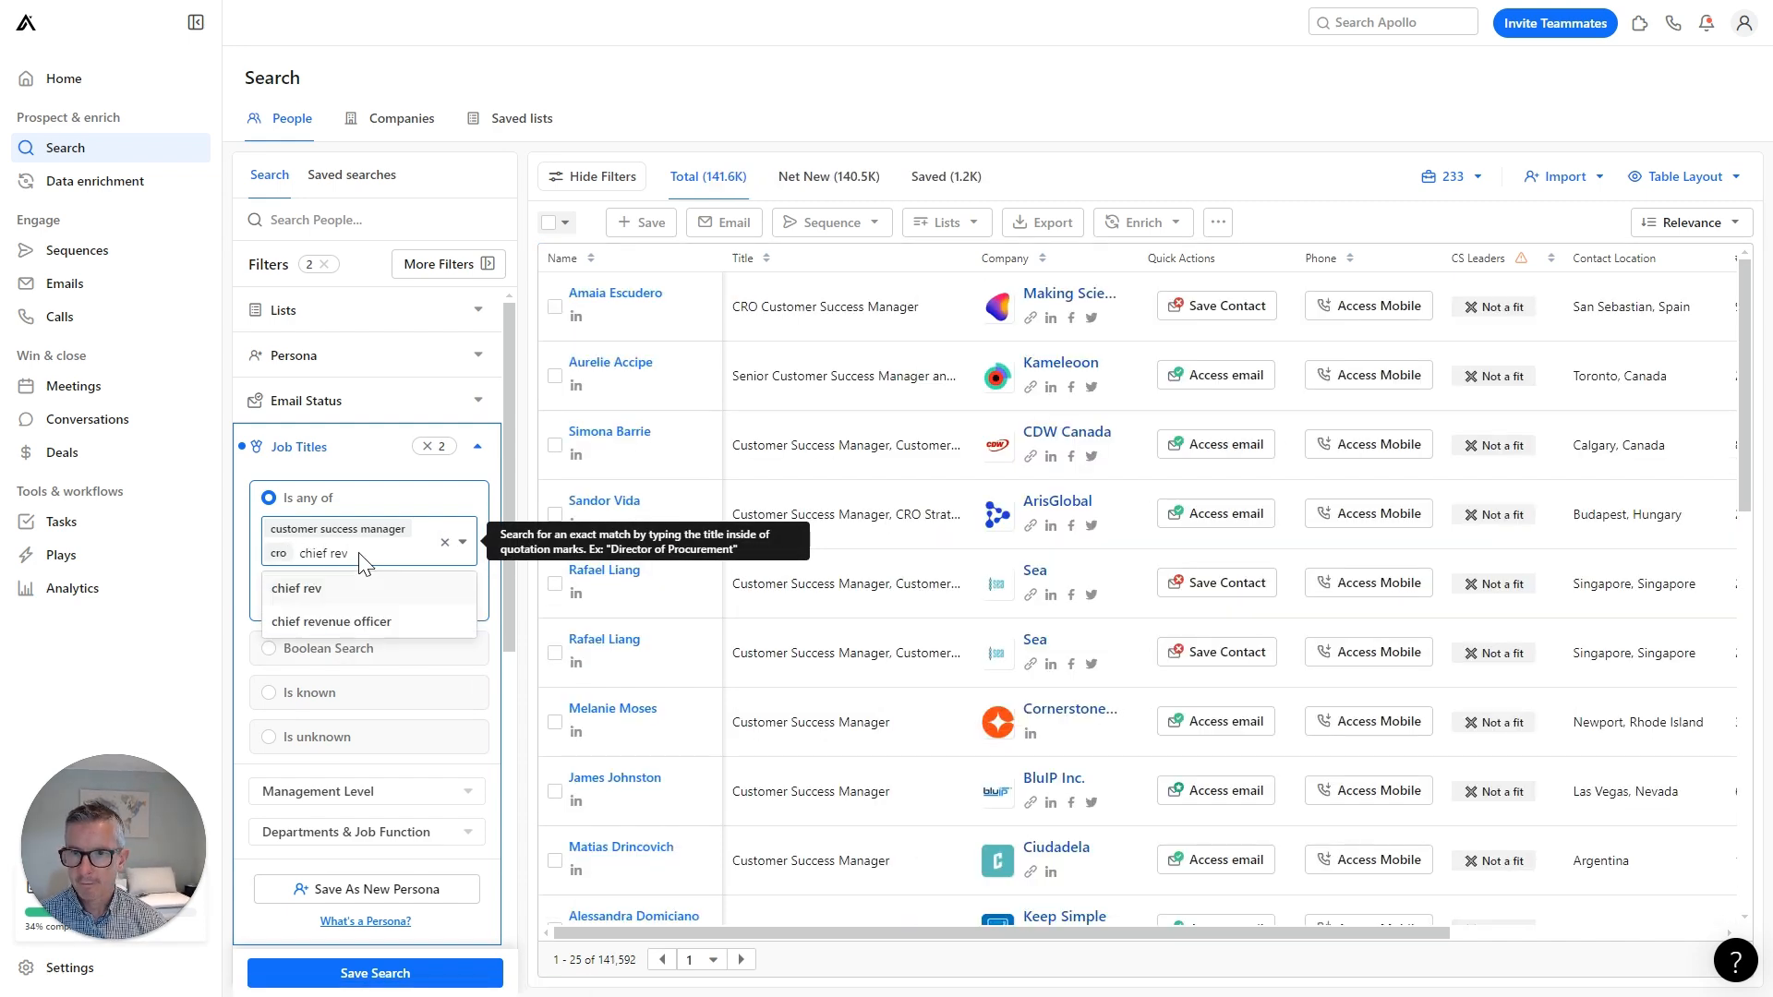
click(366, 622)
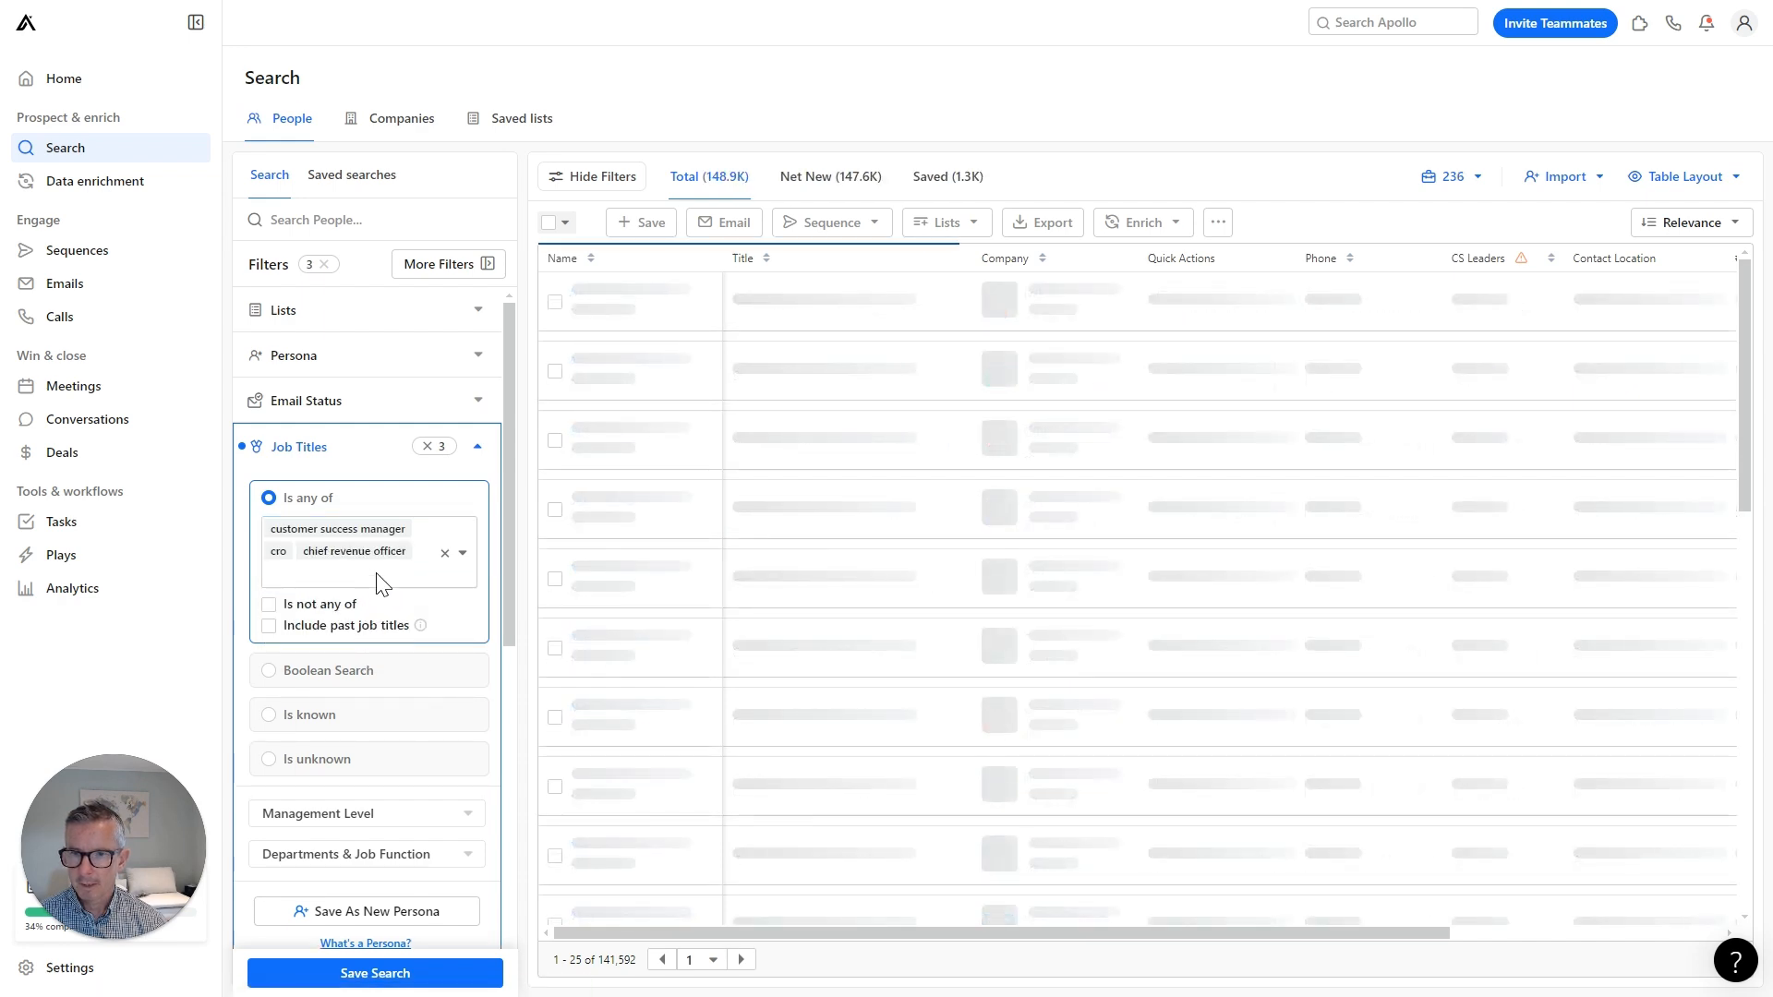
click(383, 583)
text(chief custom)
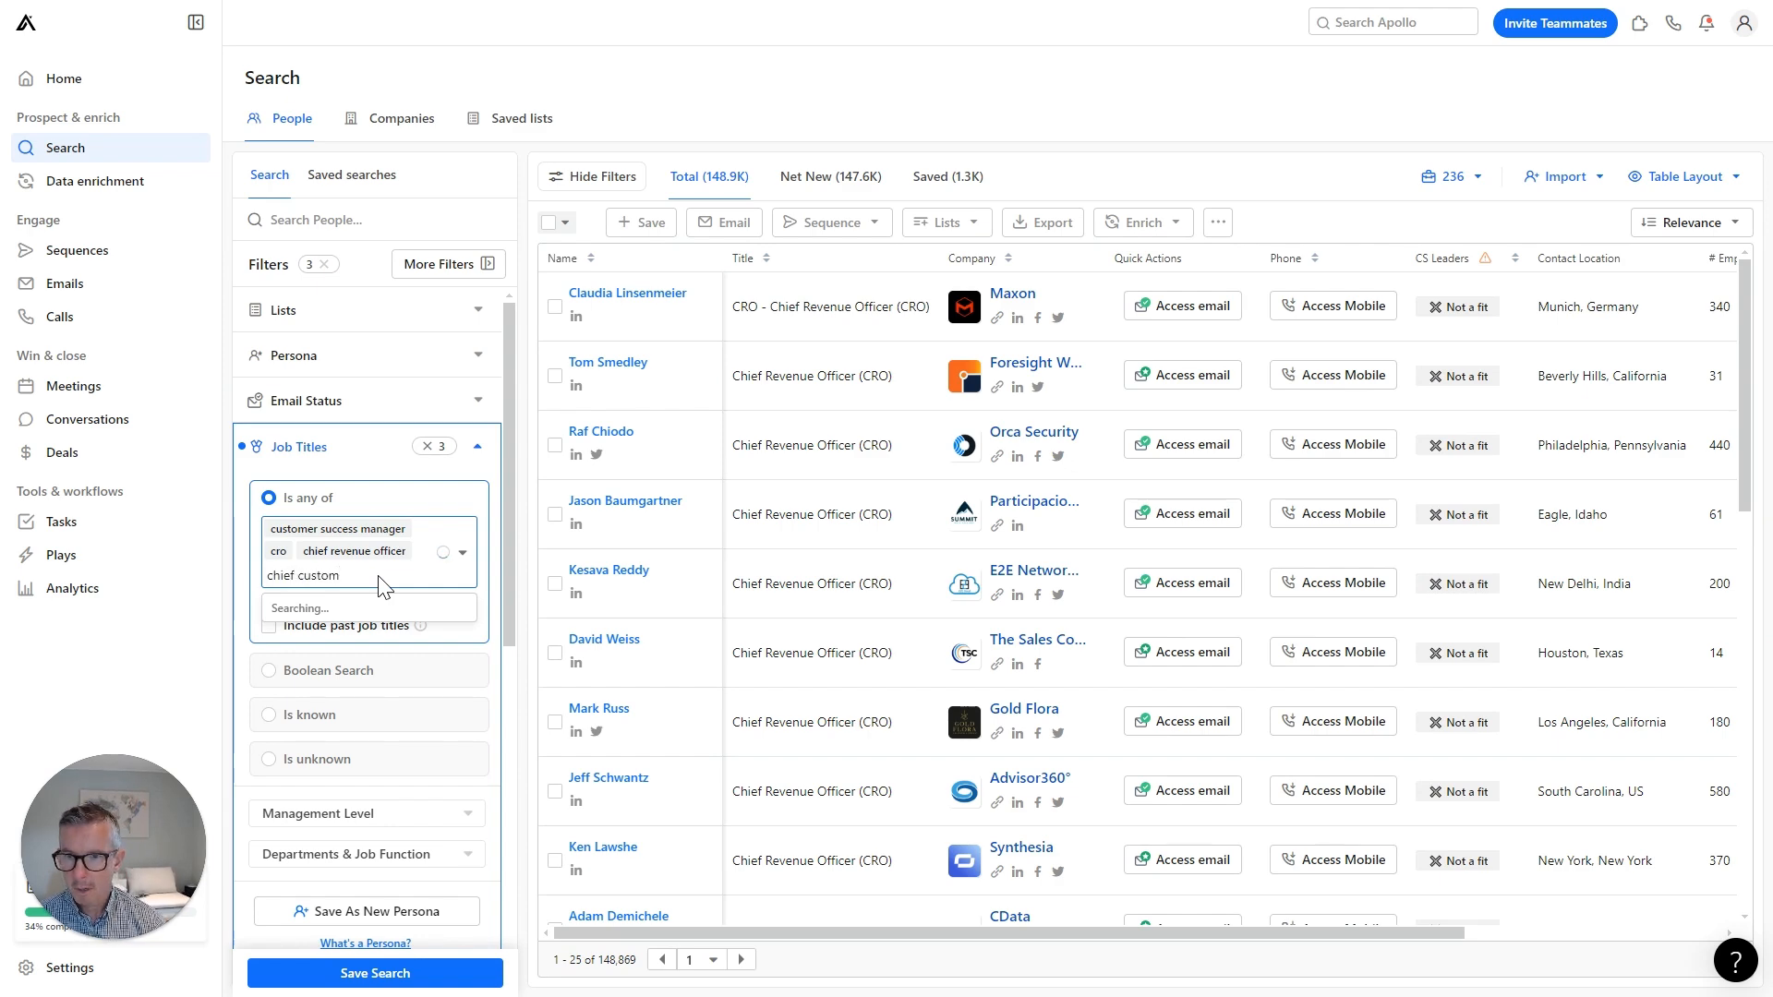
click(379, 648)
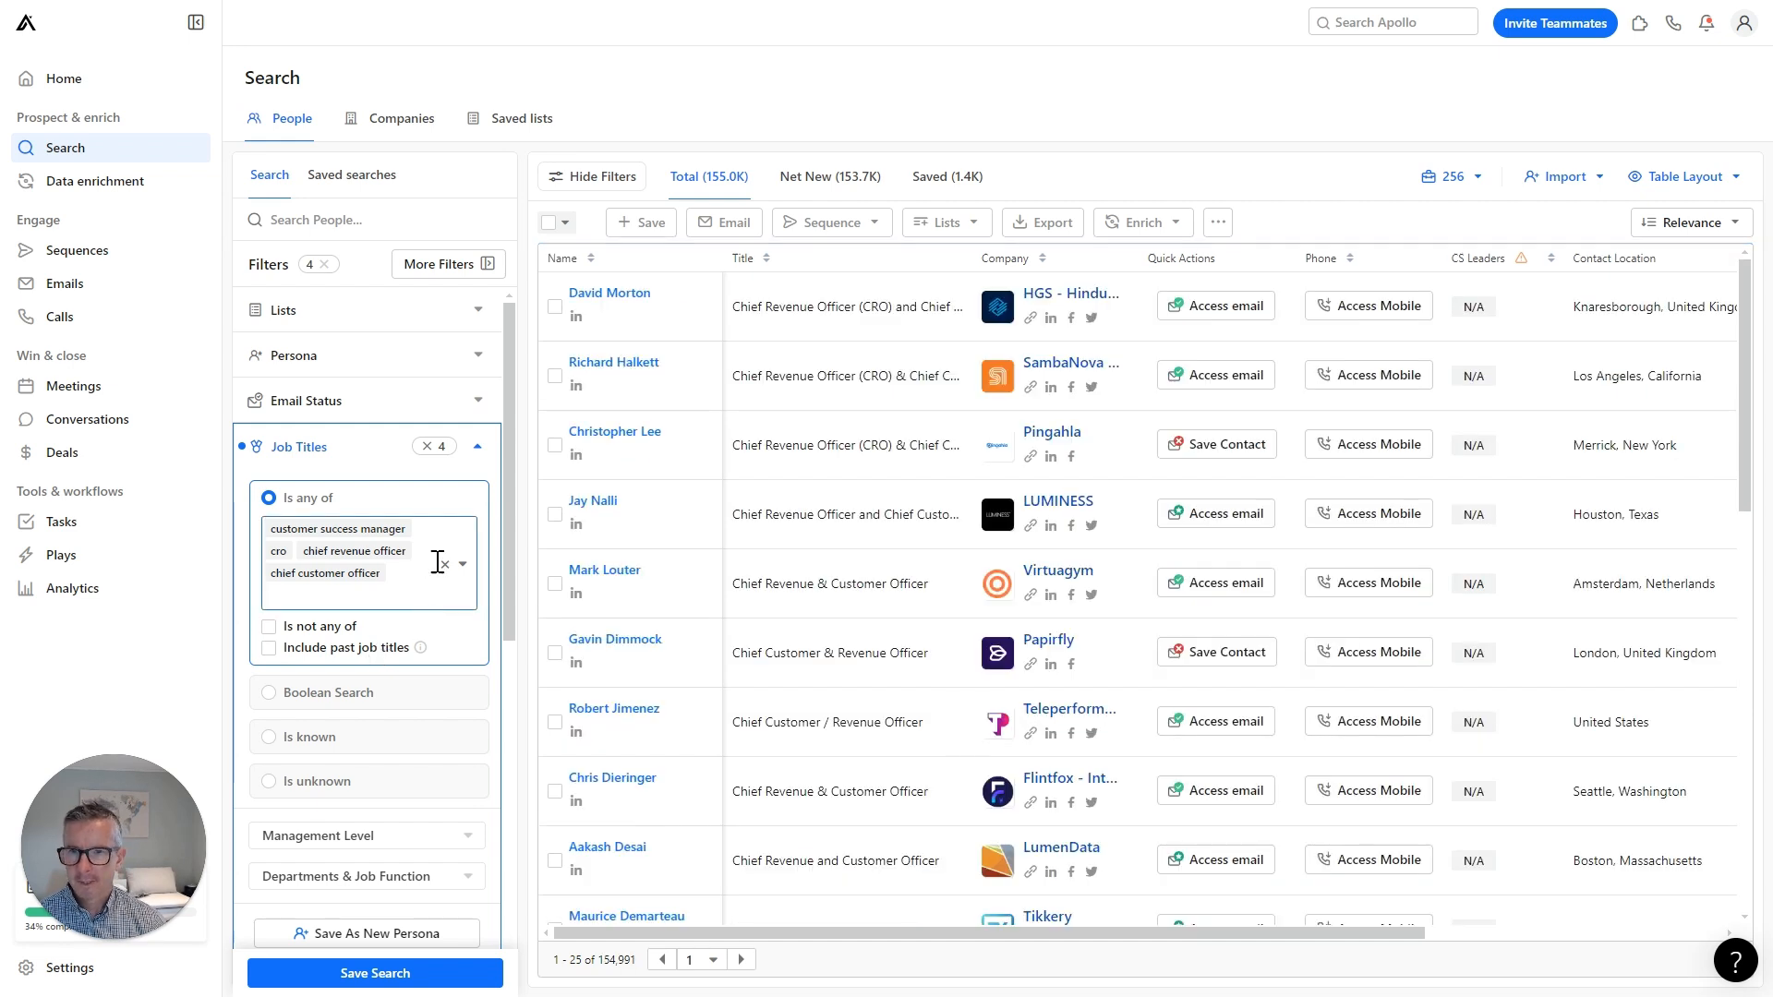
click(477, 446)
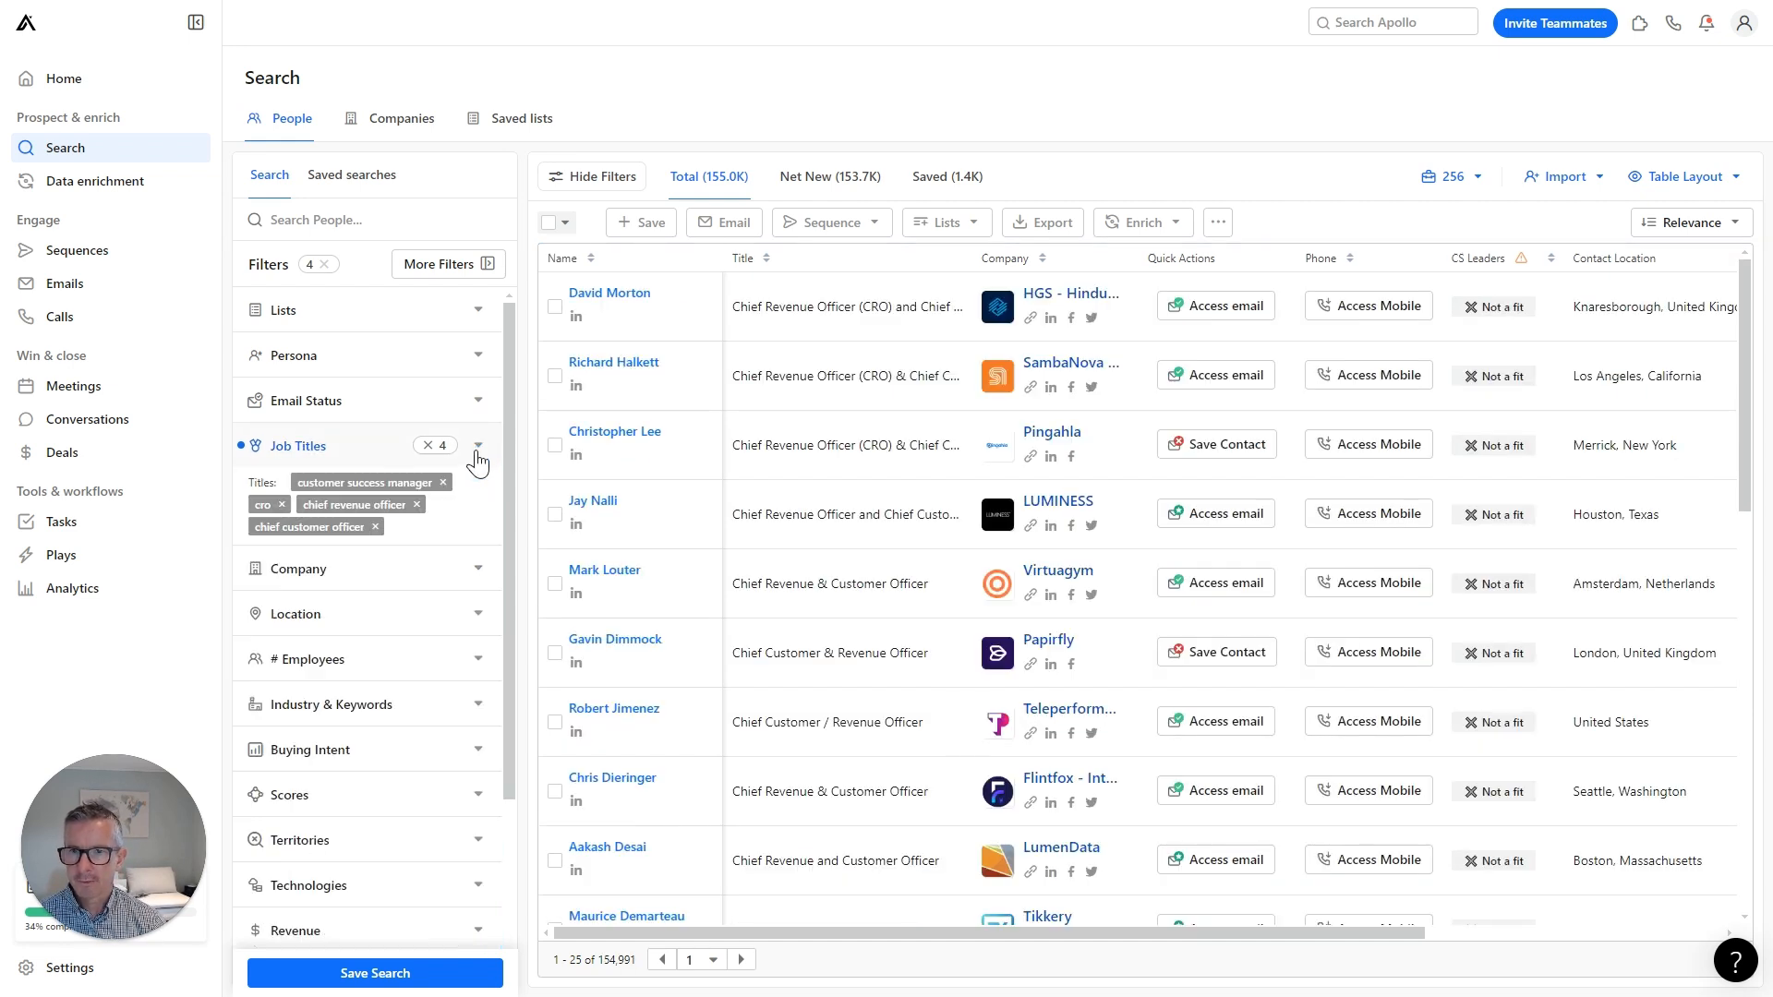
Limit company headcount to 11-20, 21-50 and 51-100 employees.
click(476, 659)
scroll(467, 673, down, 2)
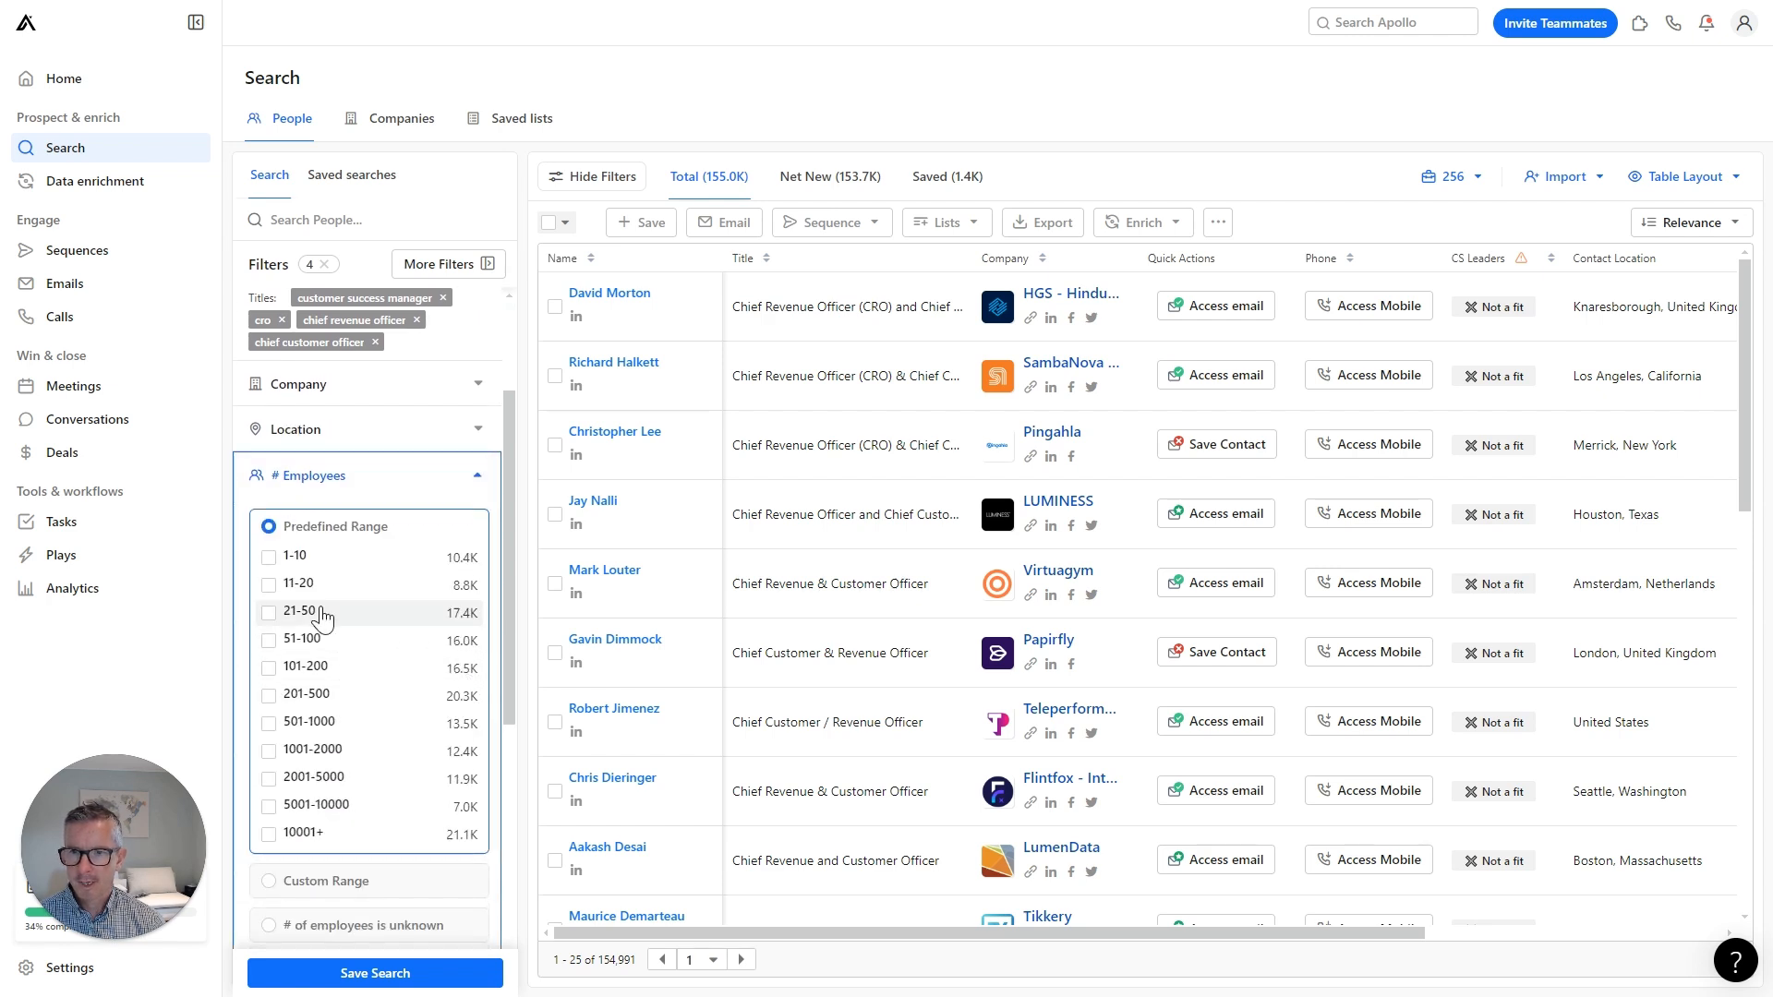
click(269, 587)
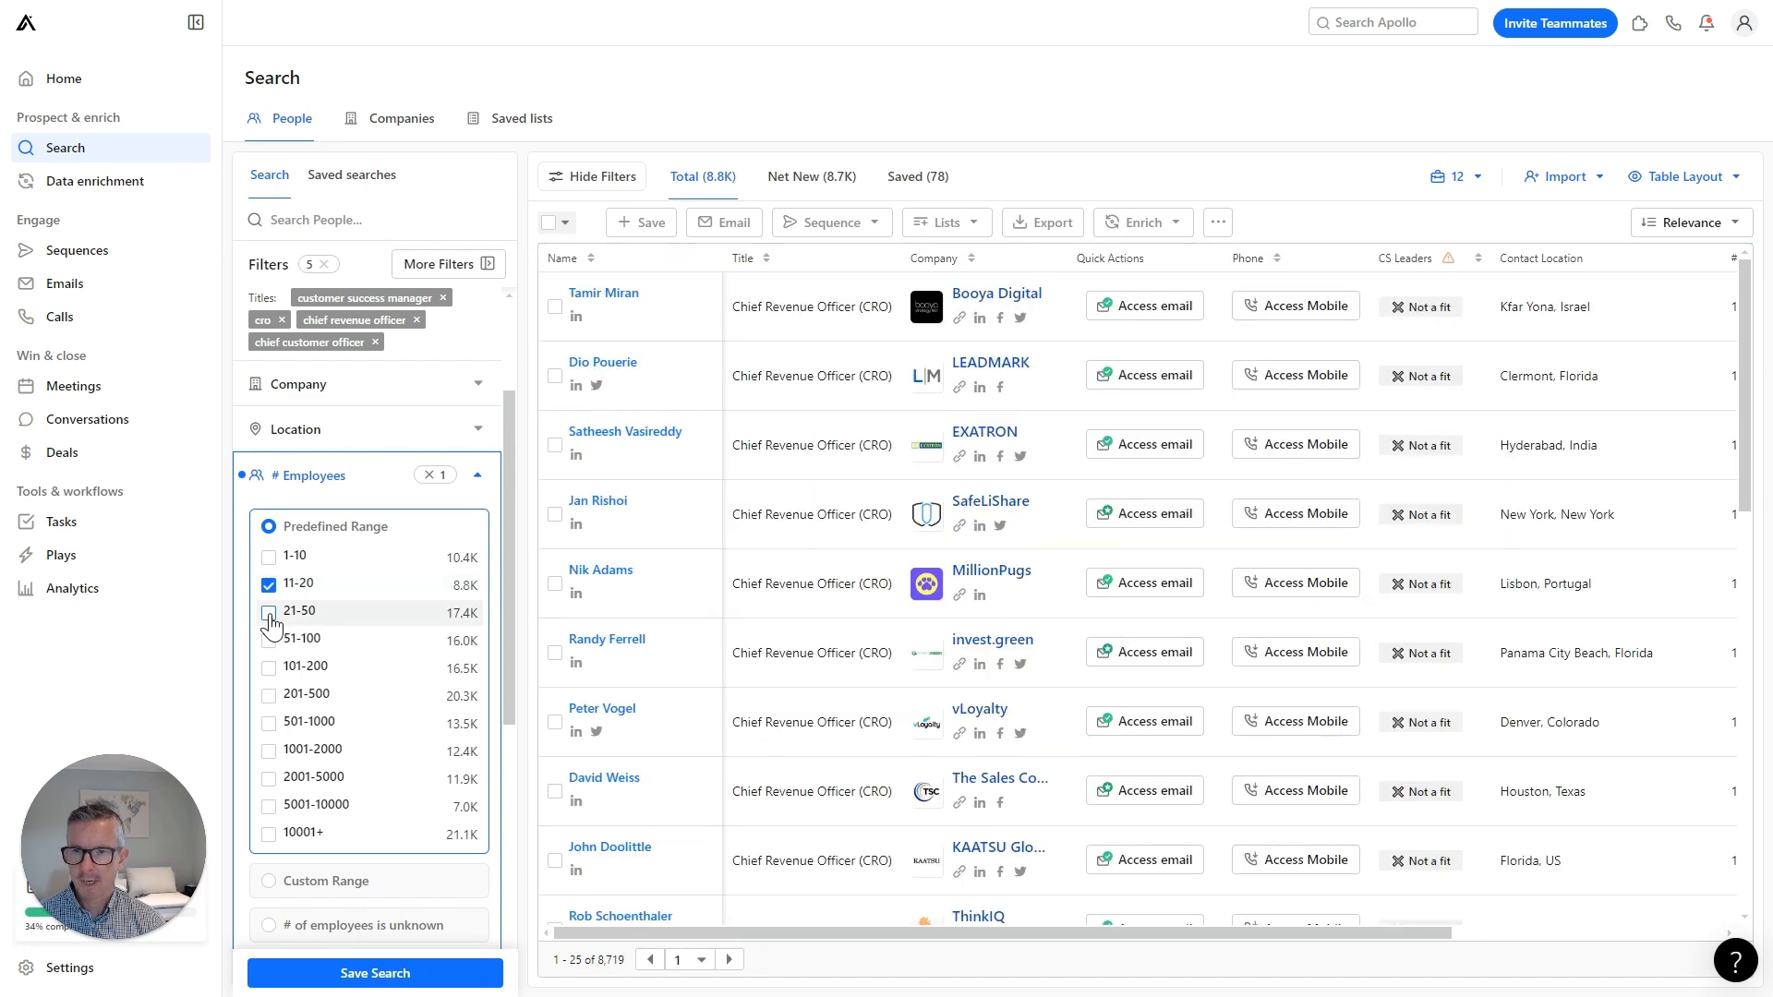
click(269, 613)
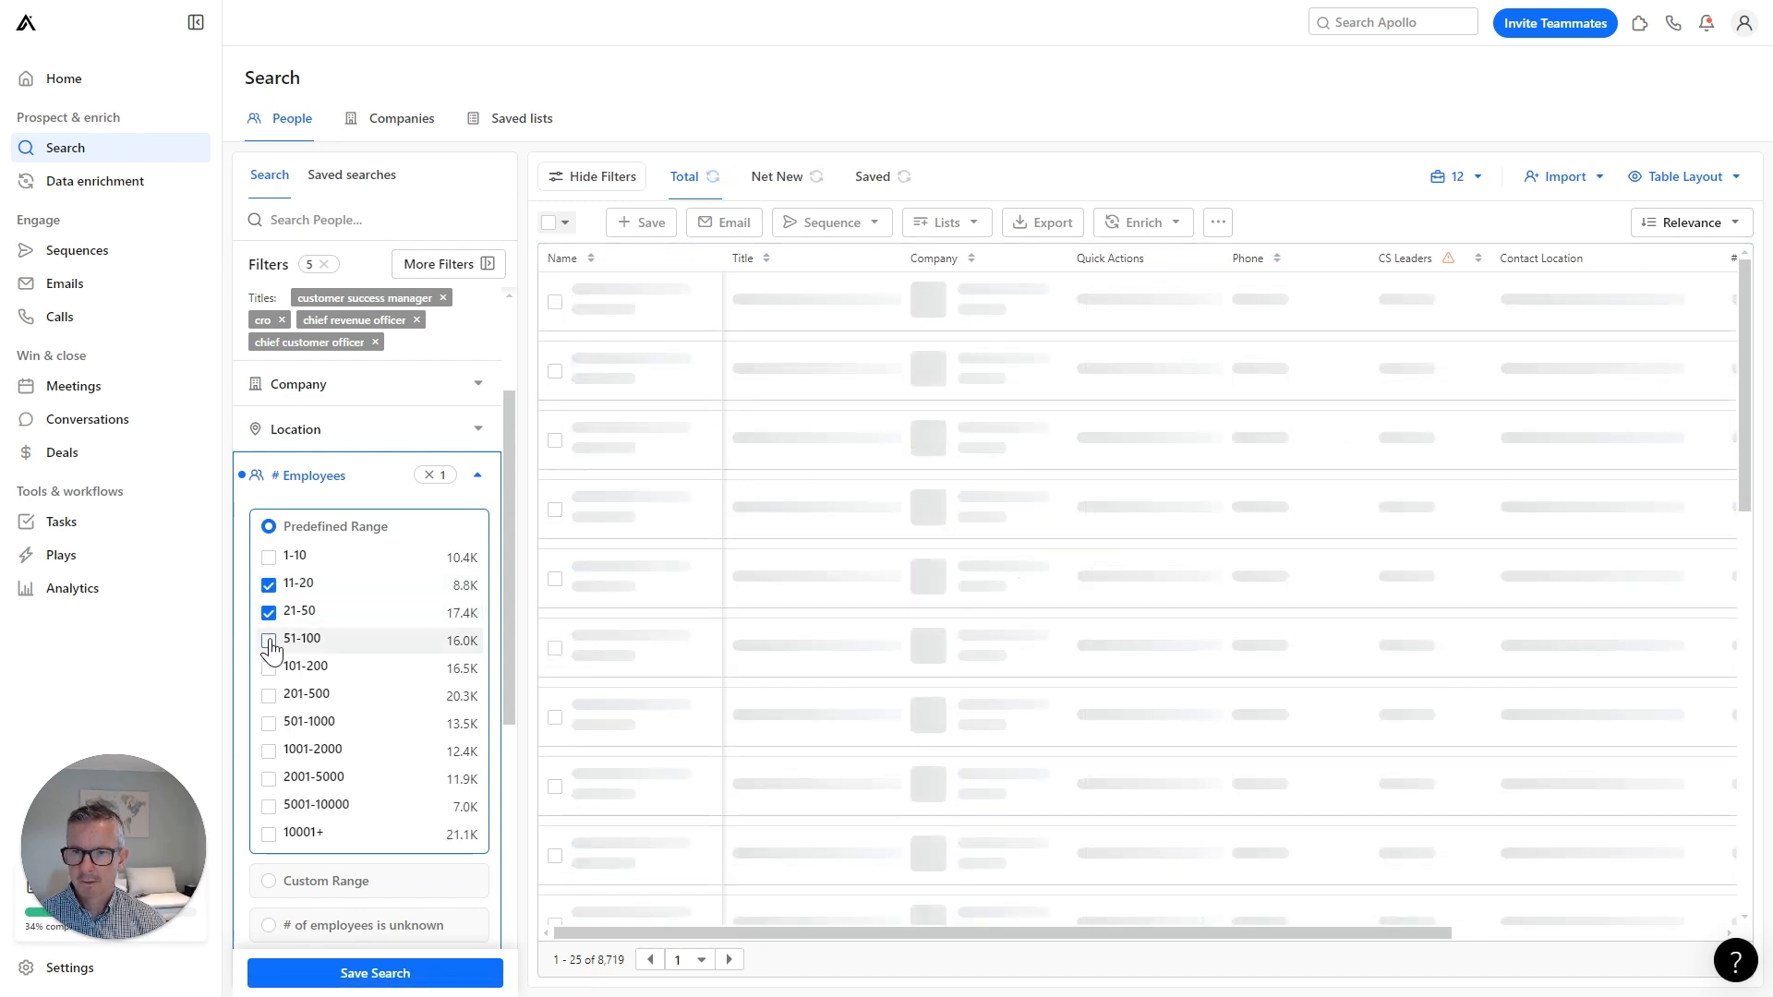
click(294, 646)
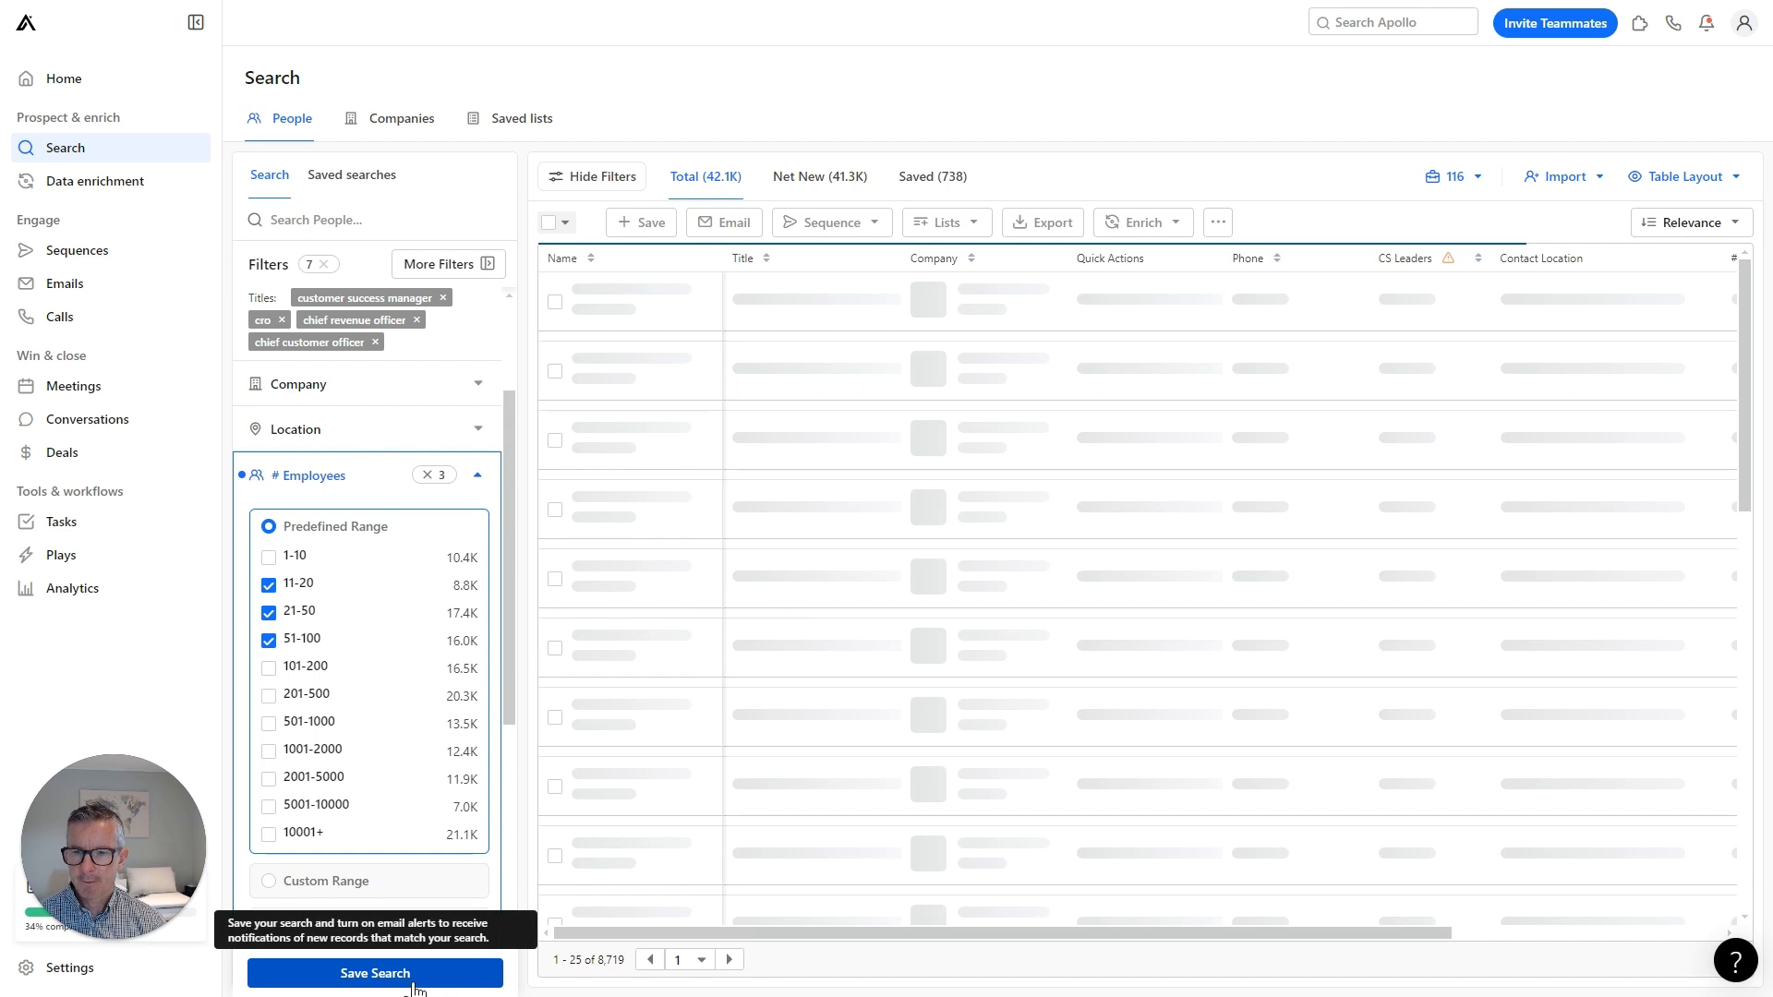
click(479, 476)
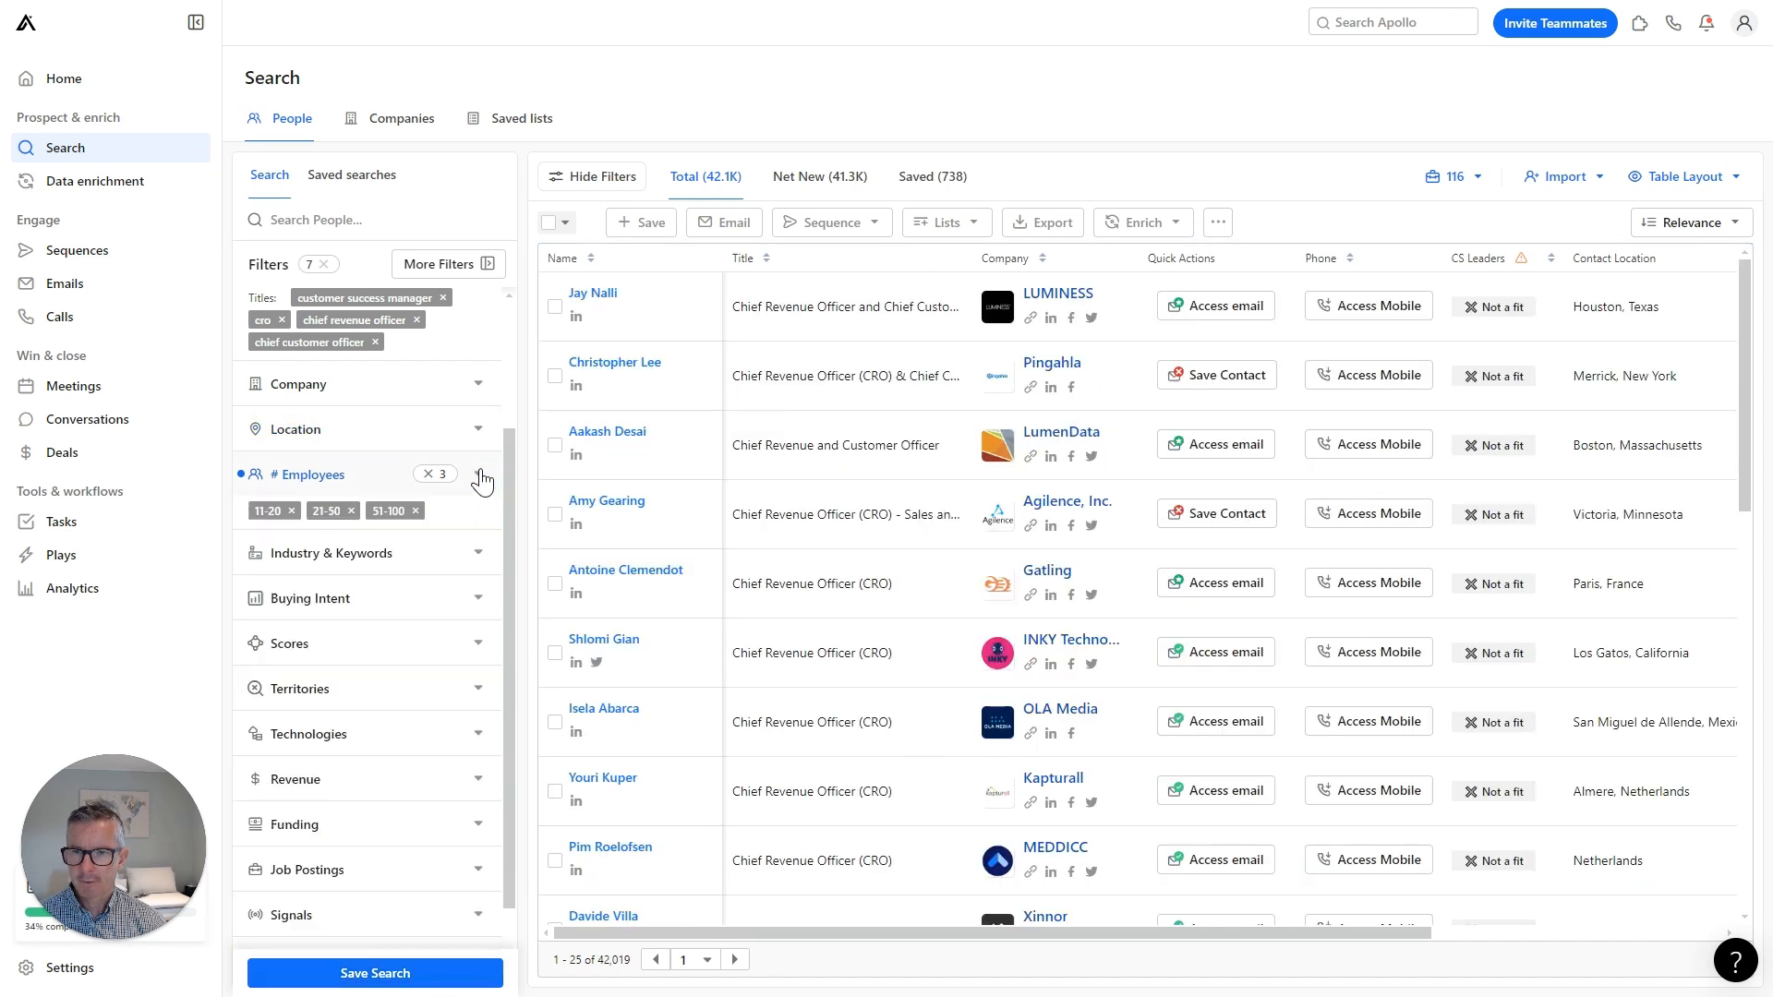
Filter the industry to internet and bring up the Save Search form.
click(462, 559)
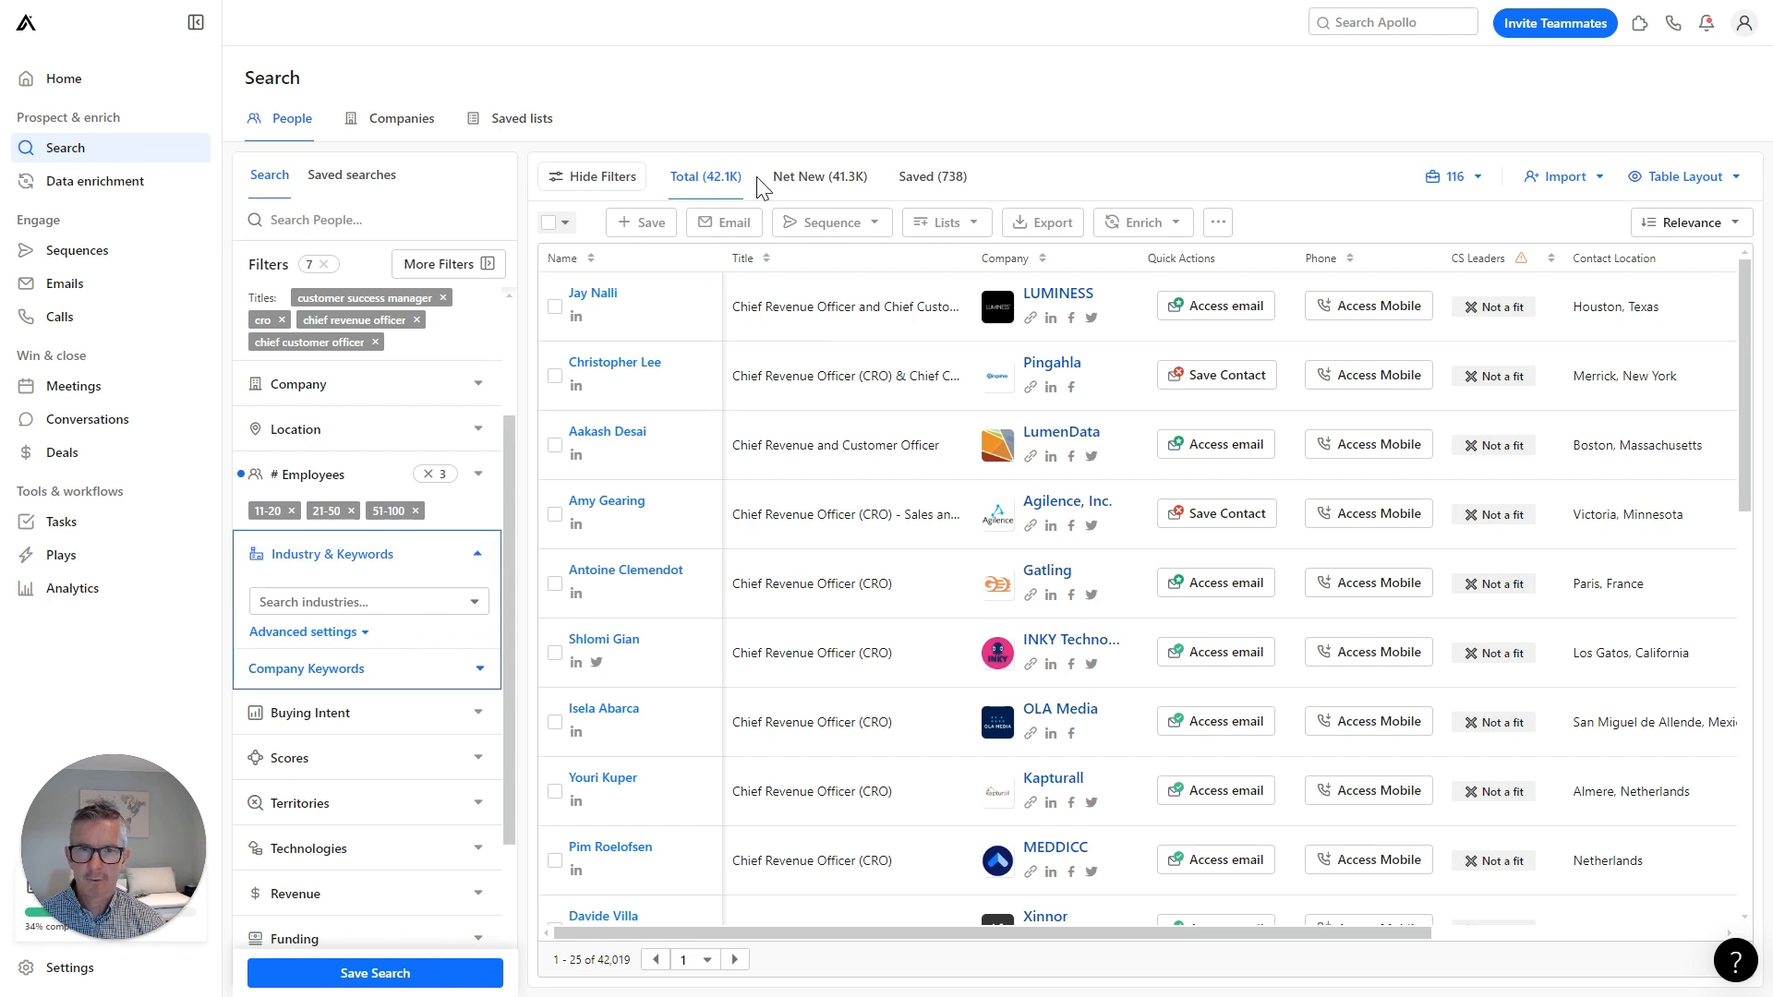
click(409, 602)
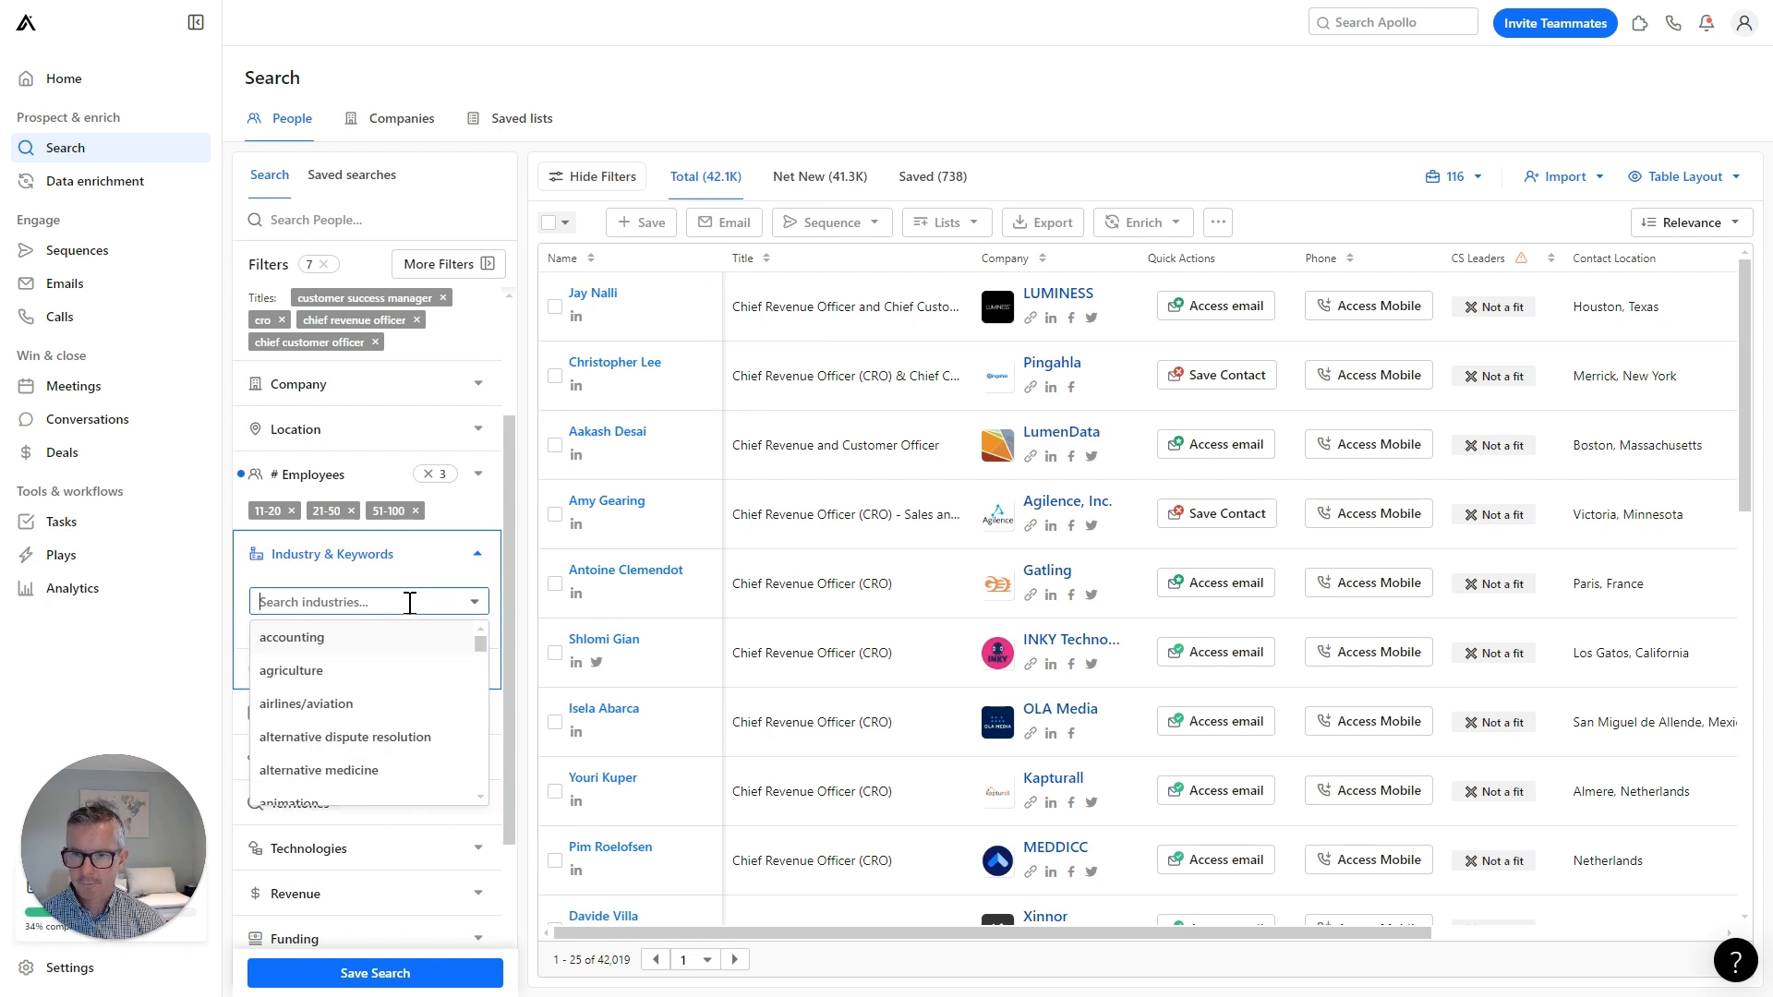
text(inter)
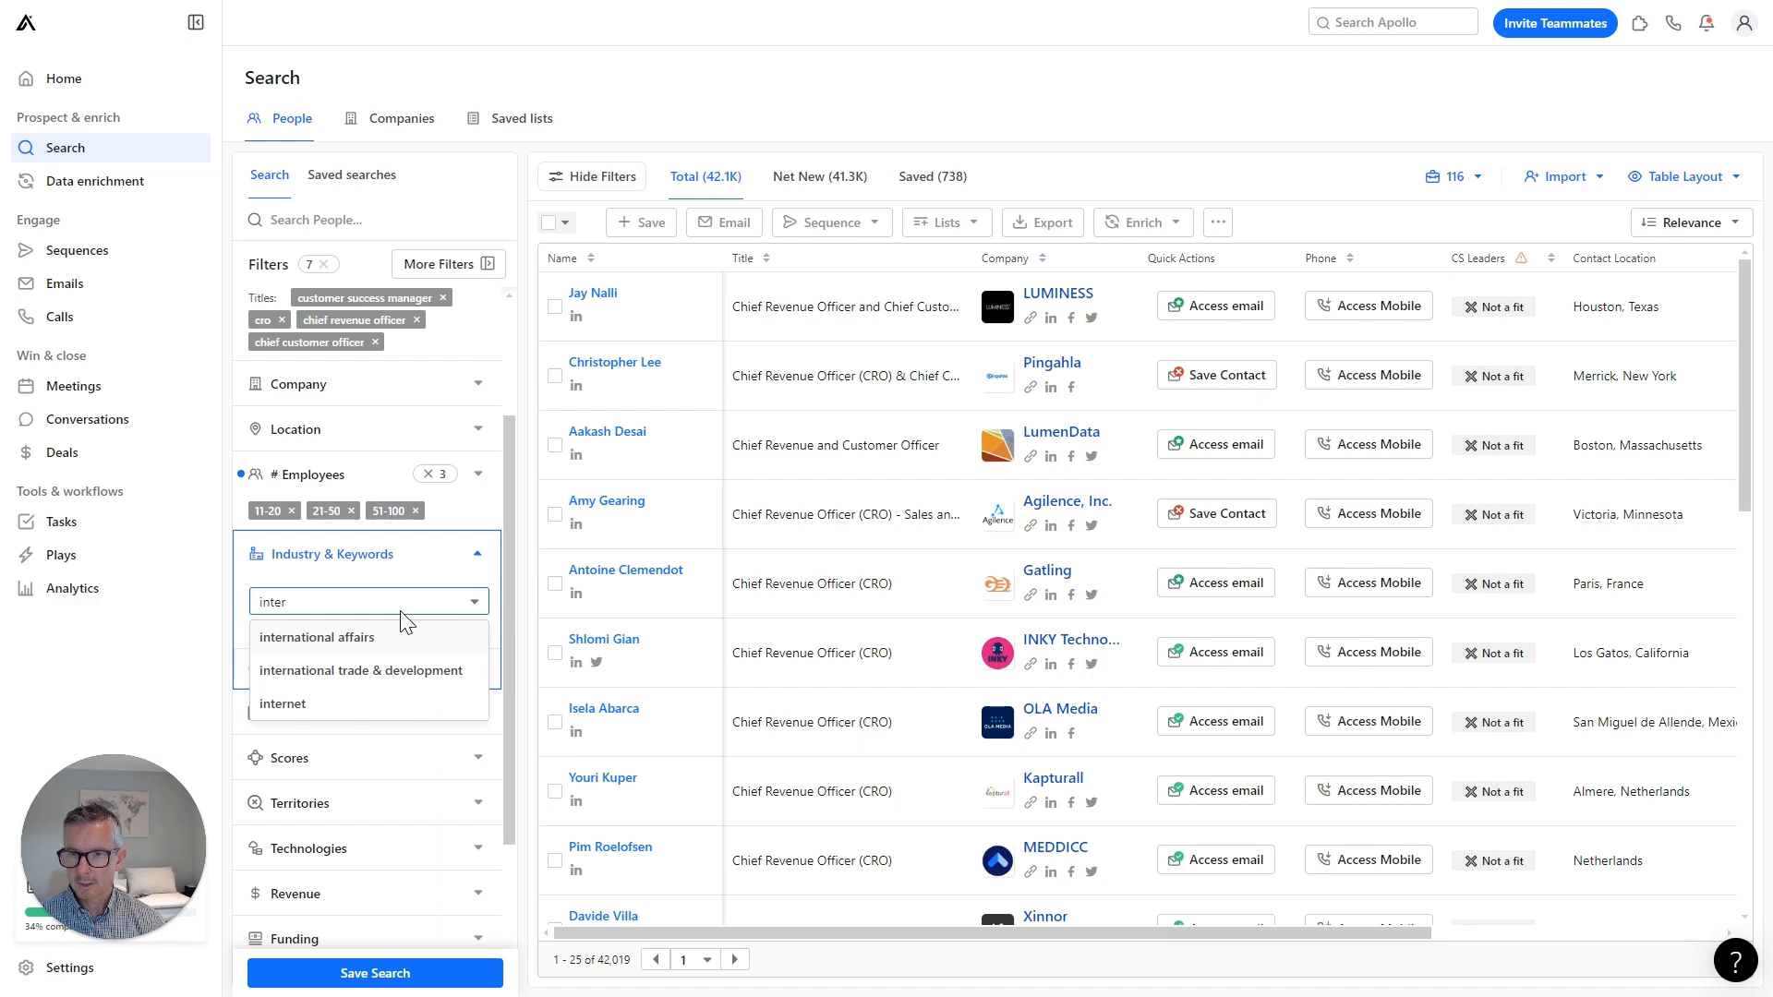
click(308, 709)
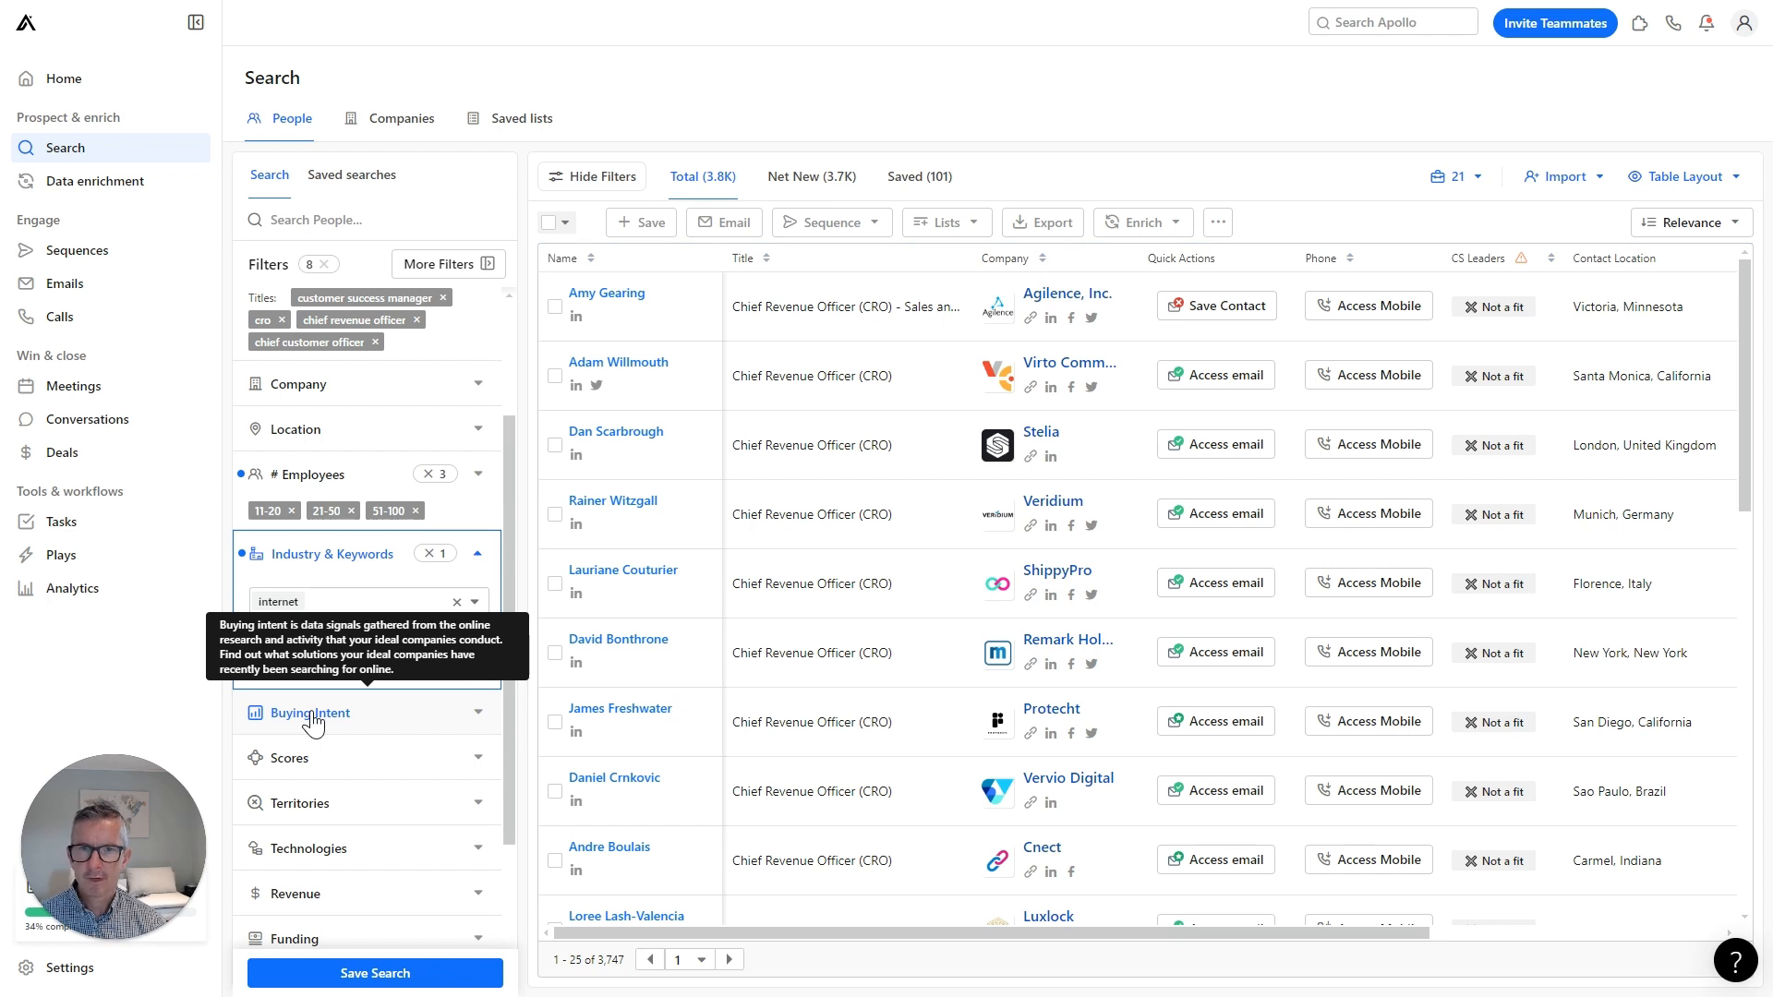
click(479, 556)
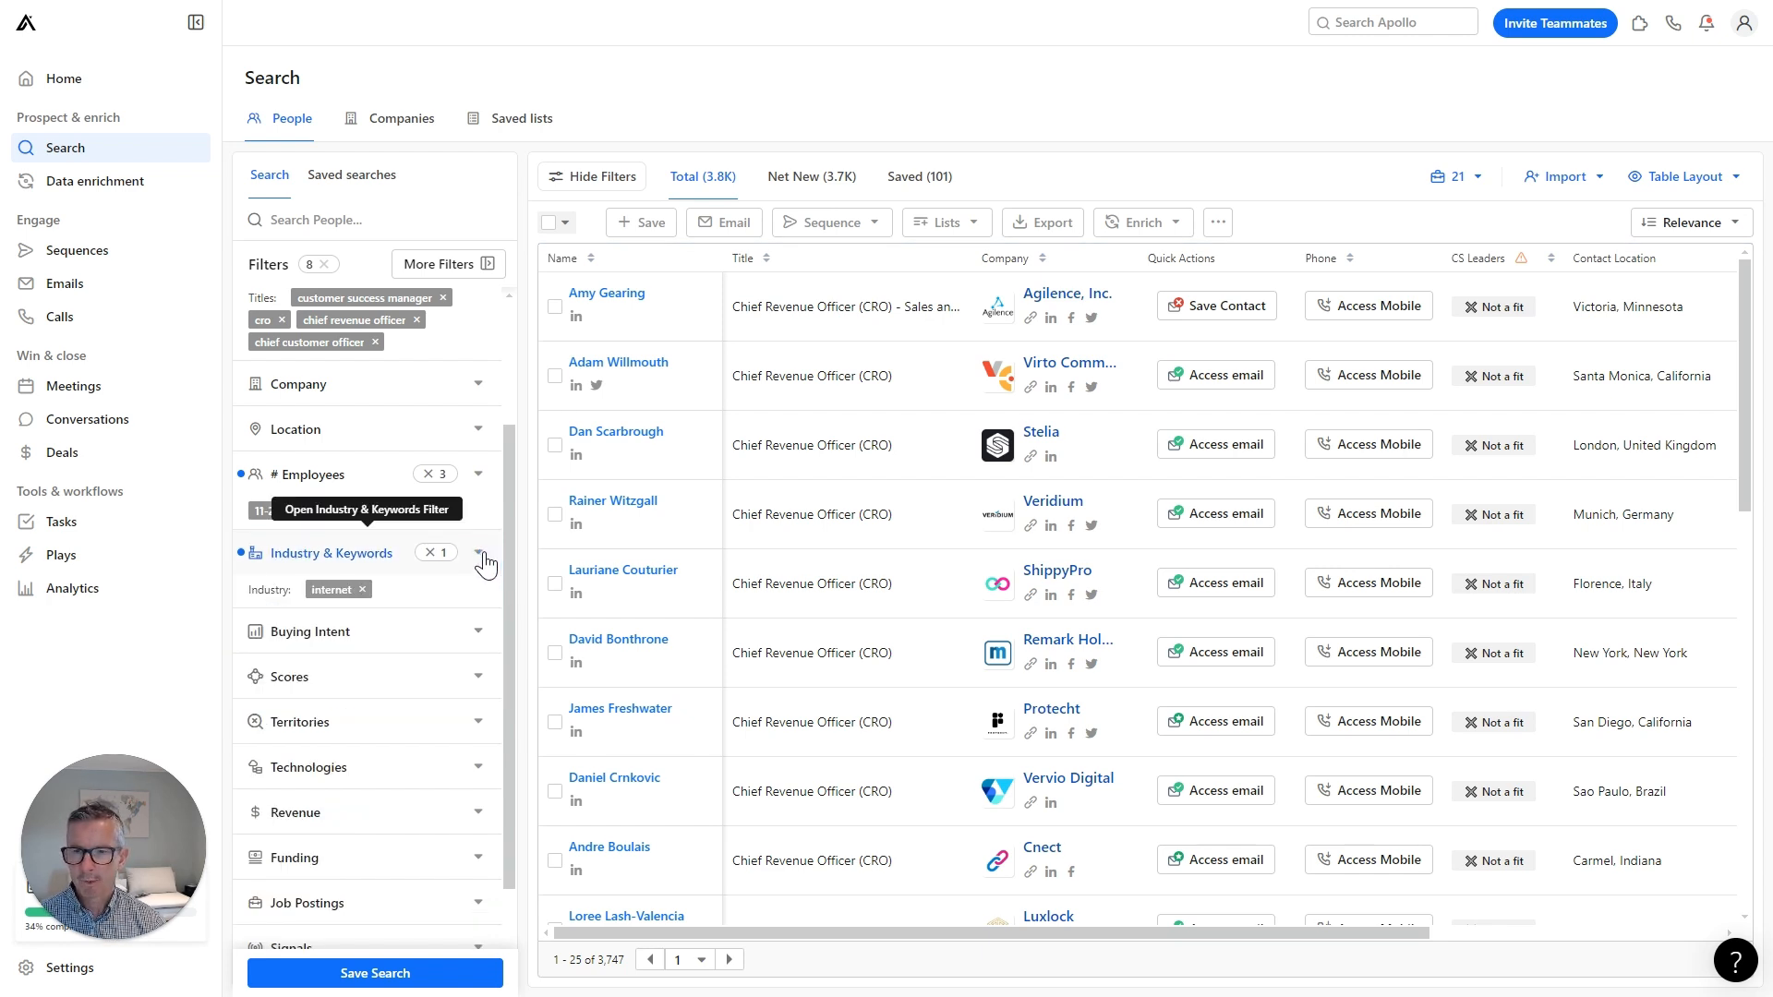
click(384, 974)
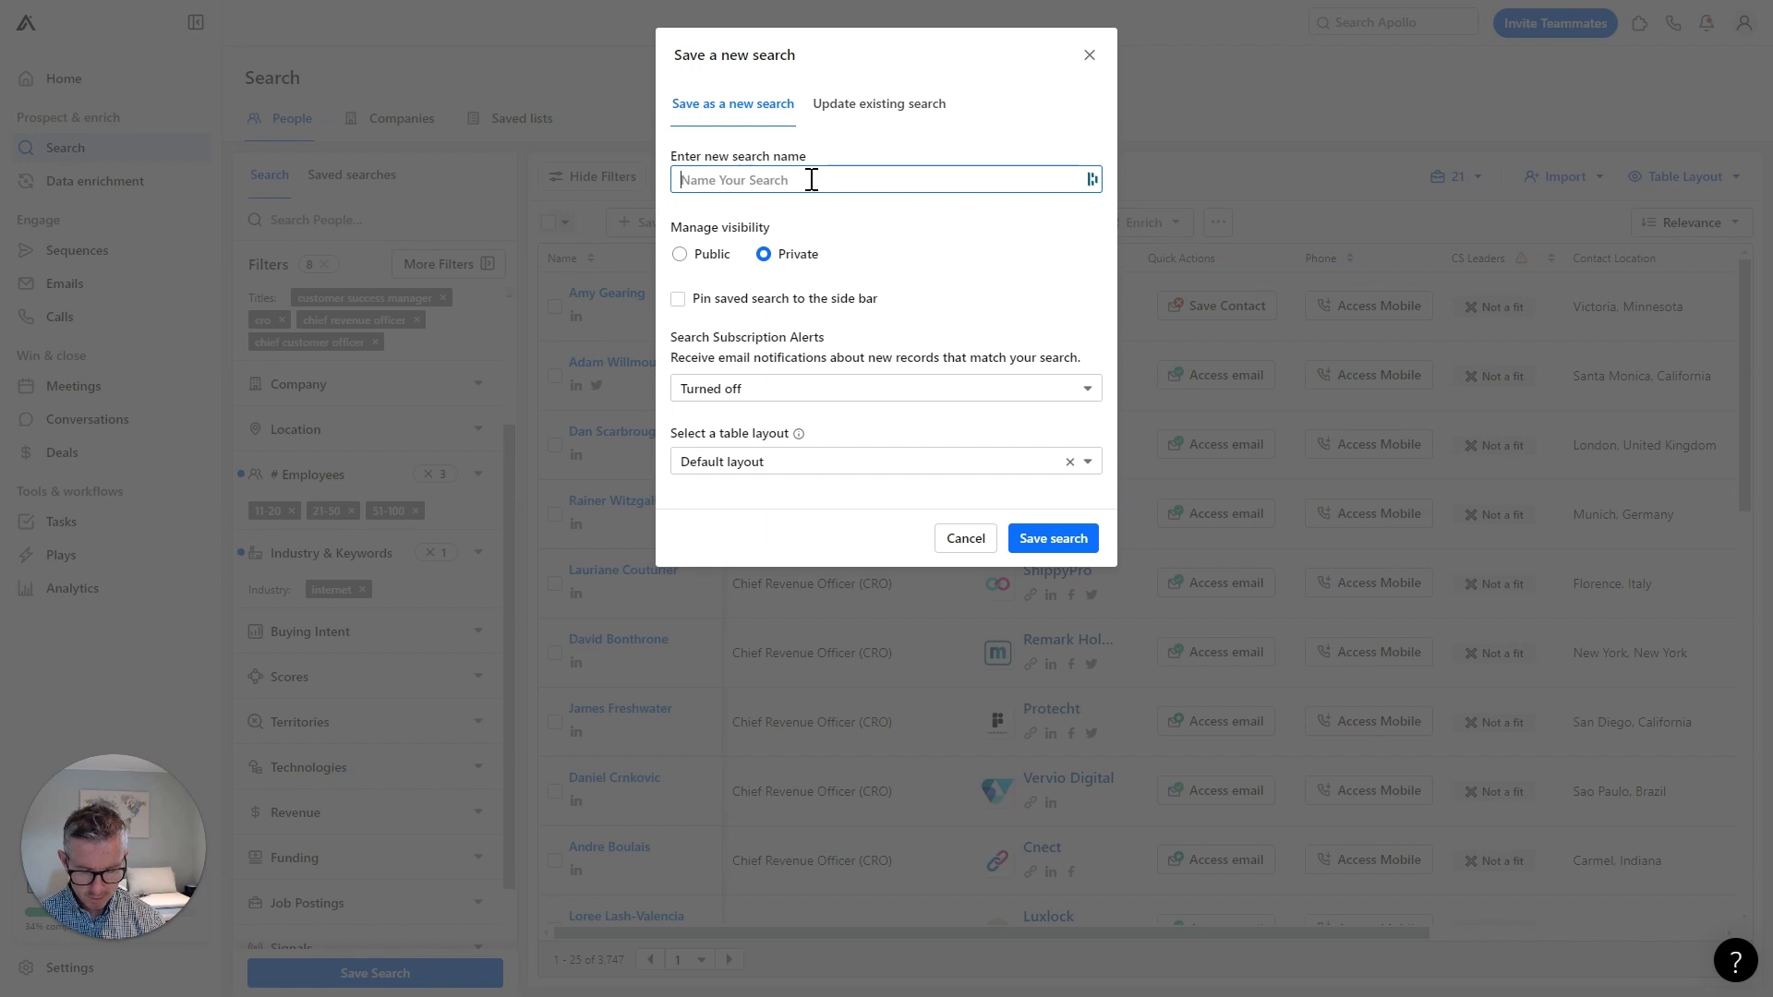
Name the search 'PLG Motion list' and save it.
text(PLG Motion list)
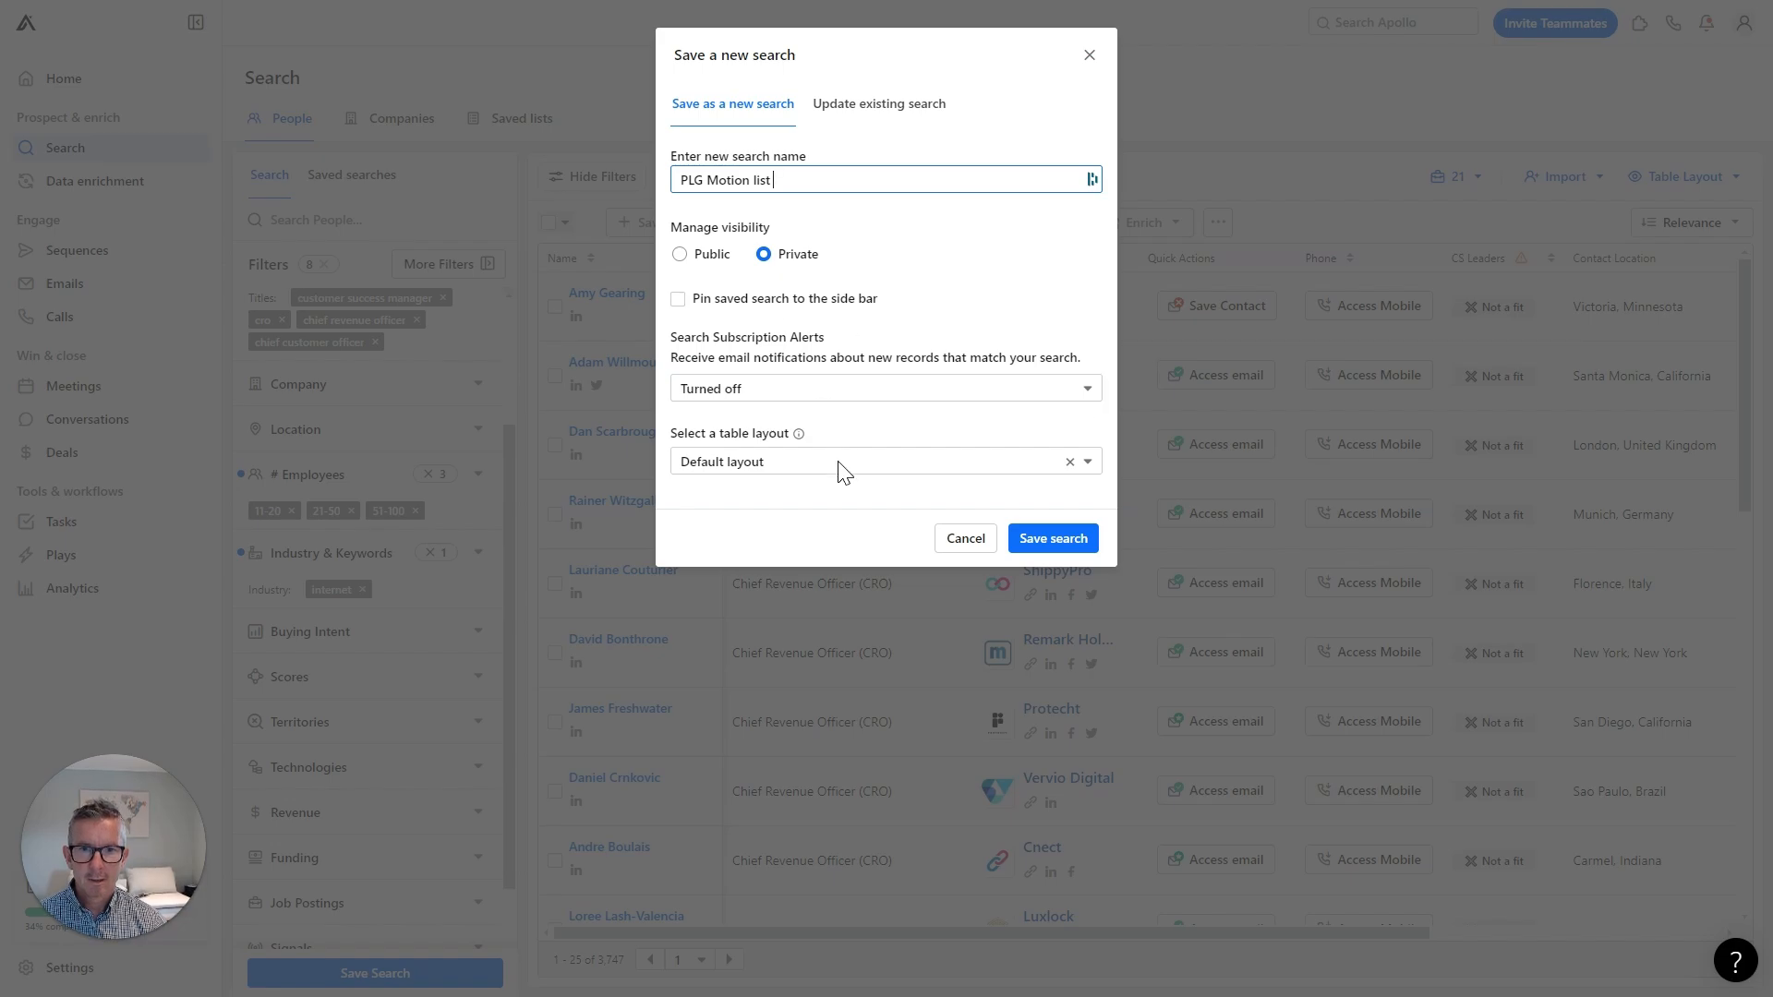
click(1083, 543)
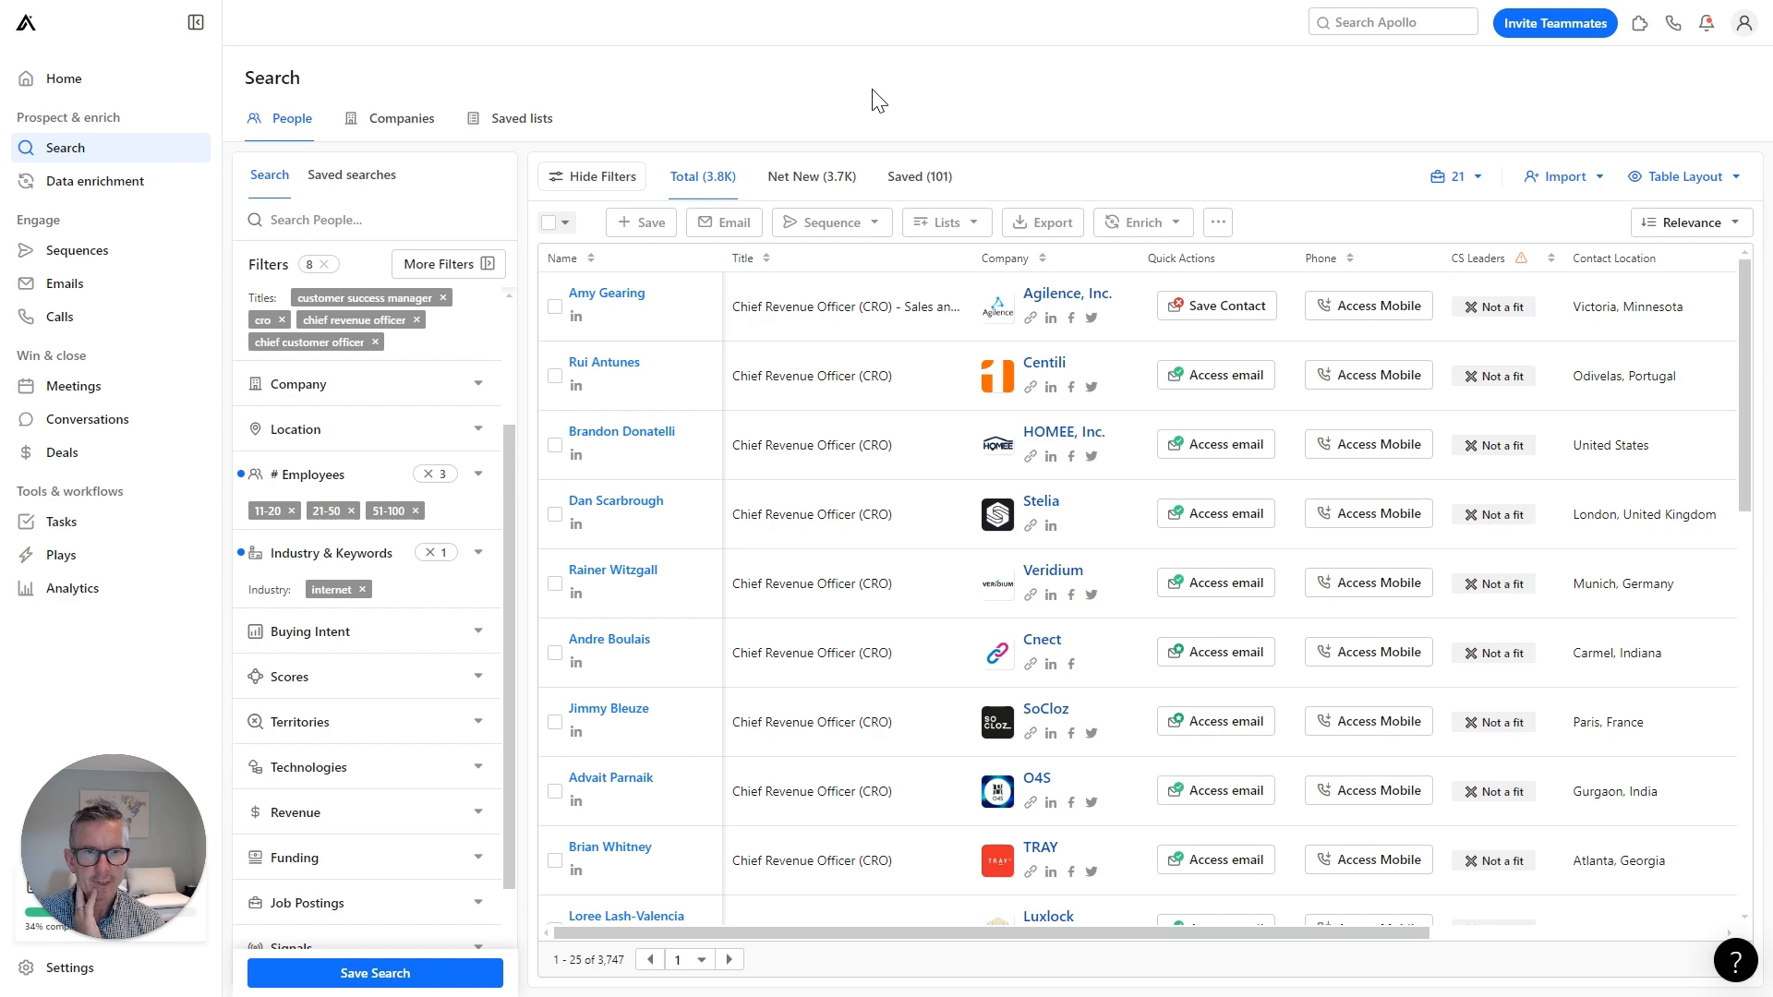
Select all 3,747 people, attempt a CSV export, and dismiss the insufficient-credits warning.
click(564, 223)
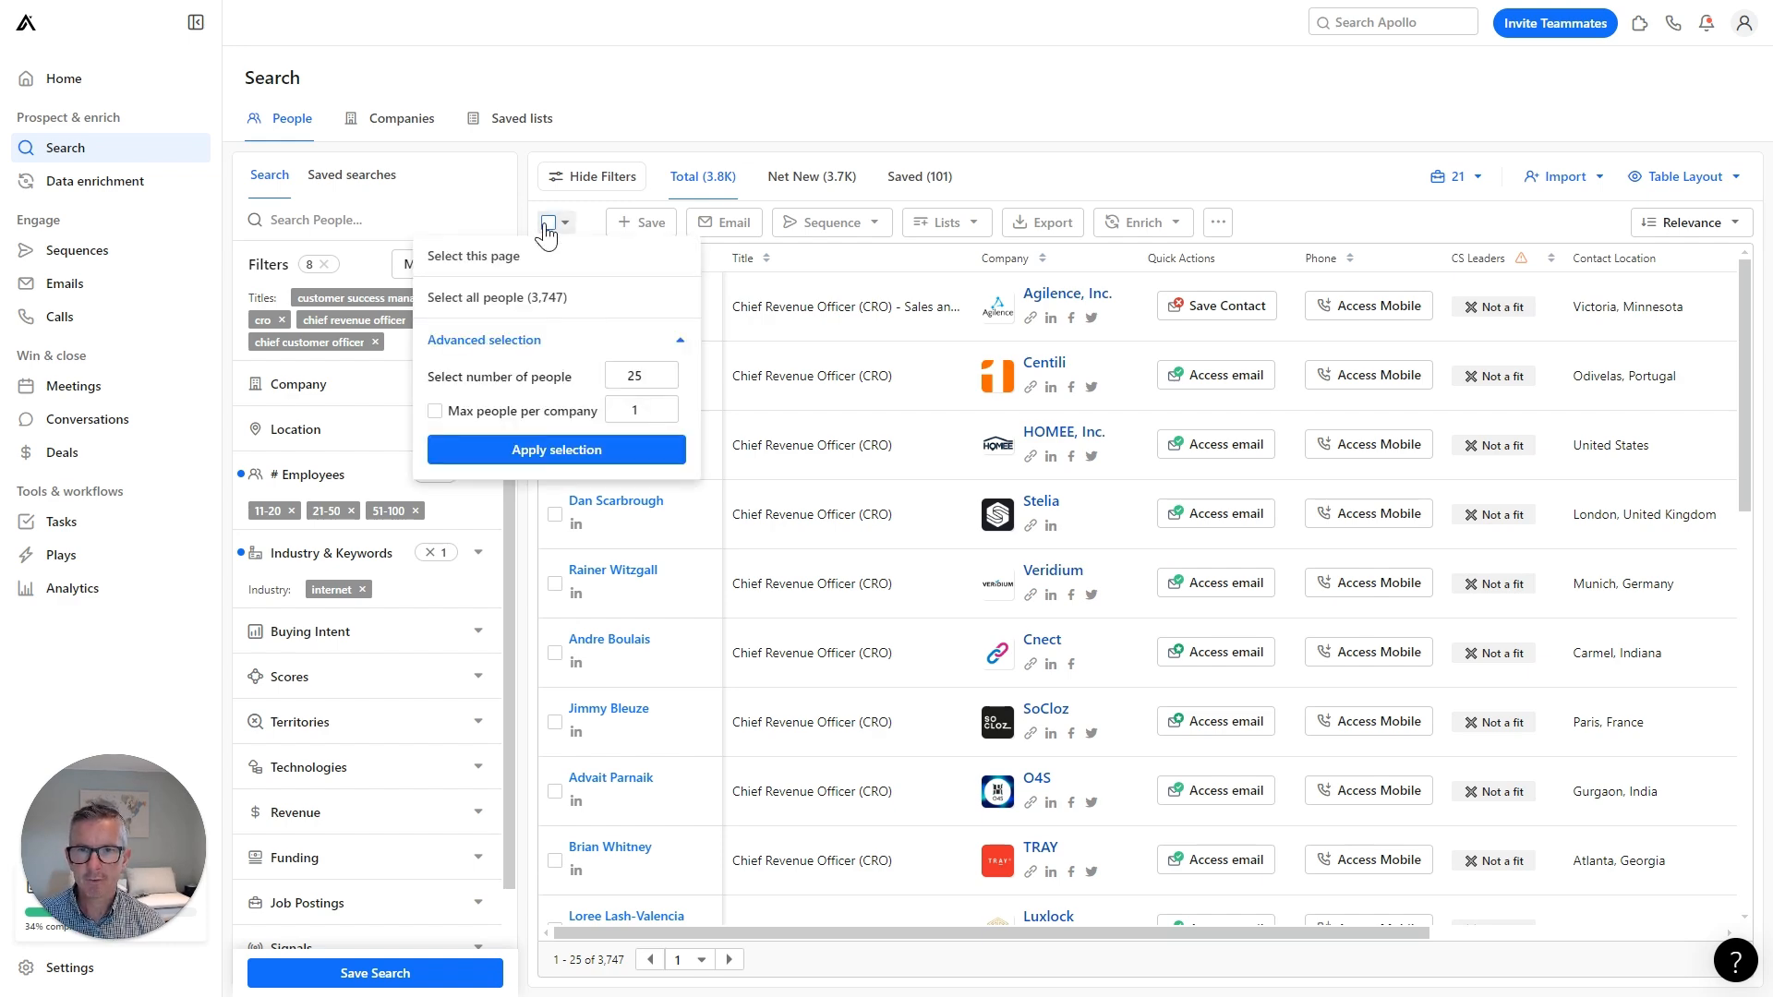
click(473, 309)
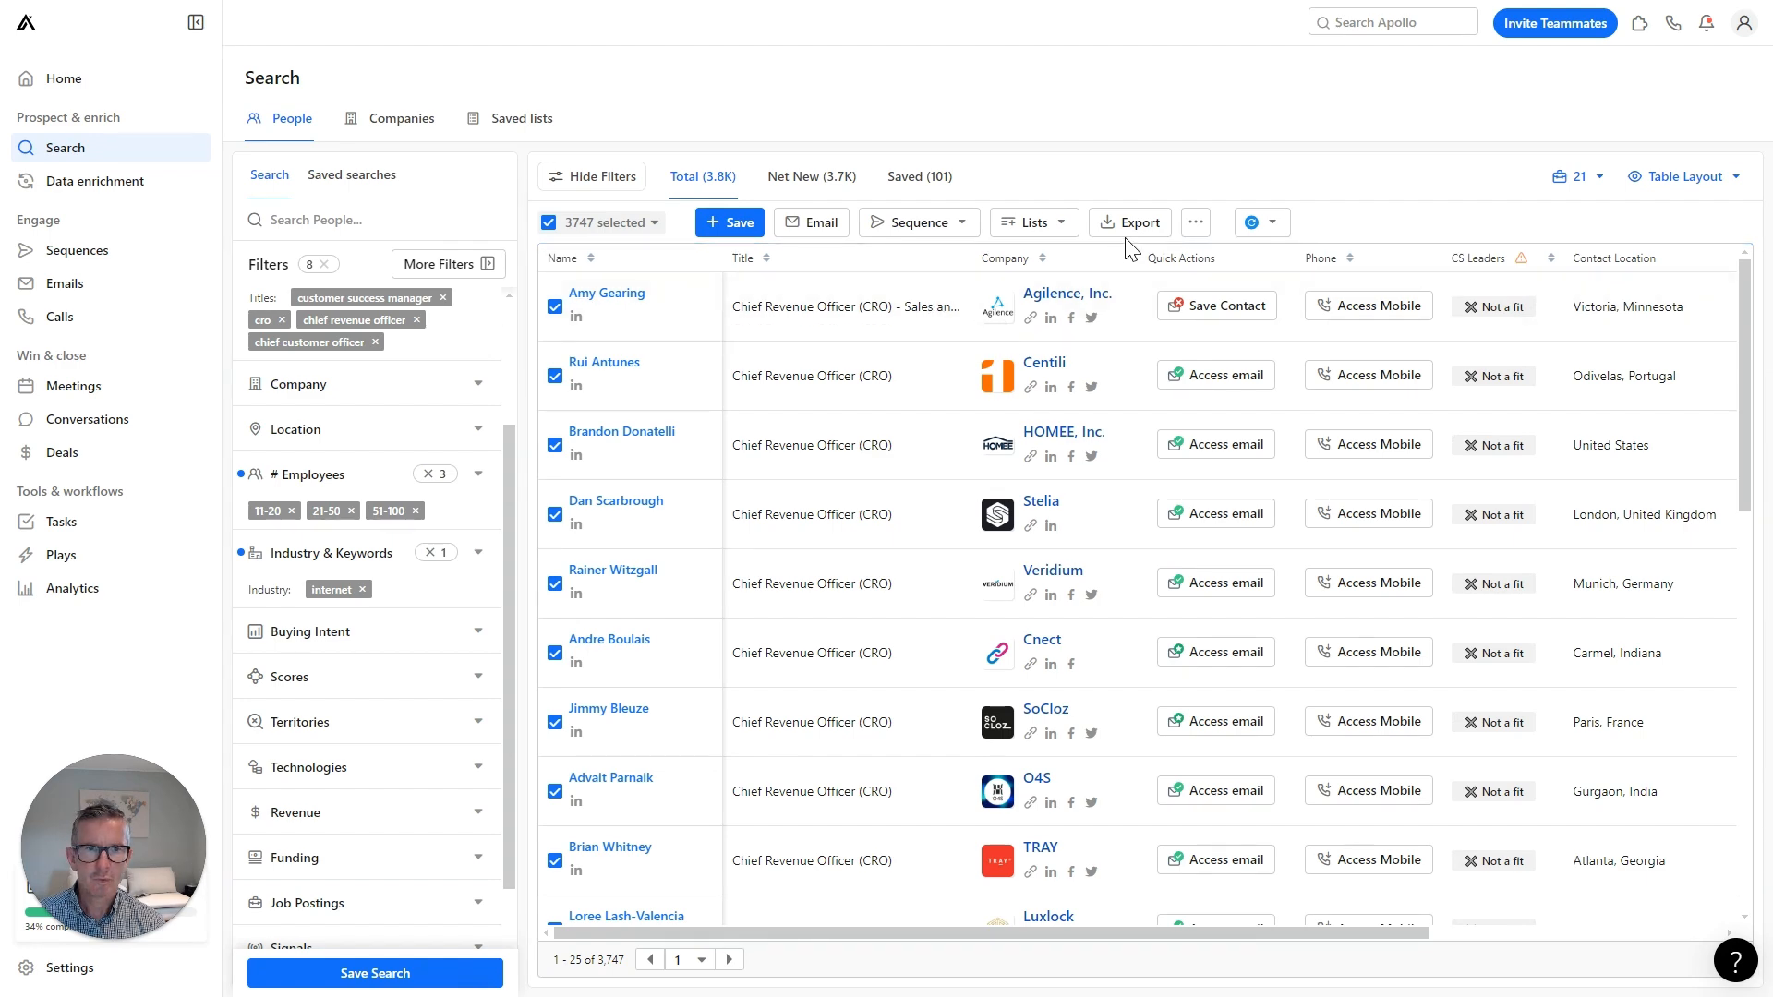
click(1126, 242)
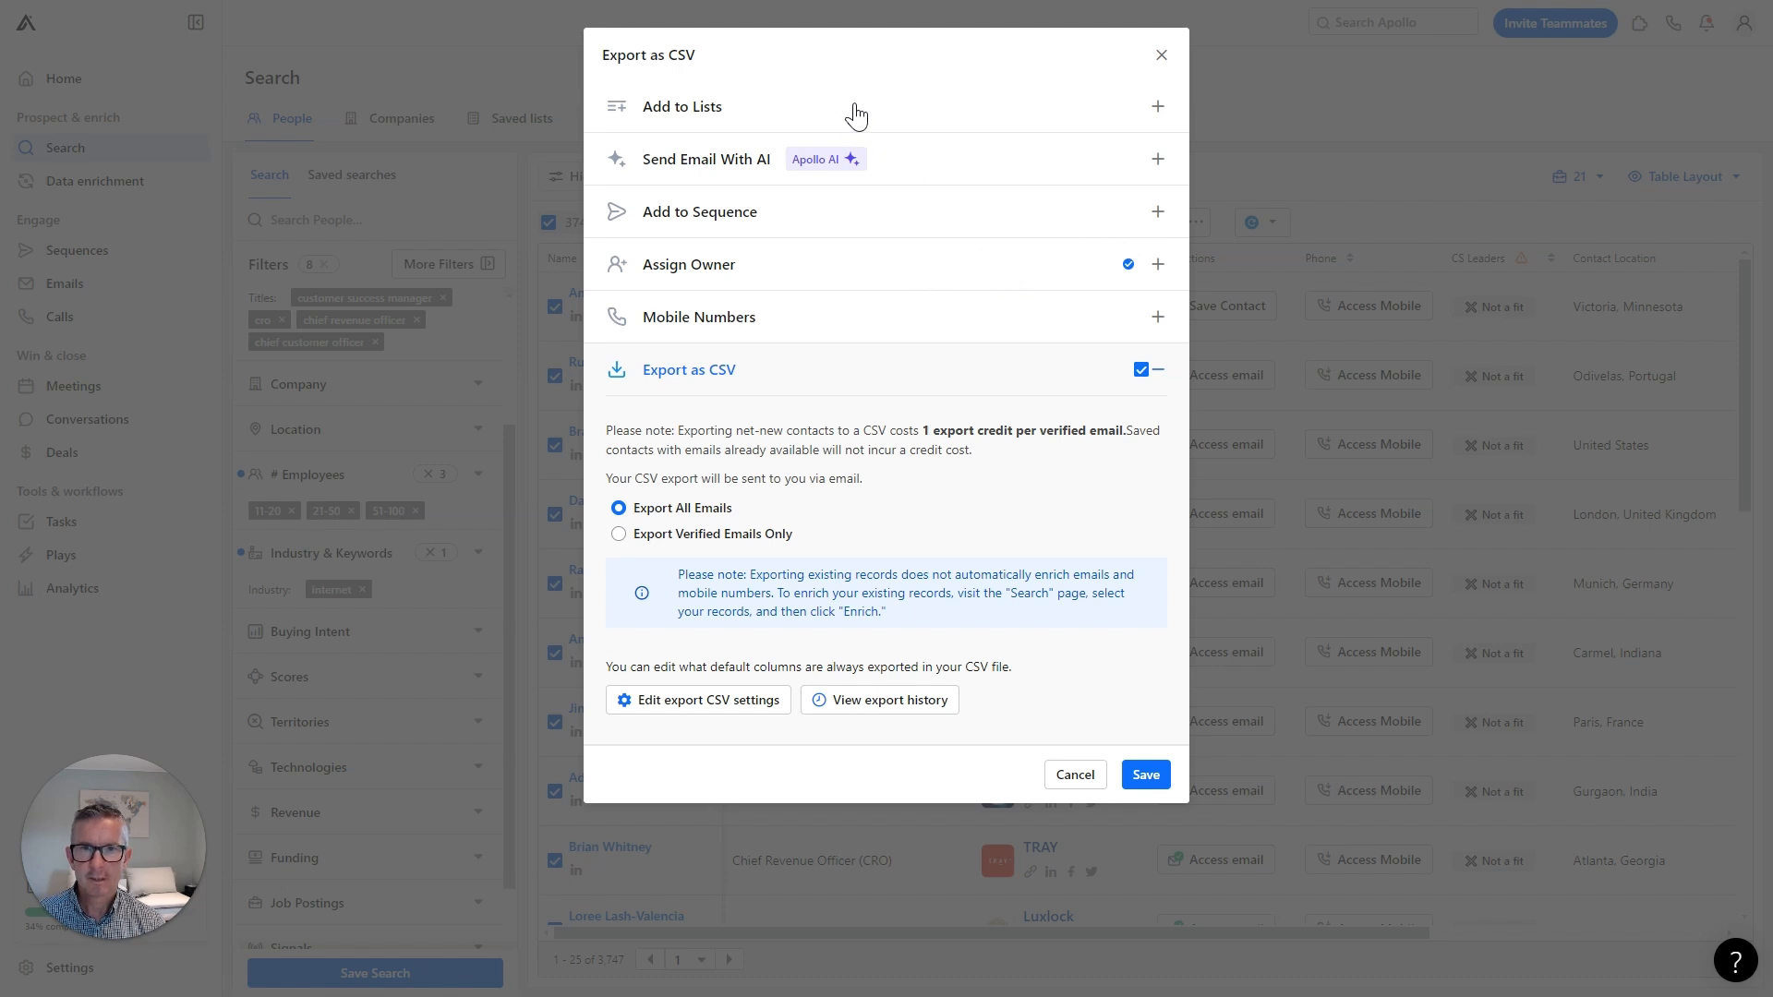
click(1145, 777)
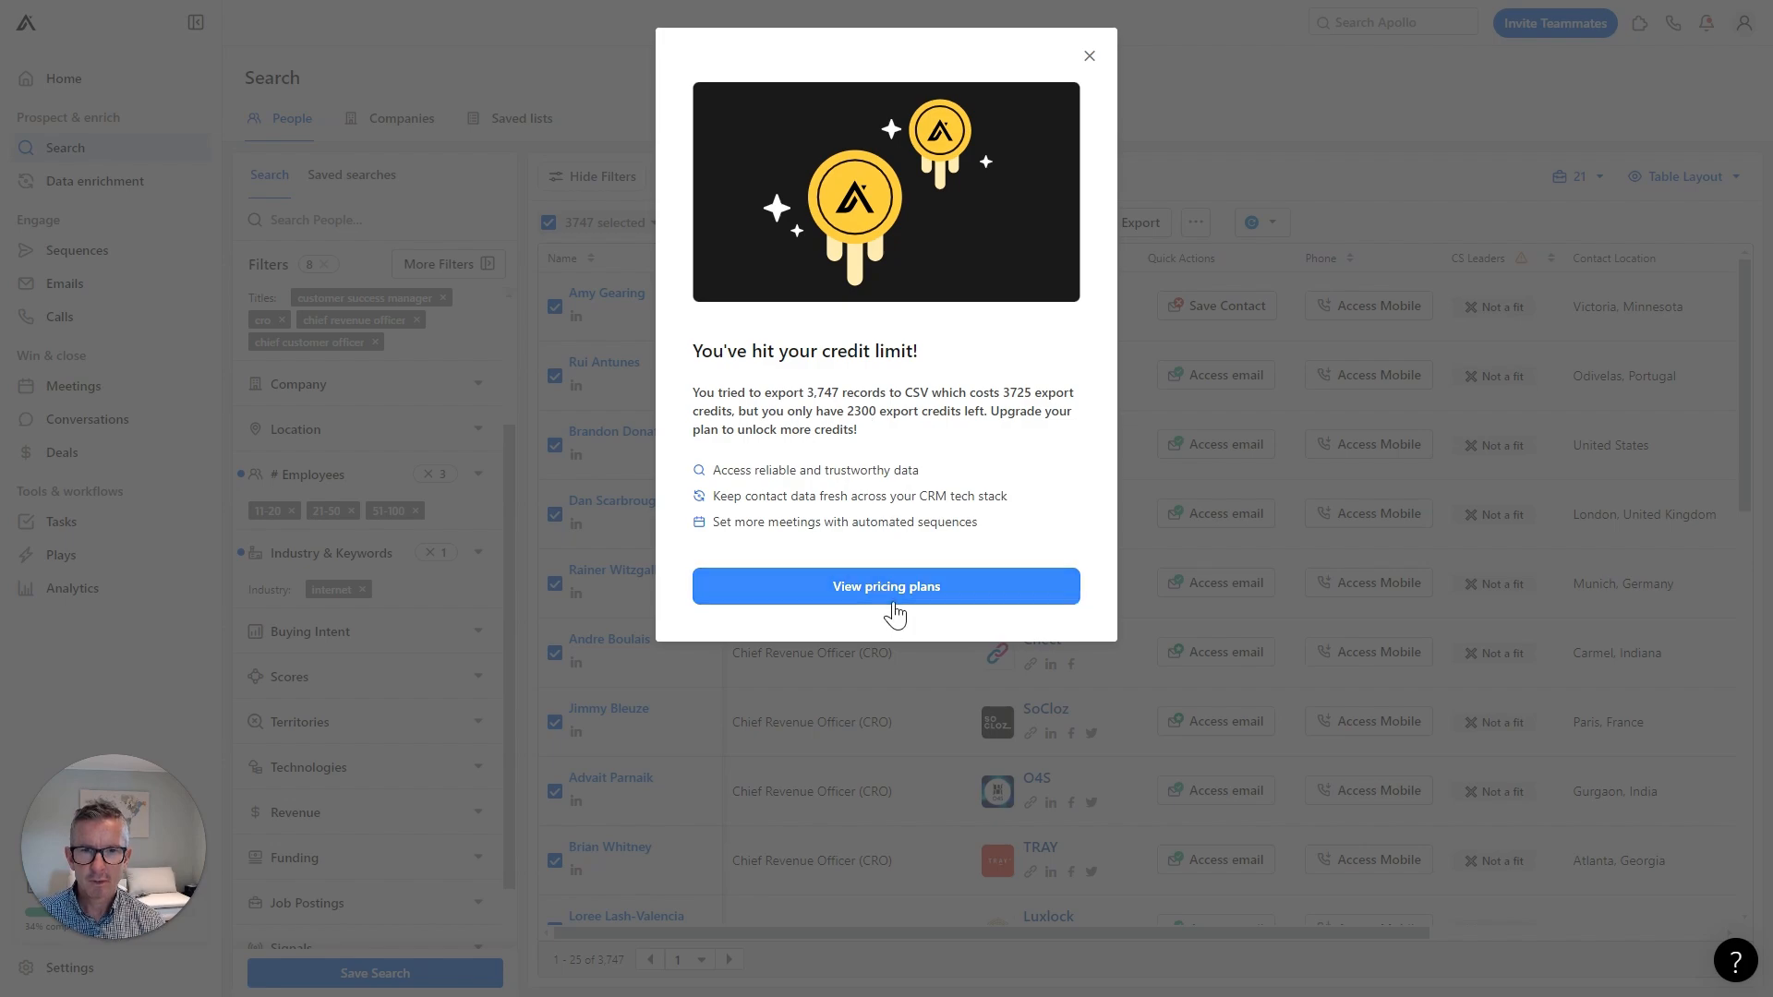
click(1090, 56)
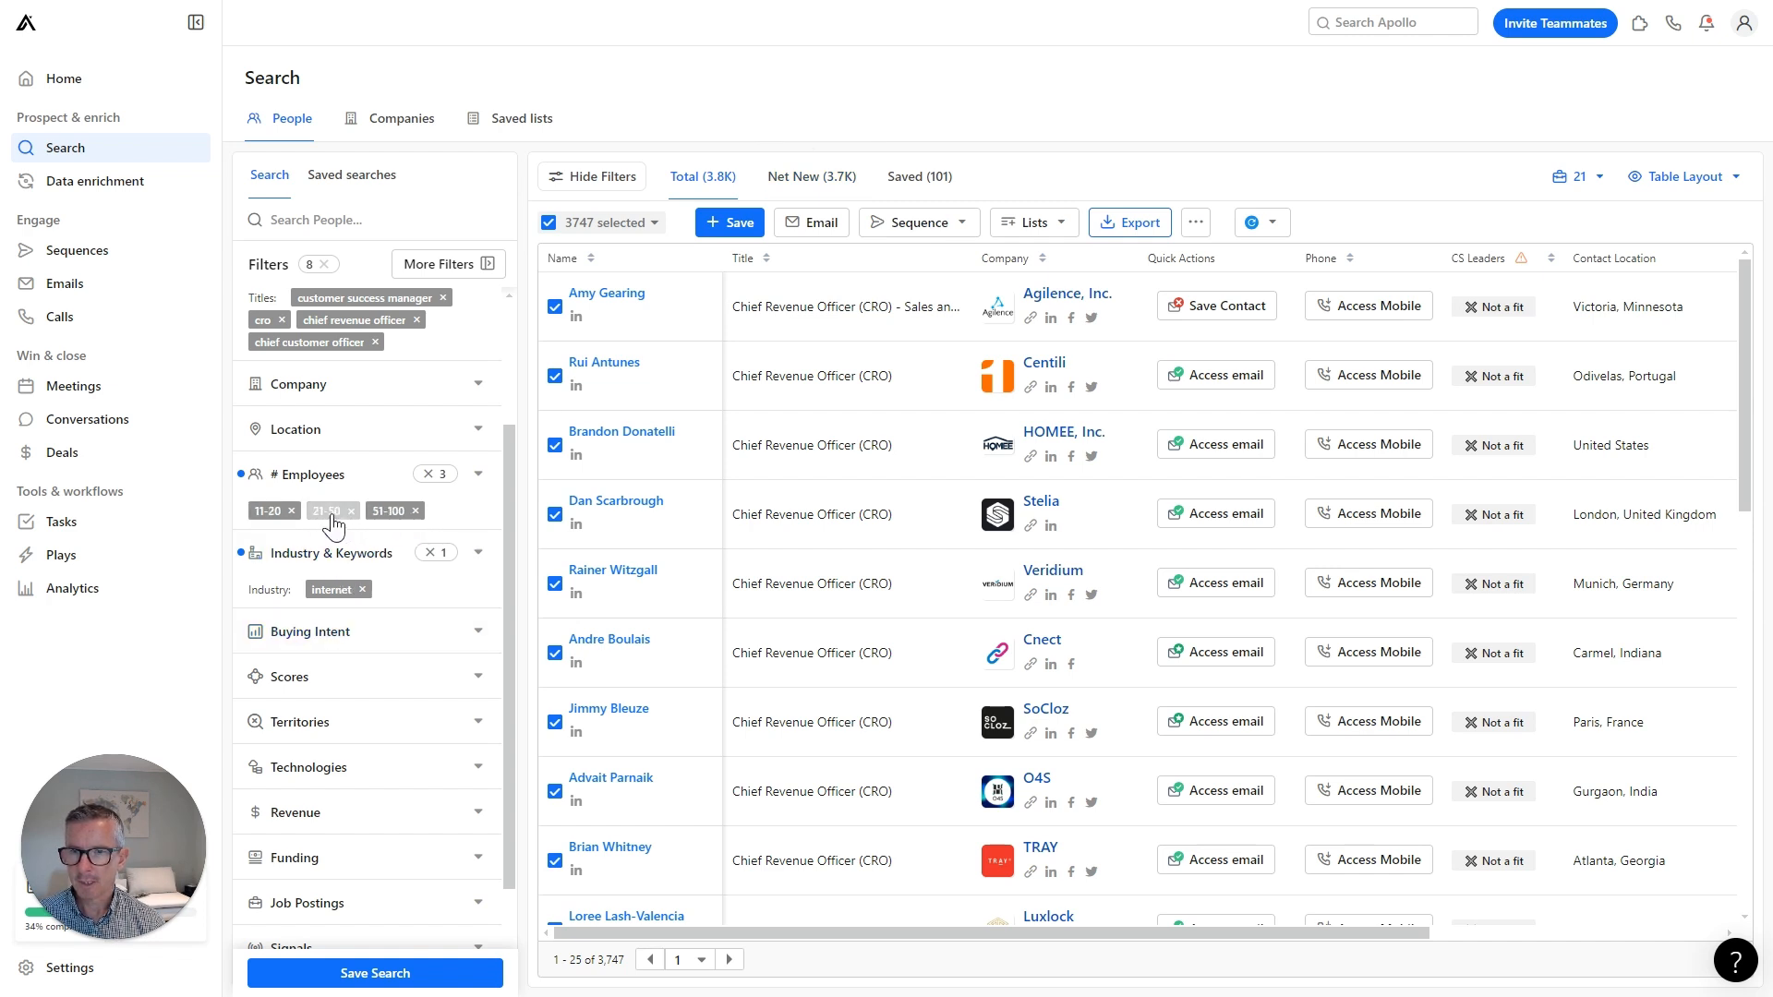
Drop the 51-100 employee range, keeping only 11-20 and 21-50.
click(413, 511)
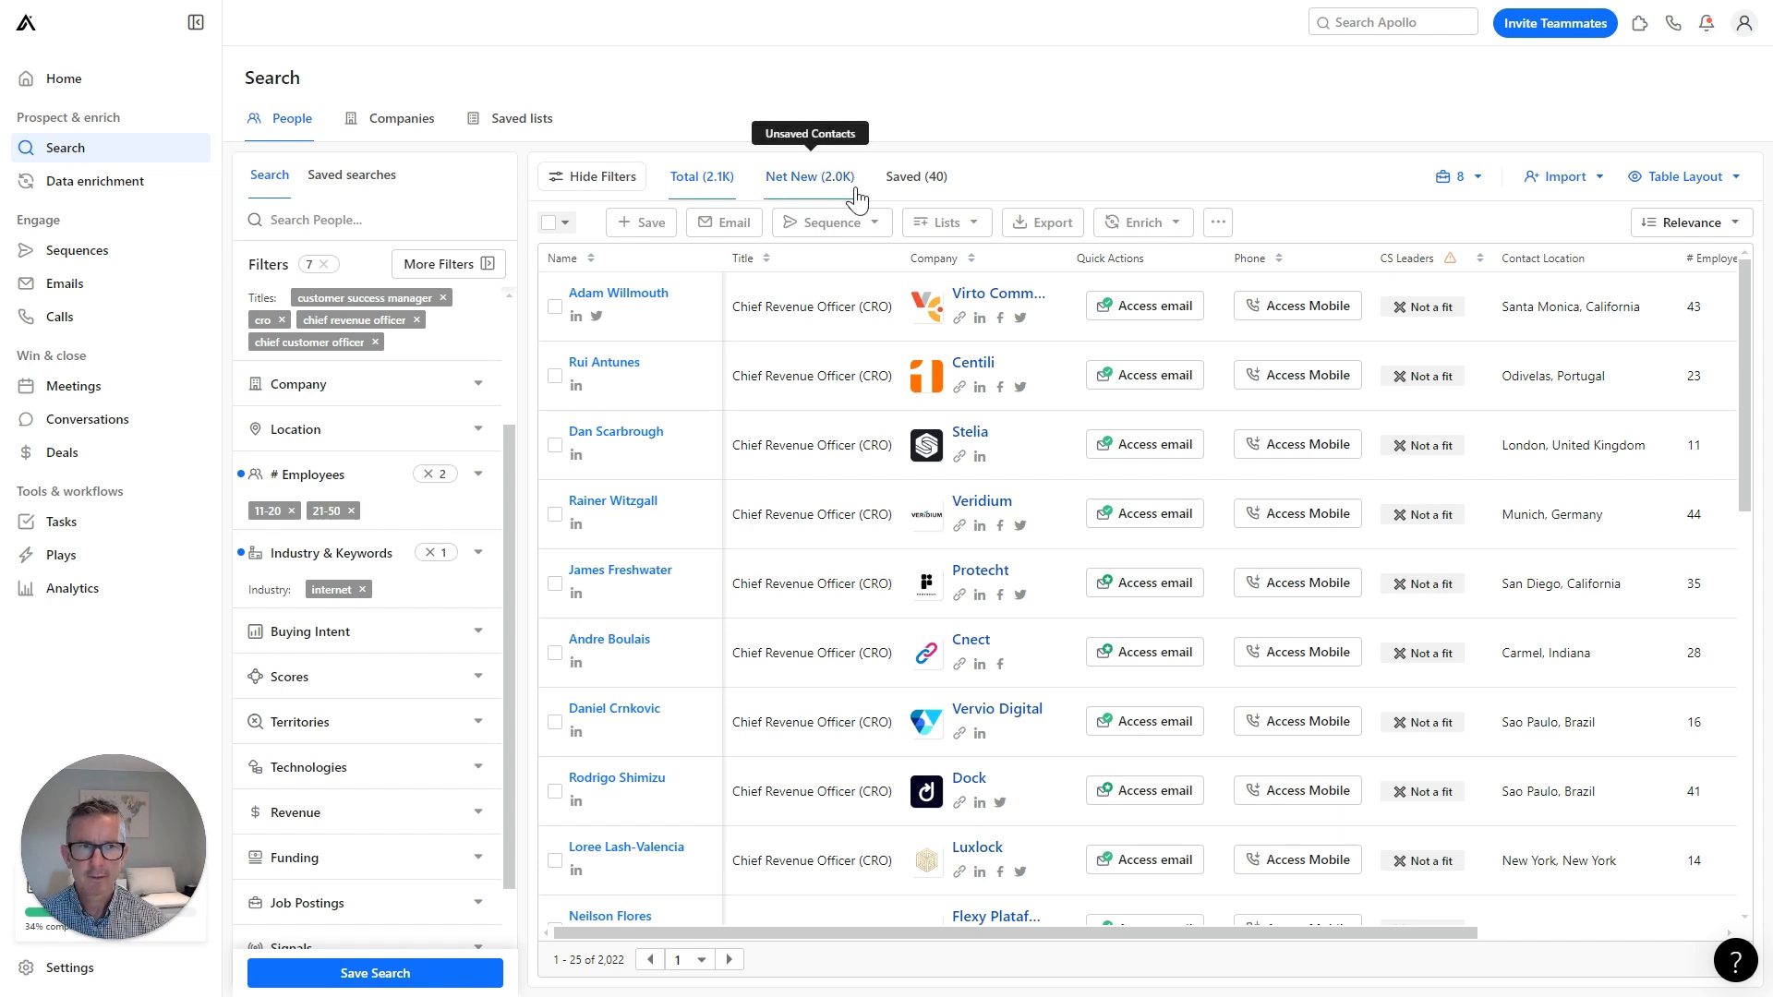
Select all 2,022 people and export them to CSV.
click(548, 224)
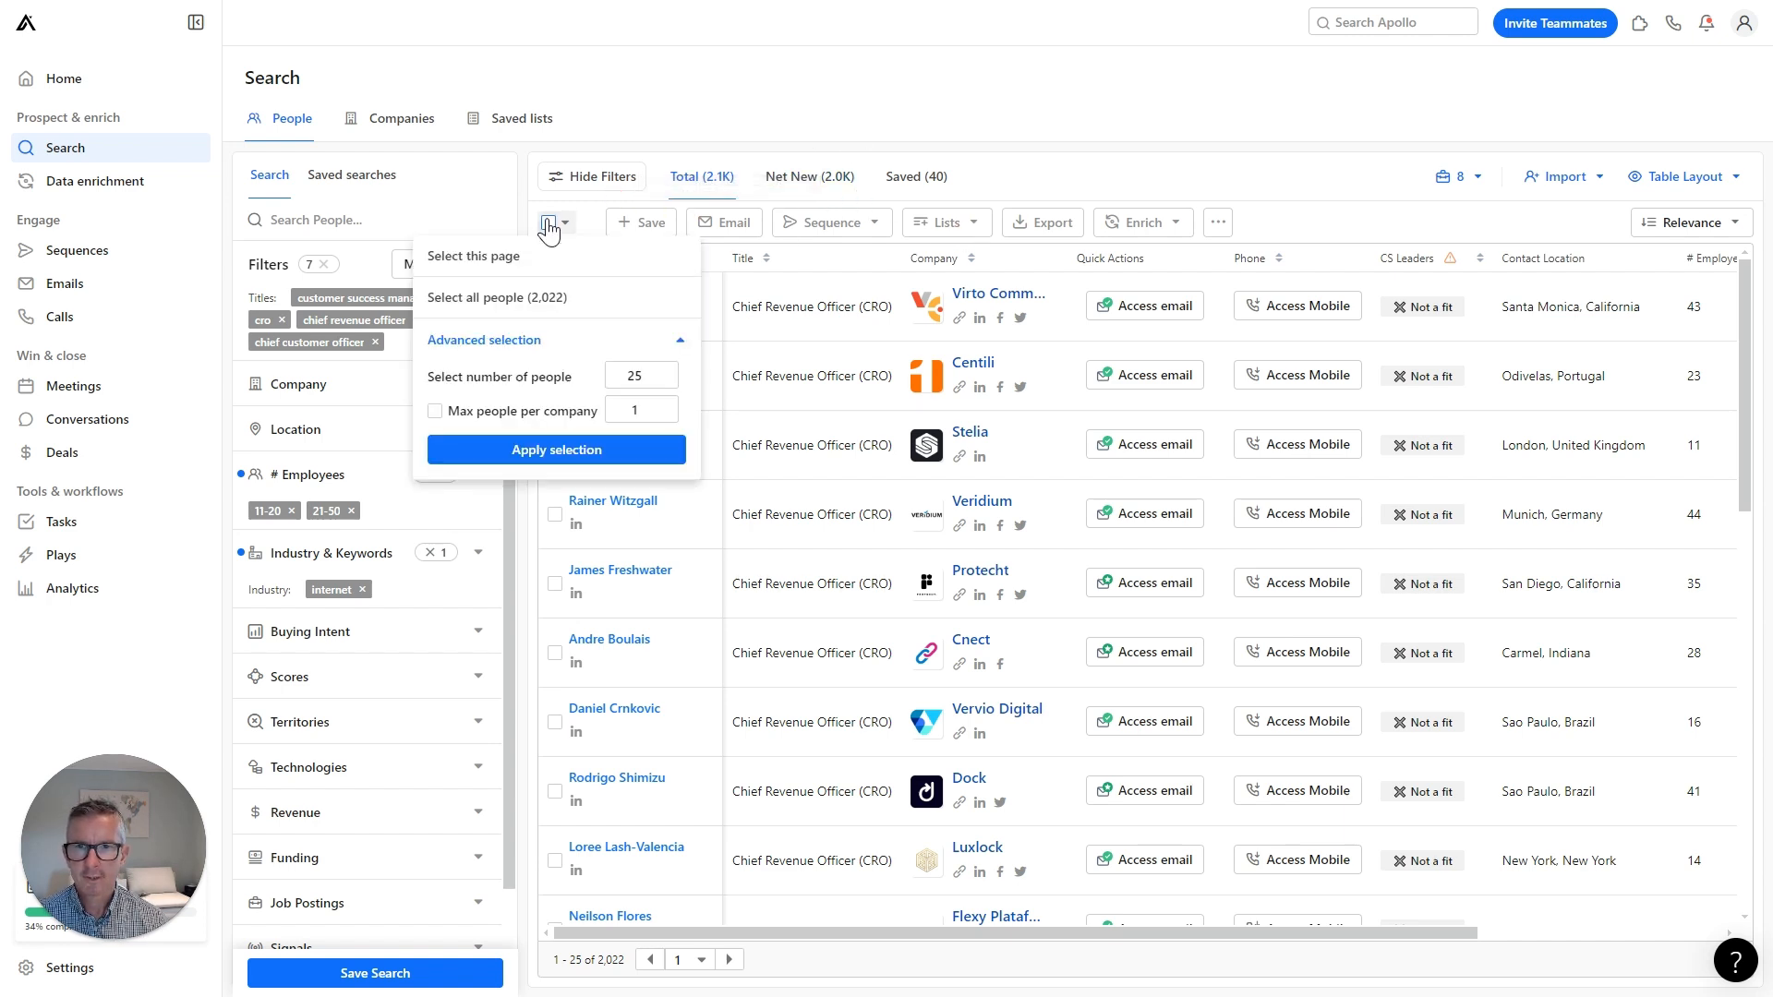
click(511, 298)
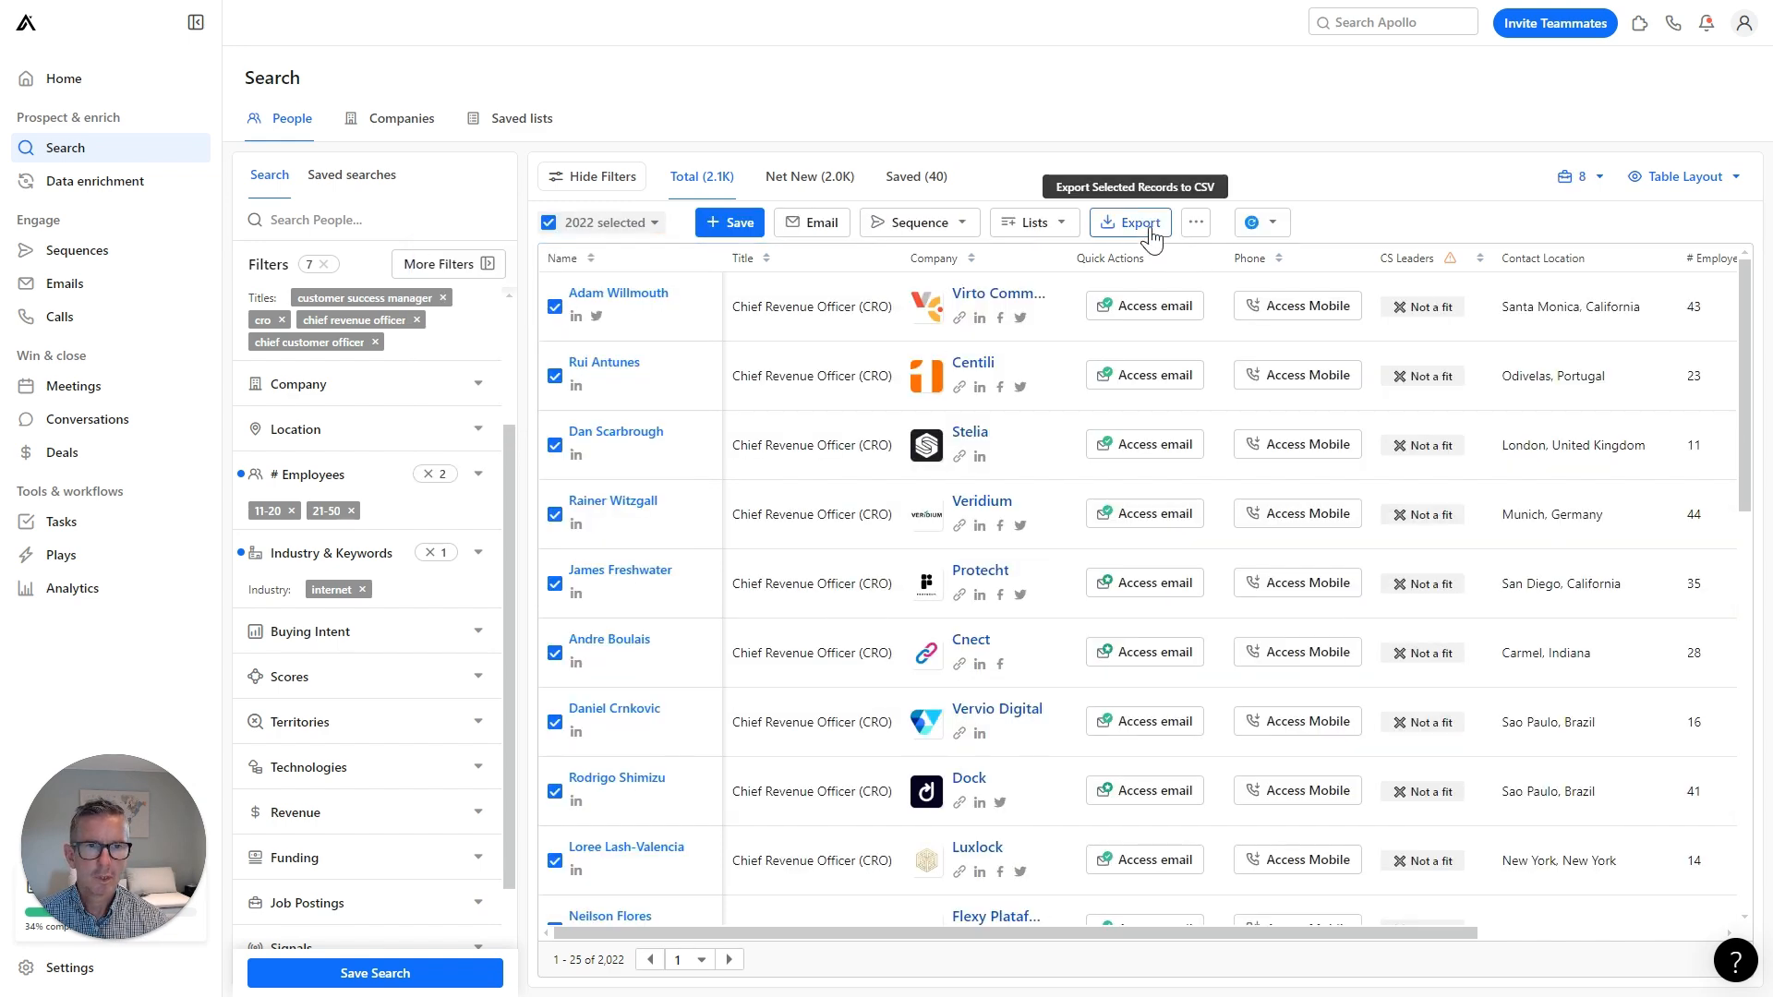
click(1141, 224)
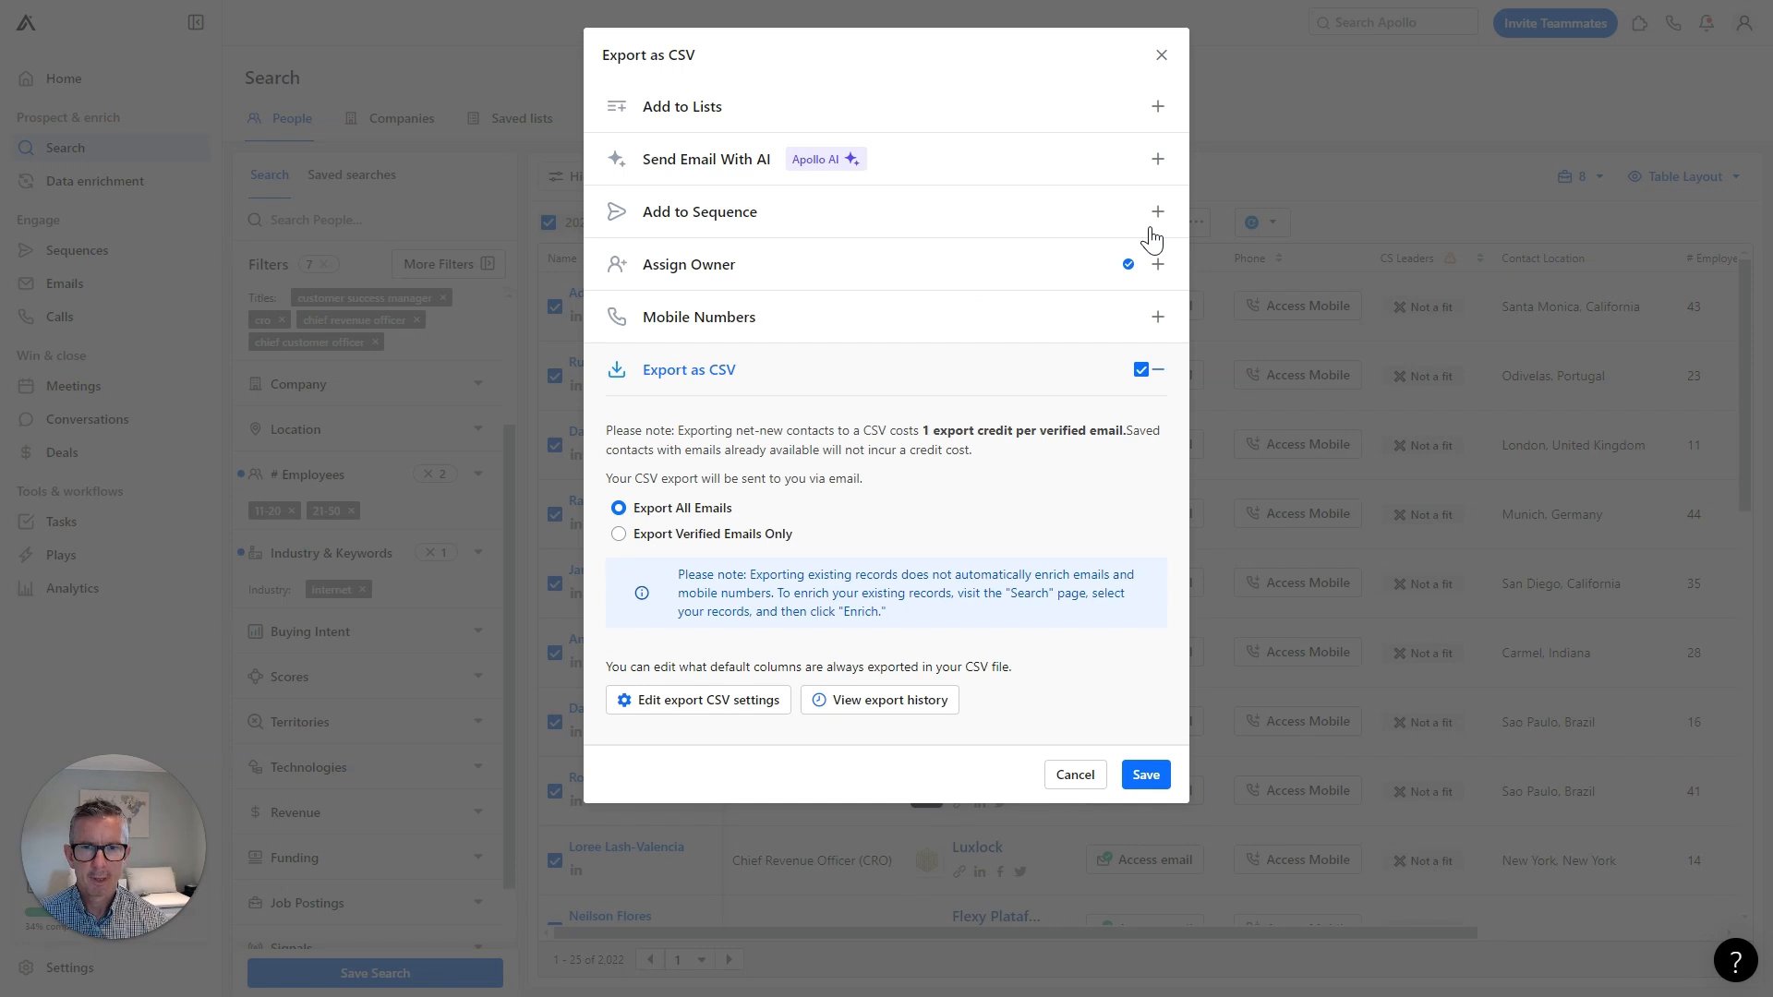
click(1146, 775)
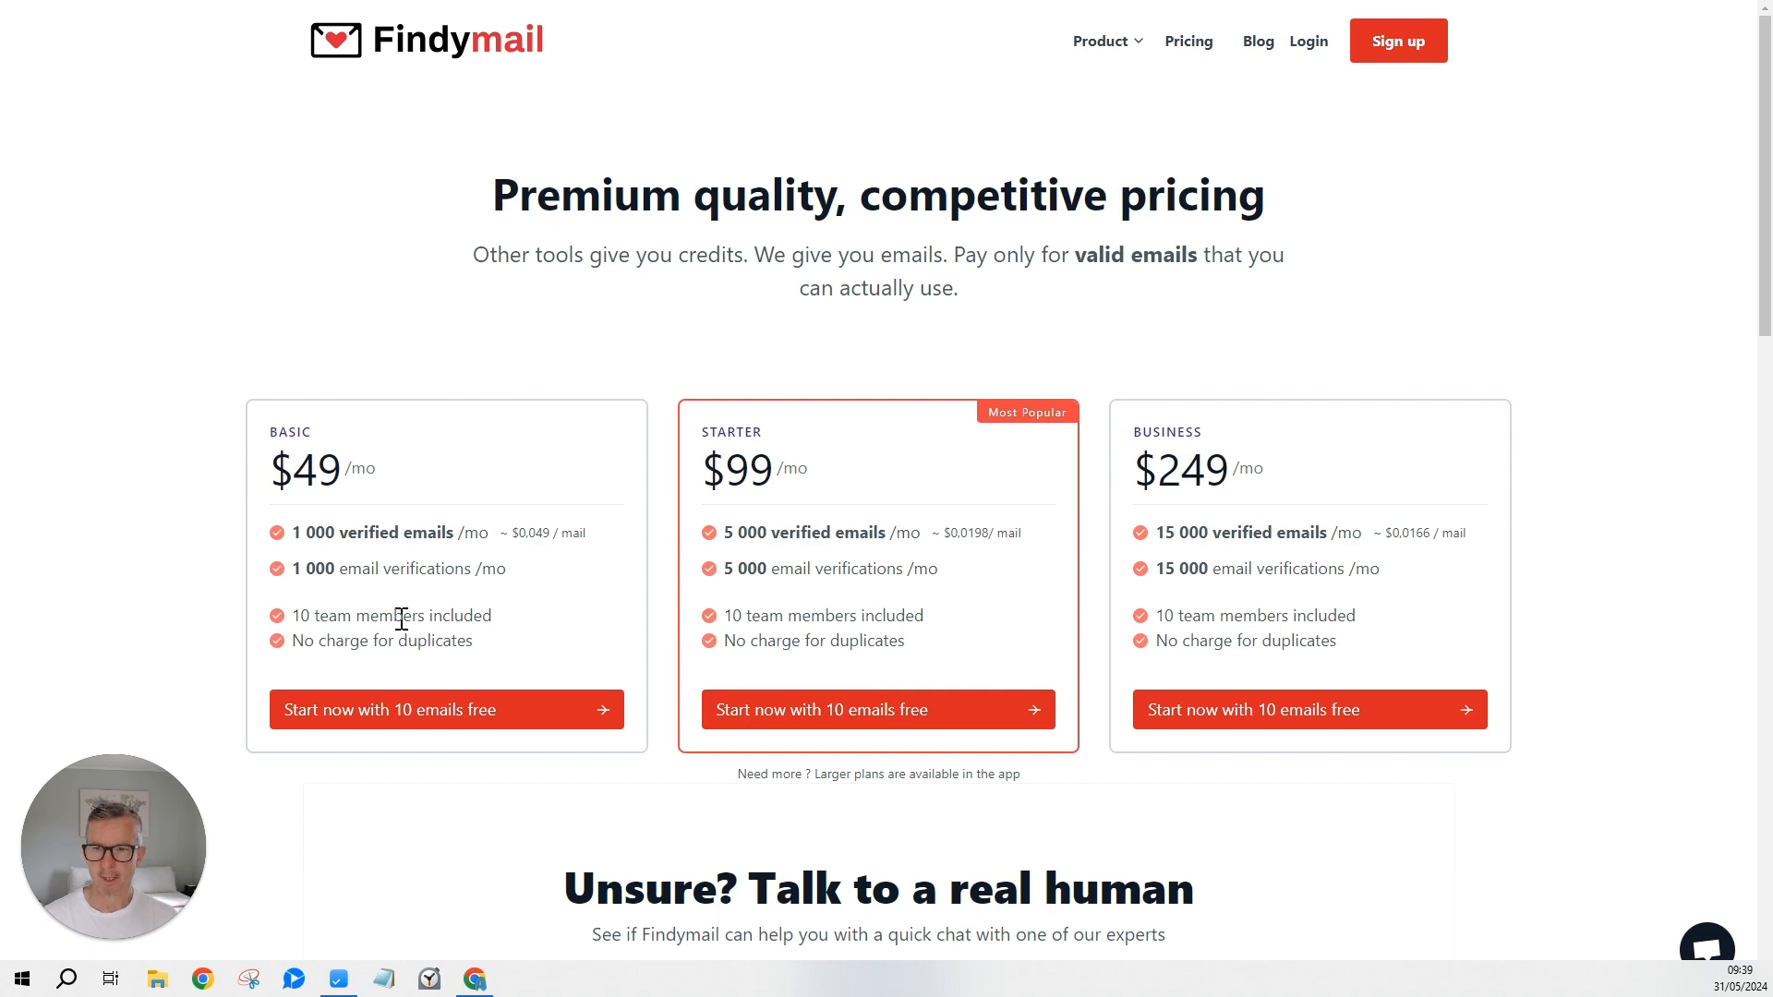
Choose 'Start now with 10 emails free' under the Basic plan.
click(447, 721)
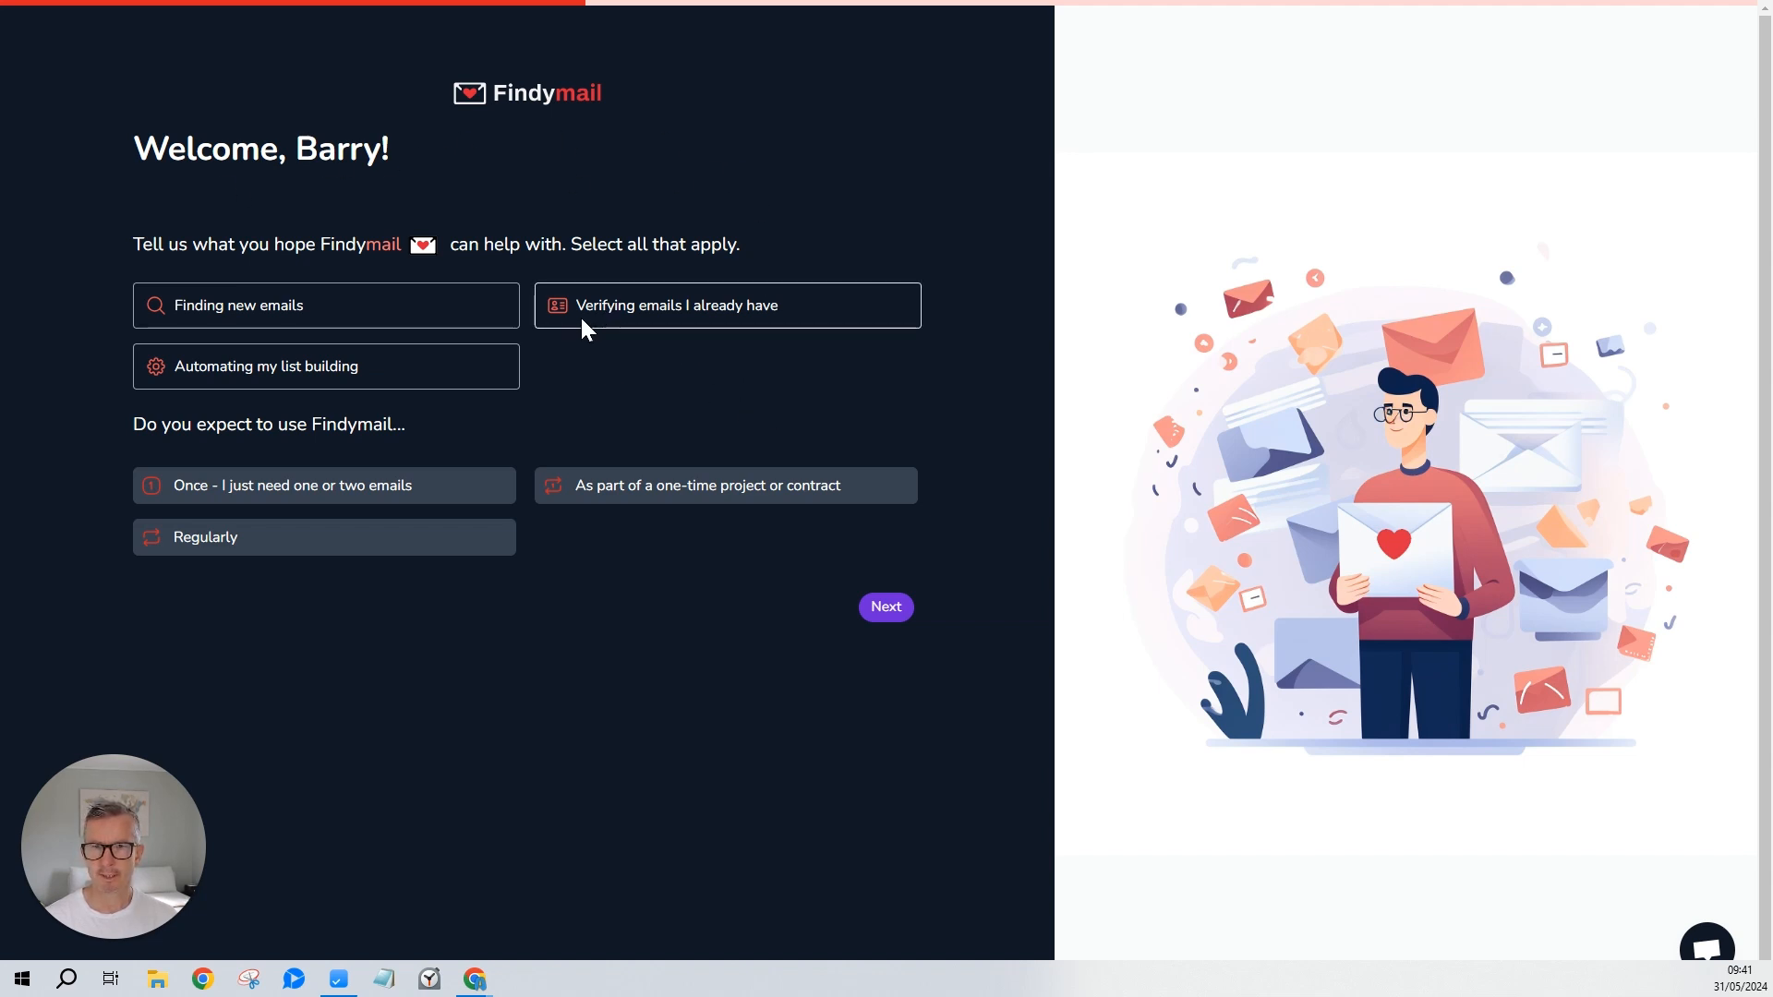
Choose verifying existing emails, enter company name Akita, and set company size 5-20.
click(727, 305)
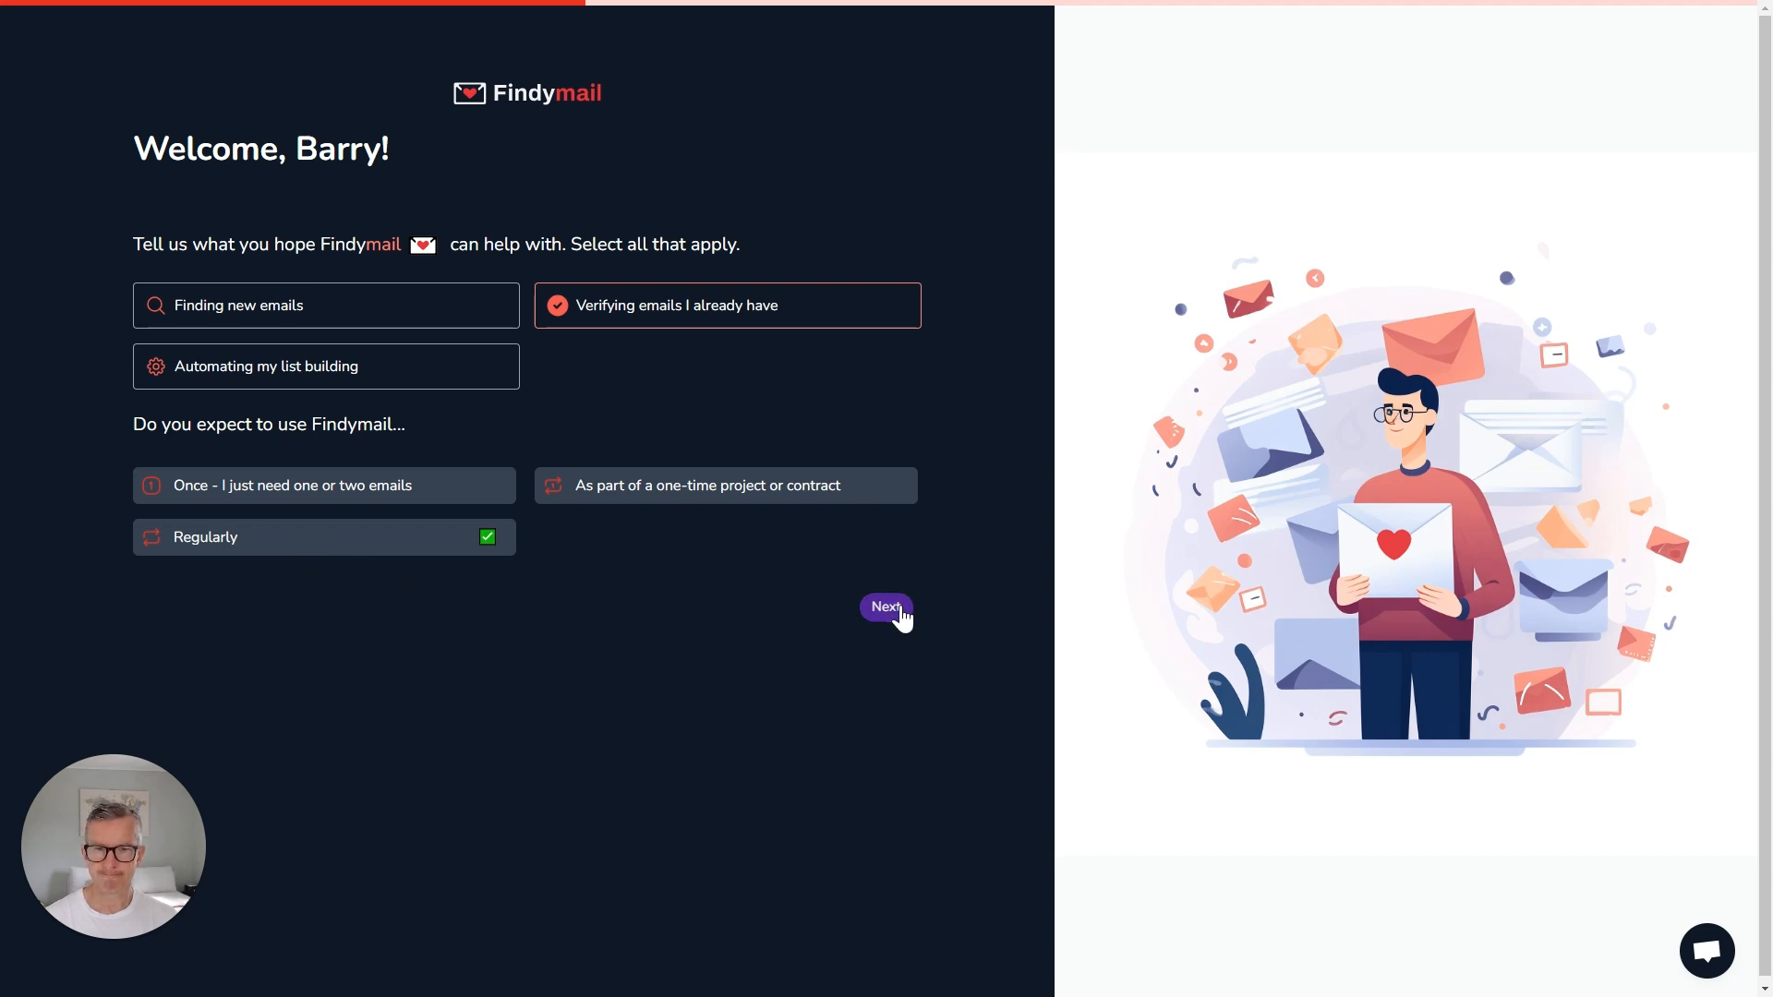
click(900, 611)
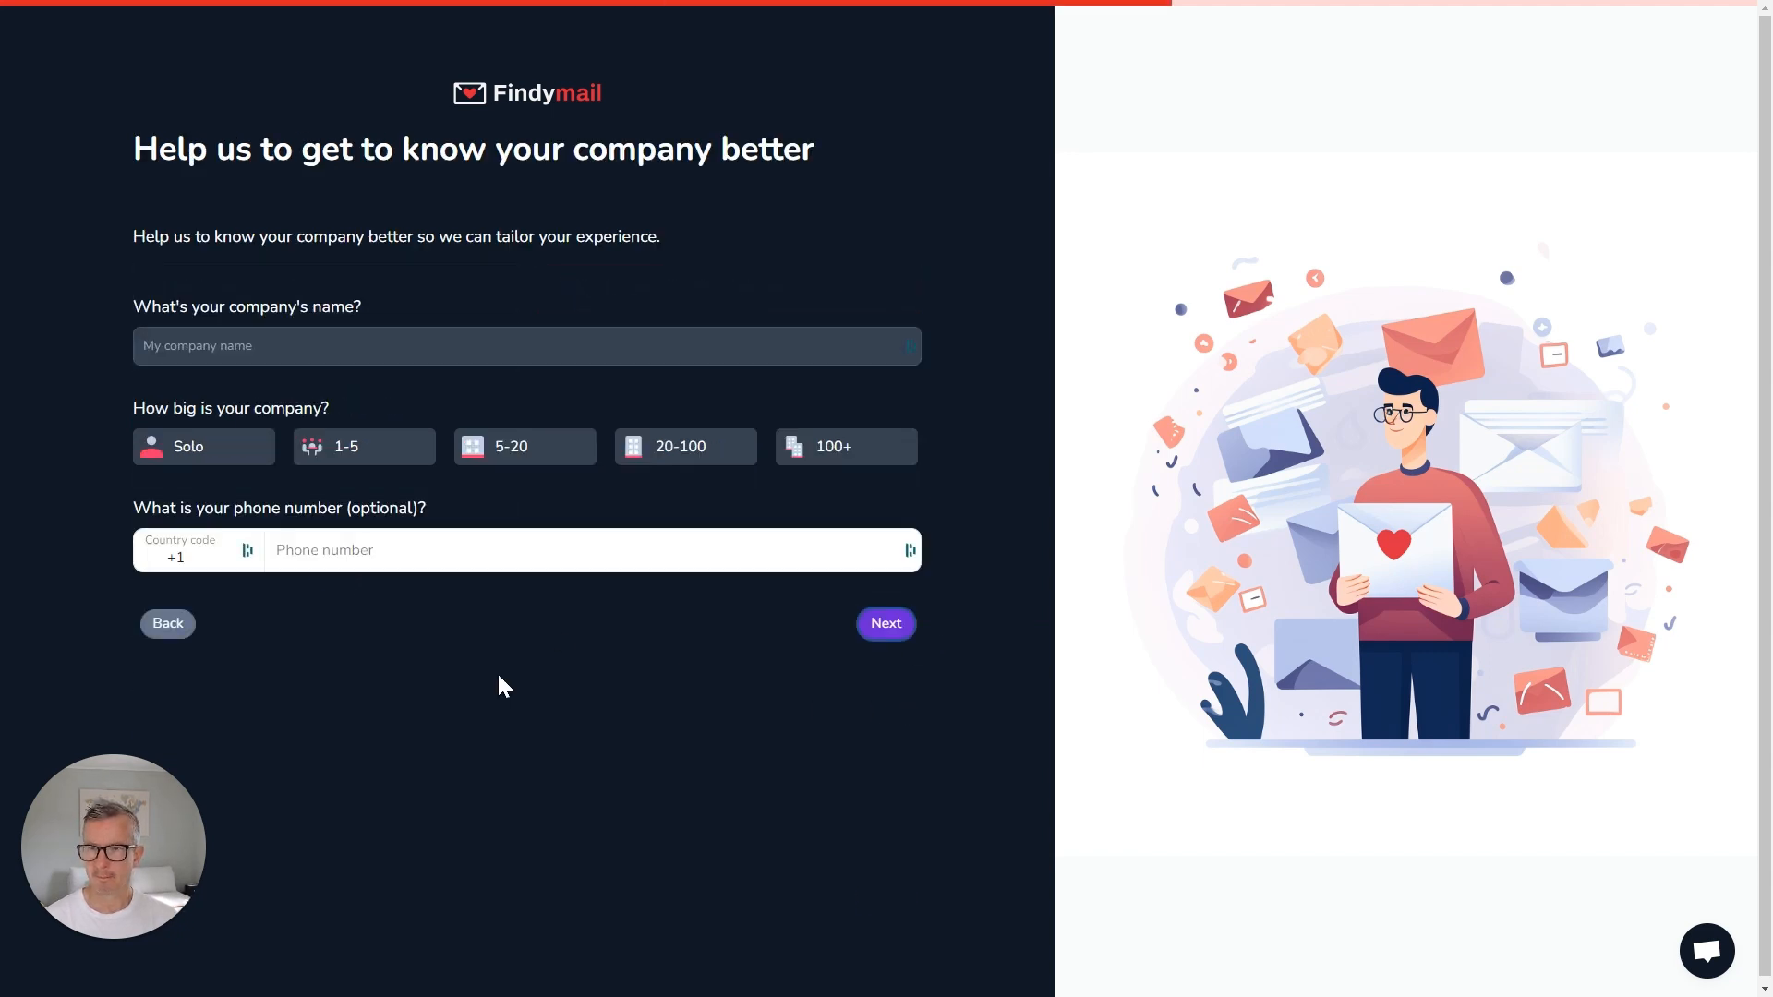
click(491, 347)
text(Akita)
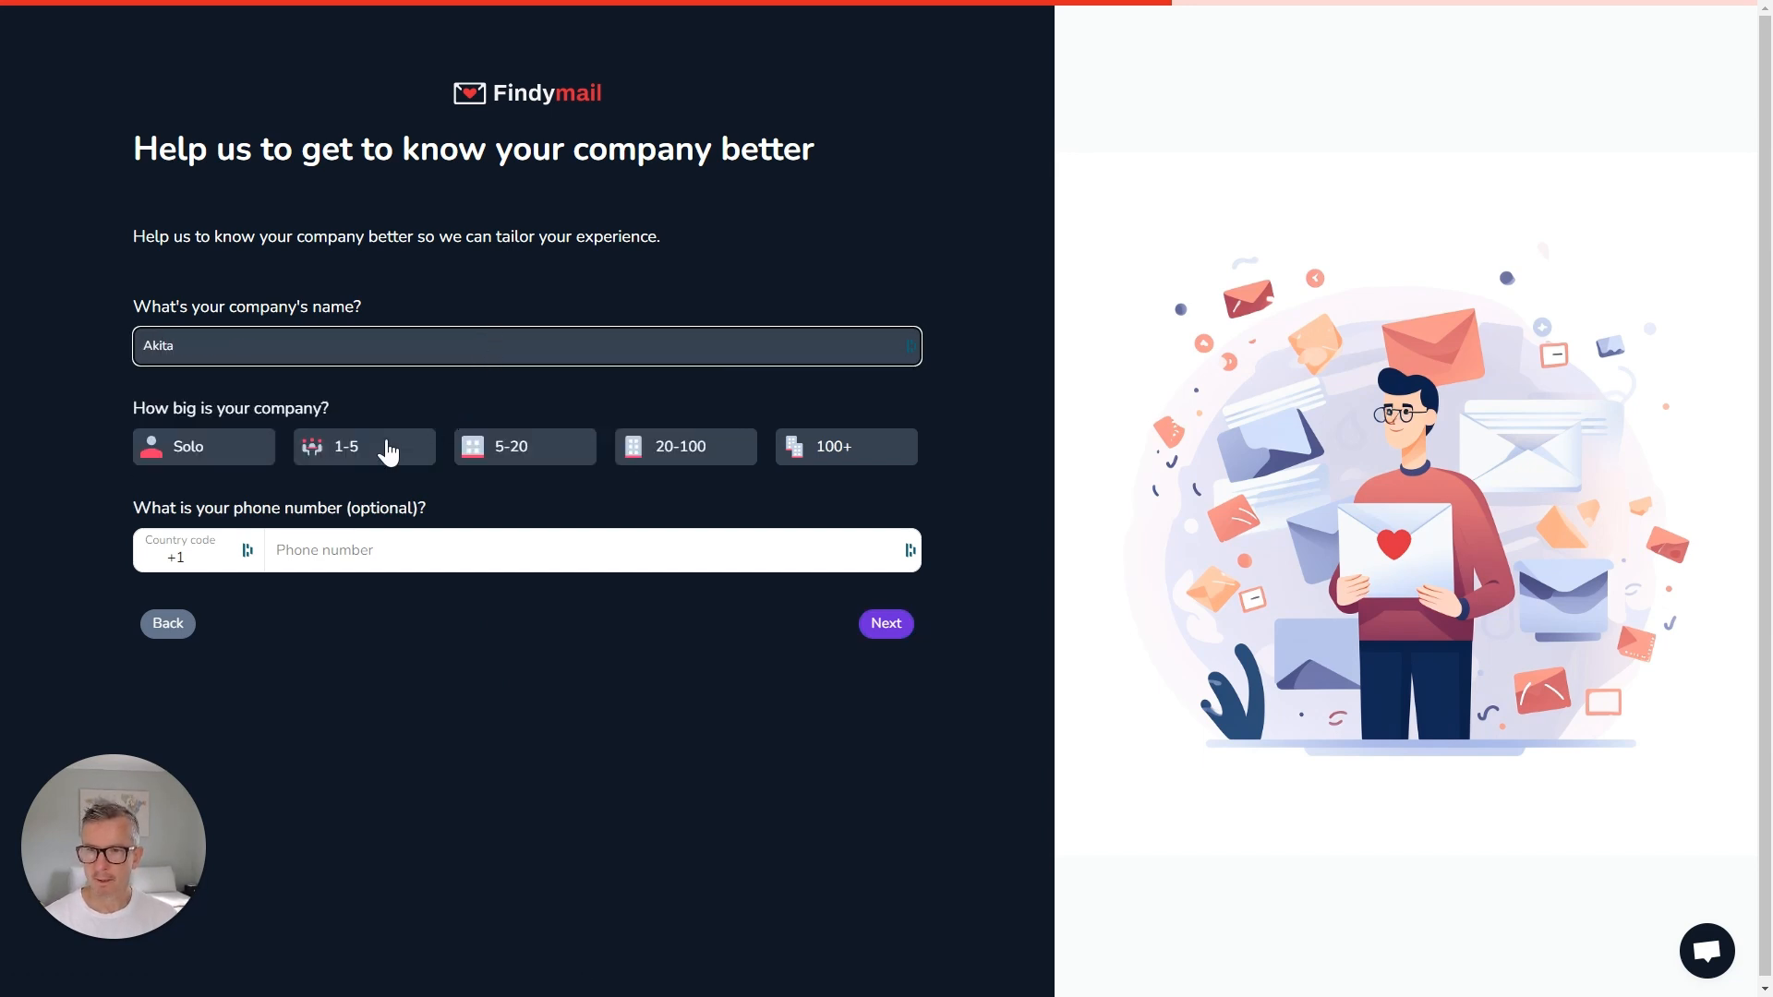
click(484, 455)
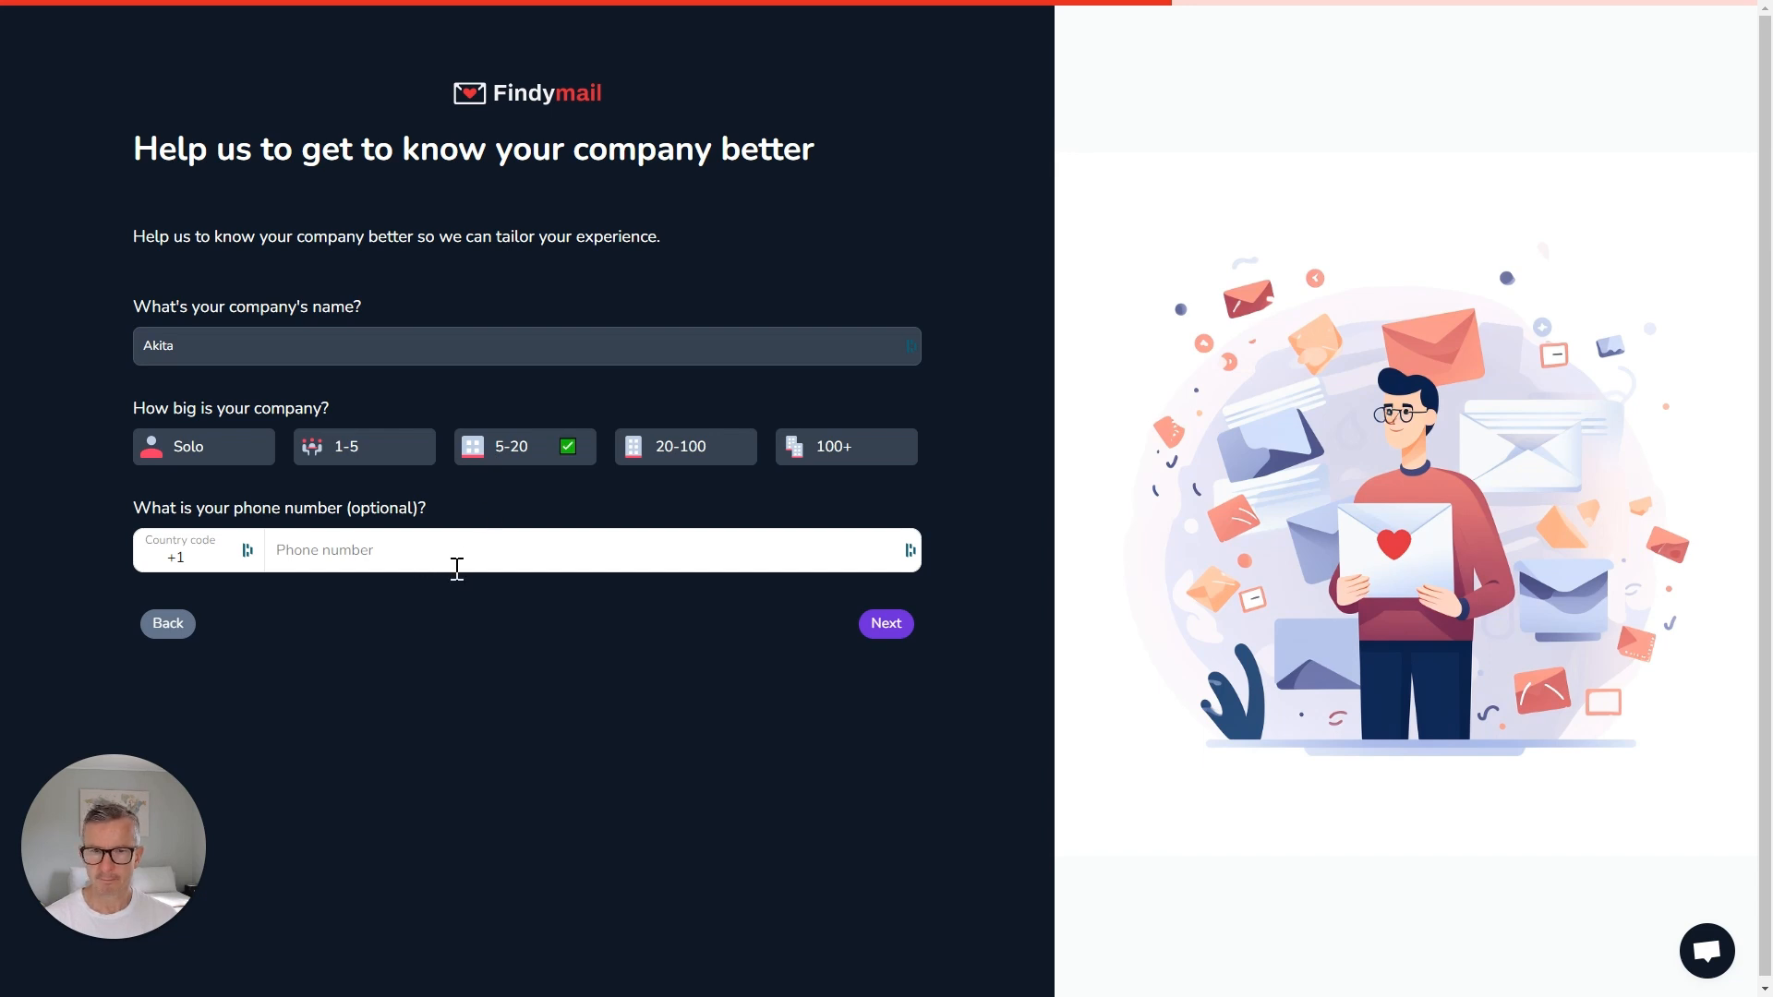
click(877, 628)
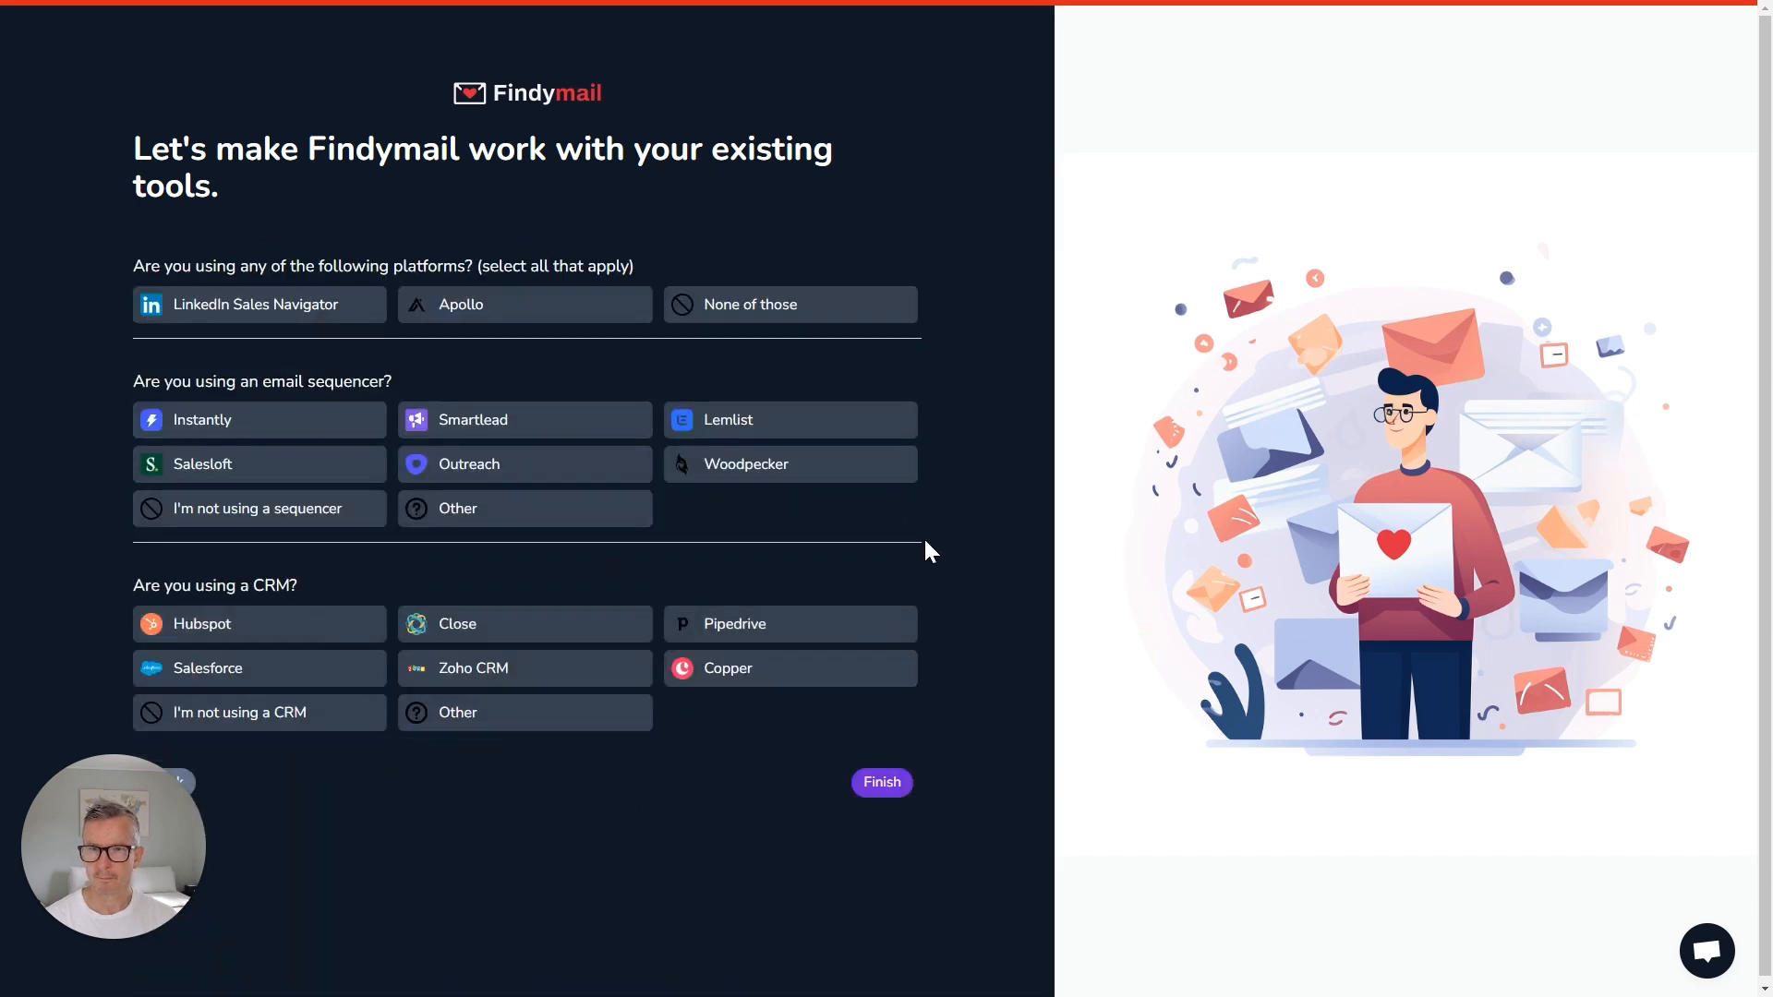
Tick Apollo, Smartlead and Hubspot as existing tools and finish onboarding.
click(57, 380)
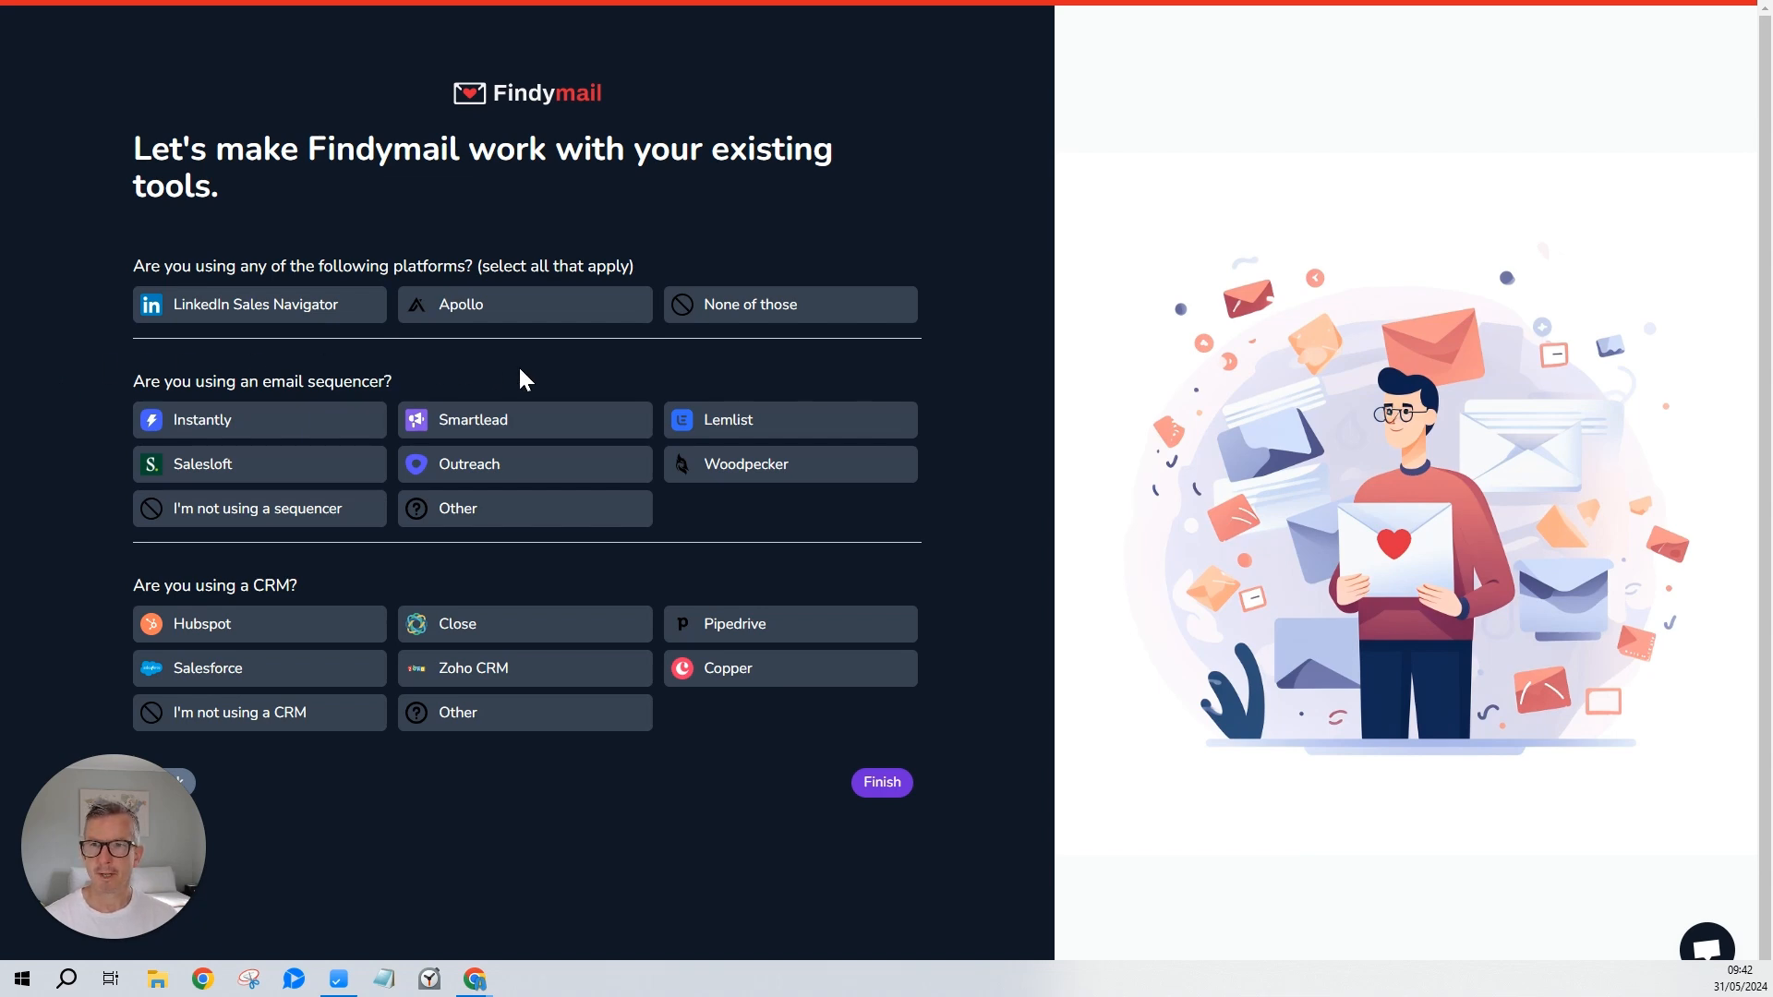
click(513, 318)
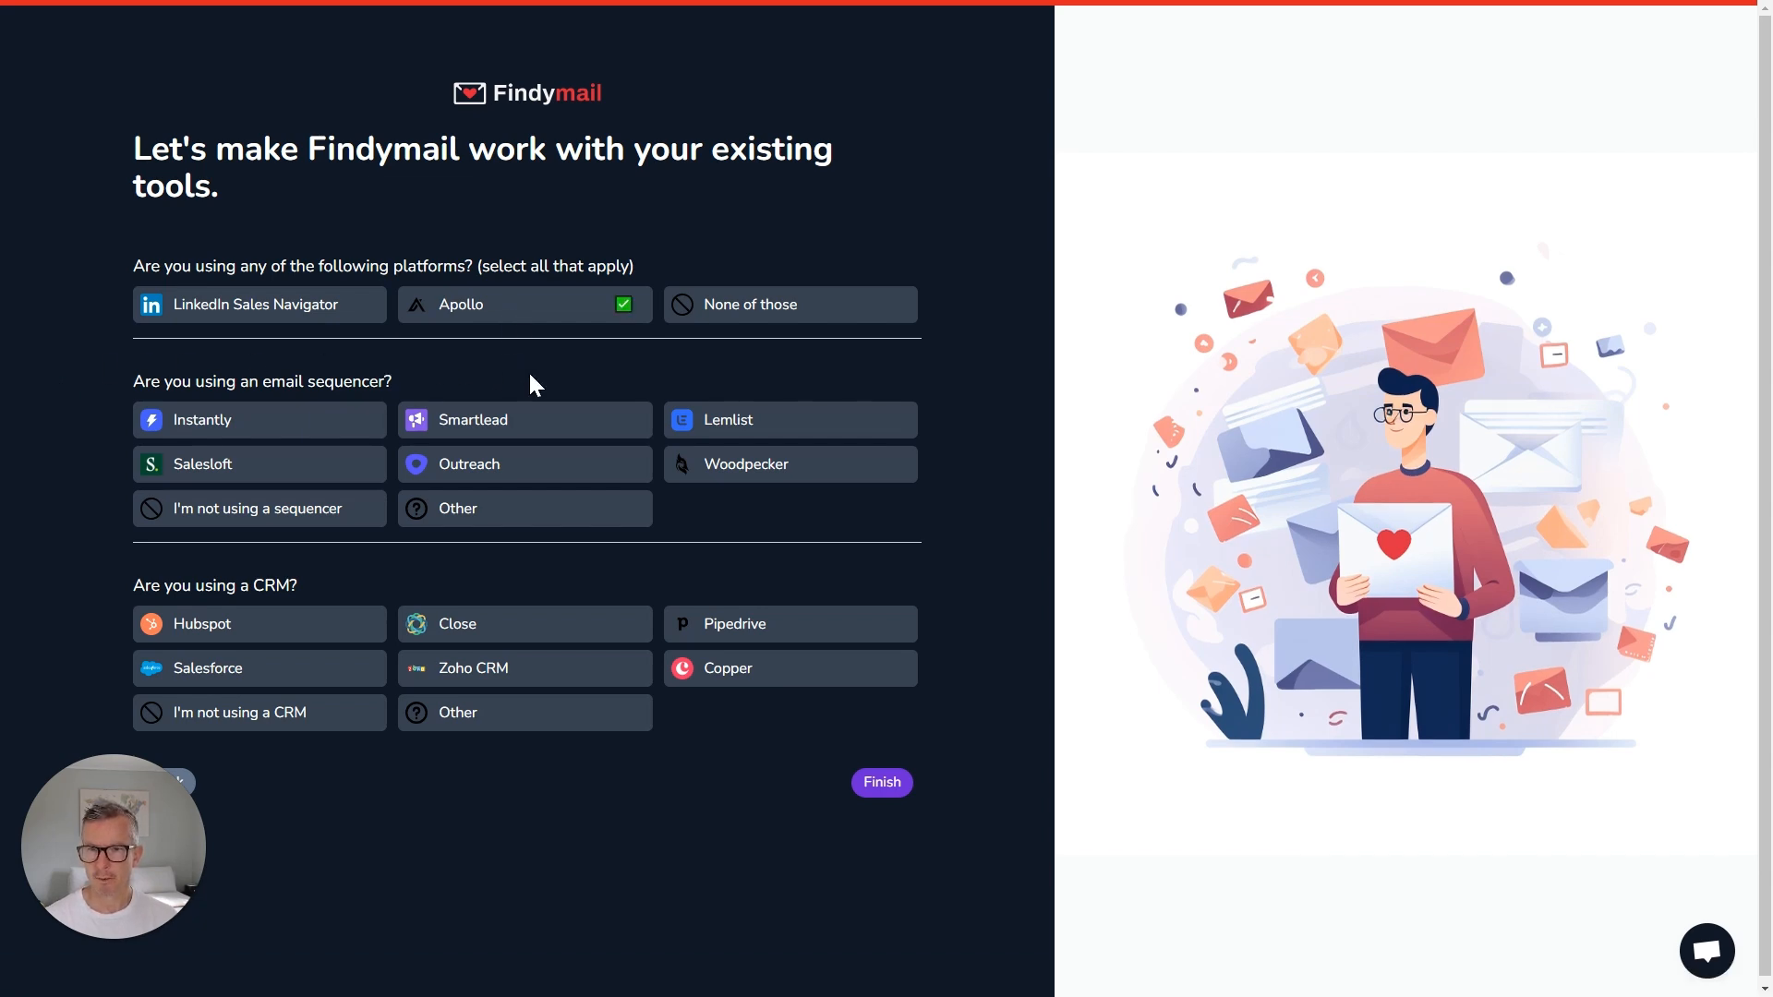
click(520, 425)
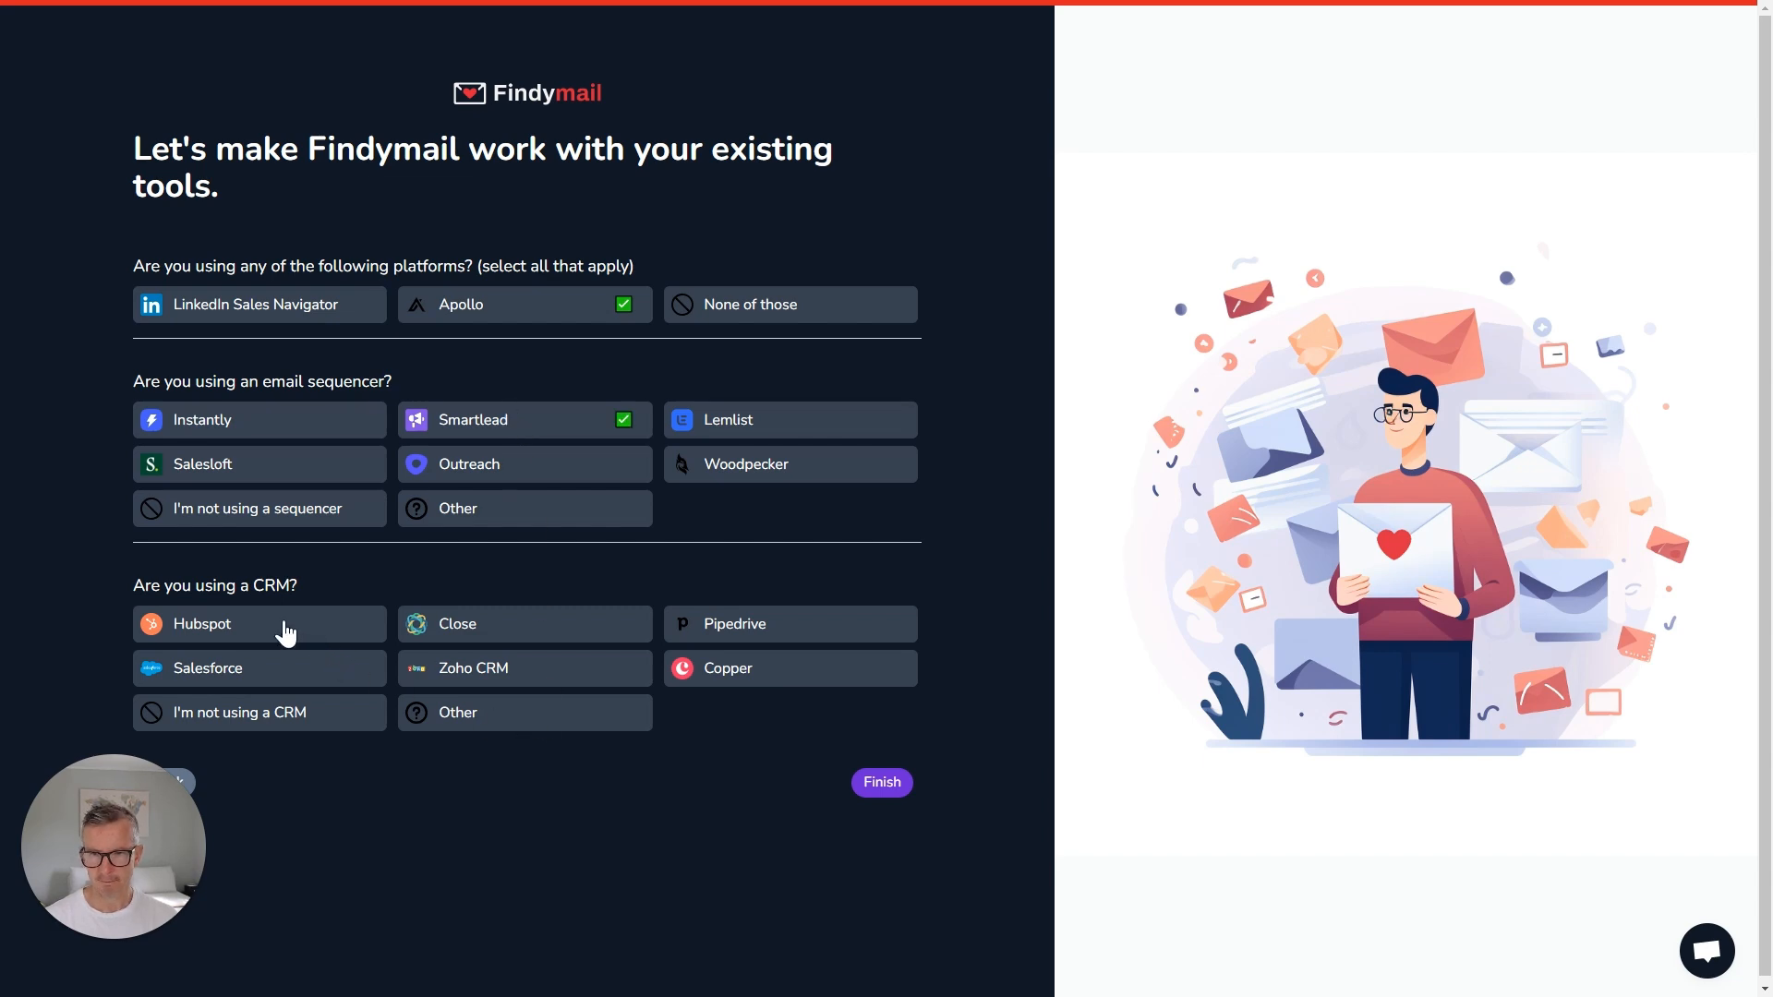
click(284, 632)
click(878, 792)
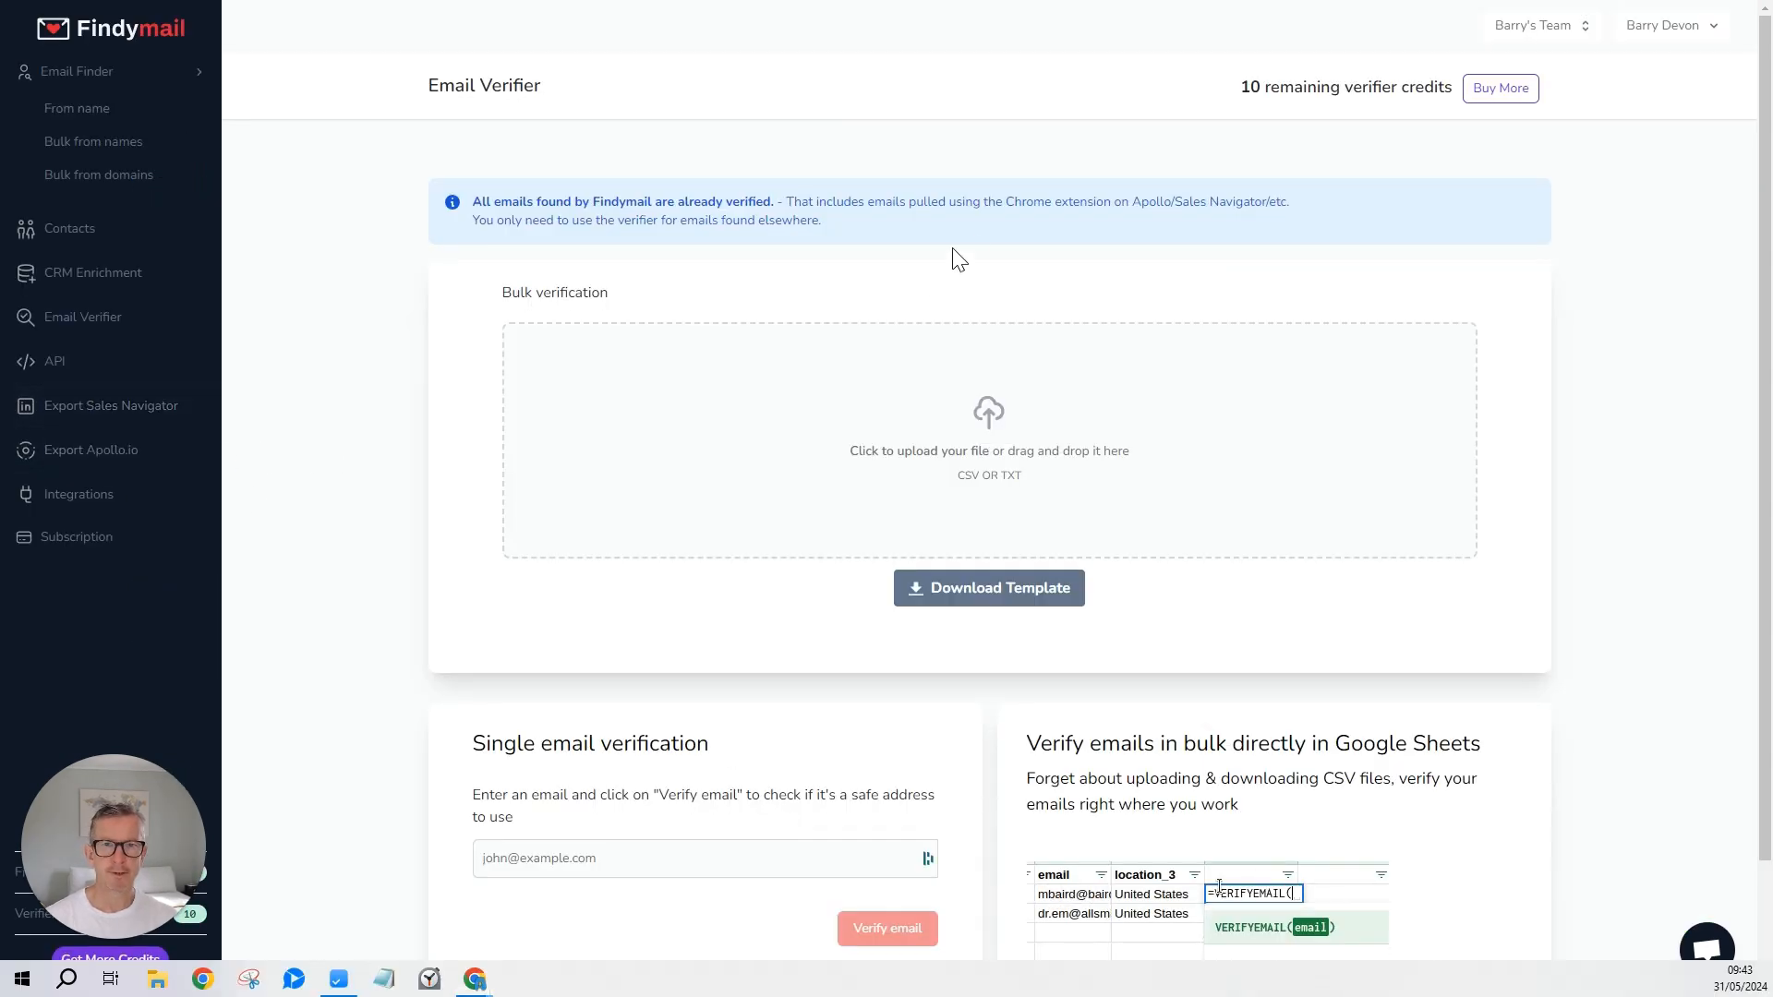
Download the bulk verification template from the Email Verifier page.
click(1007, 610)
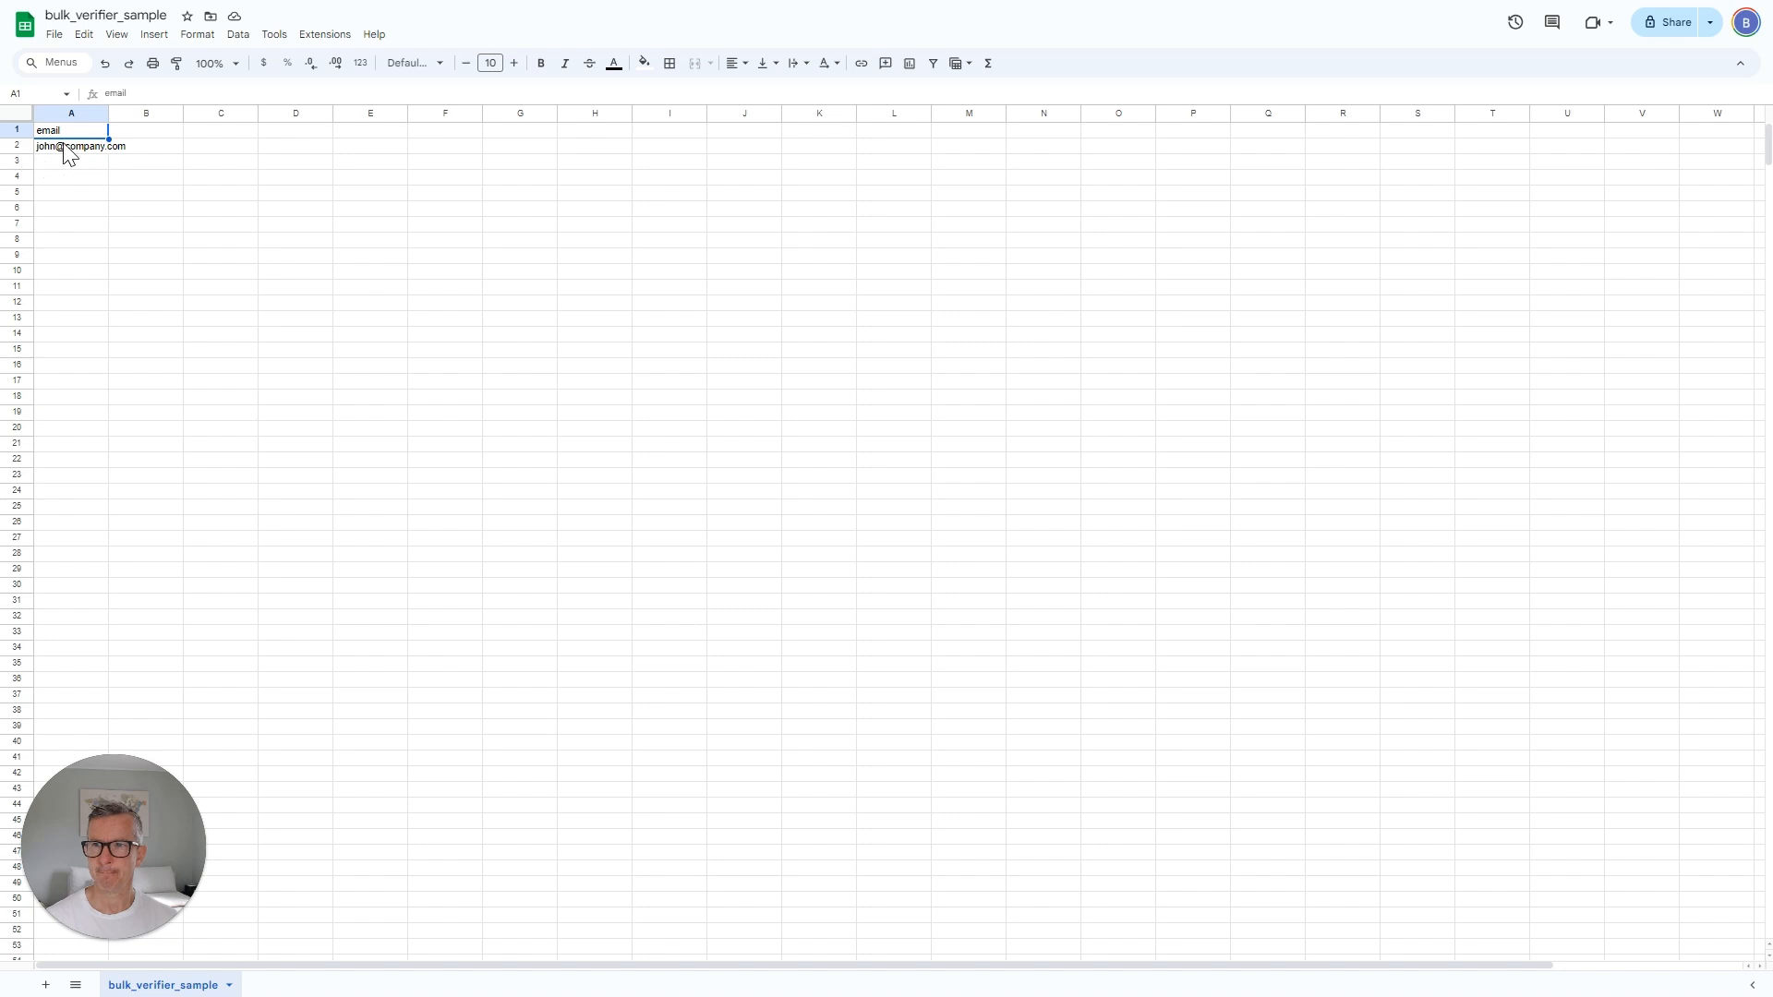
Switch to the apollo-contacts-export spreadsheet tab.
mouse_move(66, 153)
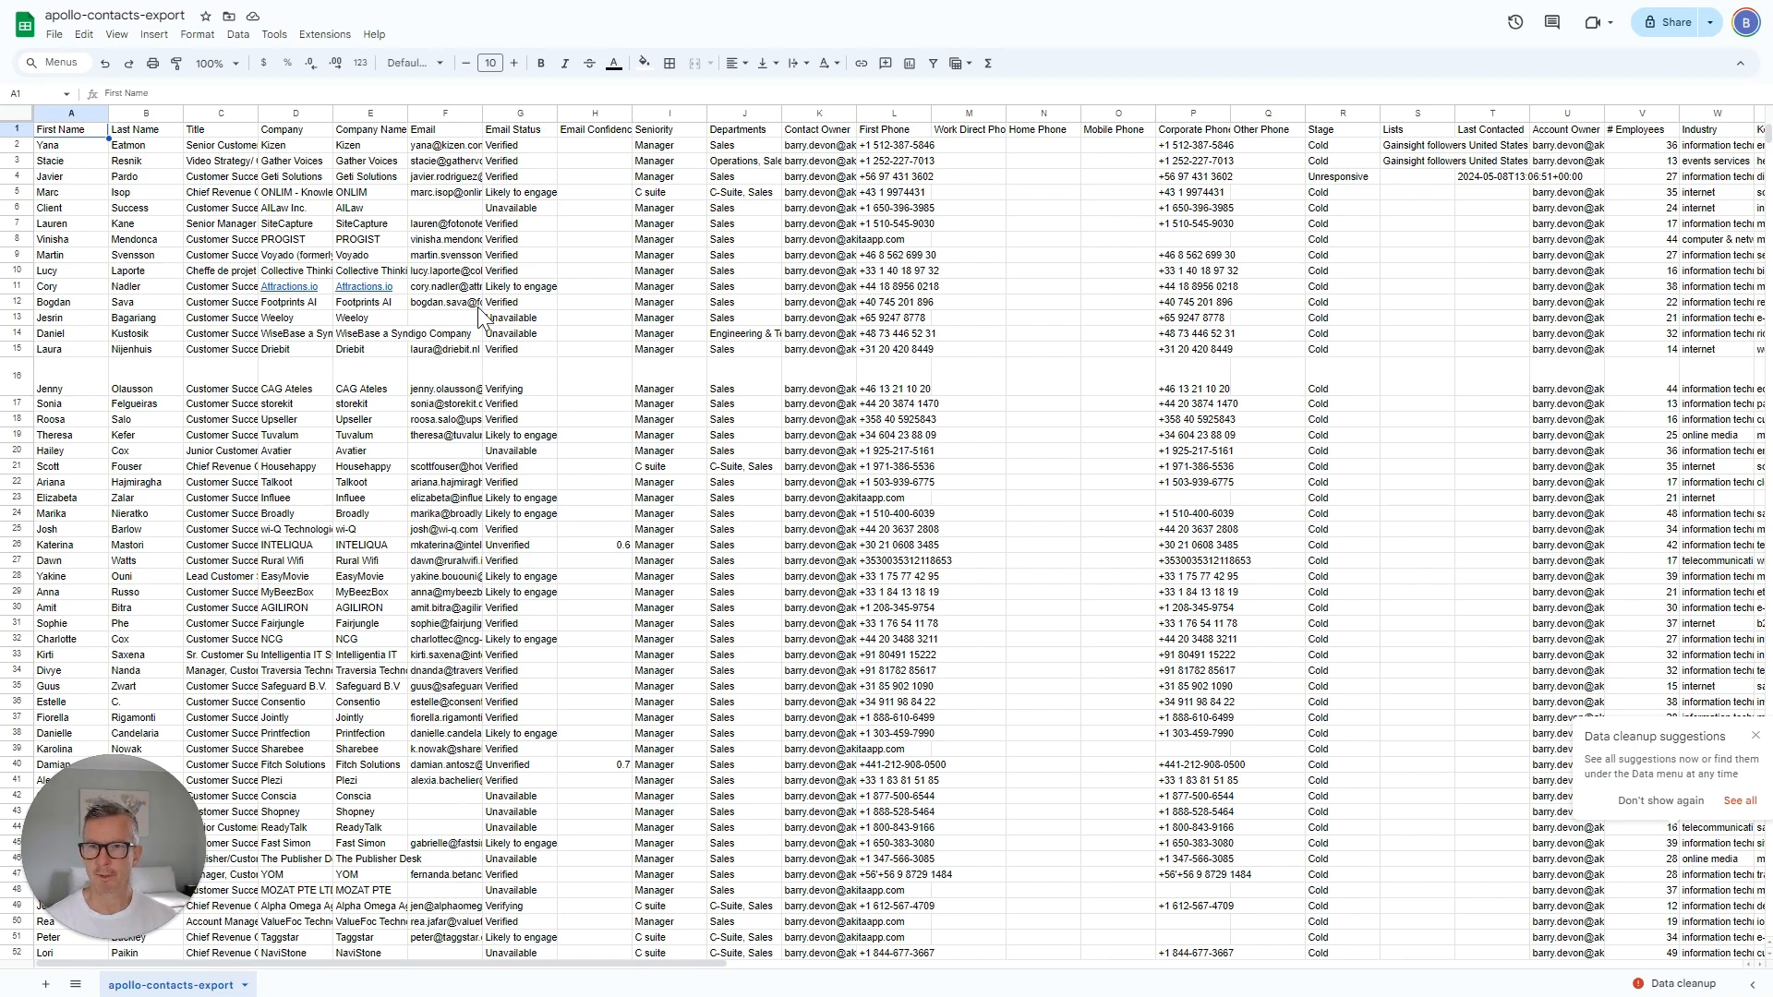
Sort the whole contacts sheet by the Email column, with a header row, then add a blank sheet.
click(17, 113)
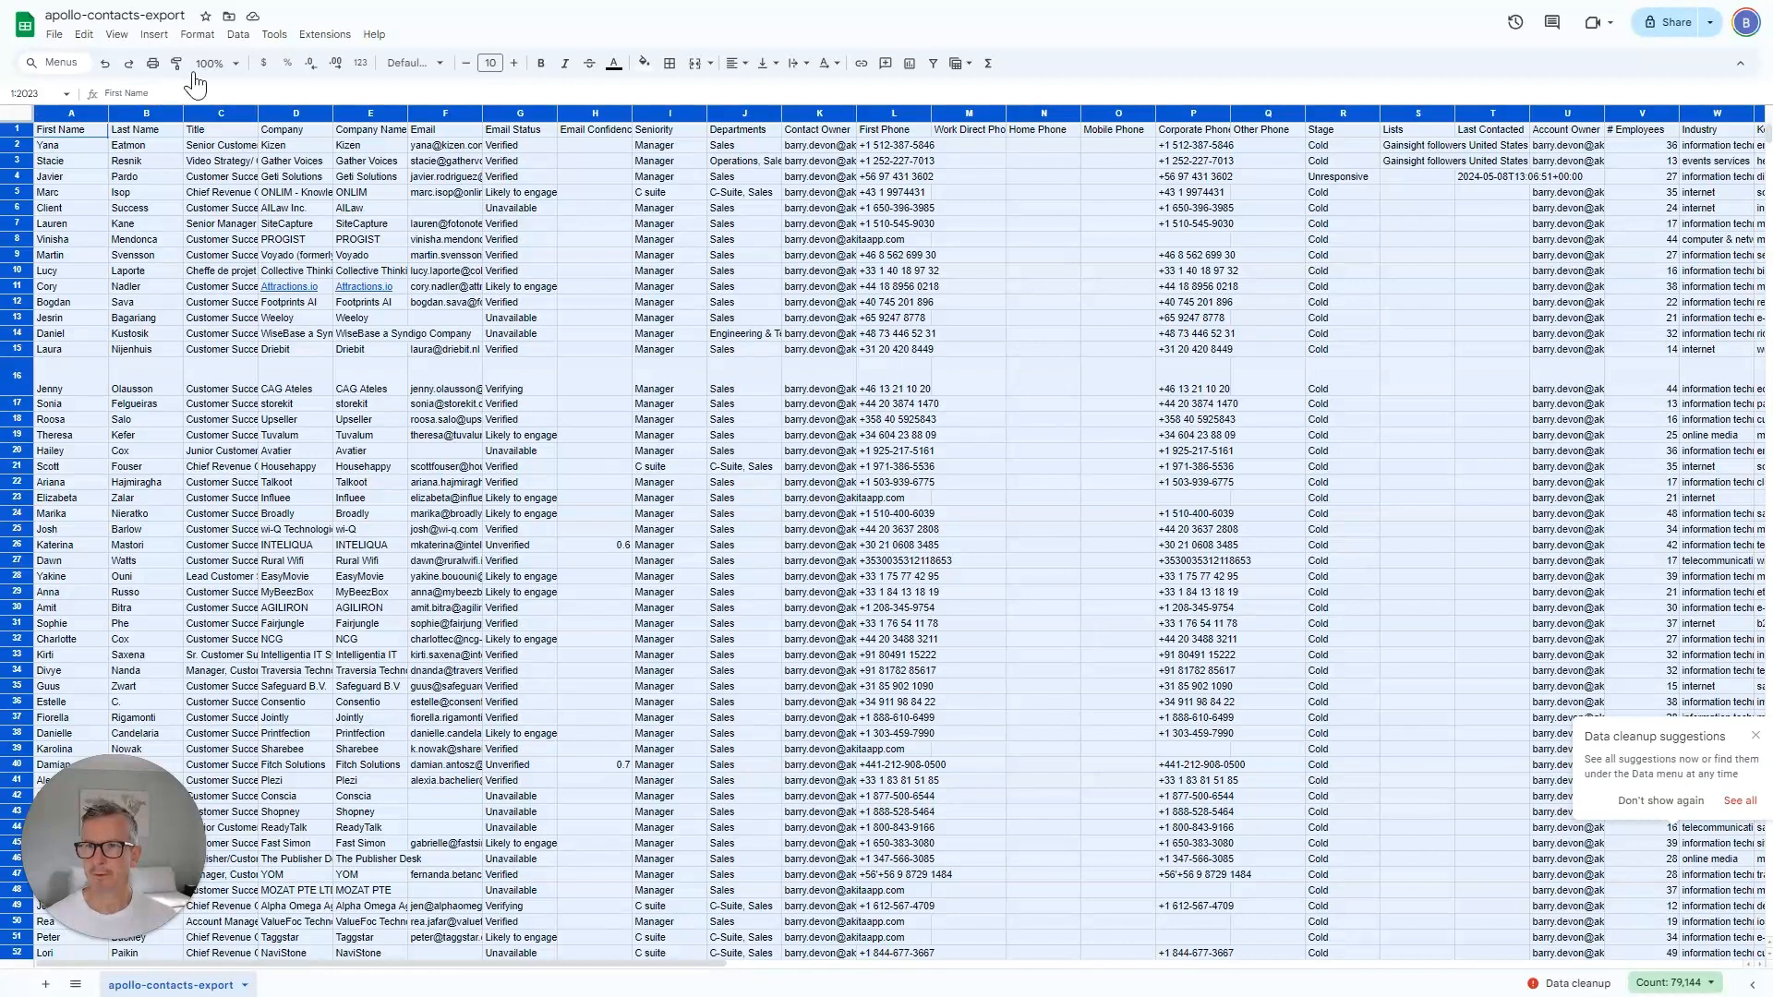
click(238, 34)
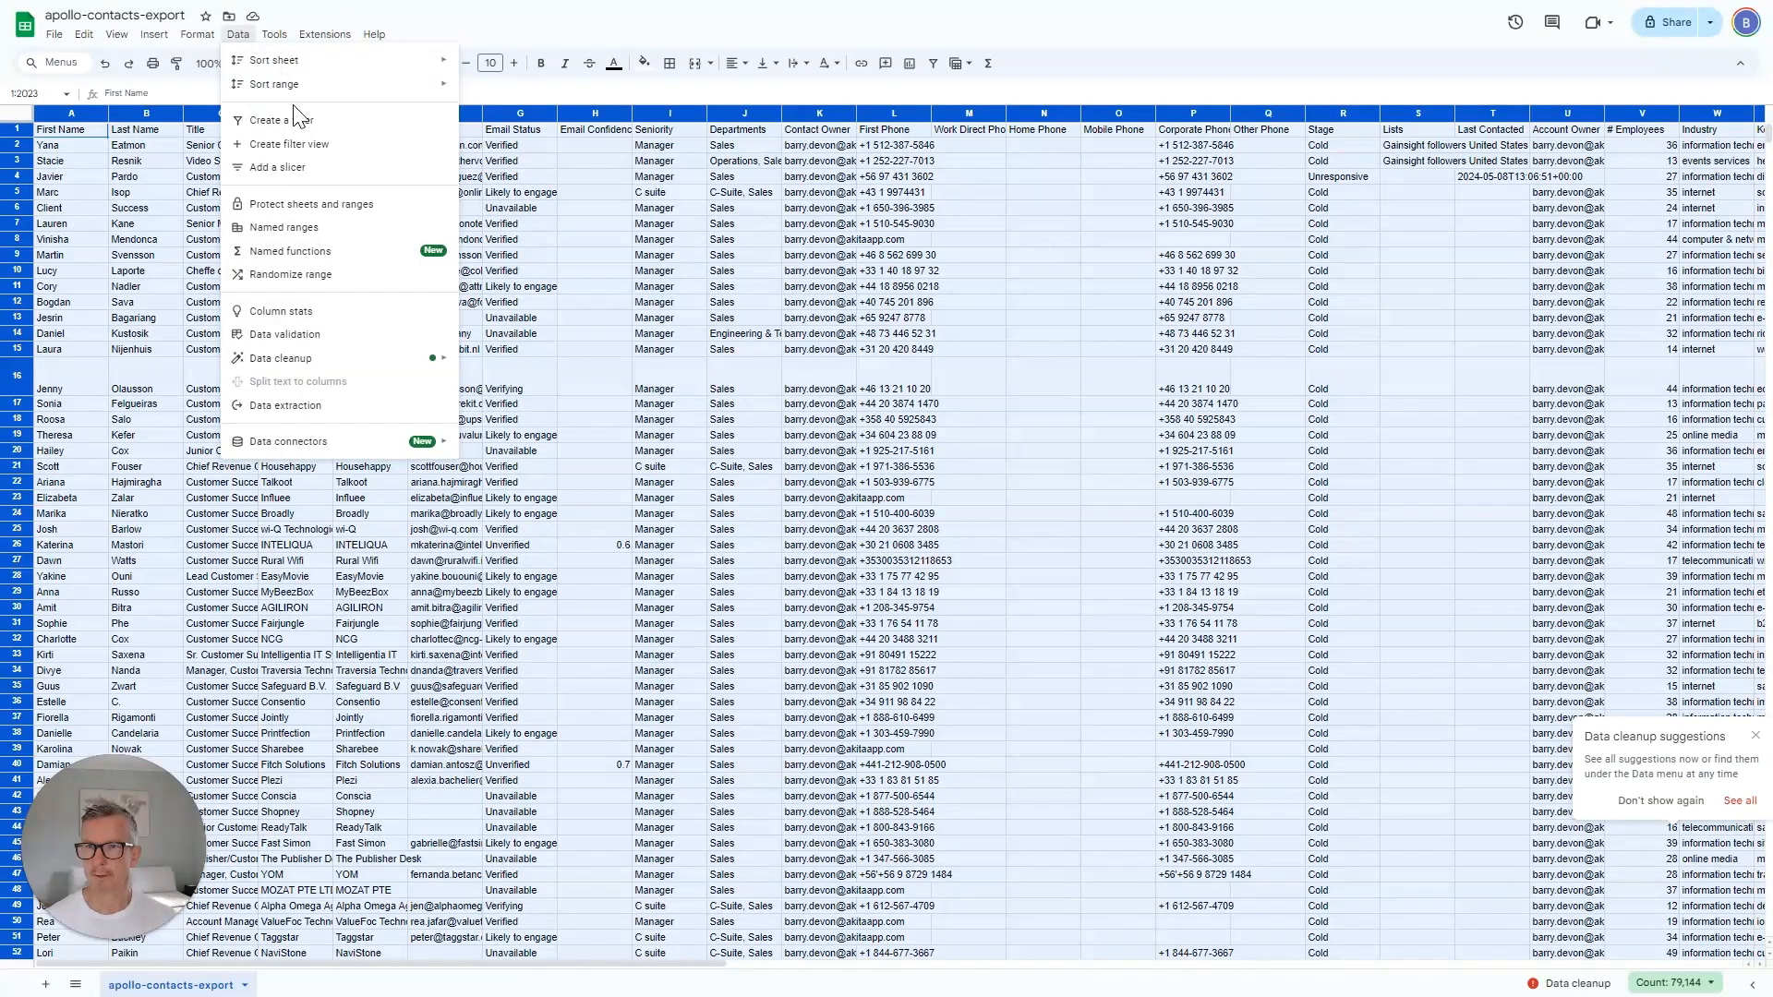
mouse_move(290, 93)
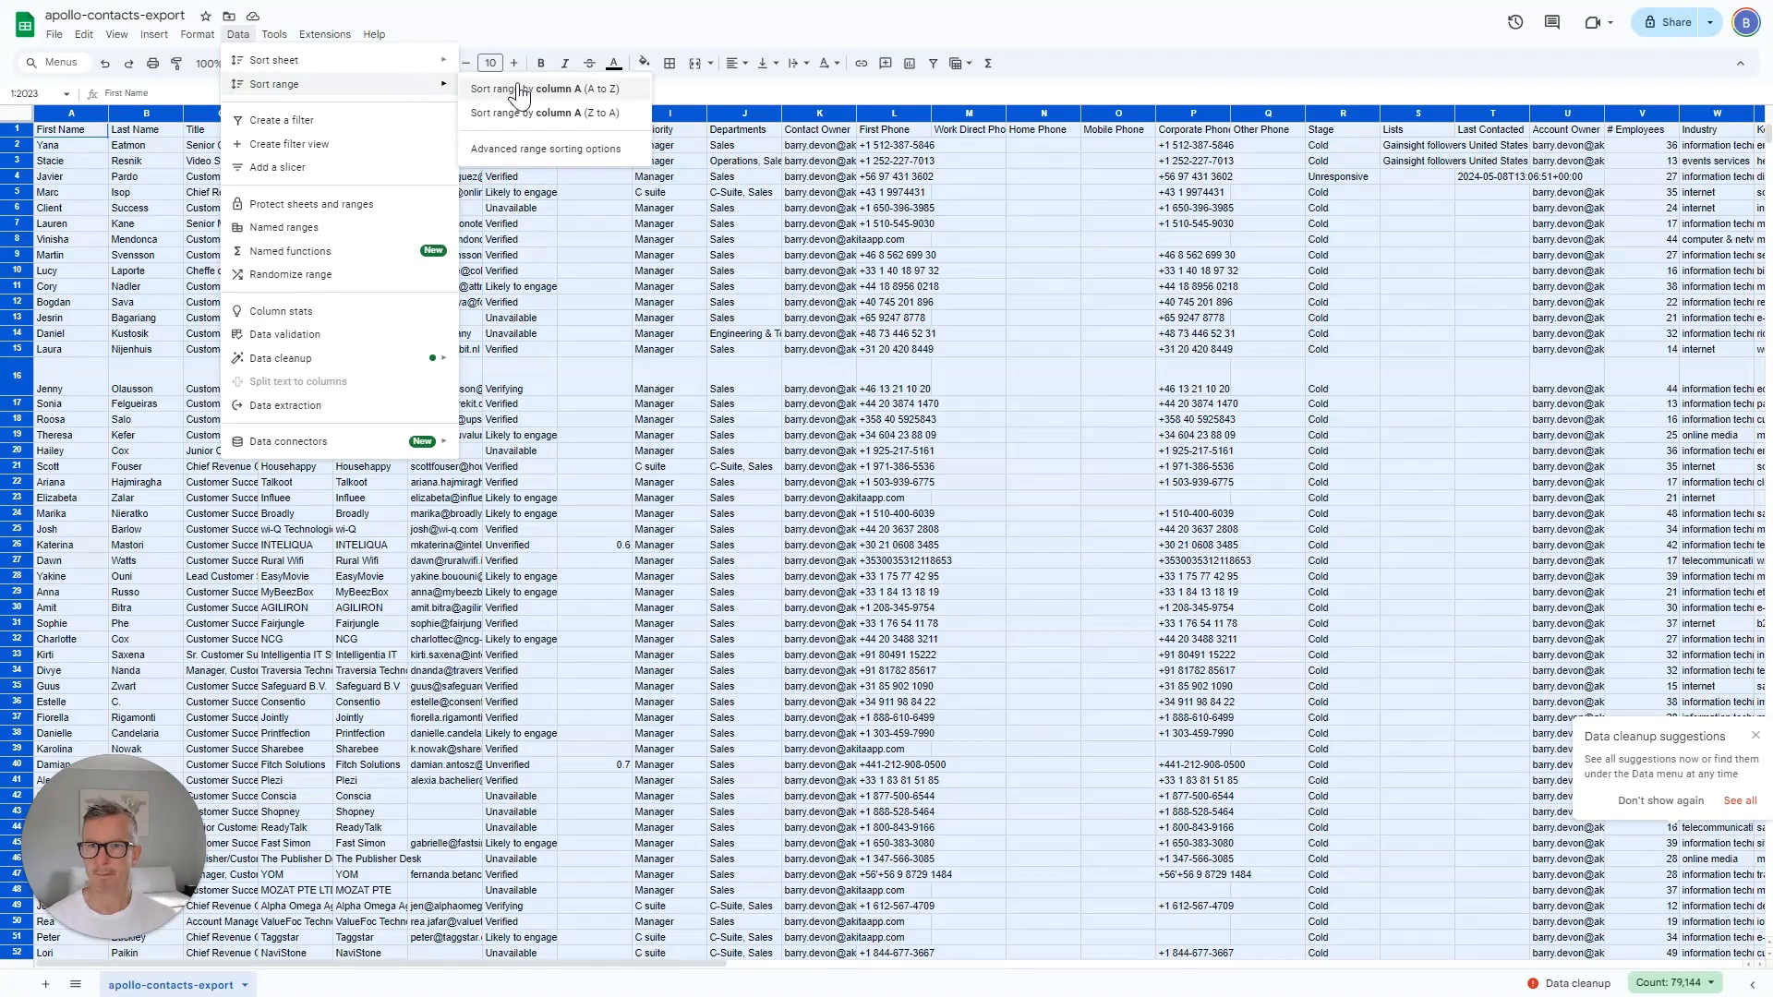
click(508, 150)
click(723, 443)
click(798, 487)
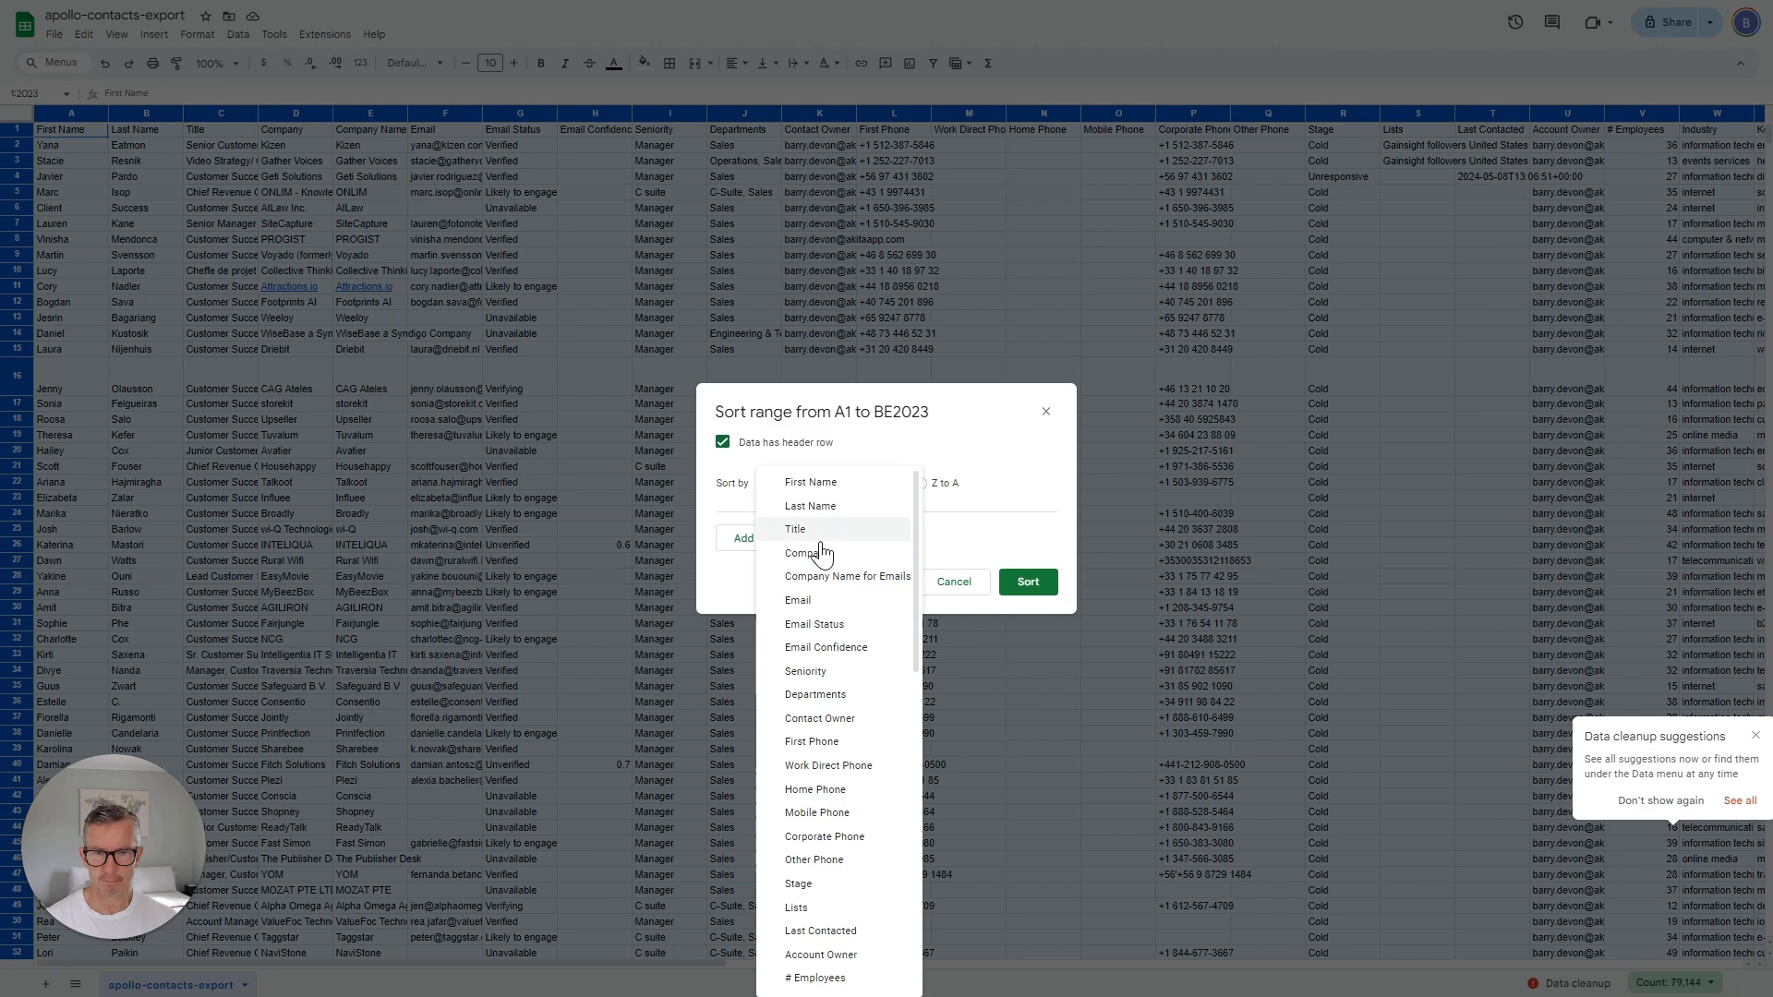
click(812, 598)
click(1040, 582)
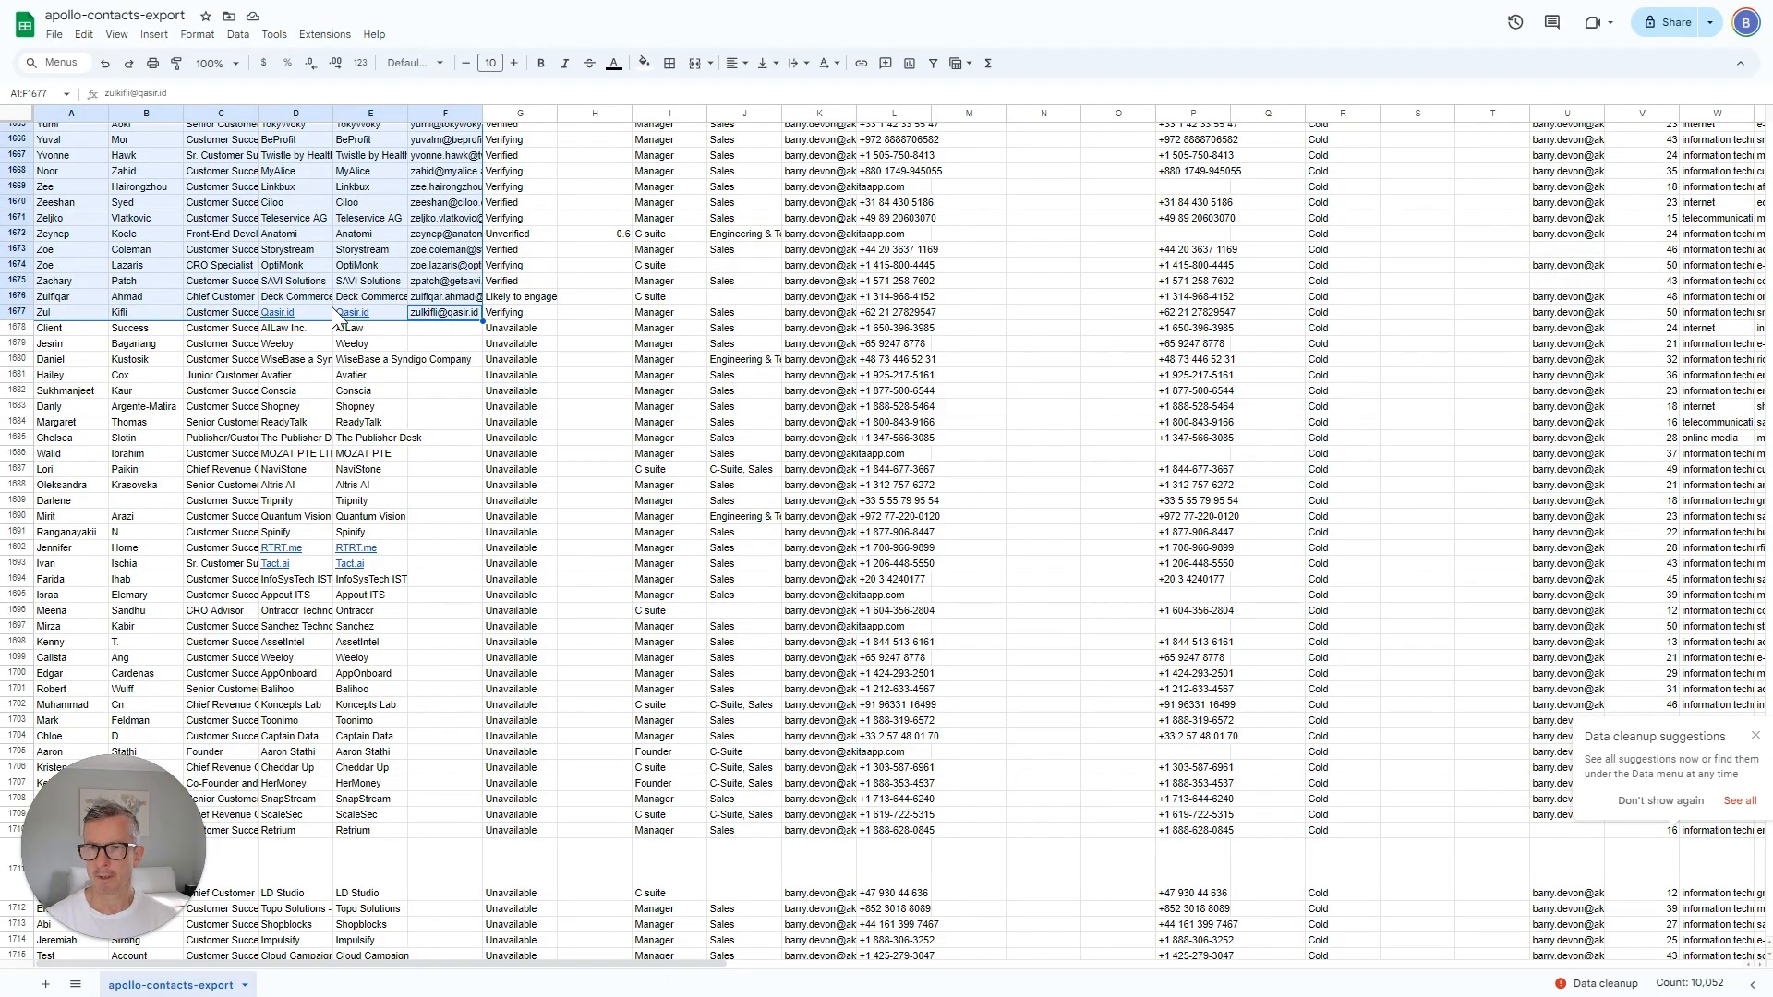
mouse_move(390, 309)
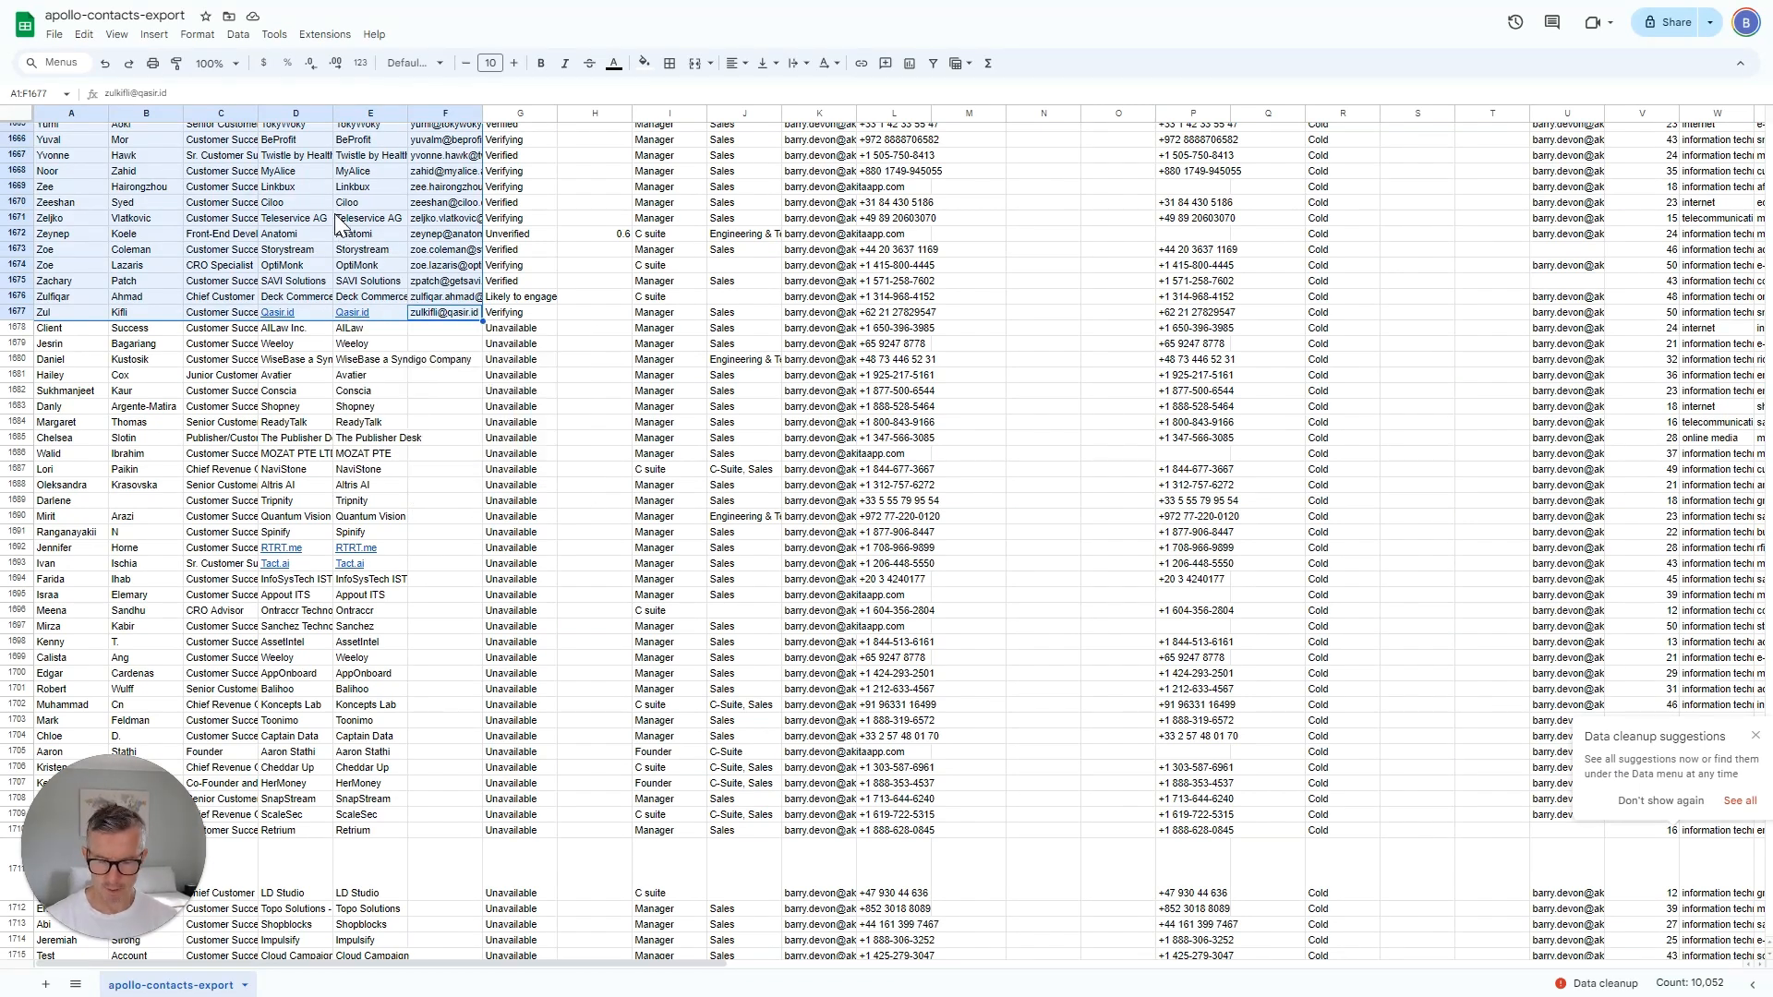
click(47, 984)
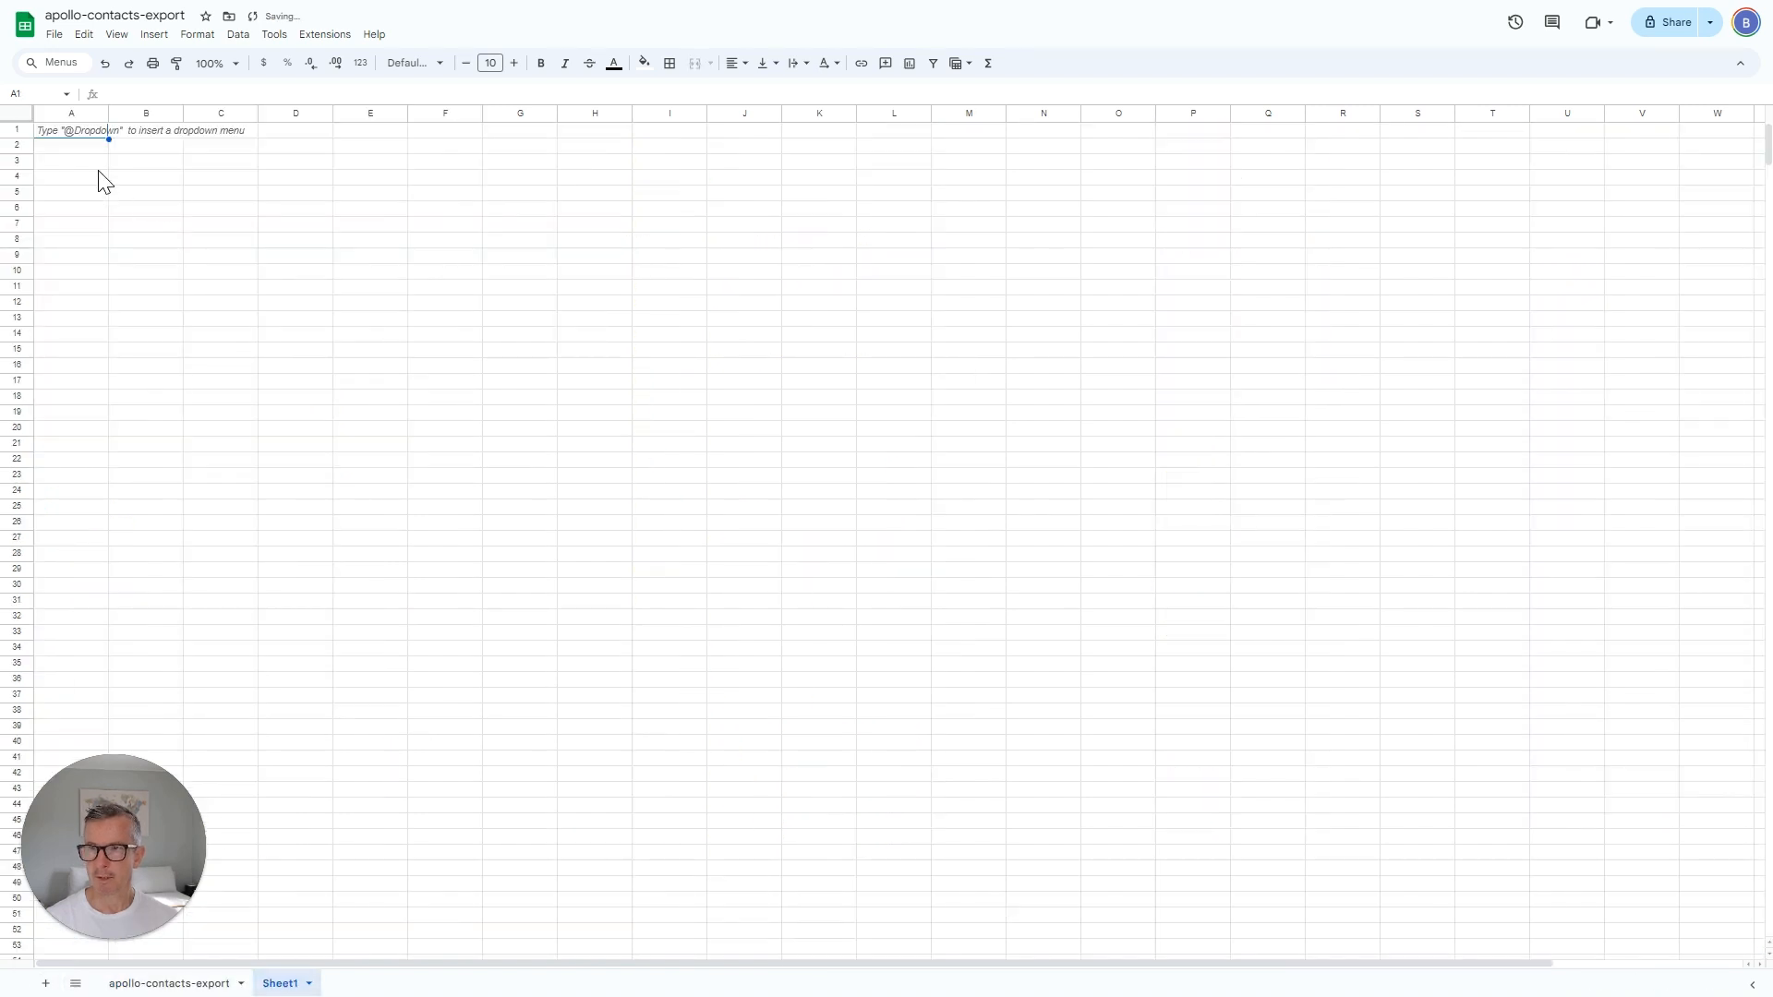
Paste the copied contact rows into Sheet1 and download bulk_verifier_sample as a .csv file.
key(ctrl+v)
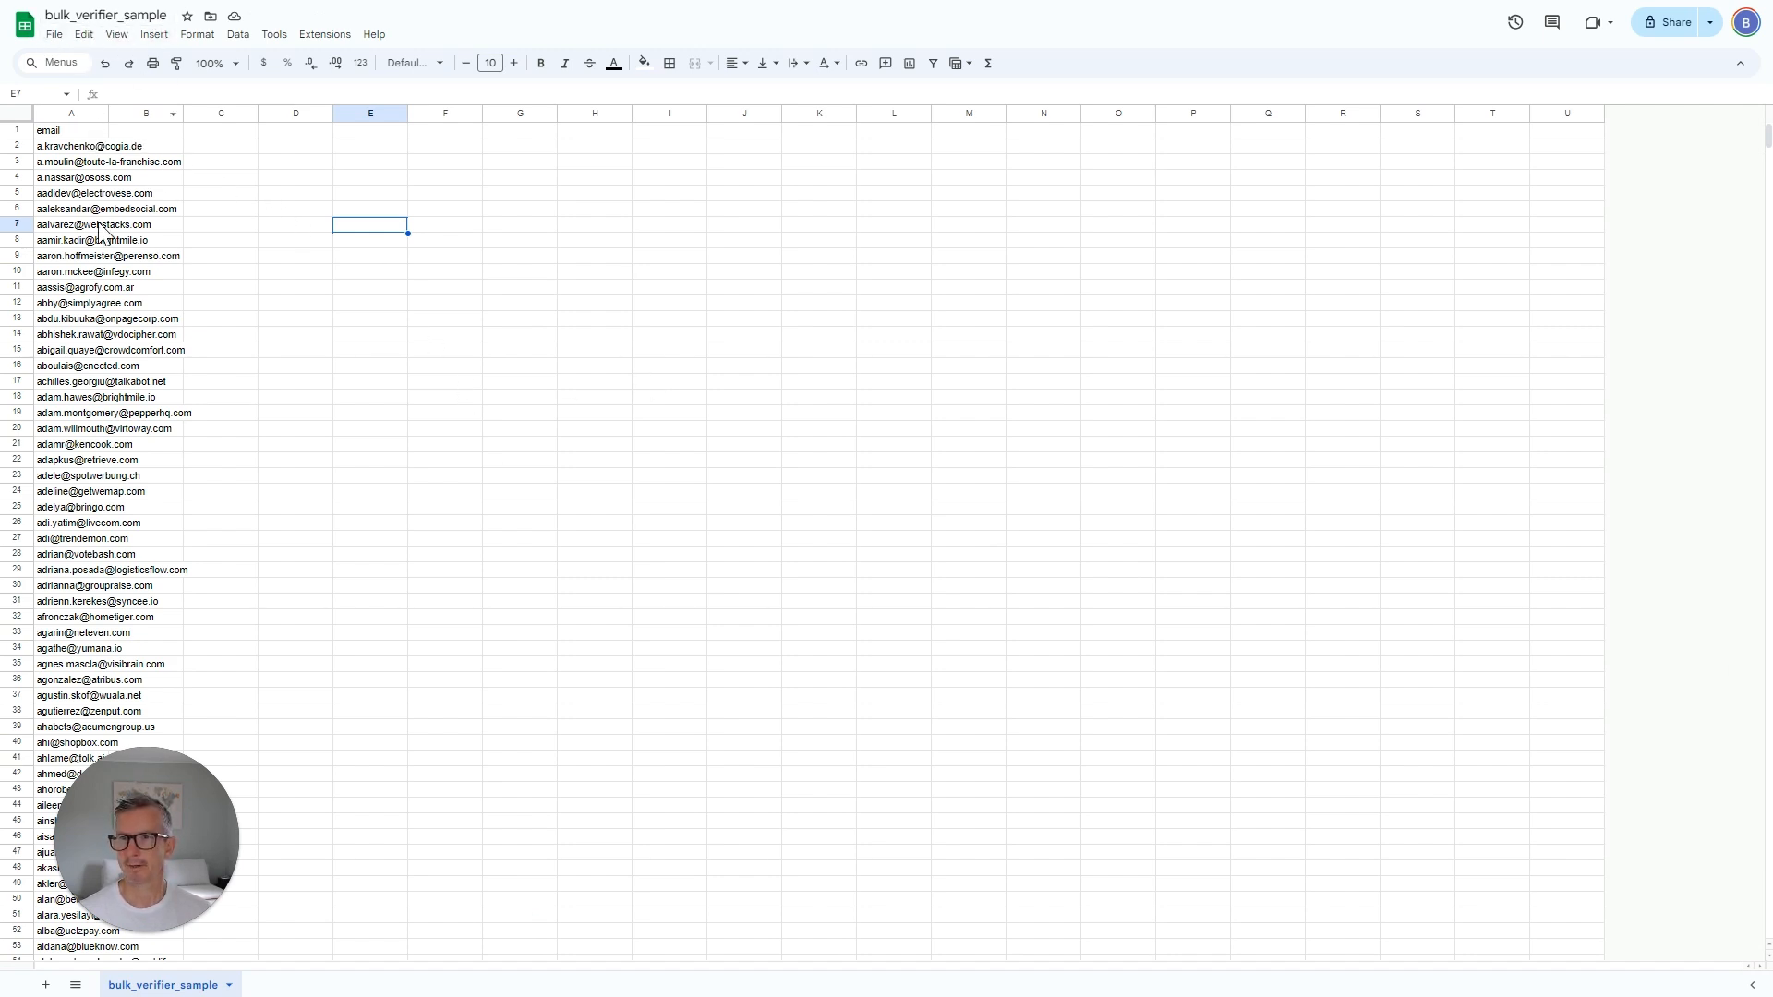
click(55, 34)
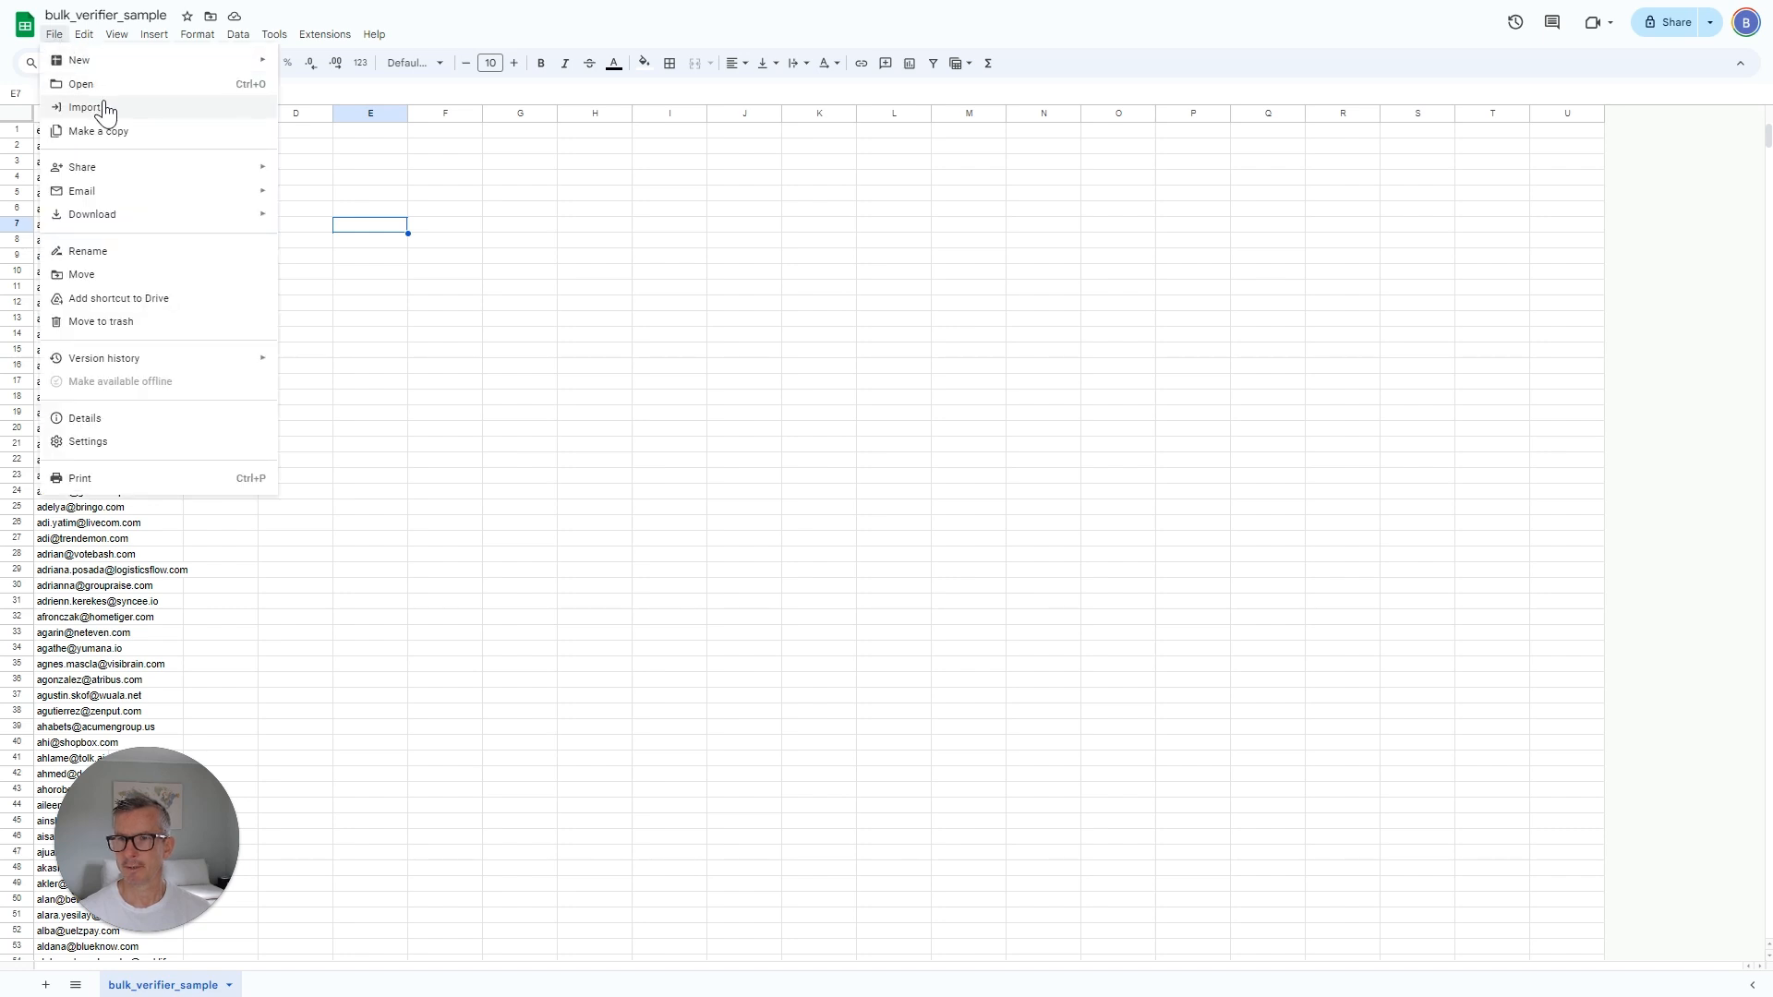
mouse_move(185, 216)
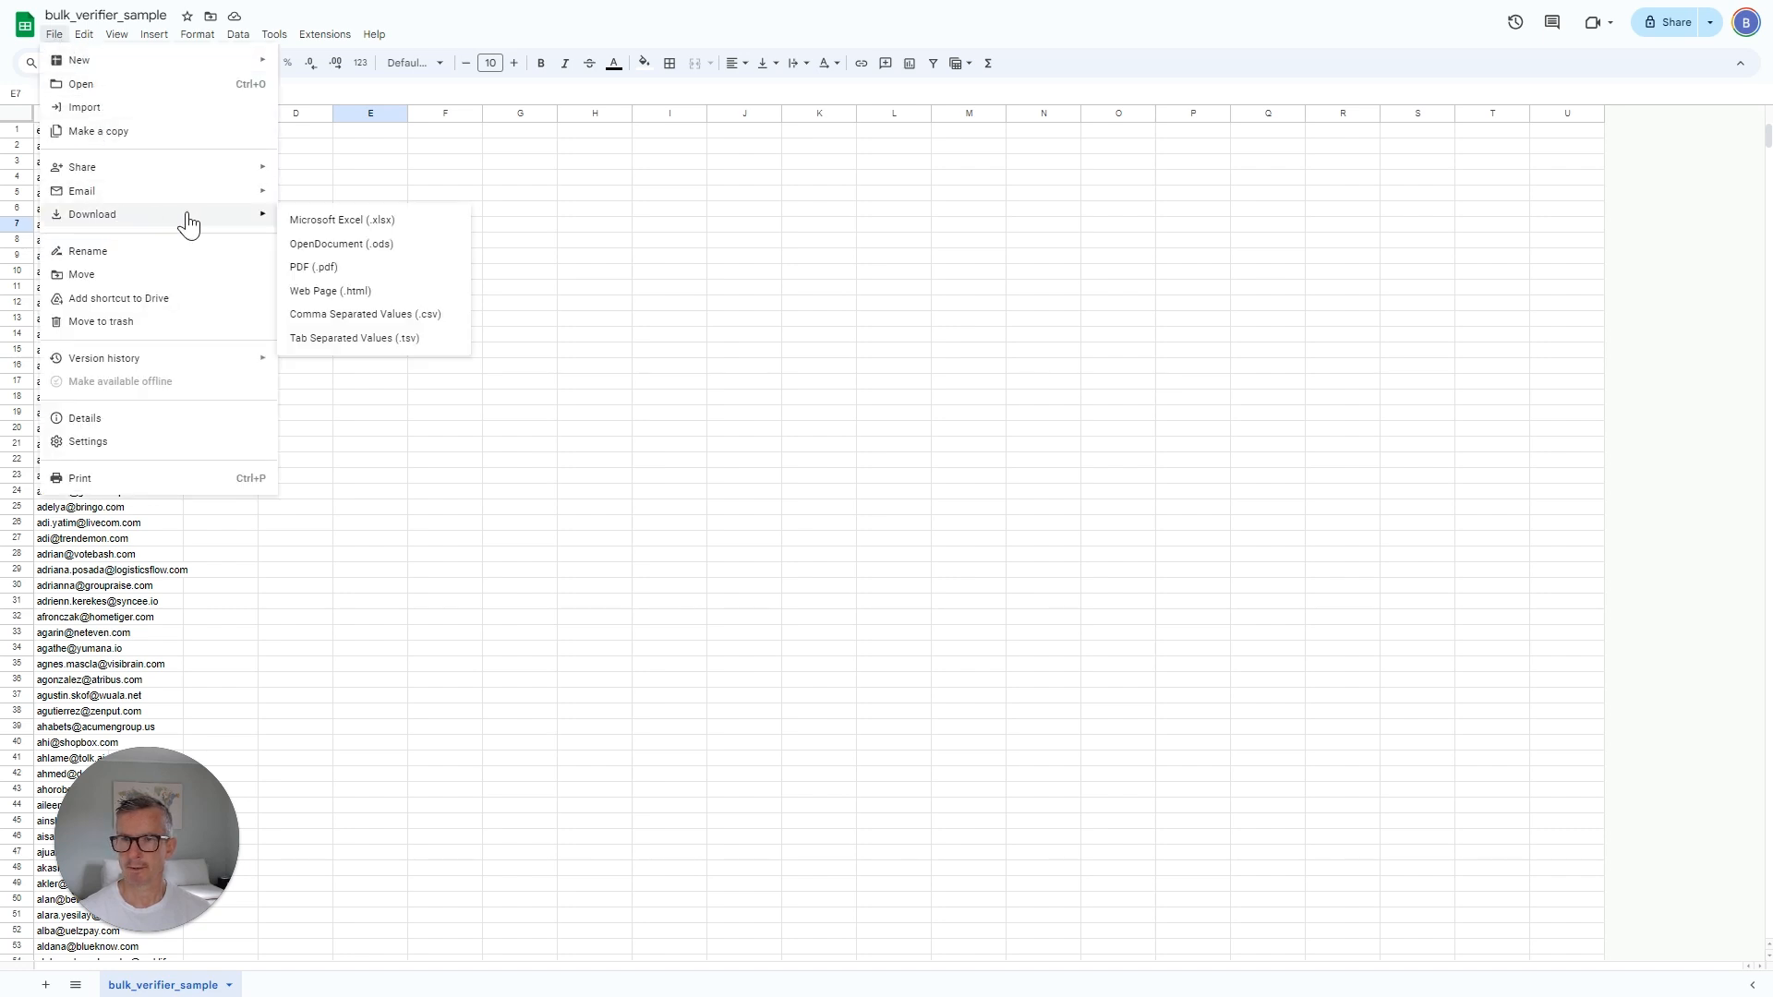
click(360, 319)
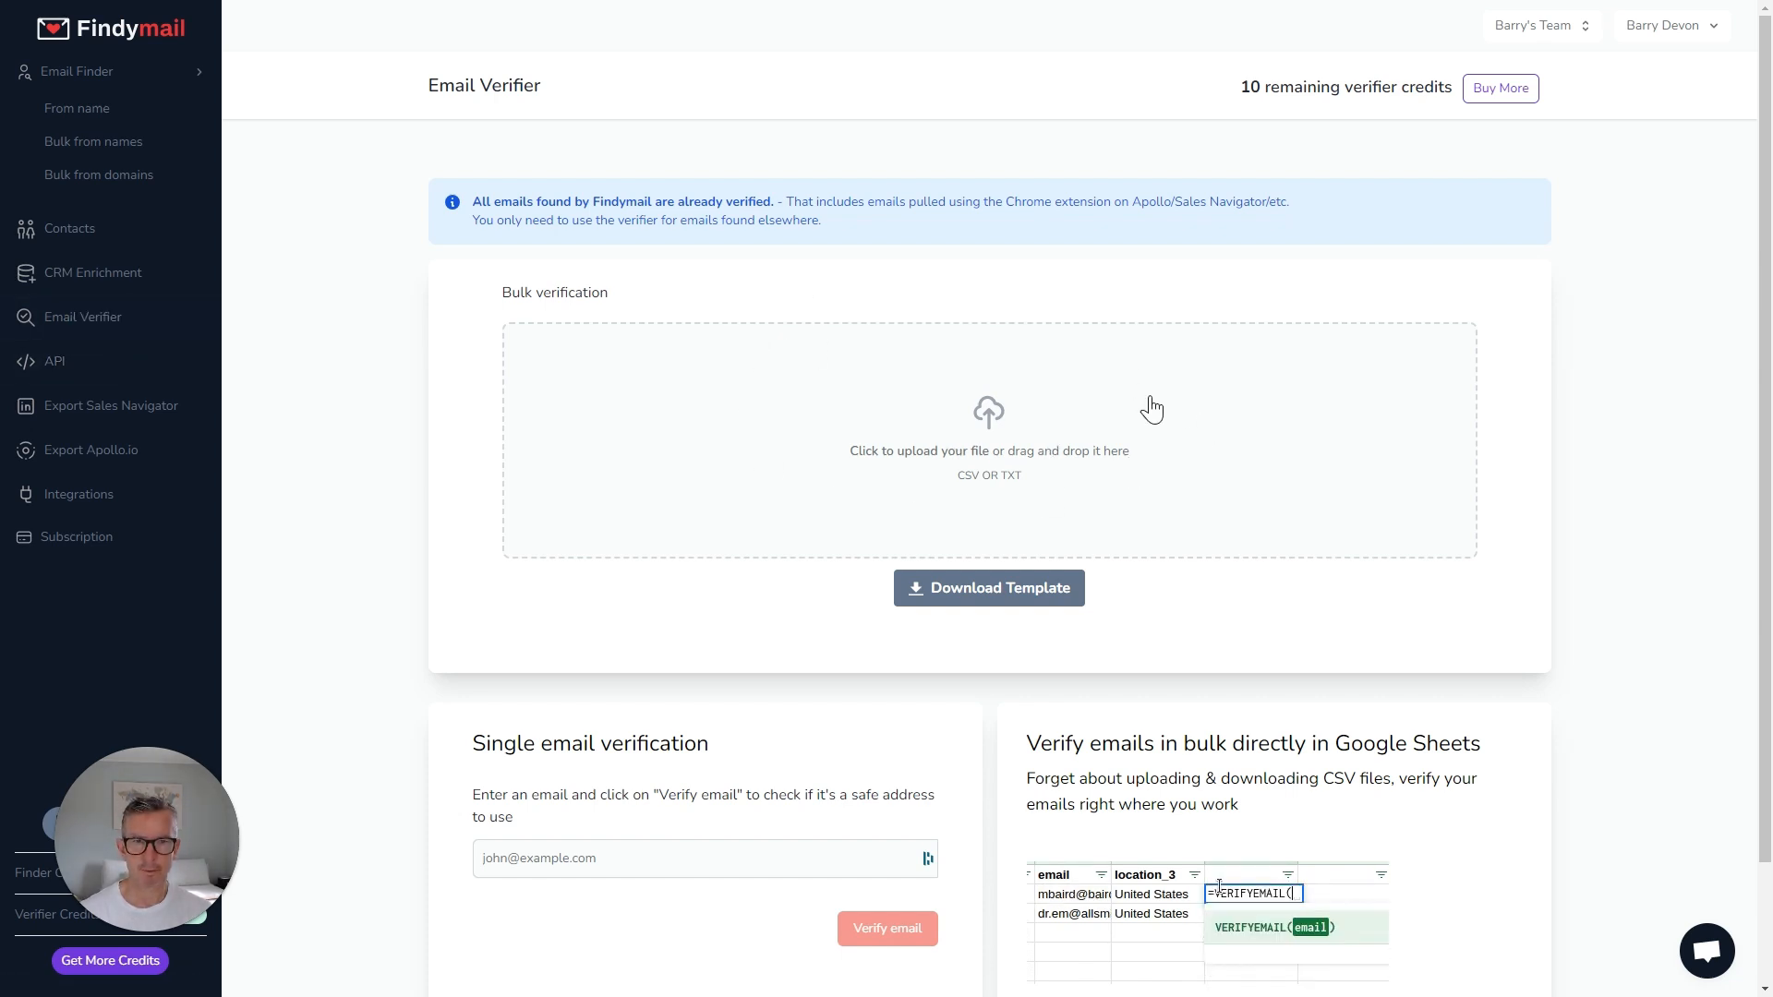
Upload the bulk_verifier_sample5 - Sheet1.csv file to the bulk verifier, then buy more verifier credits.
click(988, 413)
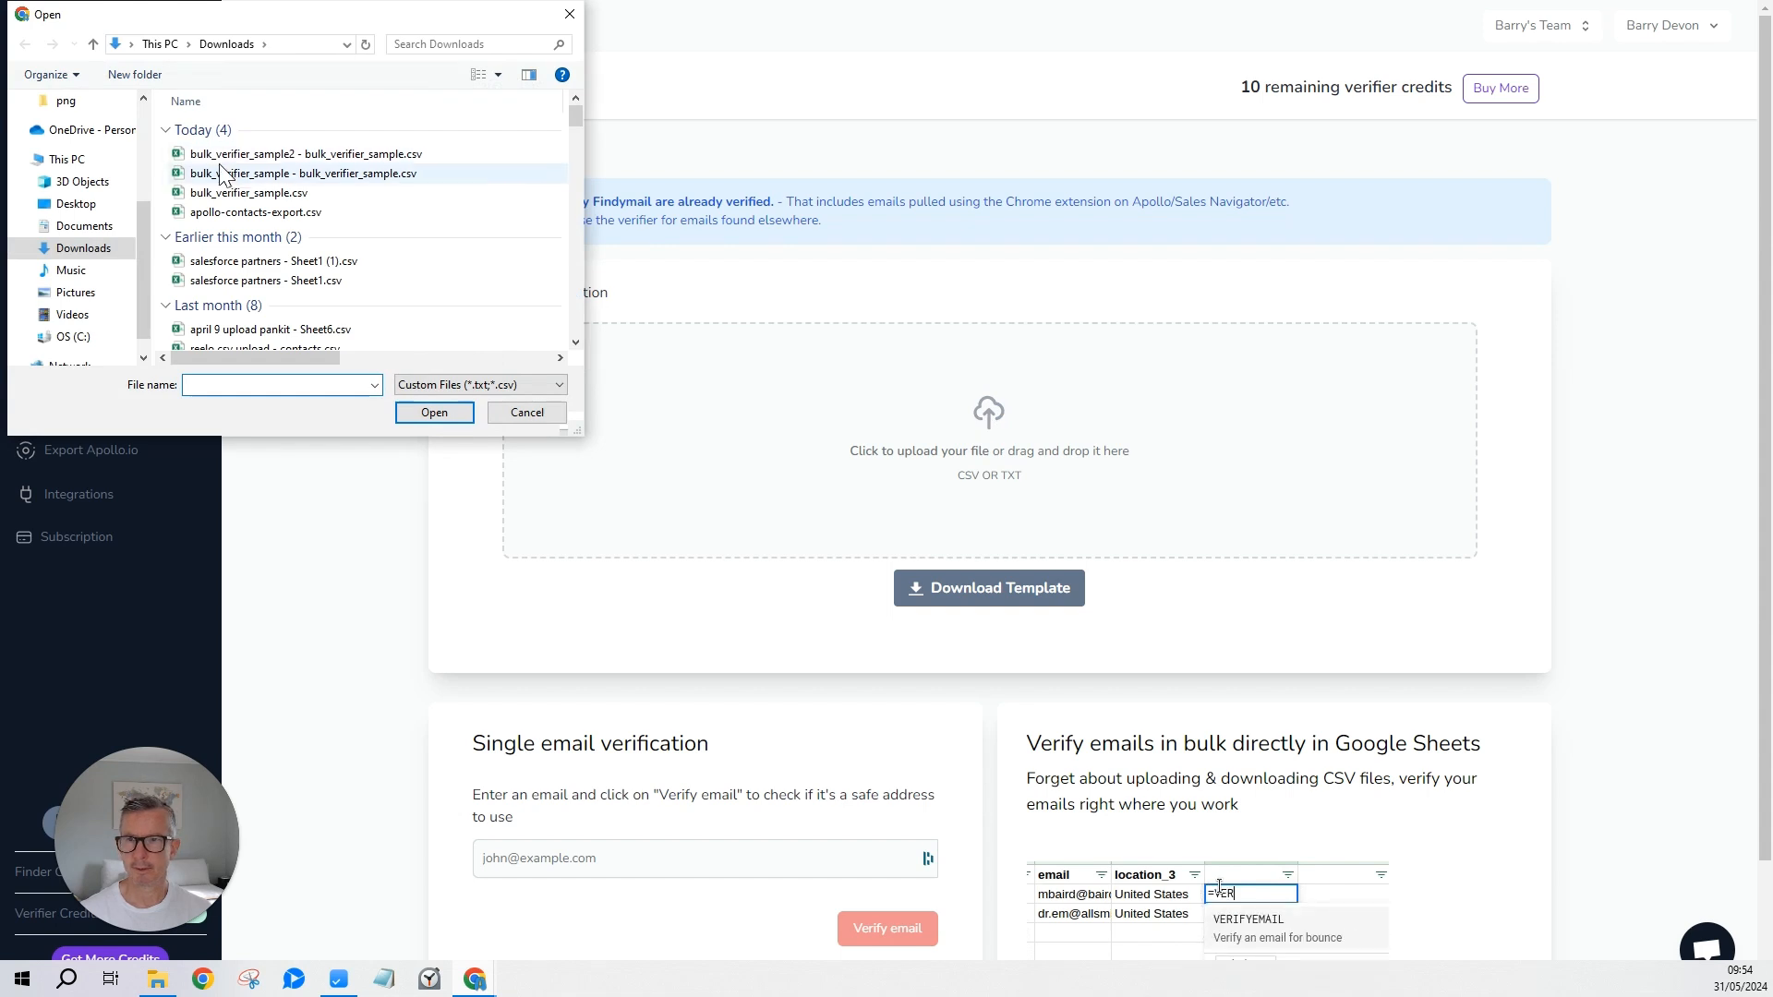
click(277, 153)
click(431, 412)
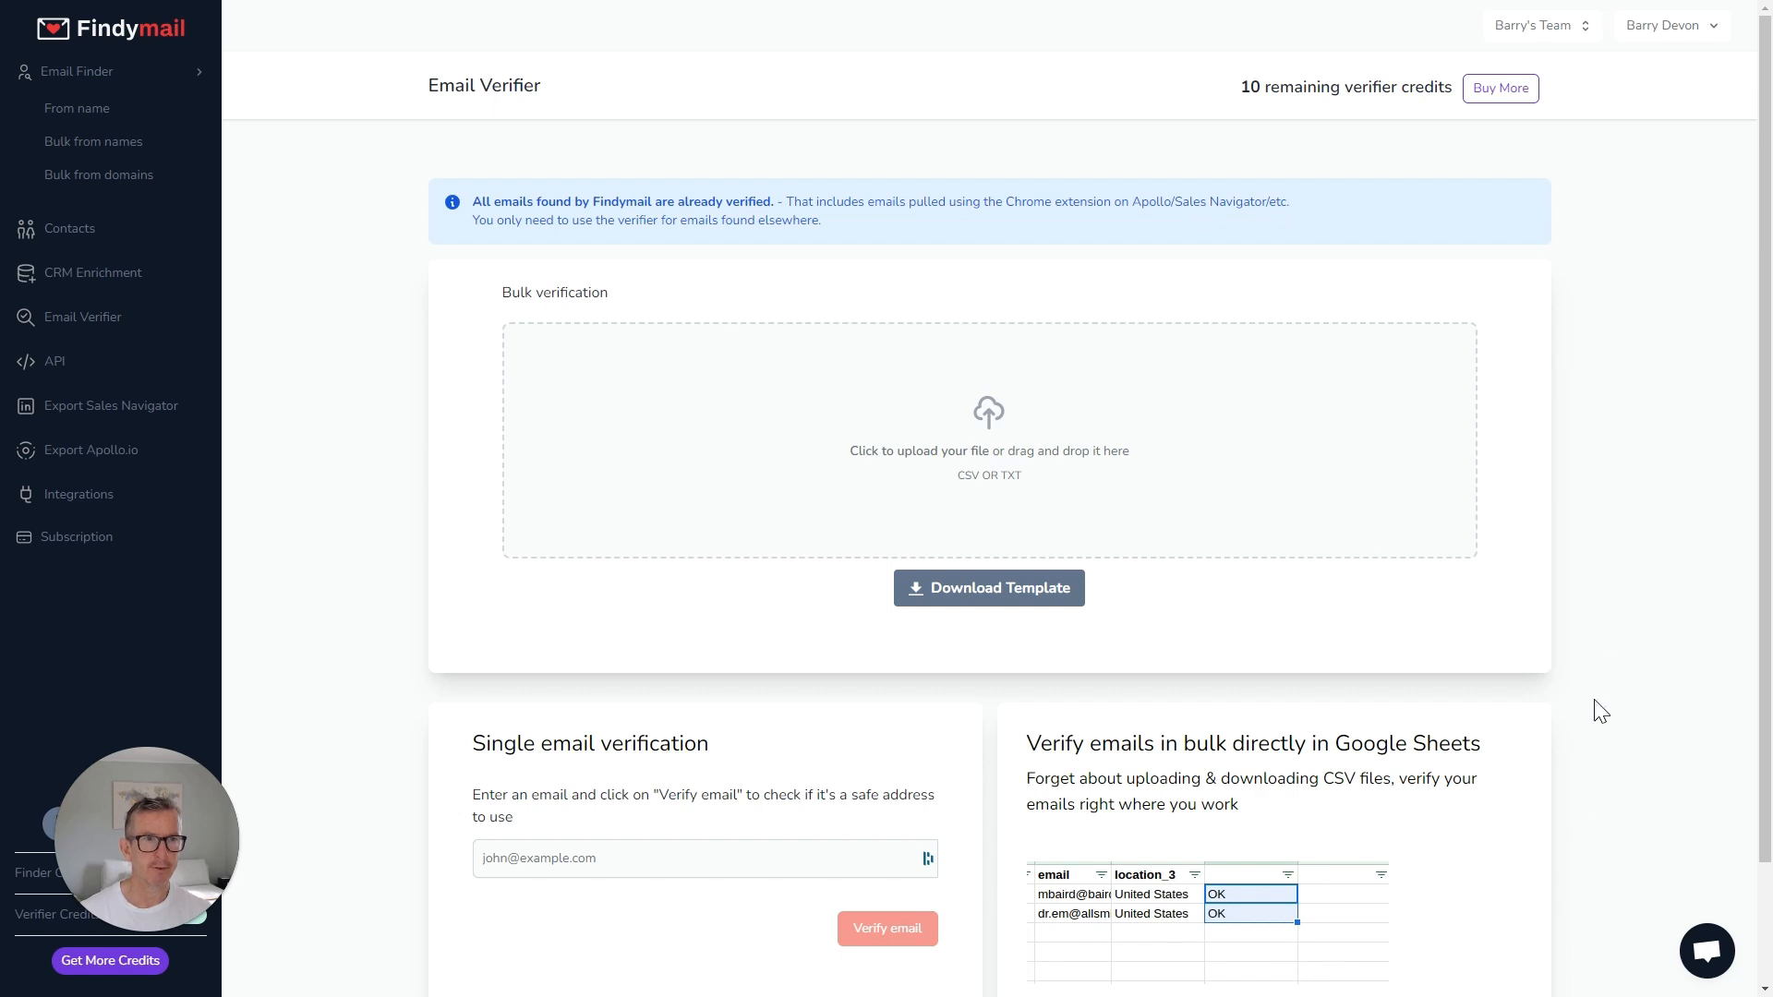
click(1497, 90)
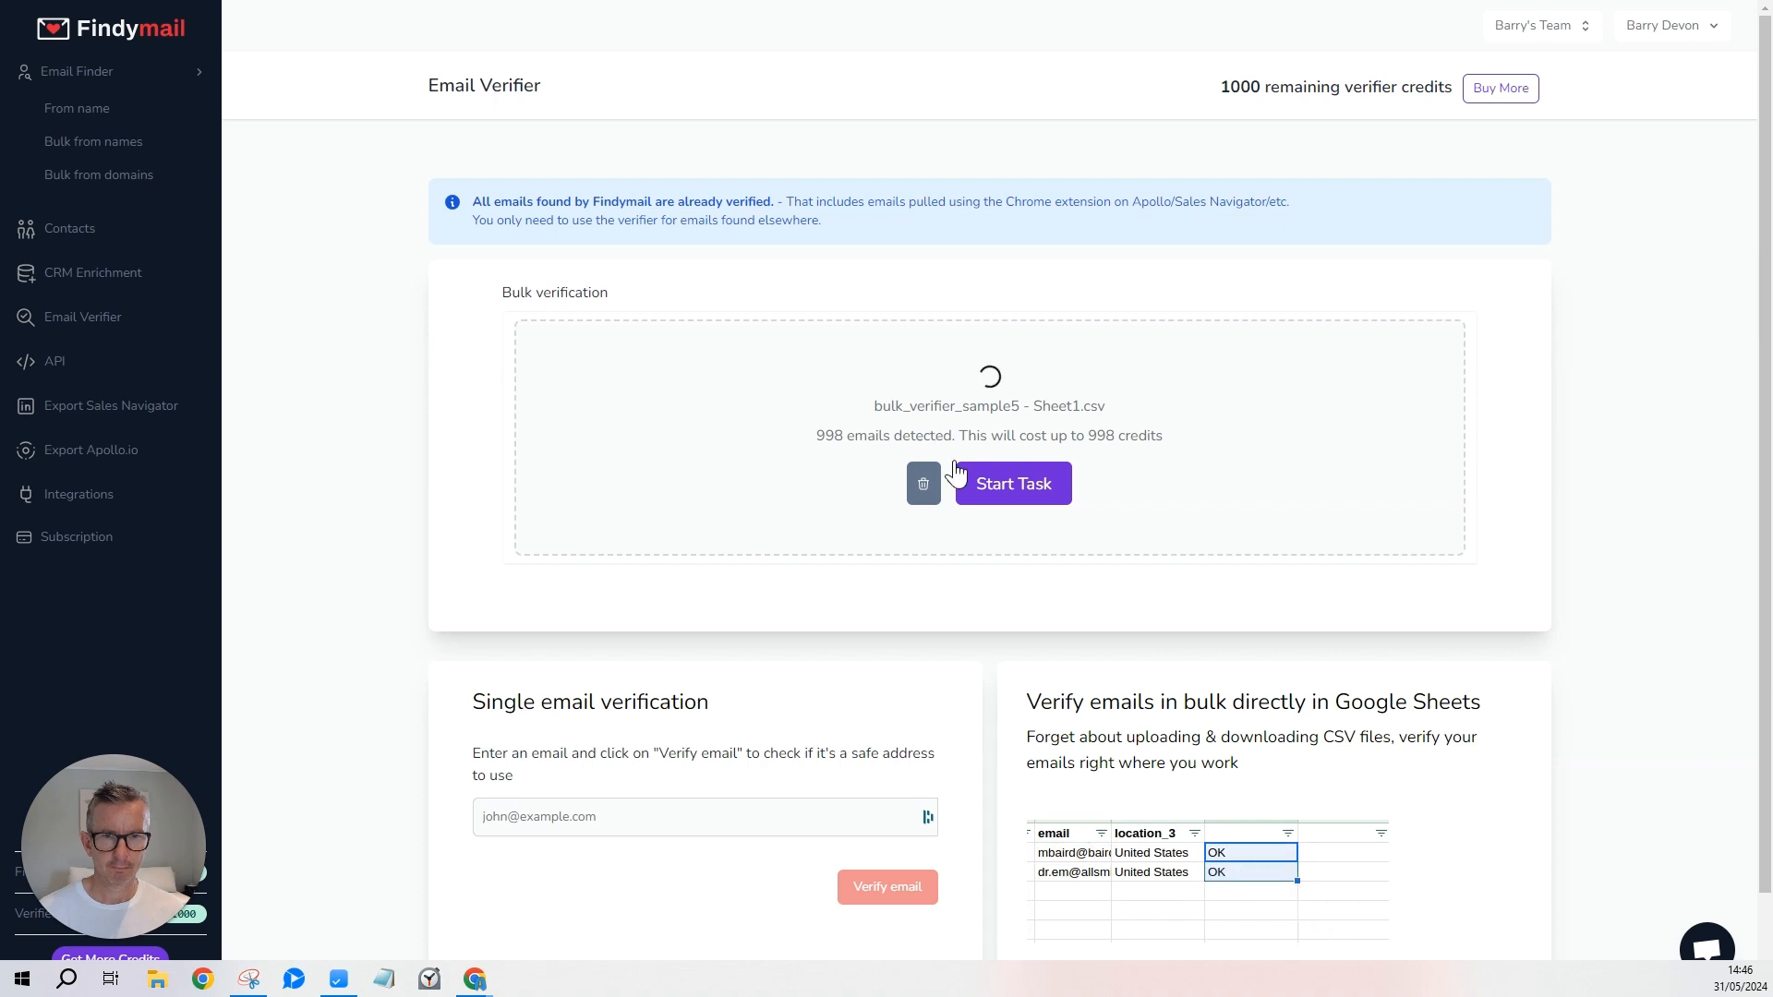
Start the task verifying the 998 uploaded emails and highlight the resulting 105 Risky count.
click(1010, 498)
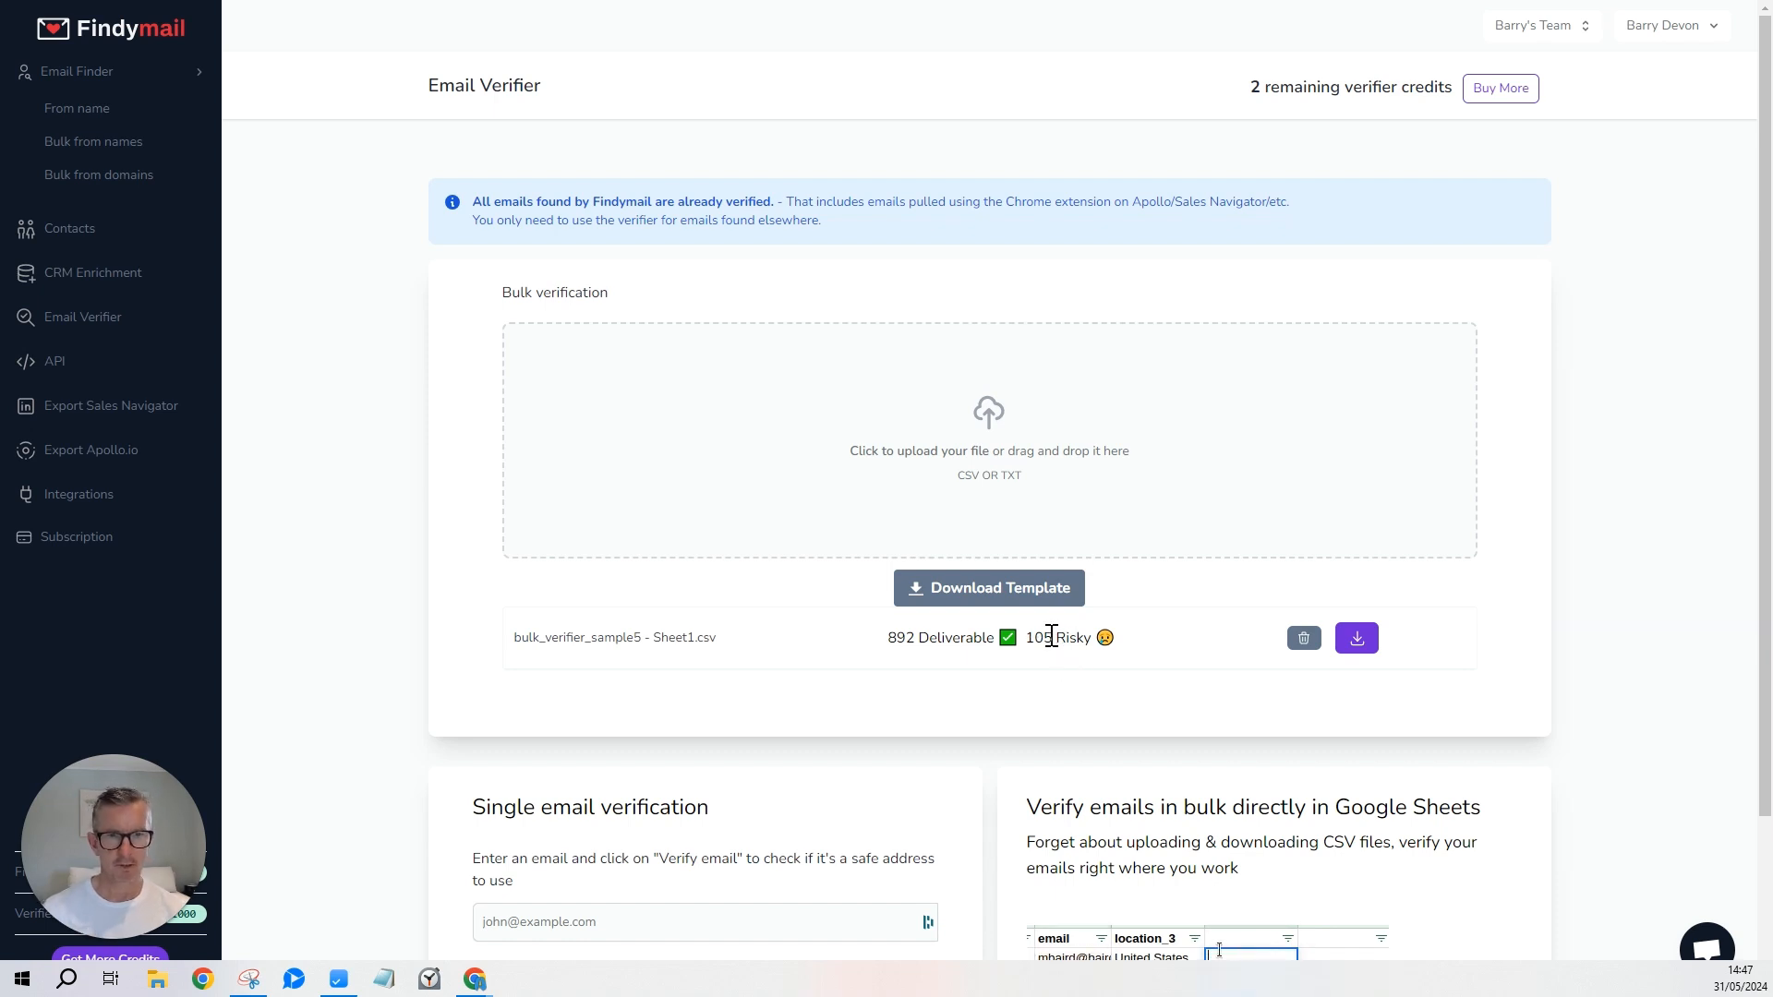
drag(1027, 639, 1082, 637)
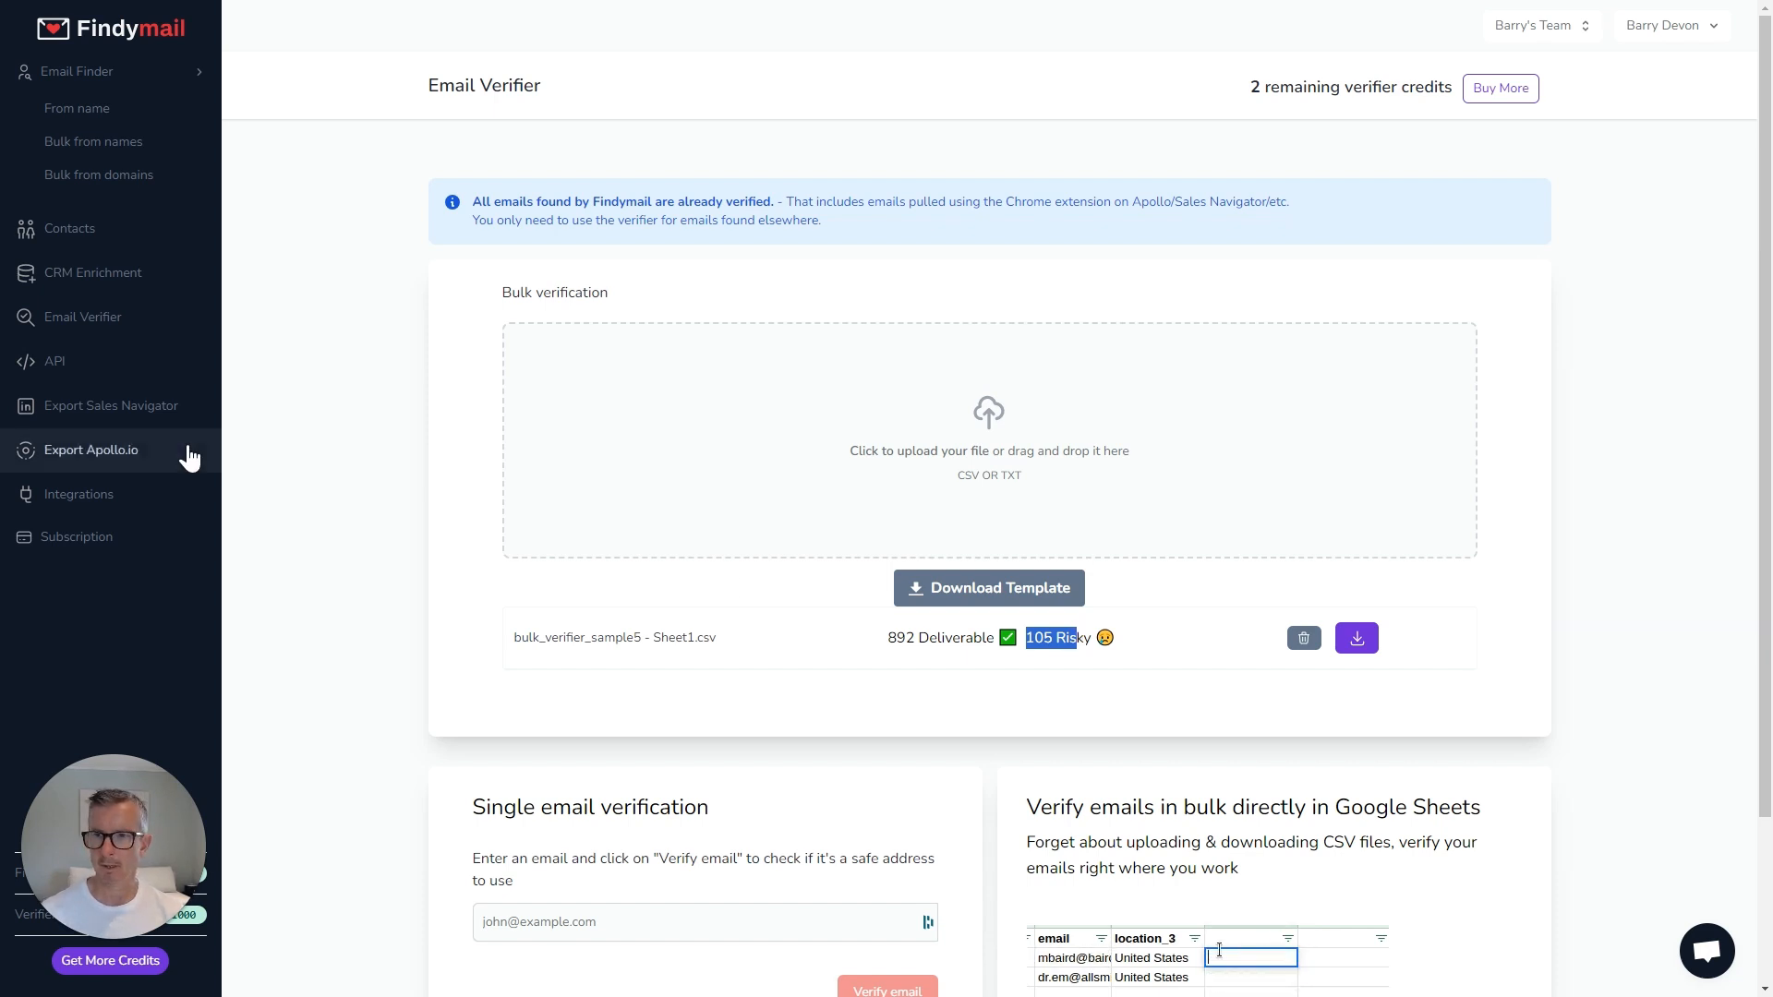
Download the deliverable emails from the bulk_verifier_sample5 - Sheet1.csv verification results.
key(super)
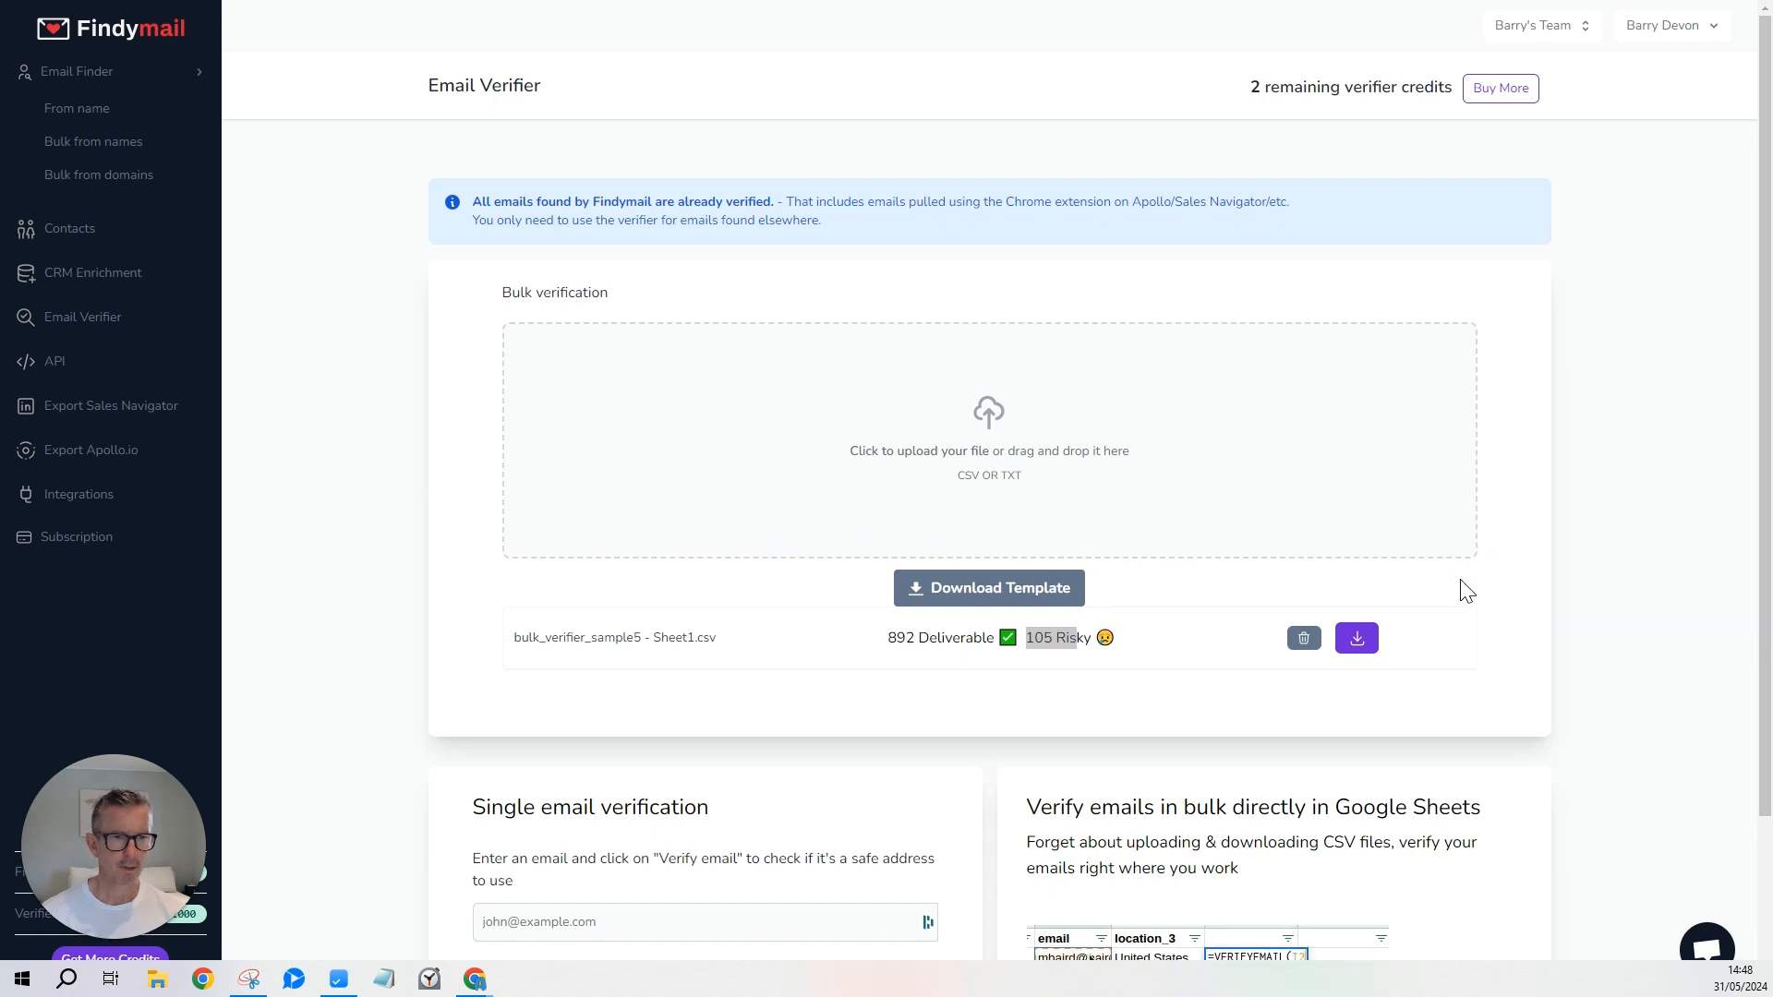
click(1357, 638)
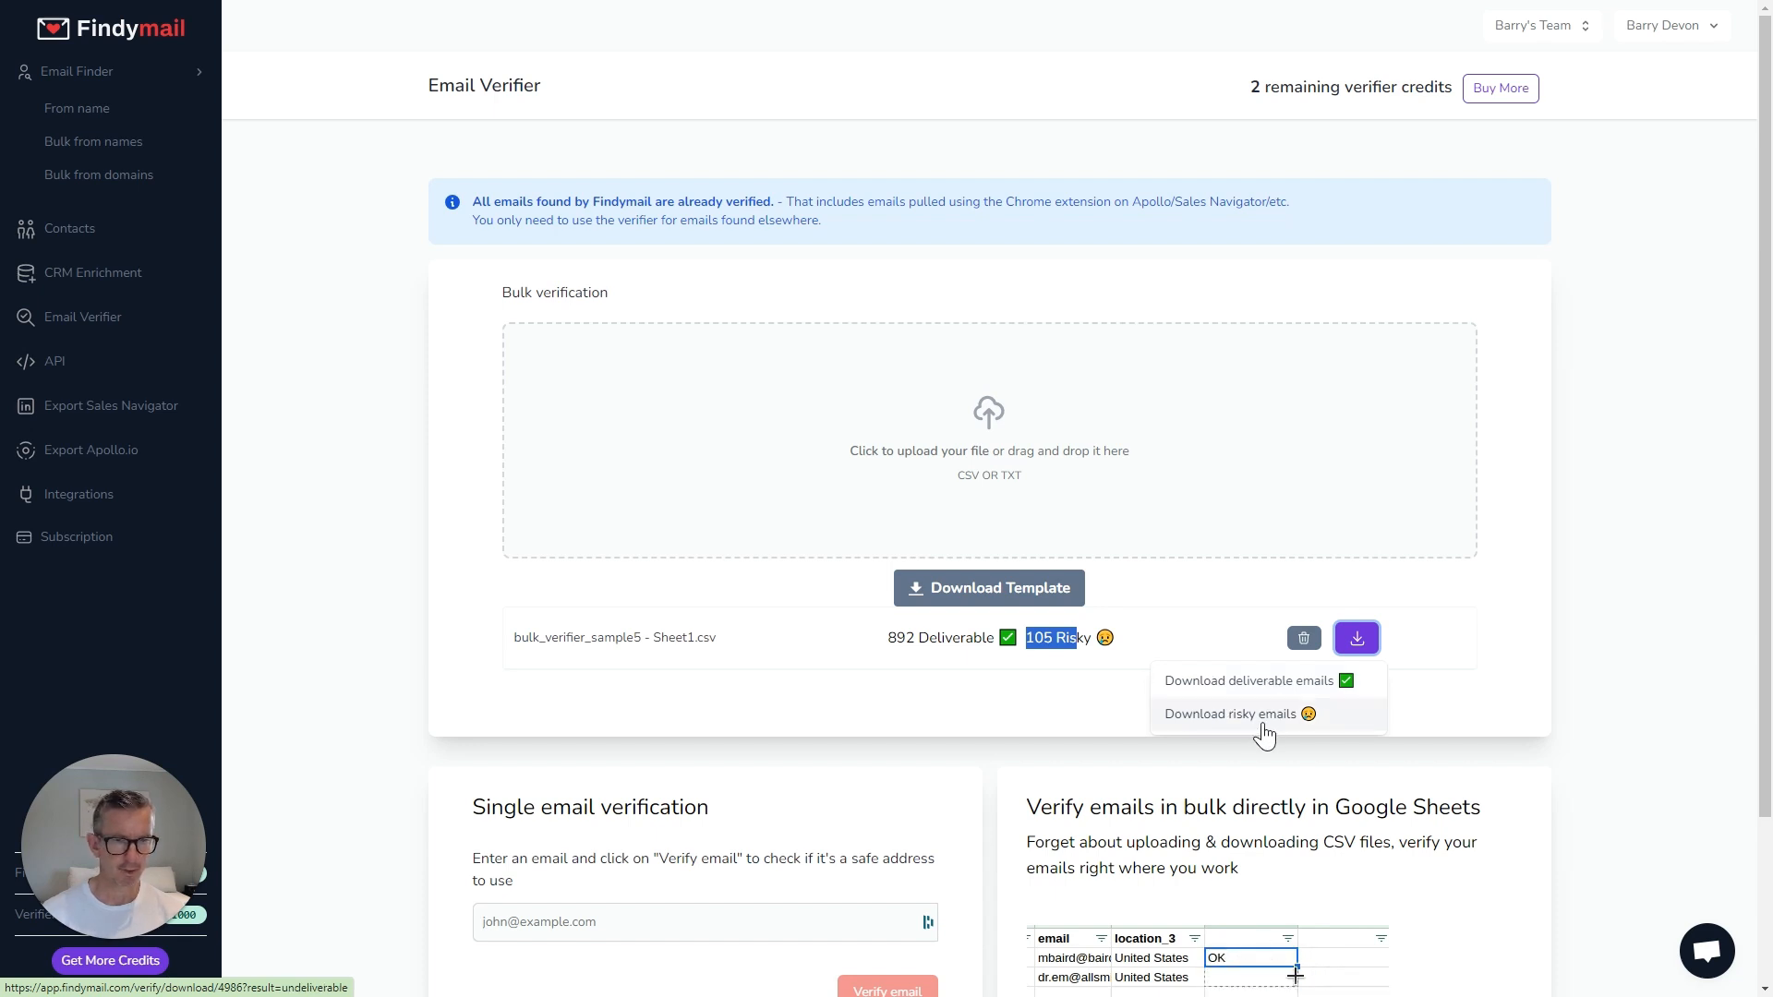
click(1261, 690)
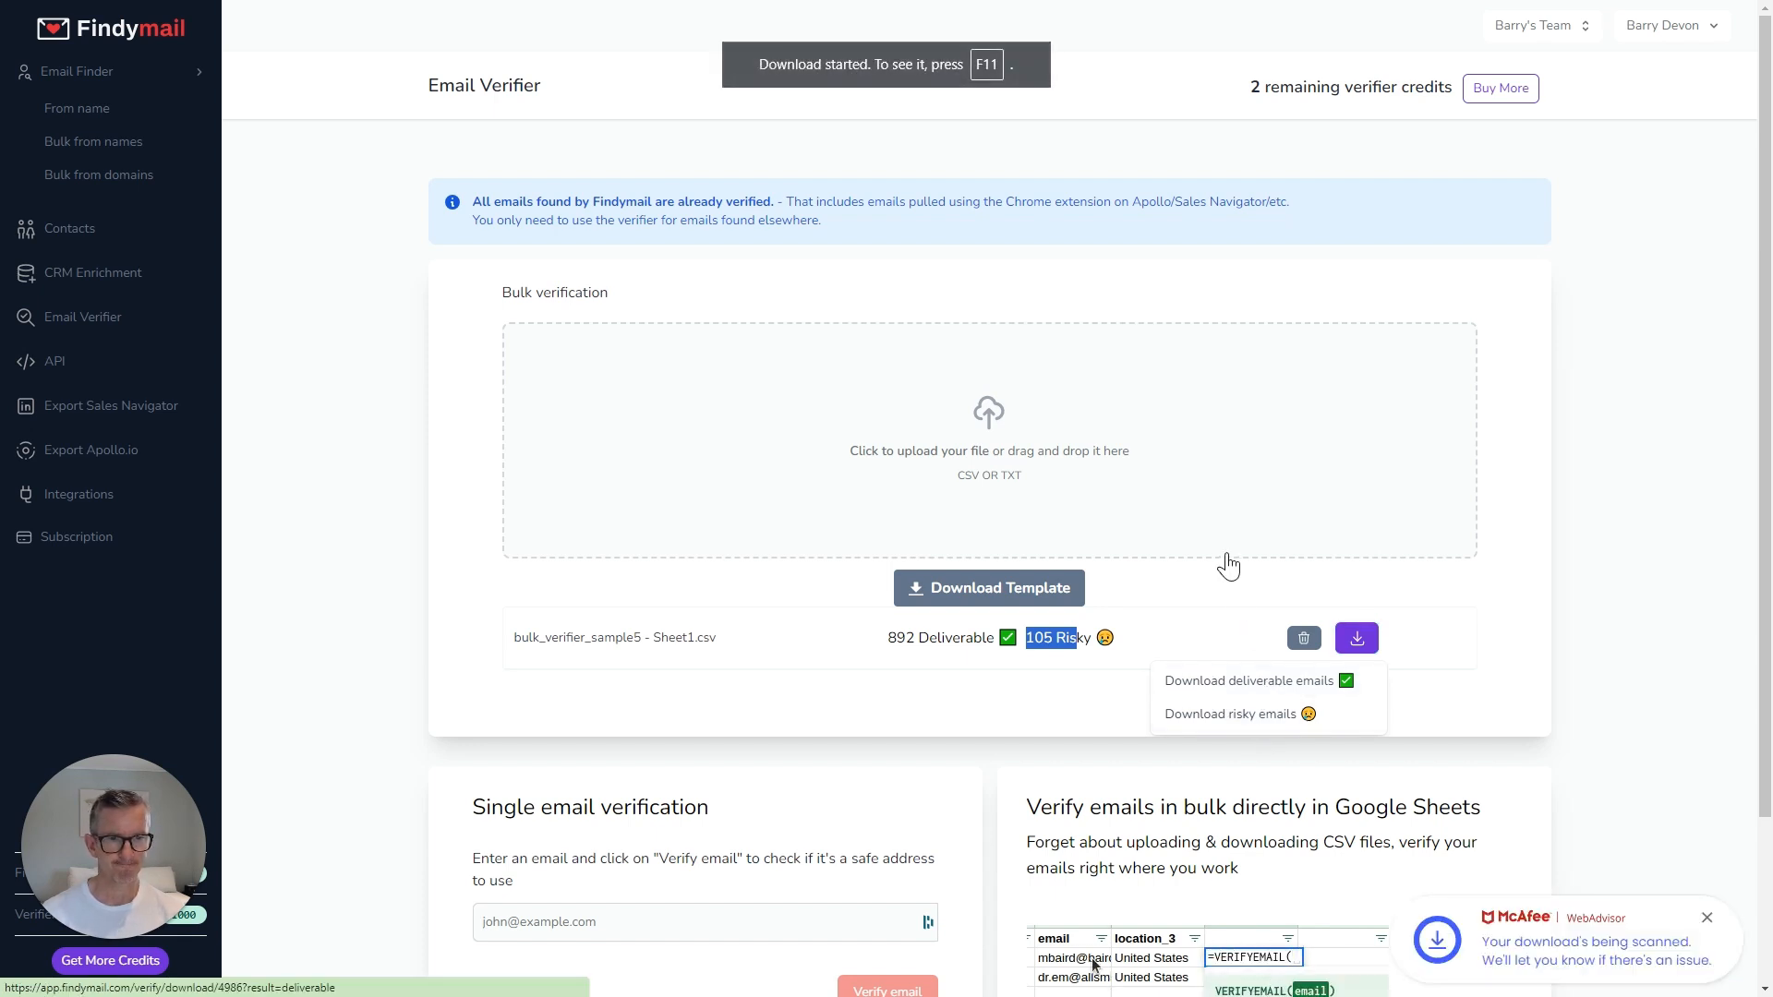
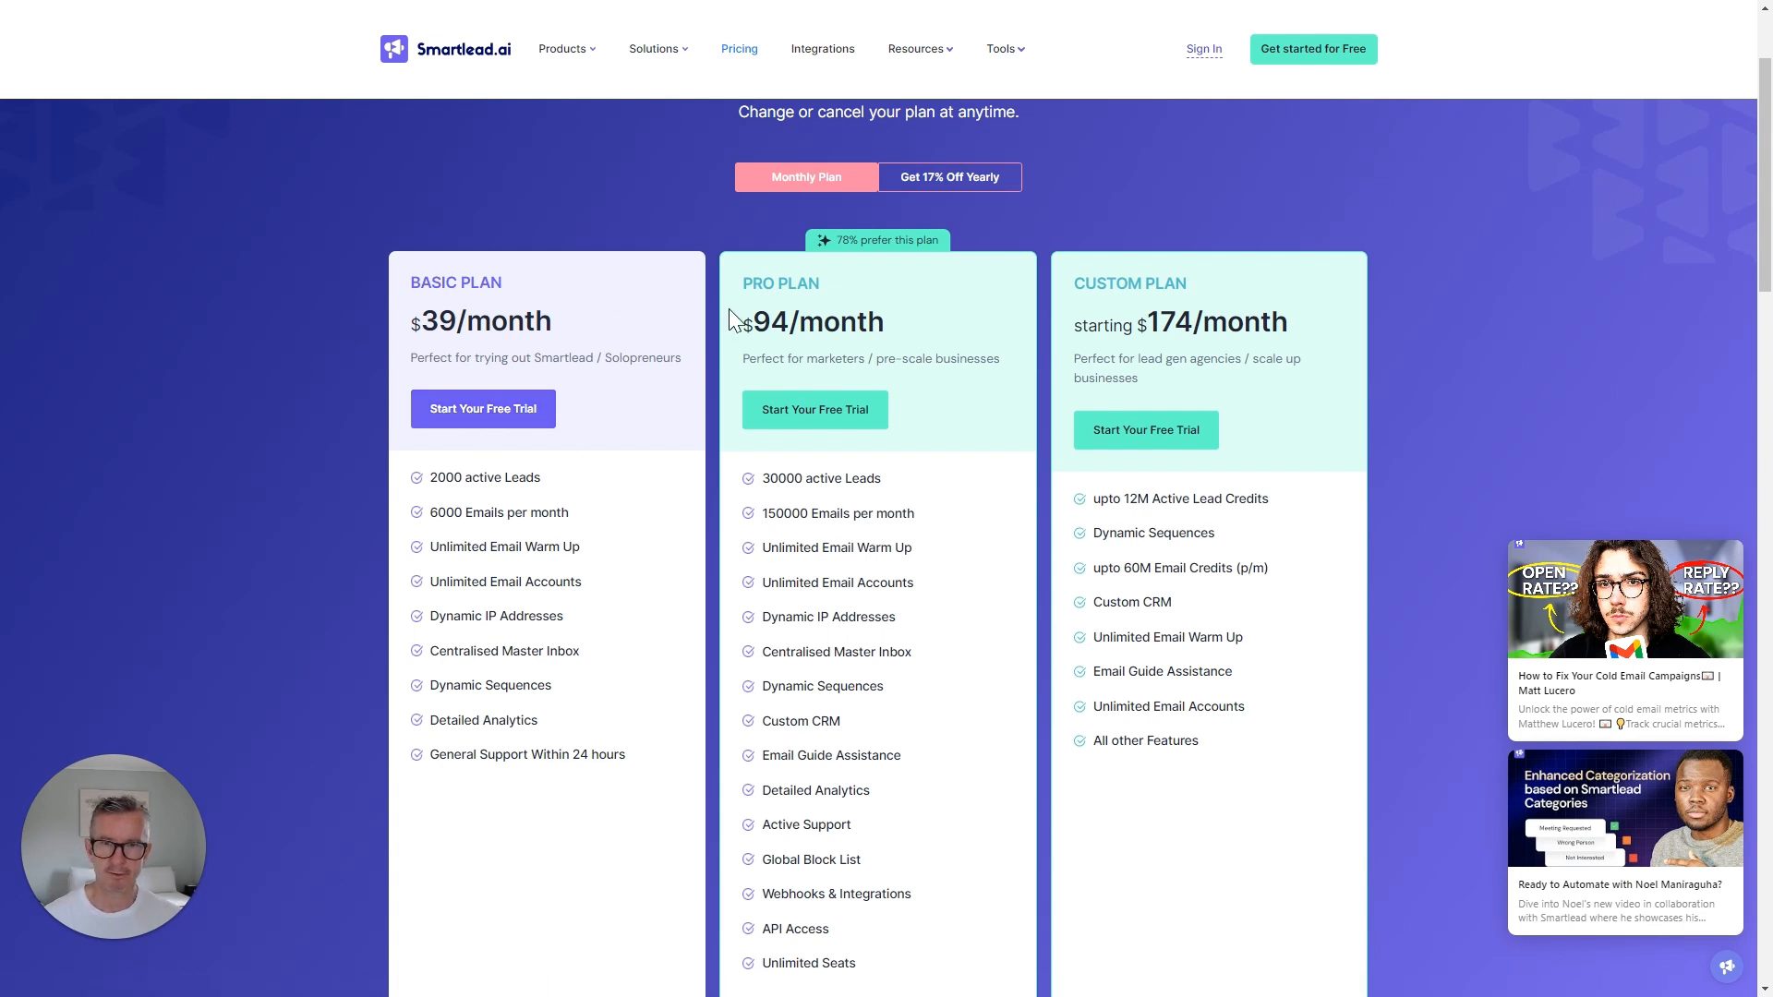
Start the Basic plan free trial and reach the Email Accounts bulk CSV upload section.
click(489, 409)
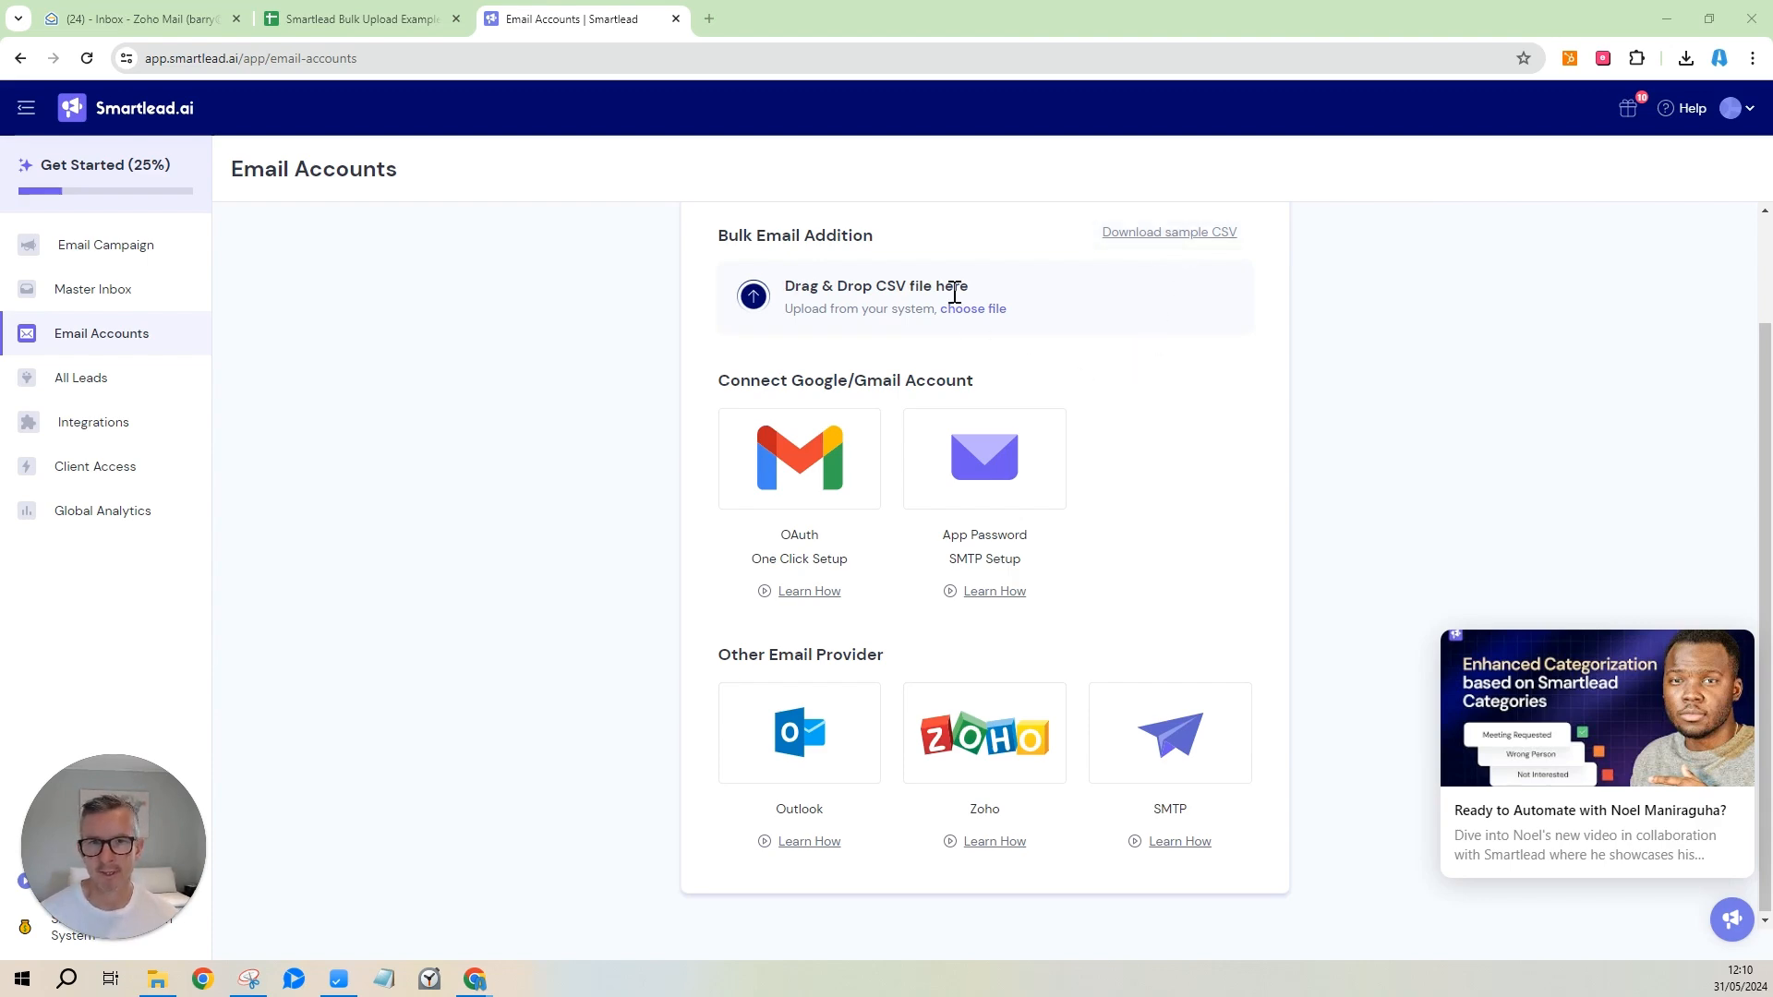
Bring up the Smartlead Bulk Upload Example sheet listing six Zoho accounts.
click(390, 17)
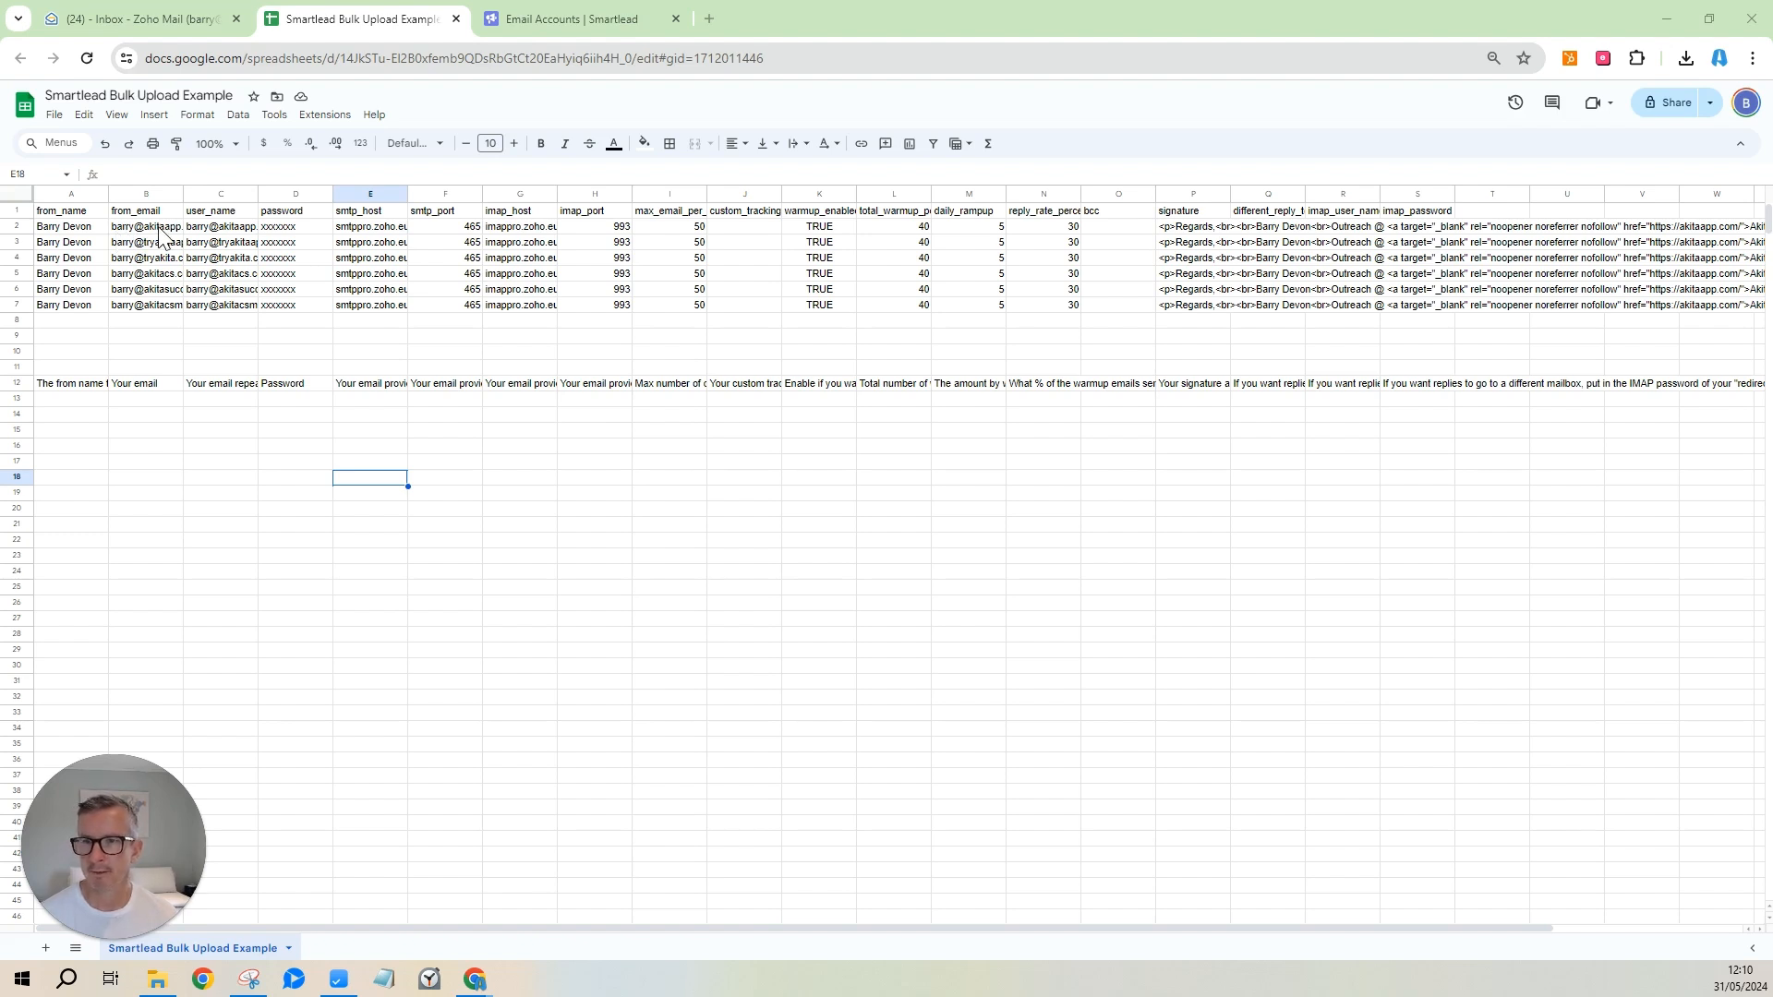
Check the first account's from_email, user_name and password in cells B2–D2, then go to Zoho Mail.
click(130, 230)
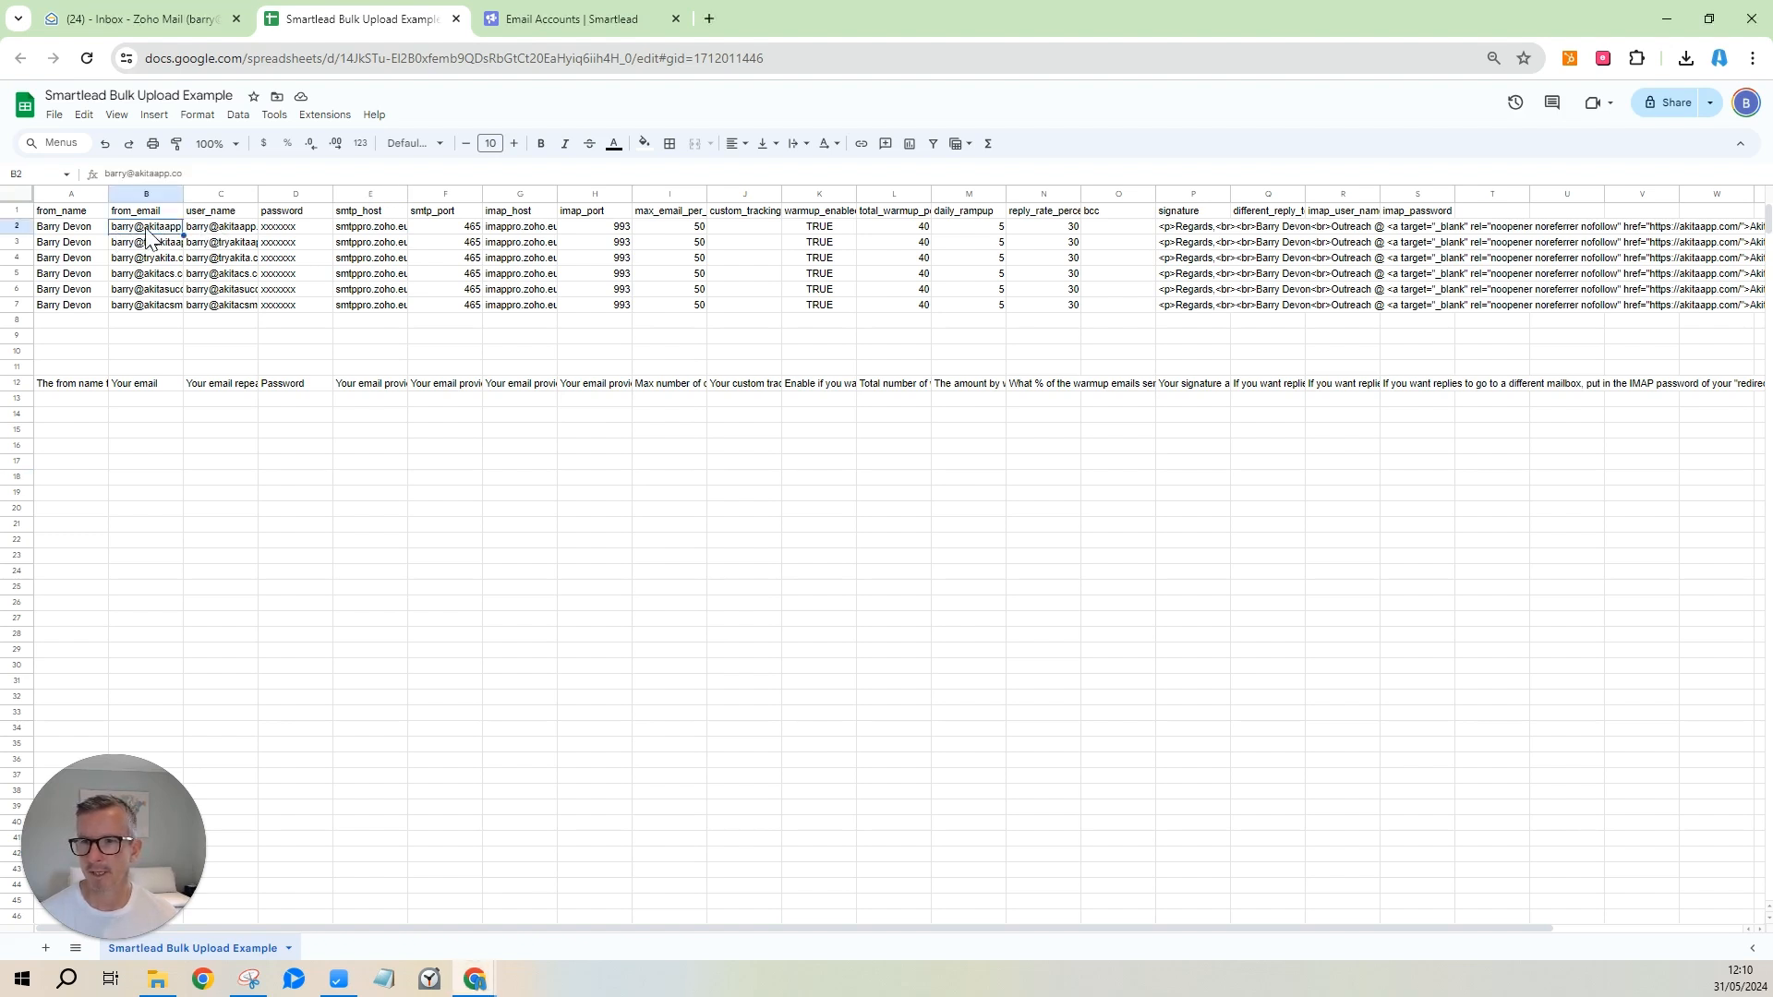
click(209, 231)
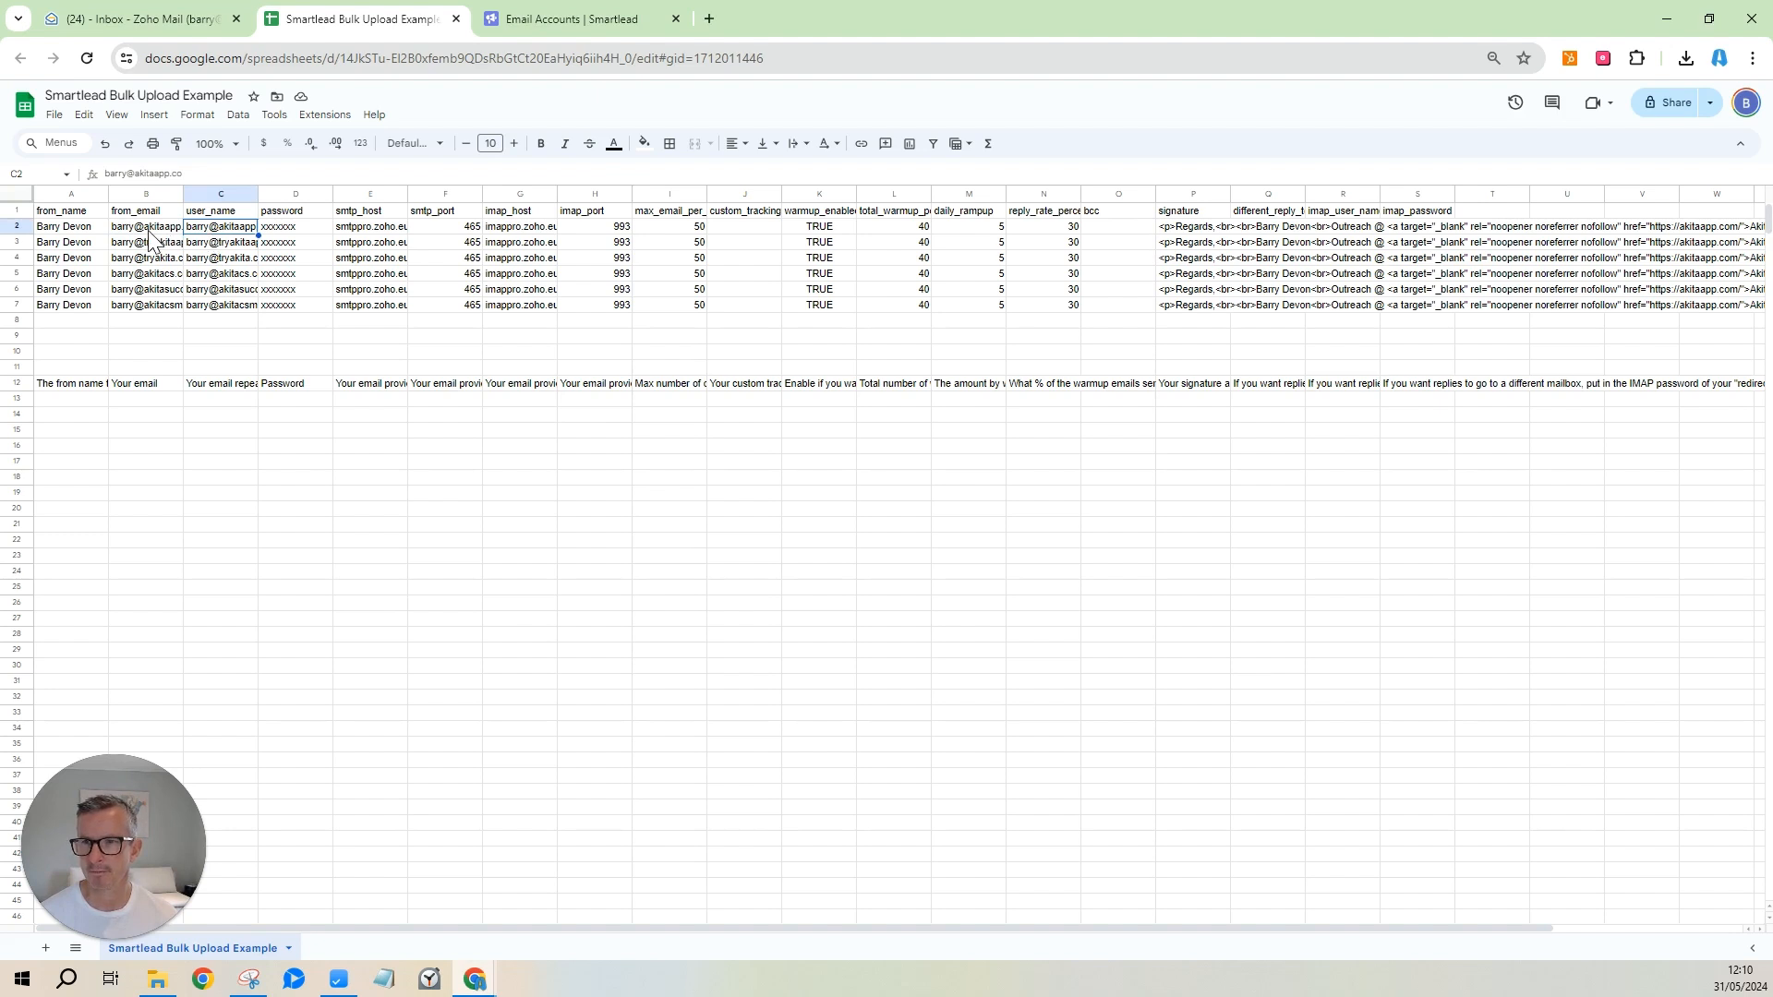
click(293, 231)
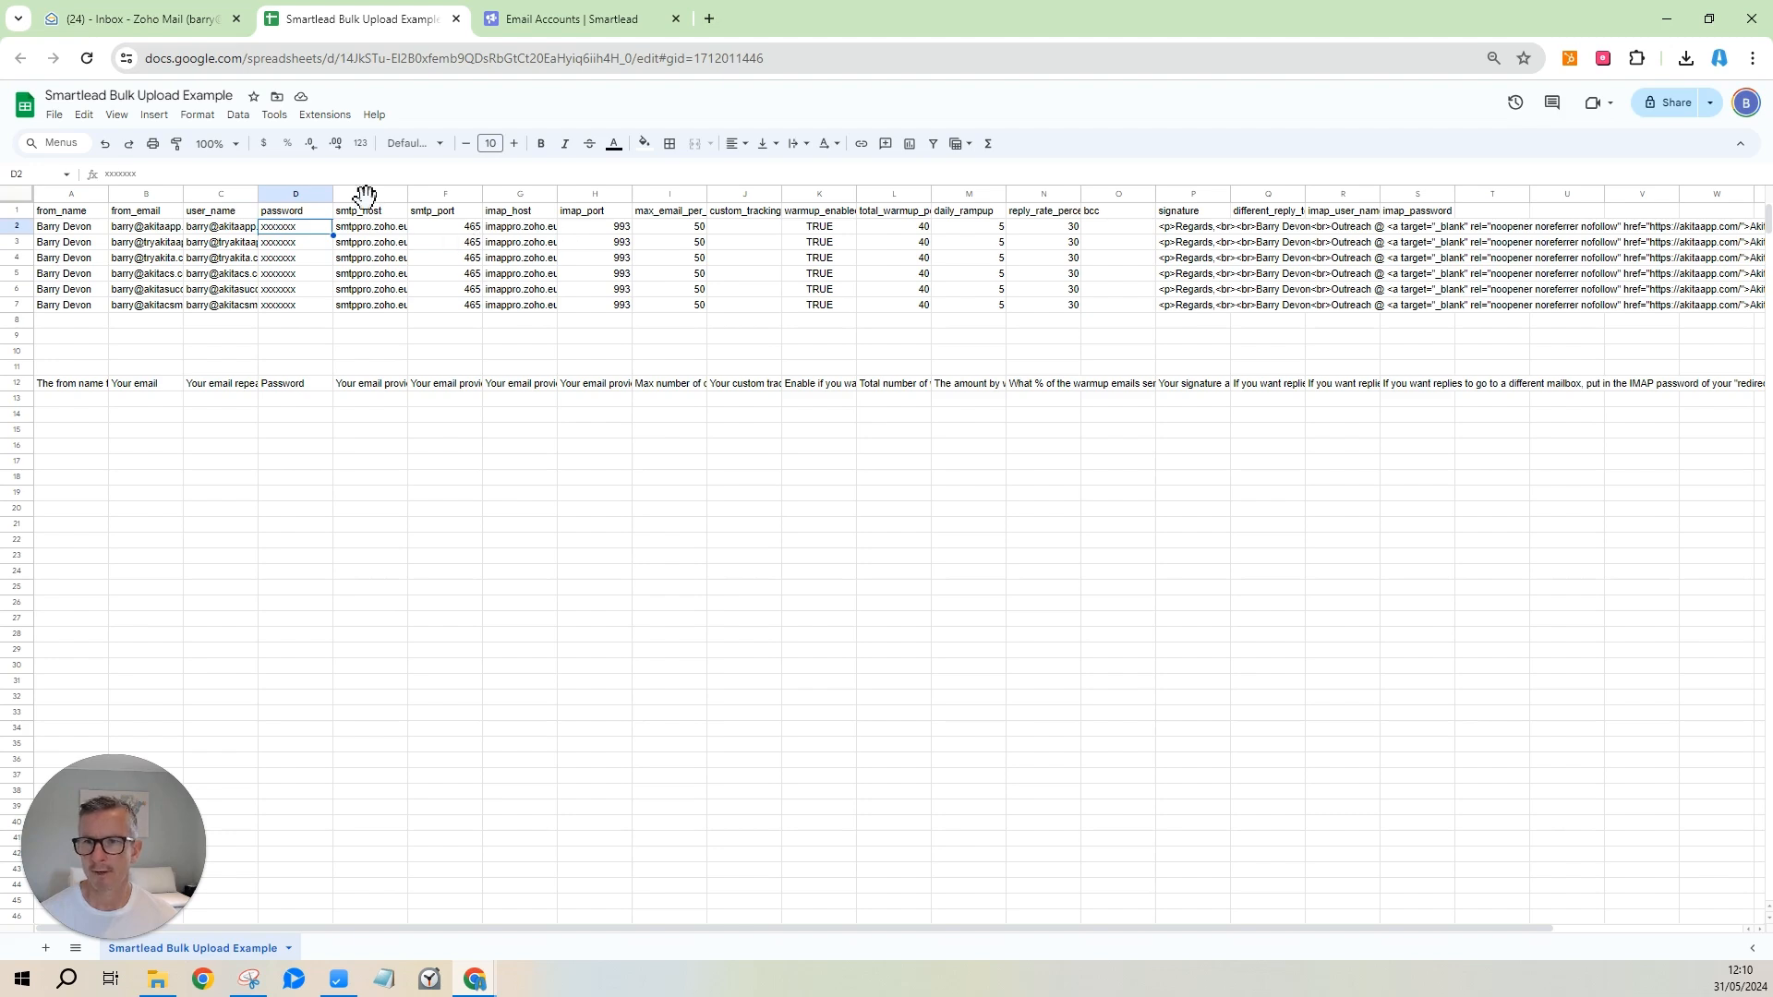
click(175, 20)
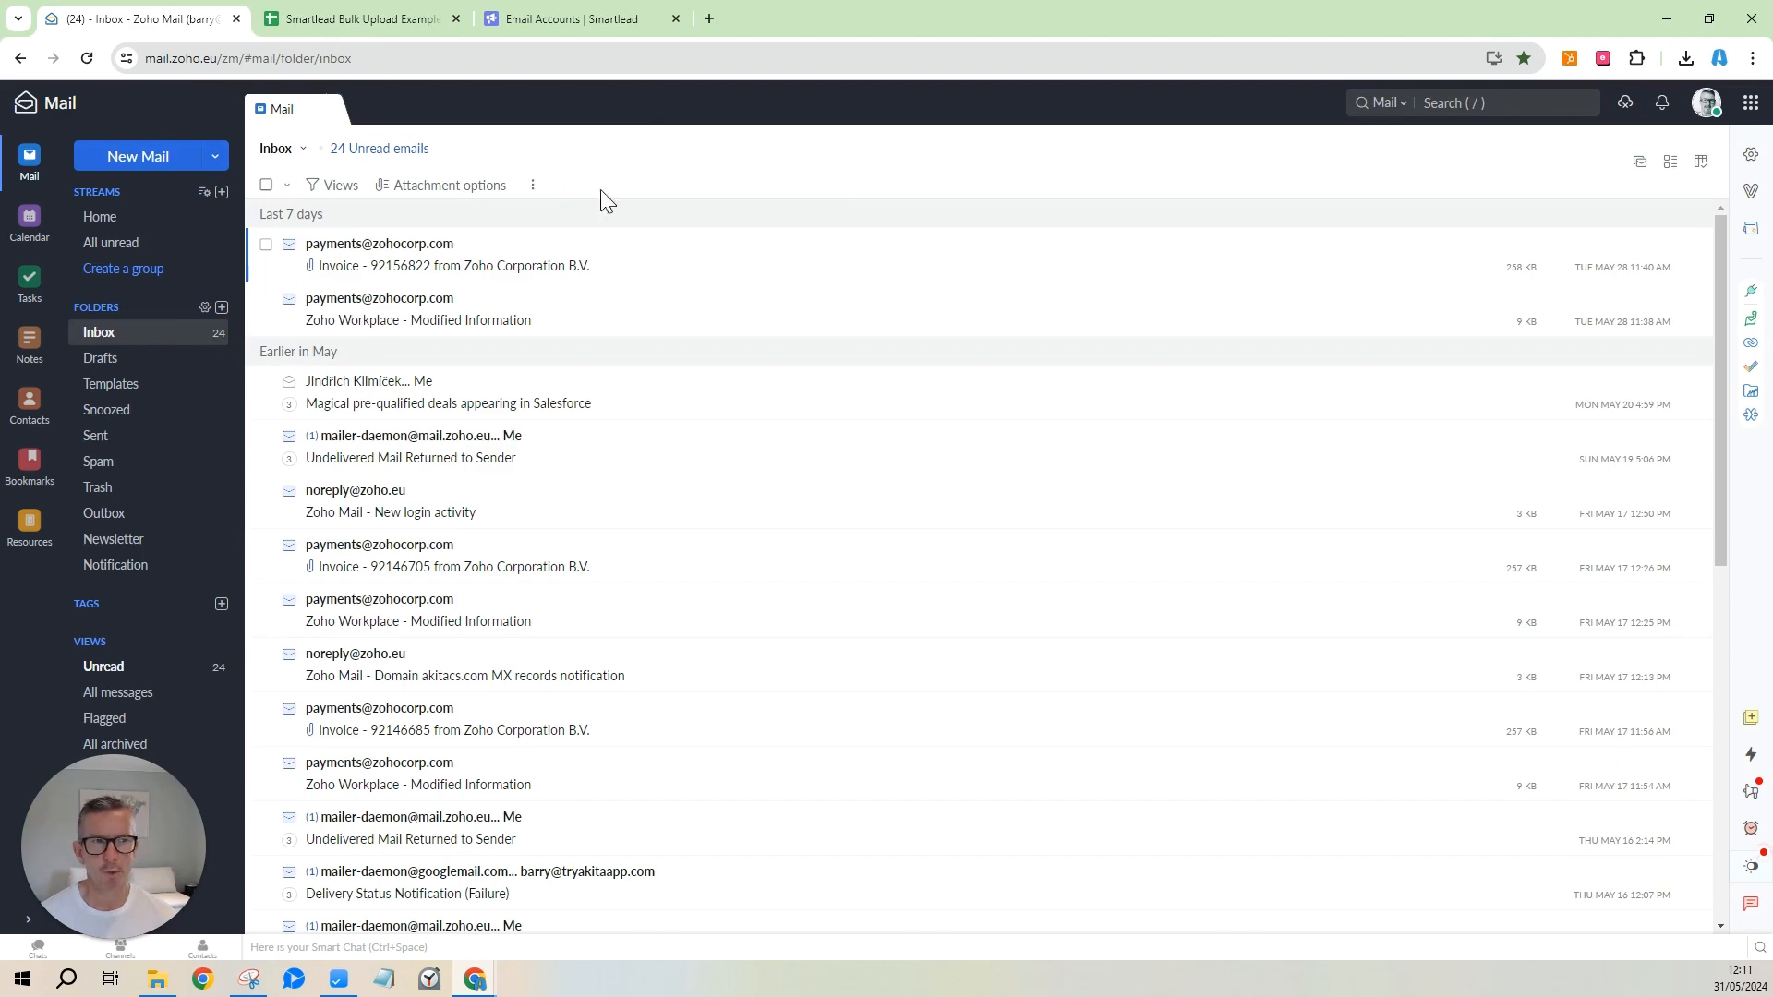
Find Zoho's incoming host imappro.zoho.eu and compare it with the sheet's imap_host and imap_port (G2, H2).
click(1752, 157)
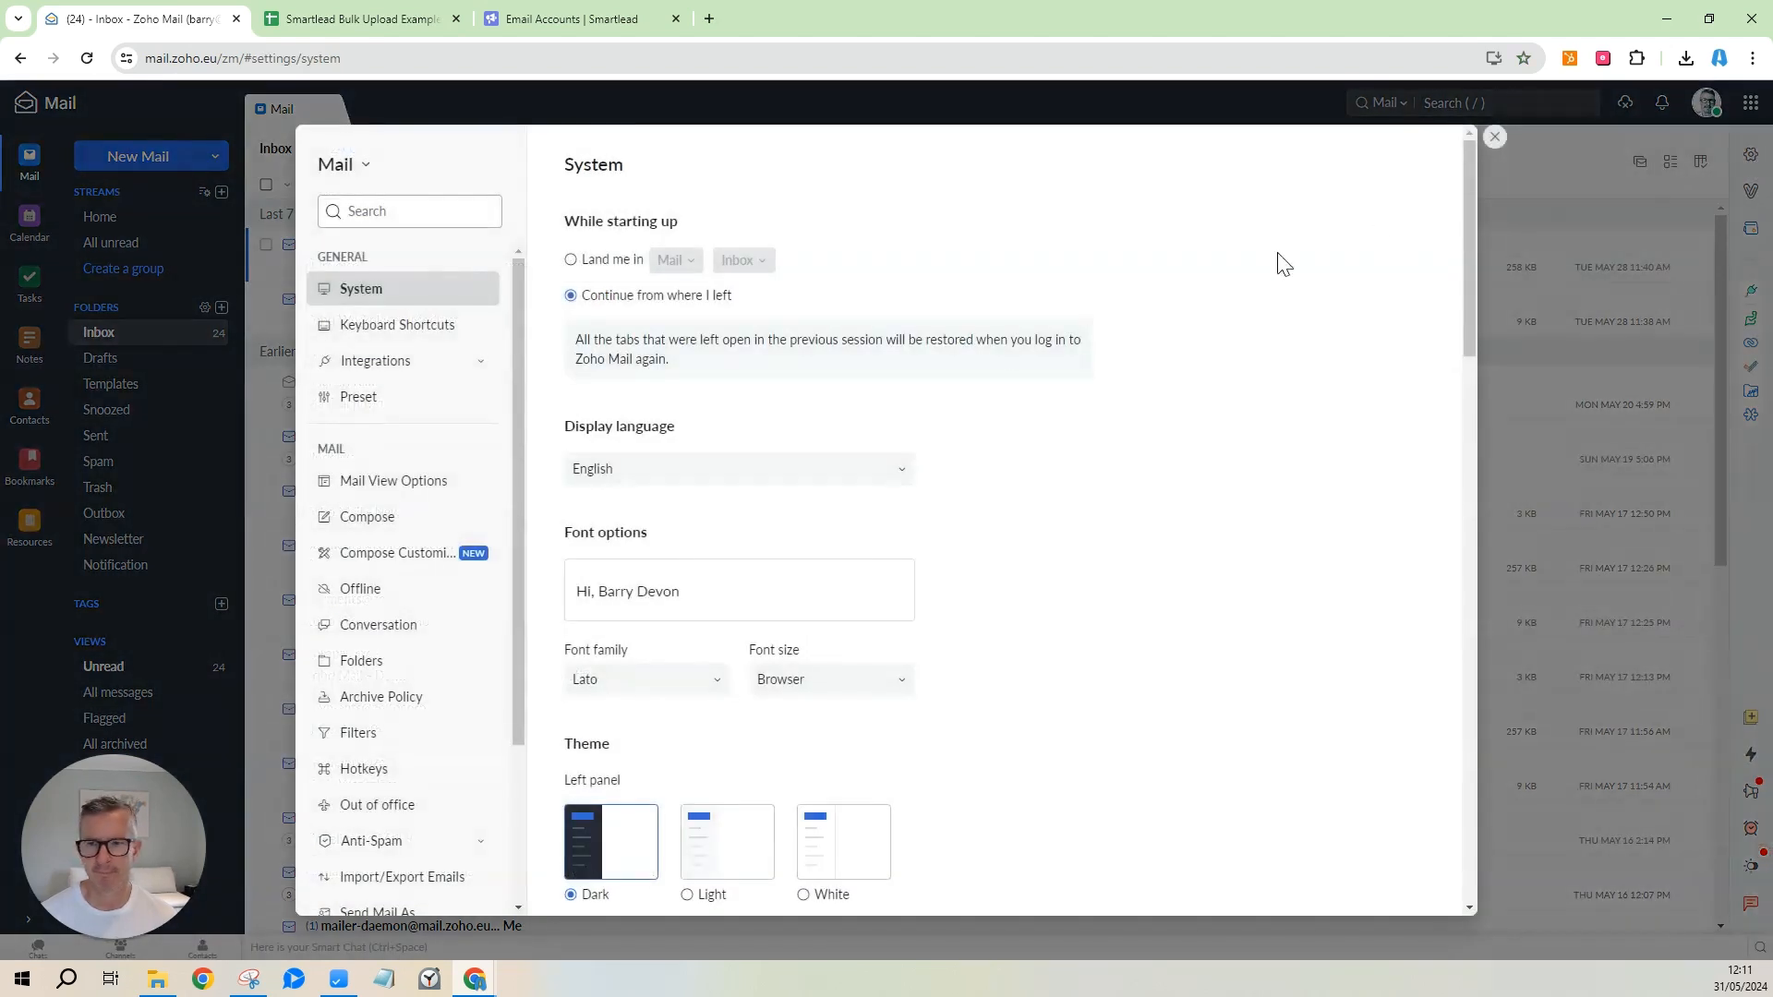
scroll(412, 674, down, 3)
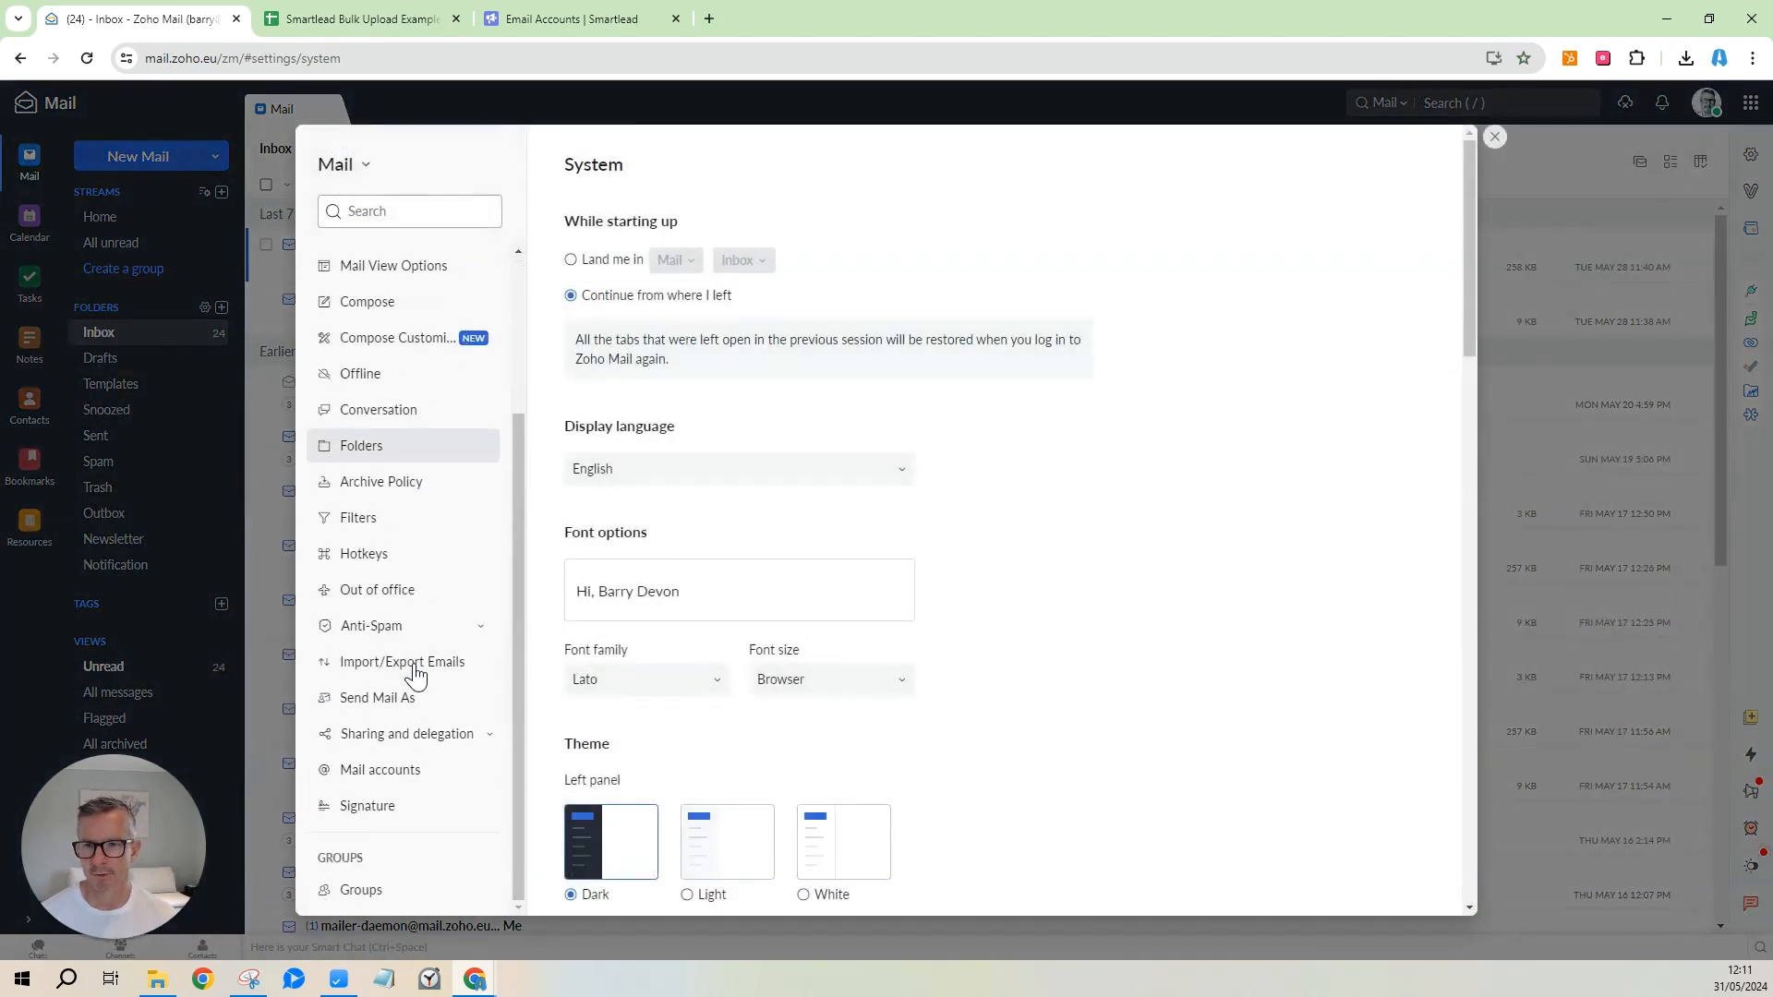
click(364, 778)
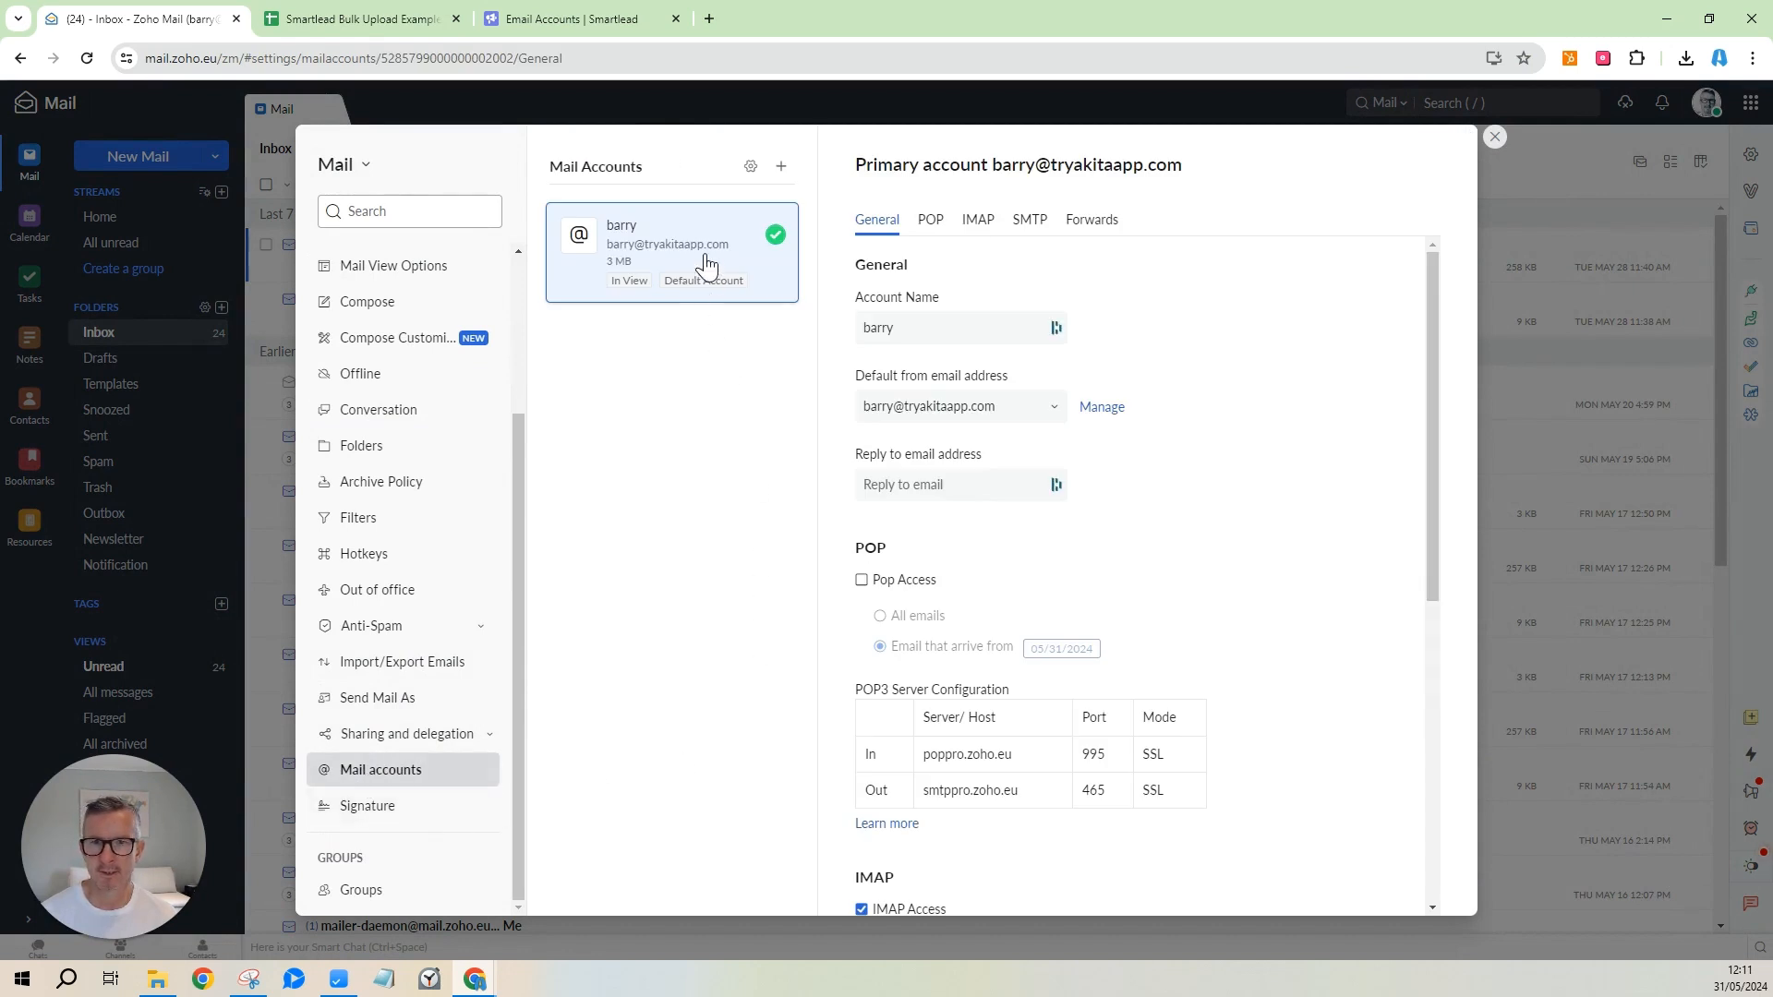
click(978, 224)
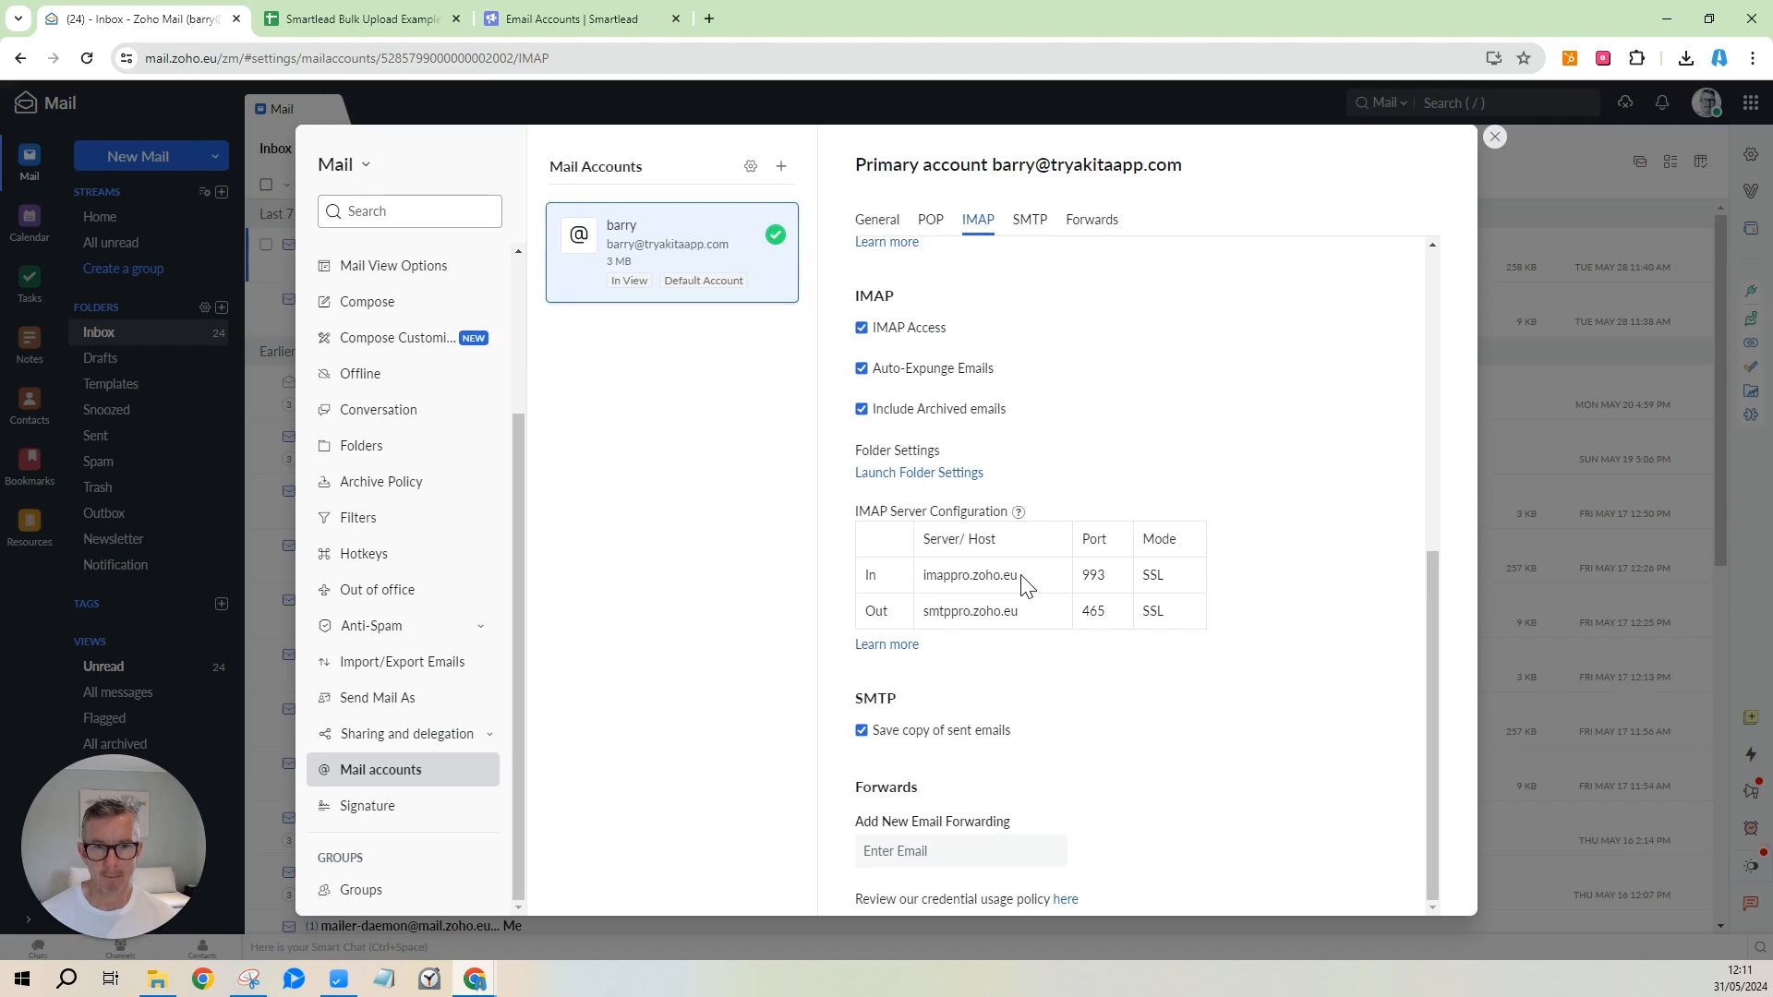
drag(1022, 576, 924, 578)
click(268, 18)
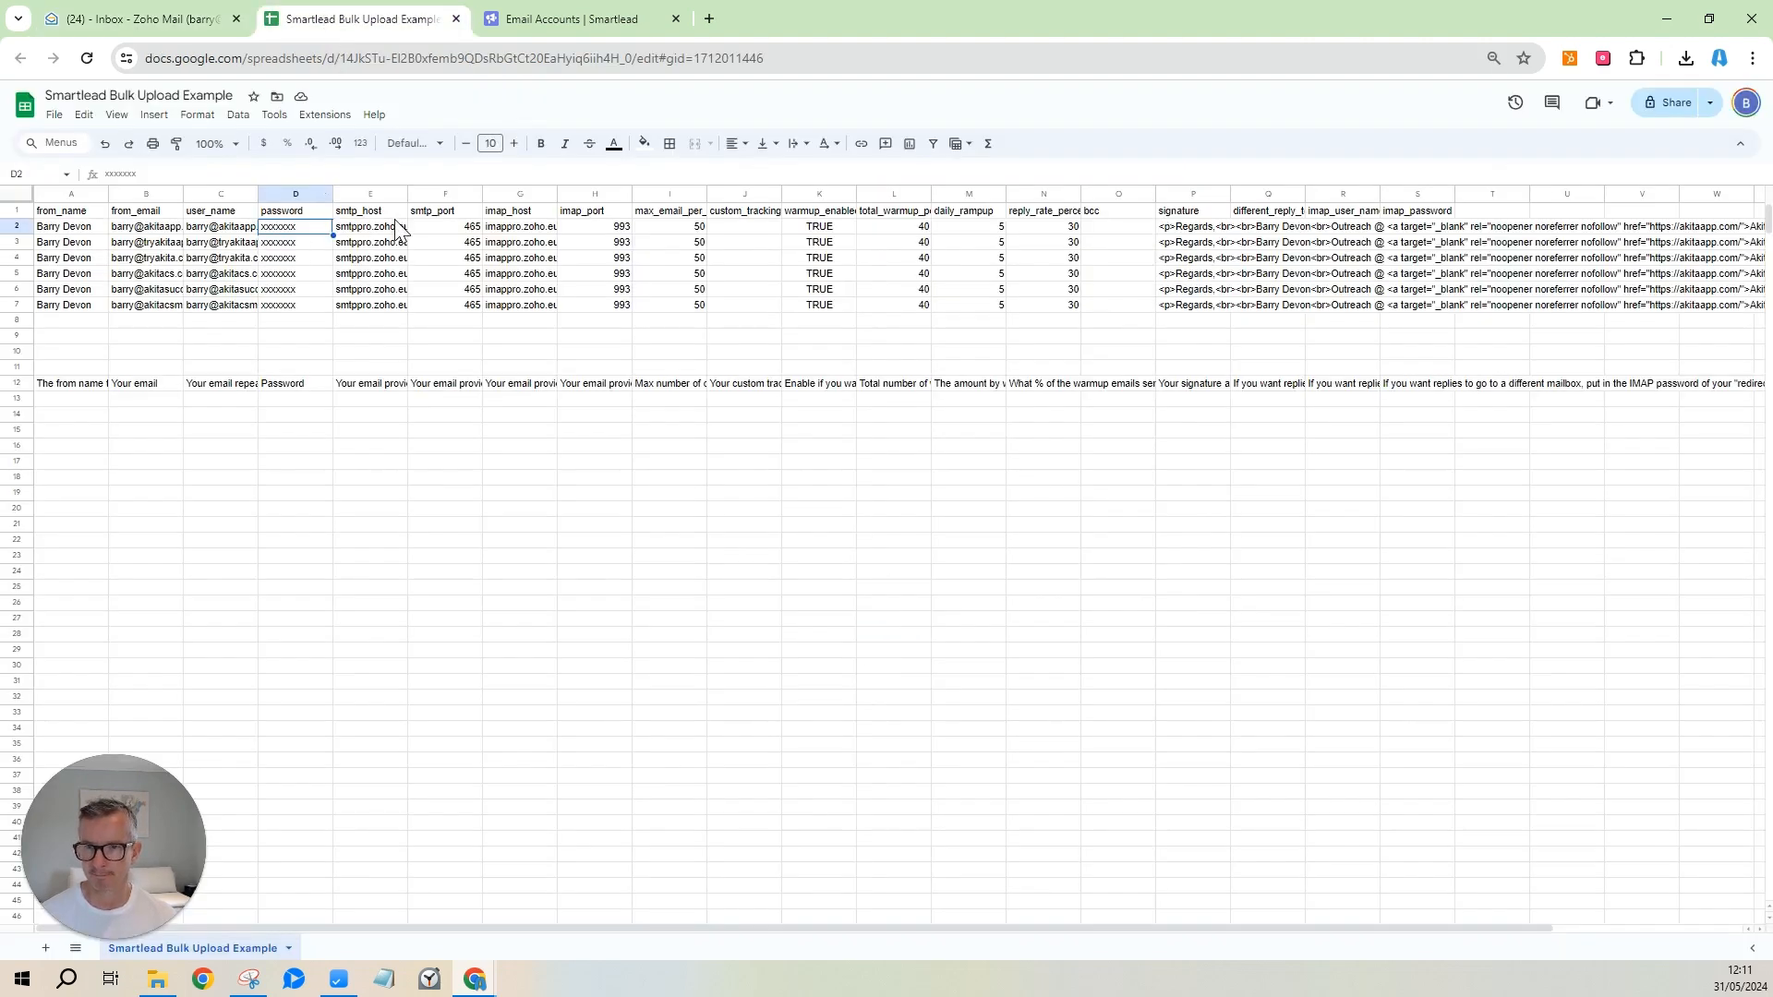
click(526, 229)
click(599, 230)
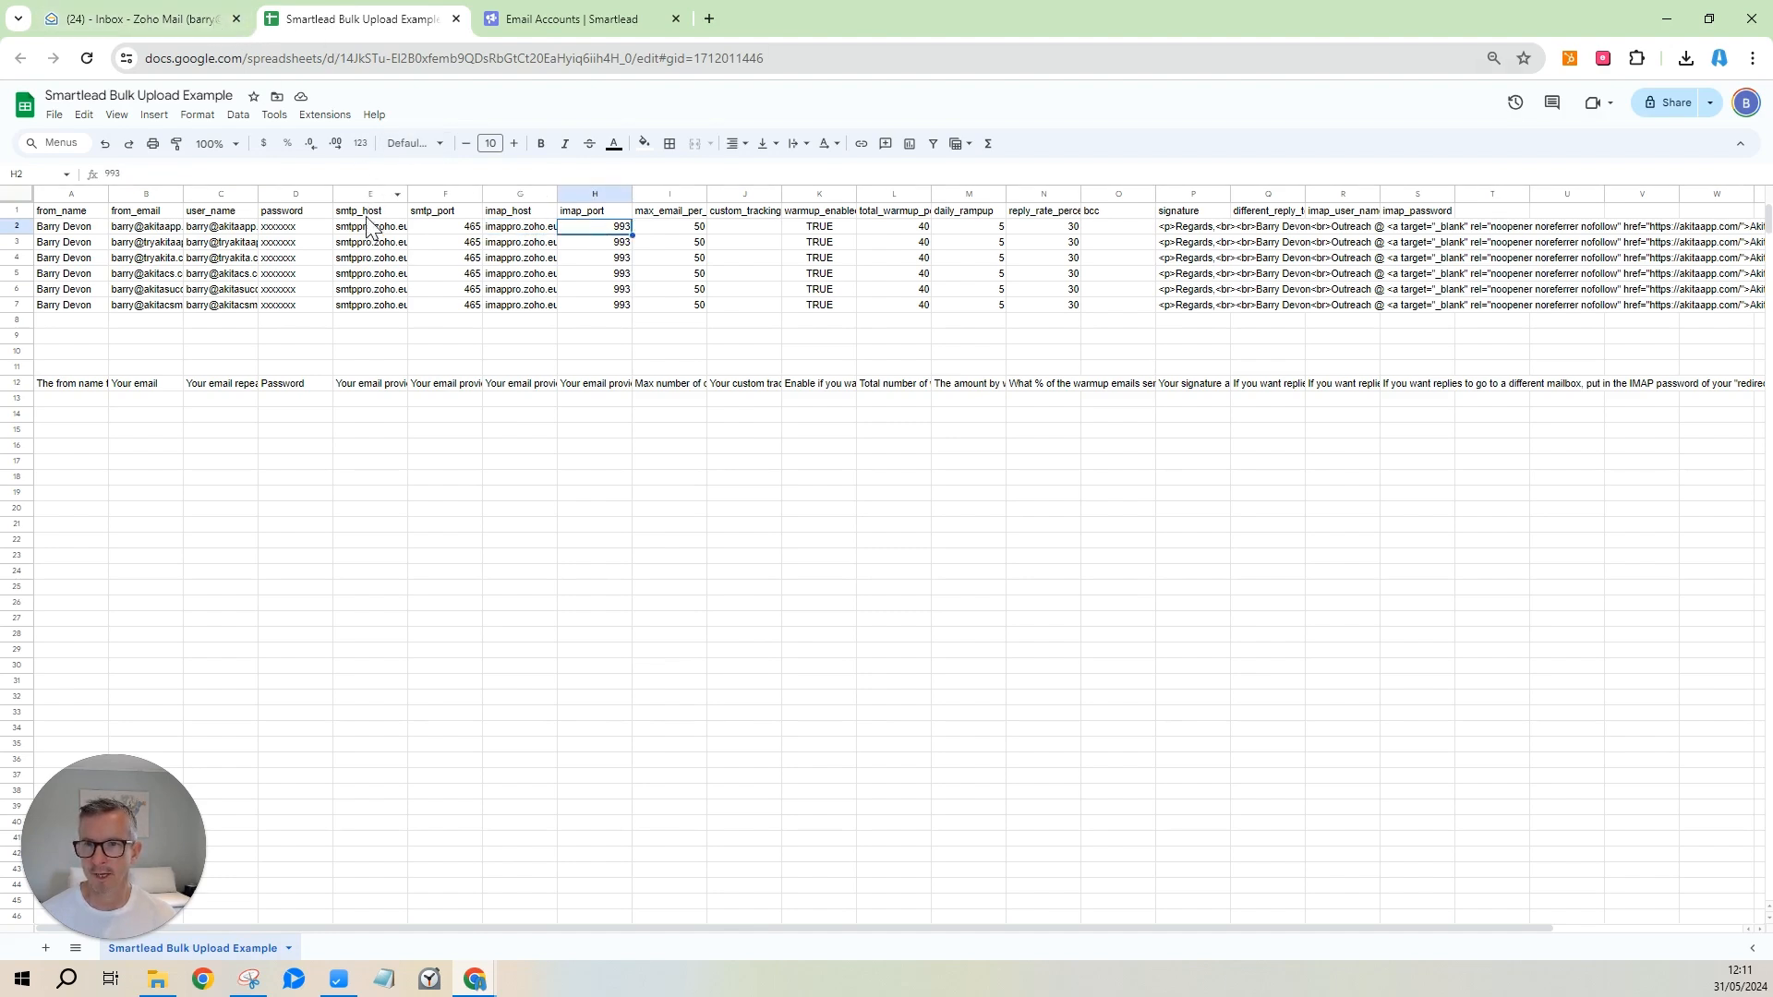
Check Zoho's outgoing host smtppro.zoho.eu against the sheet's smtp_host in E2.
click(194, 33)
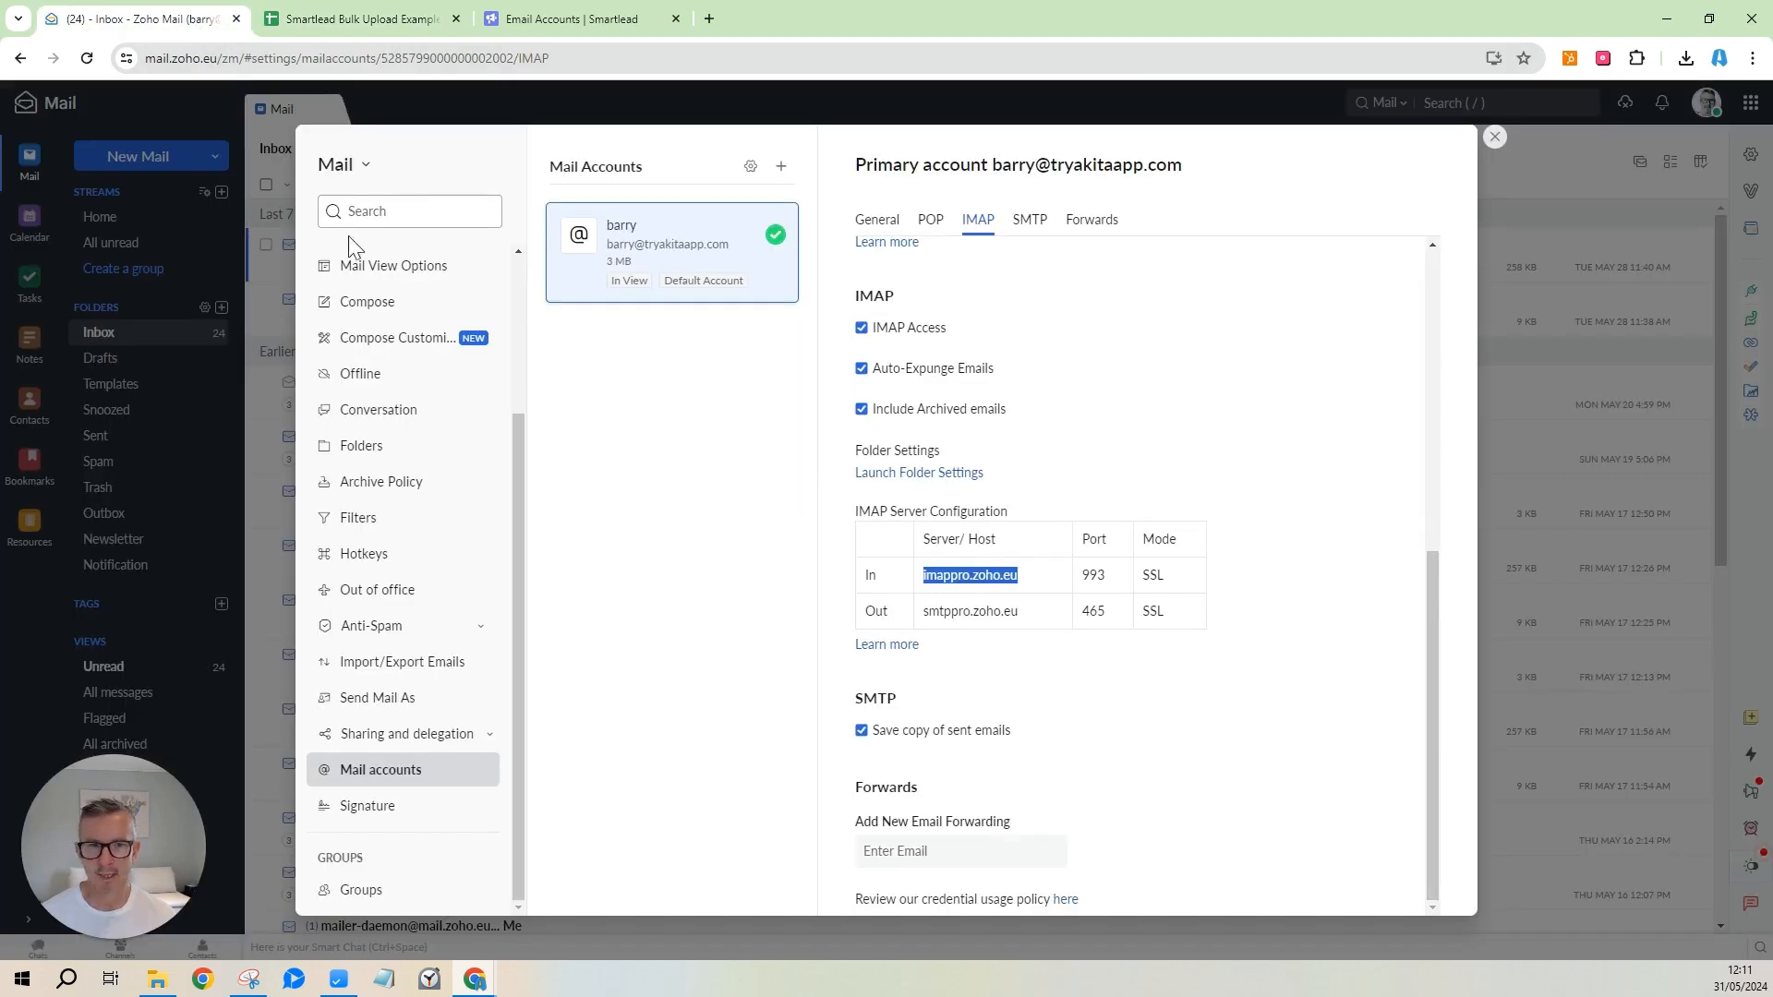
double_click(930, 611)
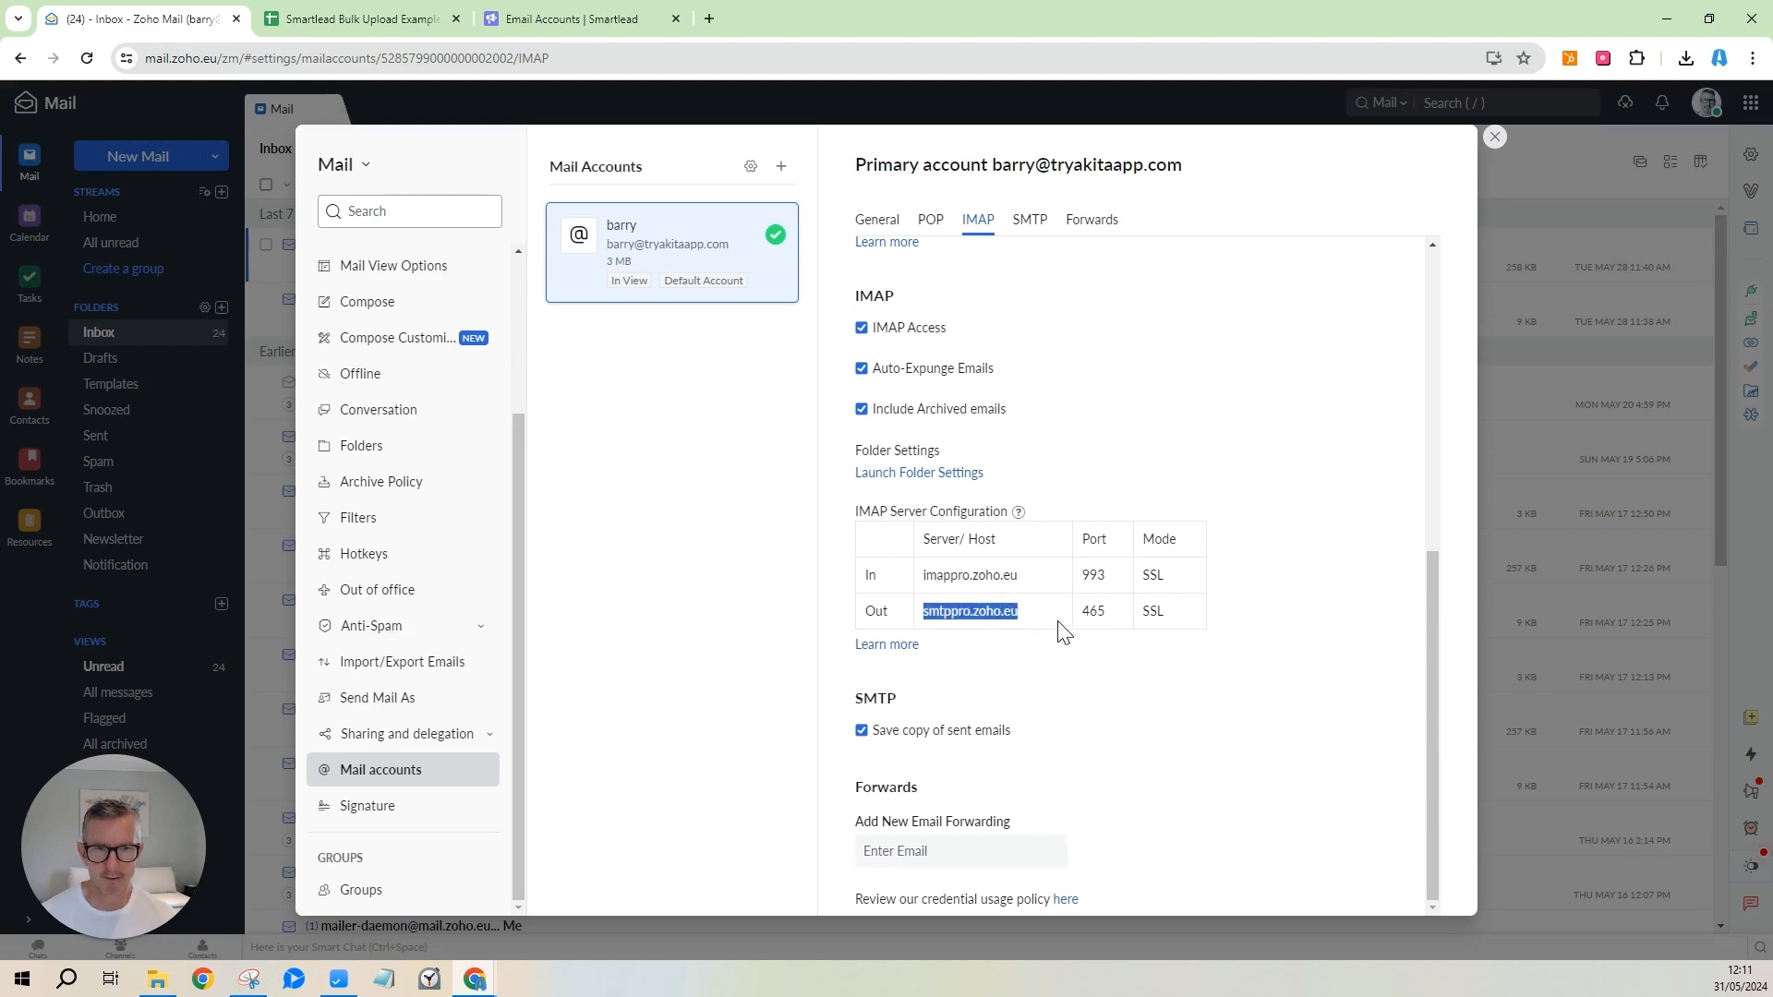
click(375, 20)
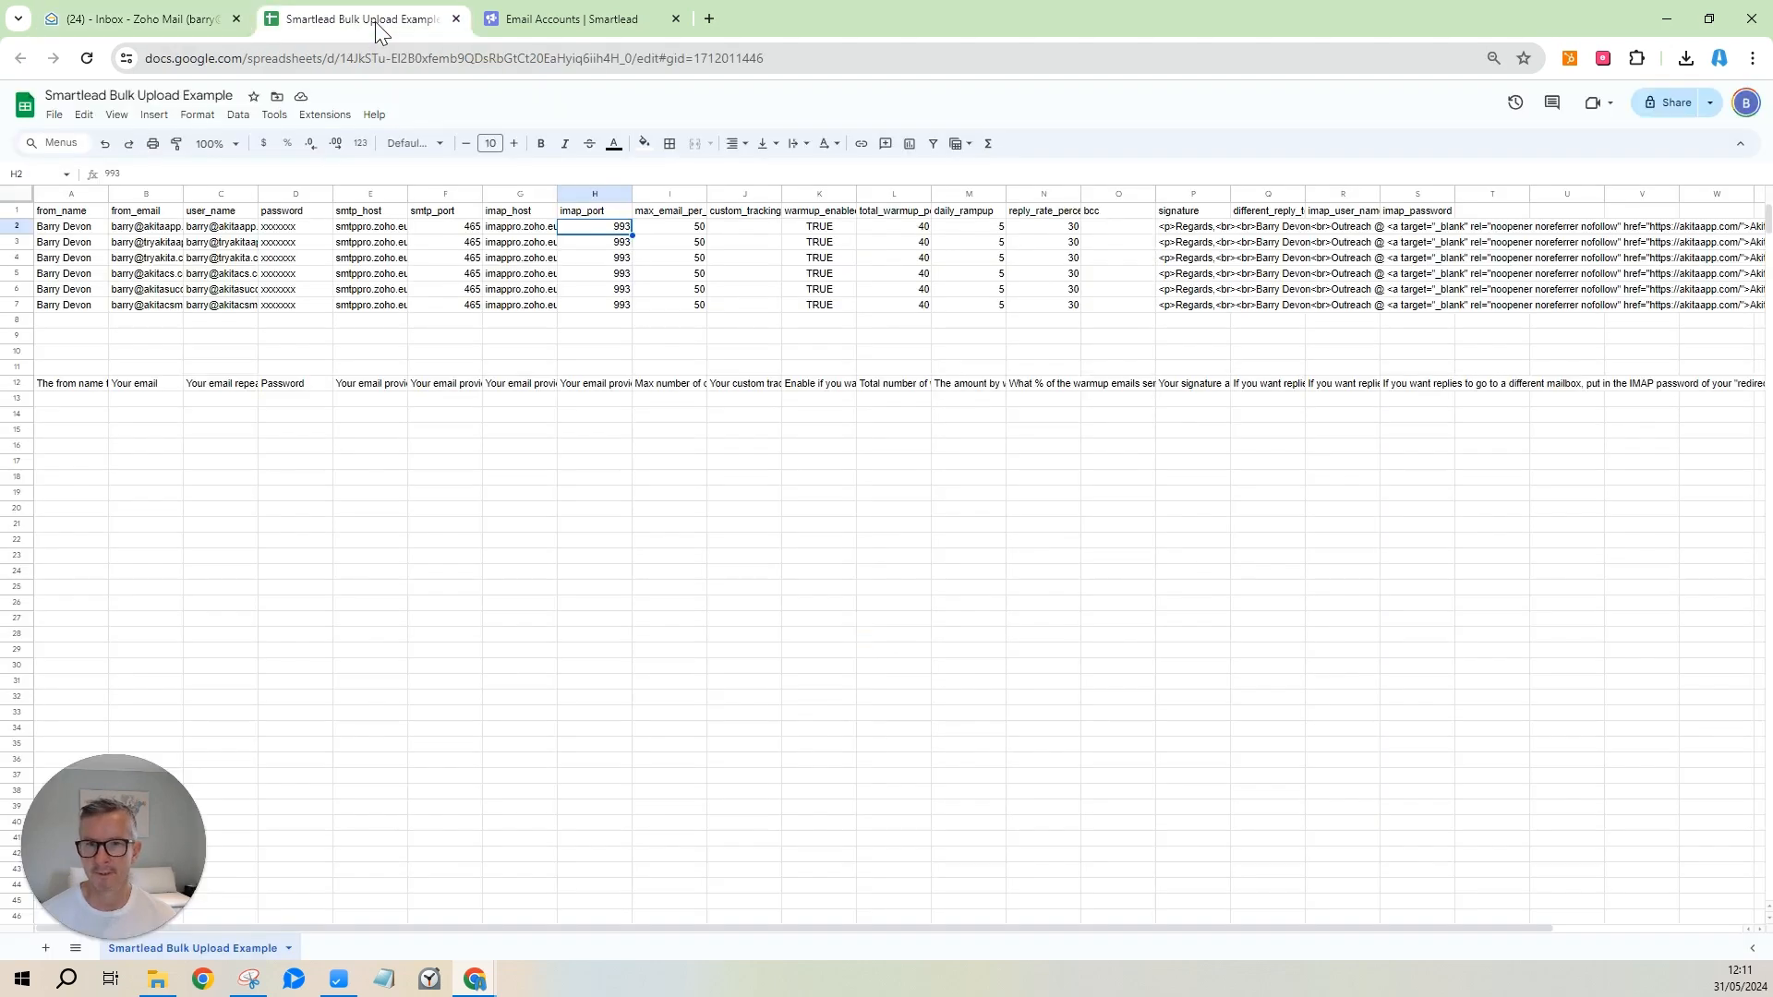
click(375, 230)
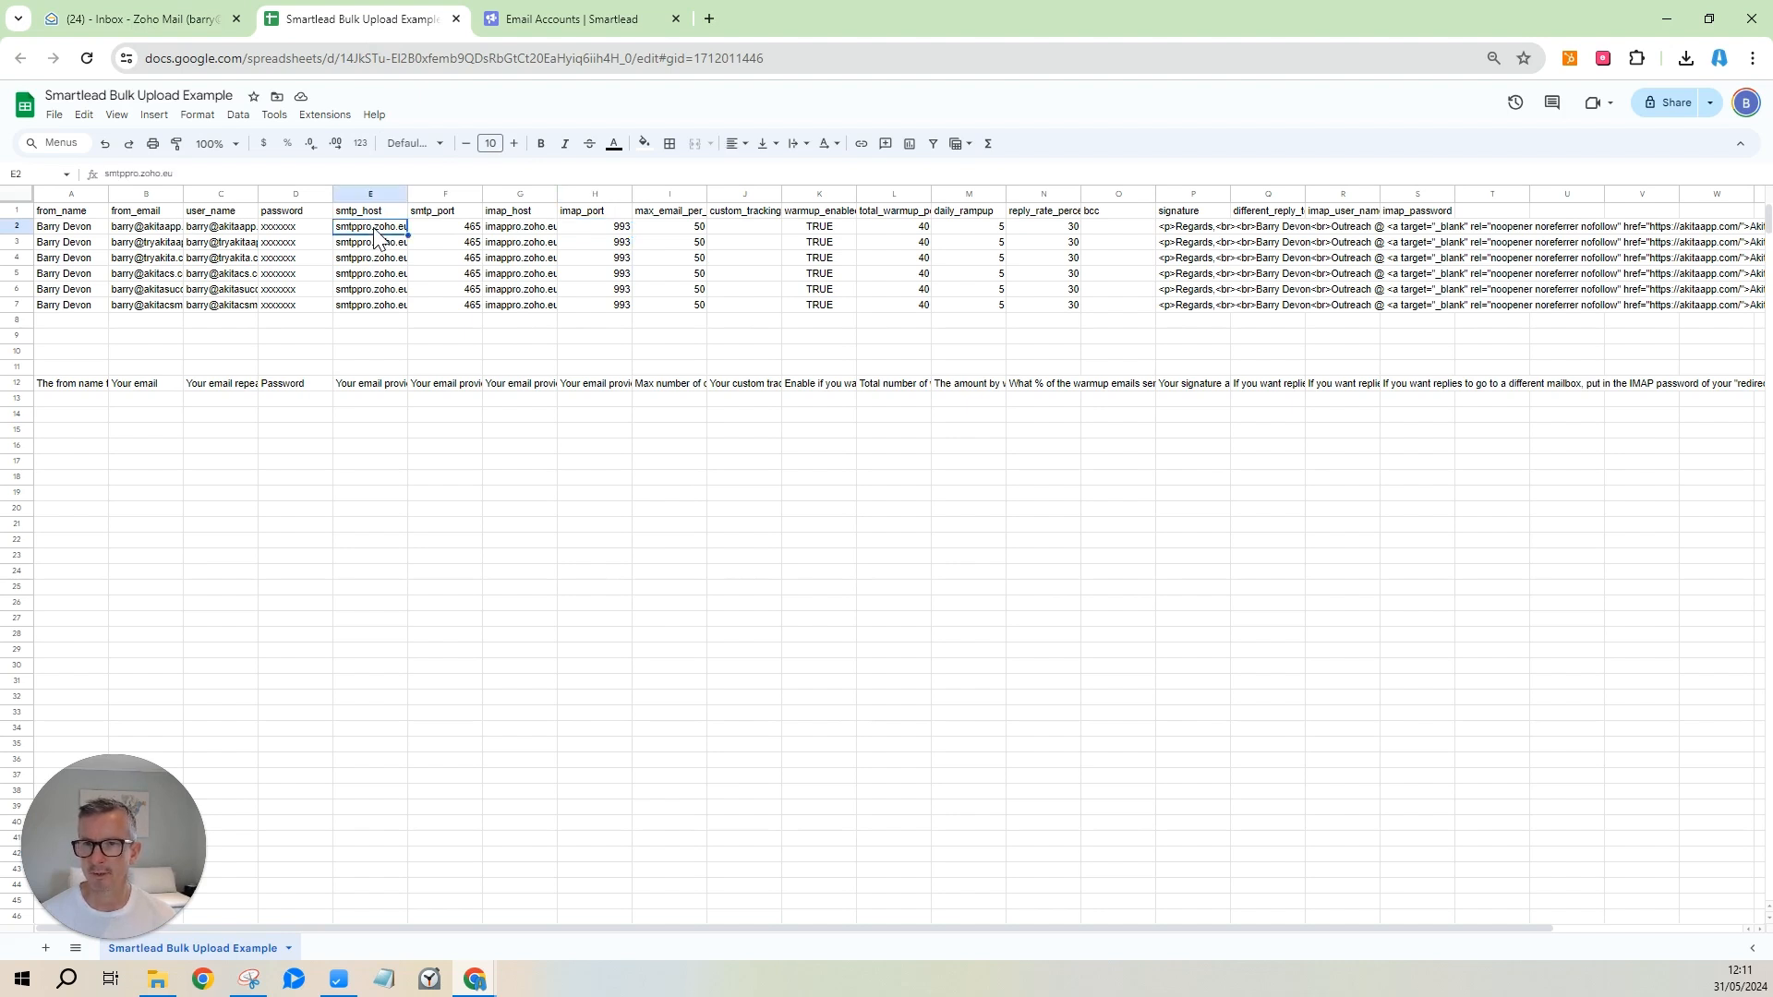
click(472, 229)
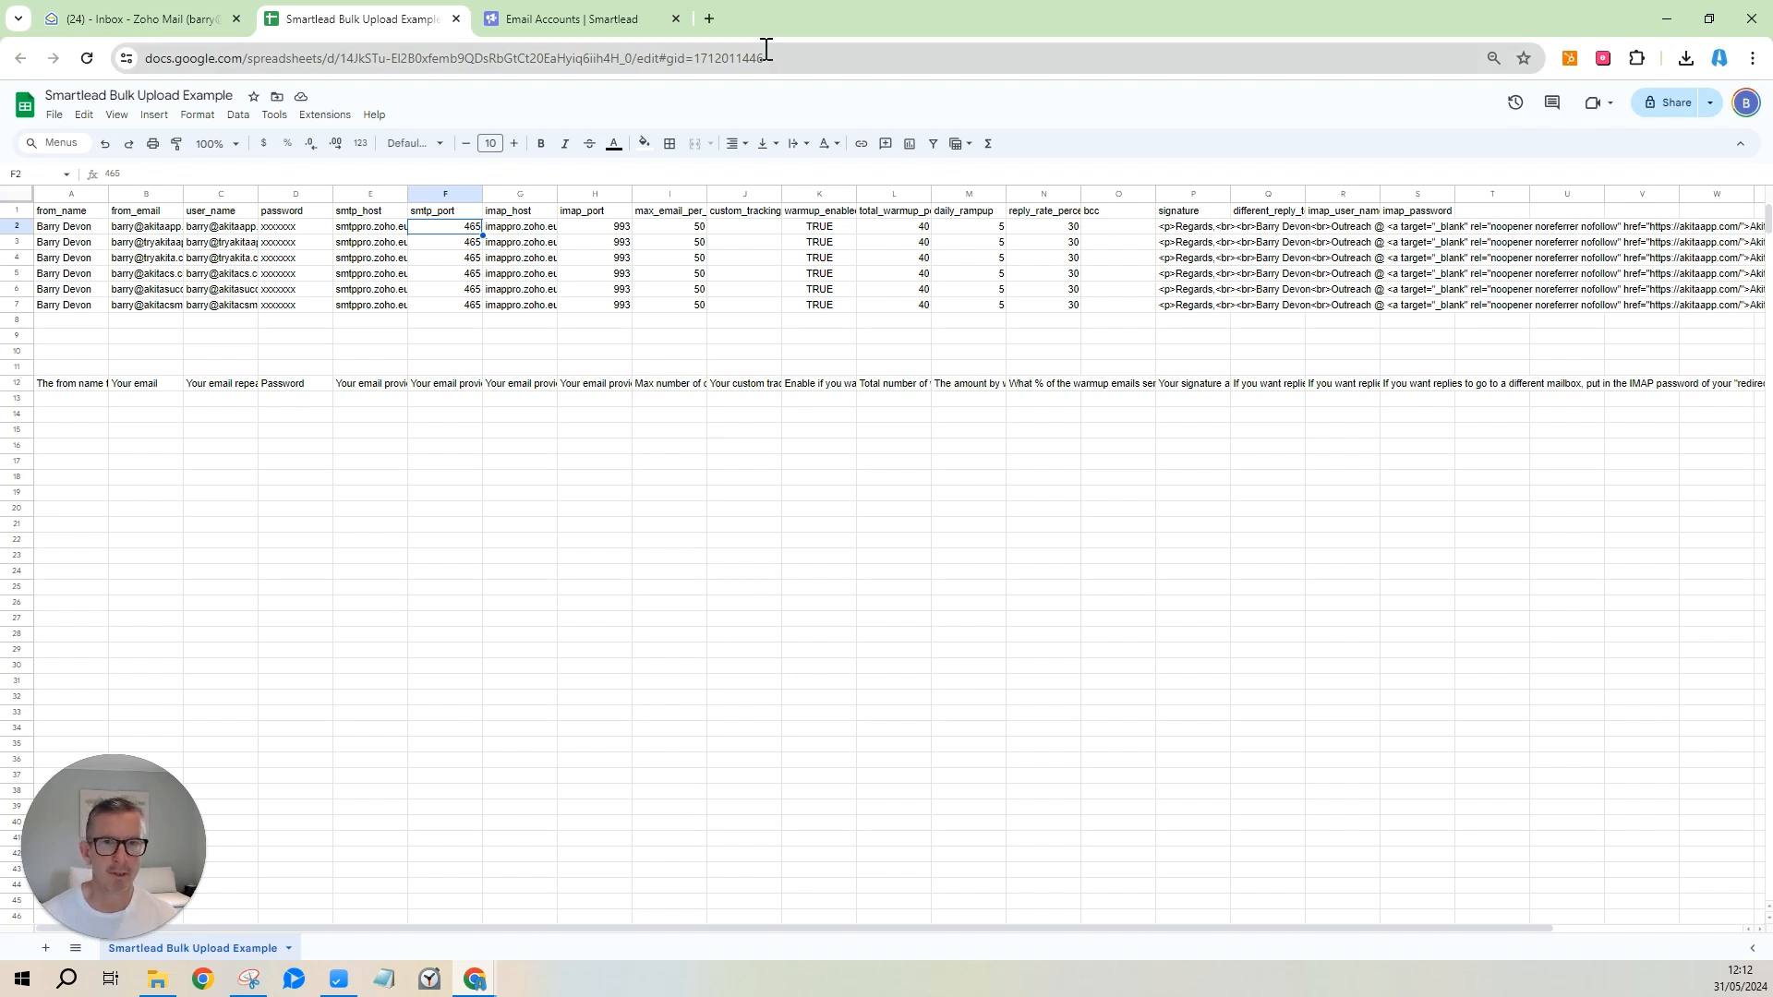
Select the full signature HTML from cell P2 and move to a fresh ChatGPT chat.
click(1196, 236)
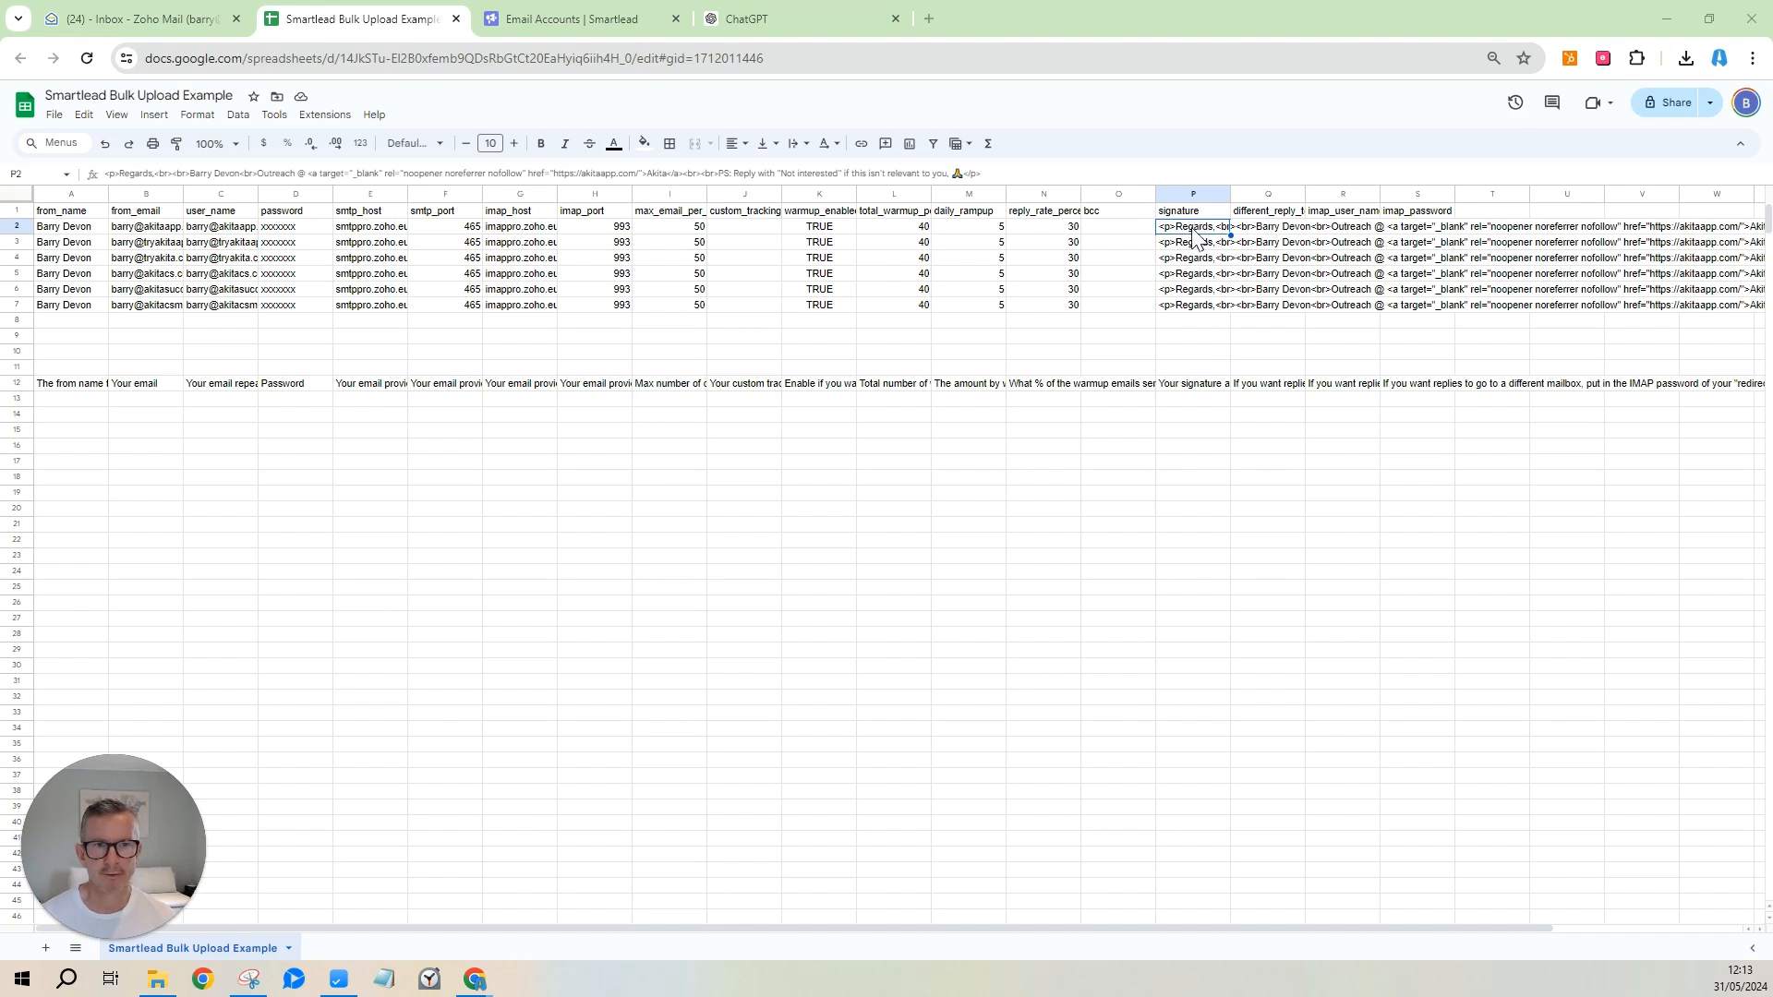
drag(988, 174, 109, 177)
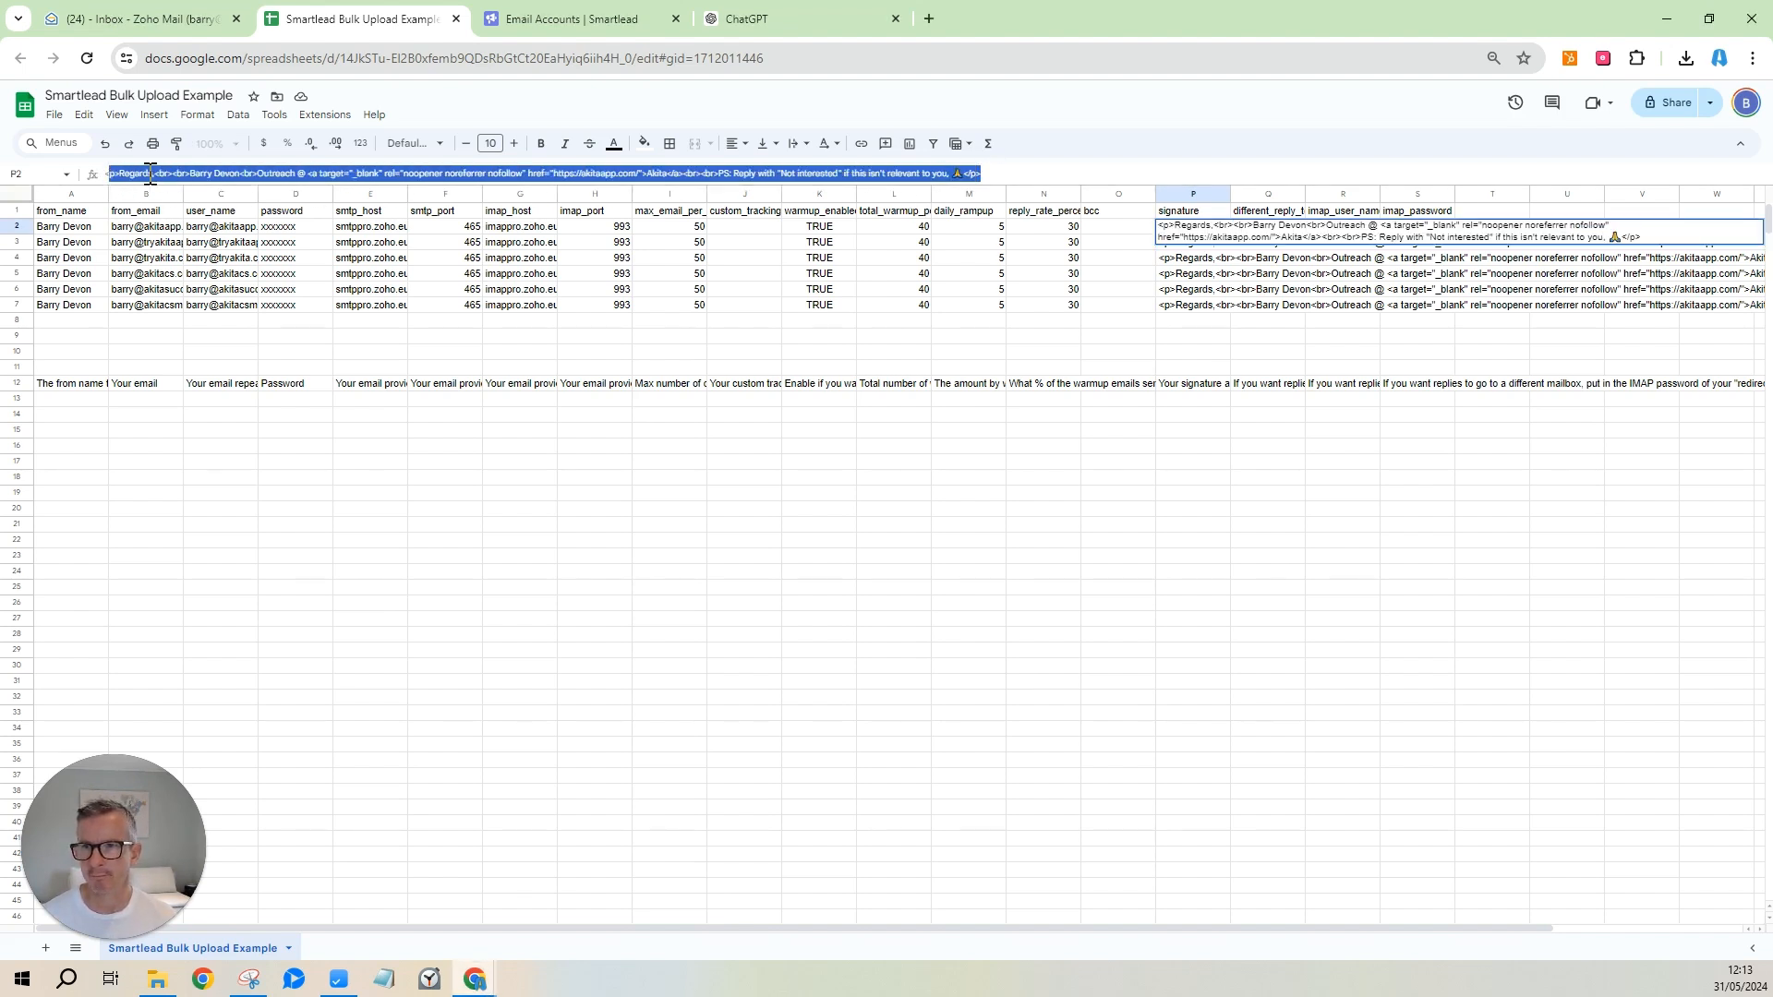
click(108, 174)
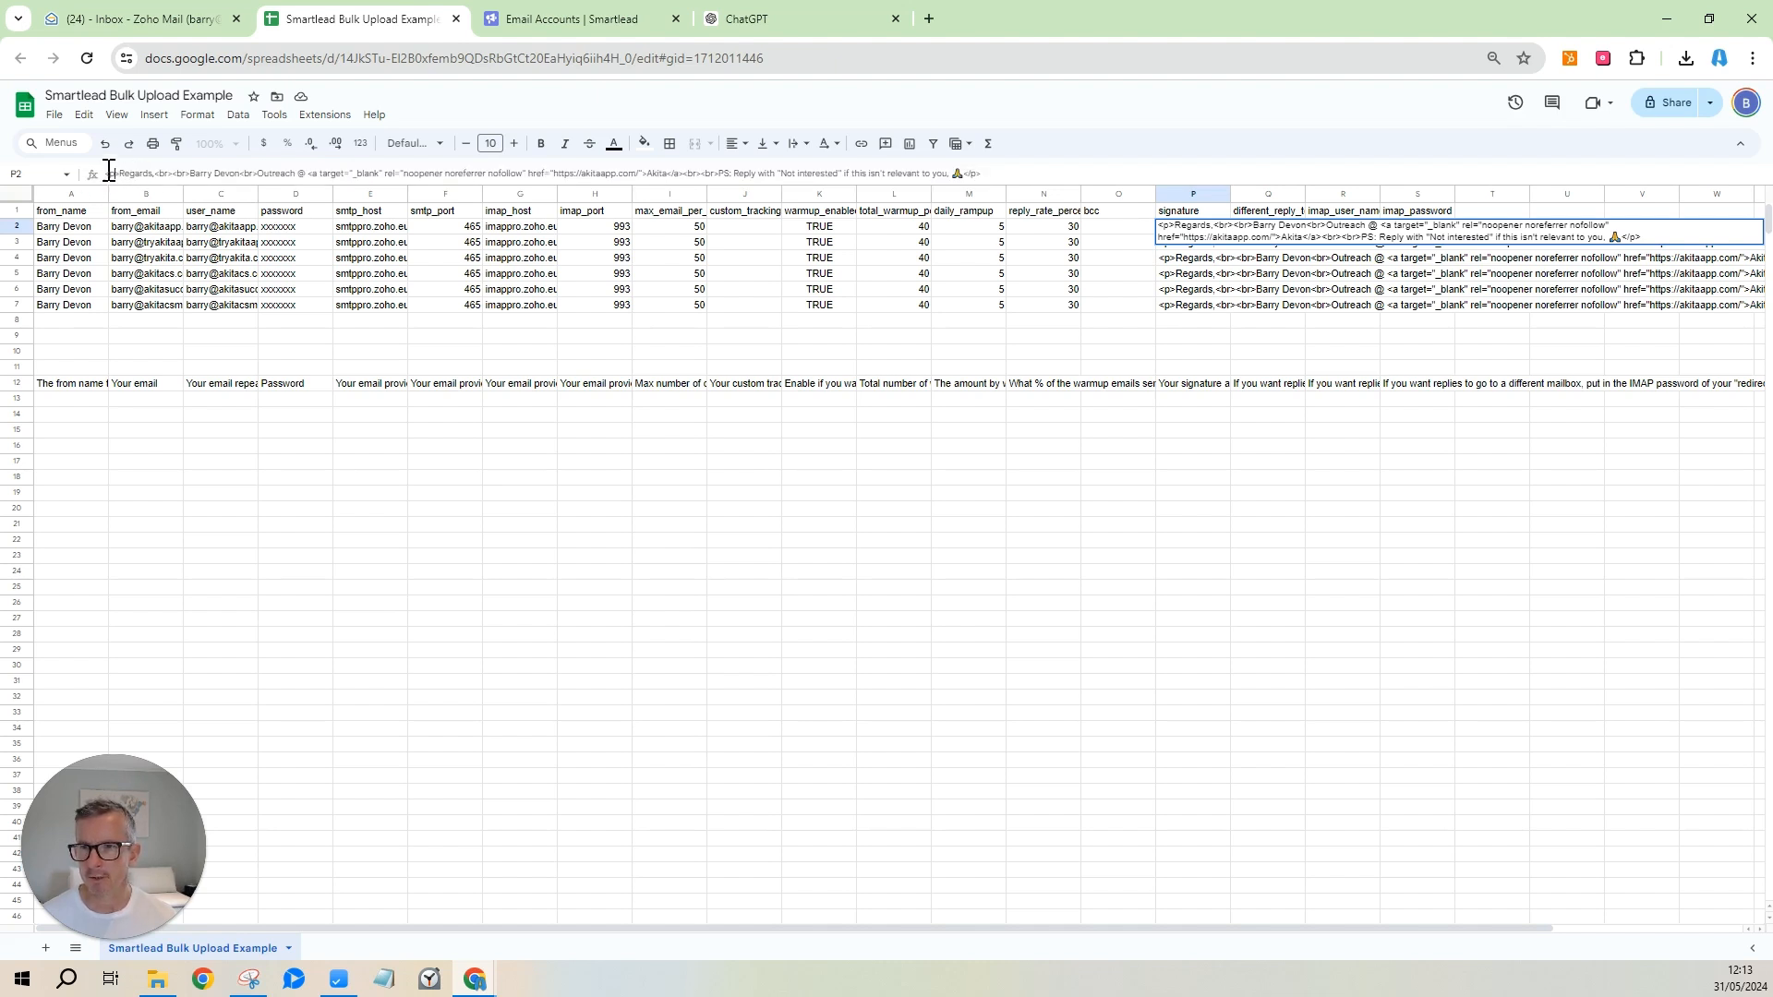
drag(108, 173, 1000, 174)
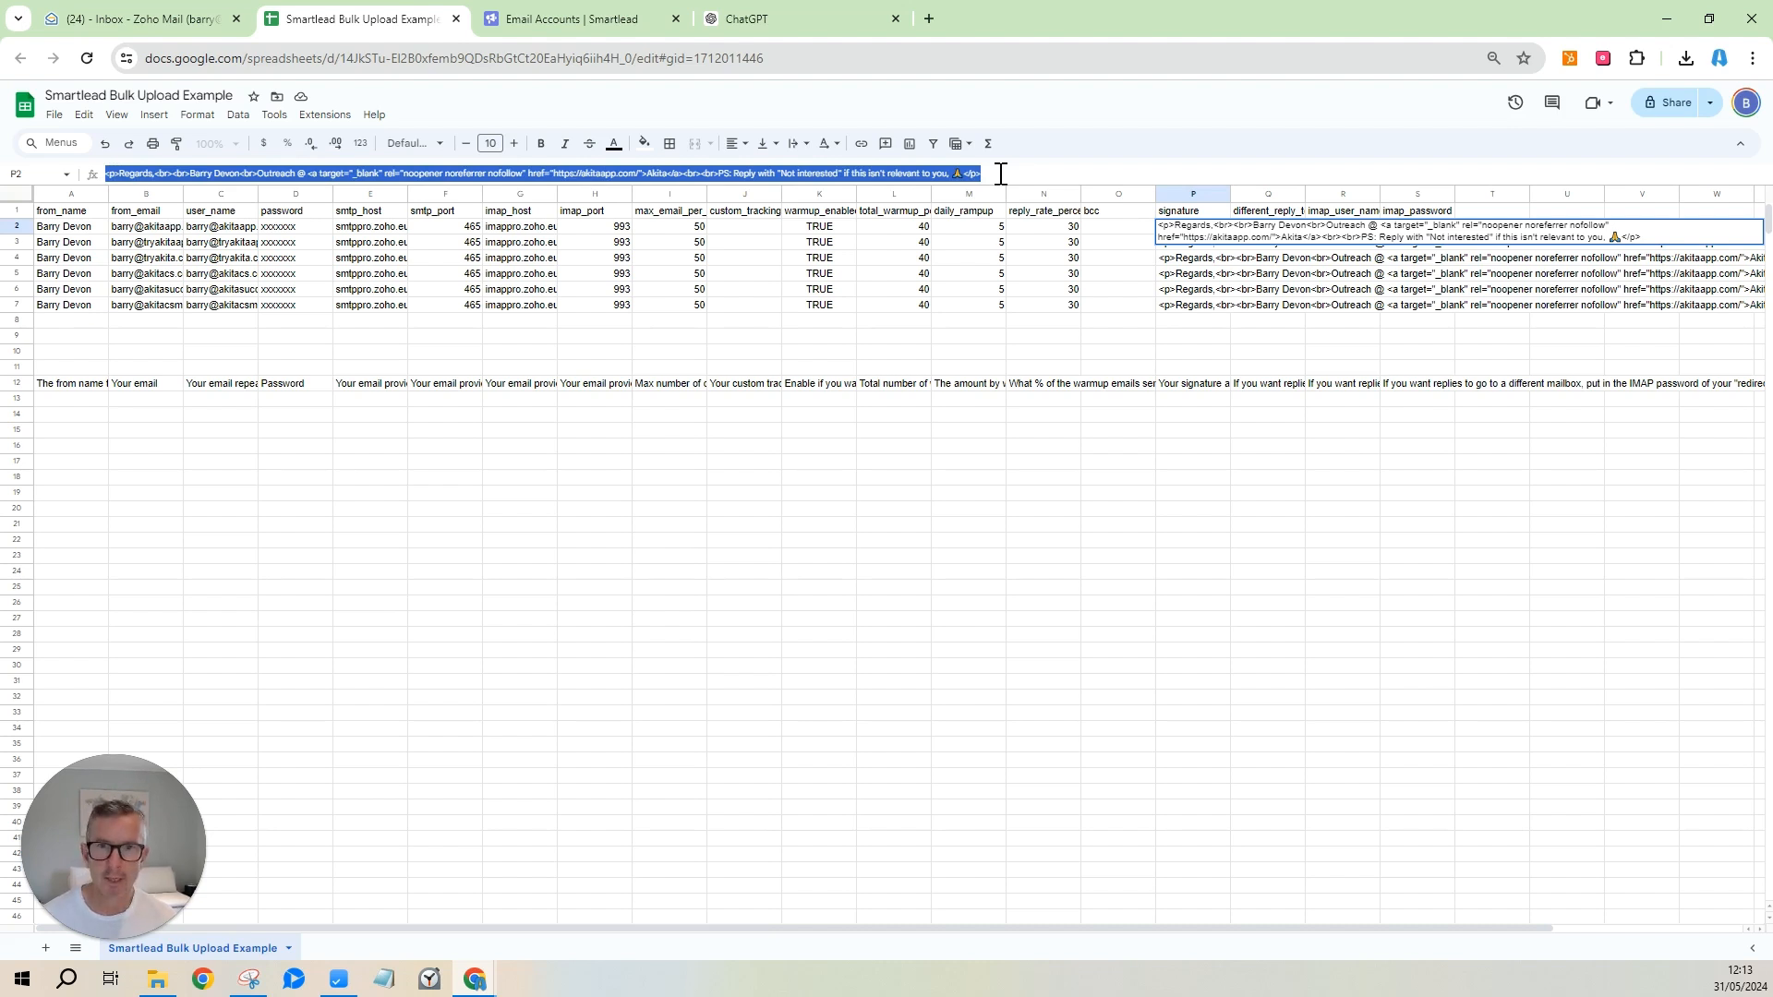
click(799, 24)
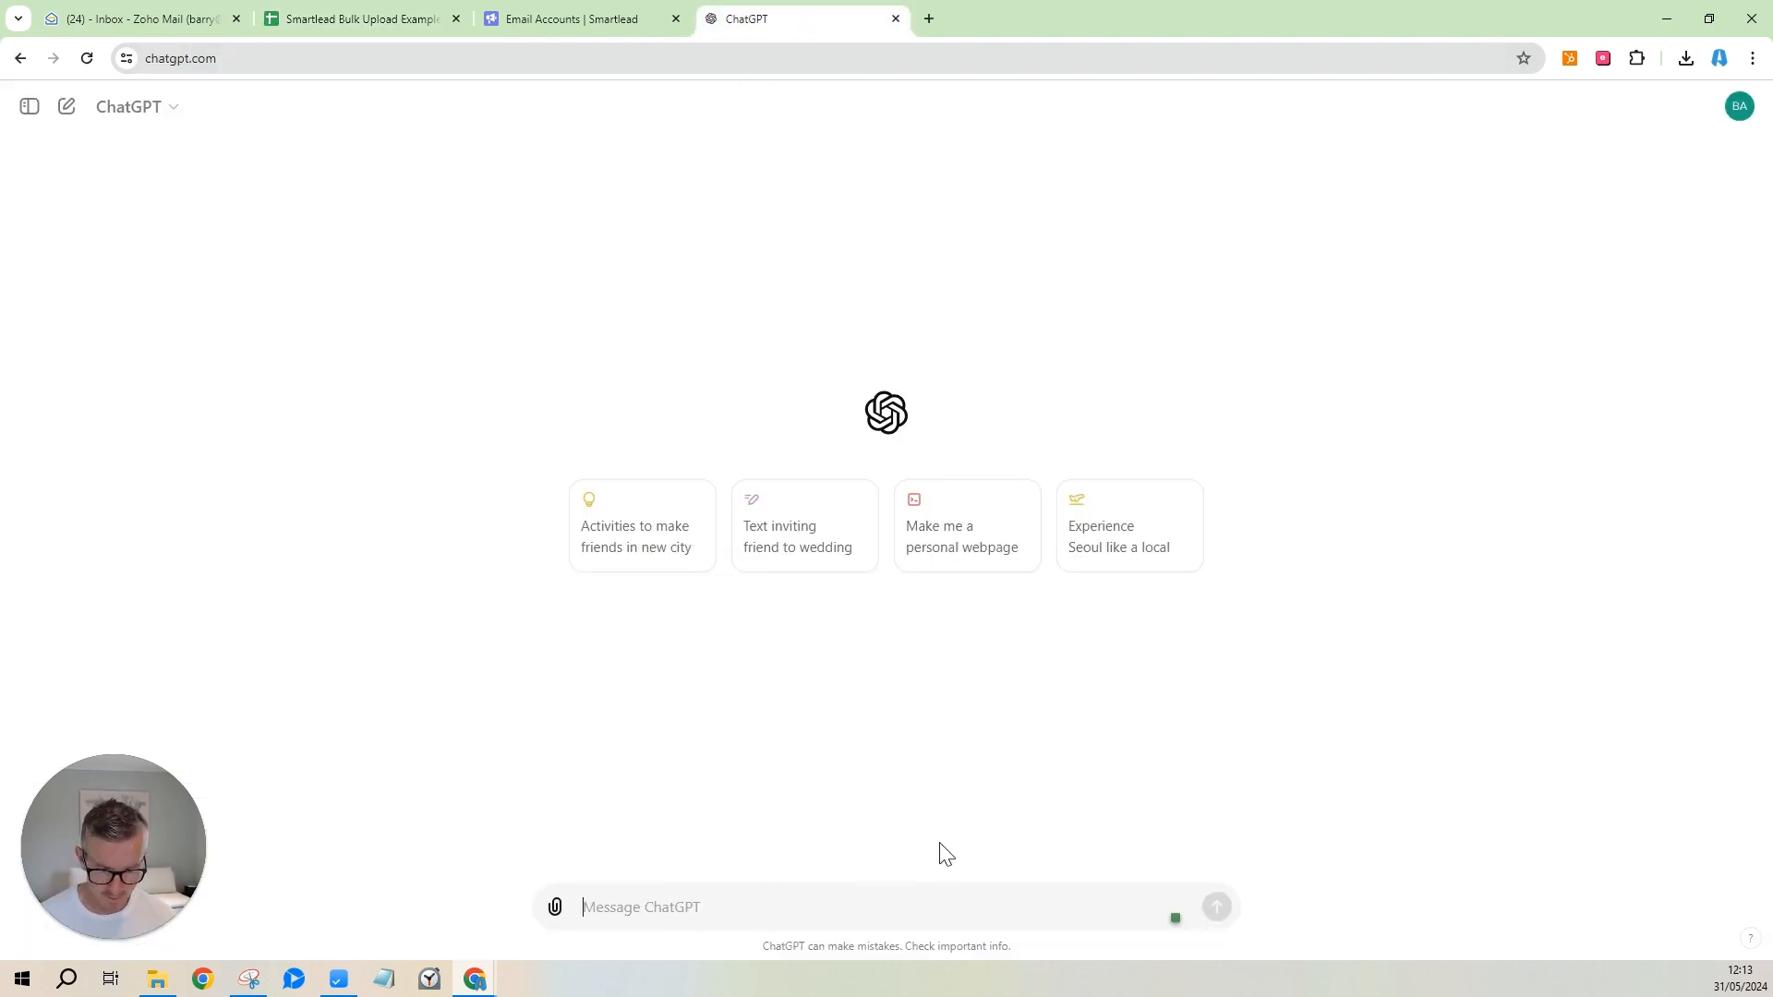
Ask ChatGPT 'what will this look like' with the signature HTML pasted below.
text(what)
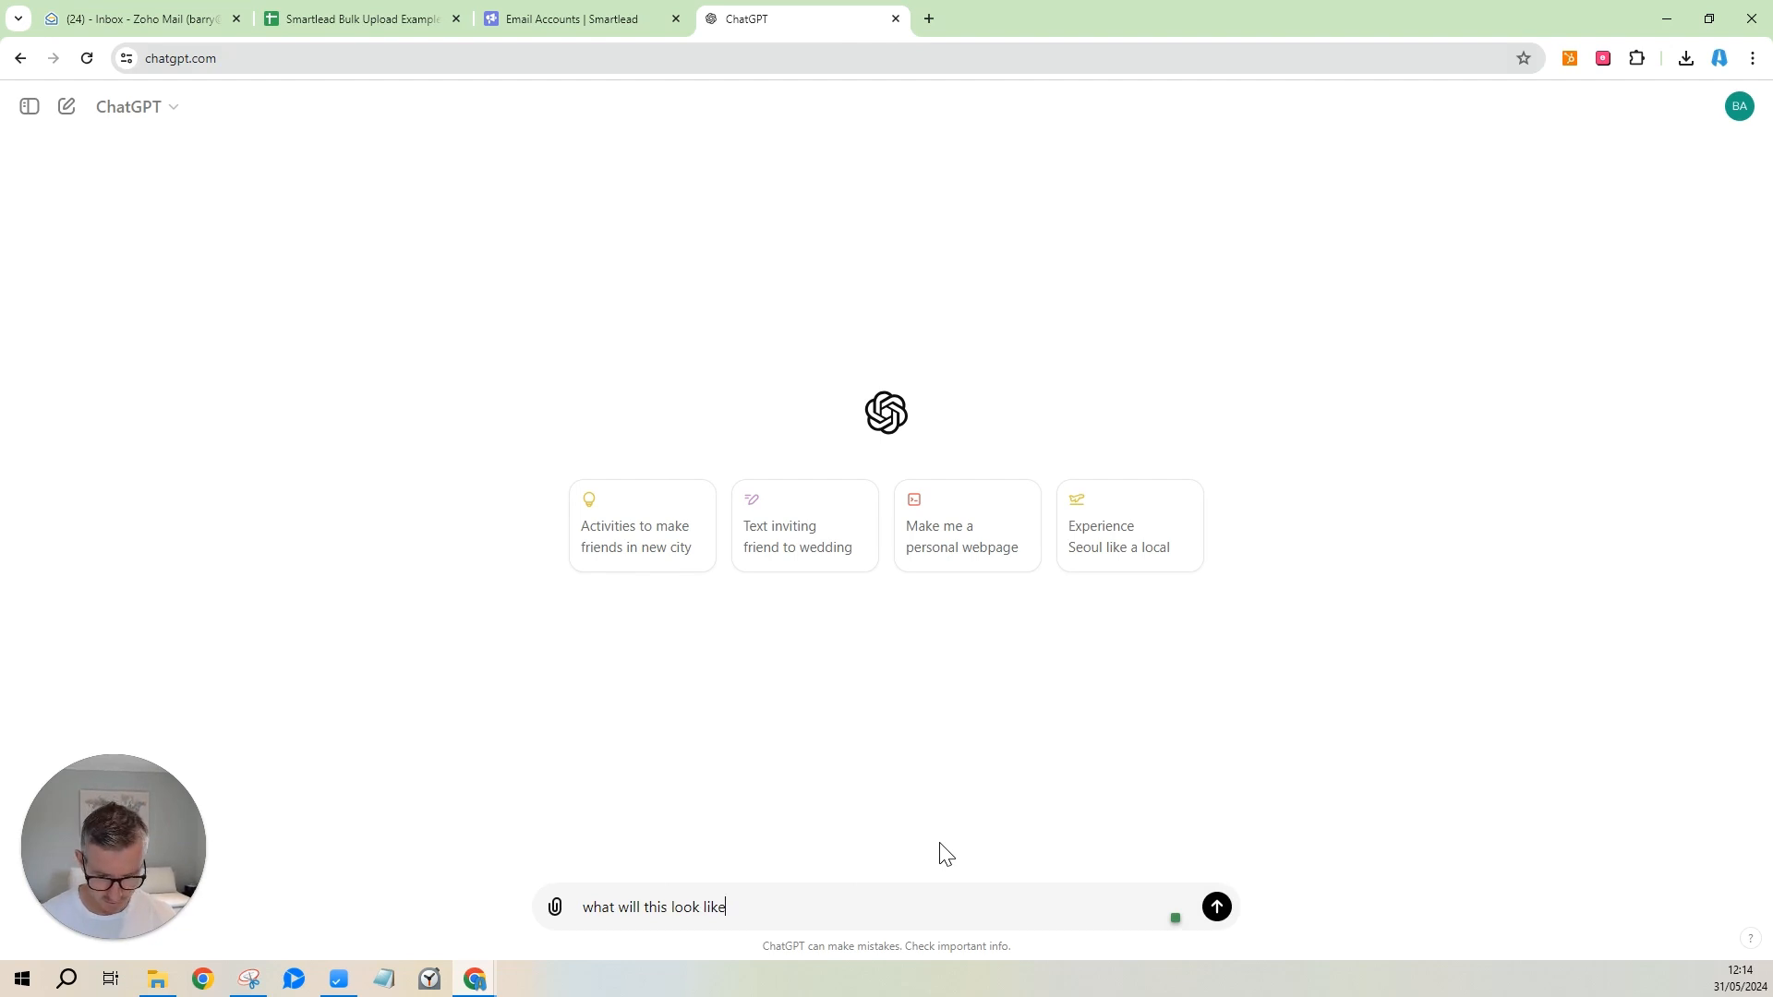
text( will this look like)
key(shift+Return)
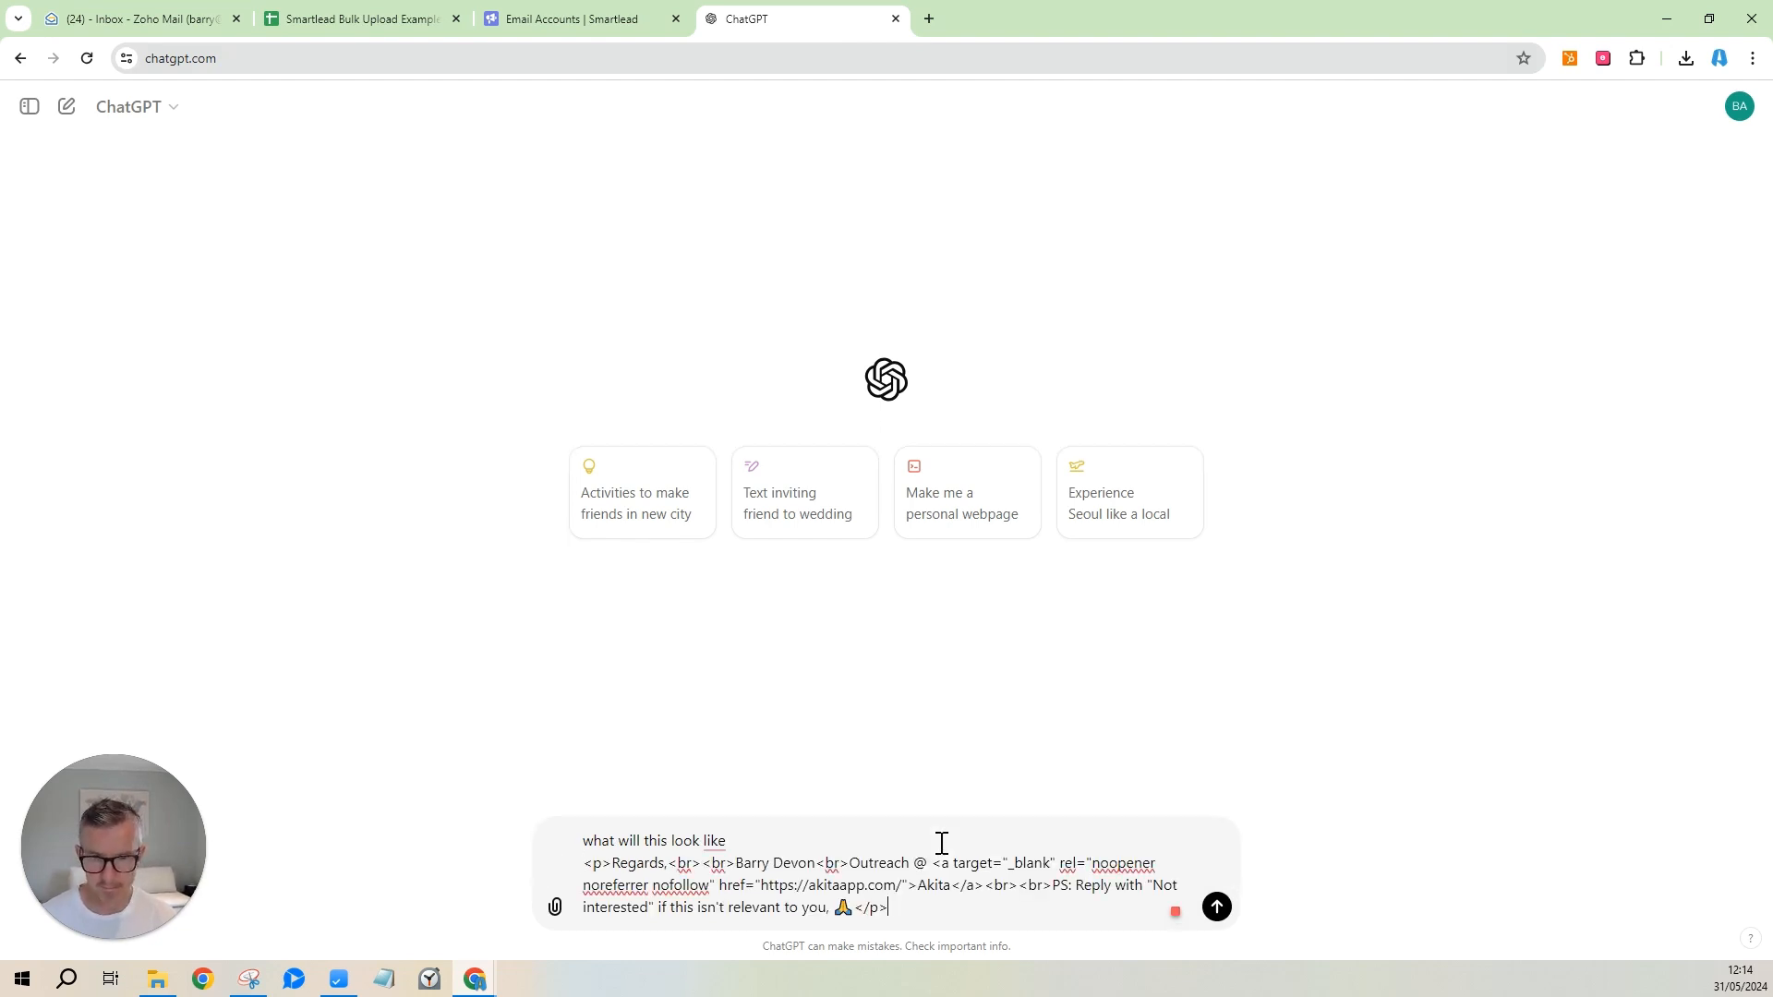
key(Return)
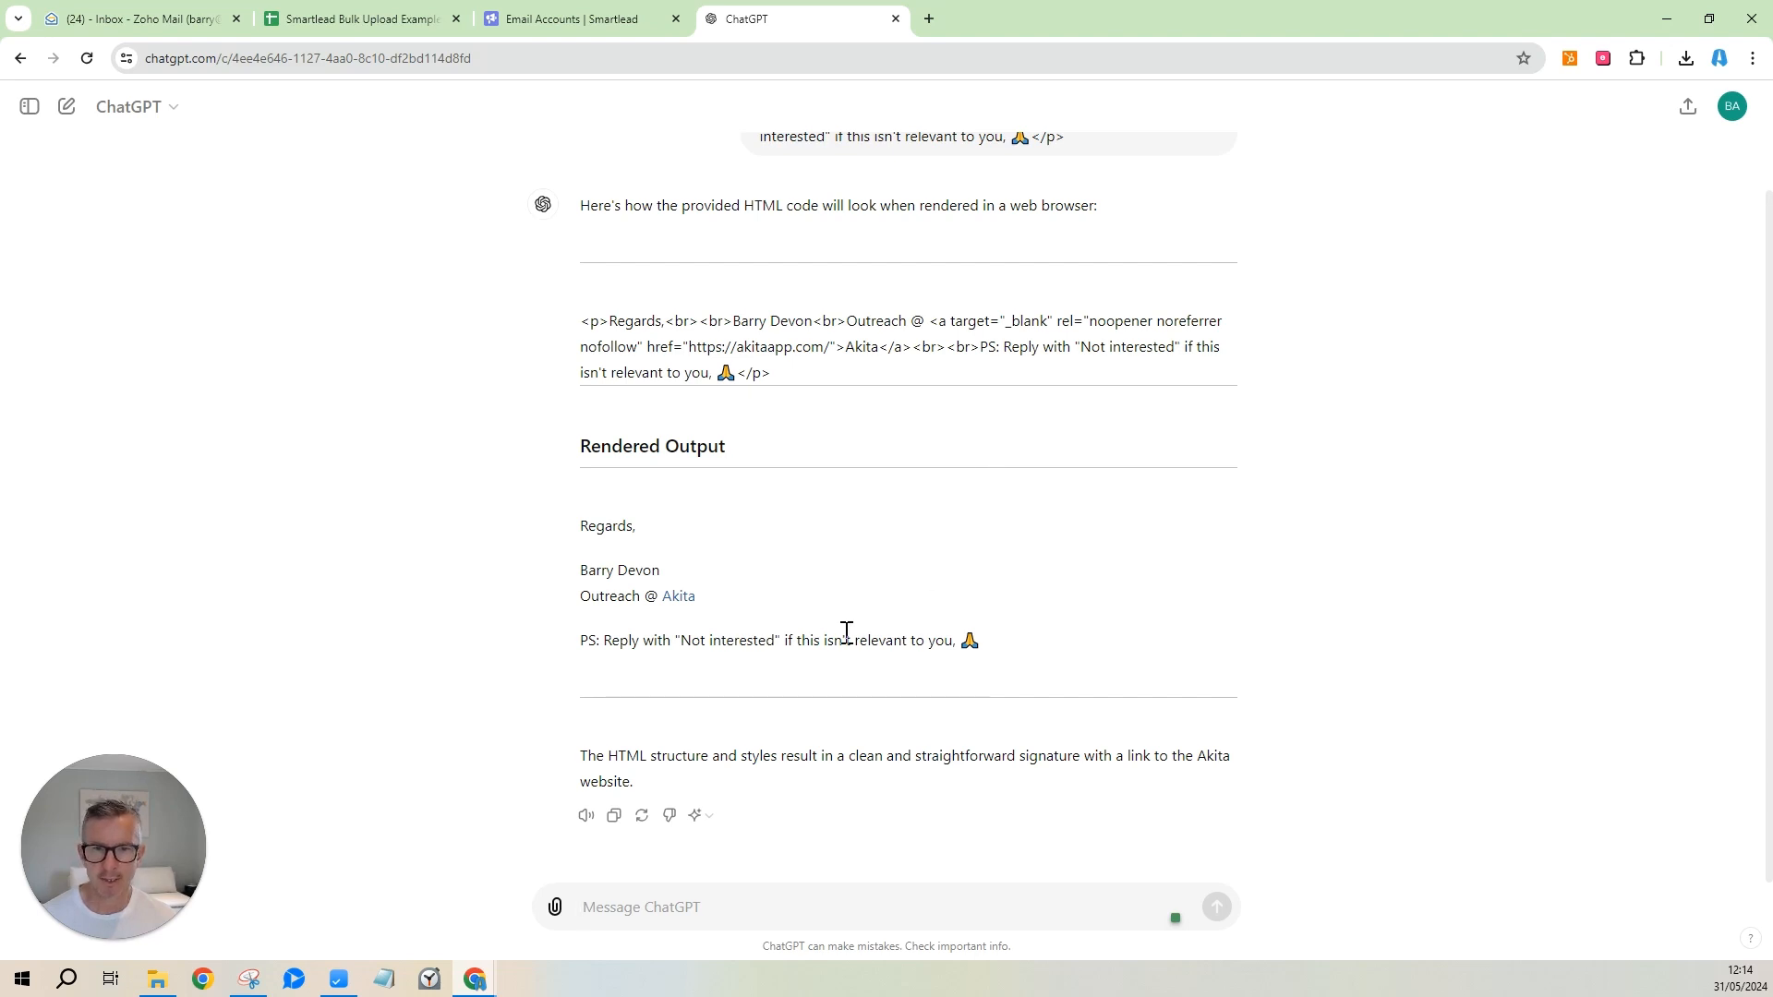
Copy the signature code line from ChatGPT's answer into the message box.
drag(813, 321, 734, 321)
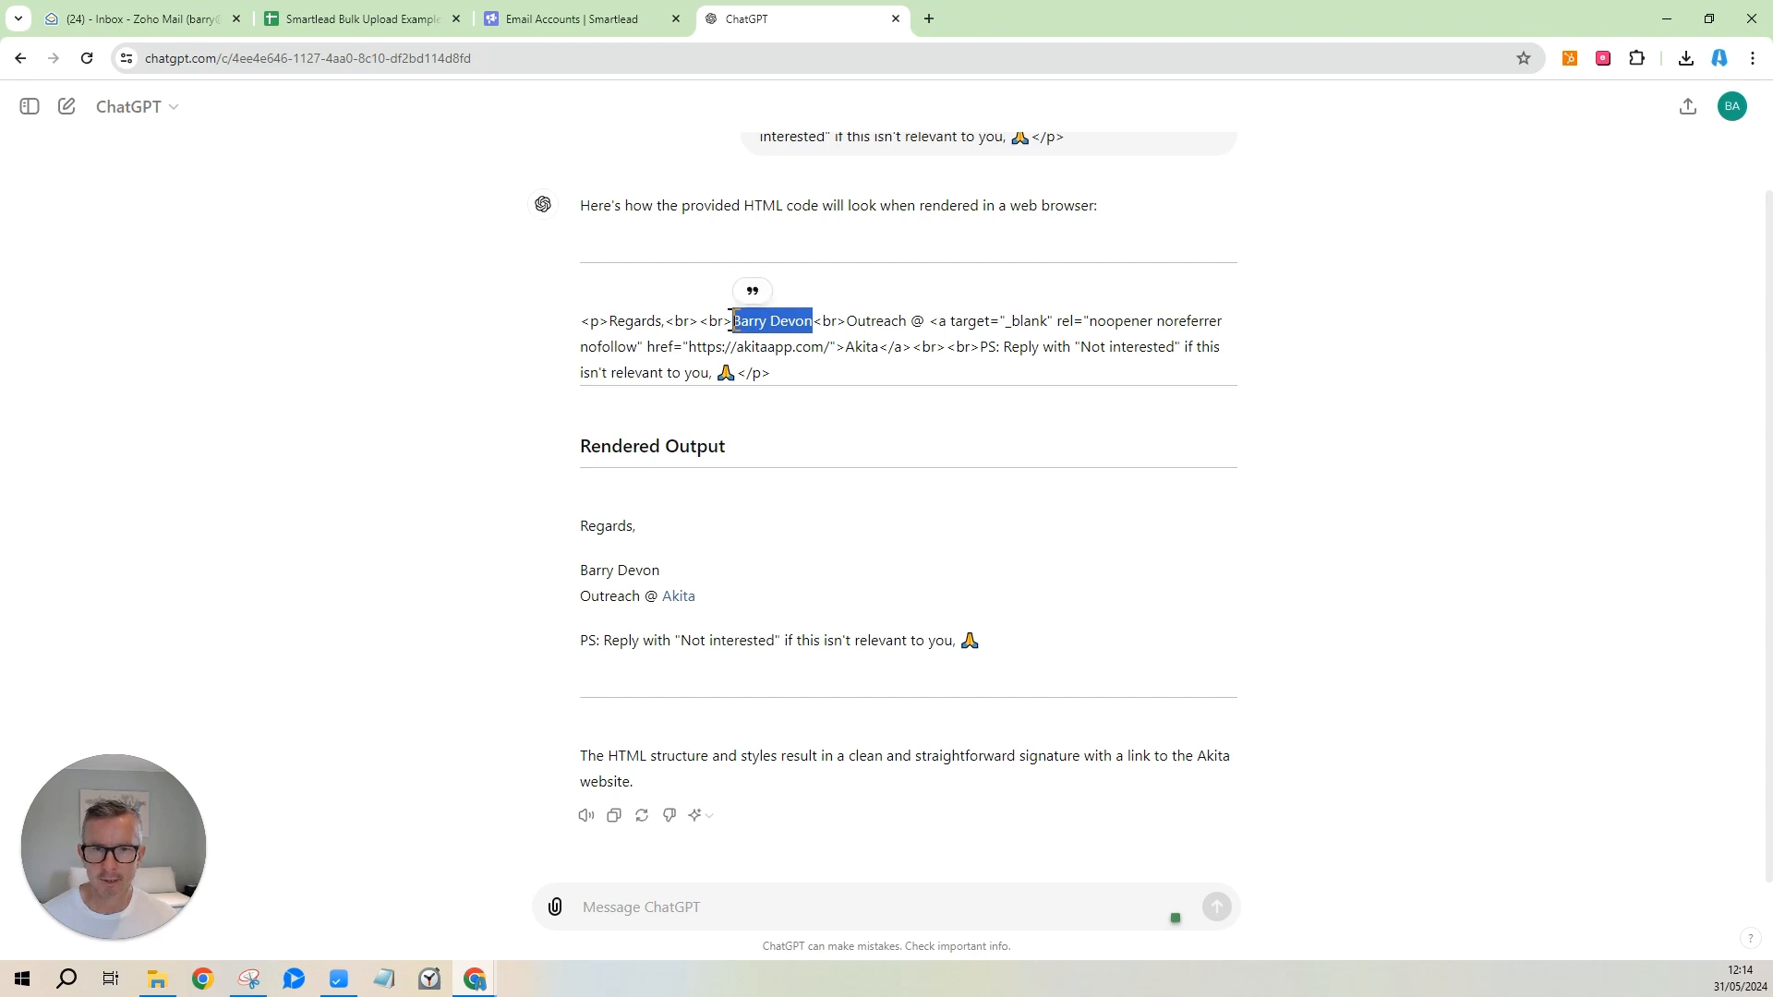
click(924, 379)
drag(830, 346, 690, 350)
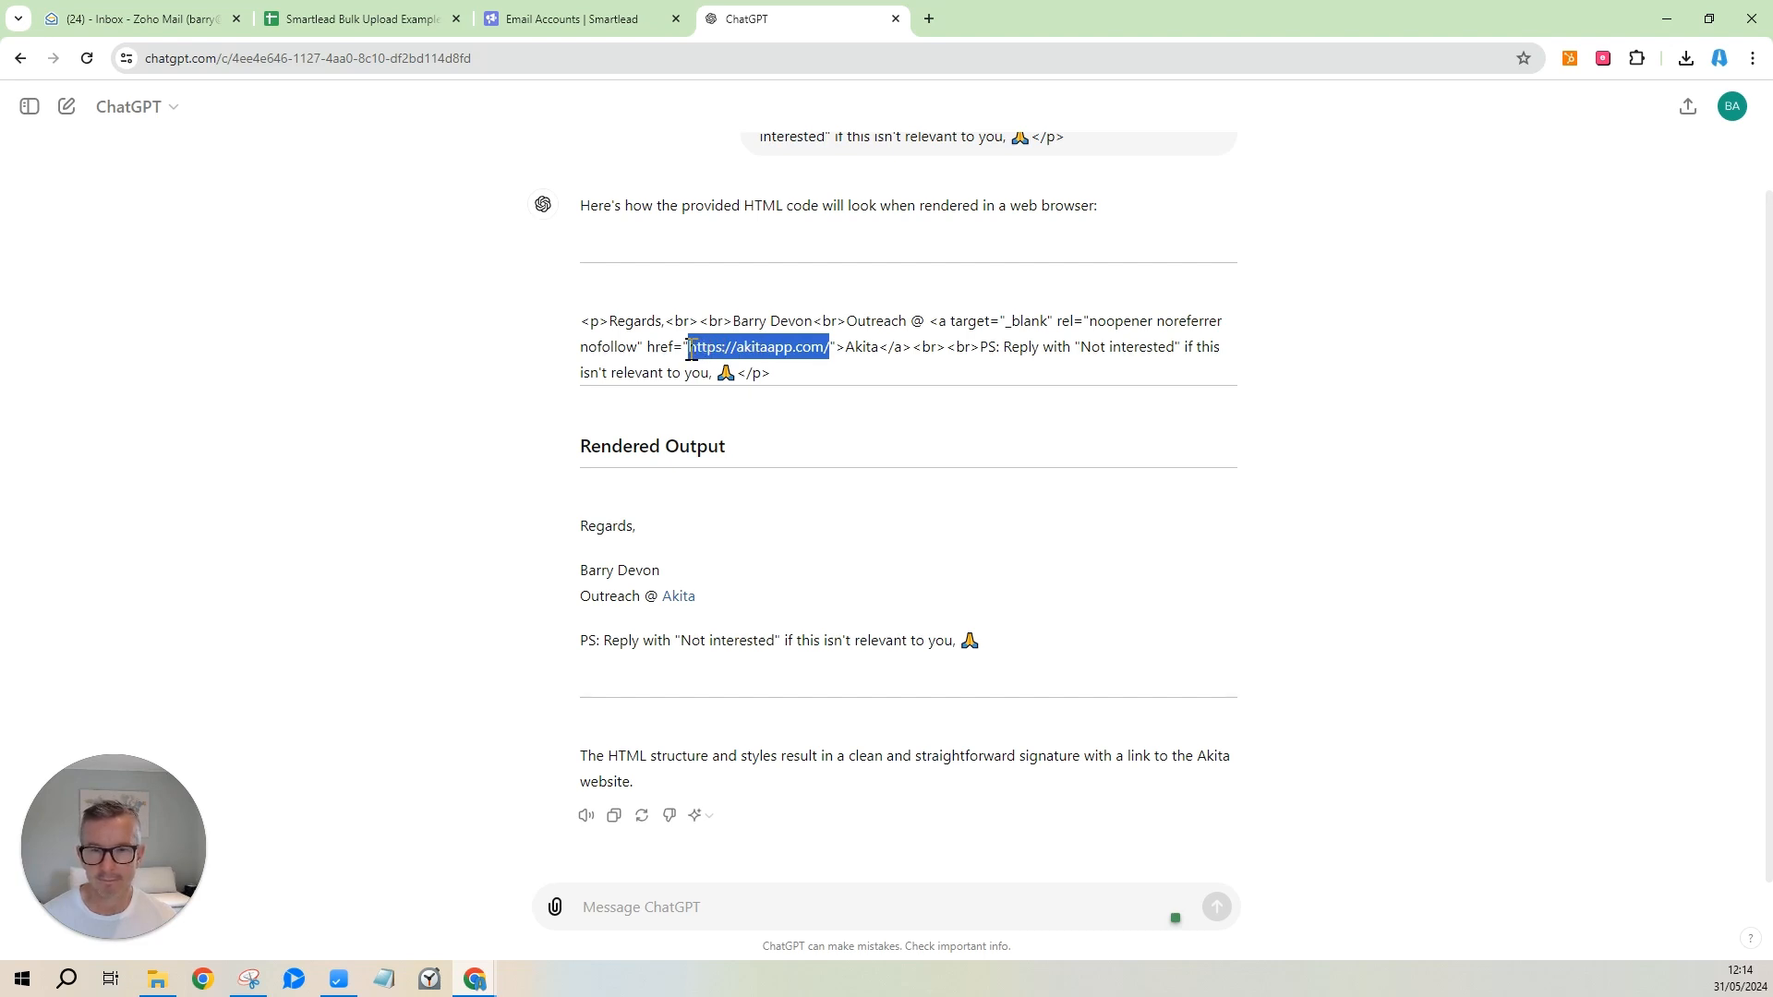
drag(690, 350, 691, 350)
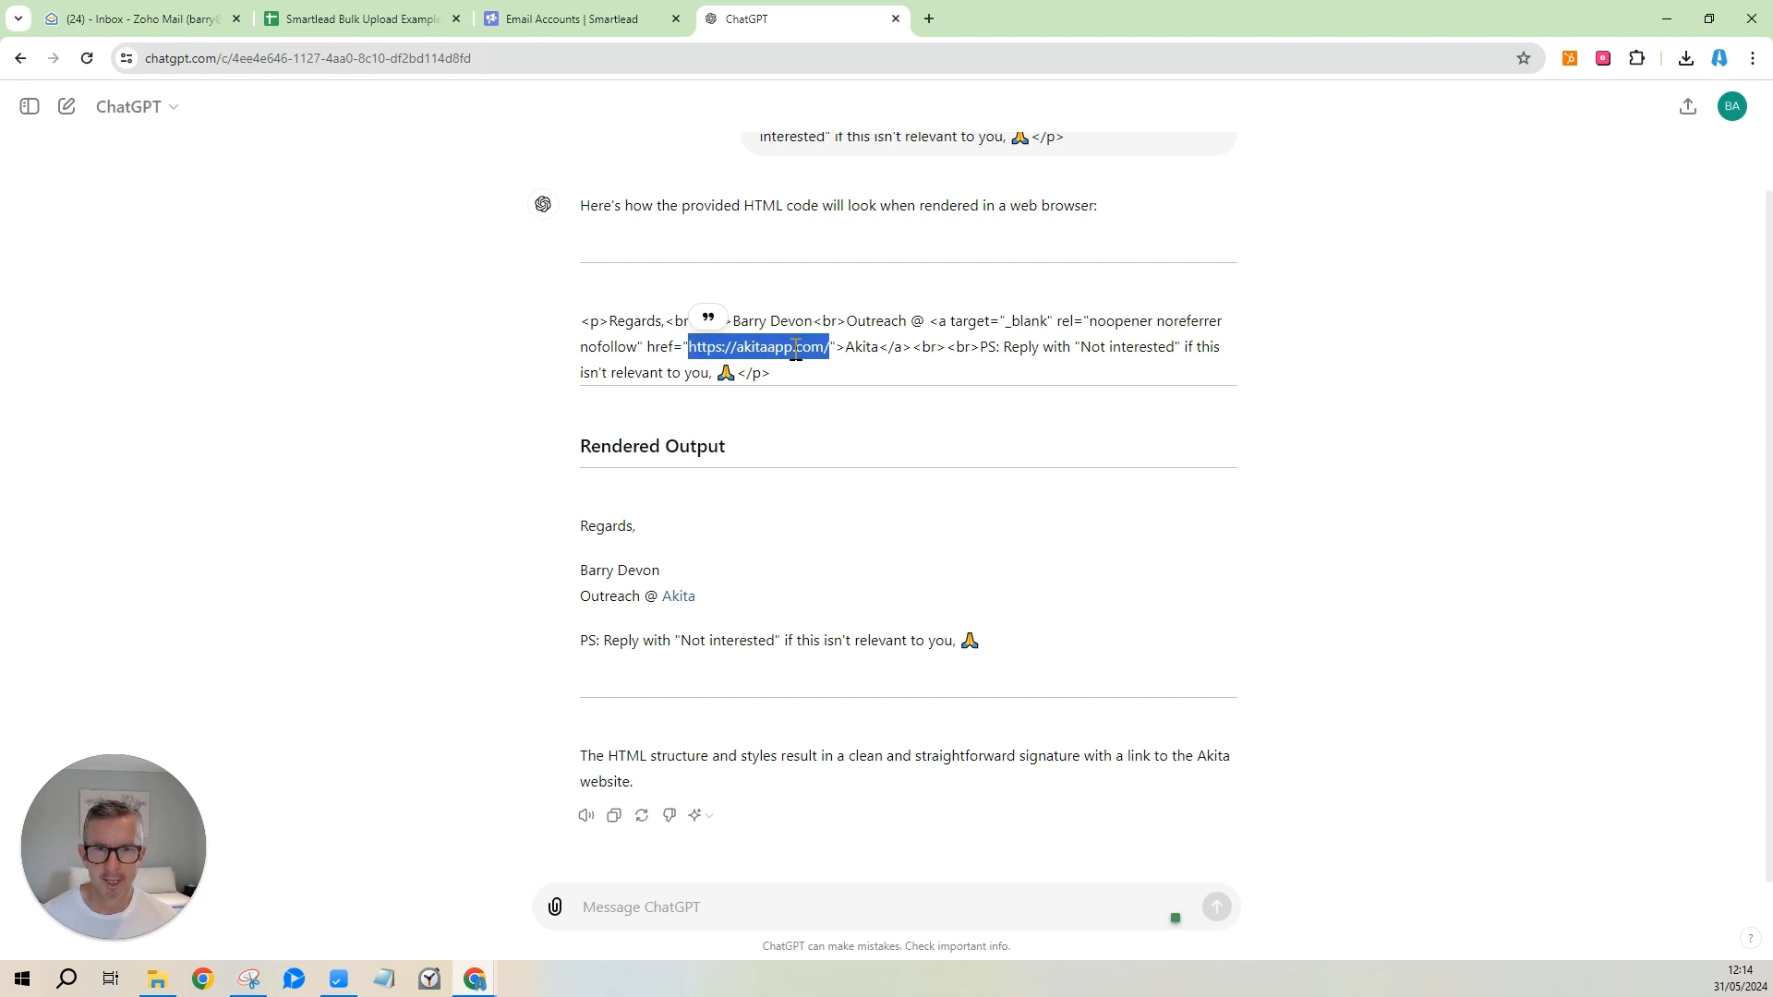
click(881, 347)
drag(881, 347, 843, 348)
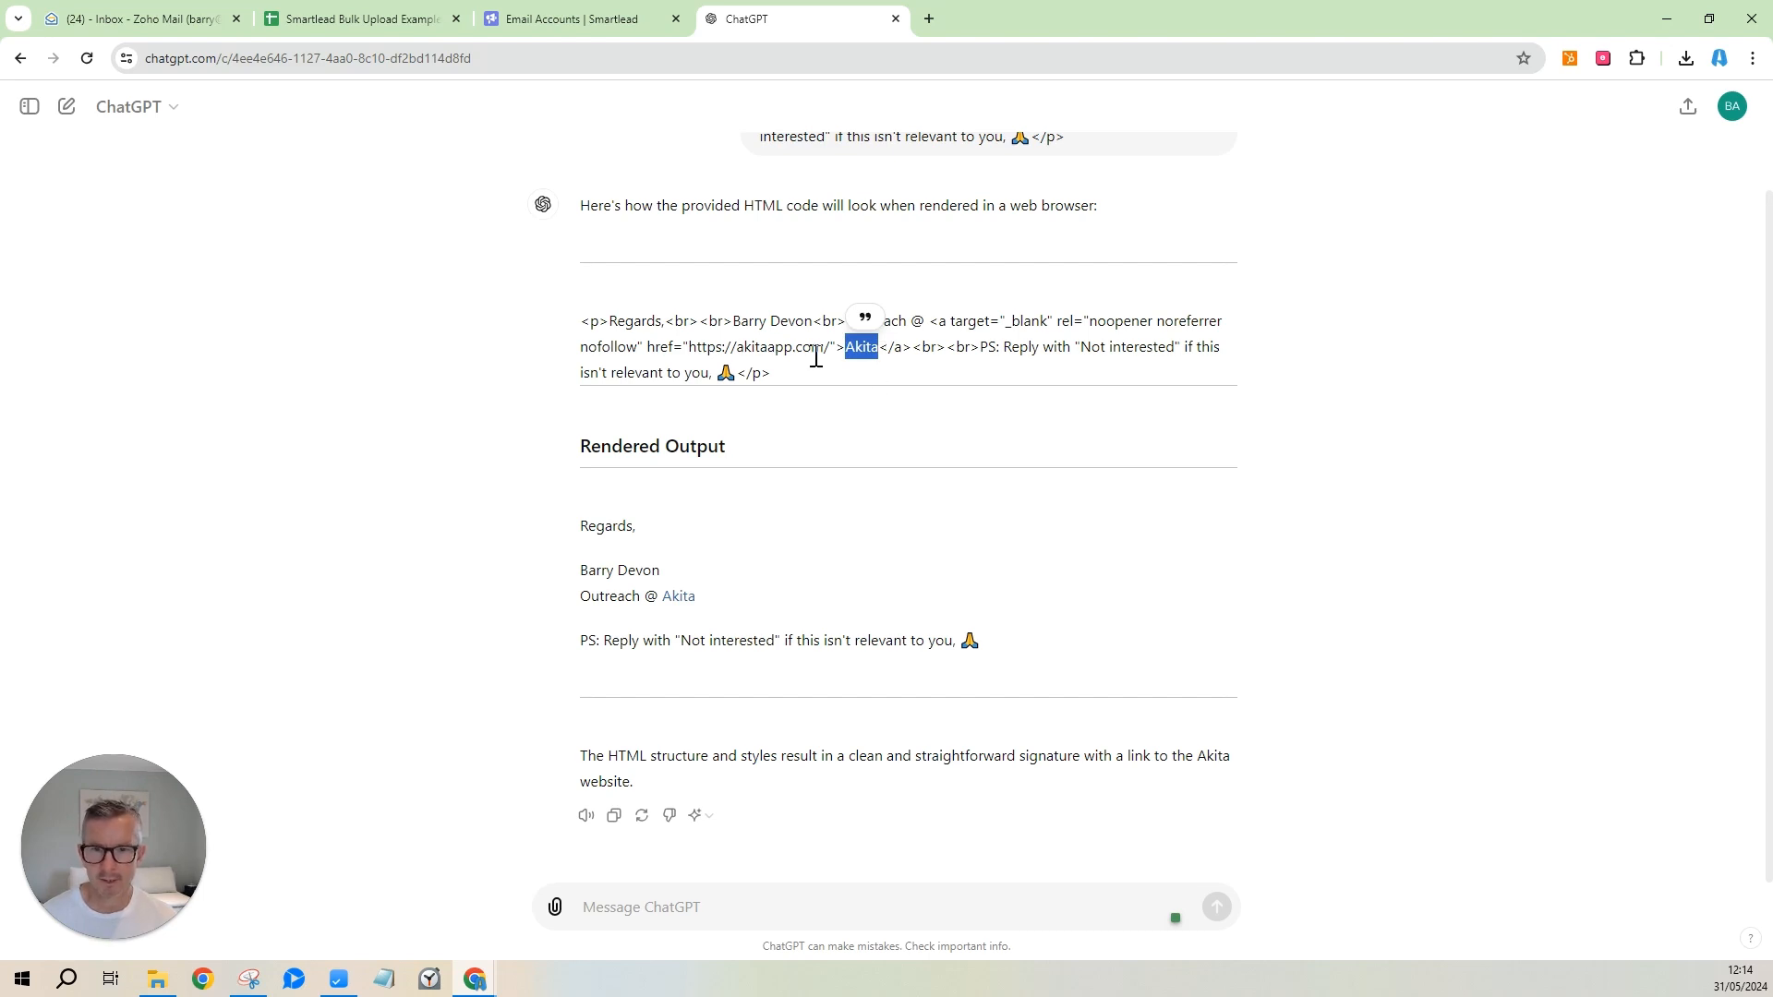
drag(814, 323, 574, 325)
key(ctrl+c)
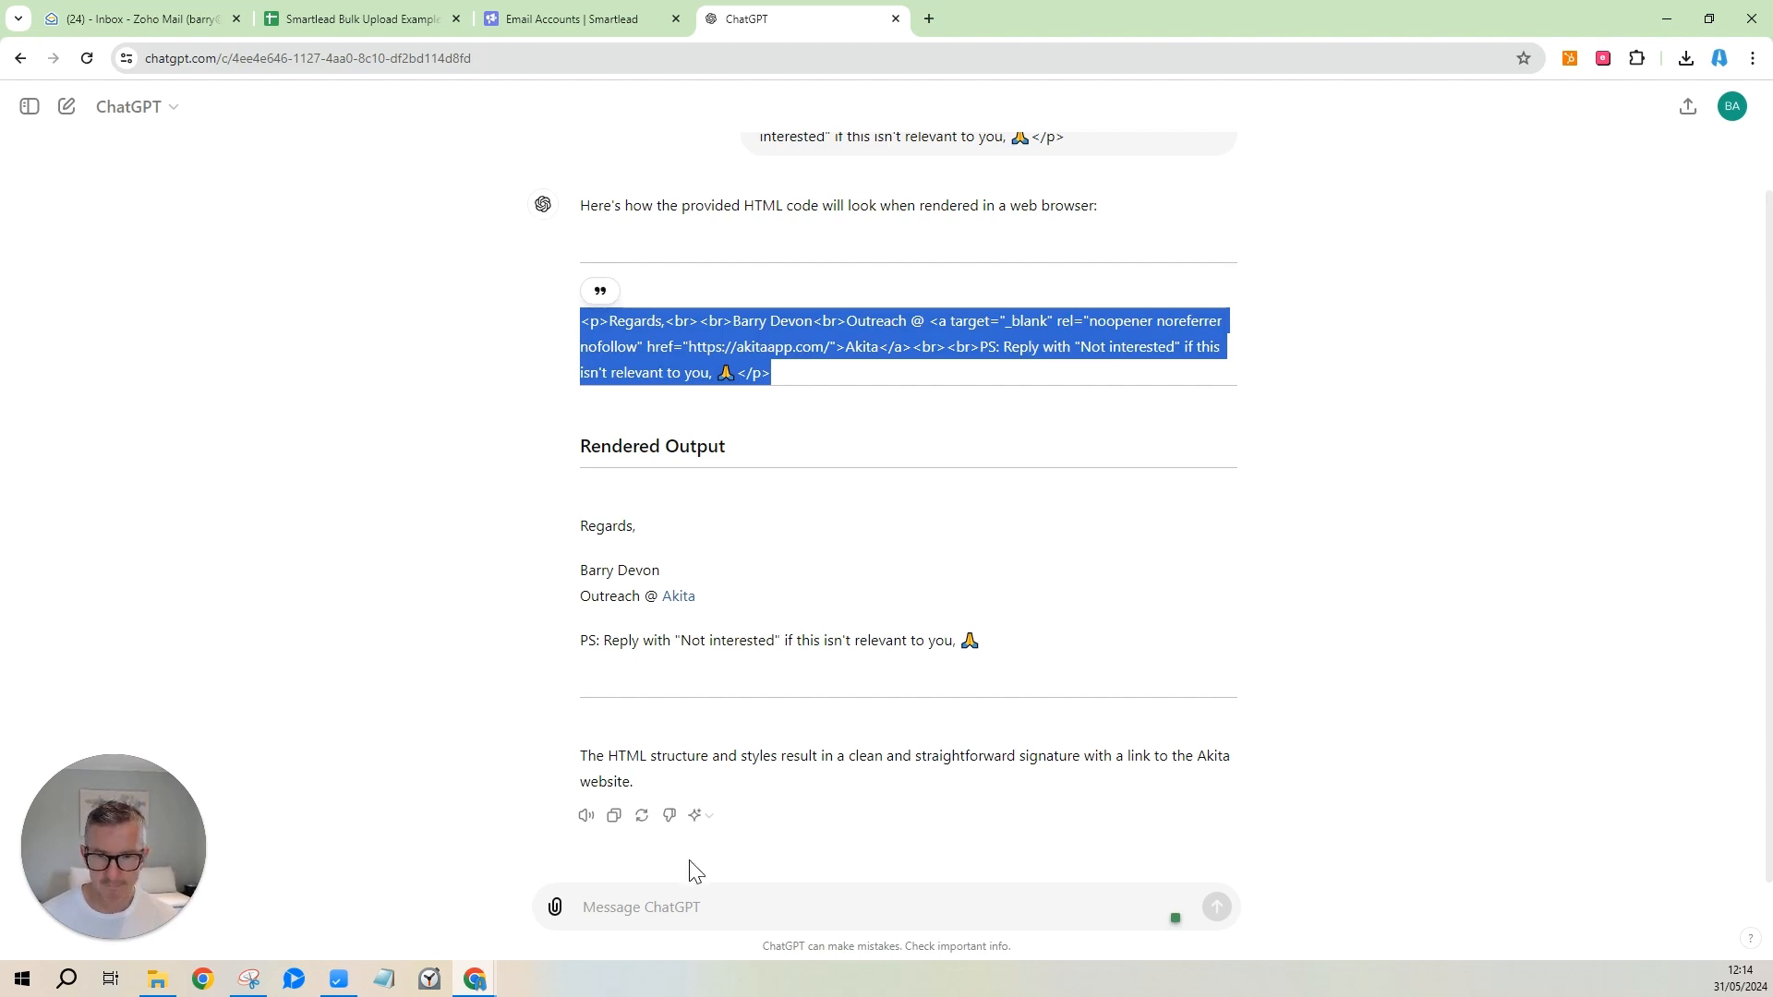
click(705, 905)
key(ctrl+v)
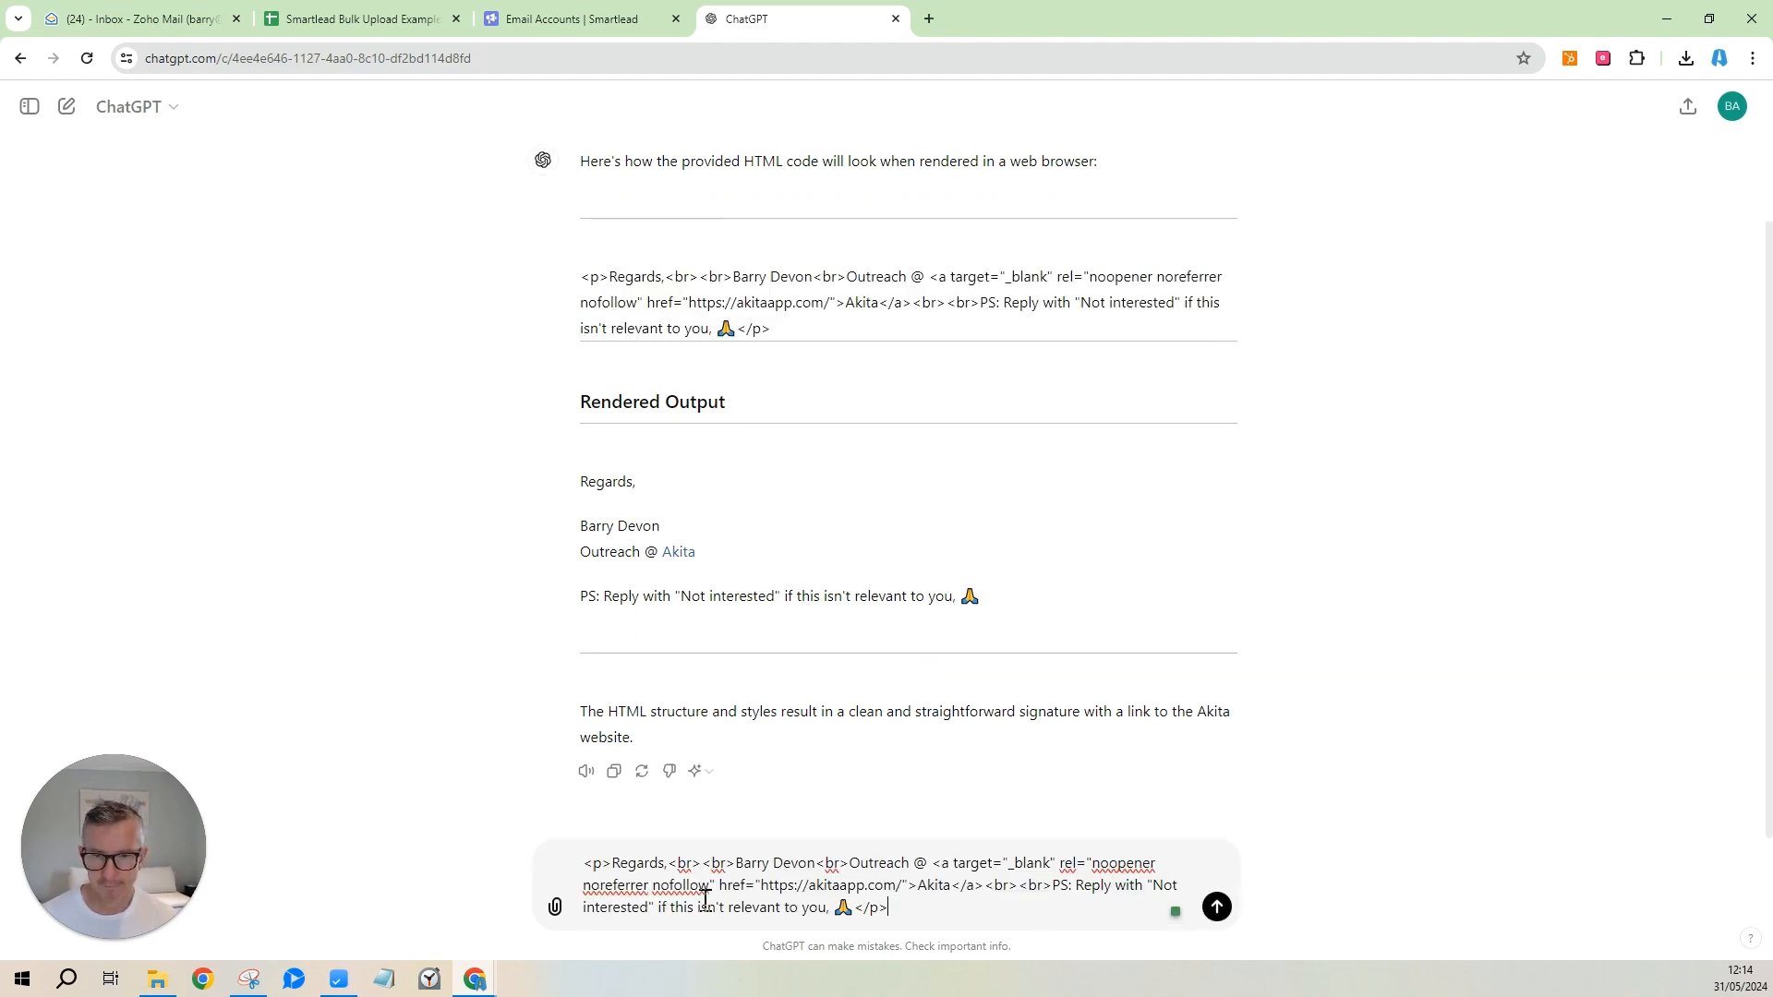
Replace the sender's name with 'John Doe' and the Akita link text with 'ACME'.
click(821, 868)
key(BackSpace)
key(BackSpace)
key(BackSpace)
key(BackSpace)
key(BackSpace)
key(BackSpace)
key(BackSpace)
key(BackSpace)
key(BackSpace)
key(BackSpace)
key(BackSpace)
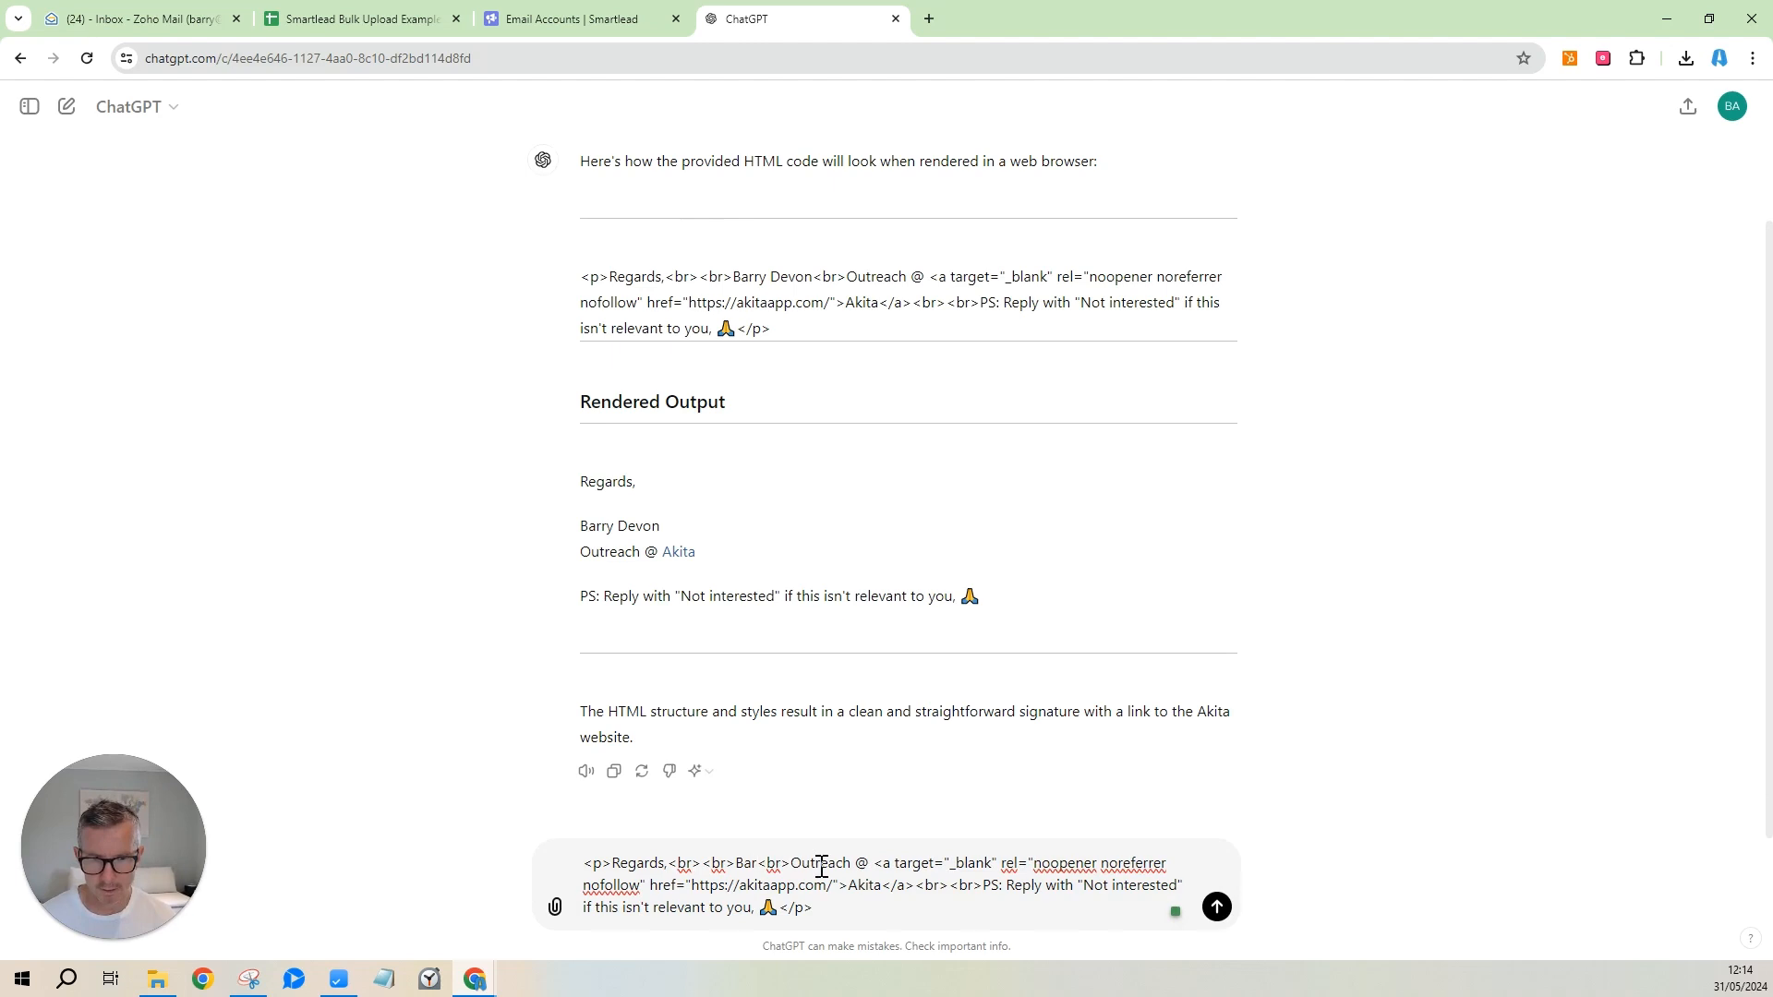
text(John Do)
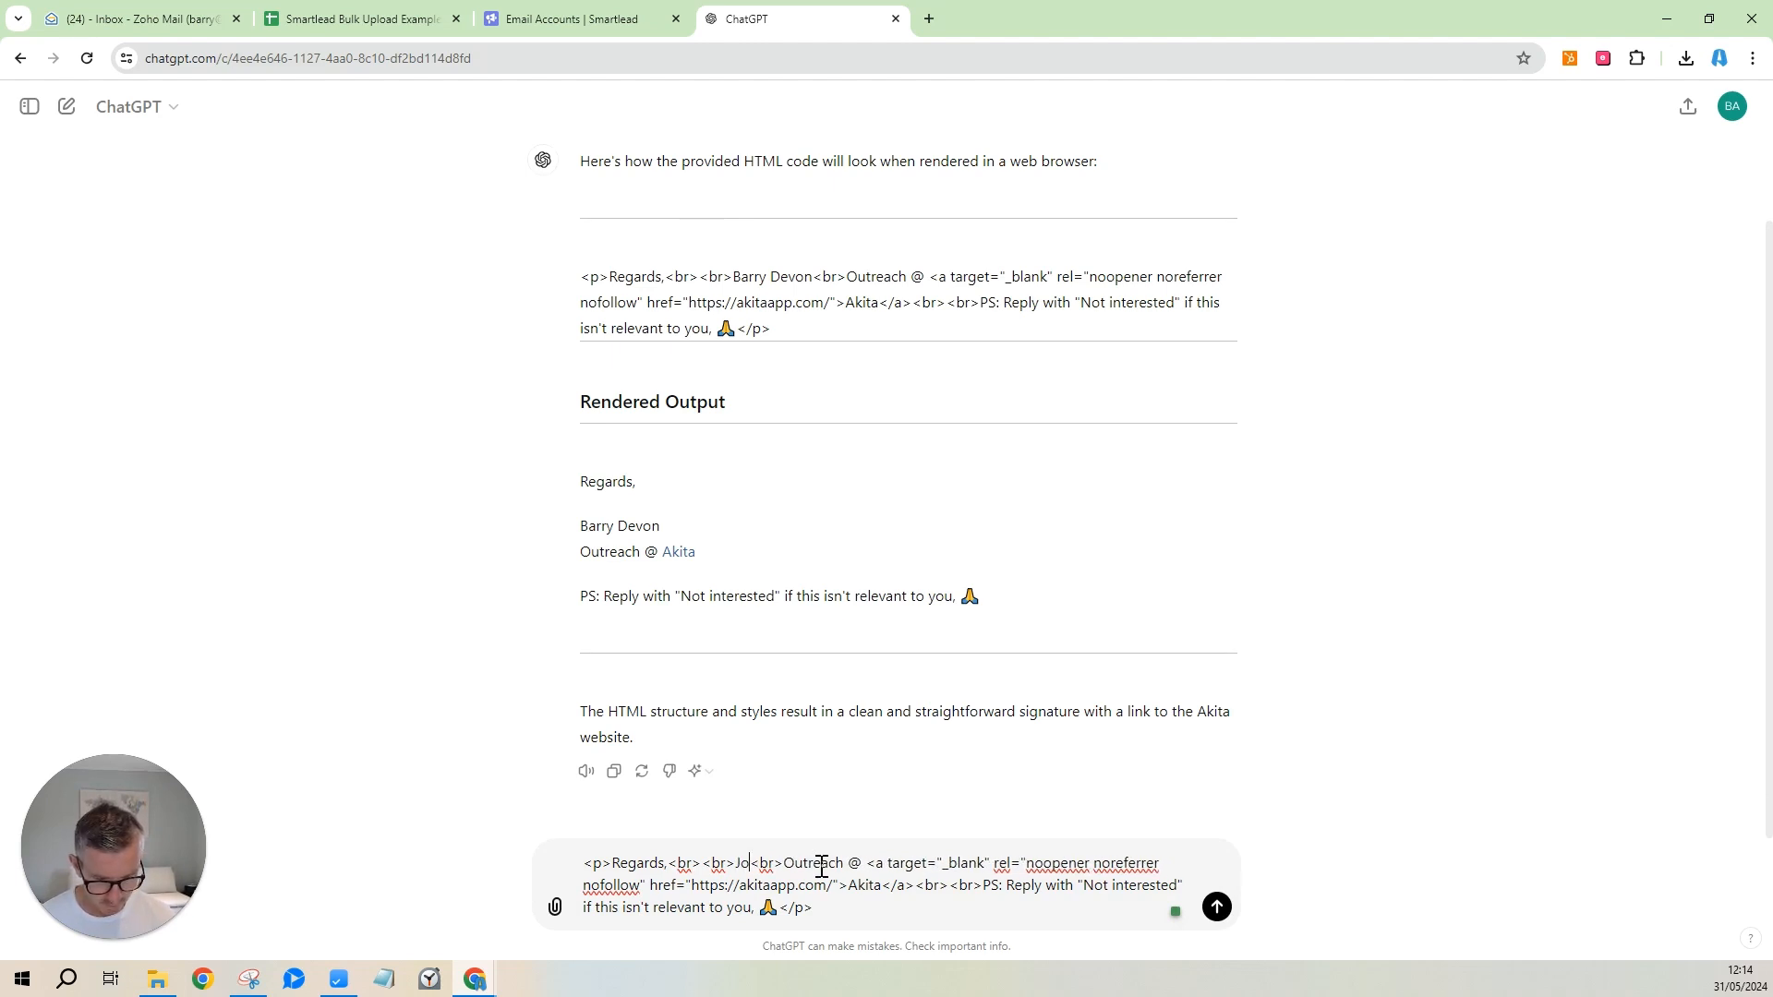
text(e)
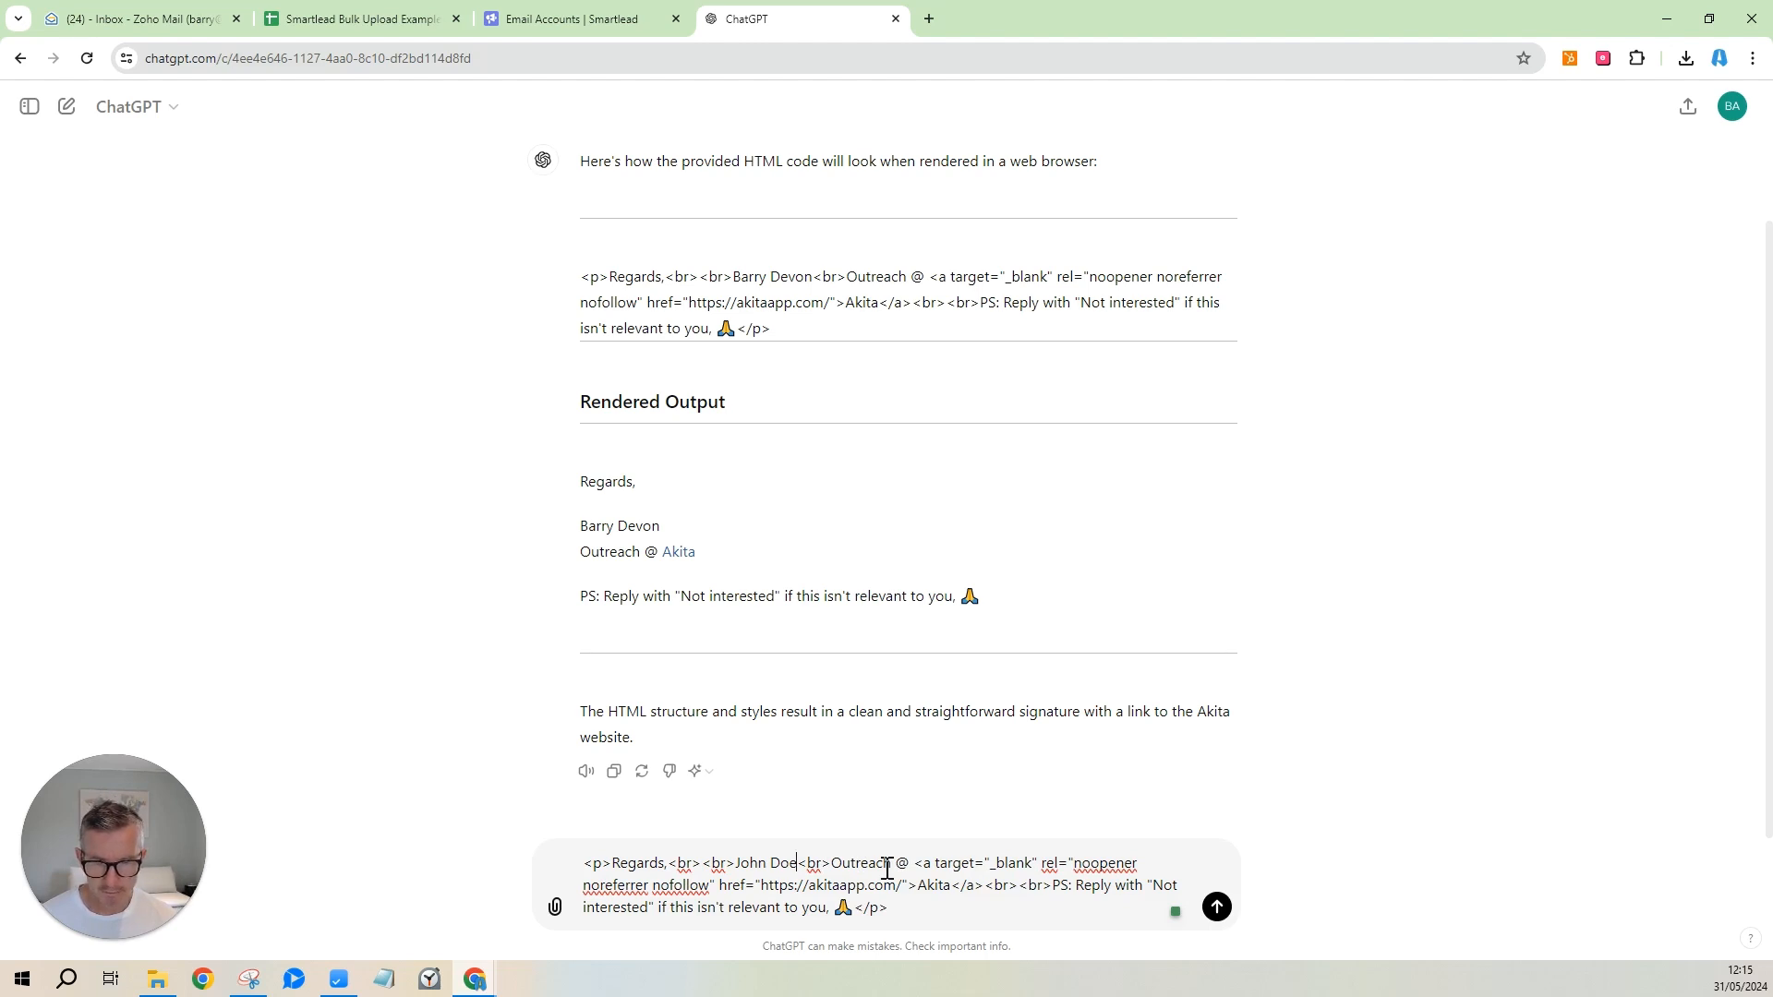
drag(904, 884, 761, 884)
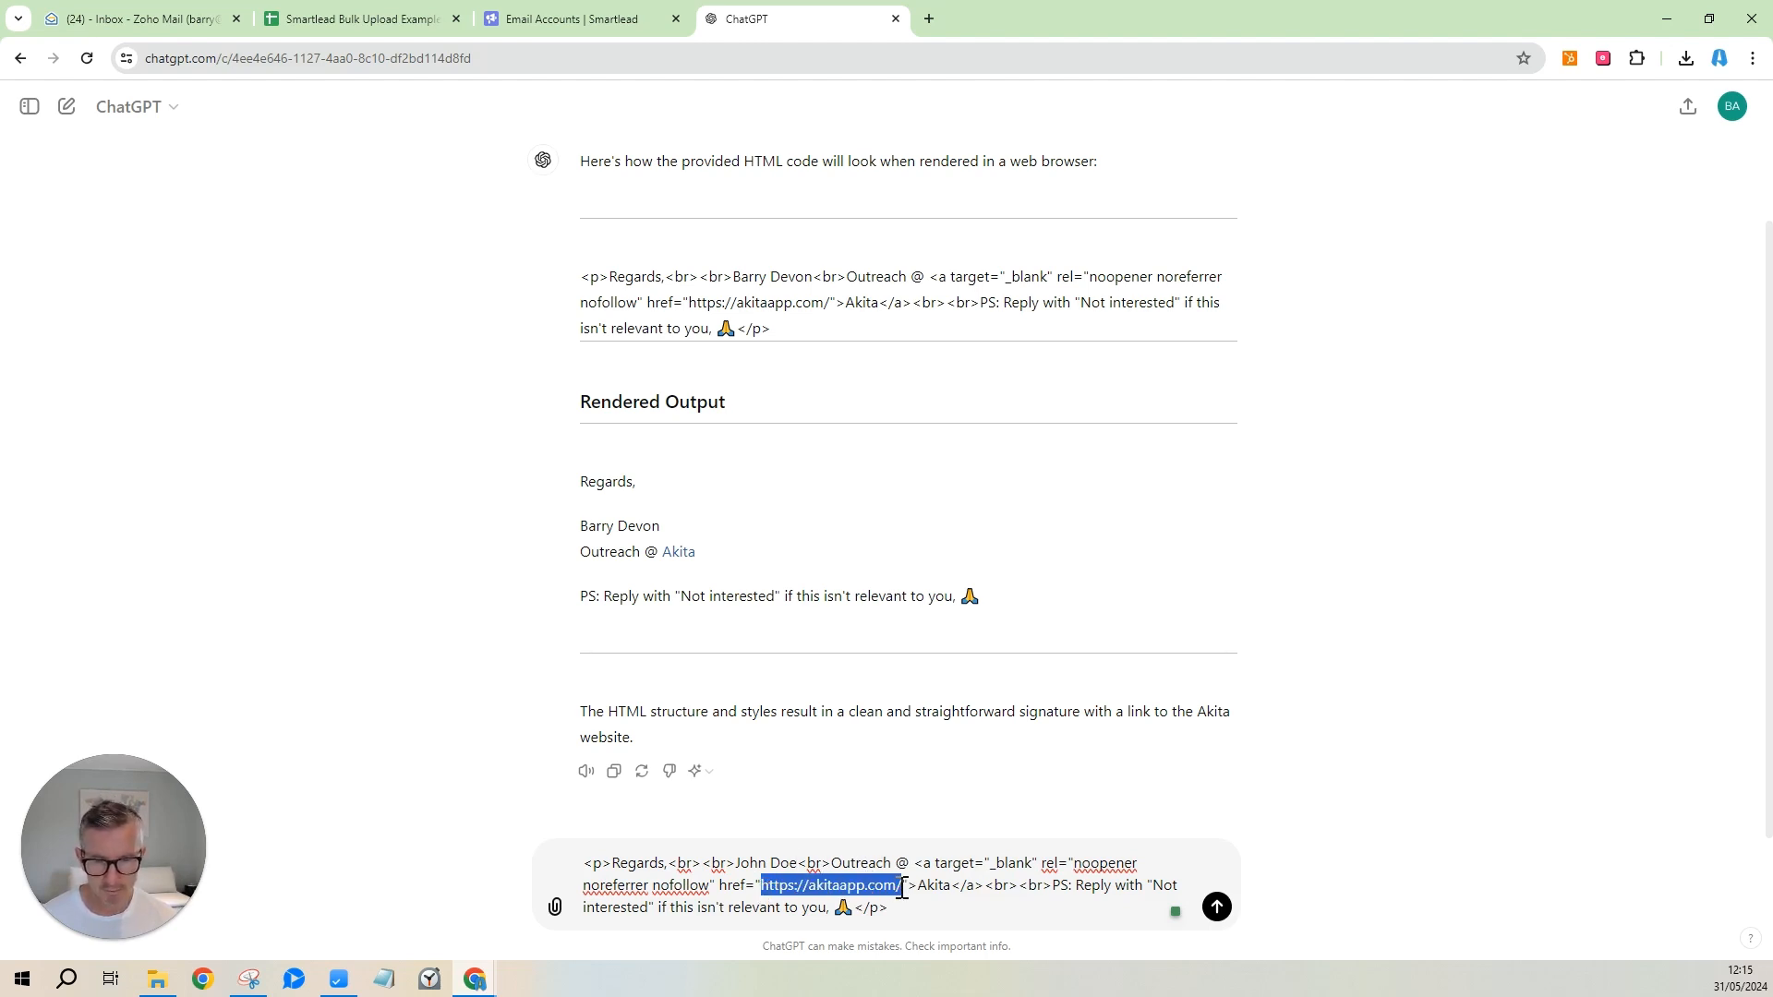
click(951, 884)
key(BackSpace)
key(BackSpace)
key(BackSpace)
key(BackSpace)
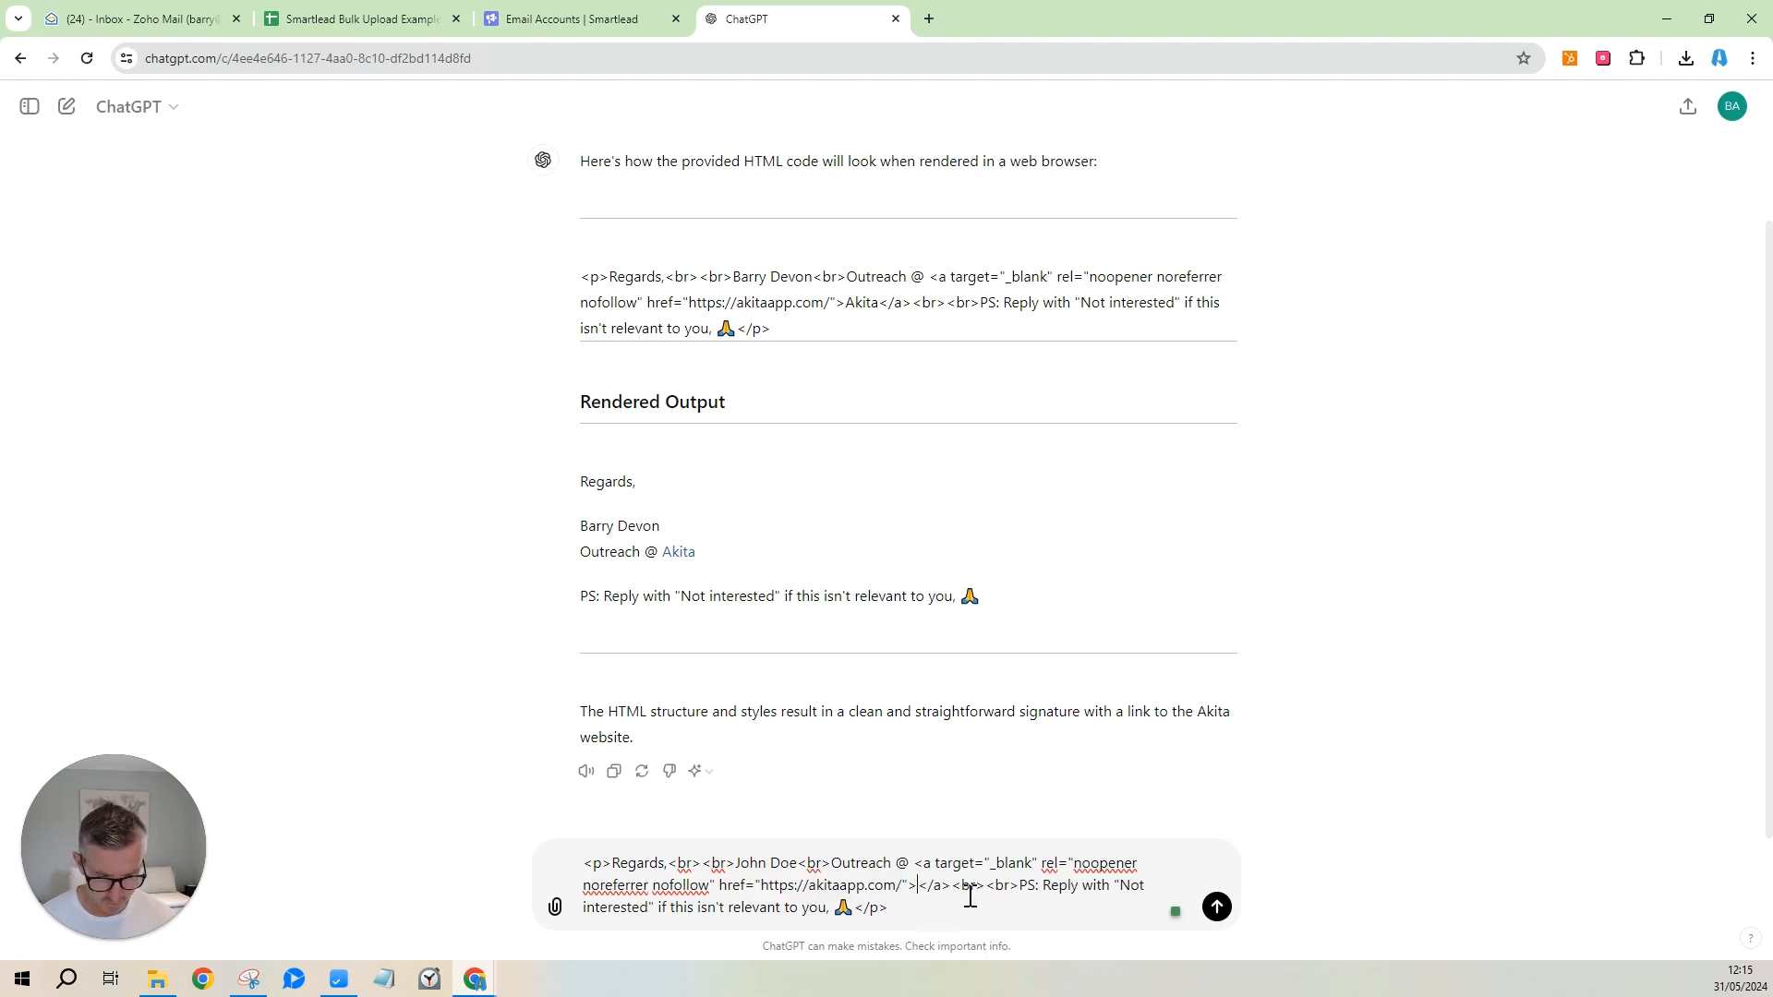
text(ACME)
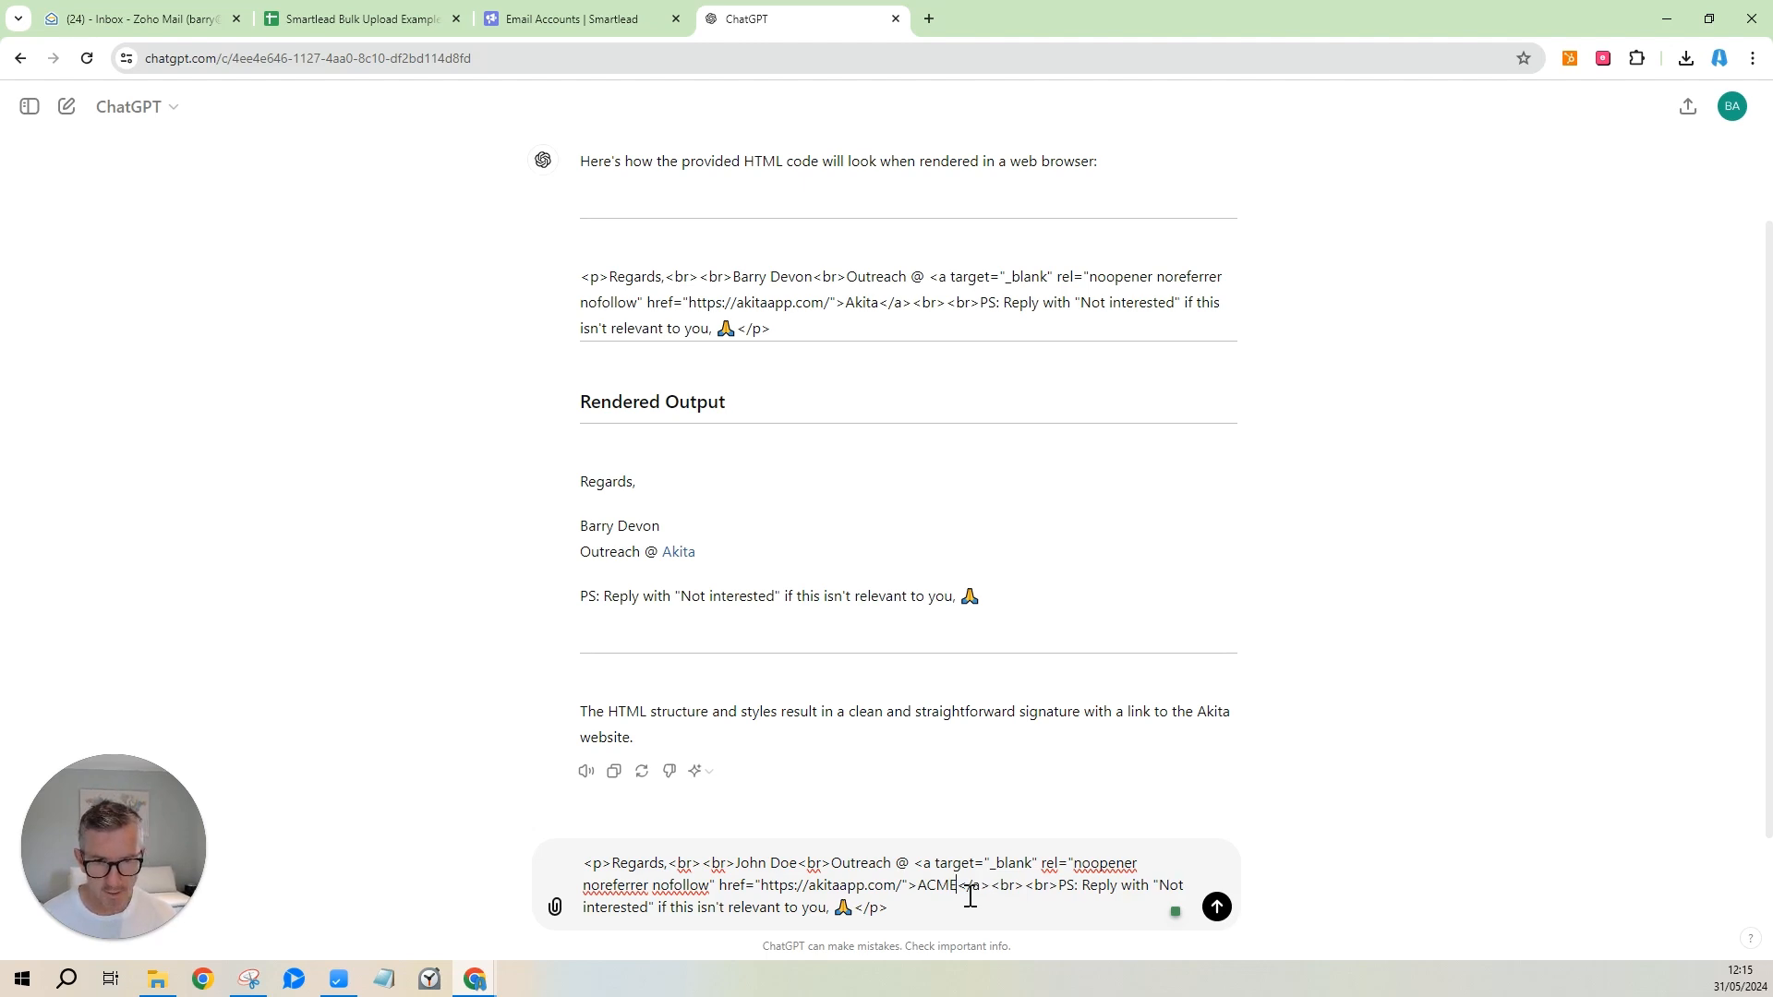
Add 'what will this look like' above the edited code and send it for a preview.
click(585, 869)
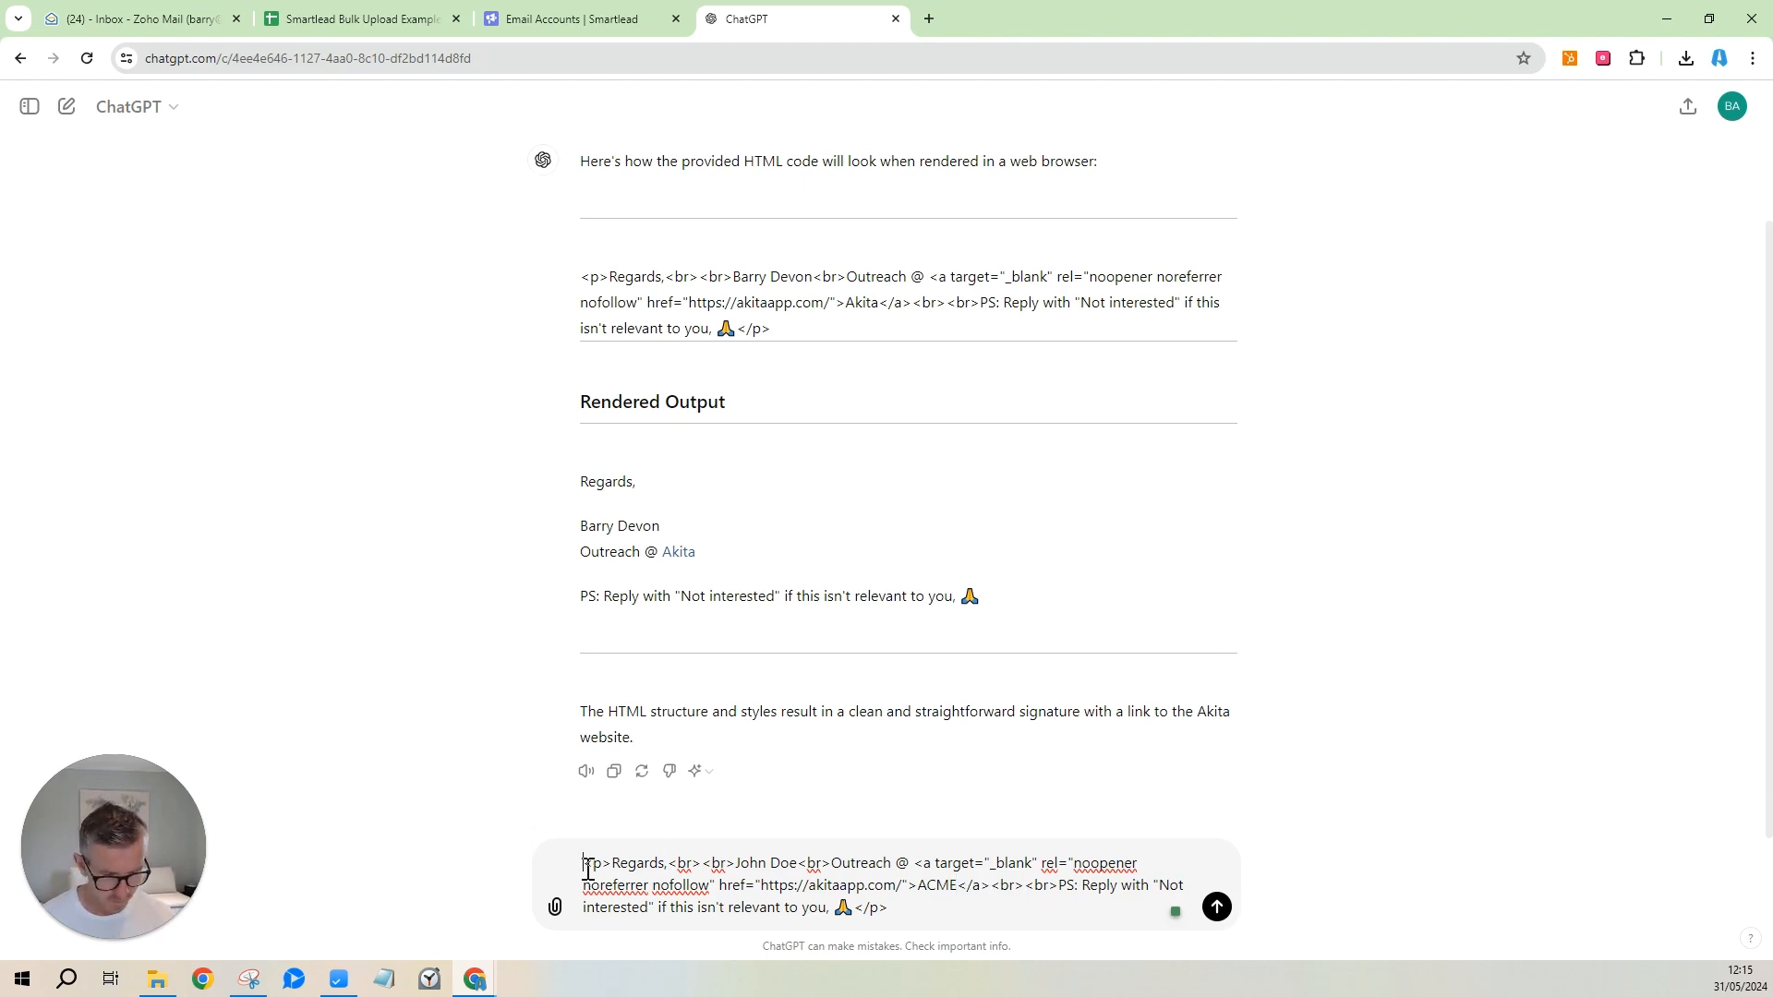
key(shift+Return)
key(Up)
text(what will this look )
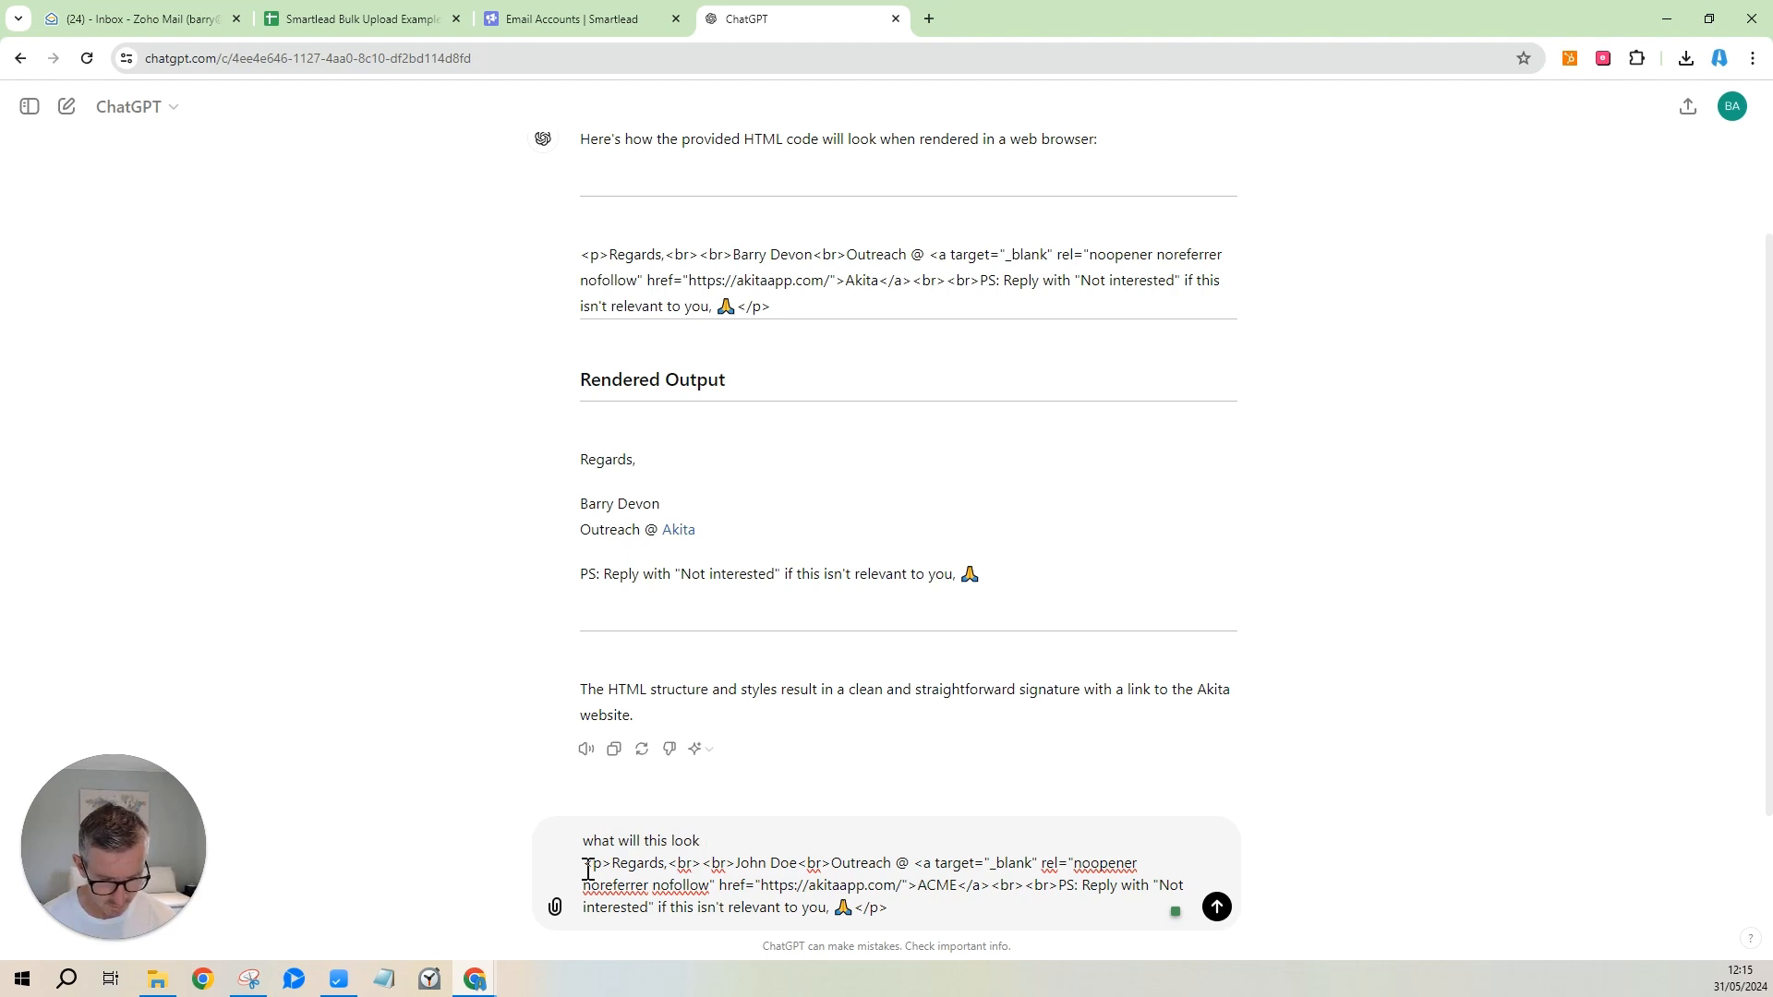
text(like)
key(Return)
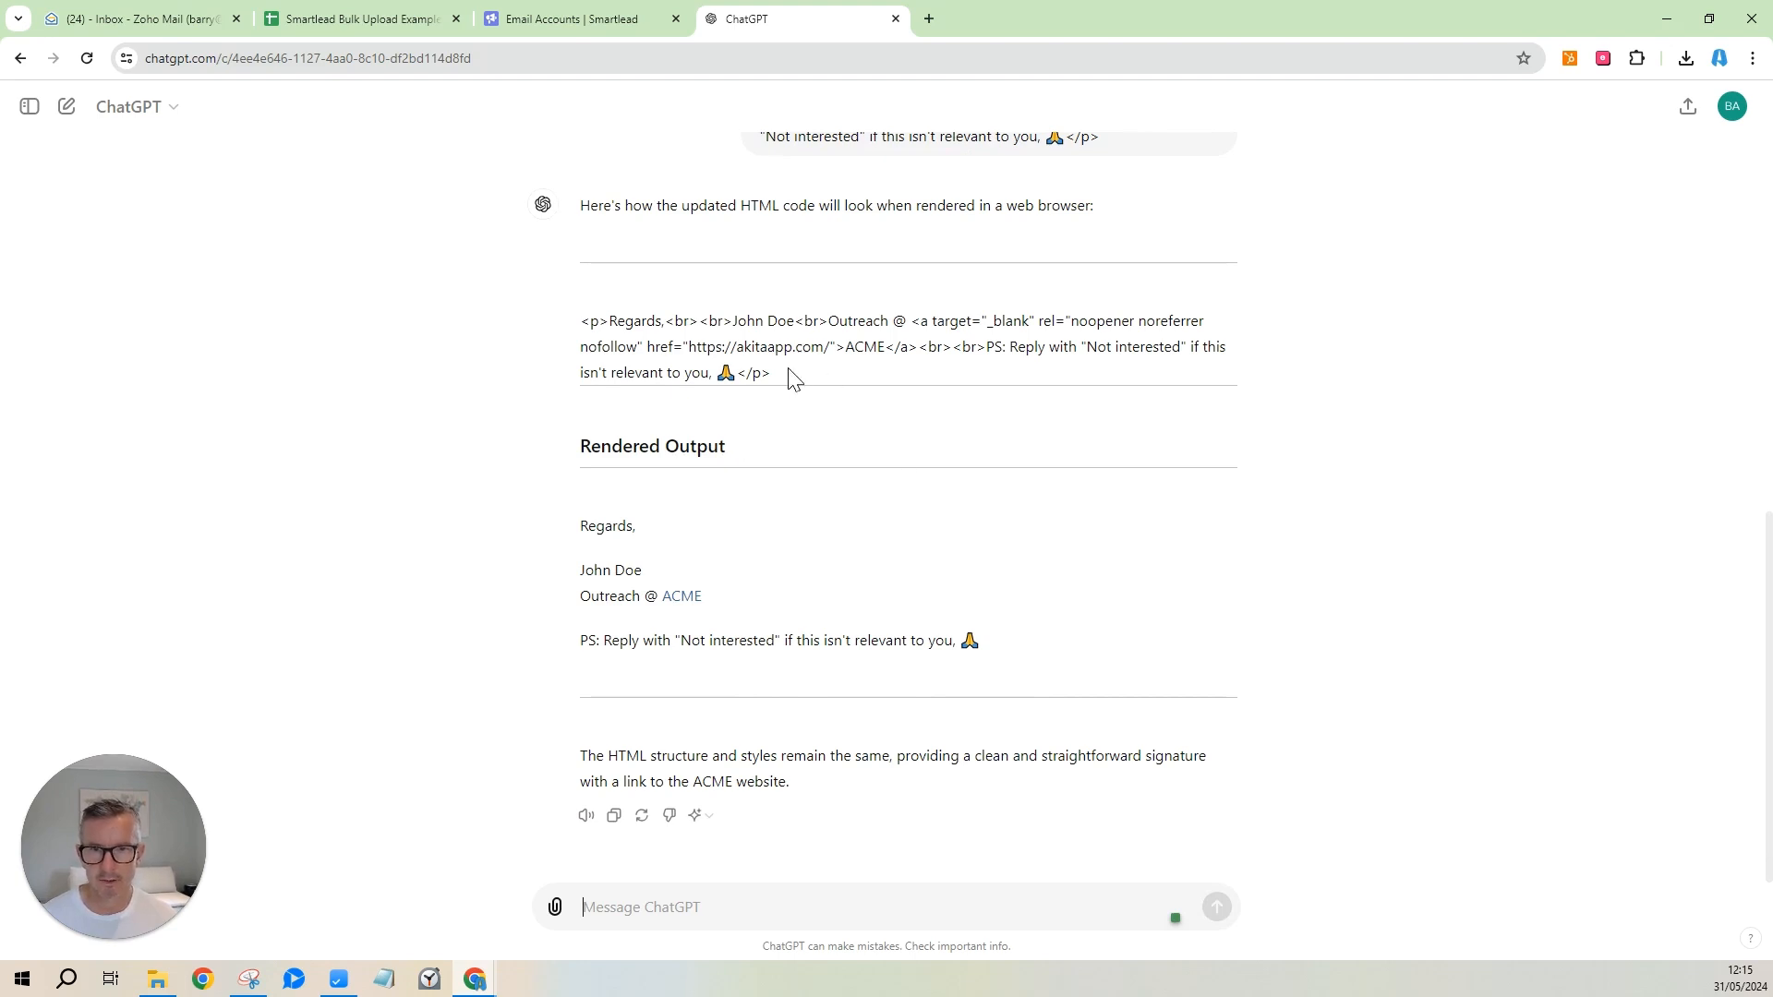
mouse_move(781, 375)
mouse_down()
mouse_move(568, 327)
mouse_move(613, 317)
mouse_move(786, 380)
mouse_up()
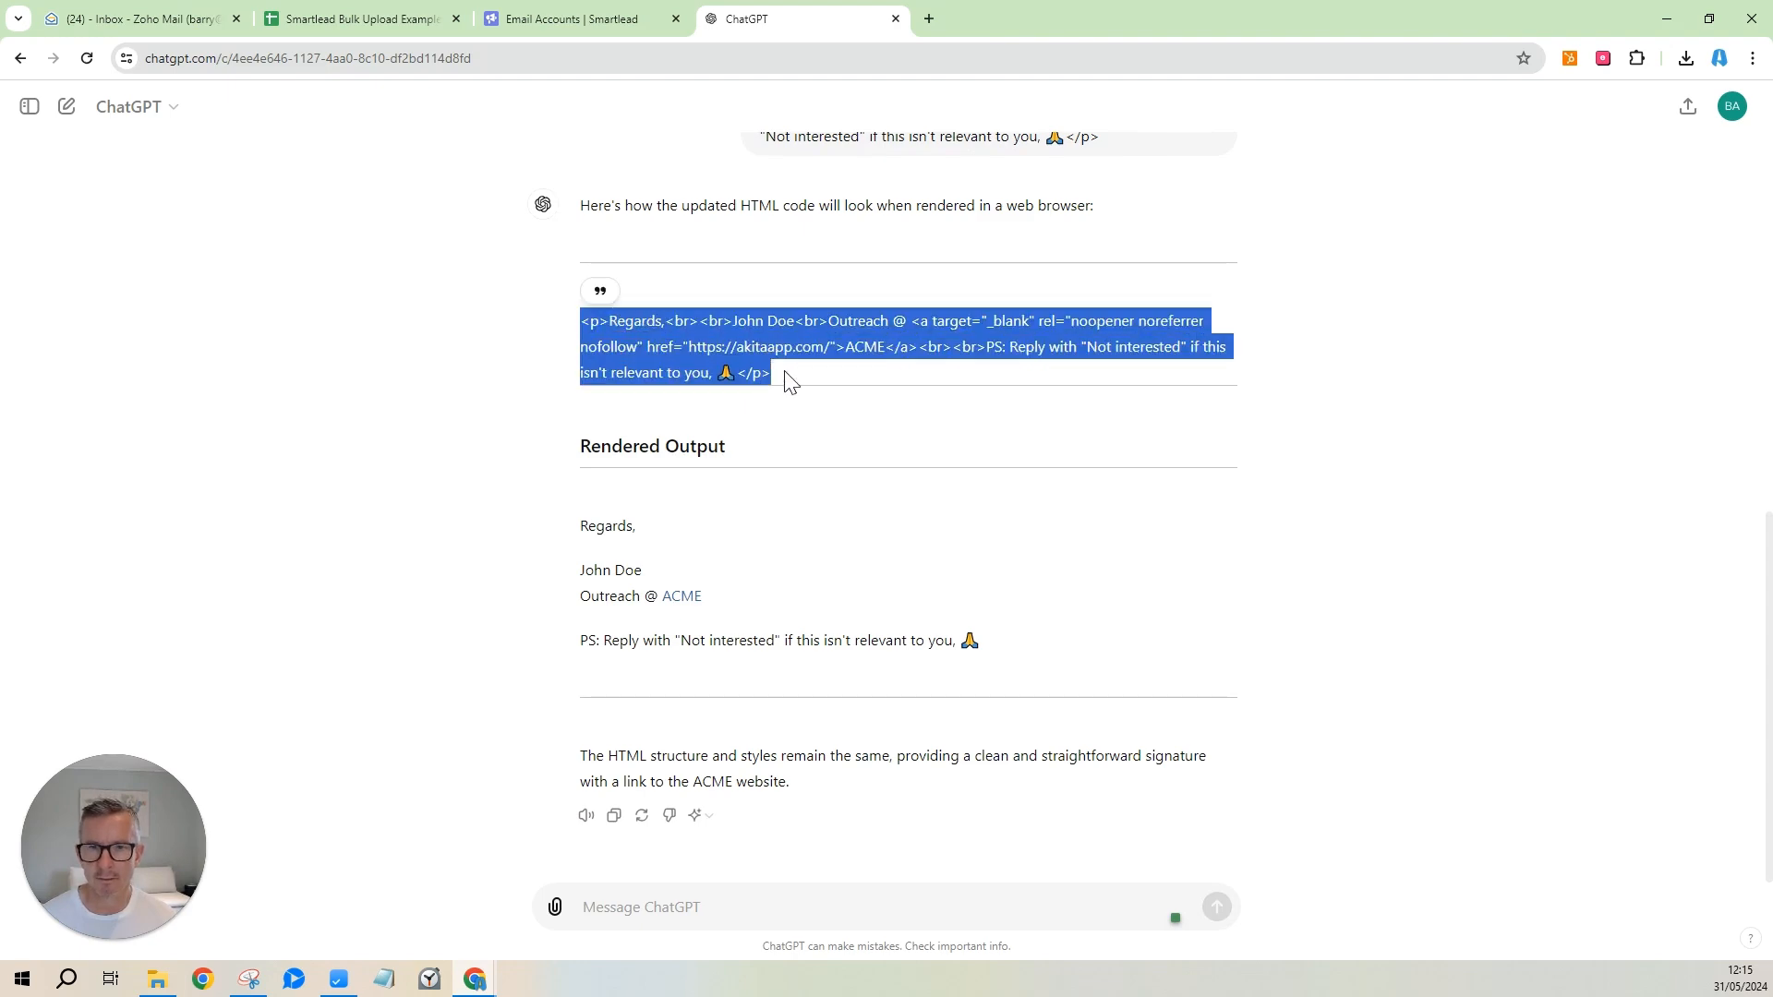
Return to the upload sheet and compare the signatures in cells P5 and P2.
click(583, 20)
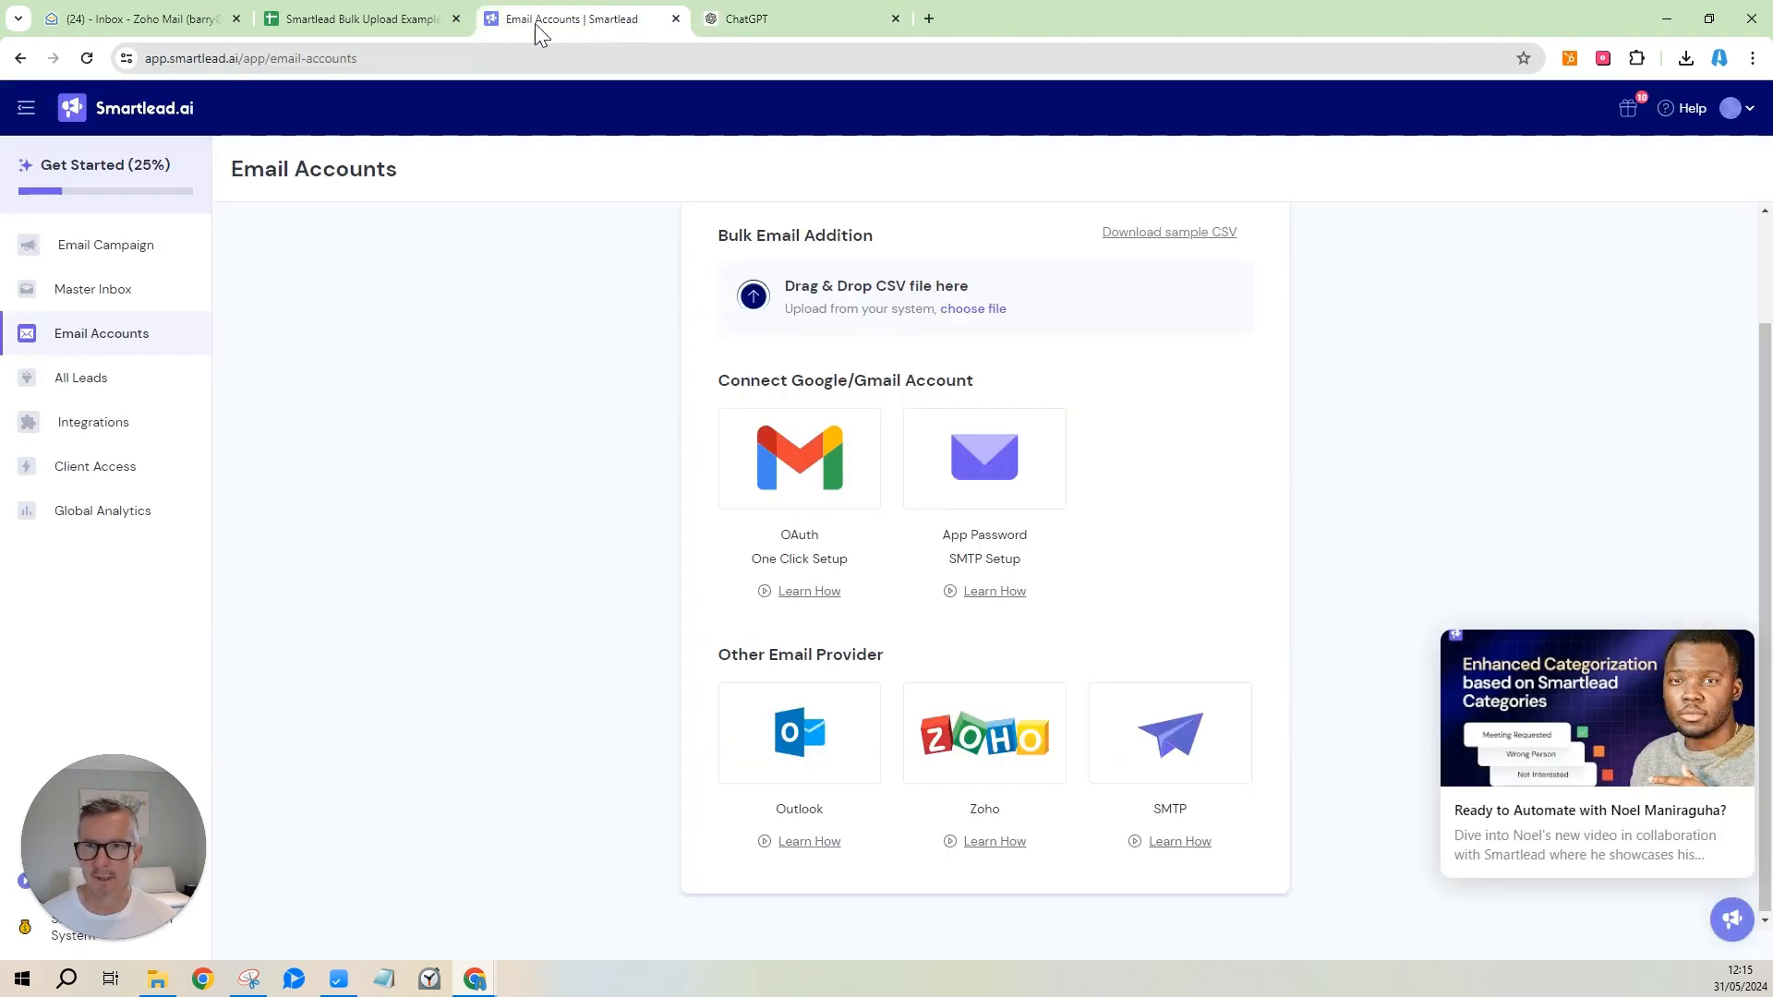
click(406, 21)
click(1198, 271)
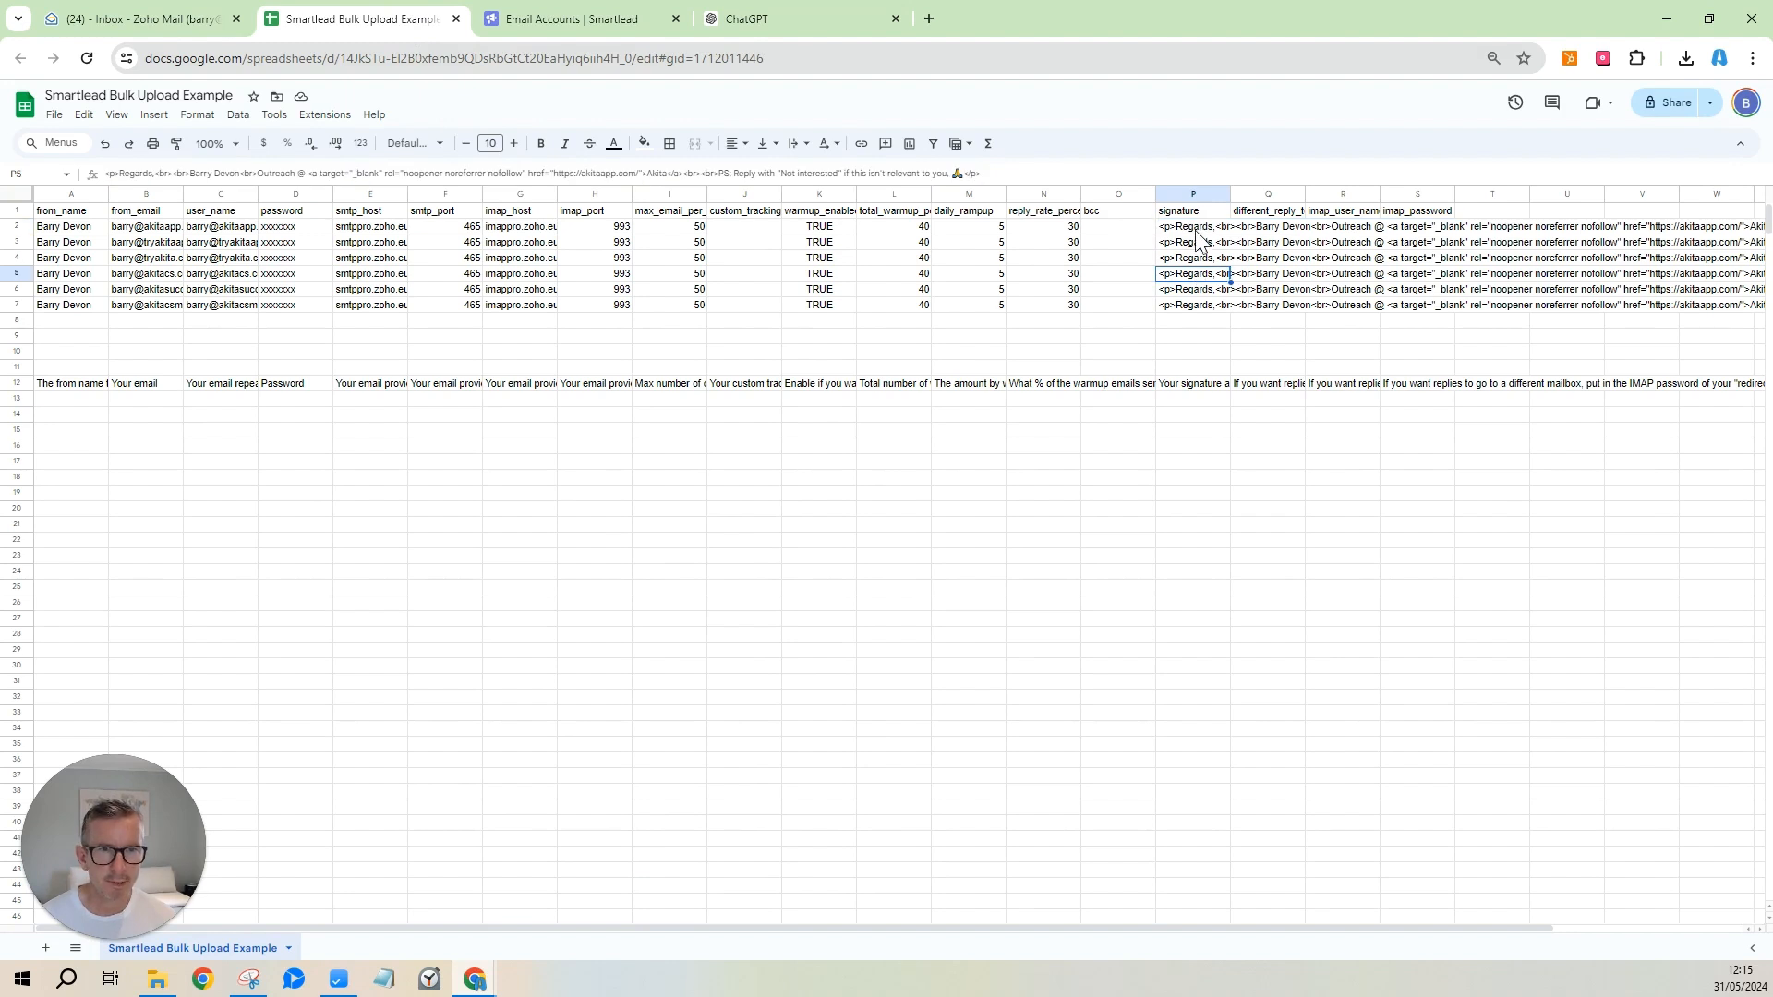
click(1197, 230)
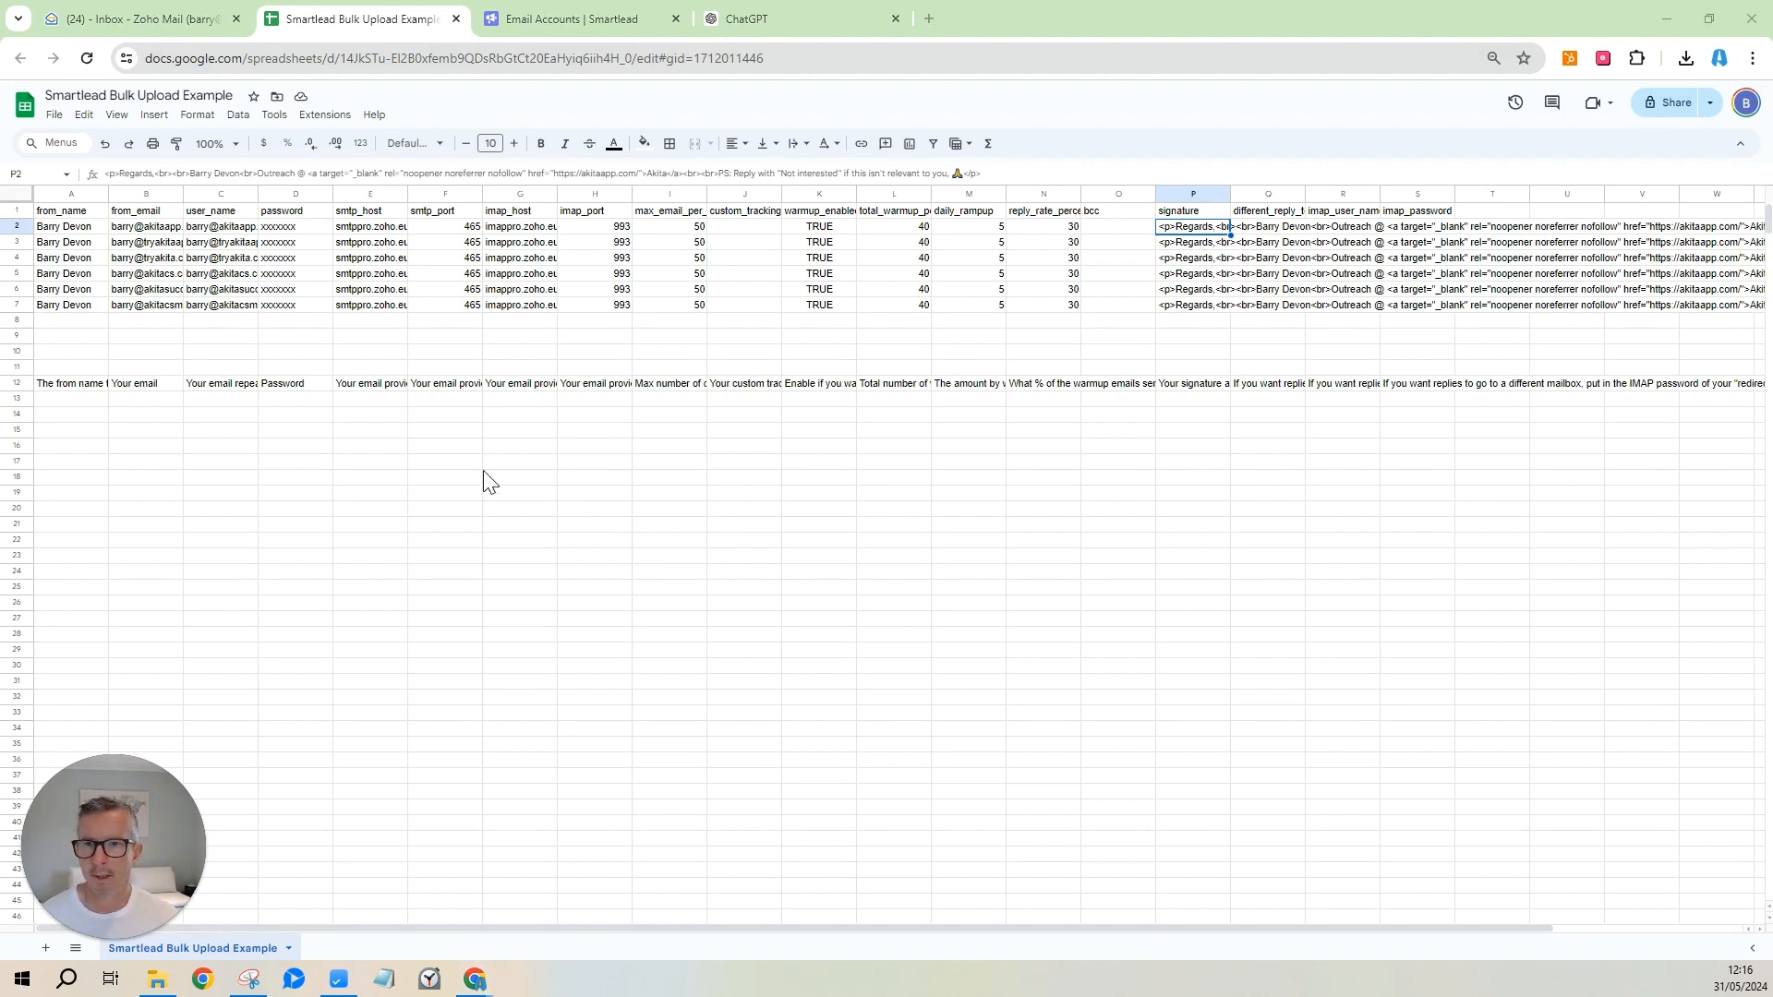
Delete row 12 containing the column explanations.
click(22, 382)
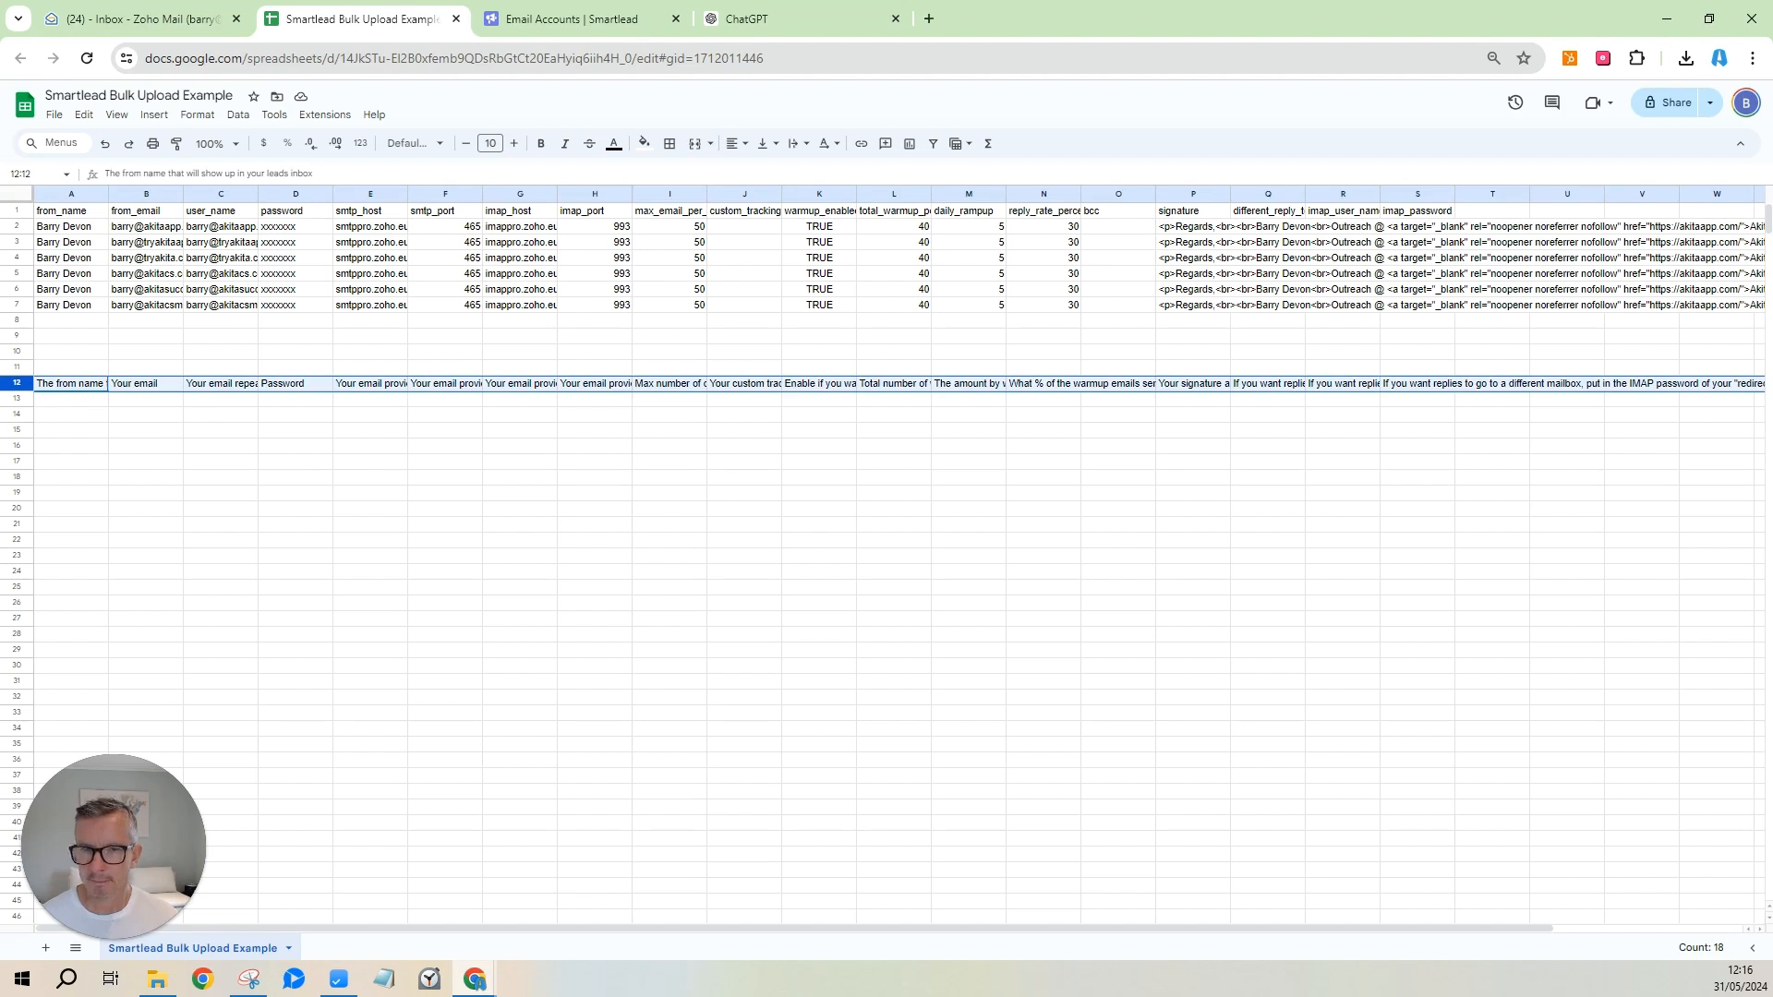
right_click(60, 389)
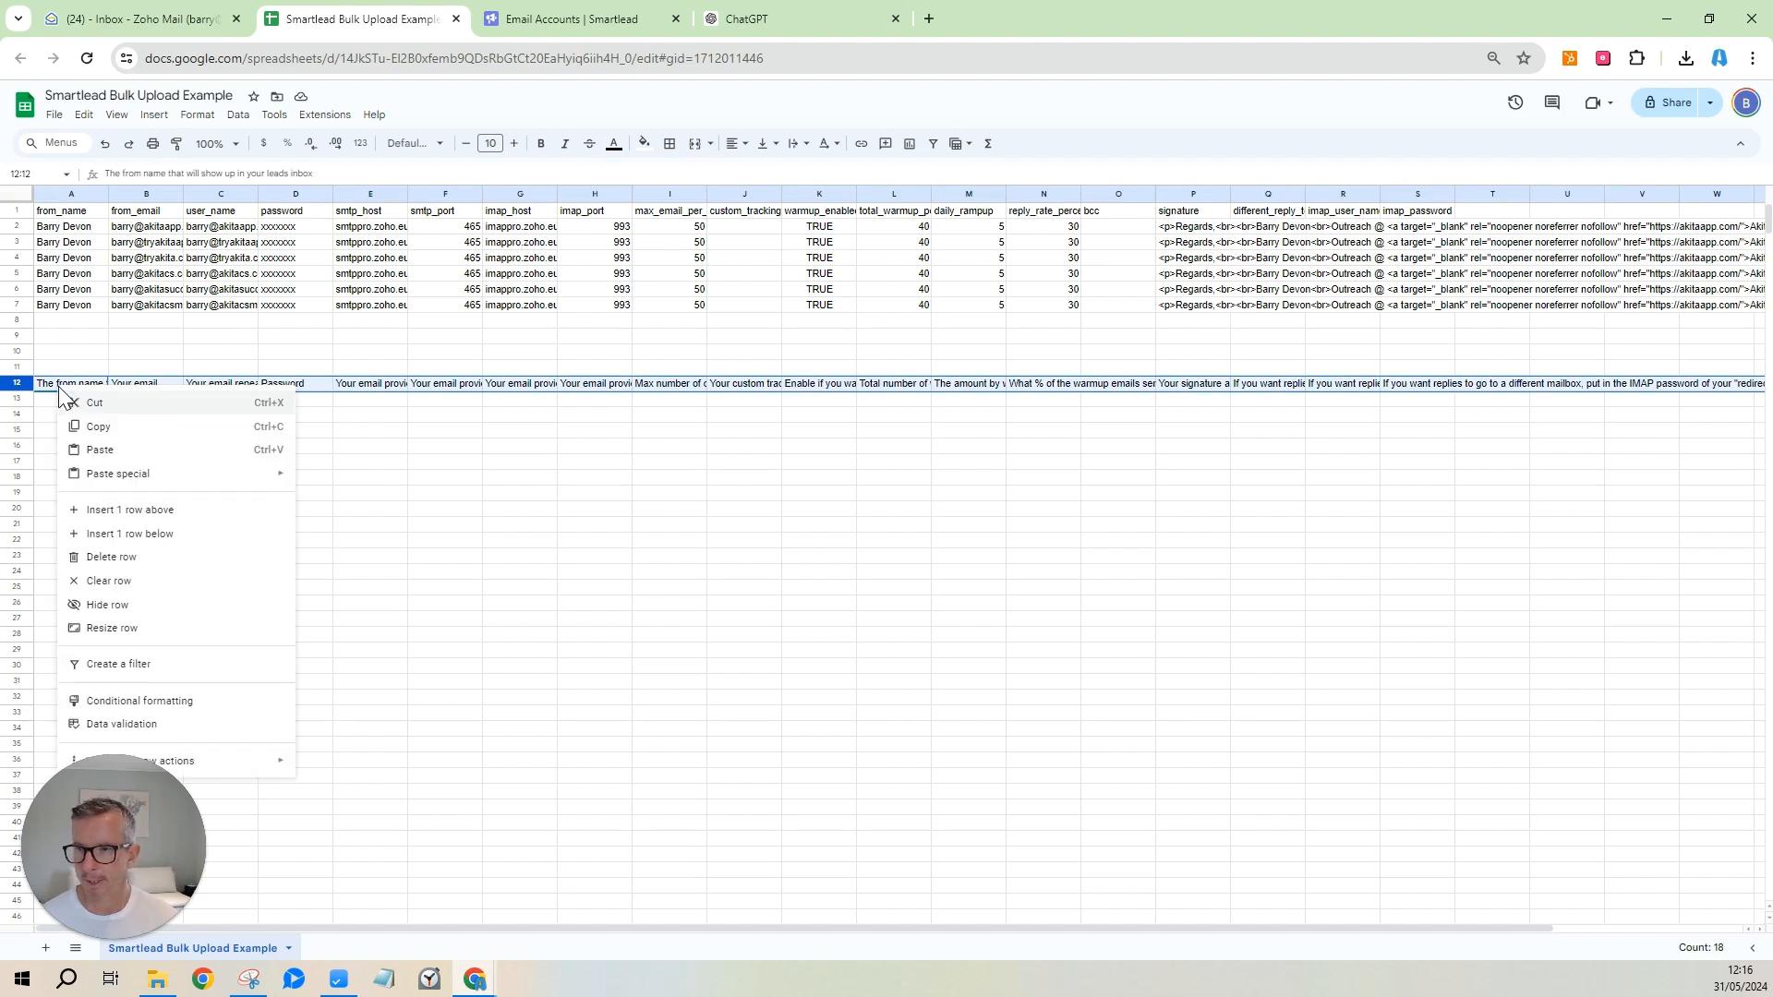
click(157, 558)
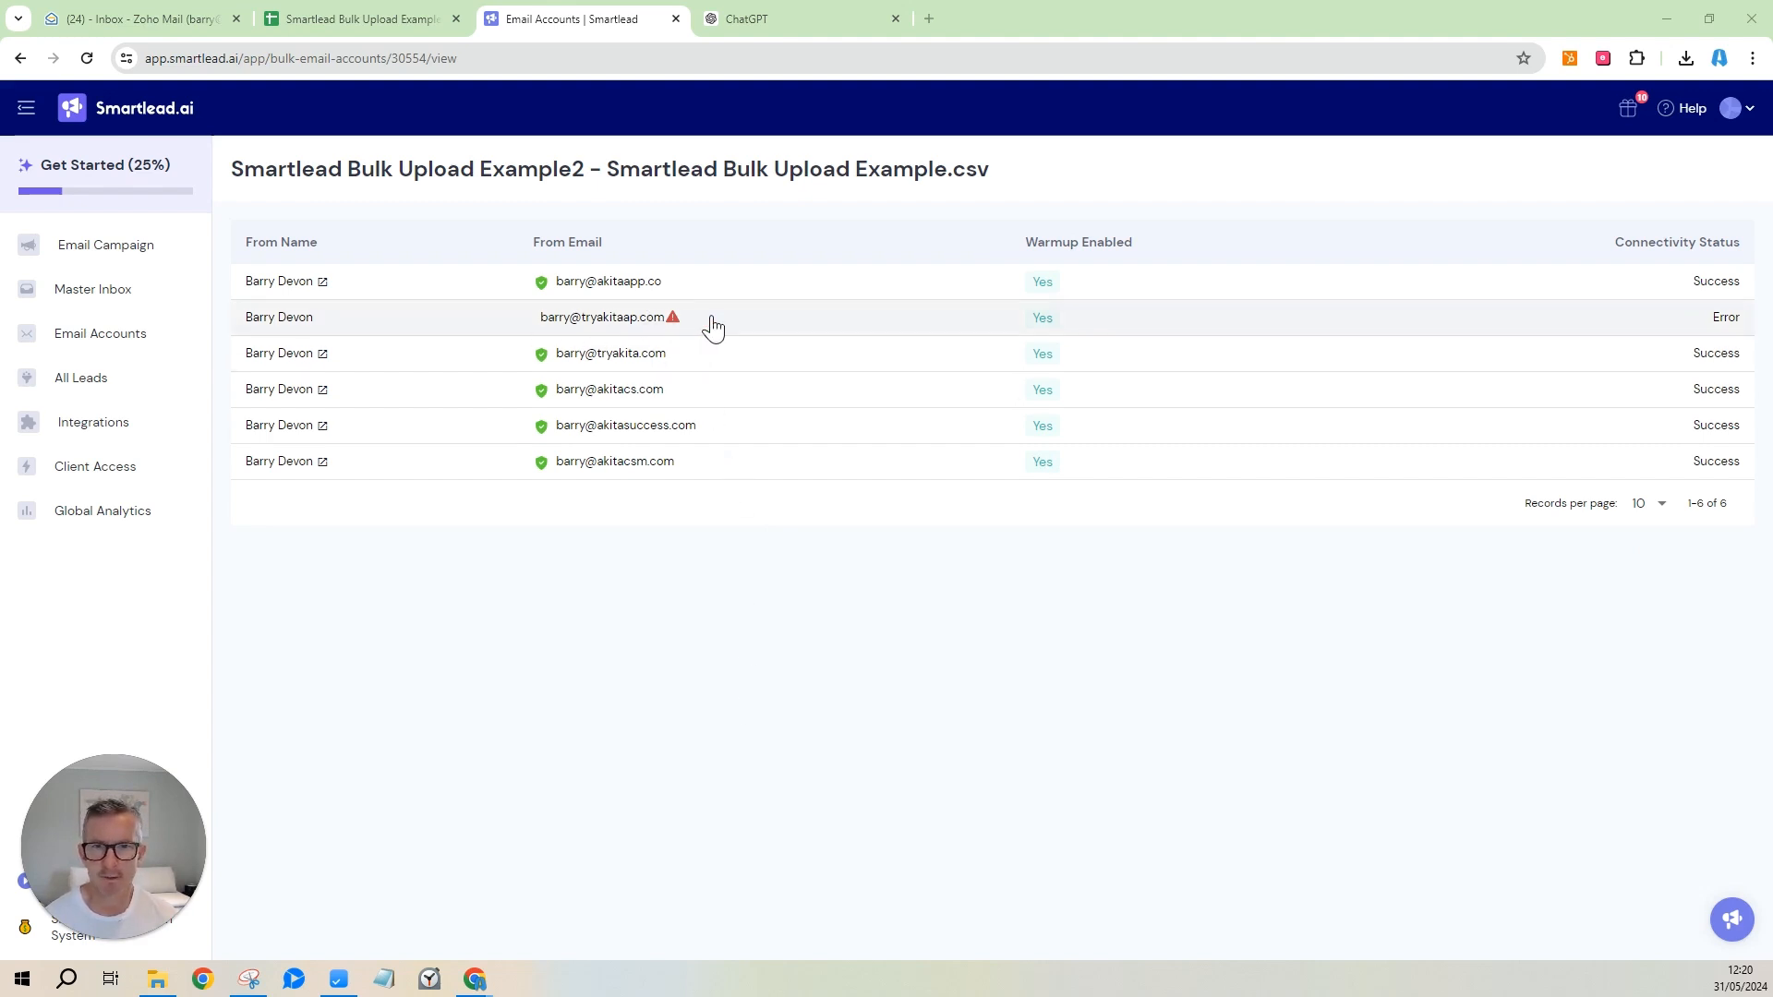
Review the six uploaded accounts, five connected and one with a connectivity error.
mouse_move(675, 325)
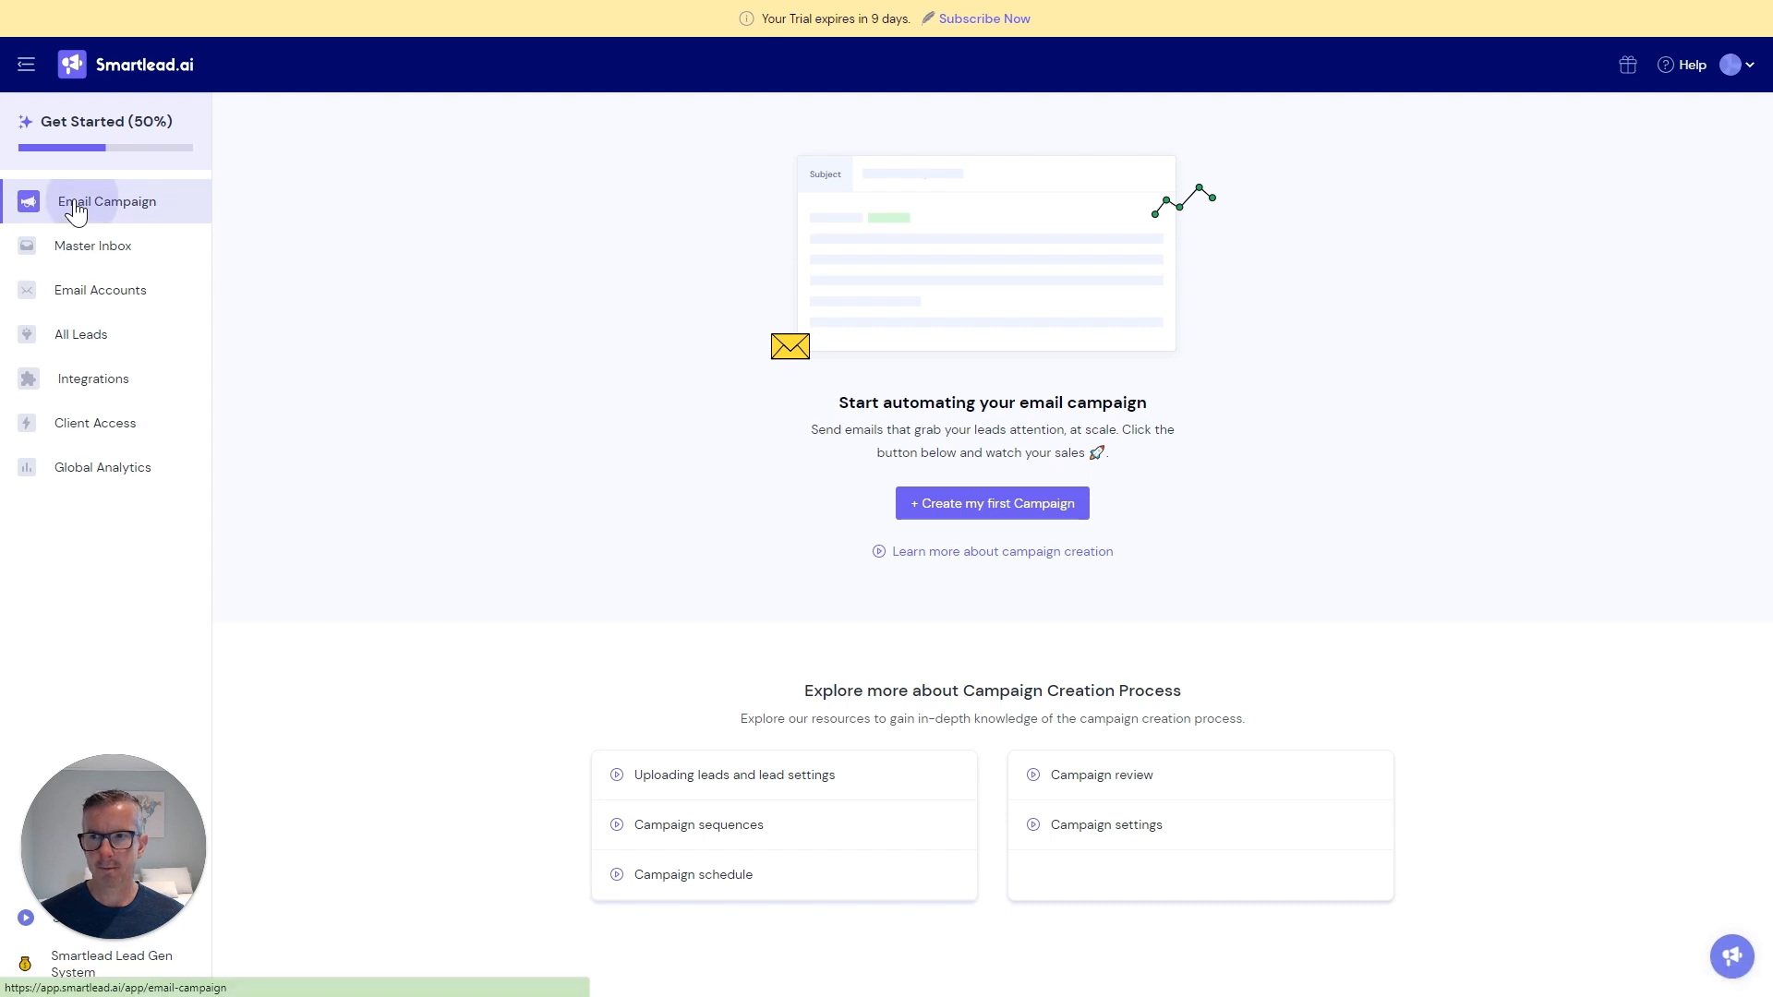
Create the first campaign and upload 'smartlead upload - final list.csv' as its leads.
click(1028, 508)
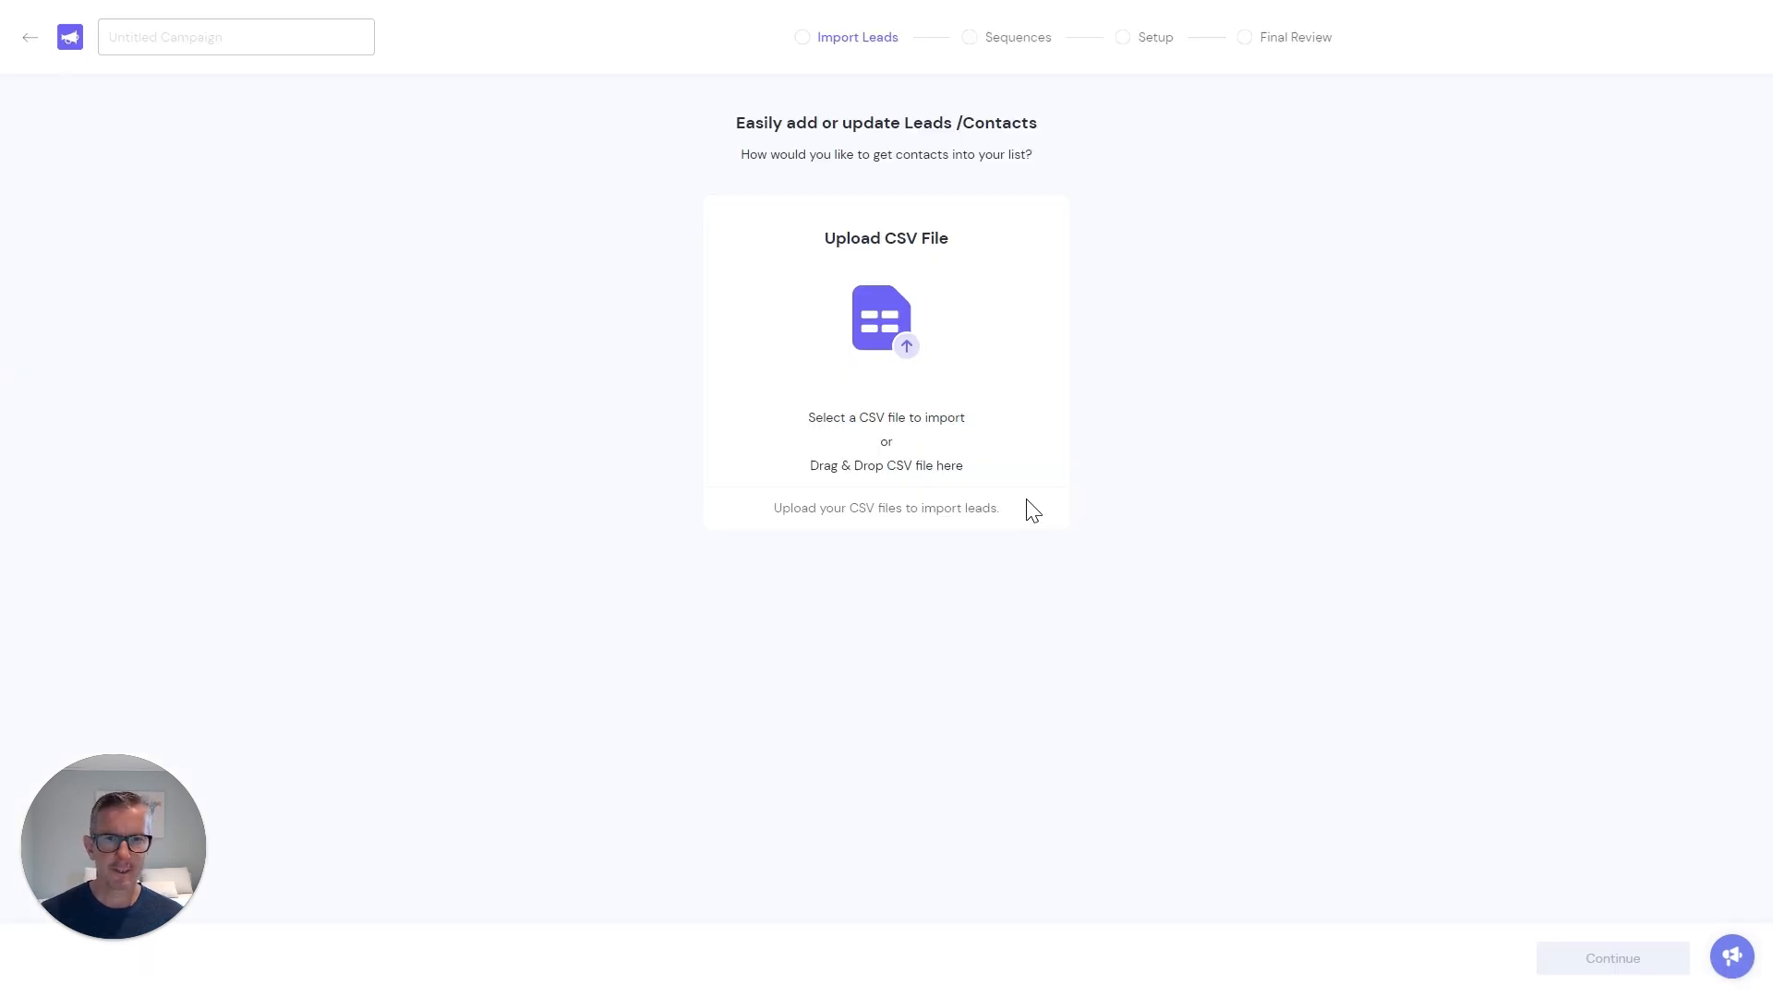
click(1017, 358)
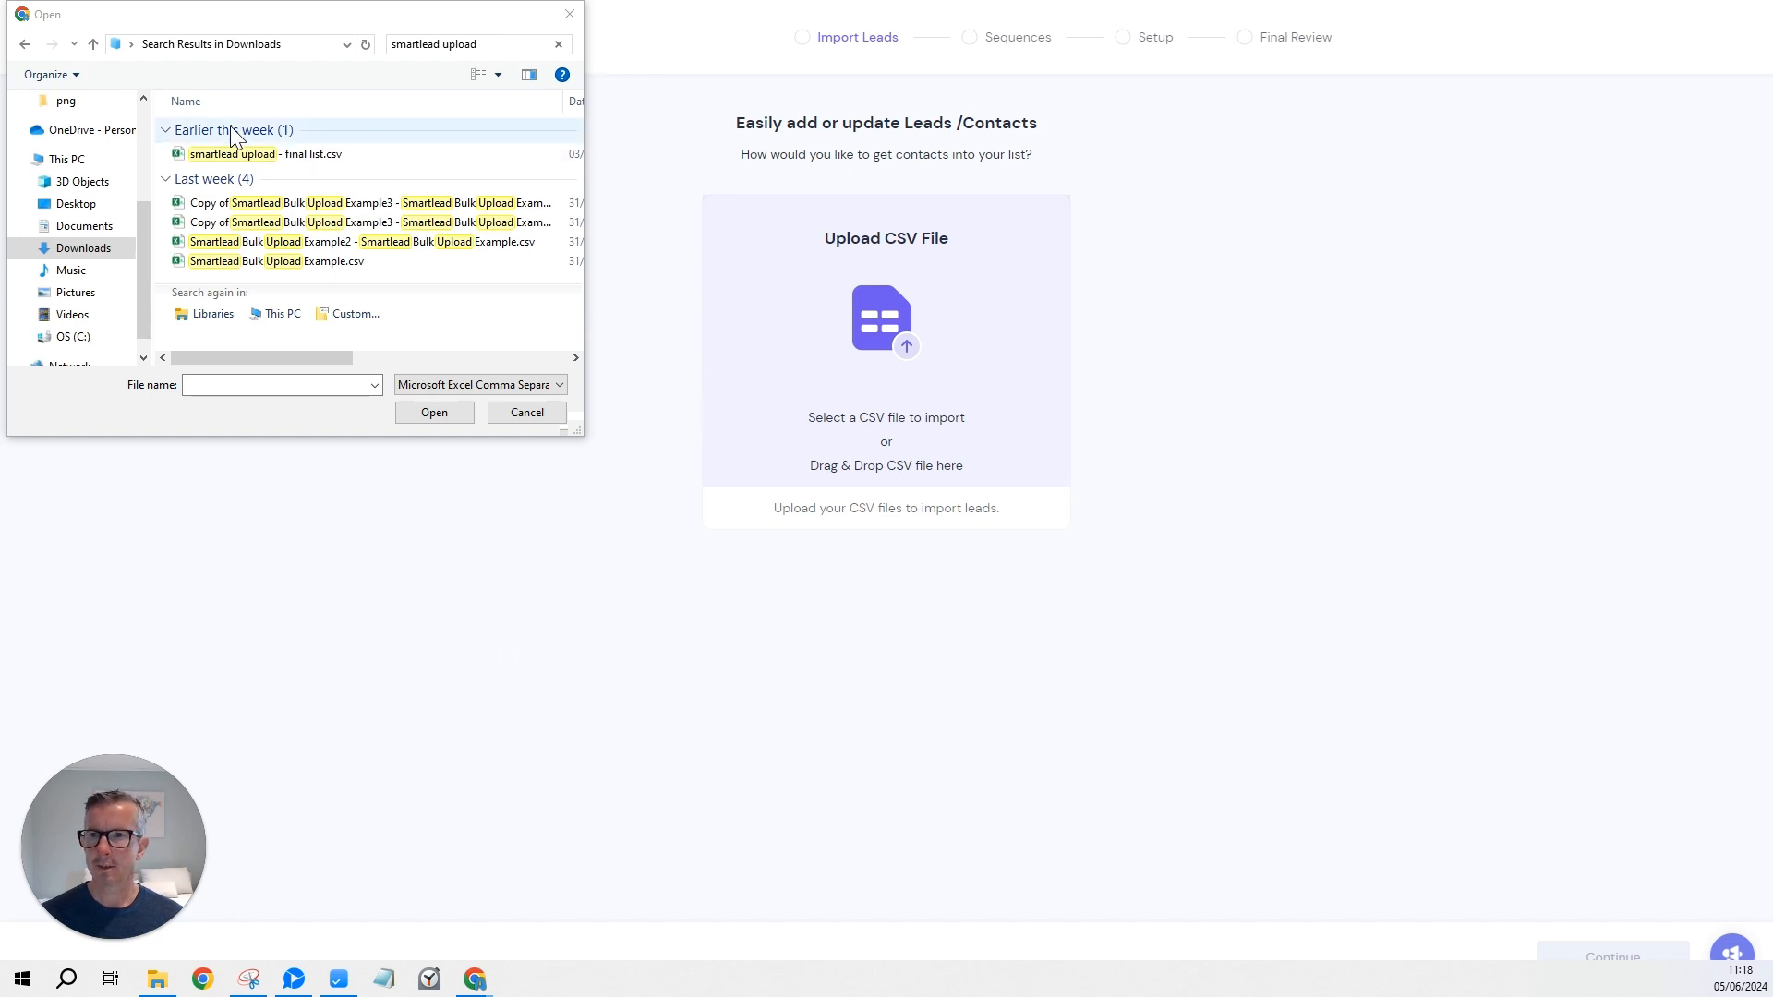
click(225, 155)
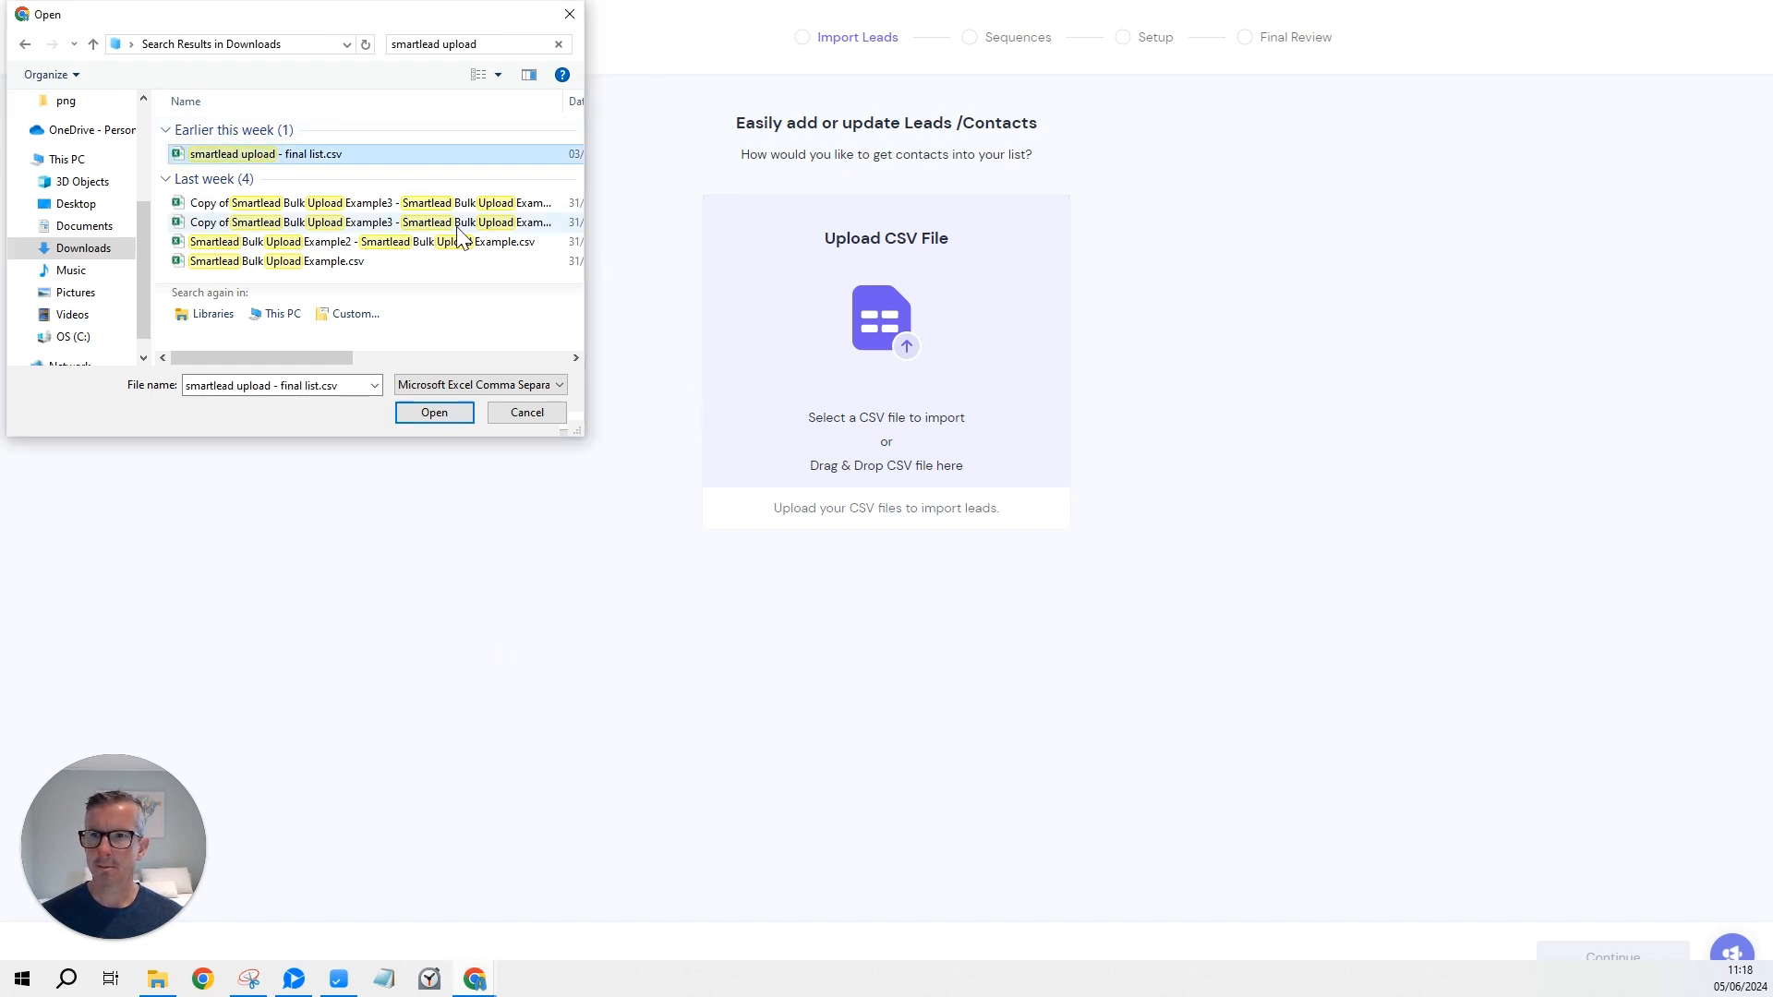
click(434, 413)
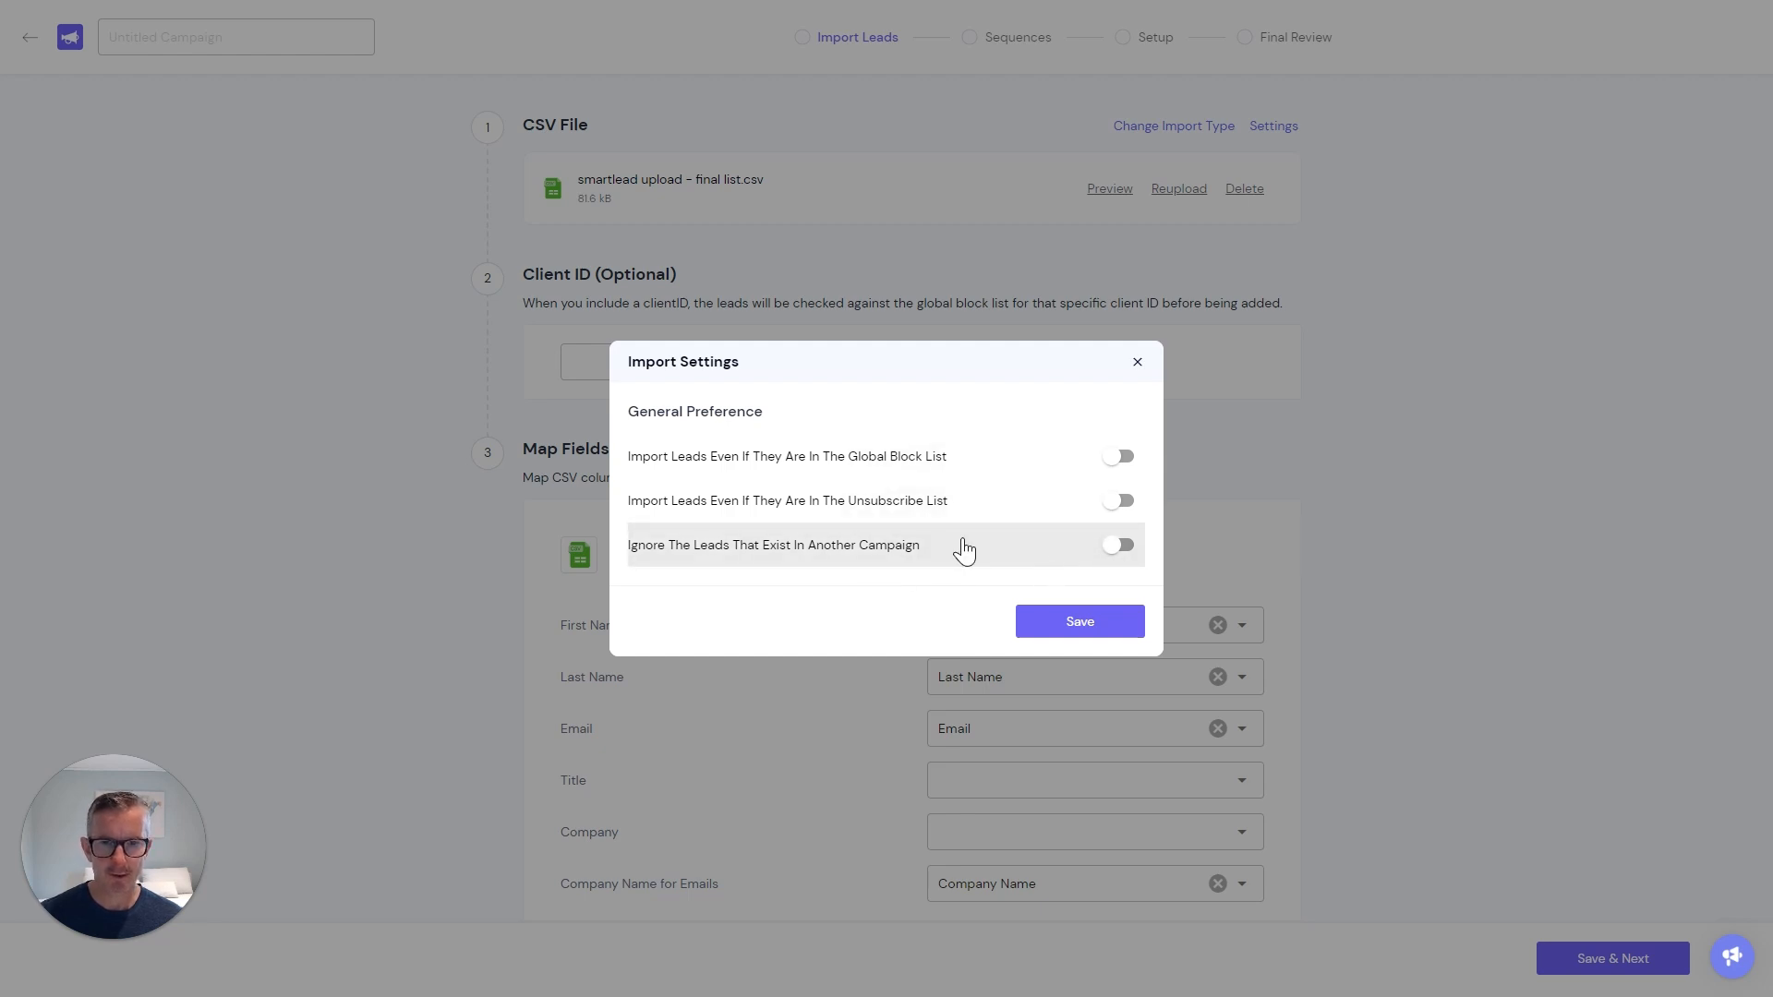
Import the leads with default settings and Company Name mapping: 893 uploaded, 1 duplicate, 892 total.
click(1073, 632)
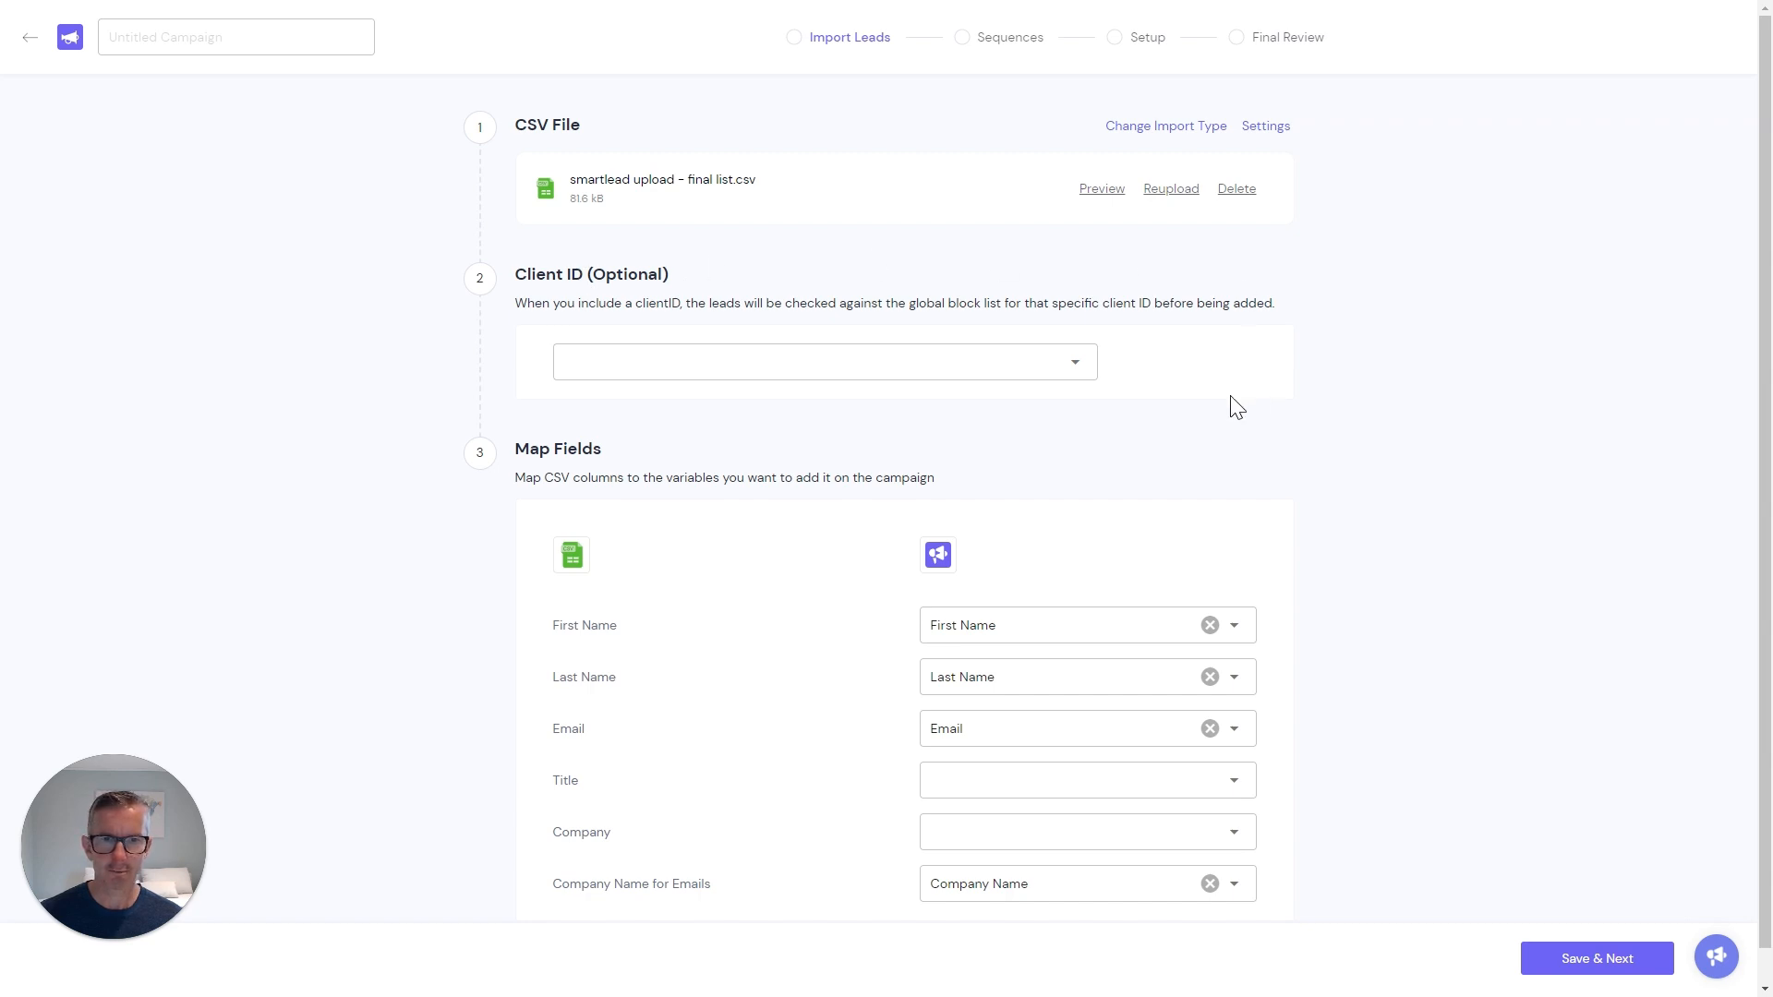
scroll(1086, 490, down, 1)
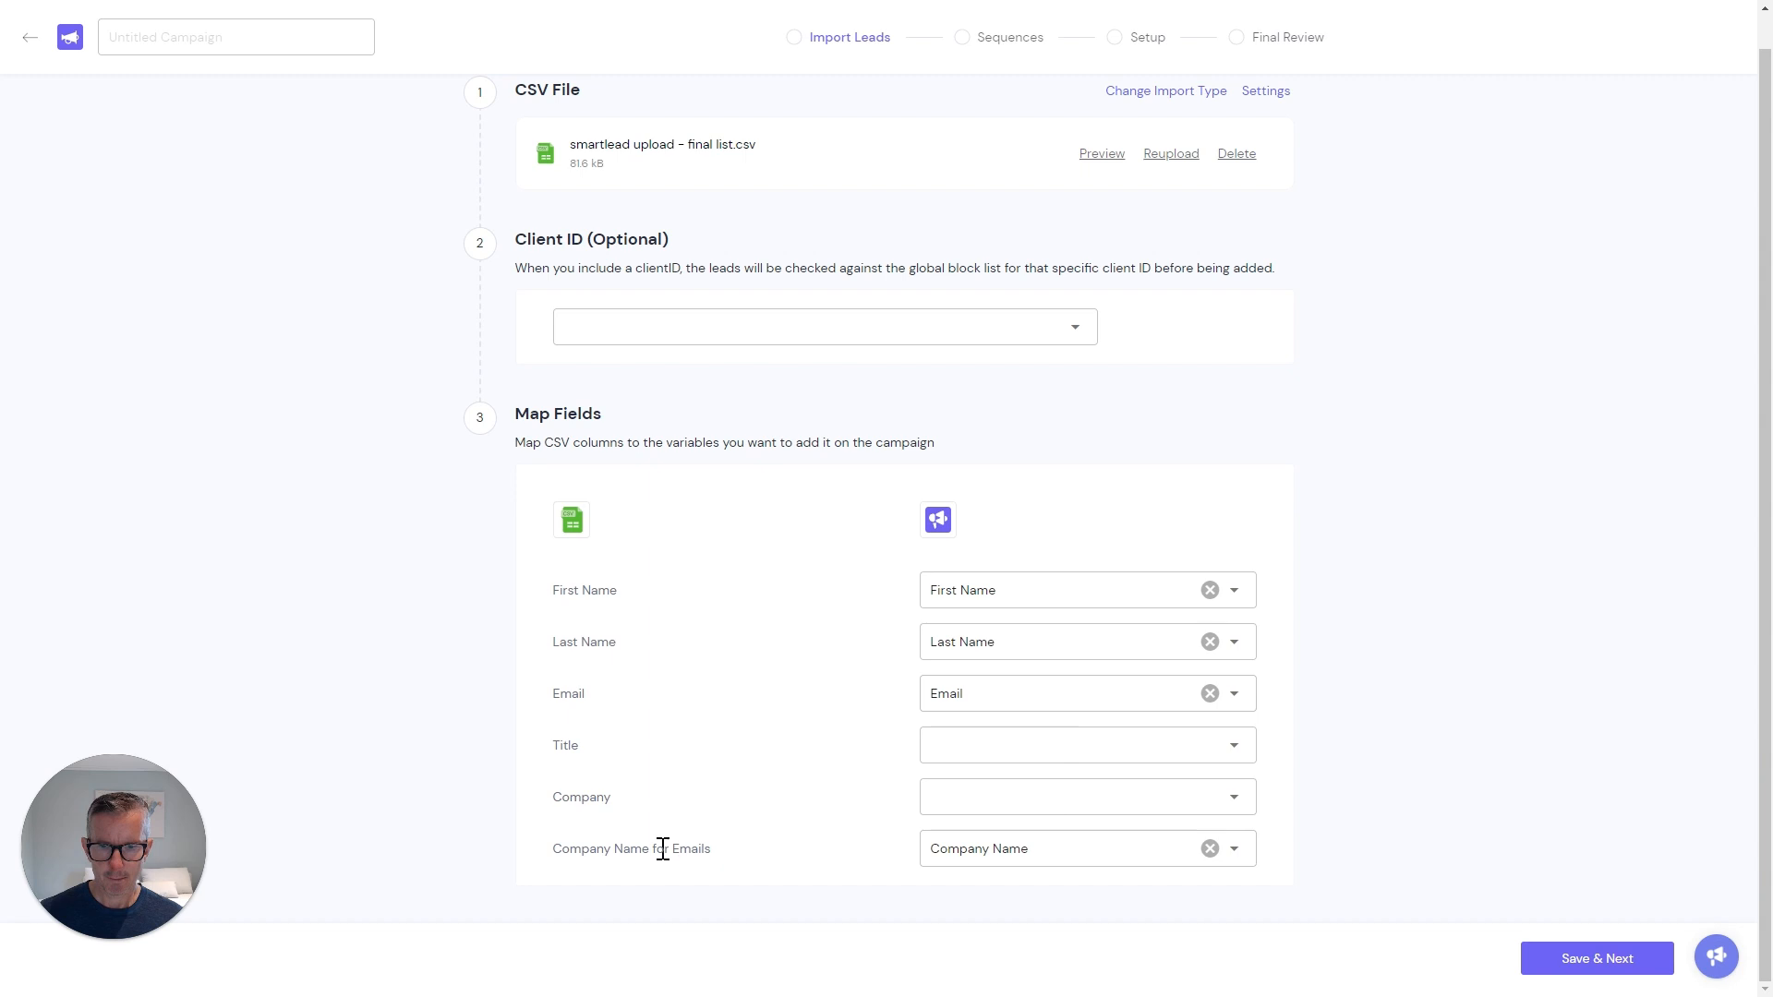
click(1019, 858)
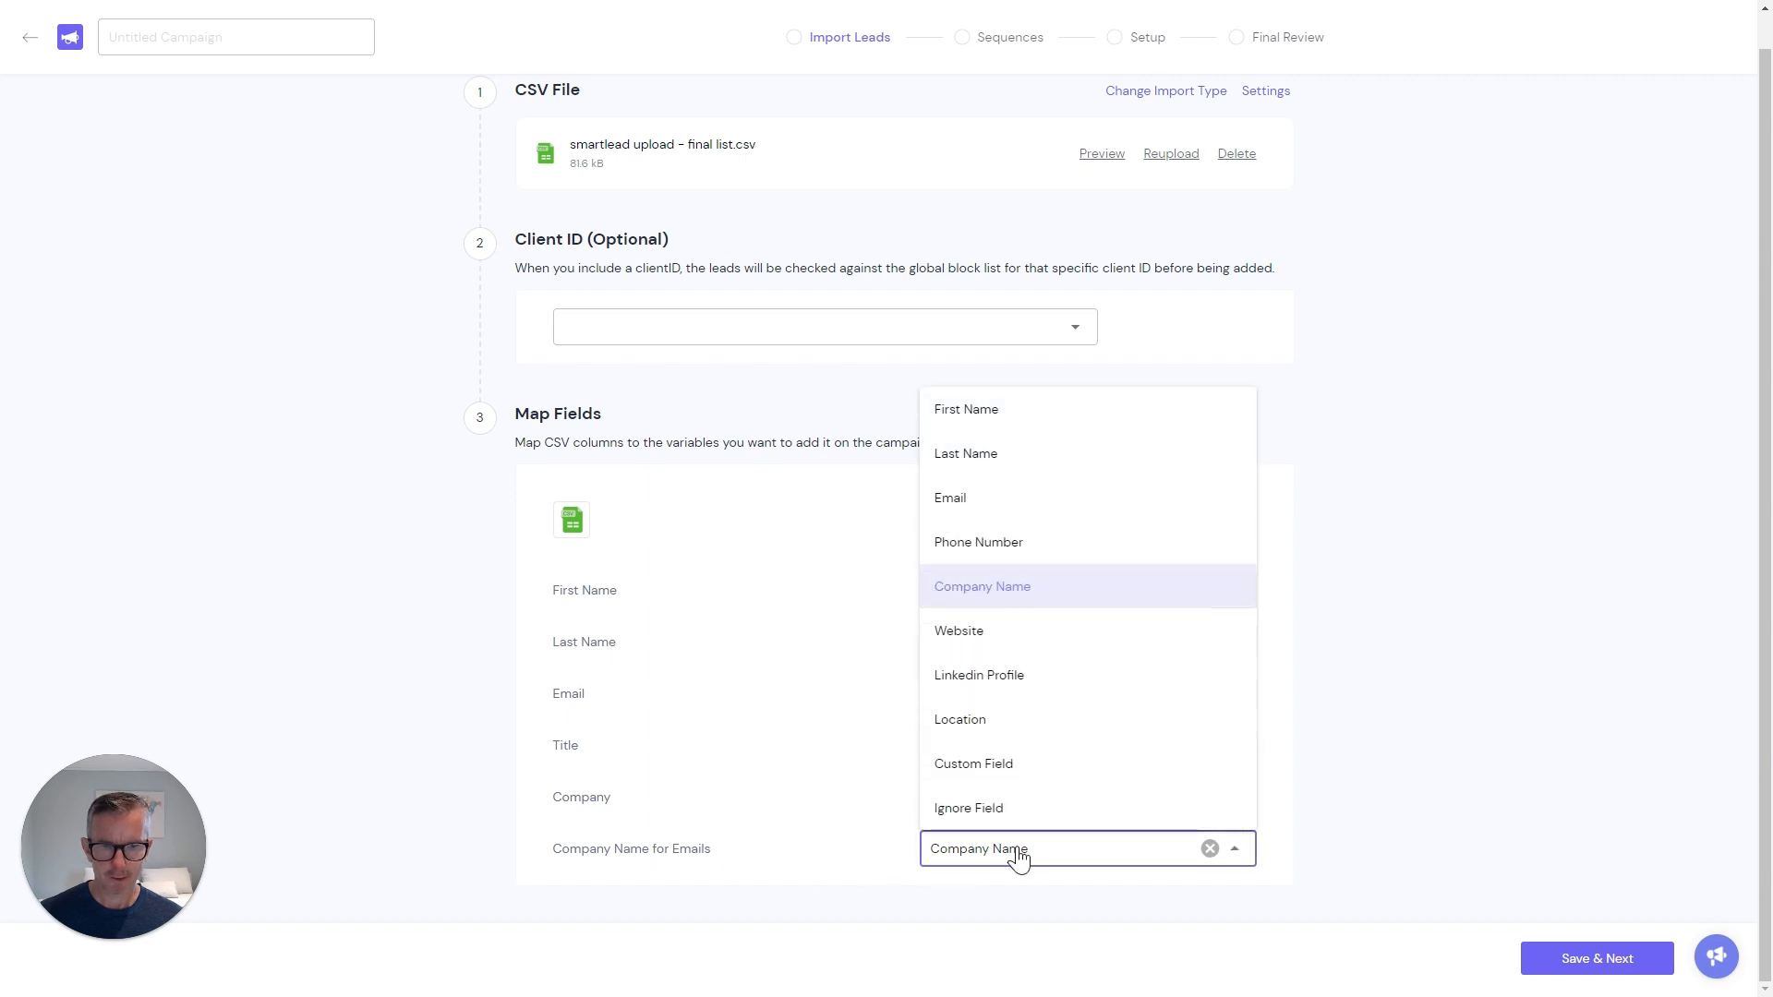
click(1005, 591)
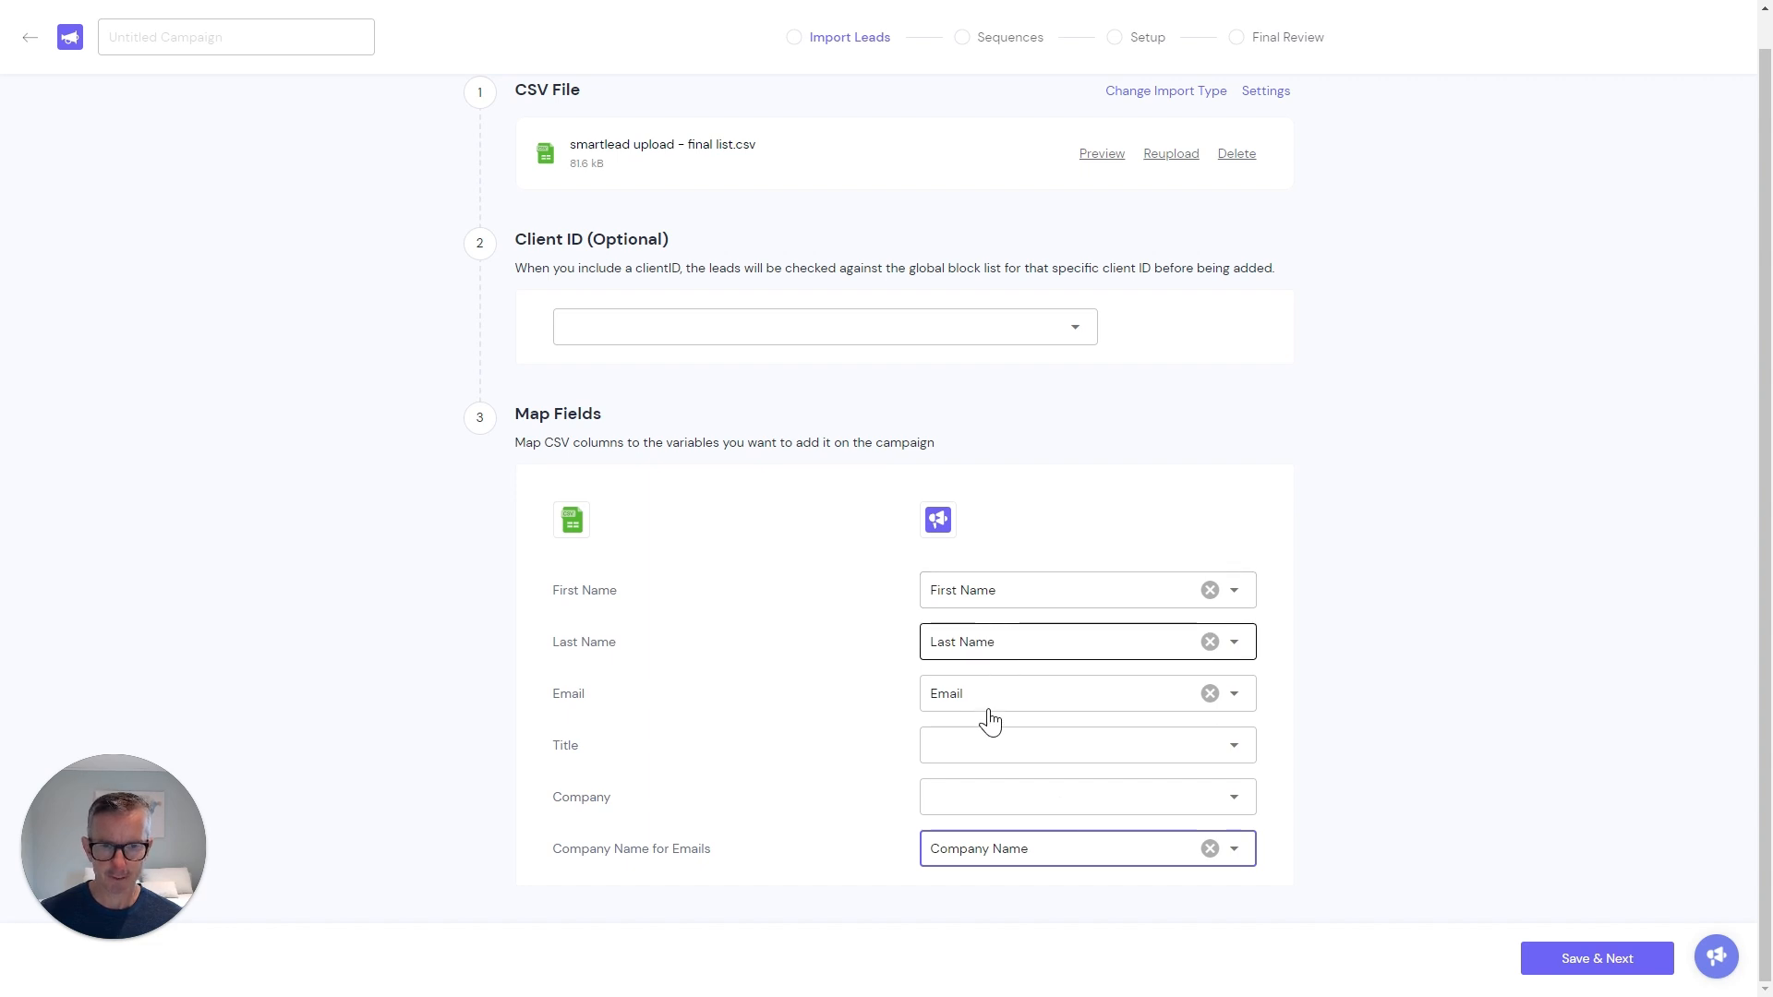
click(1599, 962)
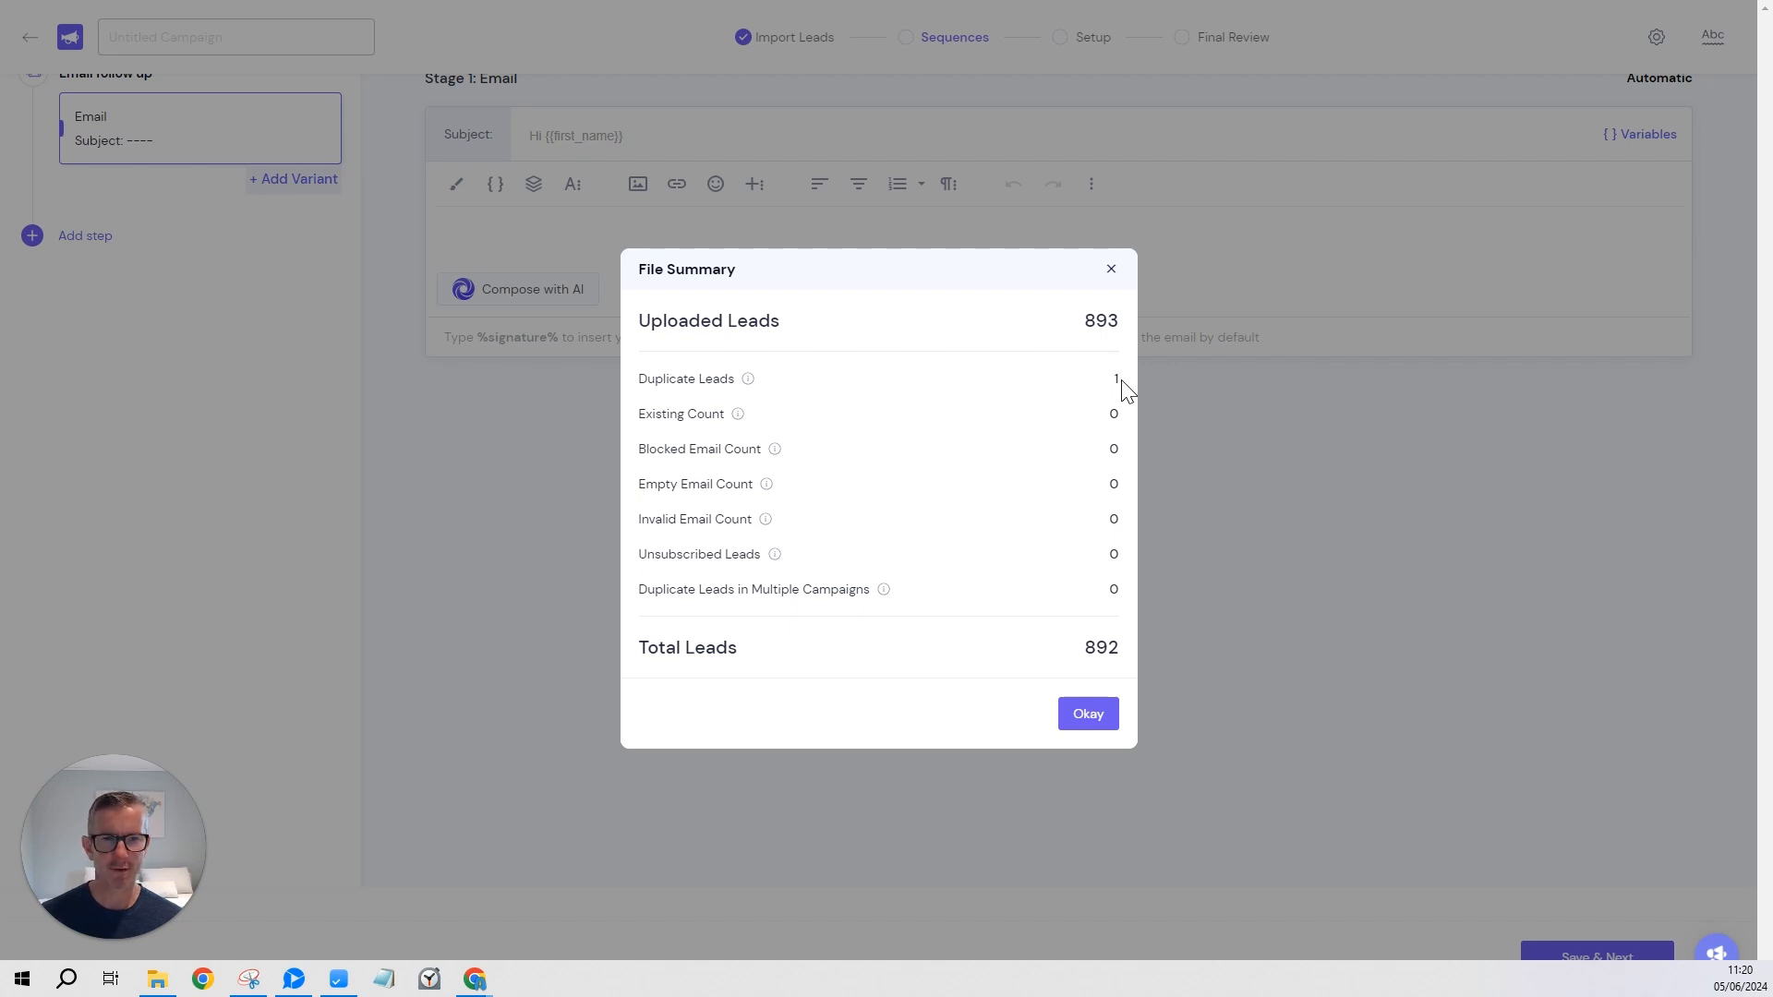
Dismiss the import summary and save the two-email sequence with its 2-day wait to reach Final Review.
click(1088, 722)
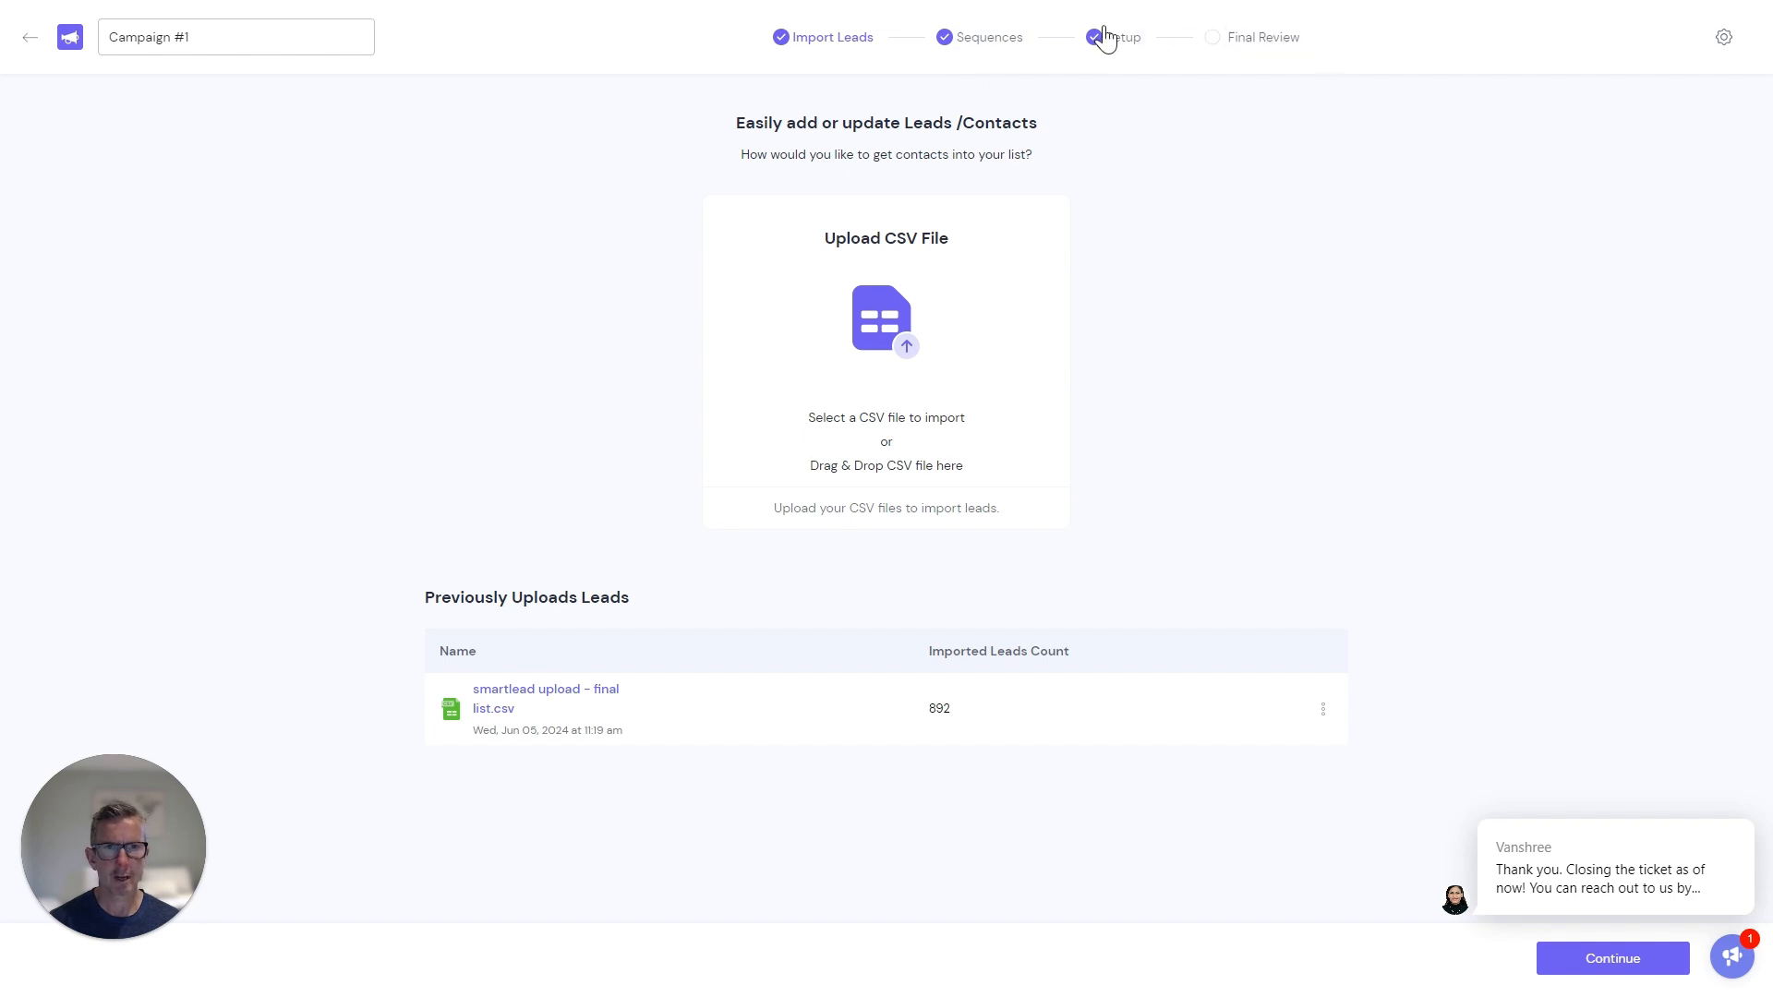
click(1619, 979)
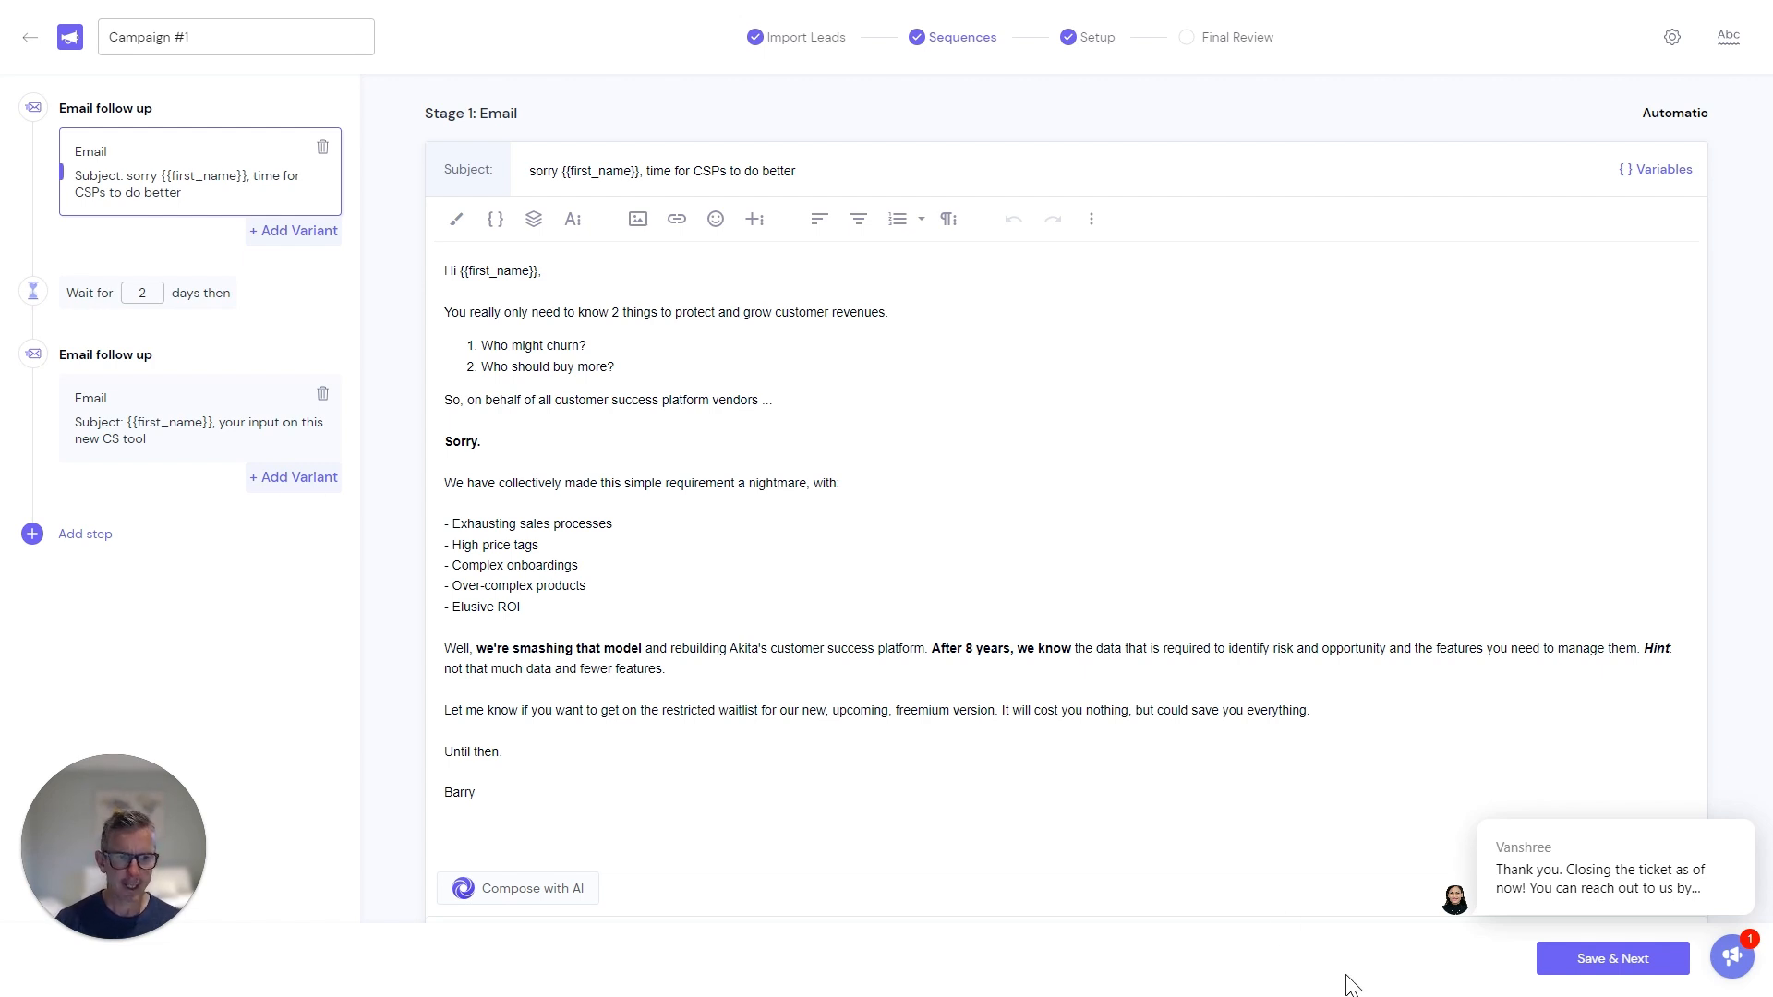
click(1640, 963)
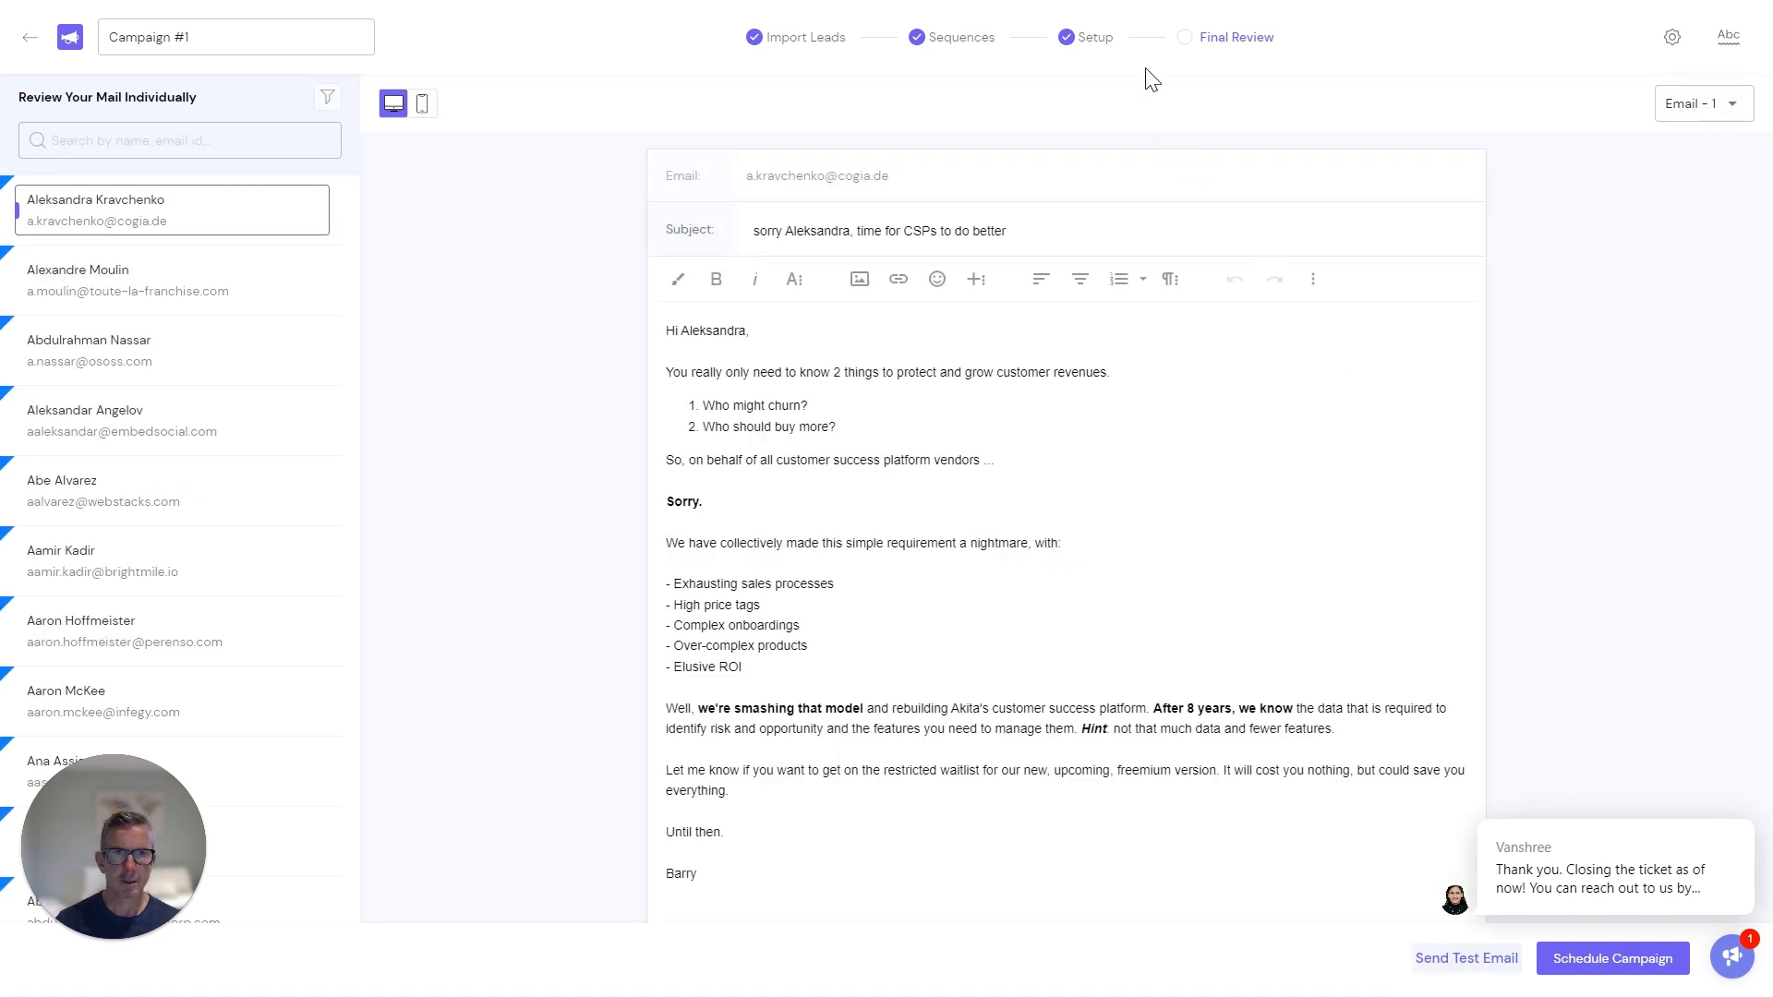
Save the schedule: Europe/Stockholm, Mon–Fri 09:00–18:00, every 20 minutes, 100 new leads daily.
click(1097, 41)
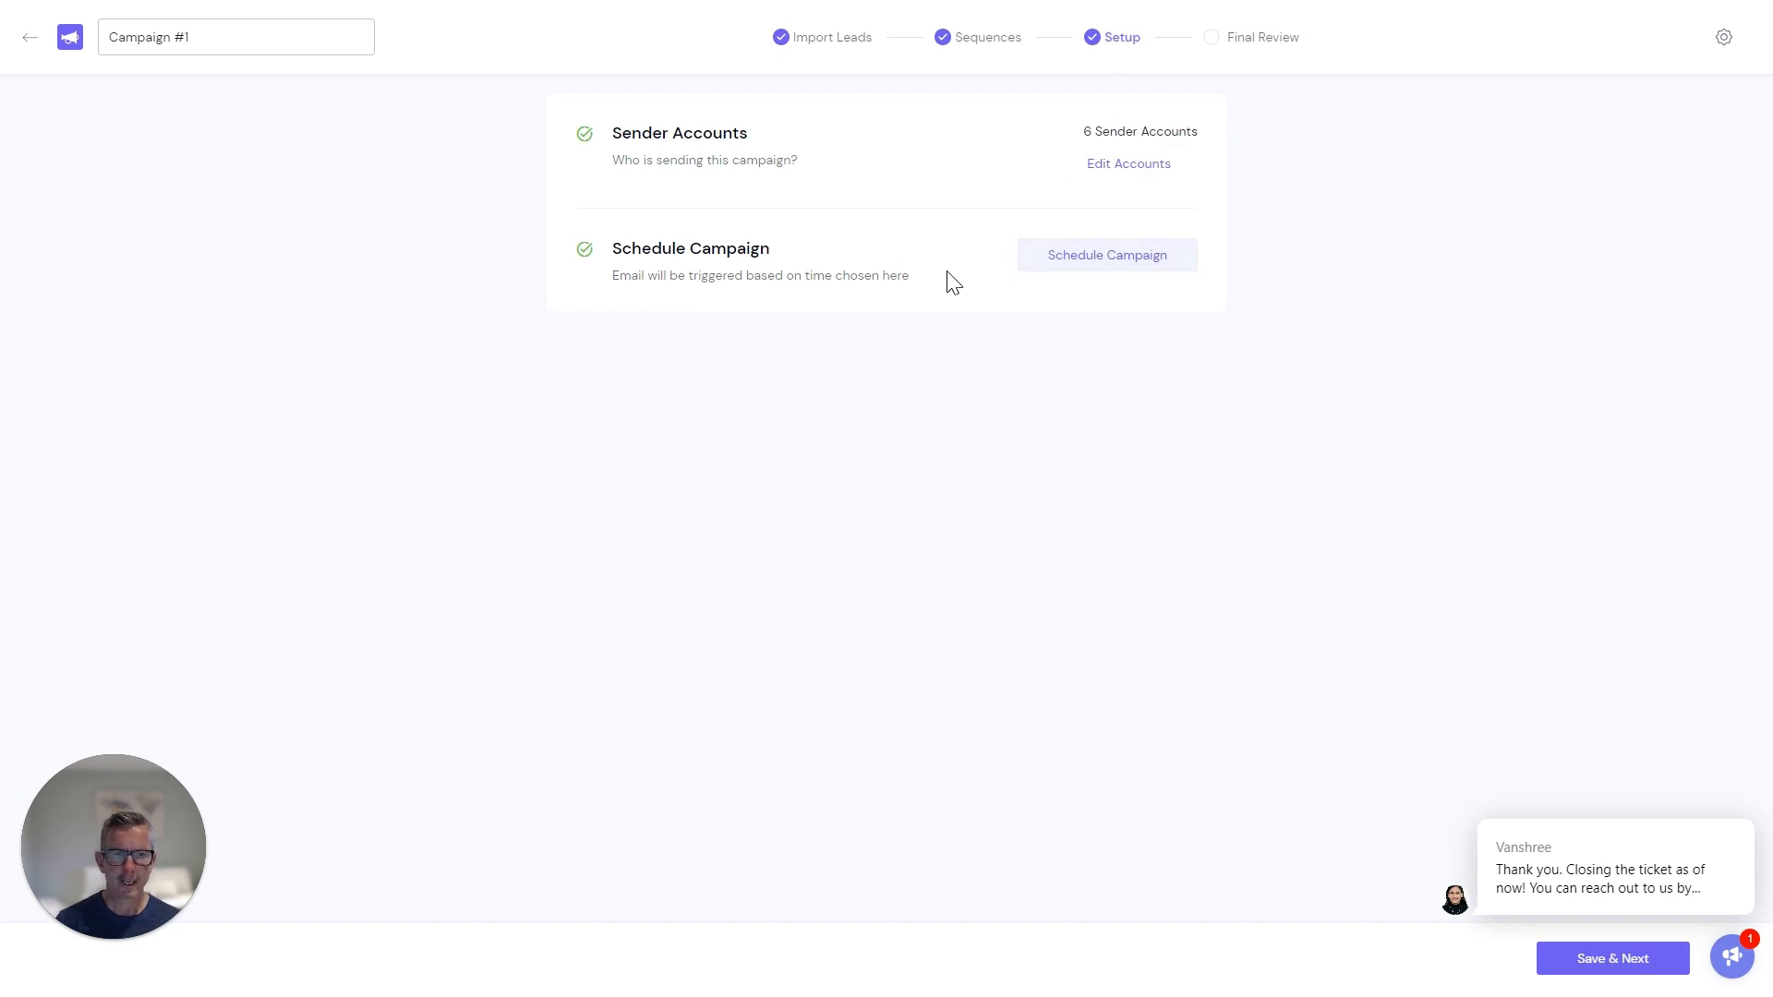
click(1128, 271)
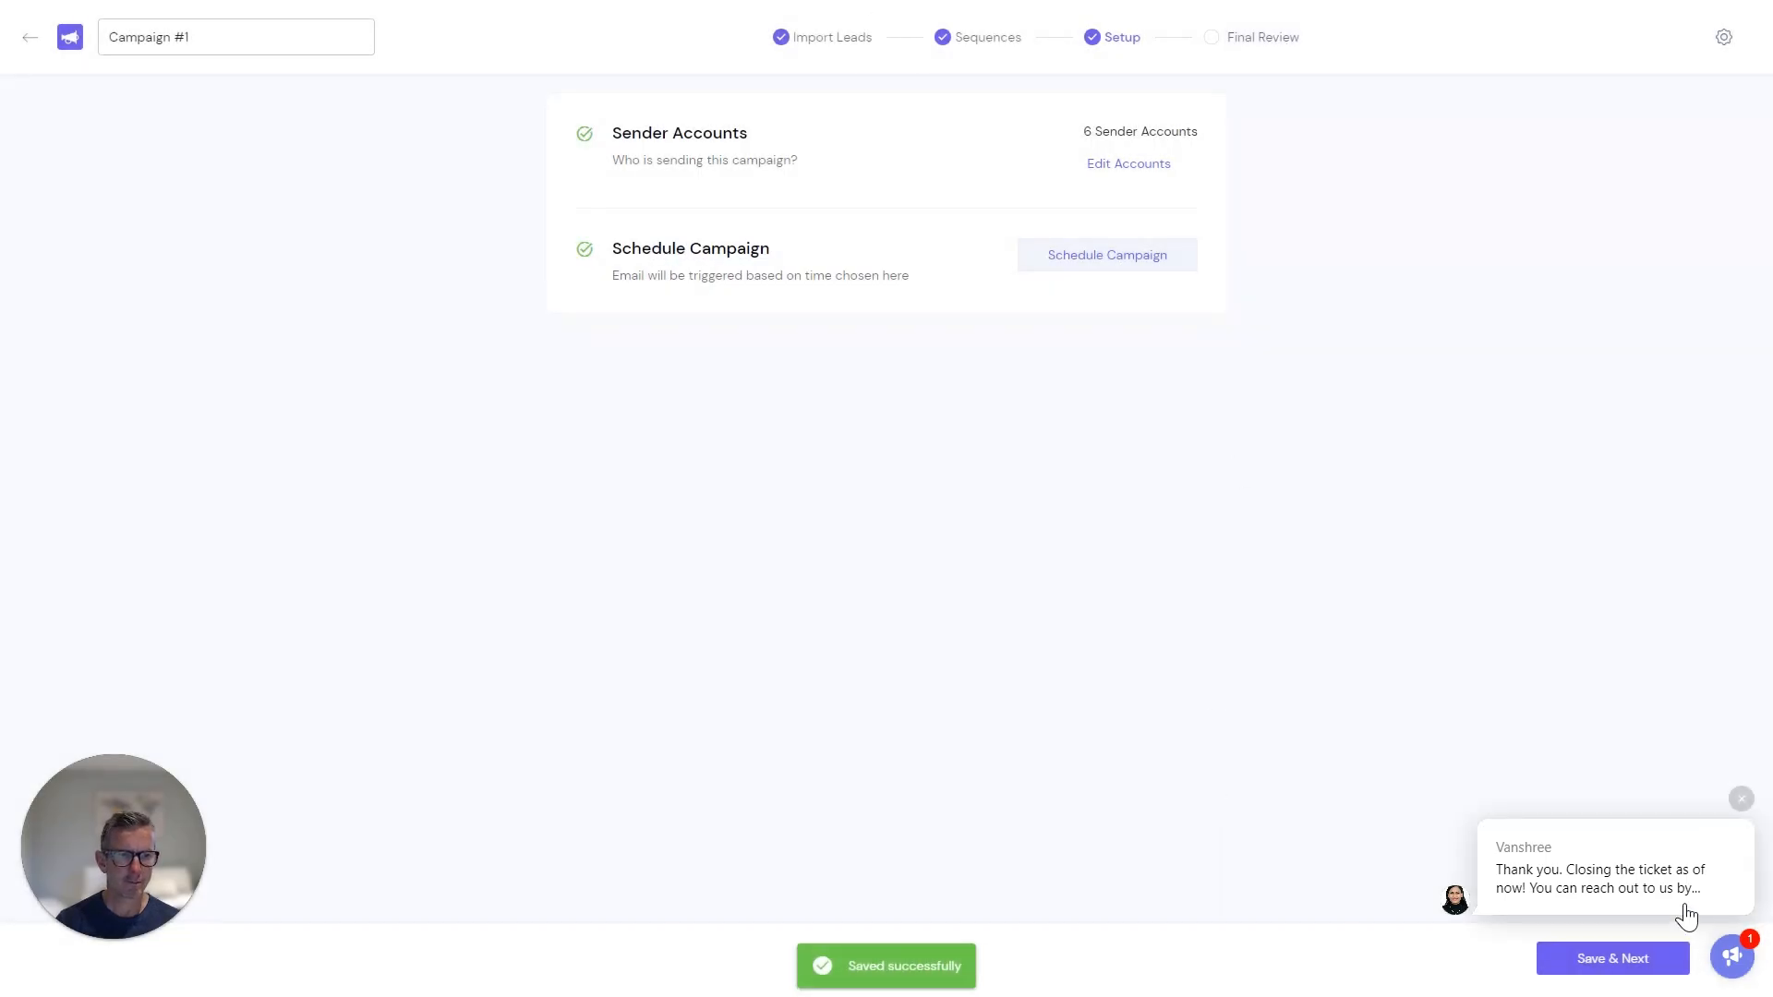
click(1636, 958)
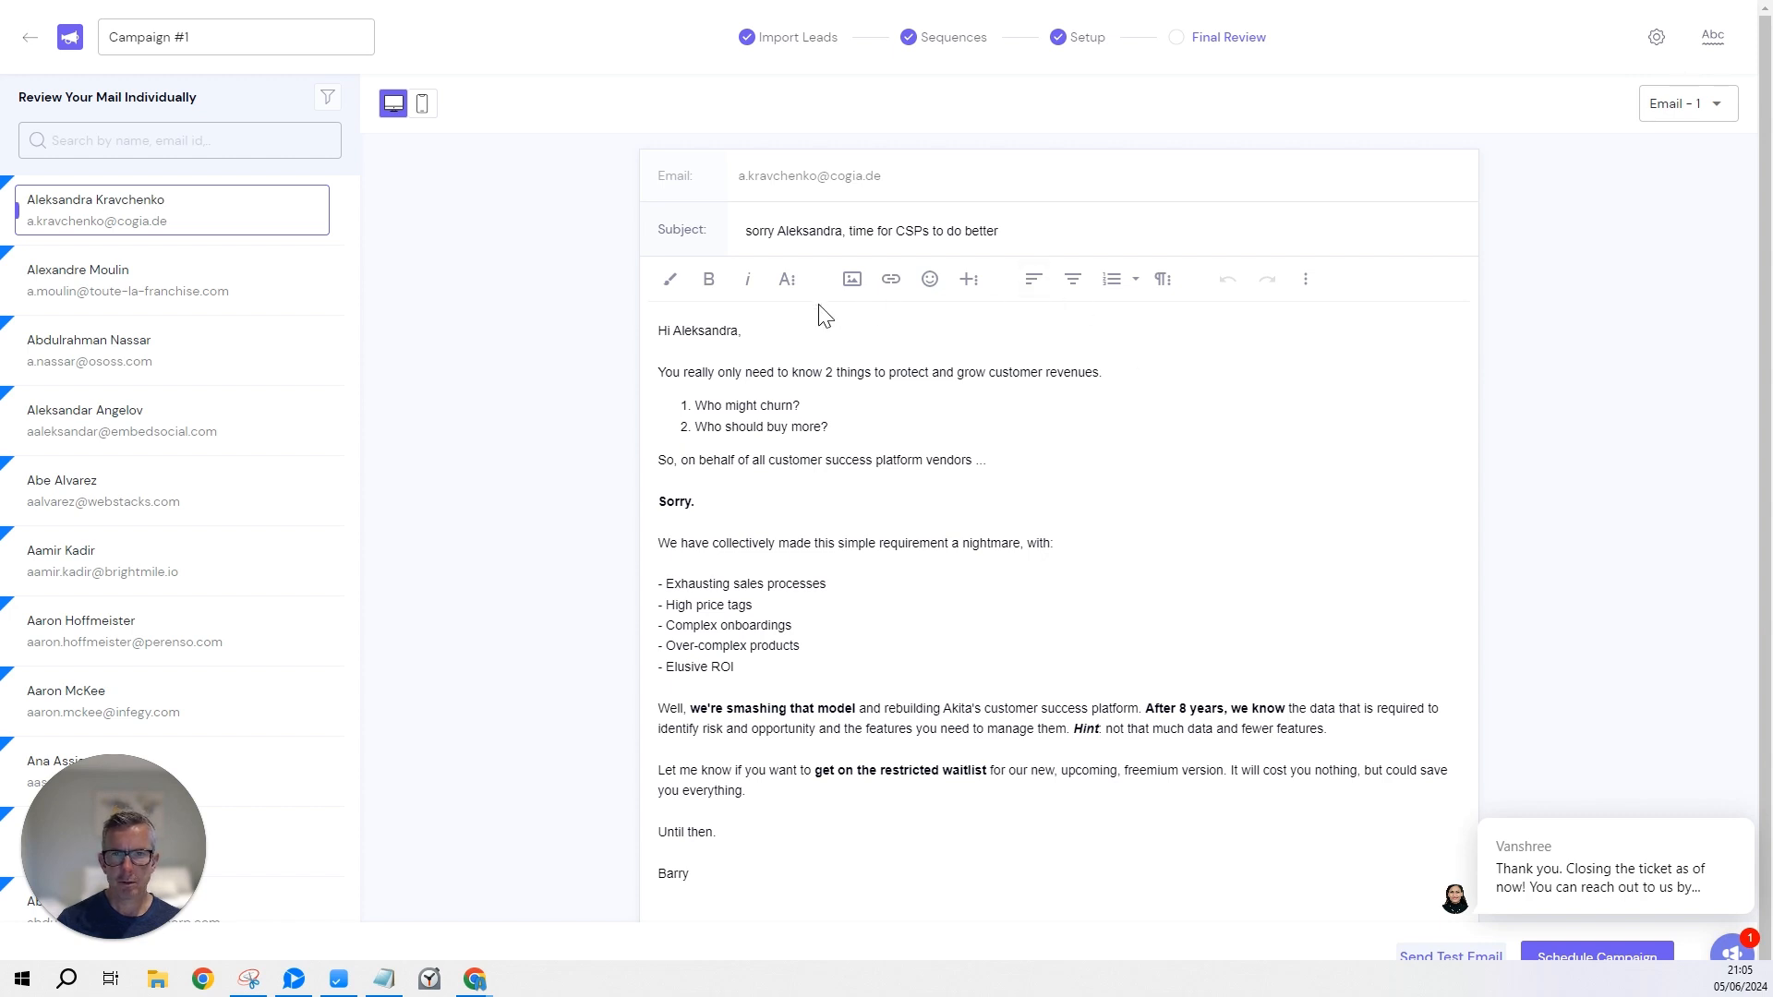
Preview Email 1 and Email 2 for two leads, then launch Campaign #1.
click(166, 420)
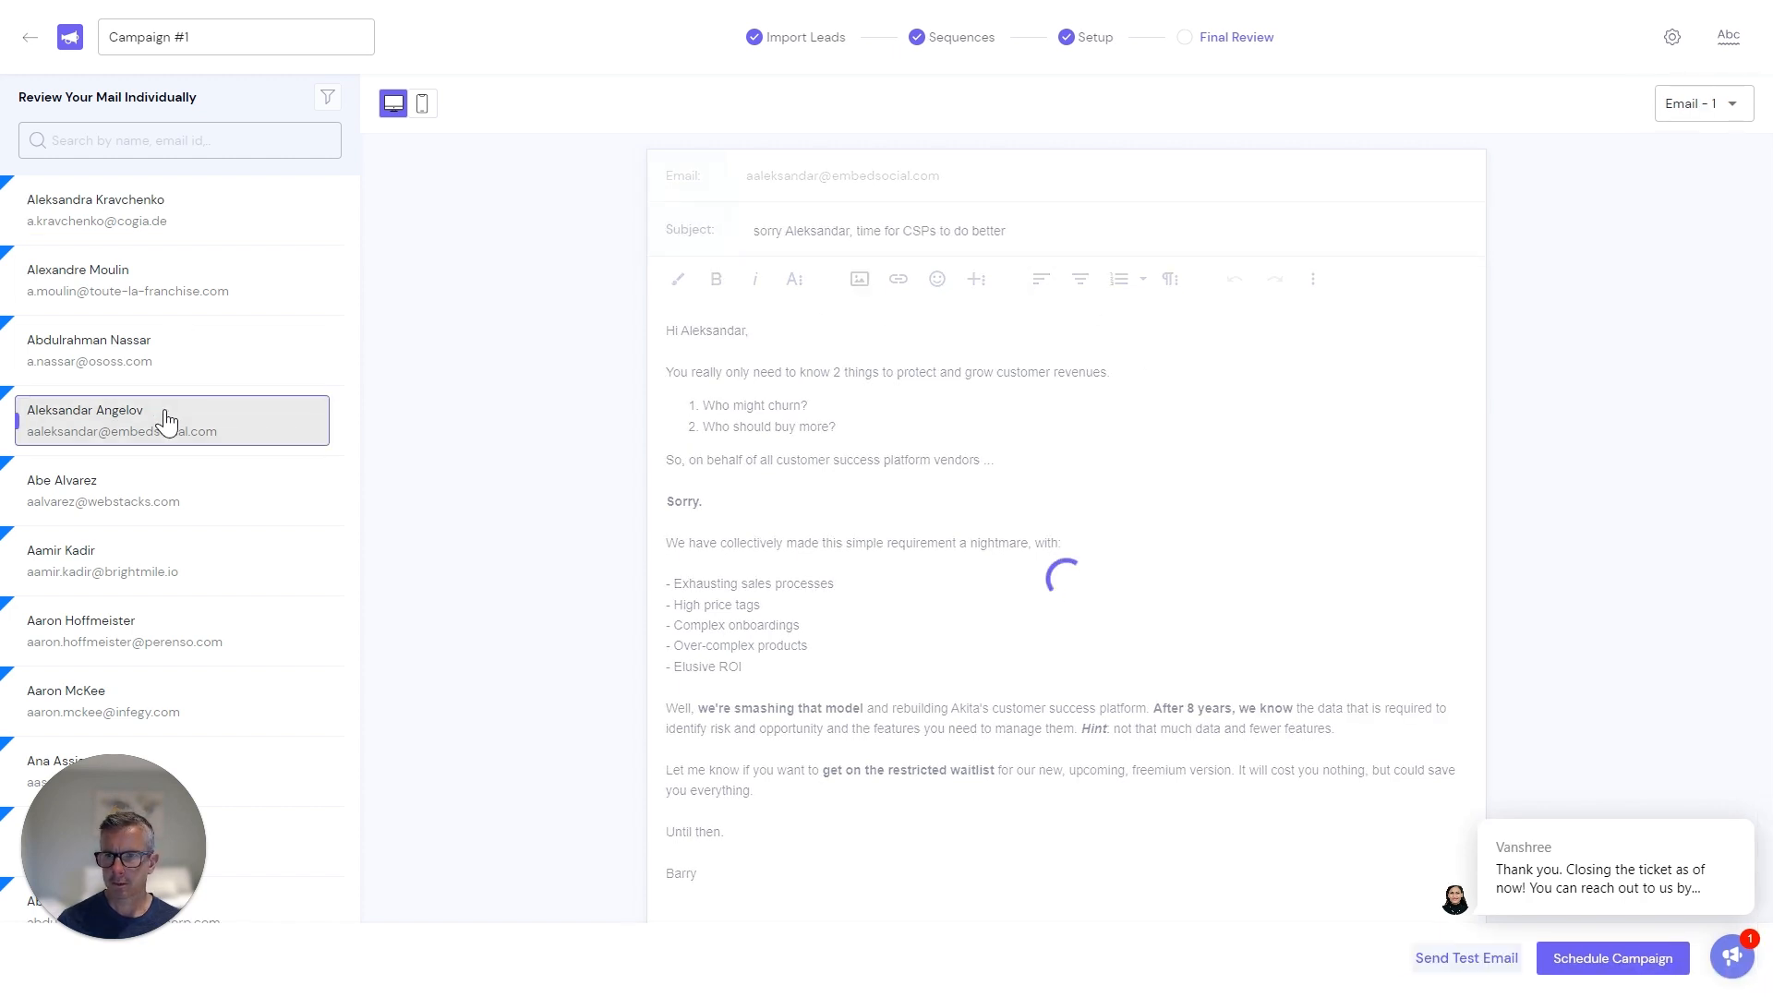
click(168, 492)
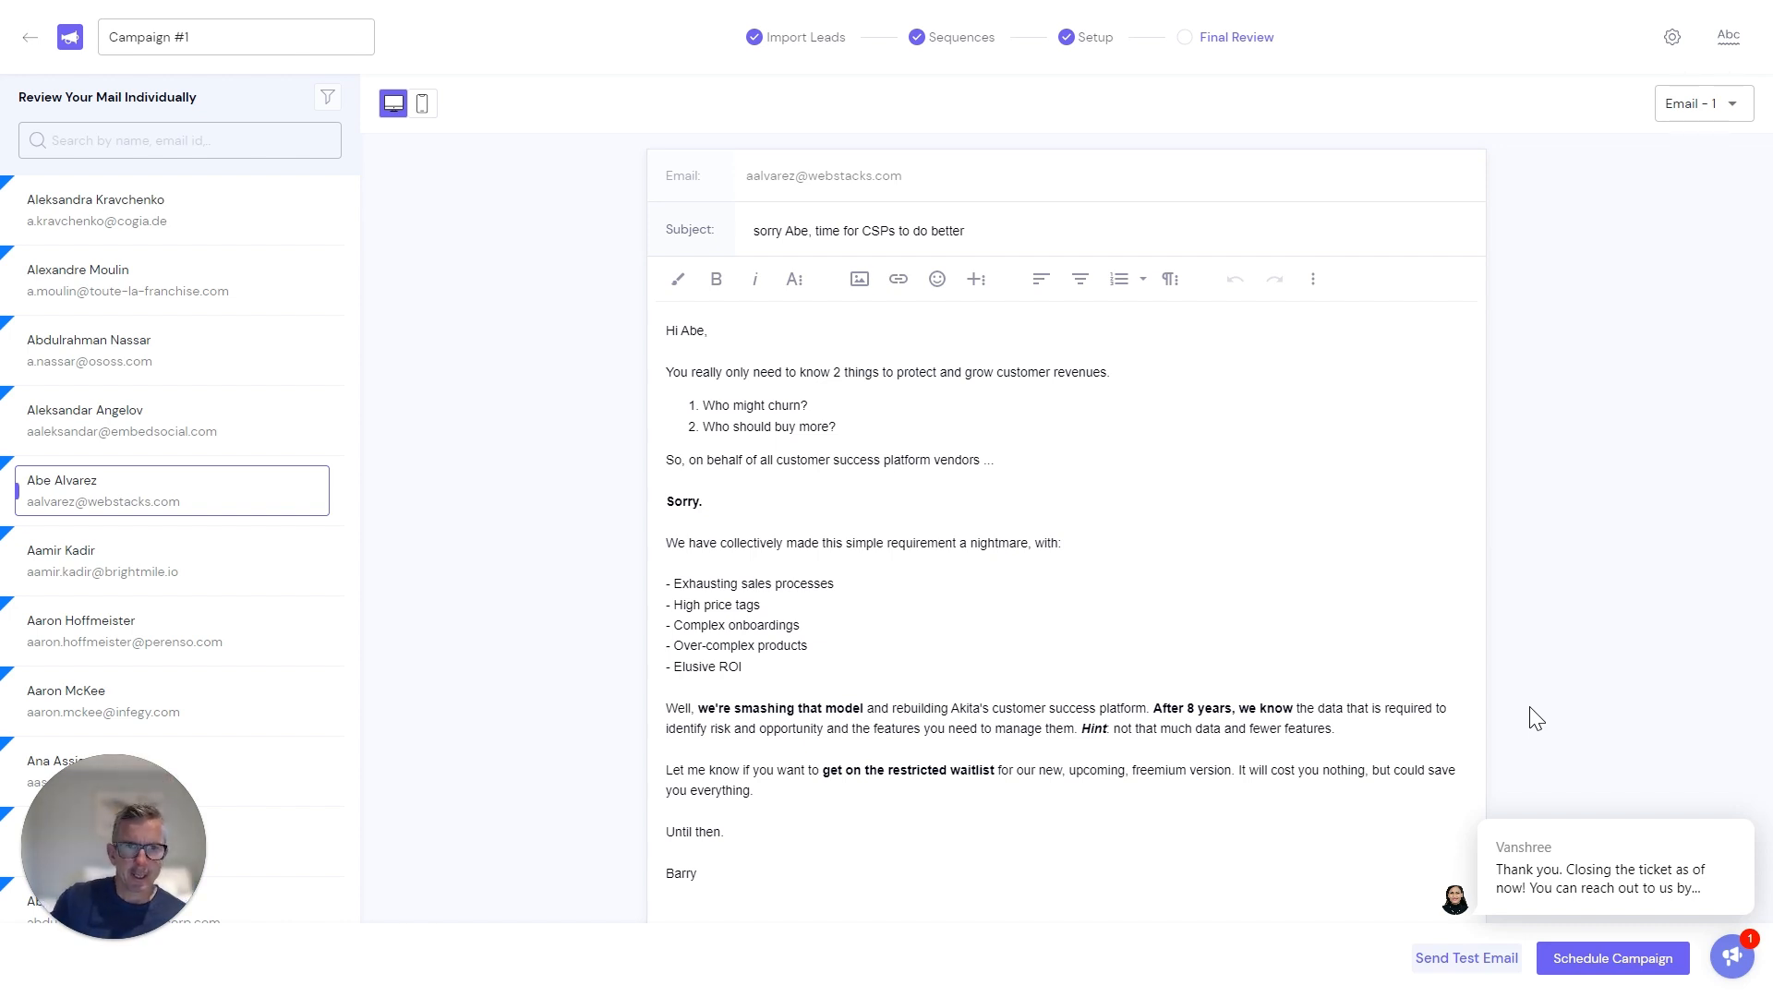
click(1708, 105)
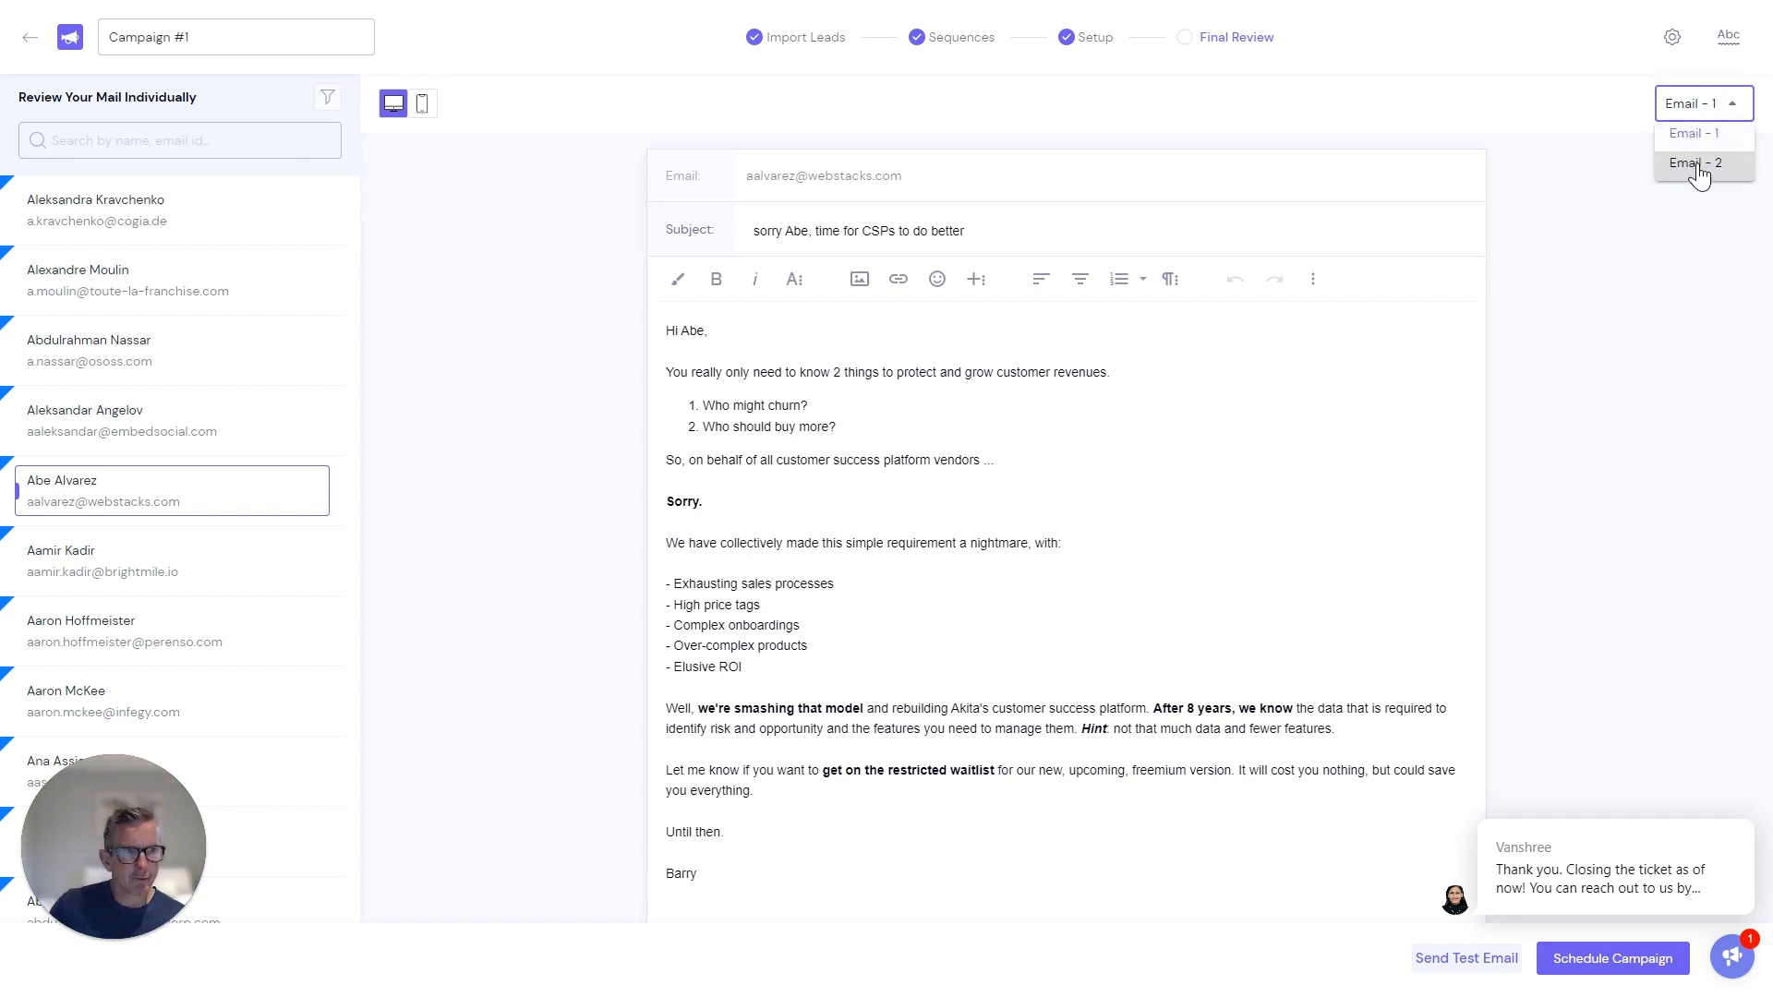
click(1698, 166)
click(1707, 112)
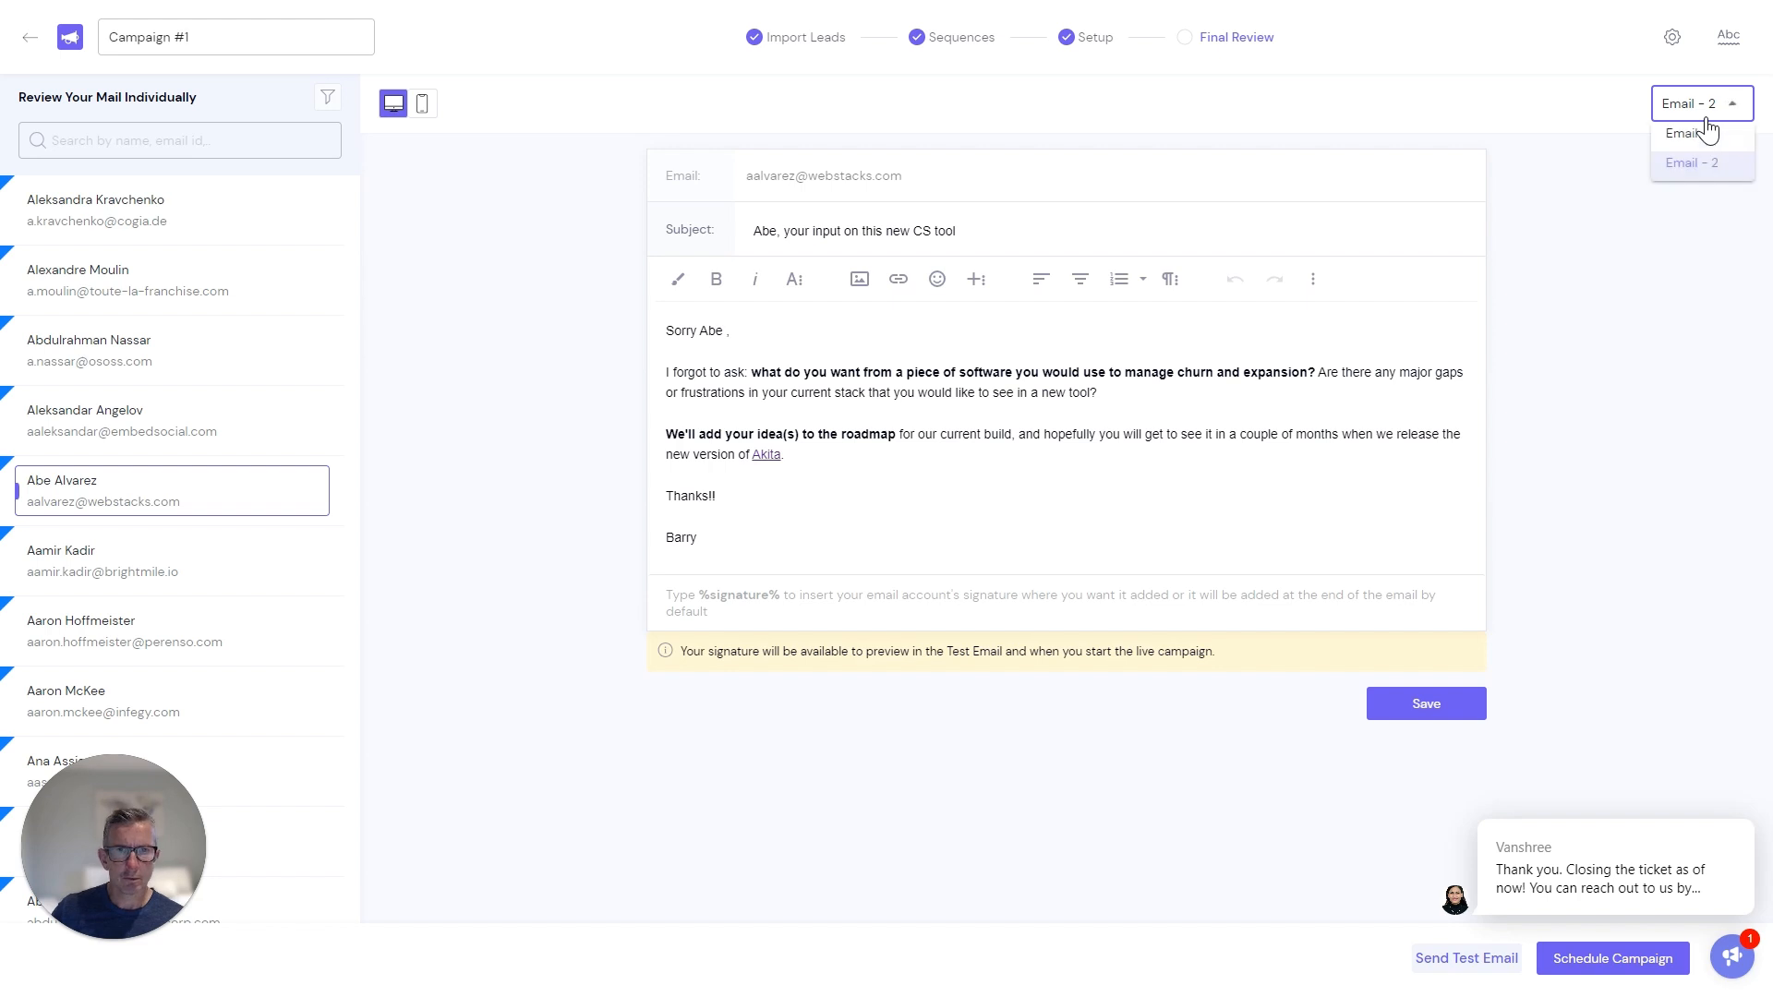
click(1705, 140)
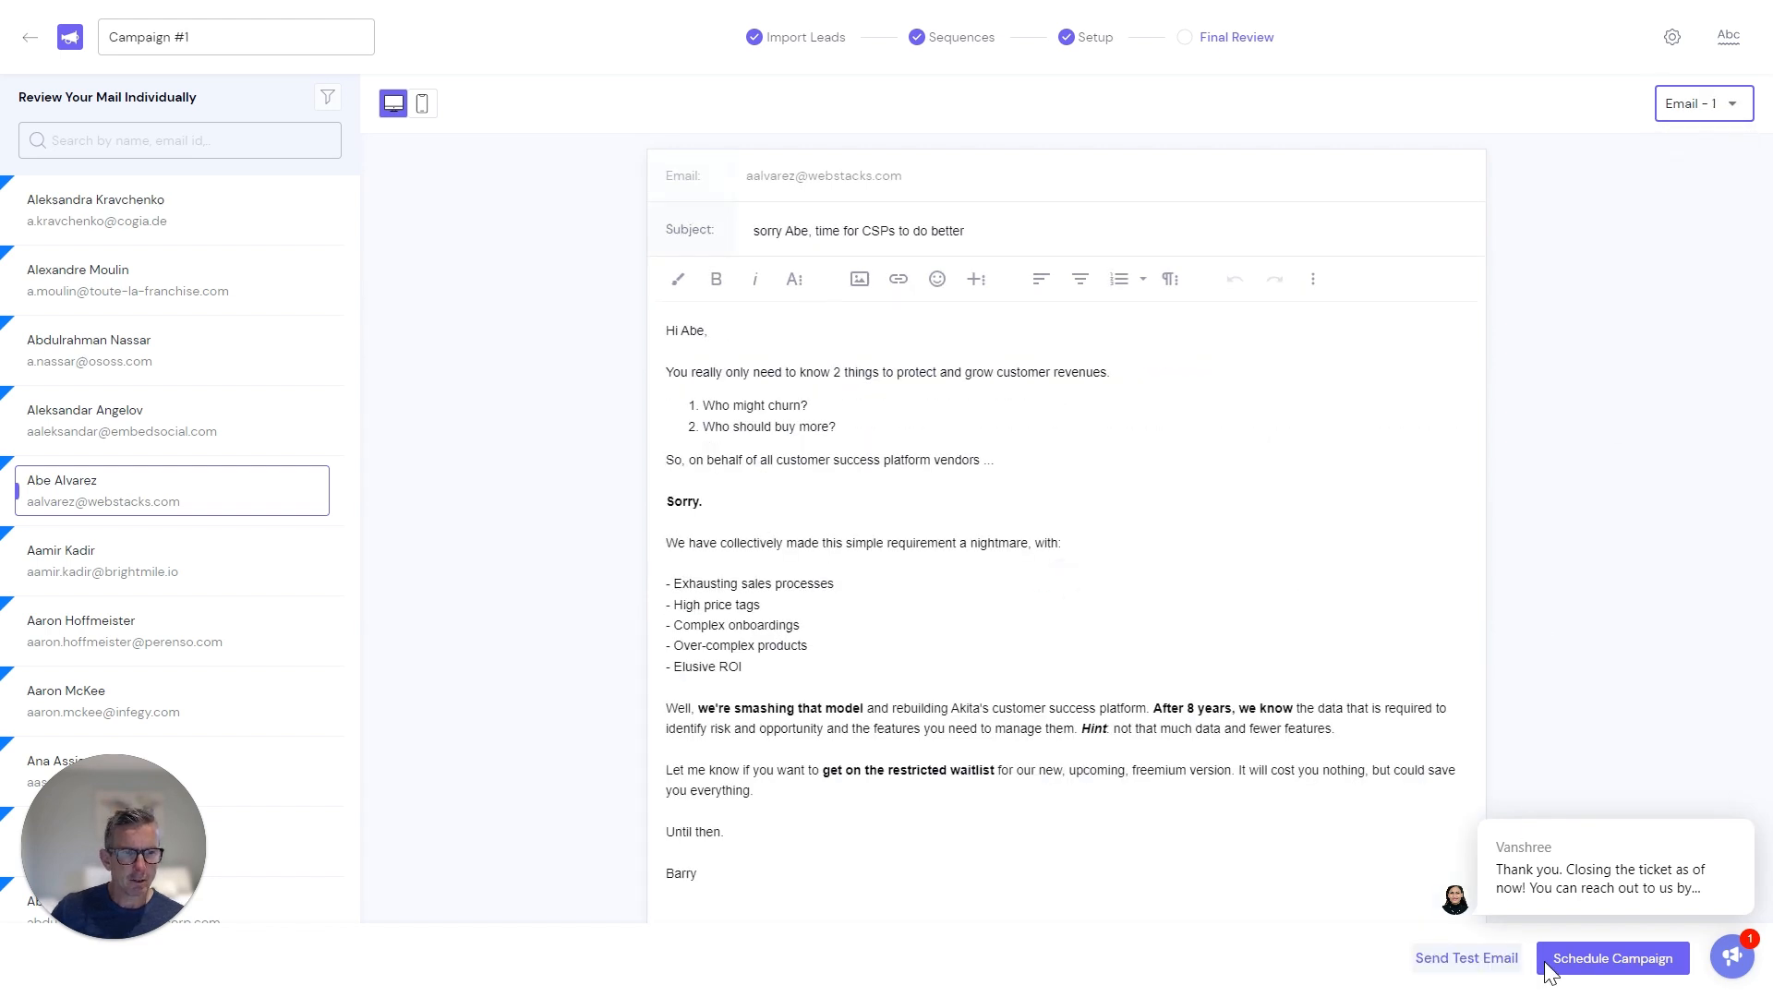
click(1607, 970)
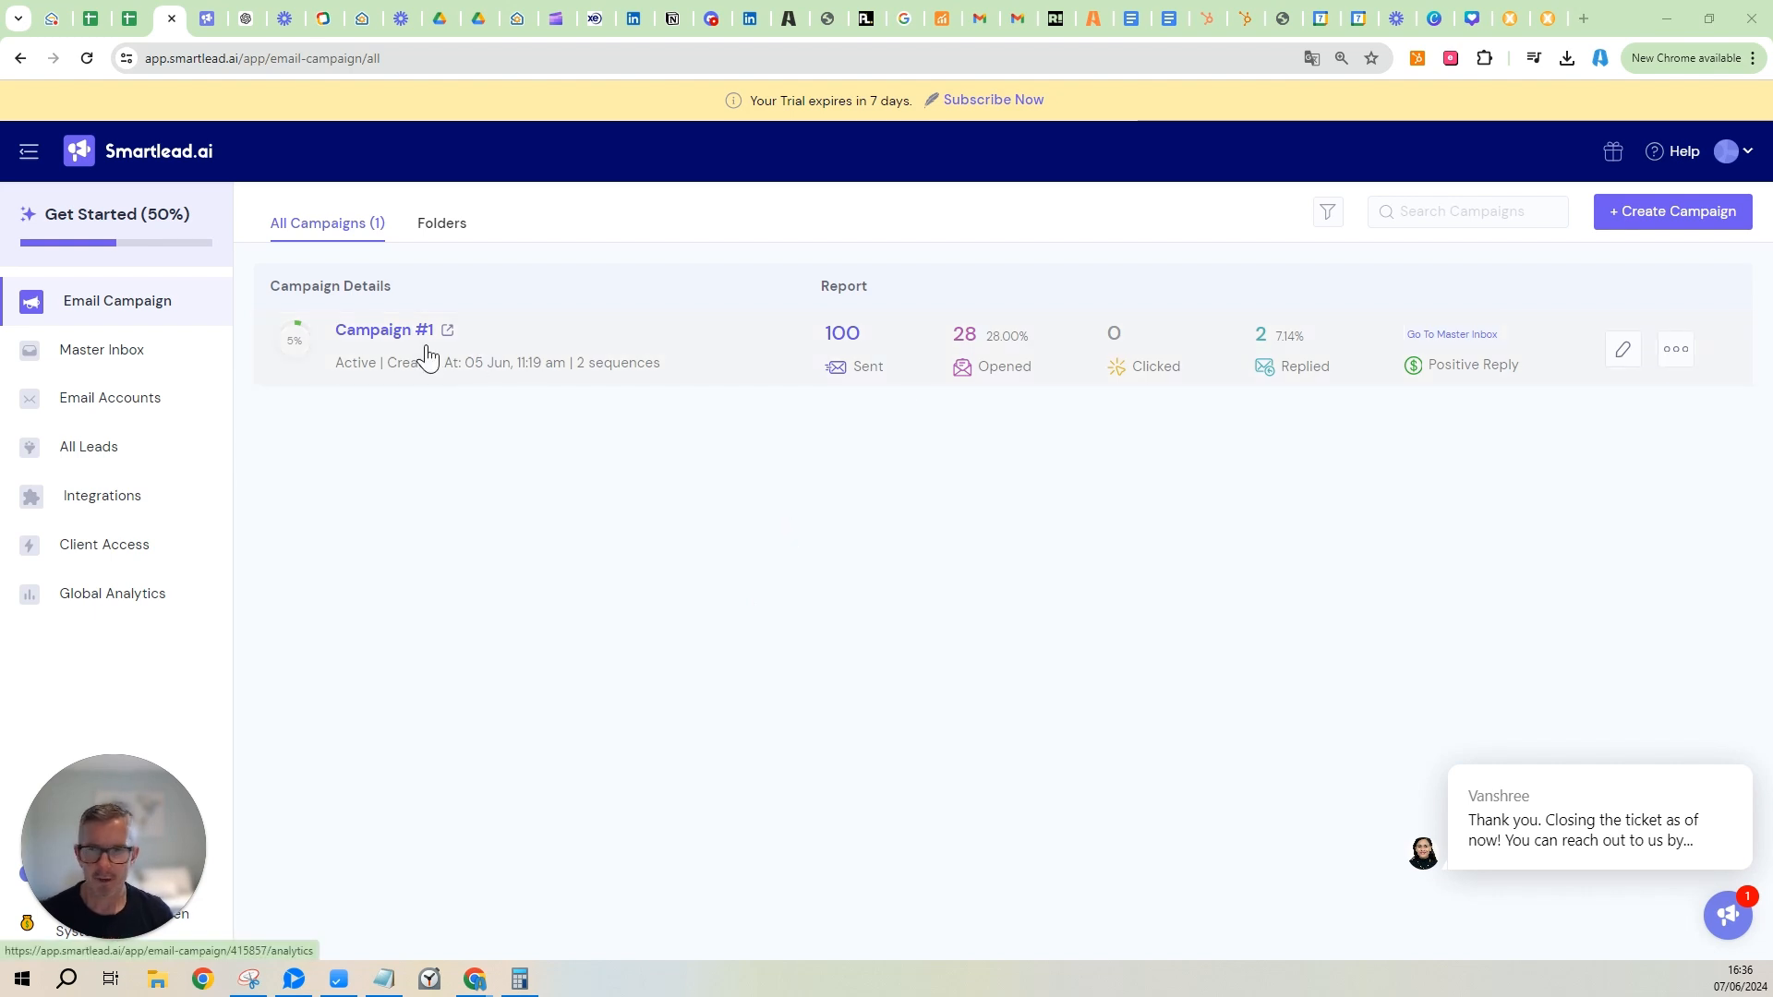
Open the Master Inbox listing the two replies from Campaign #1.
click(99, 350)
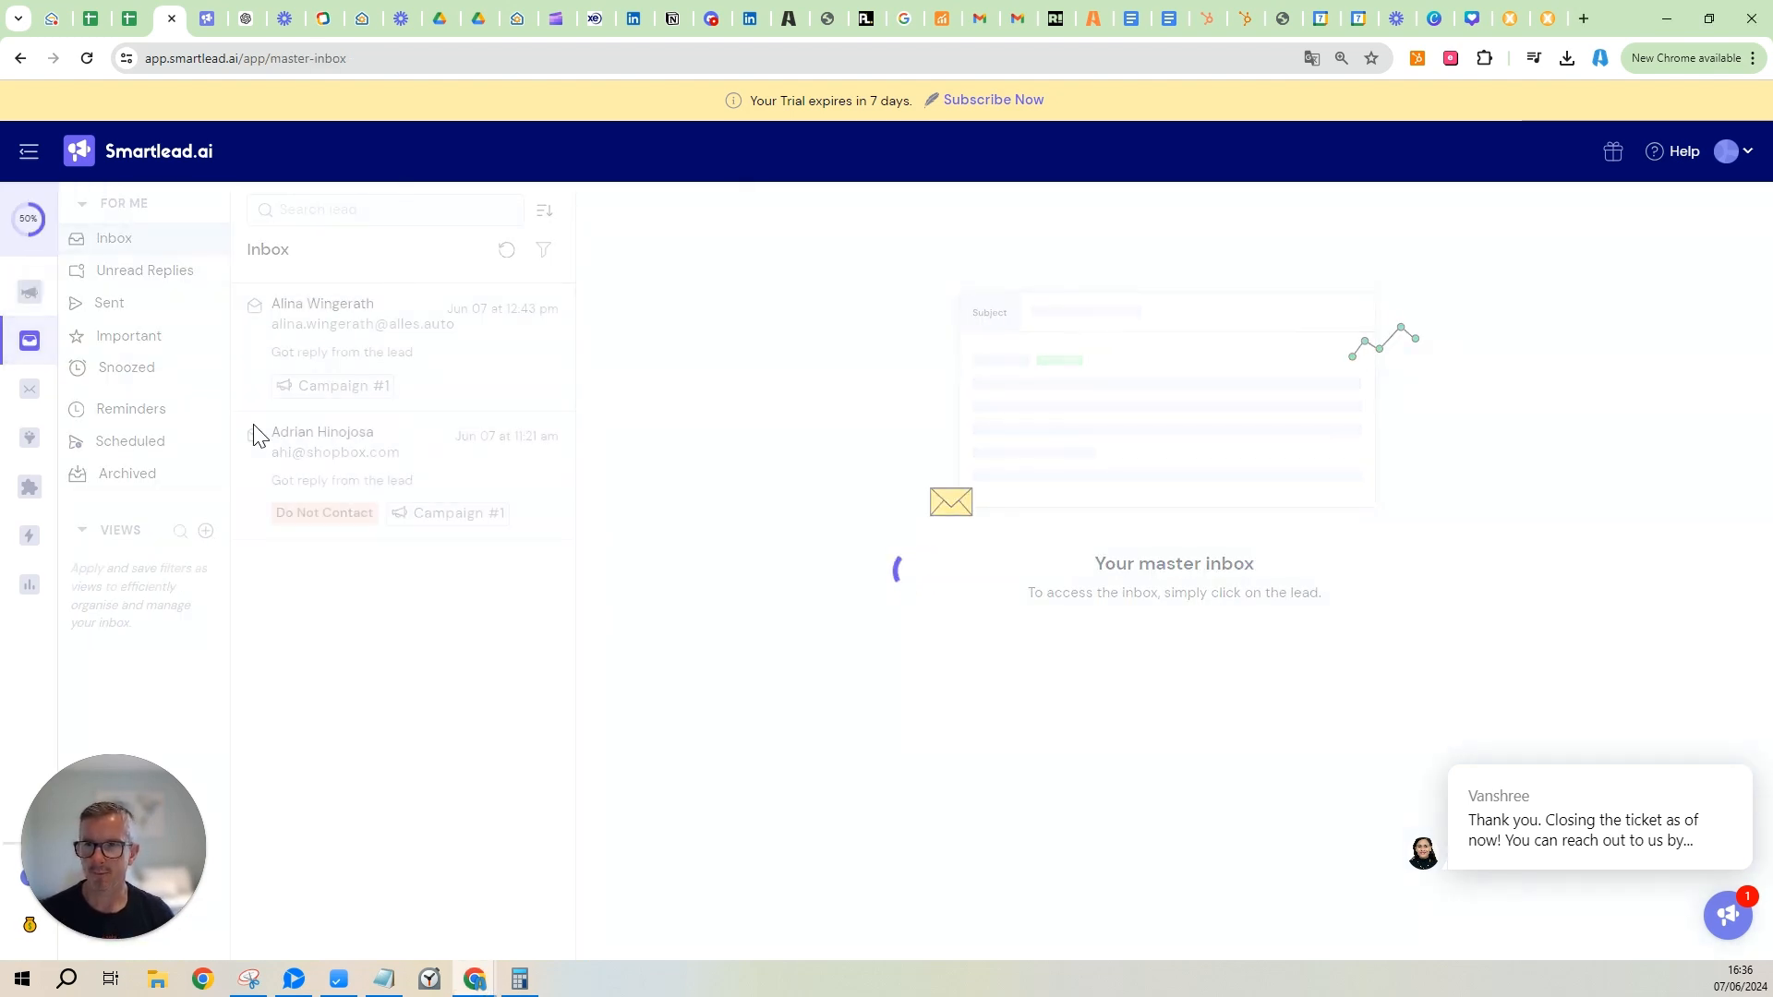